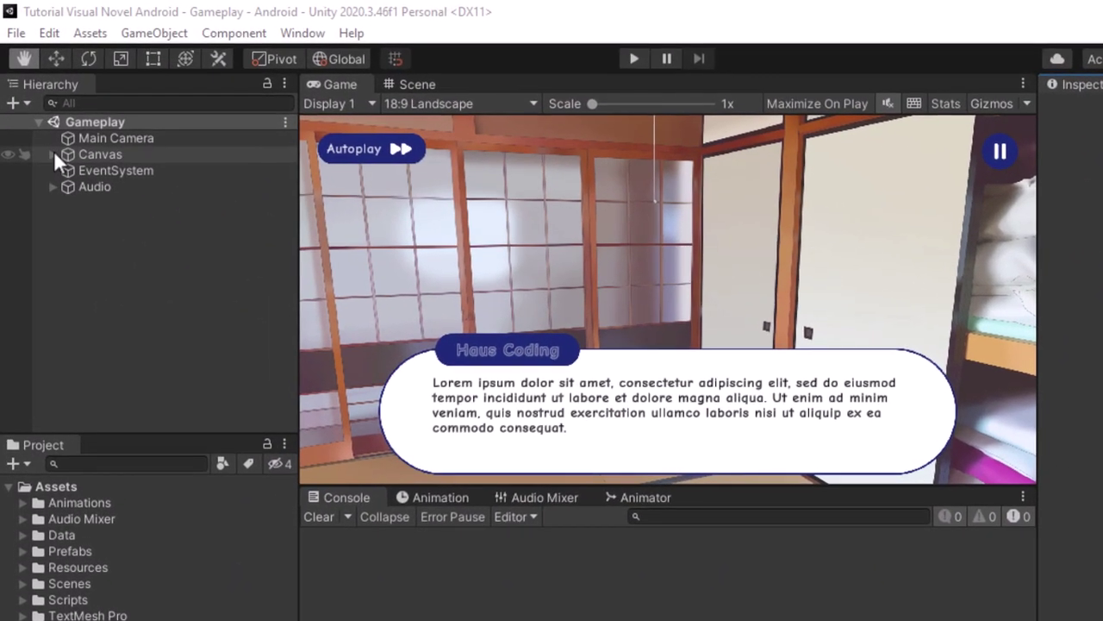
- Duplicate History Panel under Canvas > Pause Panel and name the copy 'Save Panel'
click(54, 154)
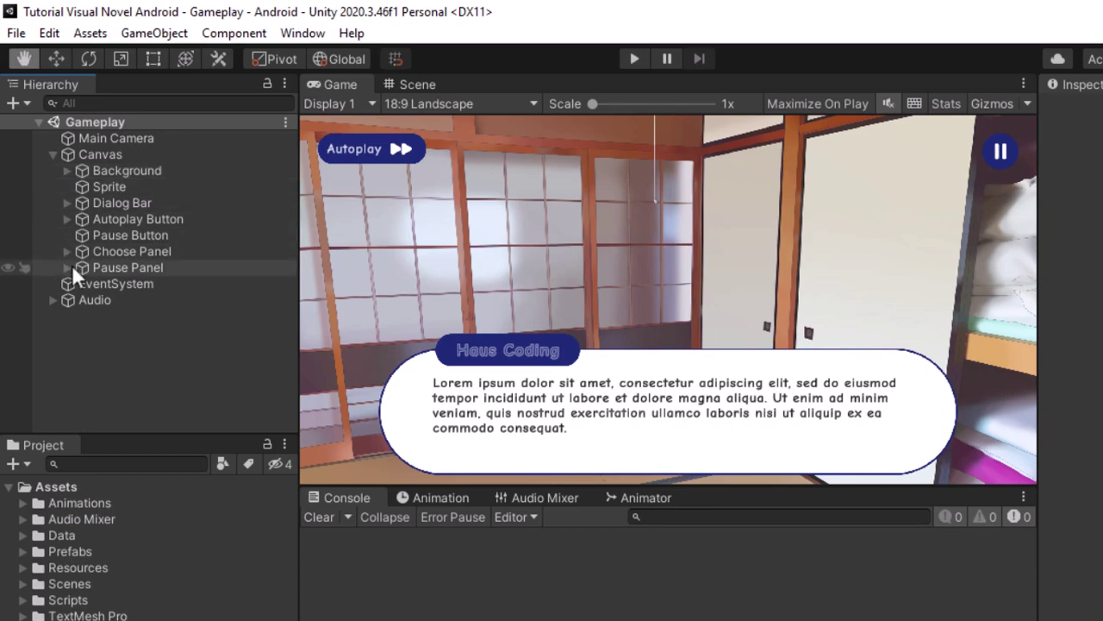
click(69, 267)
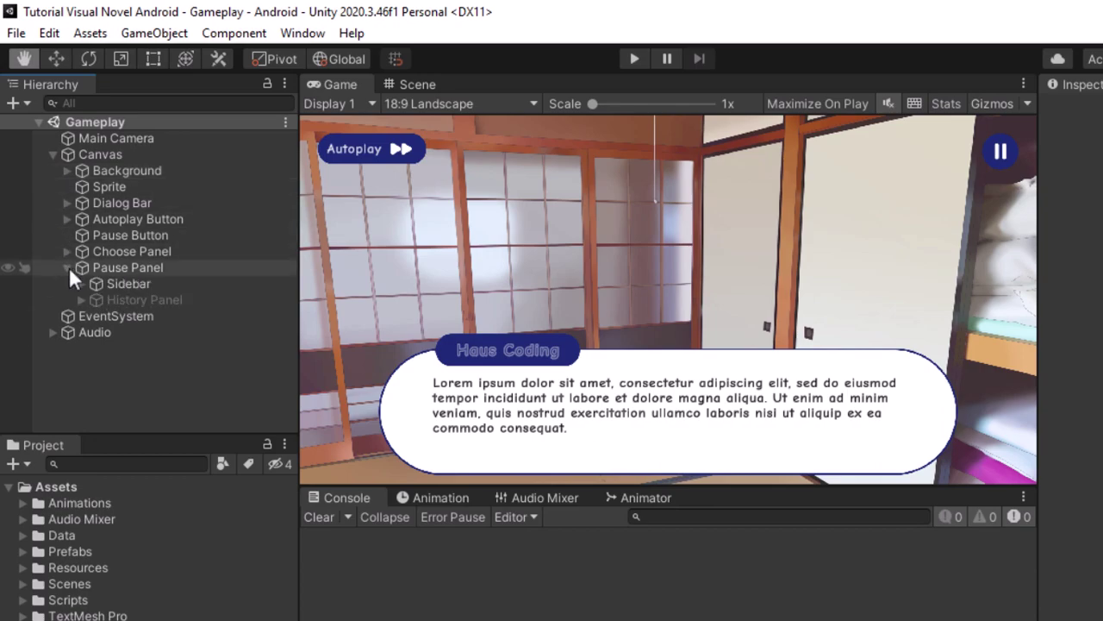
click(153, 299)
right_click(154, 299)
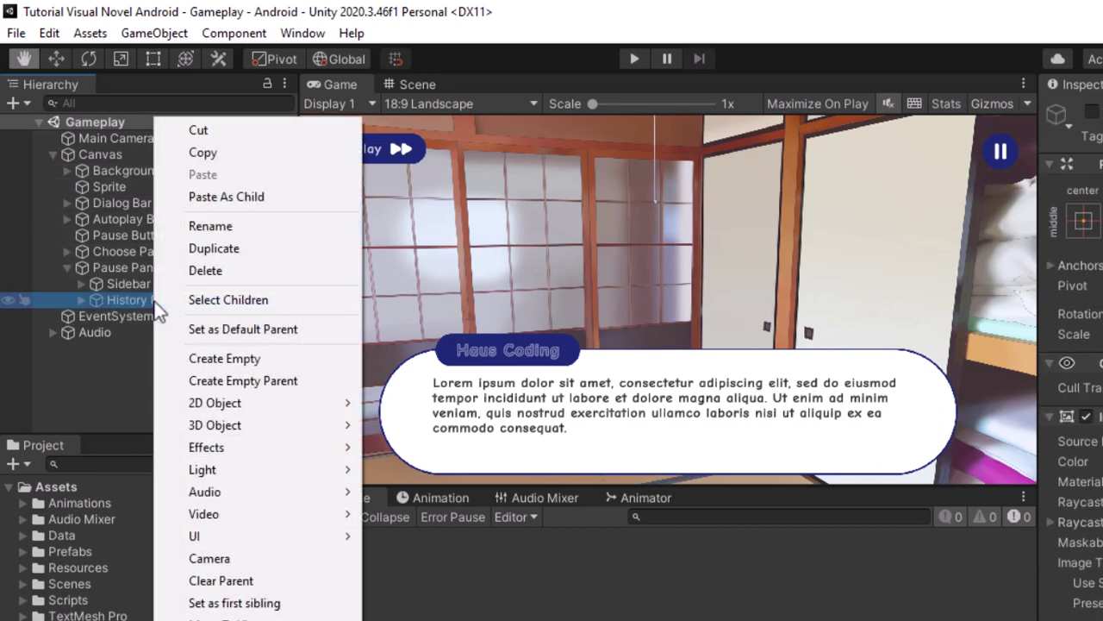
click(211, 248)
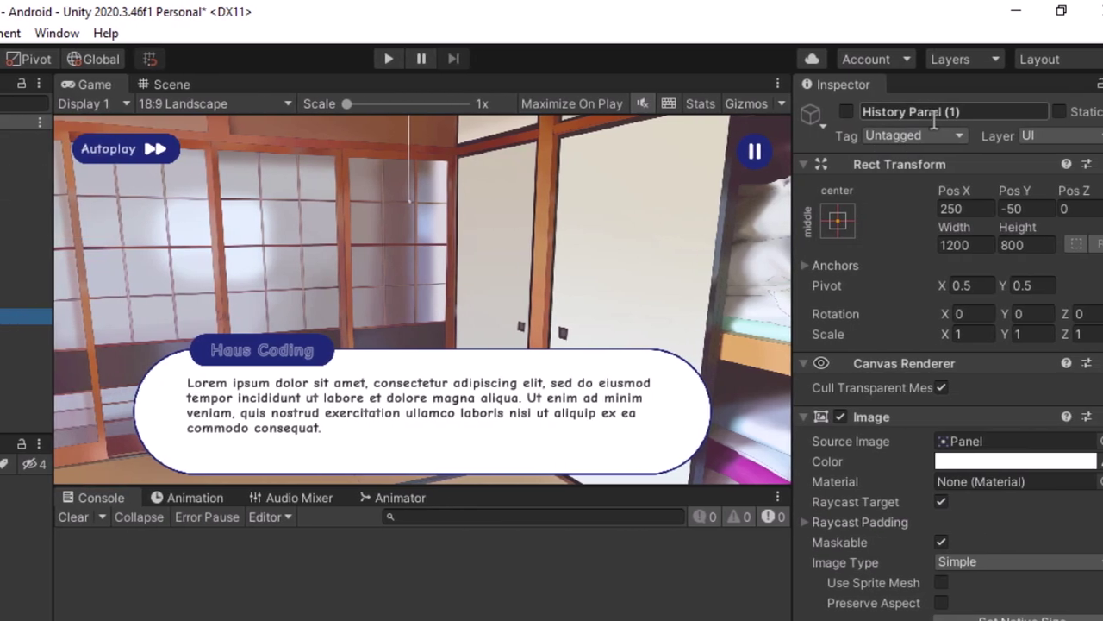
click(903, 117)
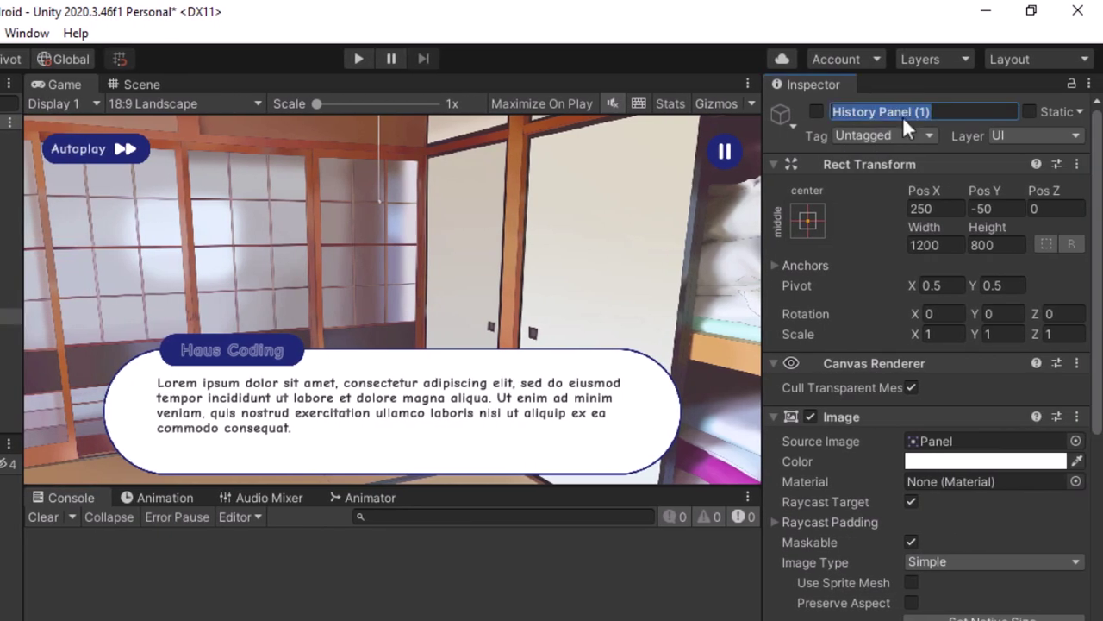
text(Save Panel)
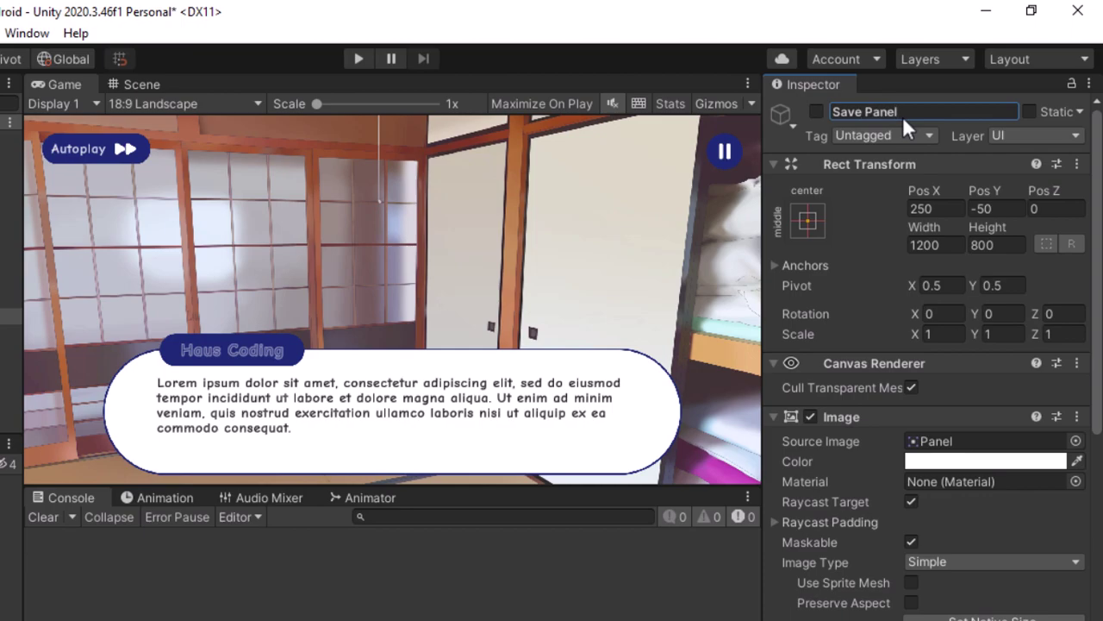
key(Return)
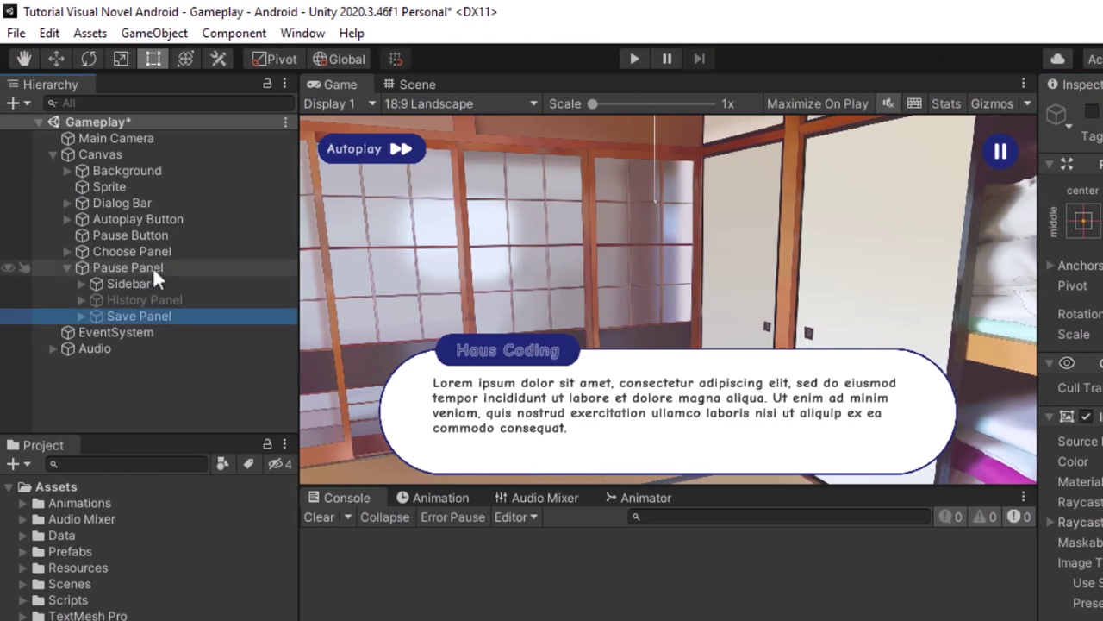
- Set the Pause Panel's Canvas Group Alpha to 1
click(138, 267)
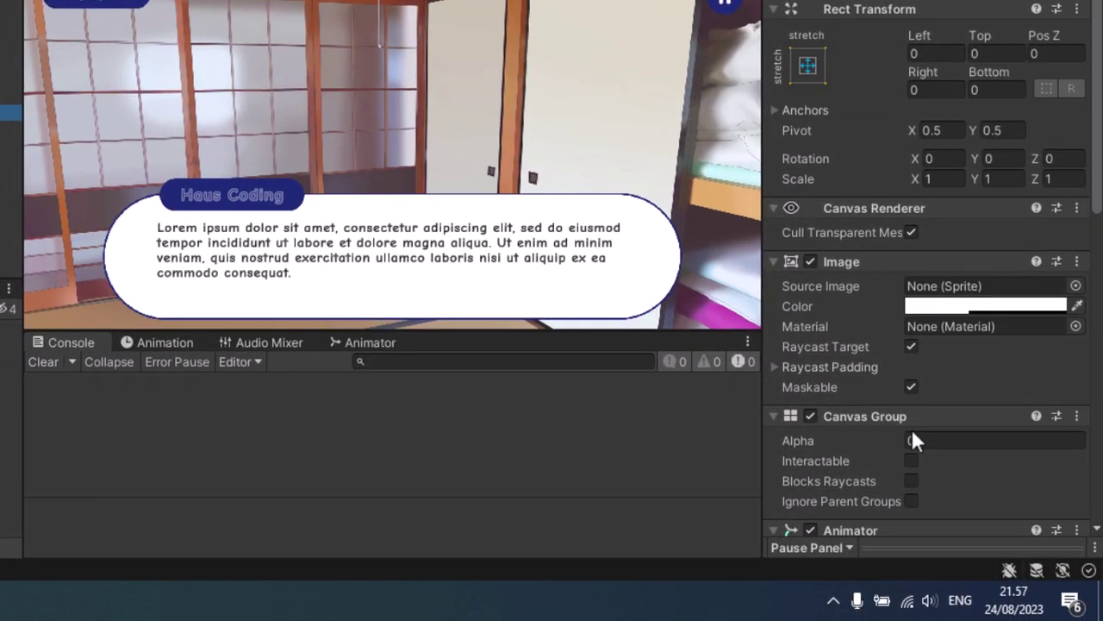
click(1021, 498)
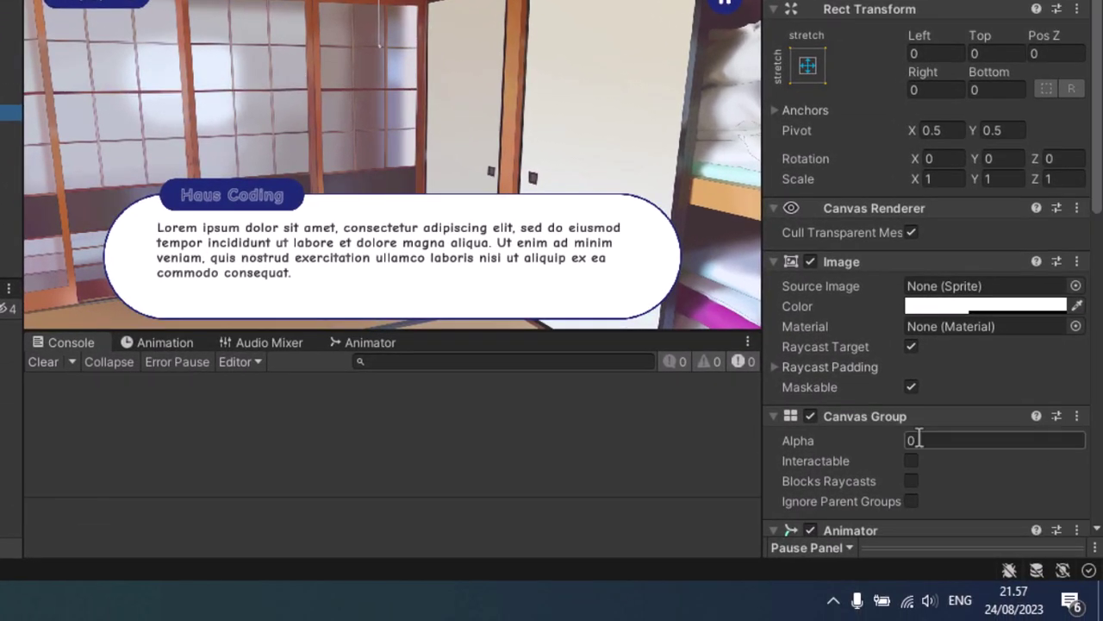
text(1)
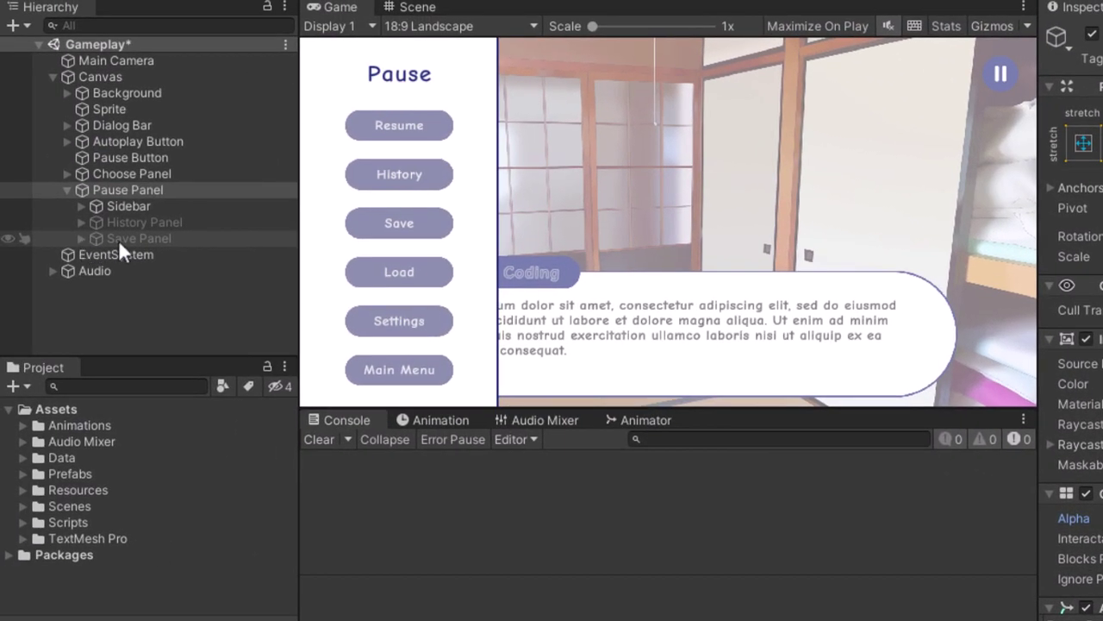
- Enable the Save Panel so it shows in the game view
click(120, 240)
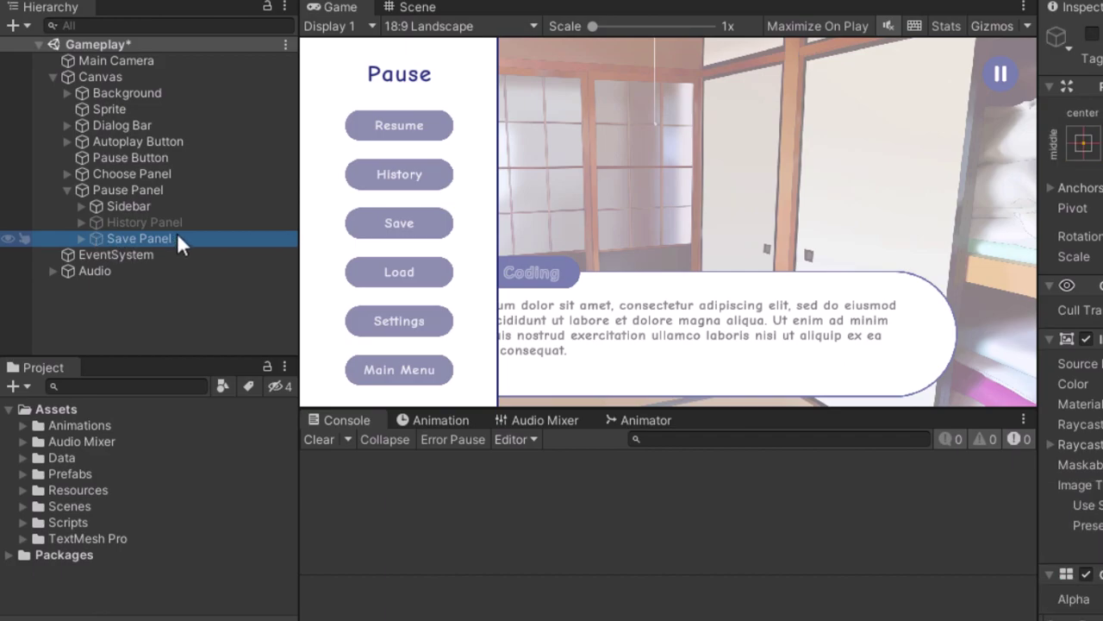
scroll(945, 555, down, 5)
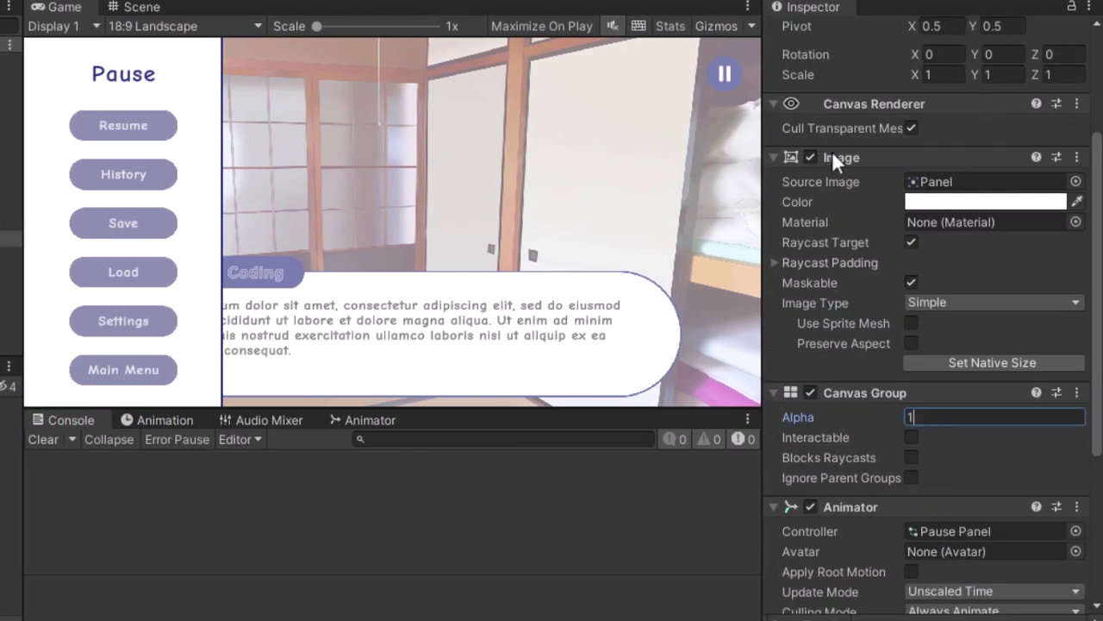
scroll(854, 125, up, 5)
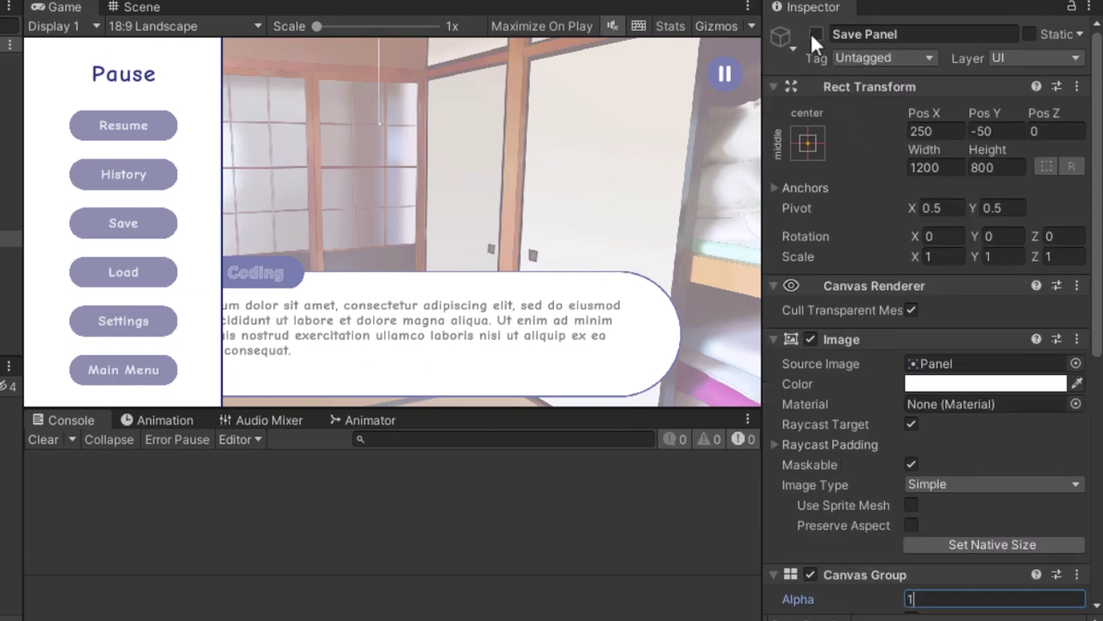
click(816, 33)
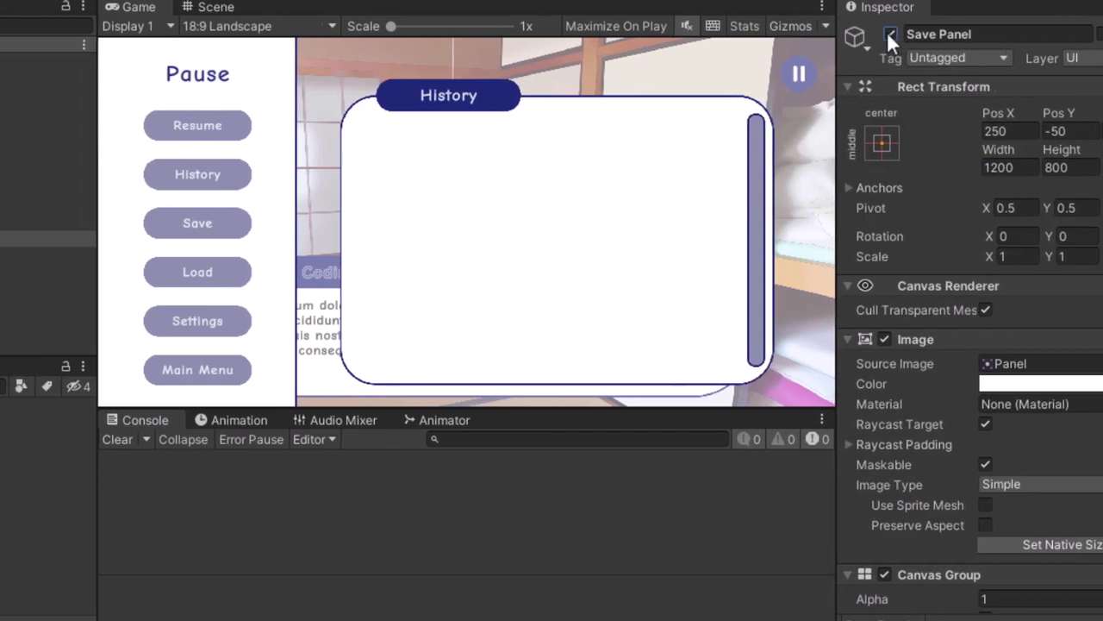
- Change the Save Panel's Title Text to read 'Save'
click(82, 237)
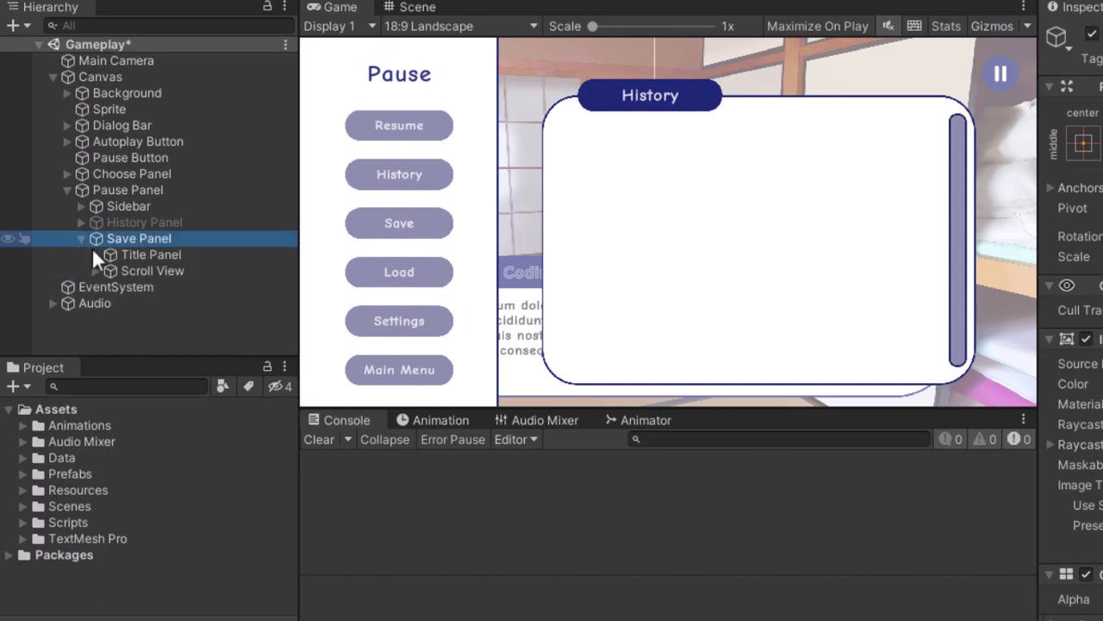
click(95, 251)
click(187, 270)
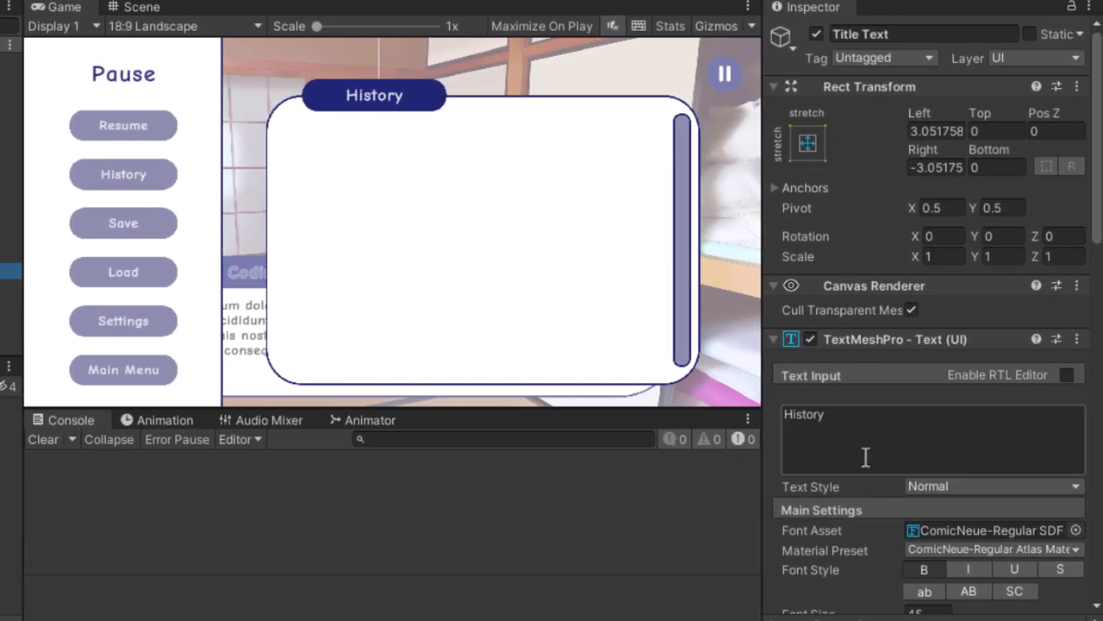
click(866, 457)
text(S)
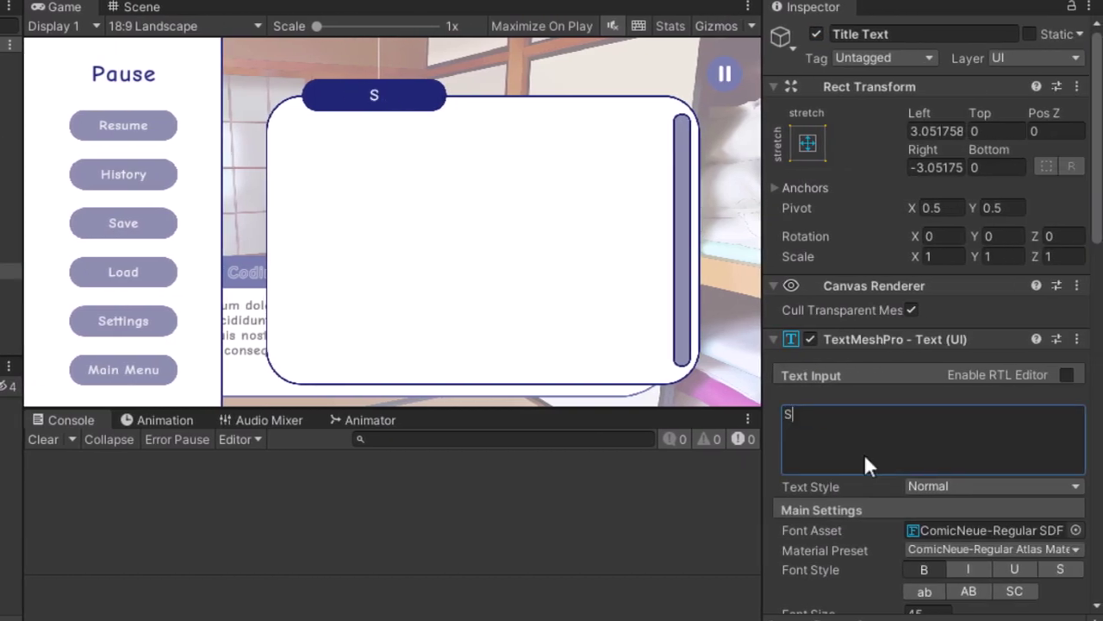
text(ave)
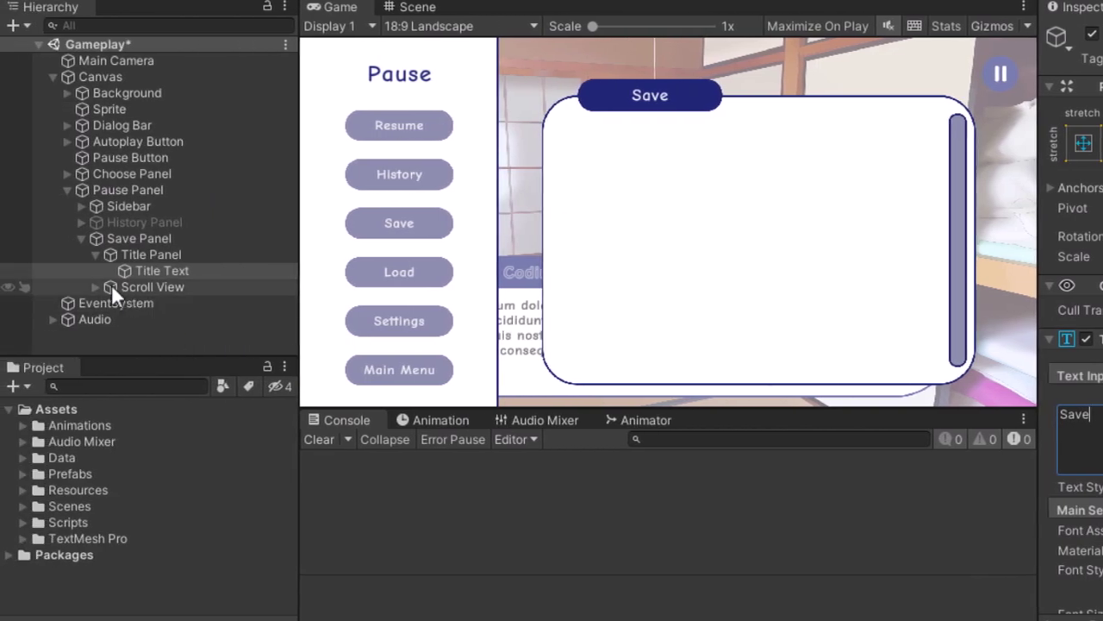
- Rename Content History under Scroll View > Viewport to 'Content Save'
click(96, 288)
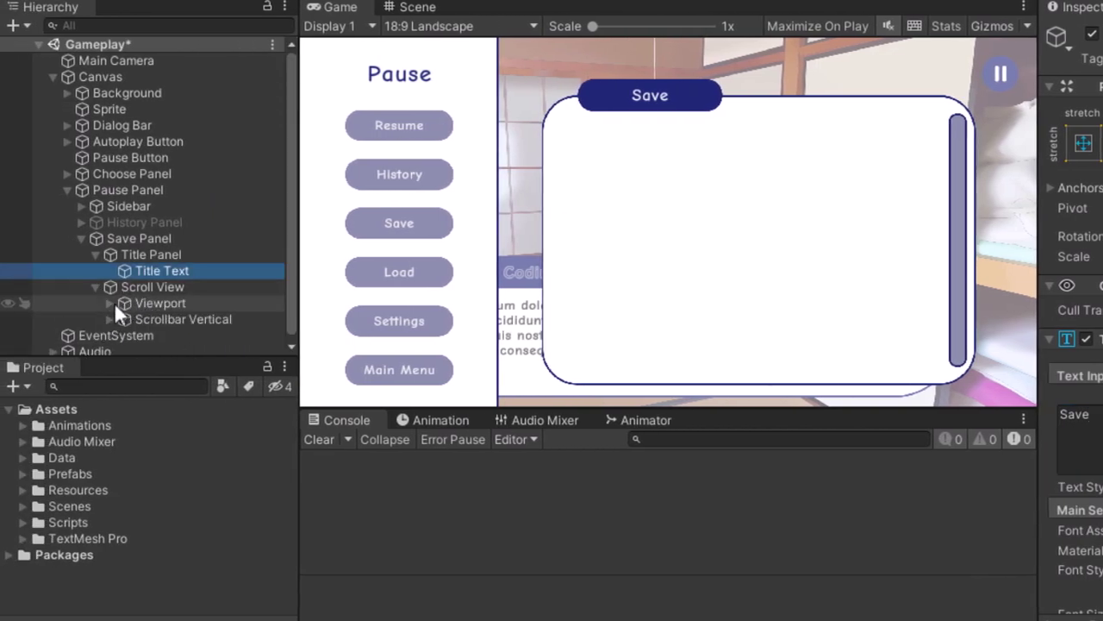
click(107, 304)
click(152, 318)
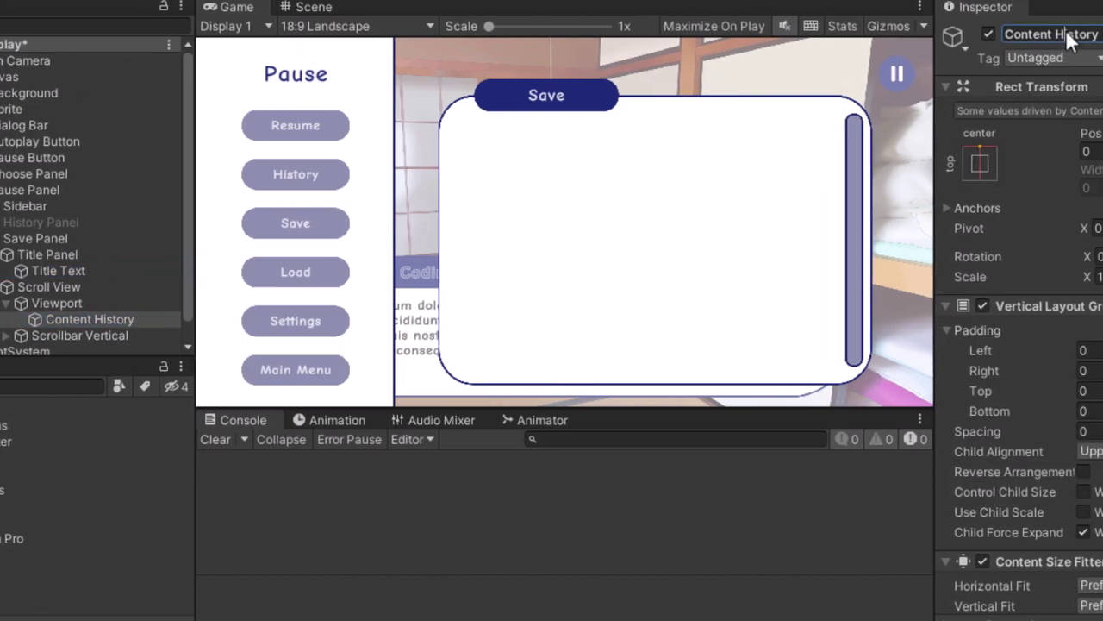
click(895, 30)
text(Conten)
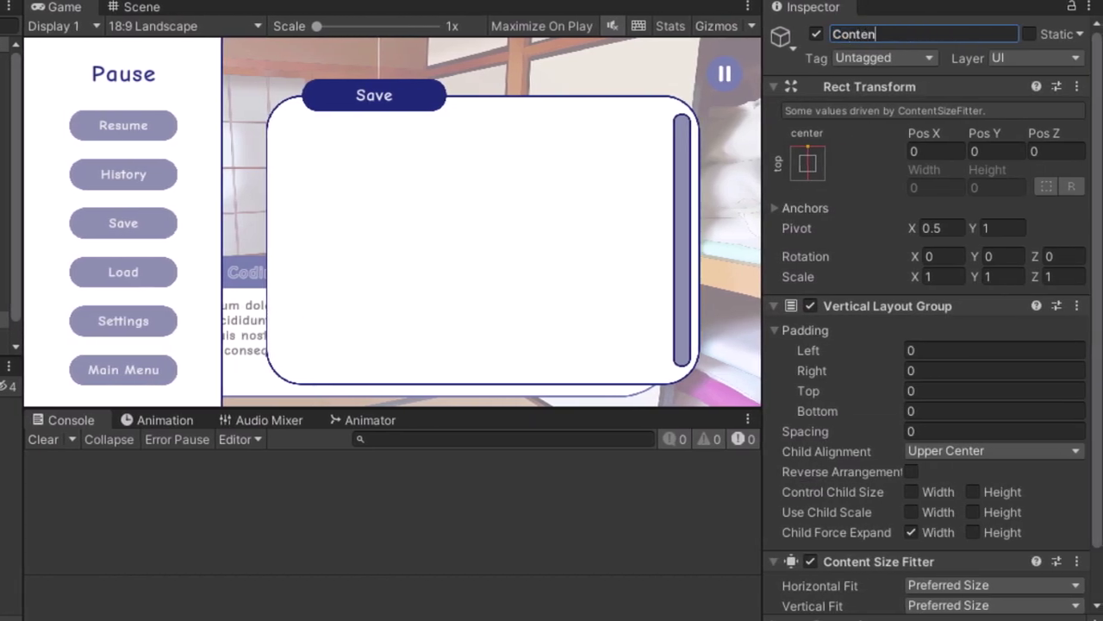
text(t Save)
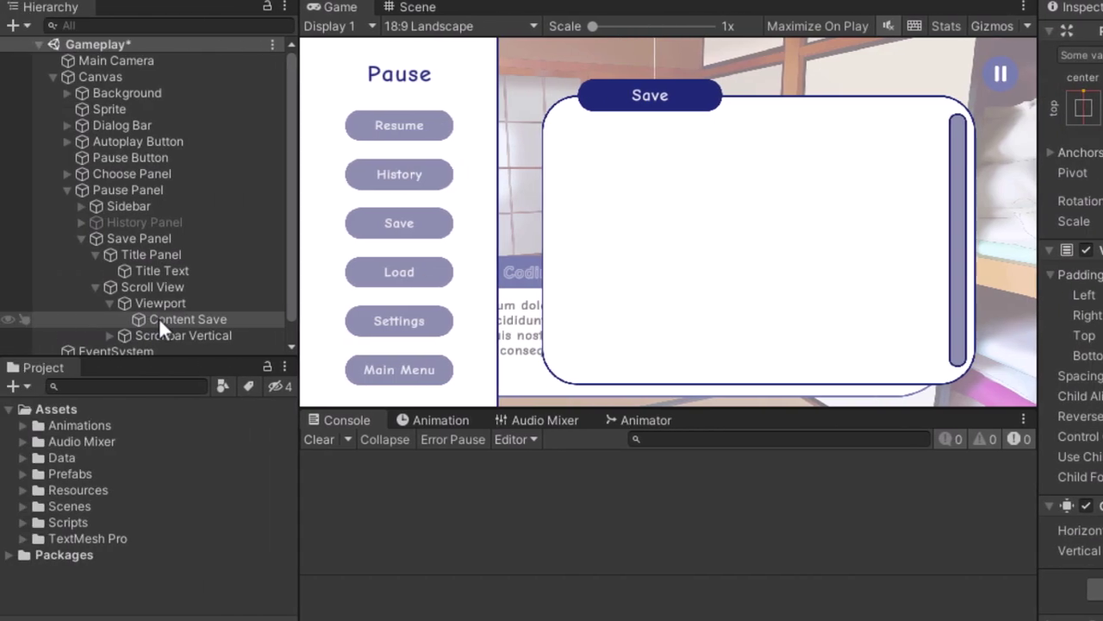
- Create an empty child of Content Save named 'Save Button'
right_click(160, 319)
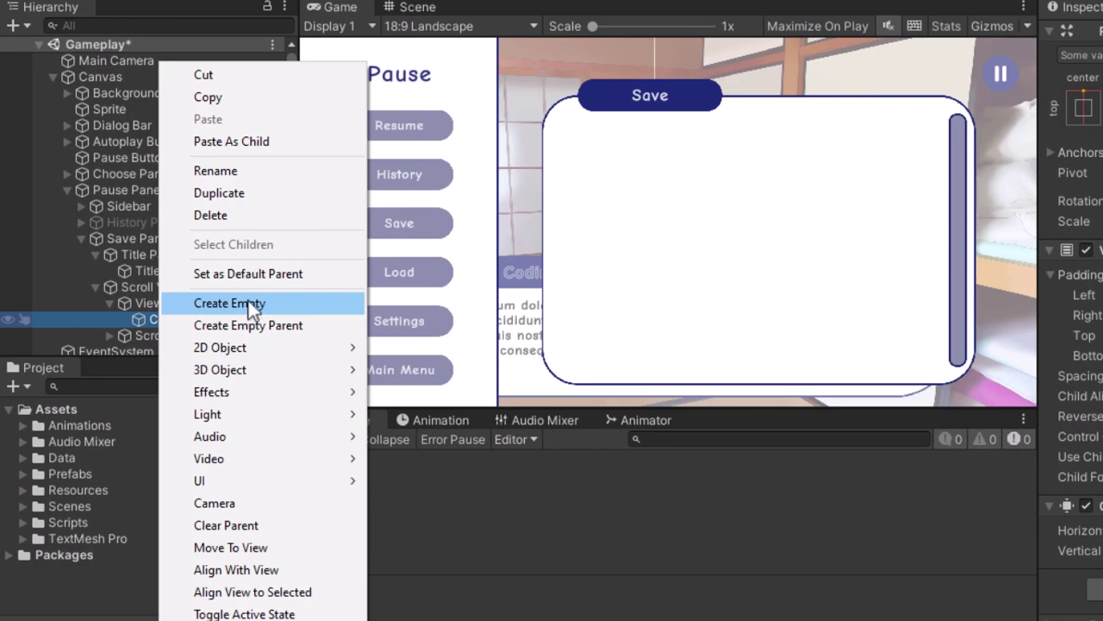
click(250, 308)
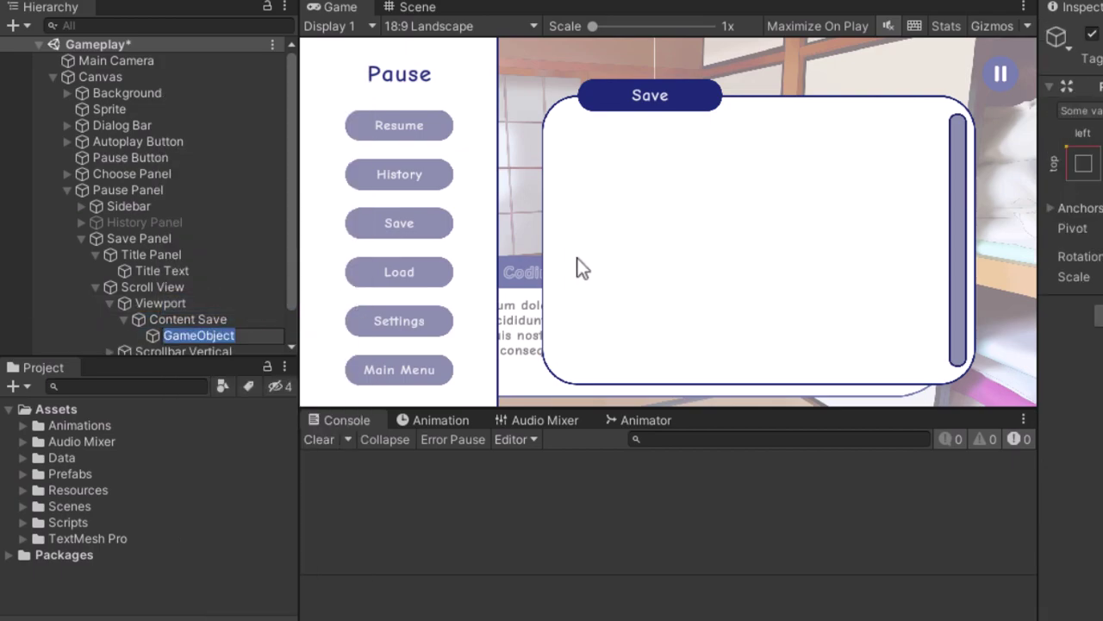
text(S)
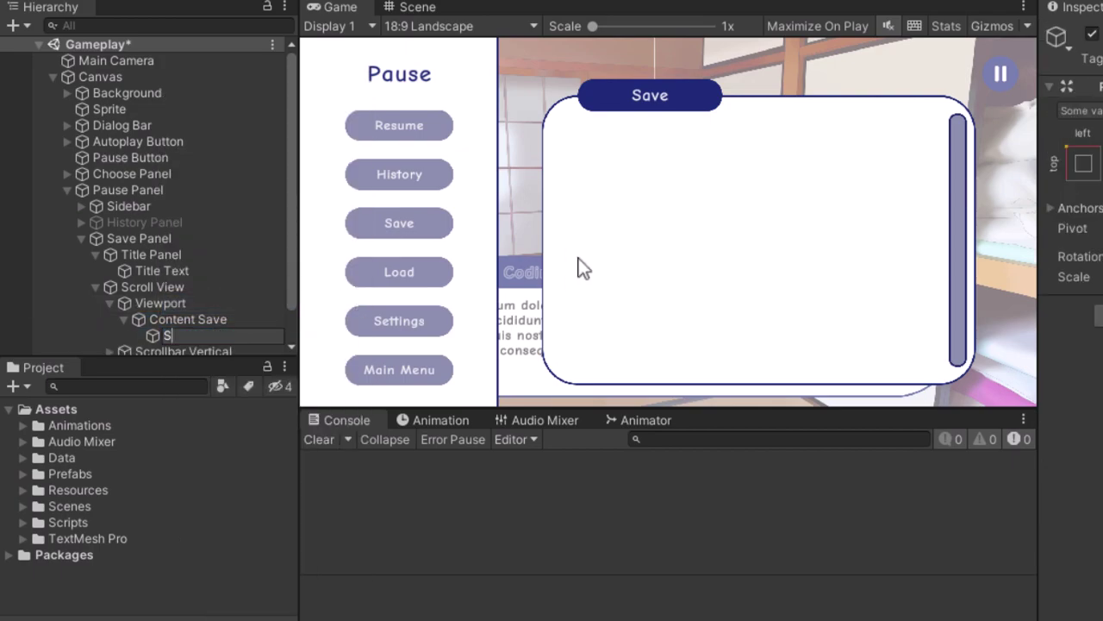
text(ave Bu)
text(tton)
key(Return)
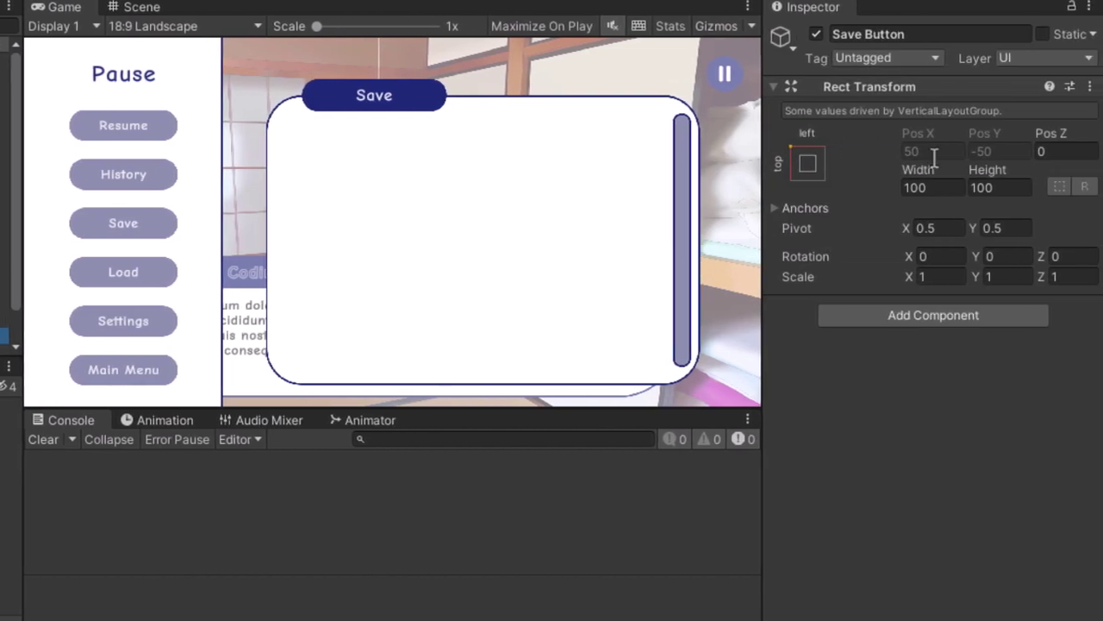
- Size the Save Button to width 1000 and height 275
click(941, 186)
text(1)
text(000)
click(1002, 194)
double_click(1002, 188)
text(275)
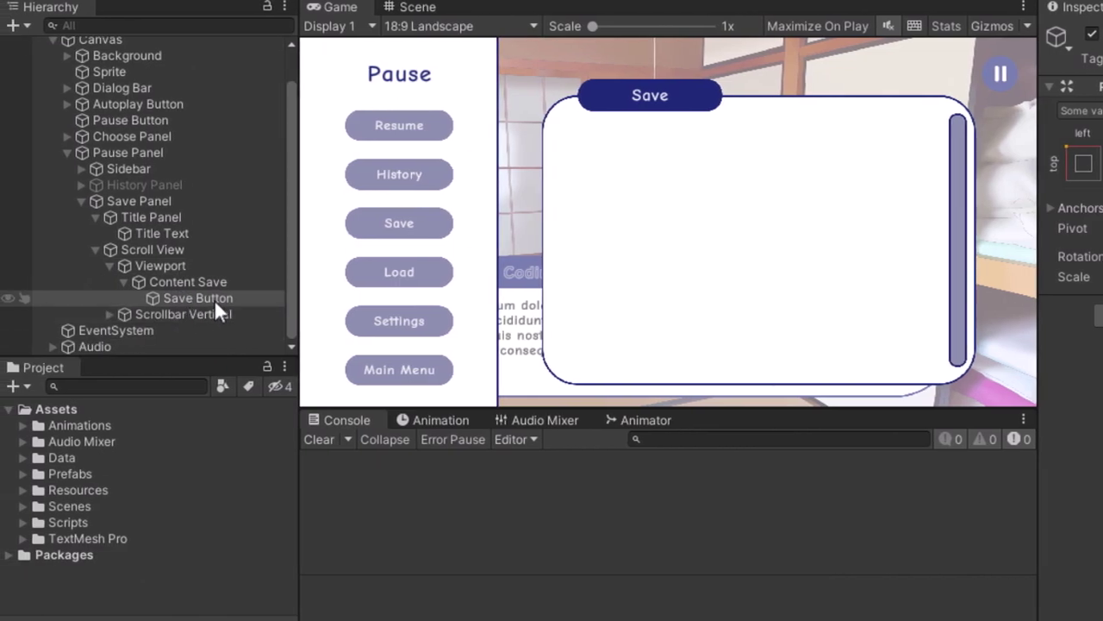
- Add a UI Image inside Save Button named 'Save Button Panel'
right_click(197, 301)
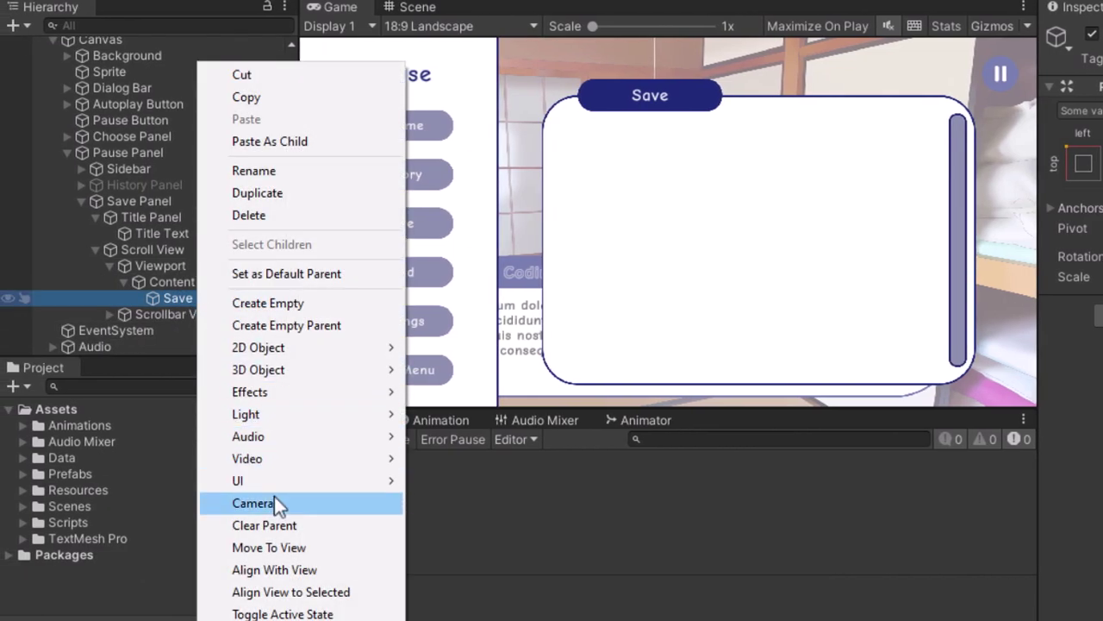
mouse_move(279, 484)
click(503, 175)
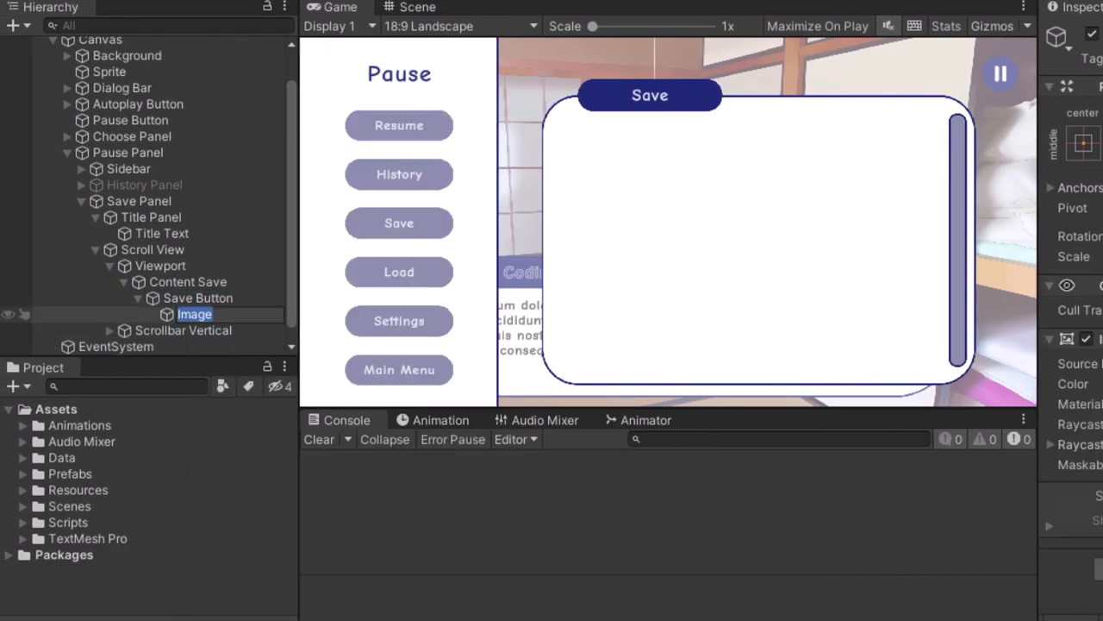
text(Sa)
text(ve Button P)
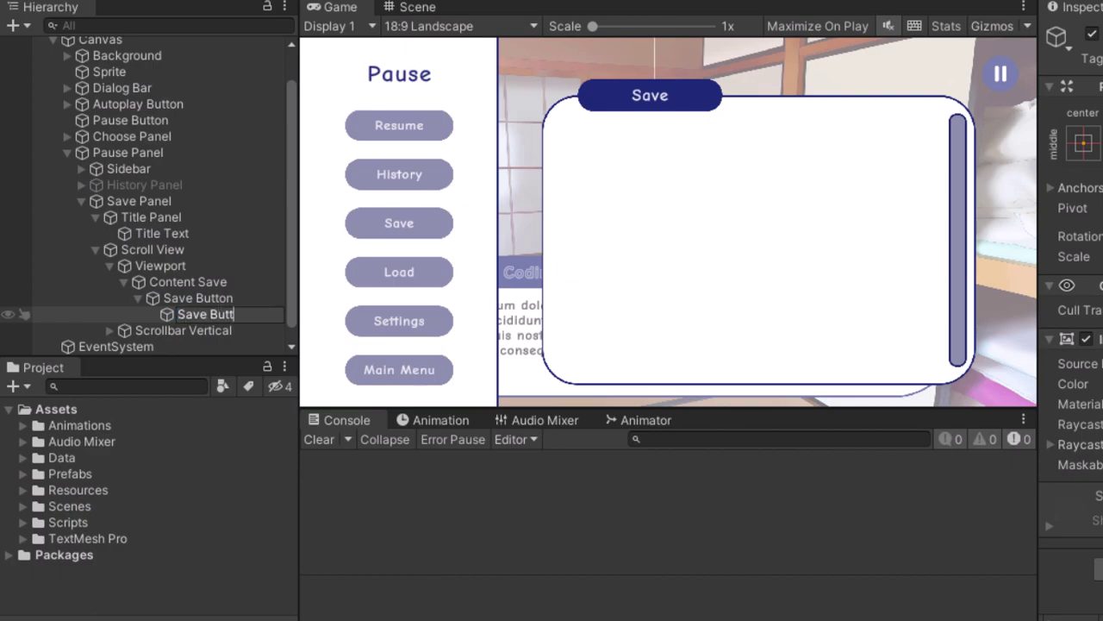
text(anel)
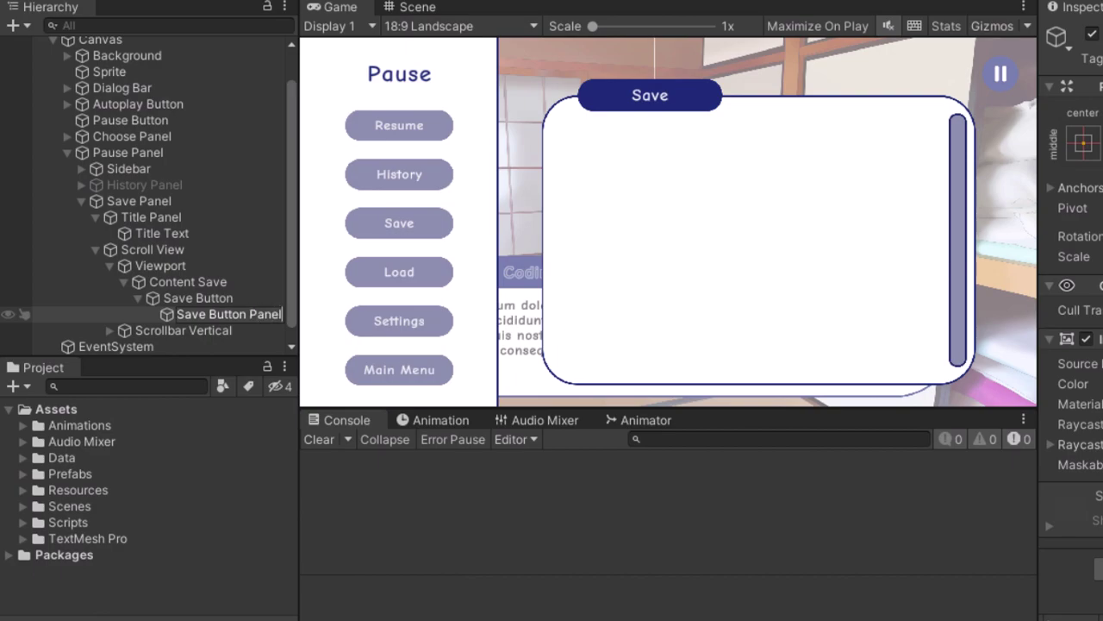
key(Return)
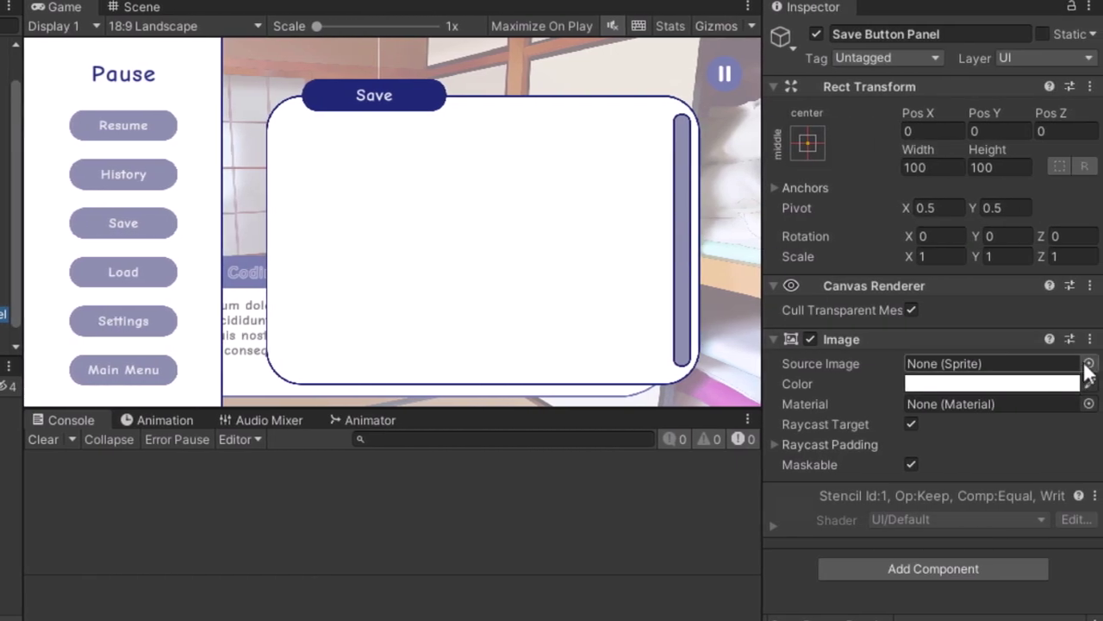
- Give Save Button Panel the Text Box source image
click(1088, 364)
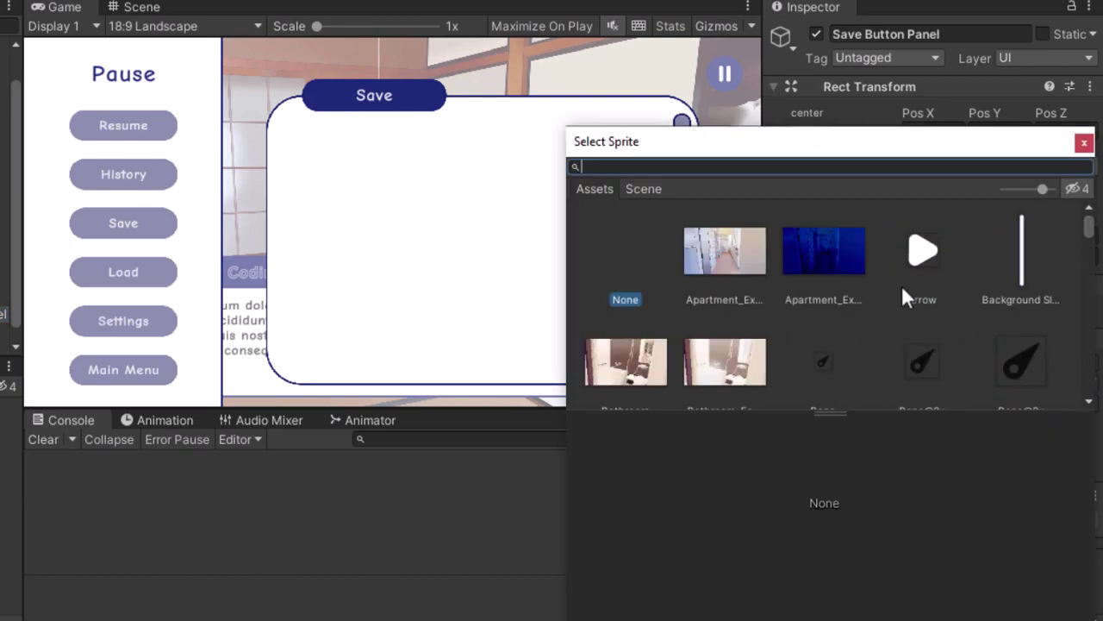
text(text)
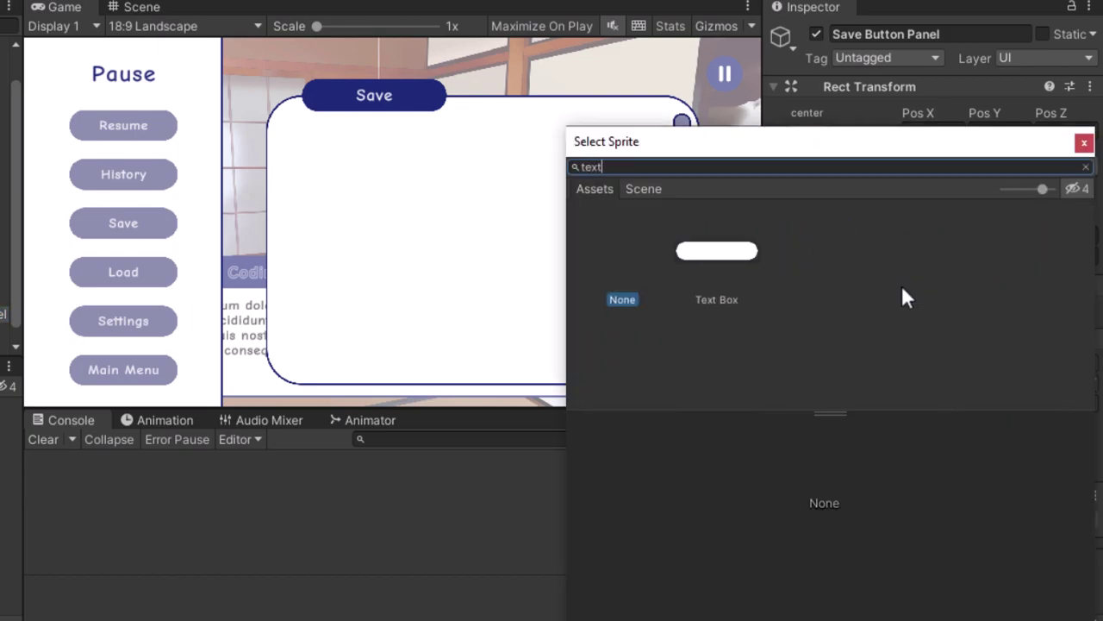
double_click(733, 257)
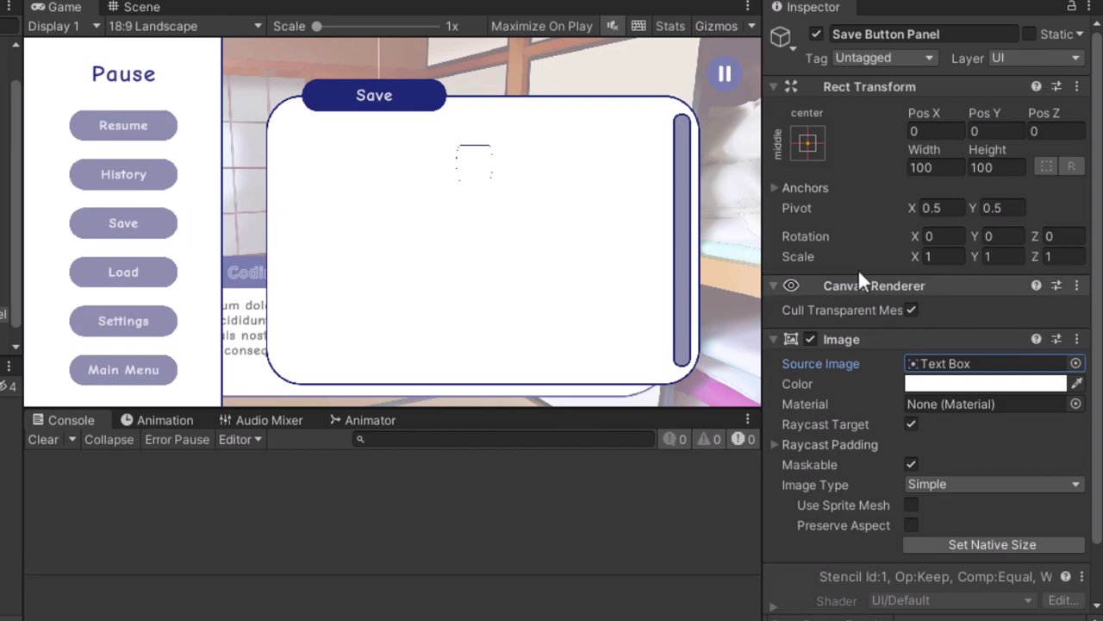
- Size Save Button Panel to width 1000 and height 275
click(925, 166)
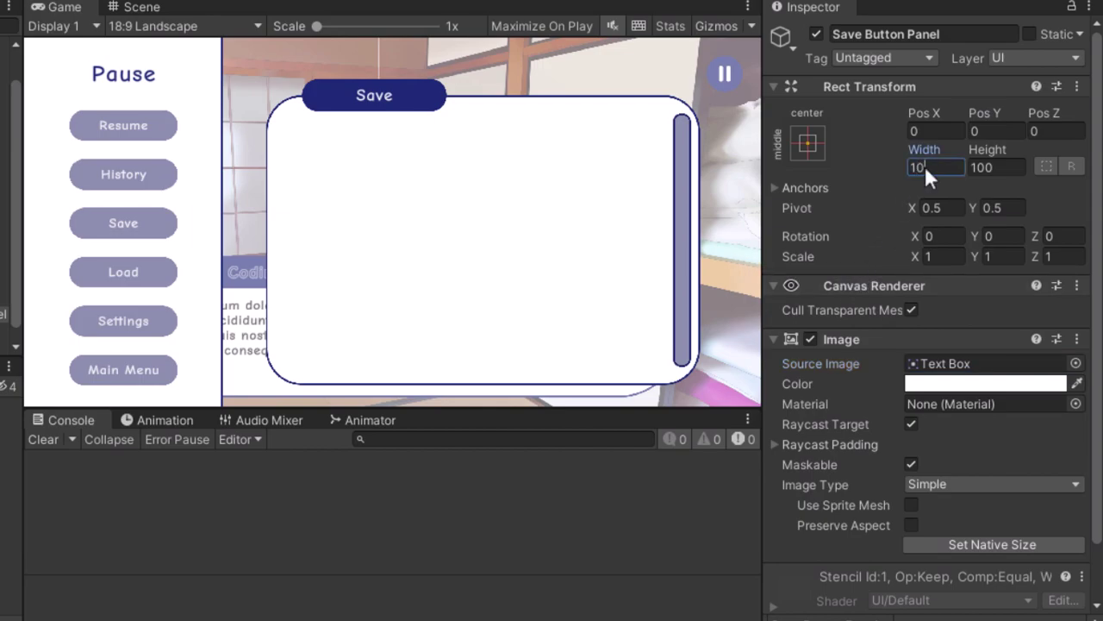
text(00)
key(Tab)
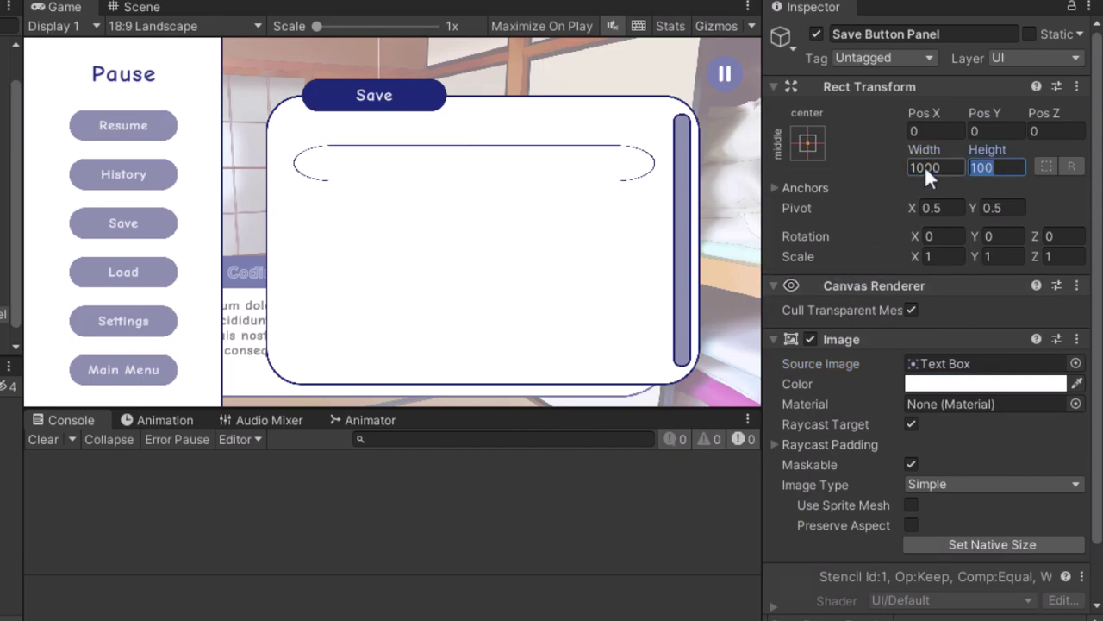
text(275)
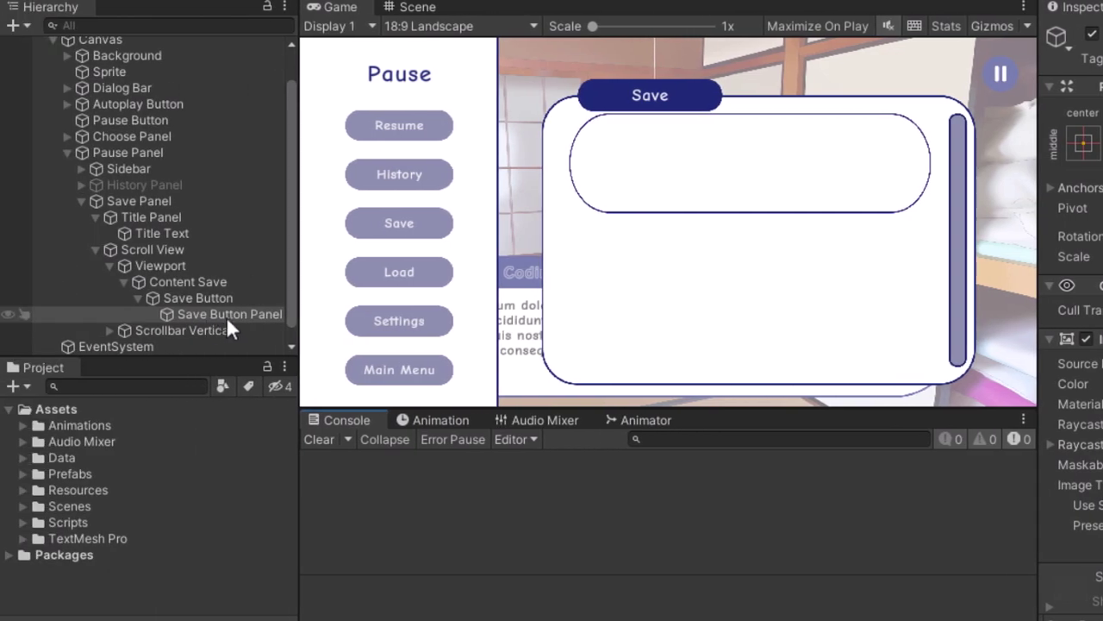
- Add a Text - TextMeshPro inside Save Button Panel named 'Last Sentence'
right_click(228, 322)
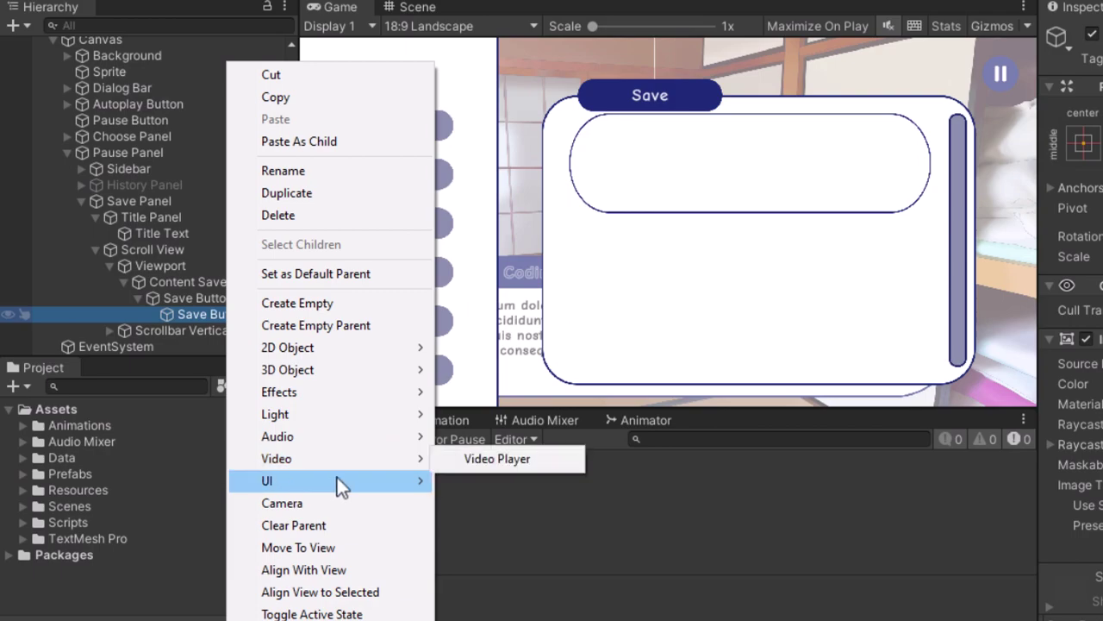
mouse_move(337, 476)
click(573, 150)
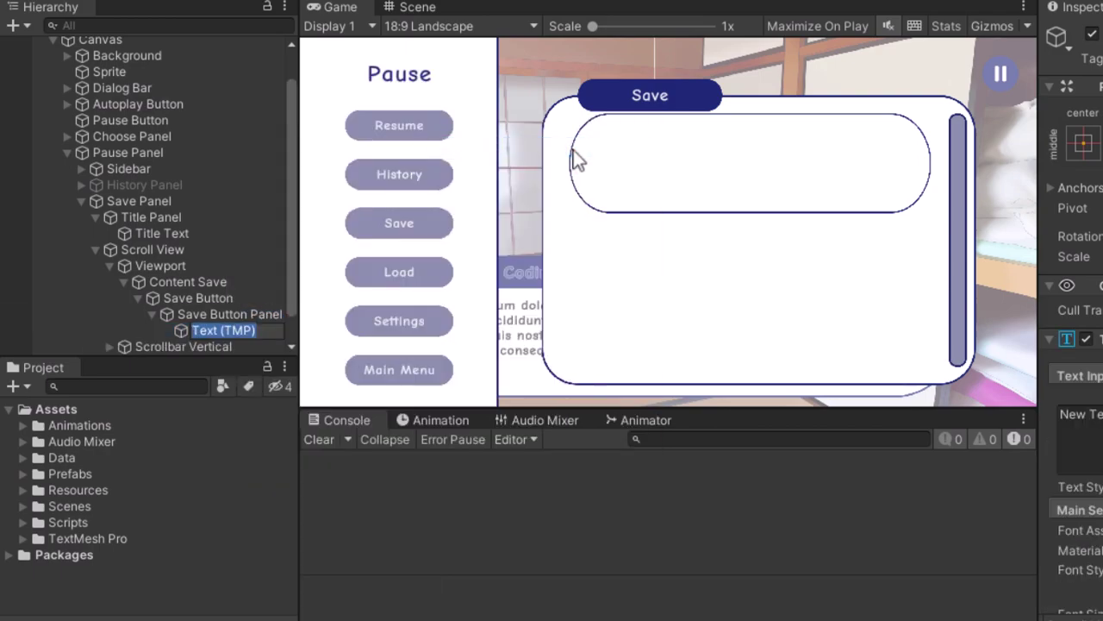
text(Las)
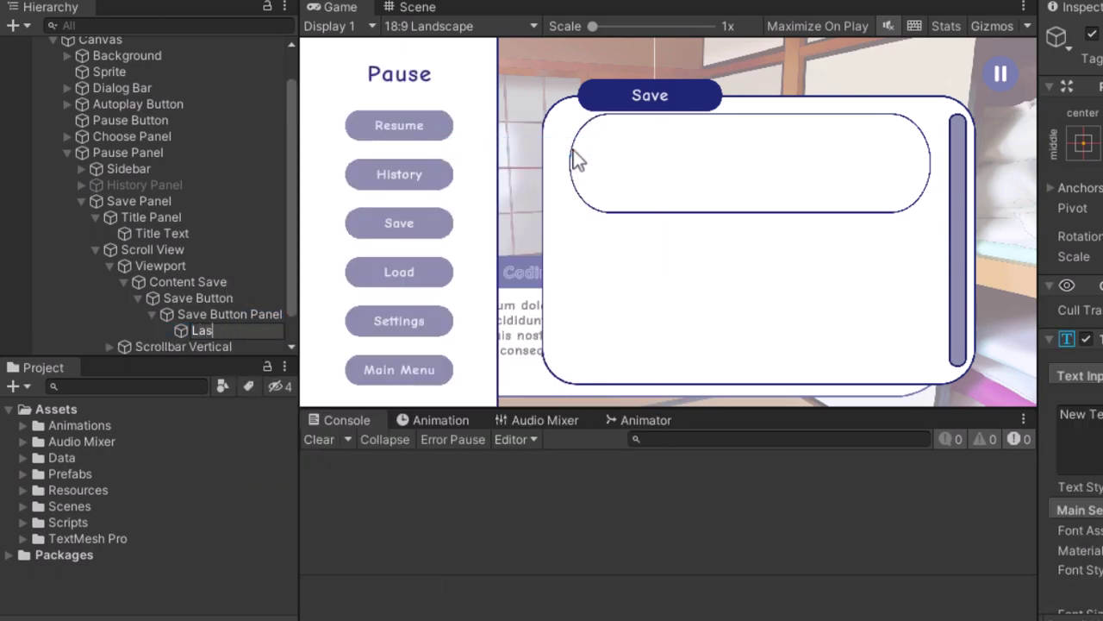
text(t Sentence)
key(Return)
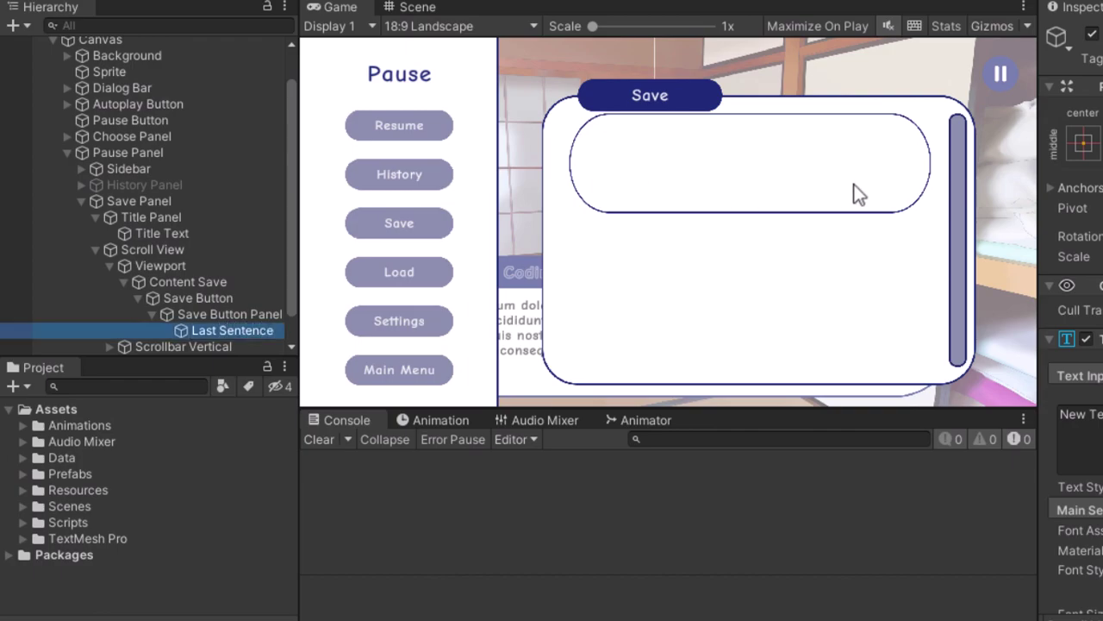
- Anchor Last Sentence with the top-stretch preset, viewing it in the Scene view
click(411, 7)
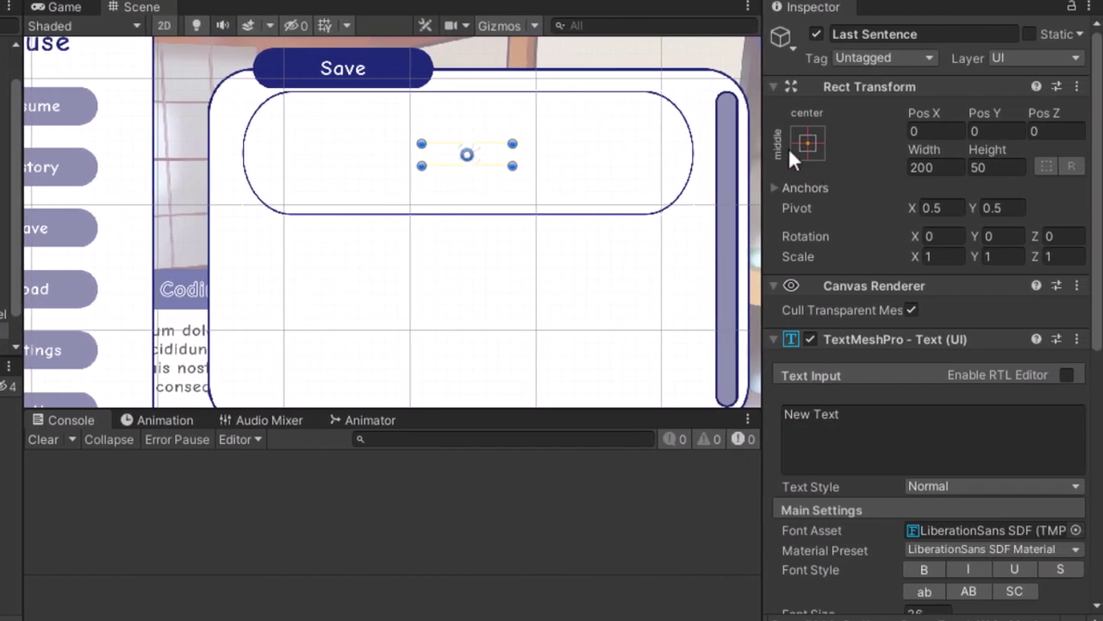
click(806, 142)
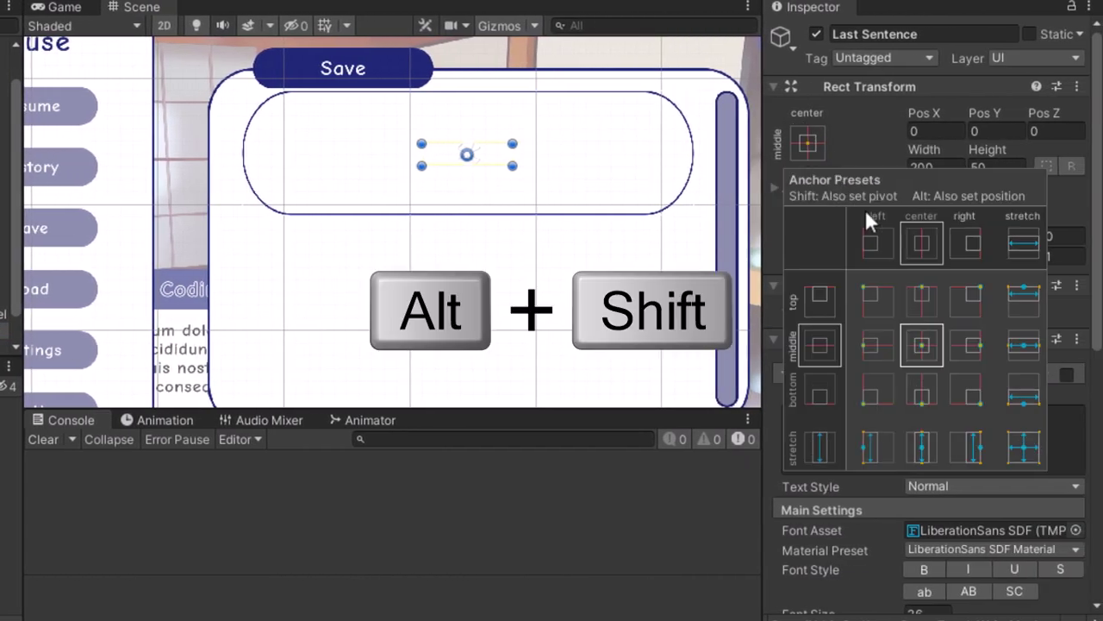
alt+shift+click(1019, 302)
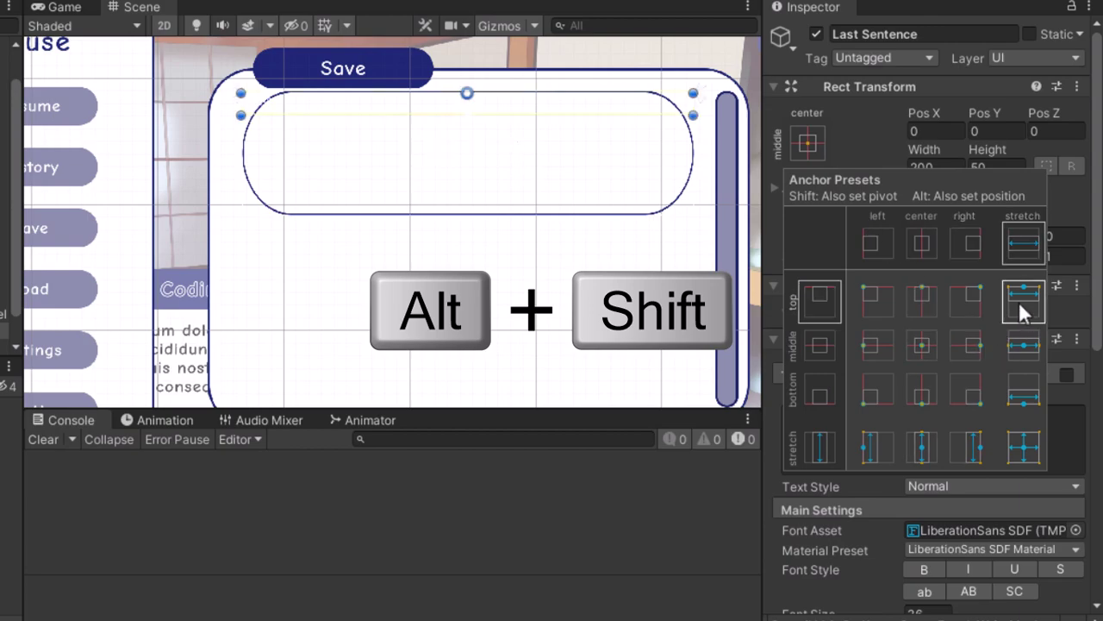
click(517, 105)
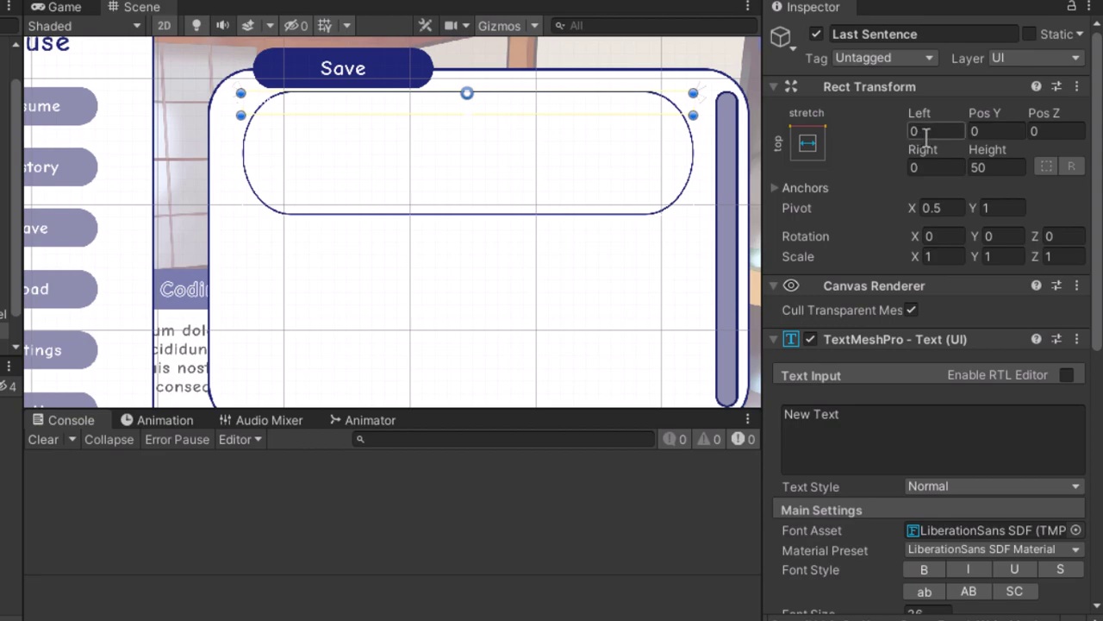
- Set Last Sentence to Left 75, Pos Y -25, Right 75, Height 175
text(7)
text(5)
key(Tab)
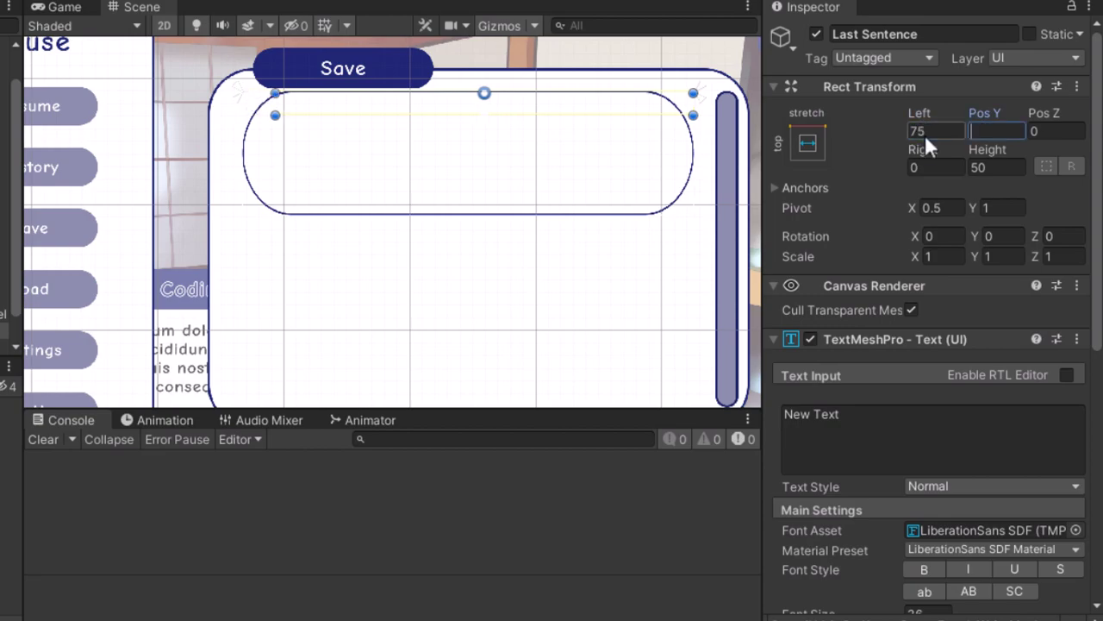
text(-25)
key(Tab)
key(Tab)
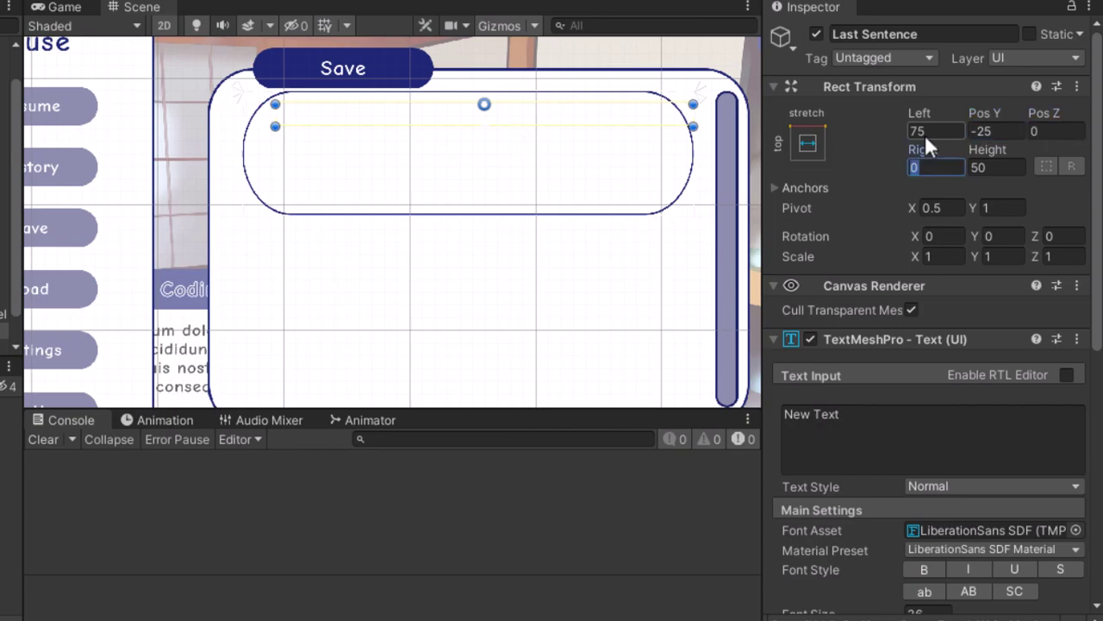
text(75)
key(Tab)
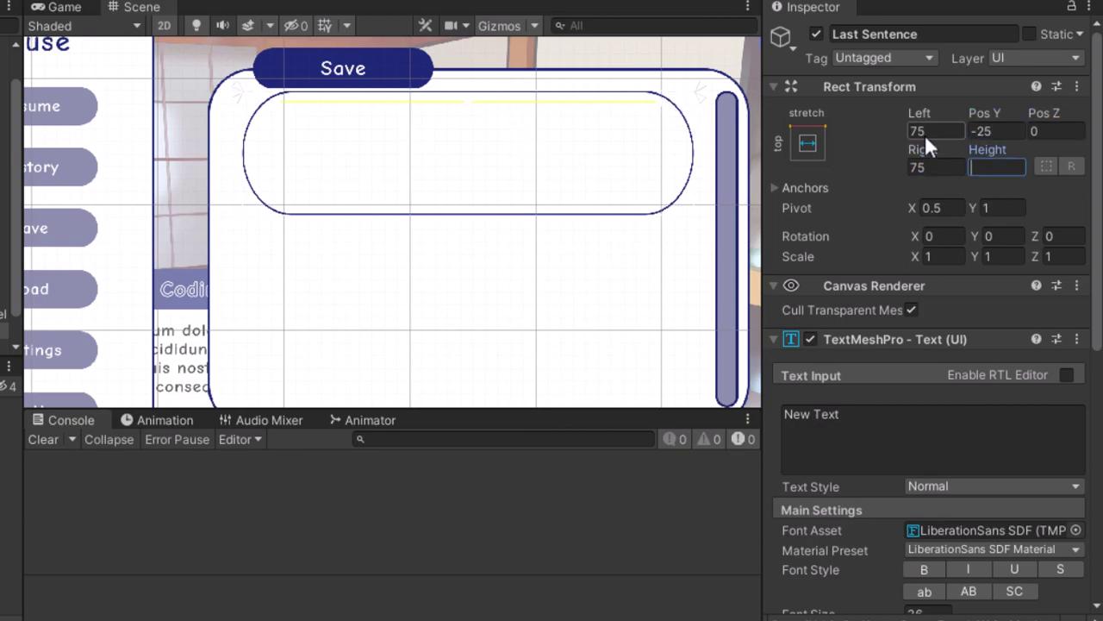
text(175)
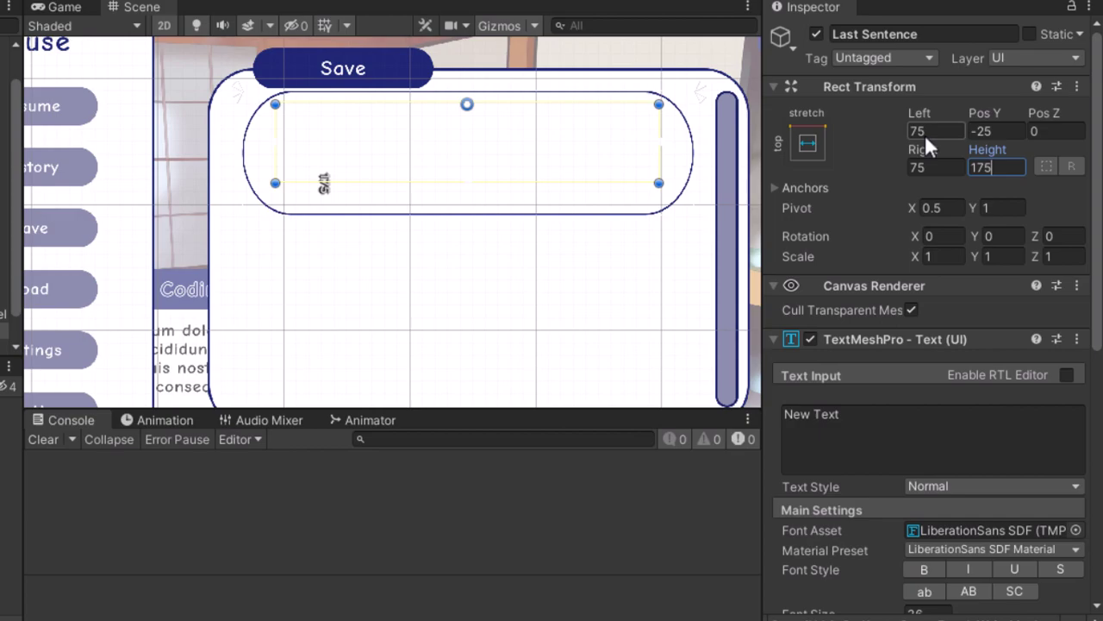
- Style Last Sentence with ComicNeue-Regular SDF font, bold, in black
scroll(908, 461, down, 5)
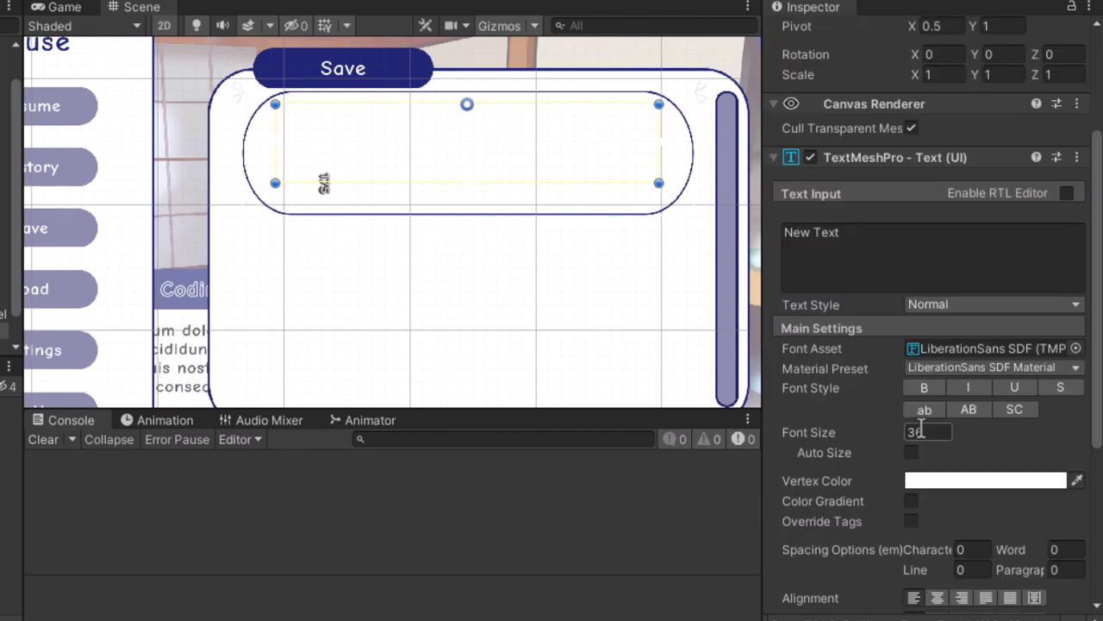
click(1076, 348)
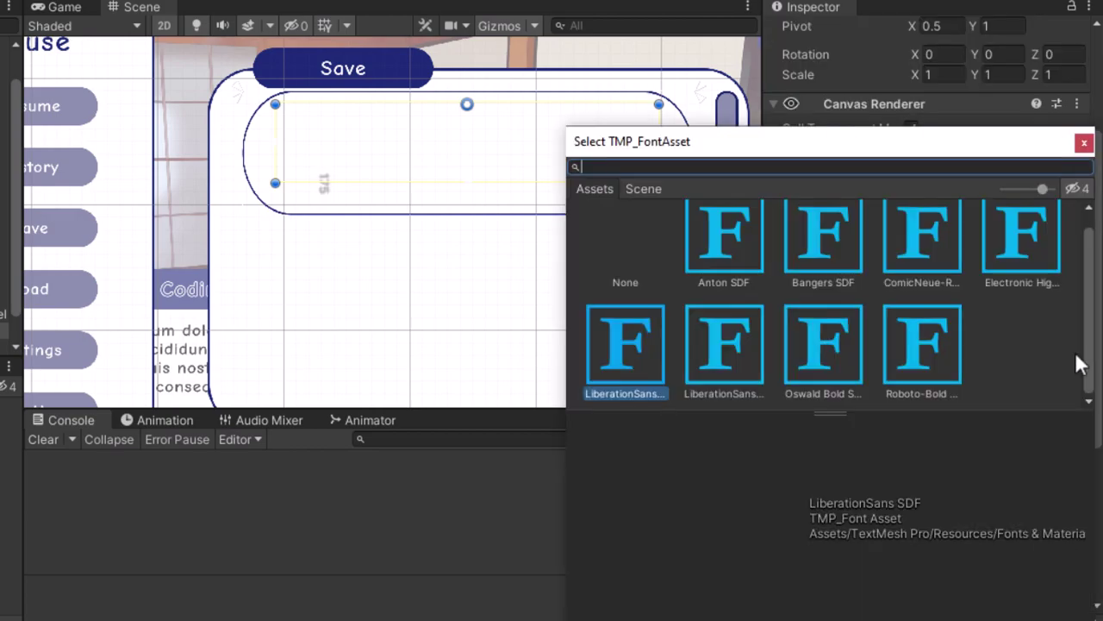
double_click(932, 253)
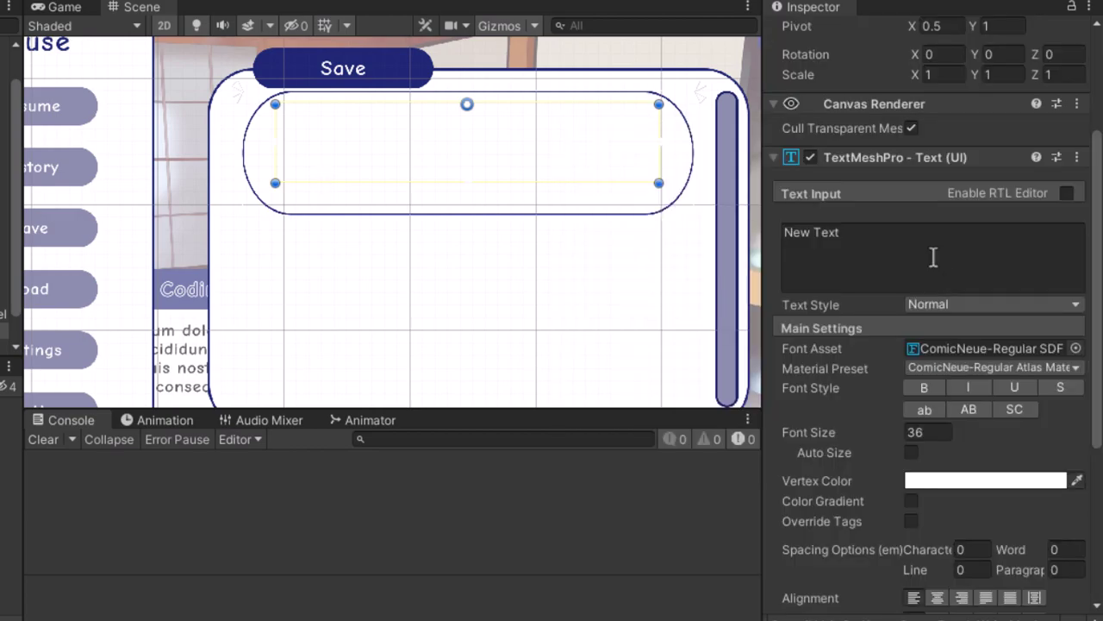
click(923, 389)
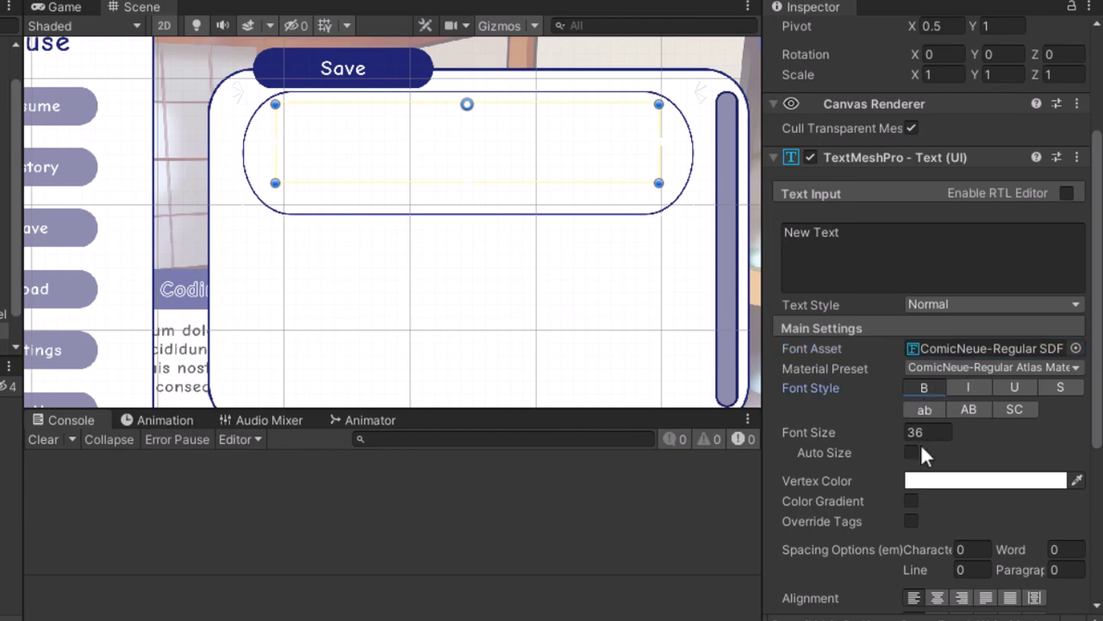
click(1047, 485)
drag(937, 303, 918, 417)
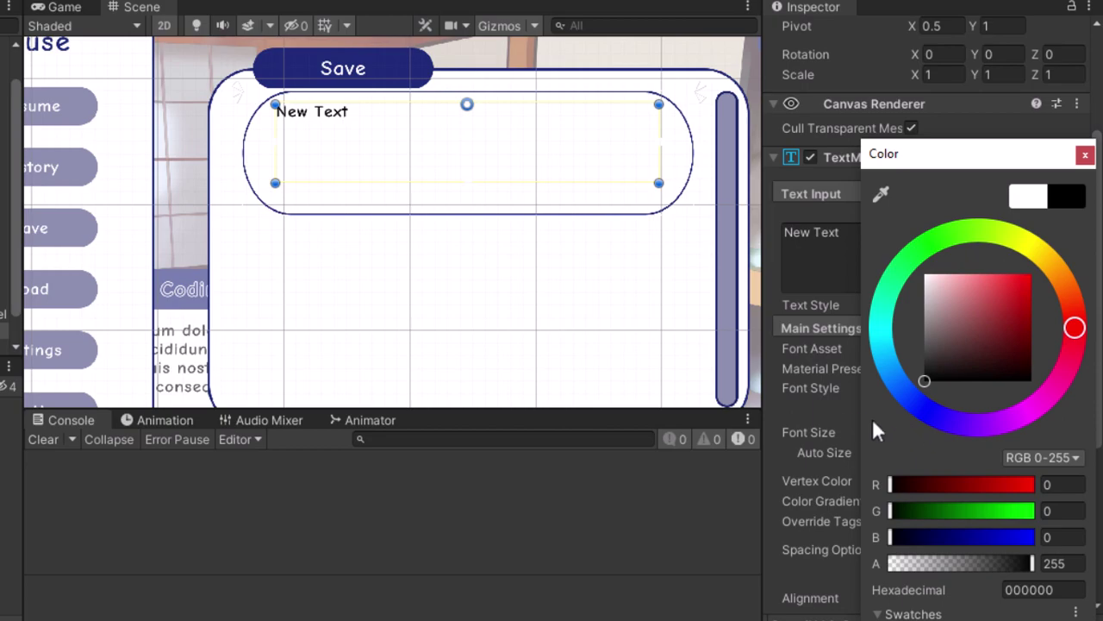
click(814, 429)
- Set the font size to 28 and the text to 'Last Sentence'
click(922, 432)
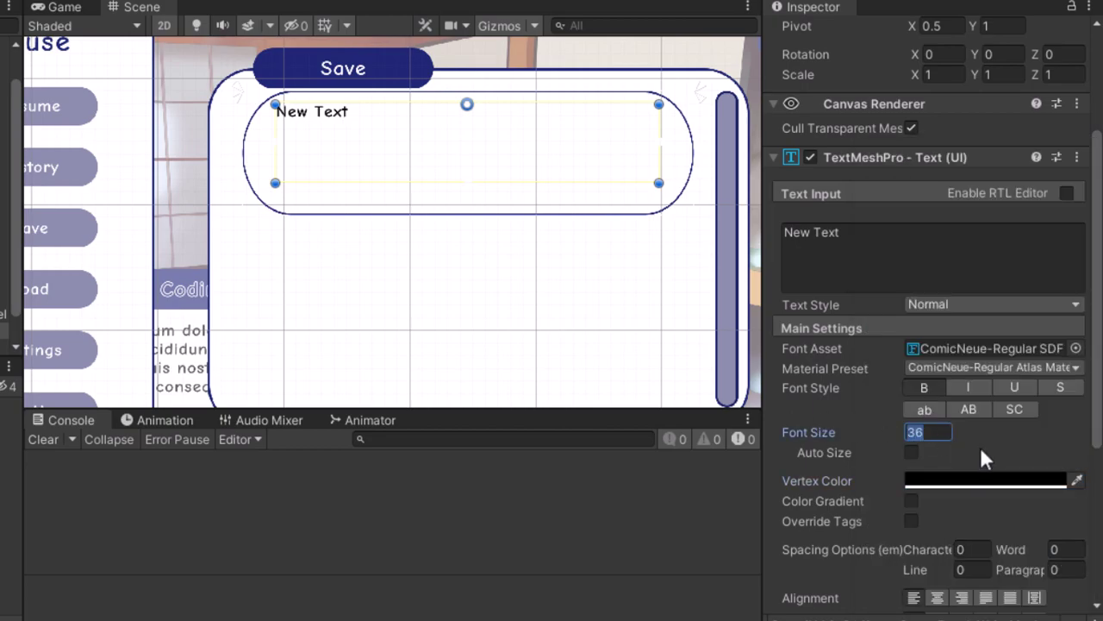
text(28)
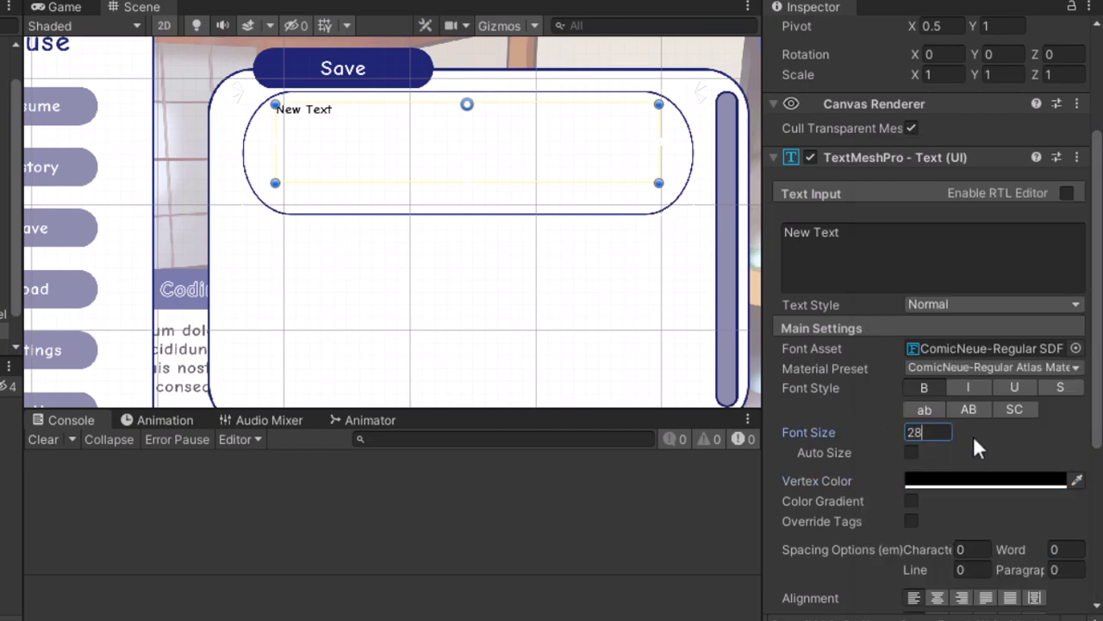
click(840, 254)
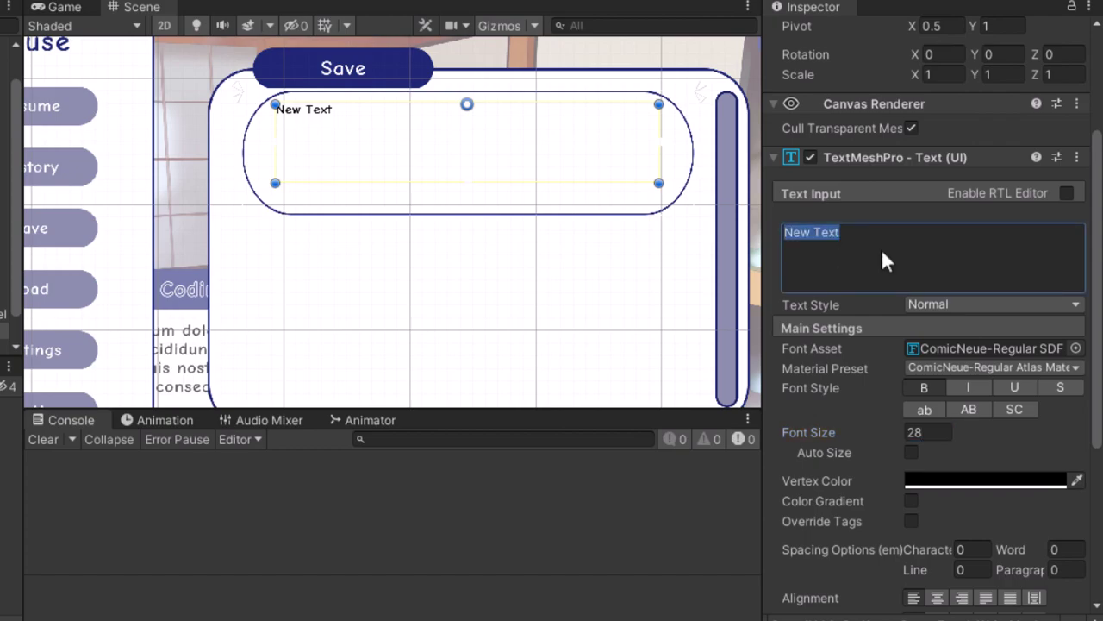
text(Last Sent)
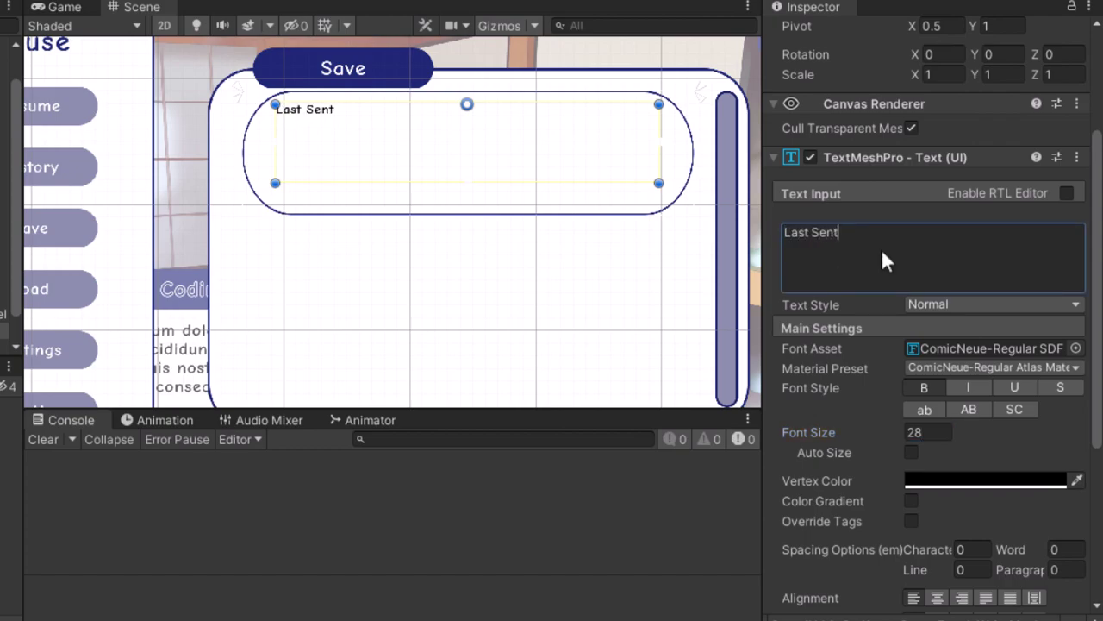
text(ence)
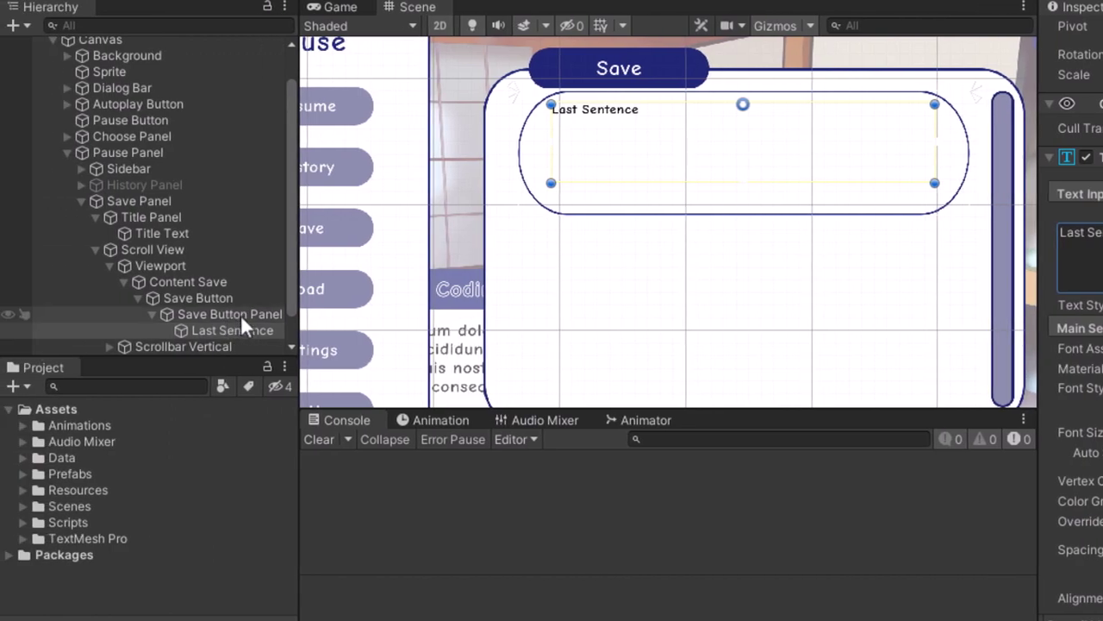
- Add a Text - TextMeshPro inside Save Button Panel named 'Date'
right_click(241, 315)
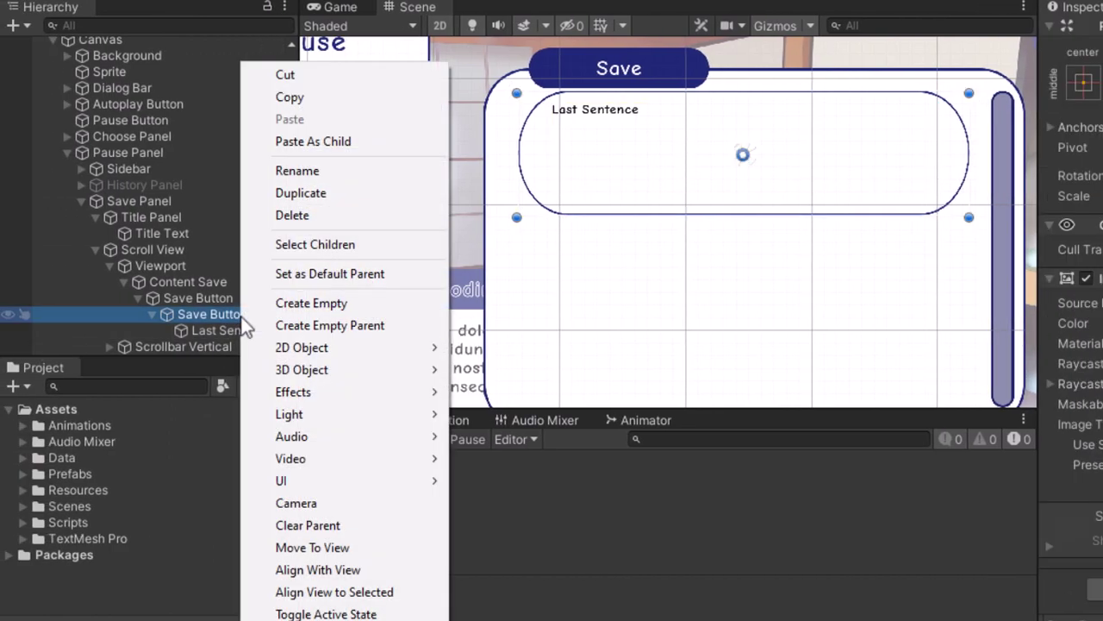
mouse_move(386, 490)
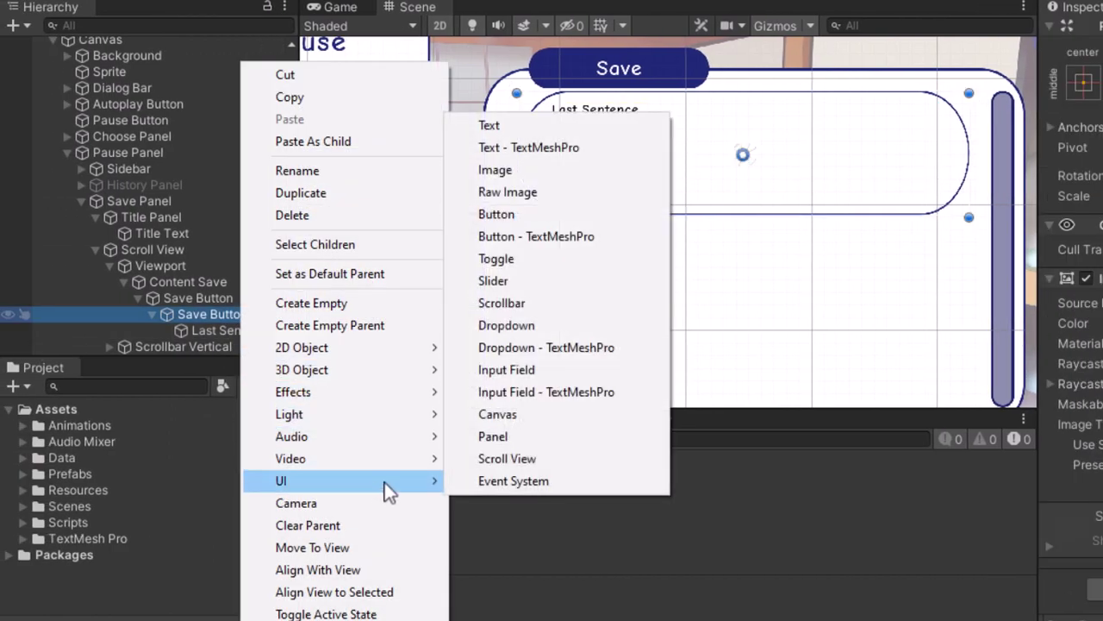
click(605, 148)
text(D)
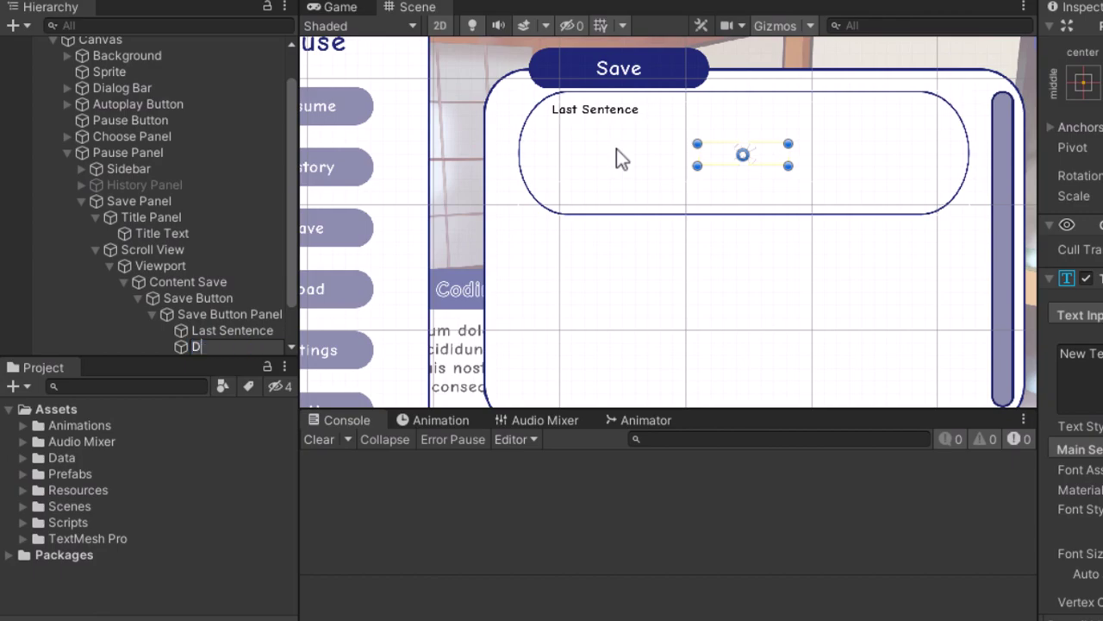
text(ate)
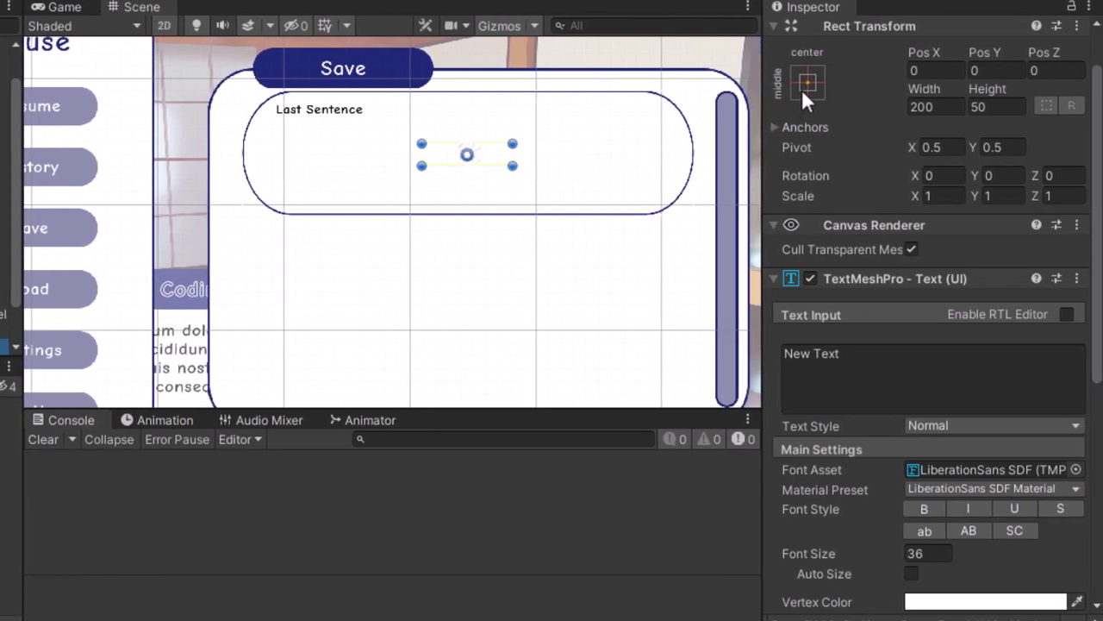
- Anchor Date bottom-stretch with Left 75, Pos Y 15, Right 75 and height 60
click(807, 84)
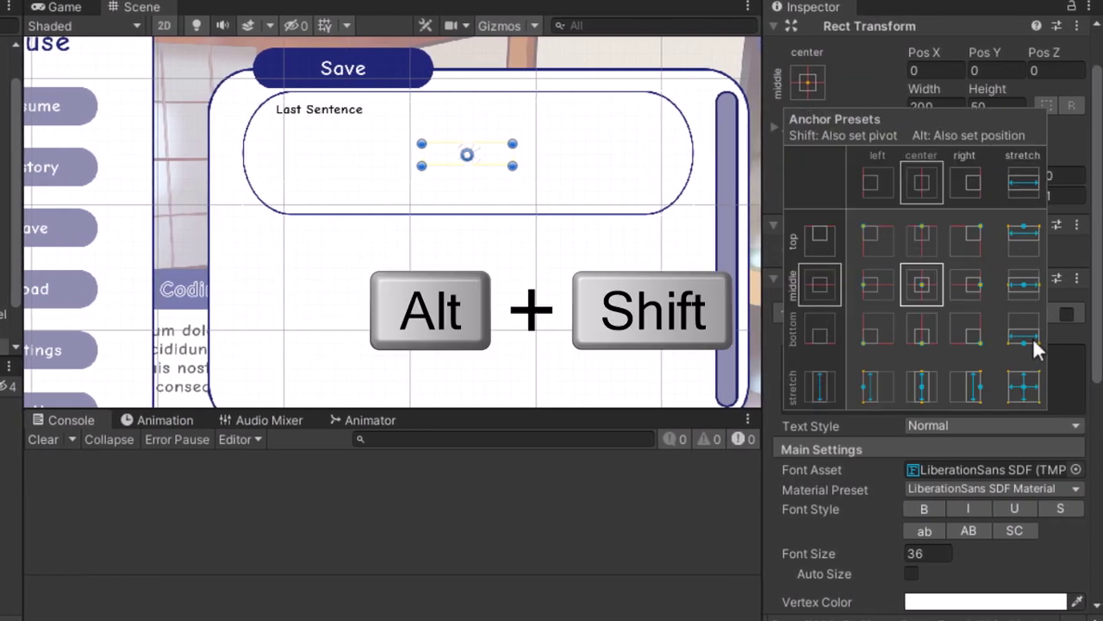
alt+shift+click(1020, 343)
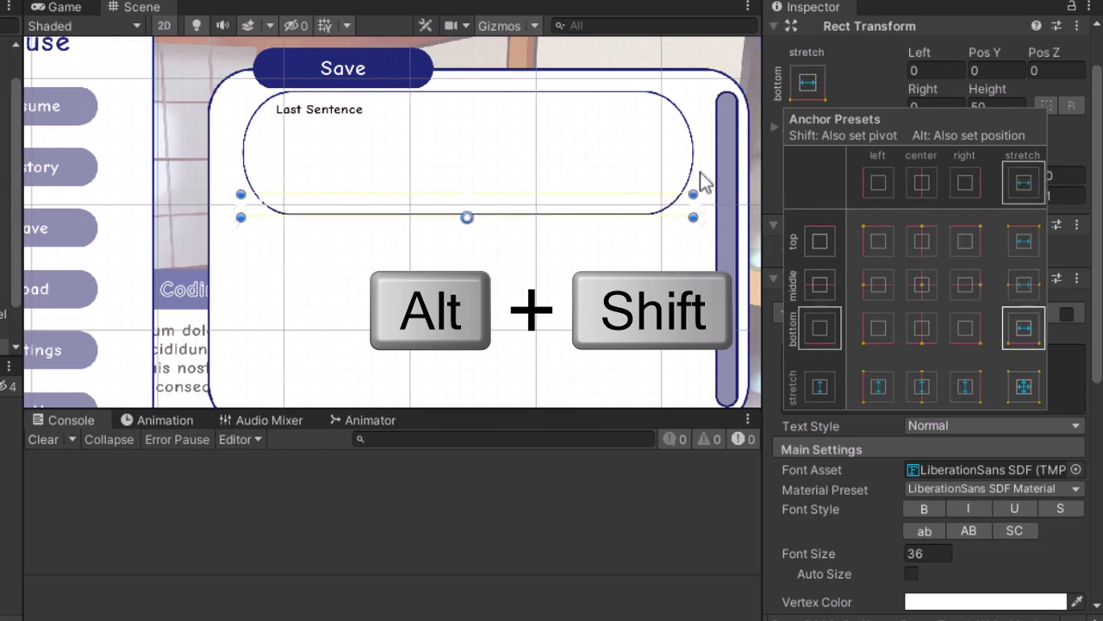
click(943, 70)
text(75)
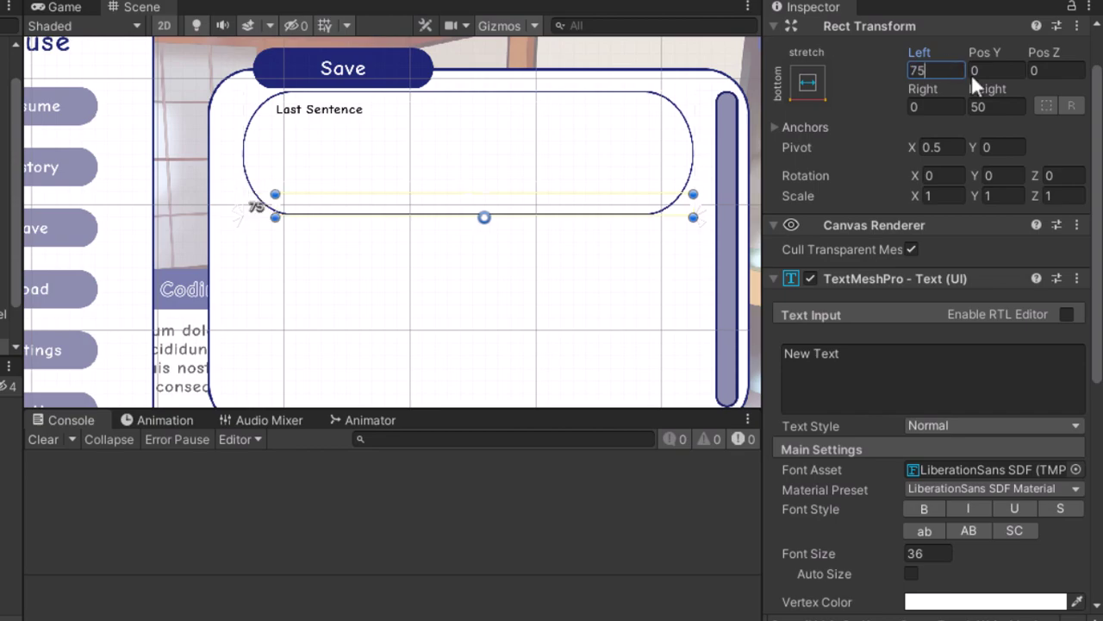
click(971, 71)
text(15)
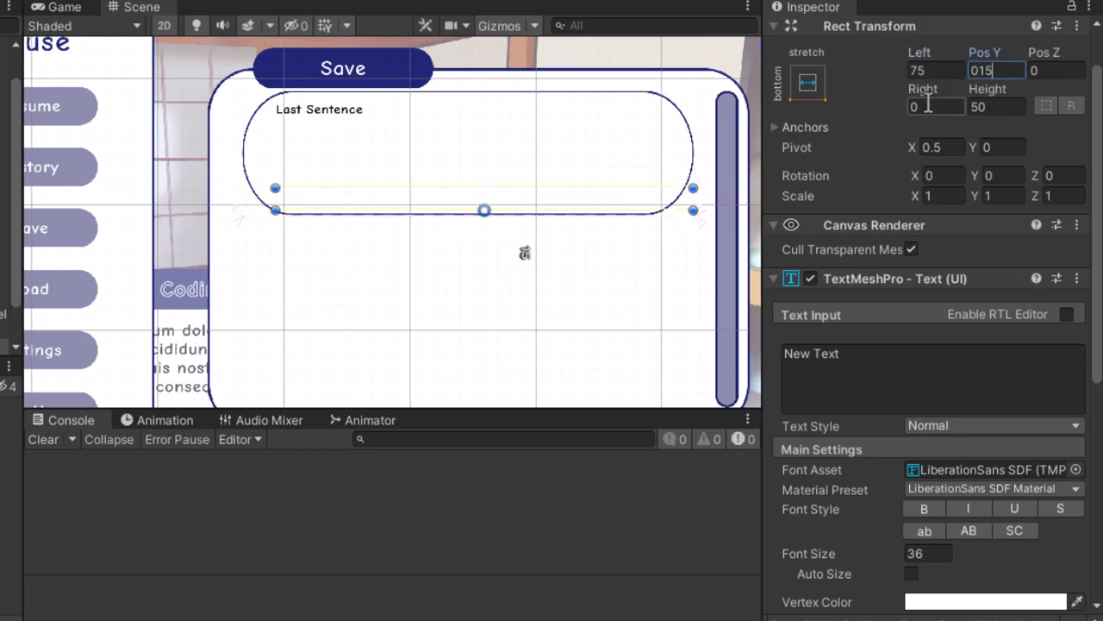
click(928, 103)
text(75)
scroll(505, 176, up, 2)
drag(287, 193, 287, 181)
click(994, 111)
text(60)
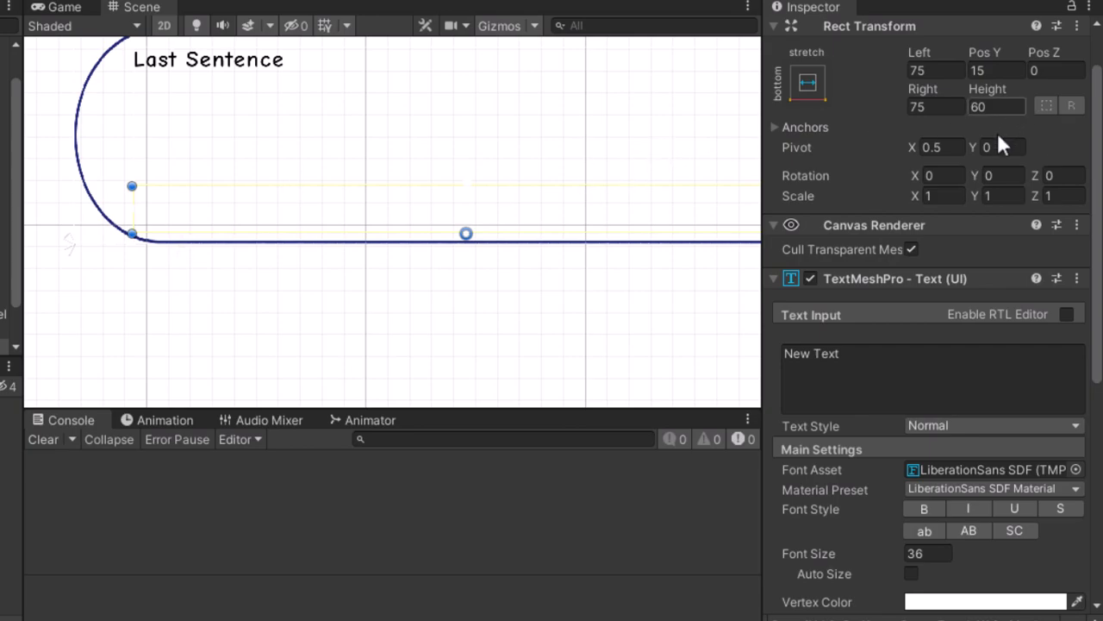
click(875, 394)
- Set the Date text to '24 Agustus 2023, 22:01' in ComicNeue-Regular SDF
key(ctrl+a)
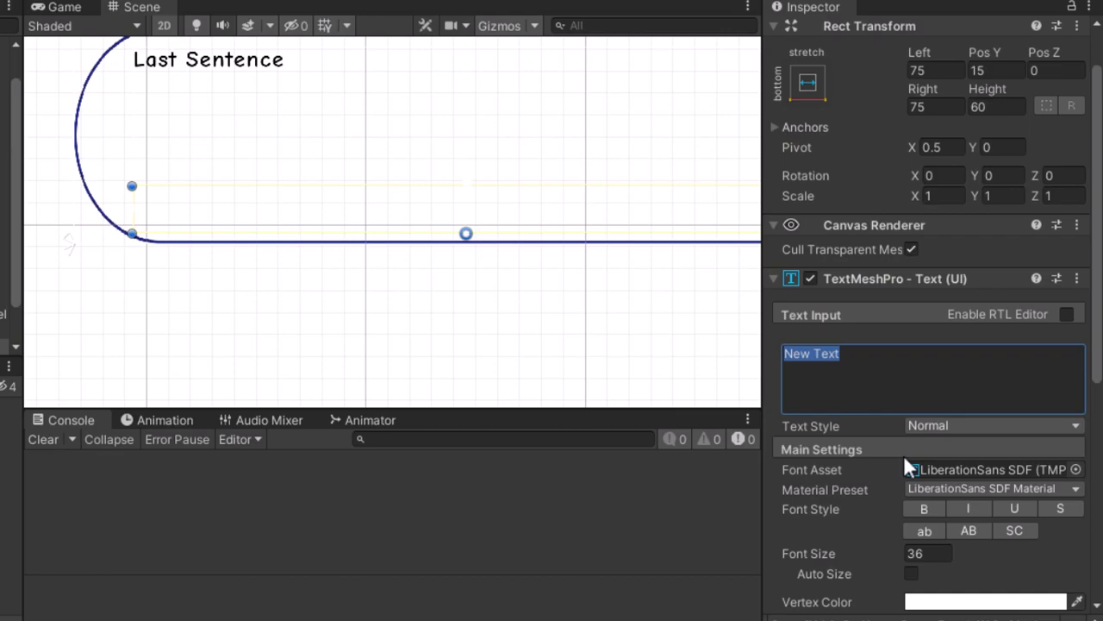
text(24)
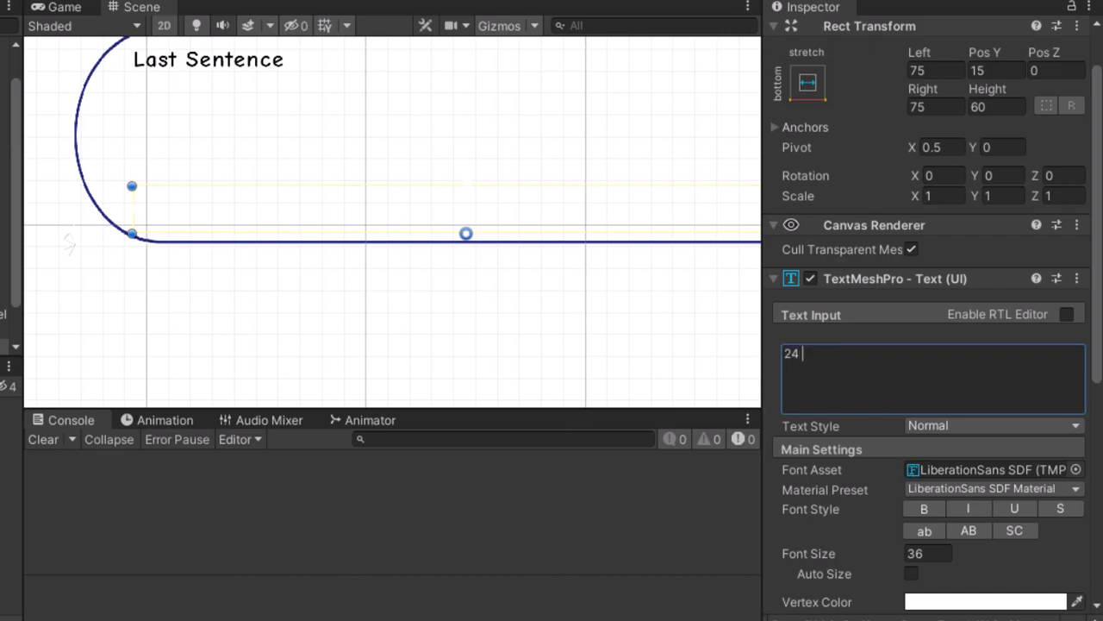
text(Agustus 2023, 22:0)
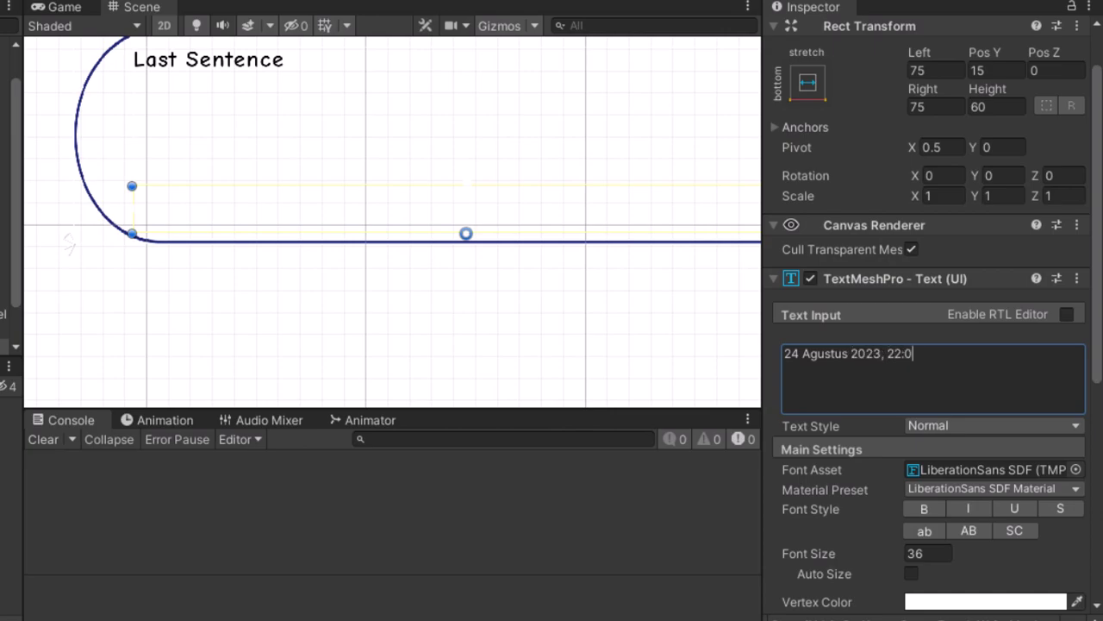
text(7)
click(1076, 469)
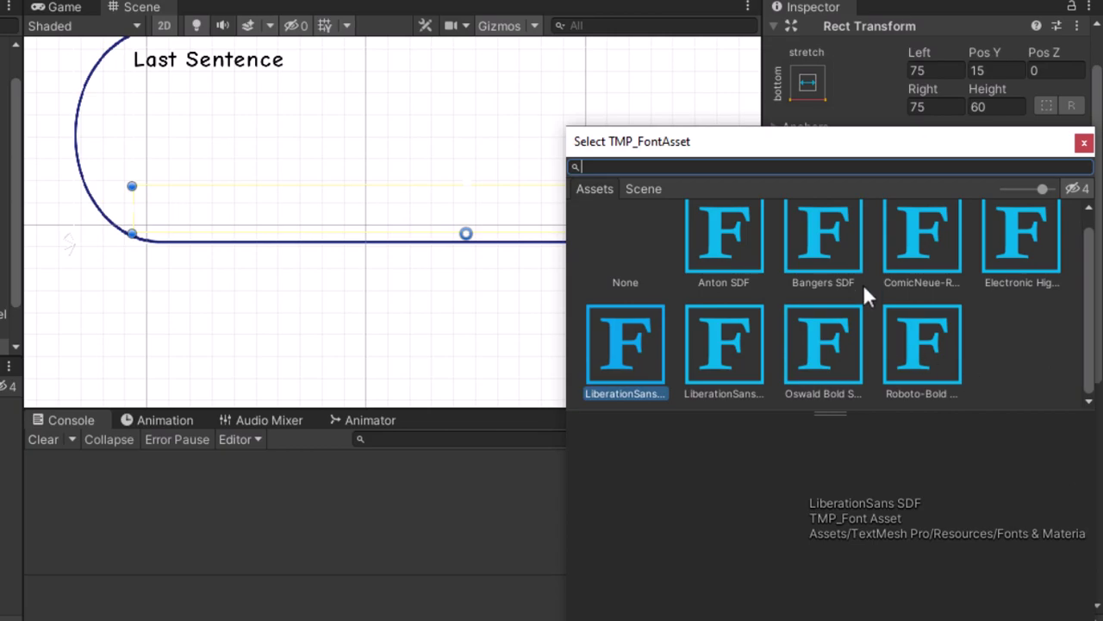
double_click(908, 239)
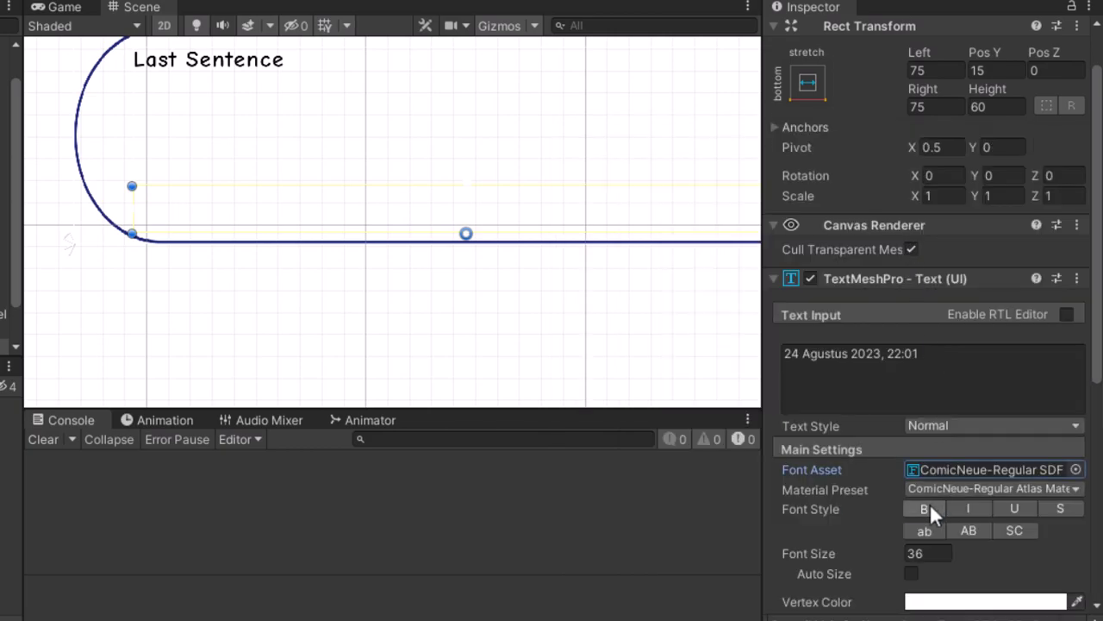
- Make the Date text black at font size 28
scroll(943, 517, down, 5)
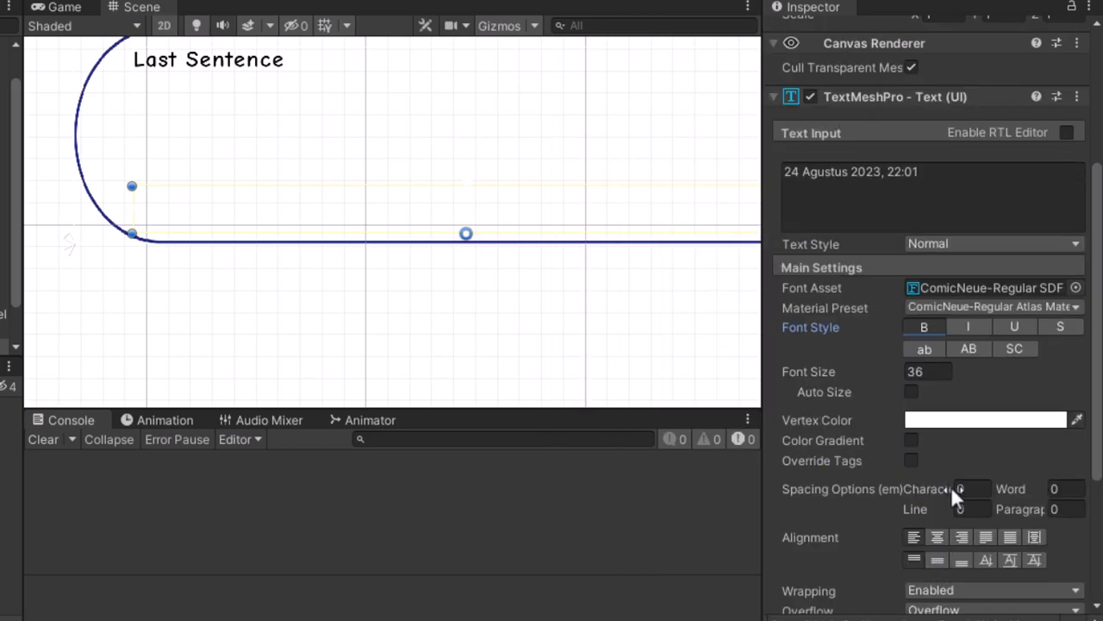
click(972, 422)
drag(939, 293, 931, 422)
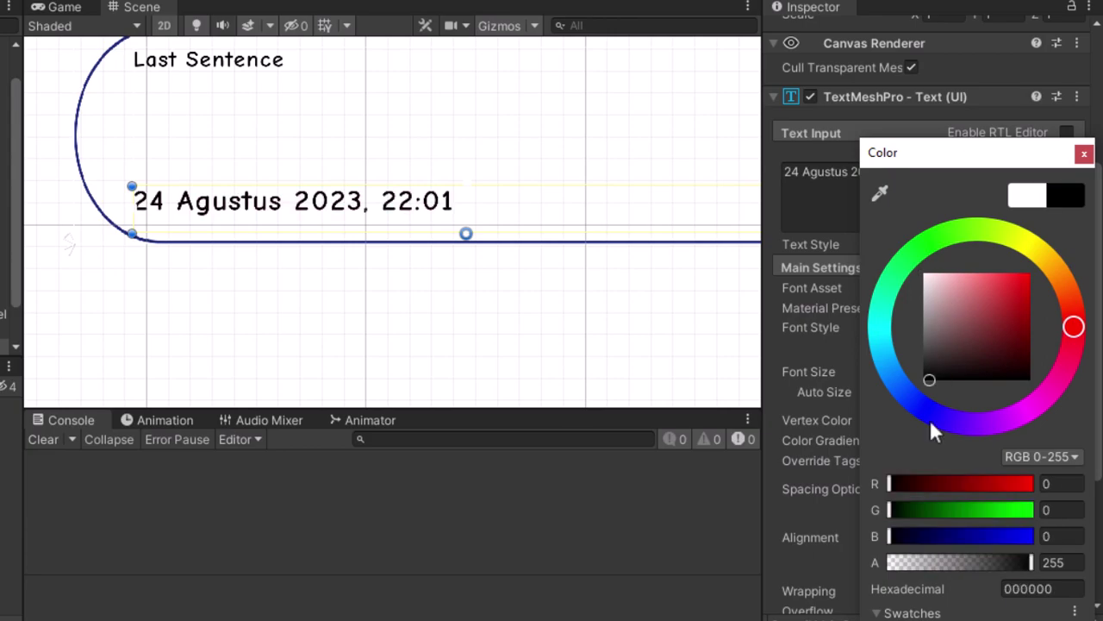
click(820, 376)
text(2)
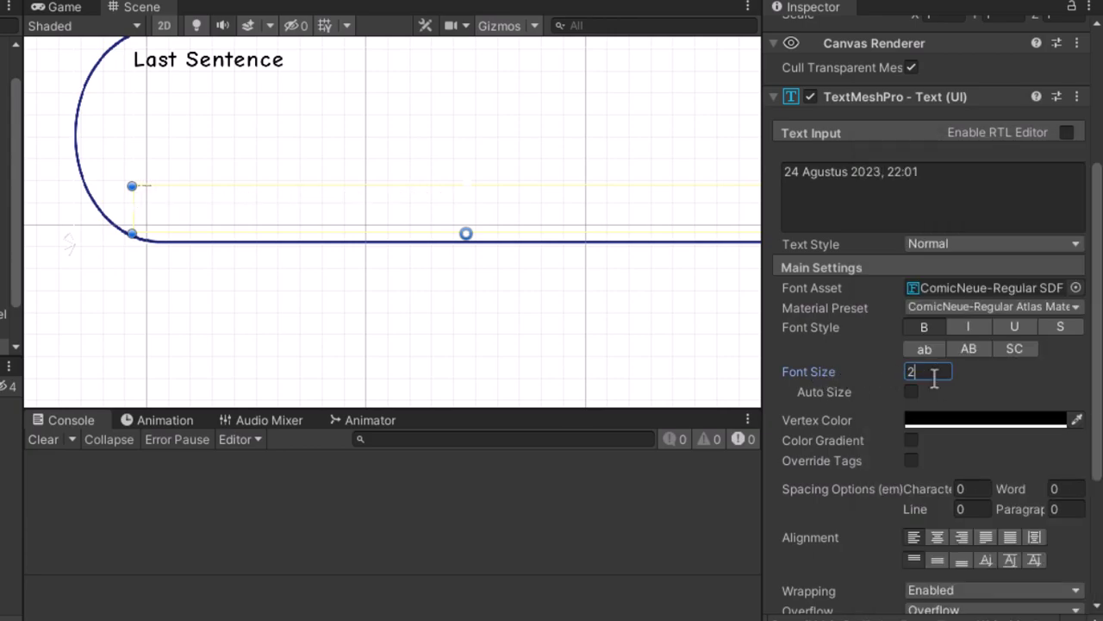
text(8)
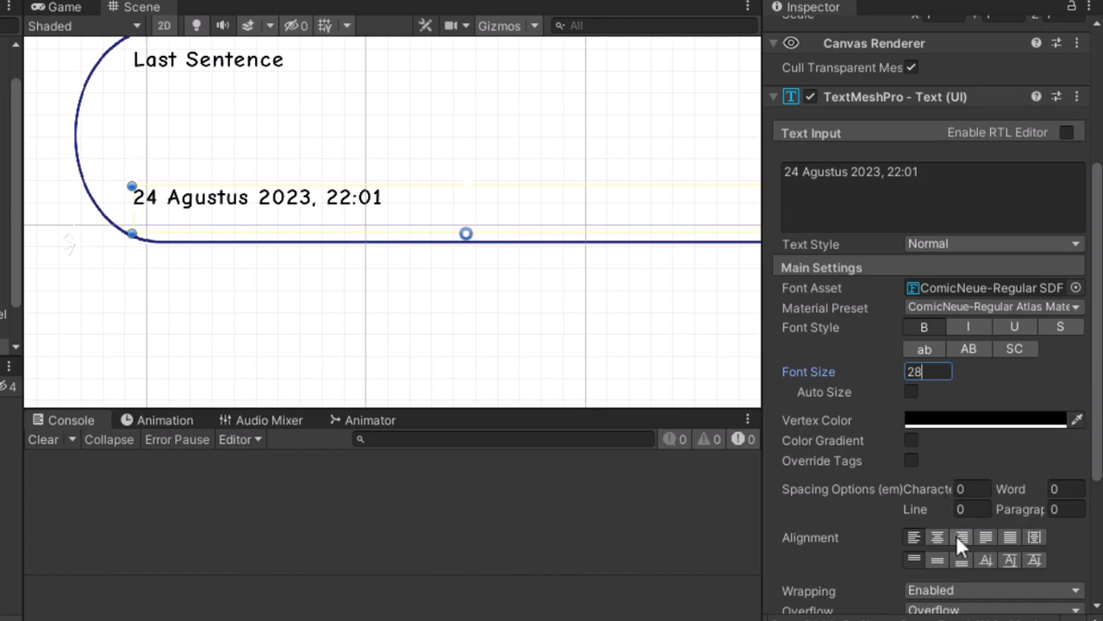
- Align the Date text to the right and bottom
click(961, 537)
middle_drag(588, 291, 384, 287)
click(959, 559)
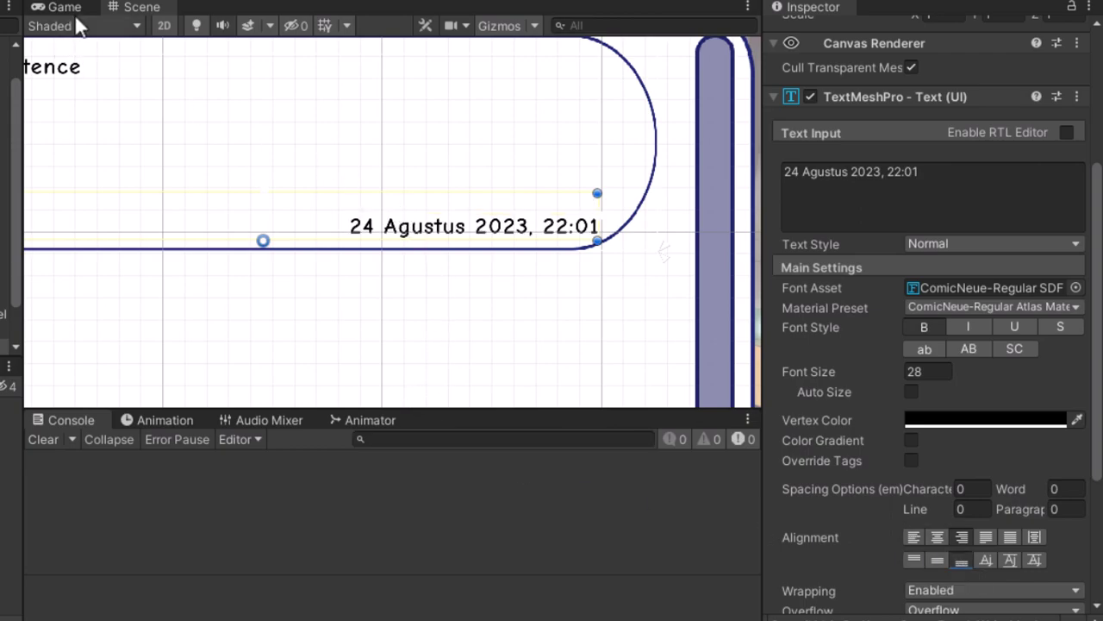
scroll(845, 172, up, 5)
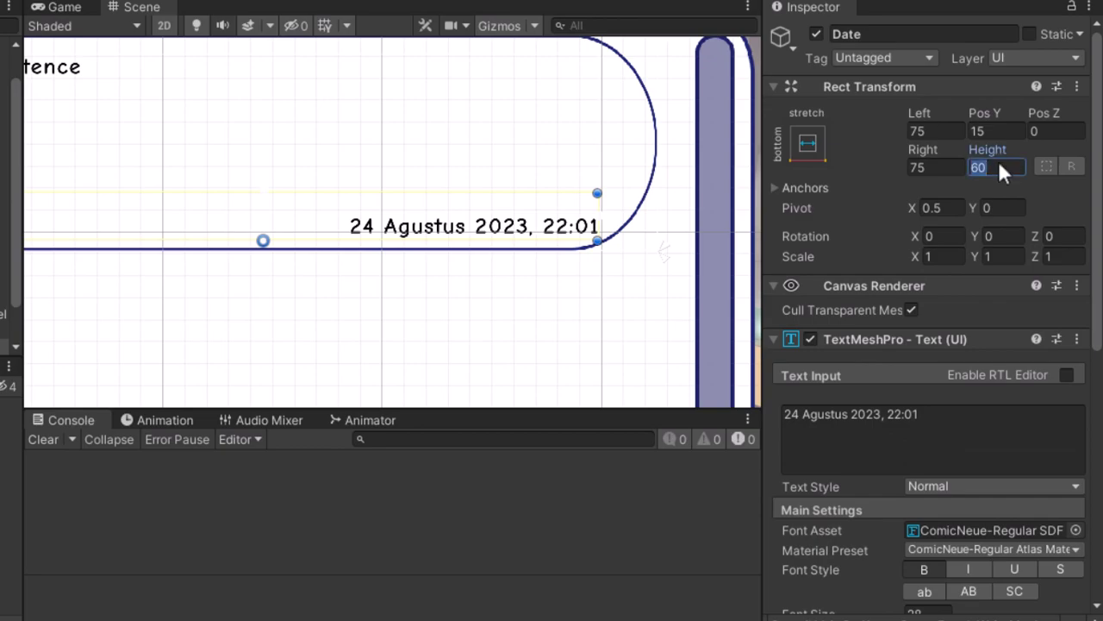
- Set Date's height to 45 and extend Last Sentence's height to 190
text(45)
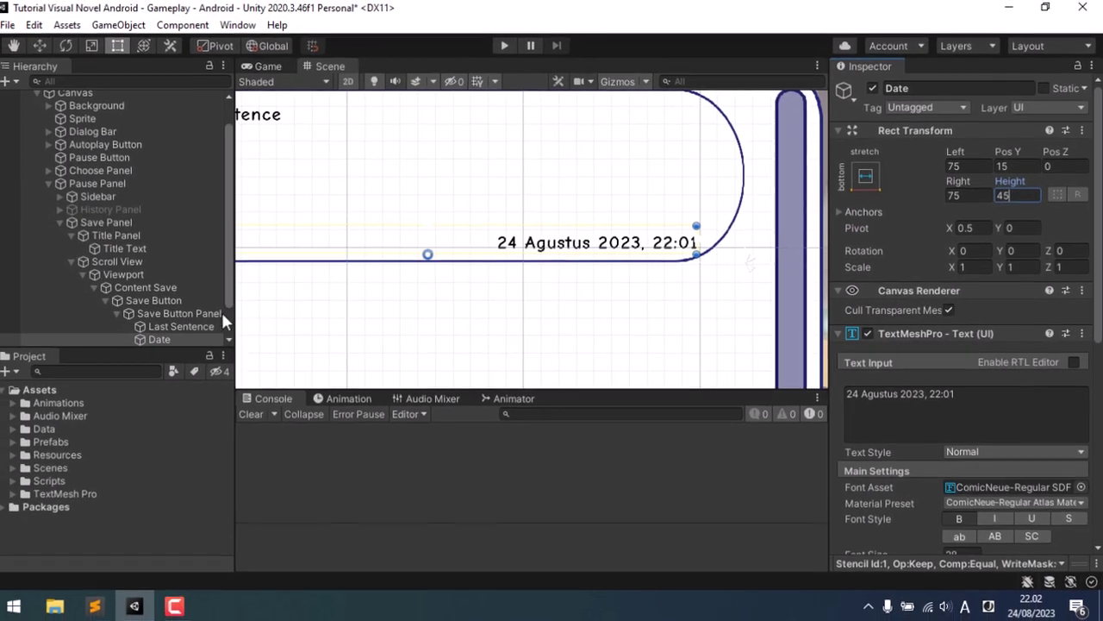
click(186, 326)
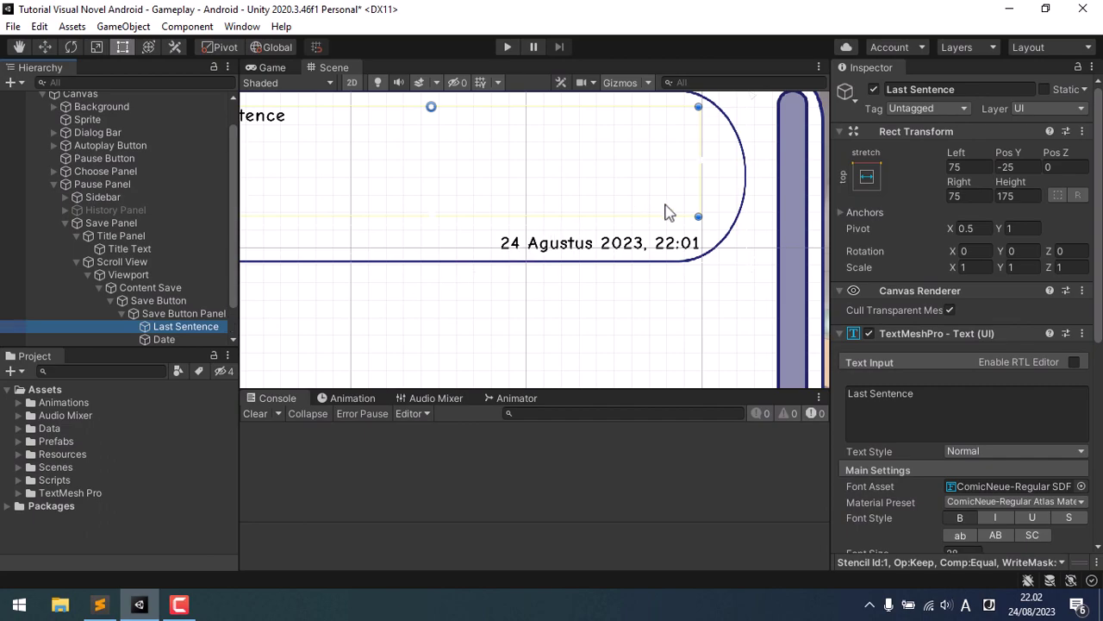
drag(665, 215, 669, 226)
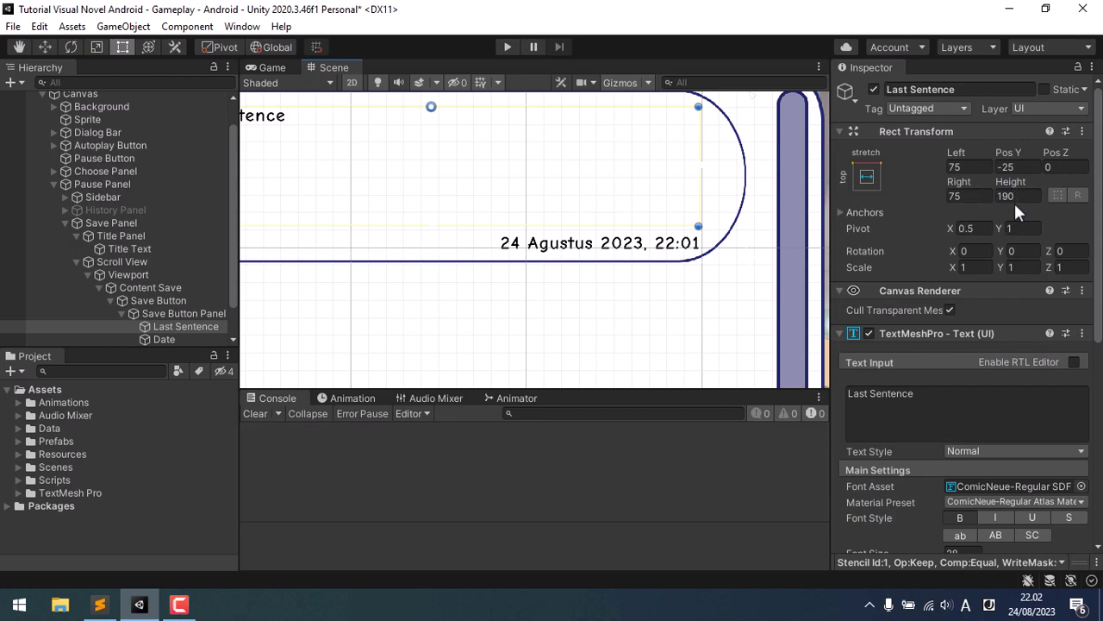
click(183, 339)
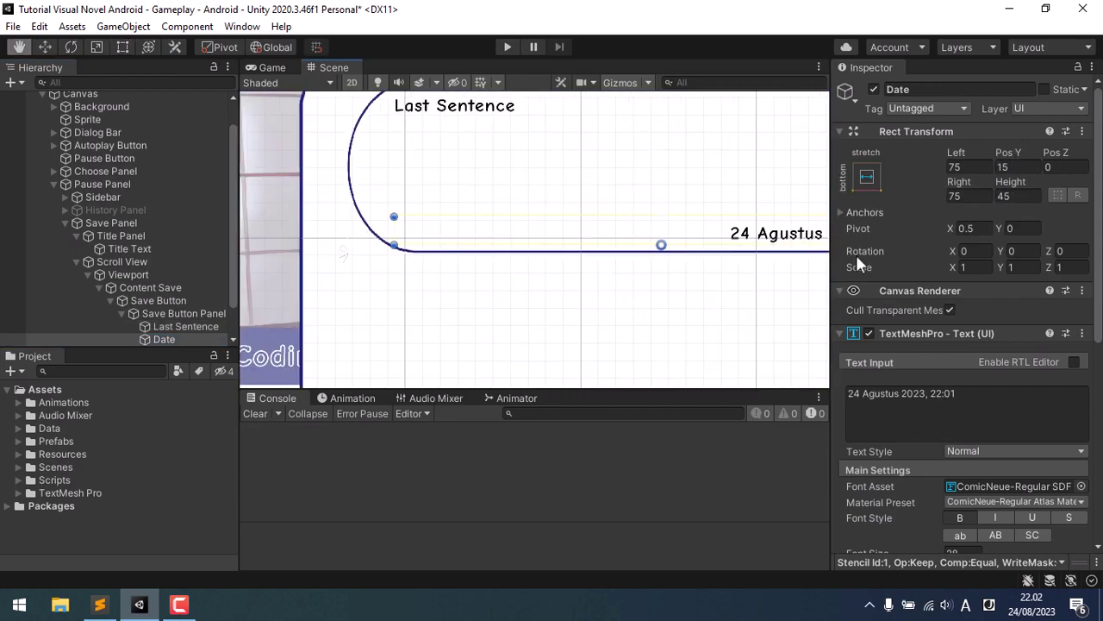
mouse_move(439, 234)
middle_down()
mouse_move(621, 242)
mouse_move(584, 247)
middle_up()
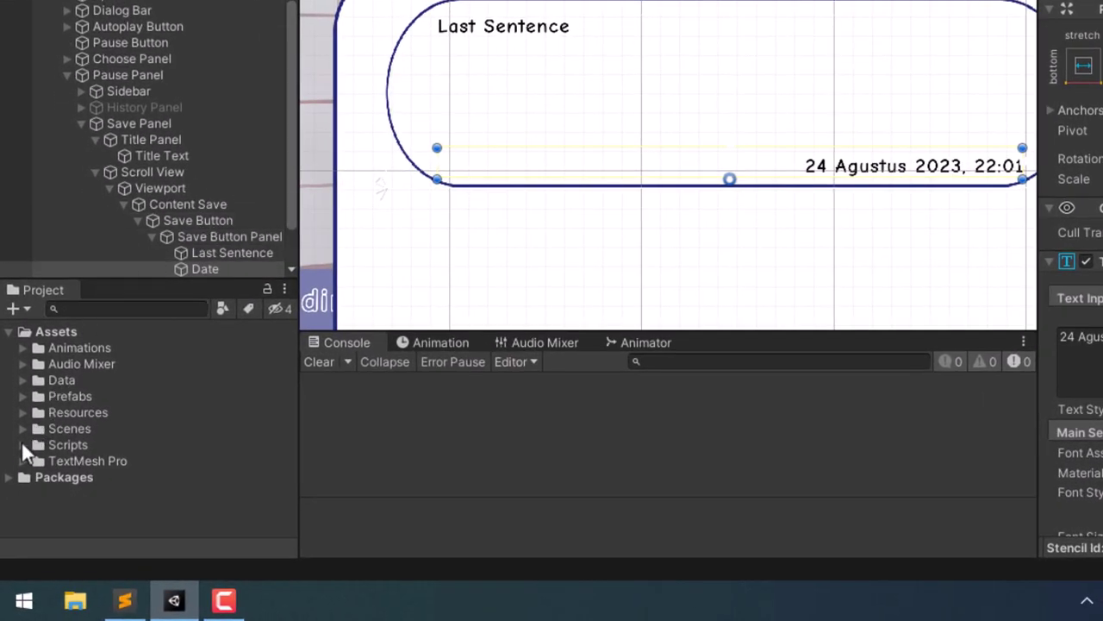
- Create a C# script named SaveButtonController in the Scripts/Controller folder
click(22, 444)
scroll(112, 464, down, 2)
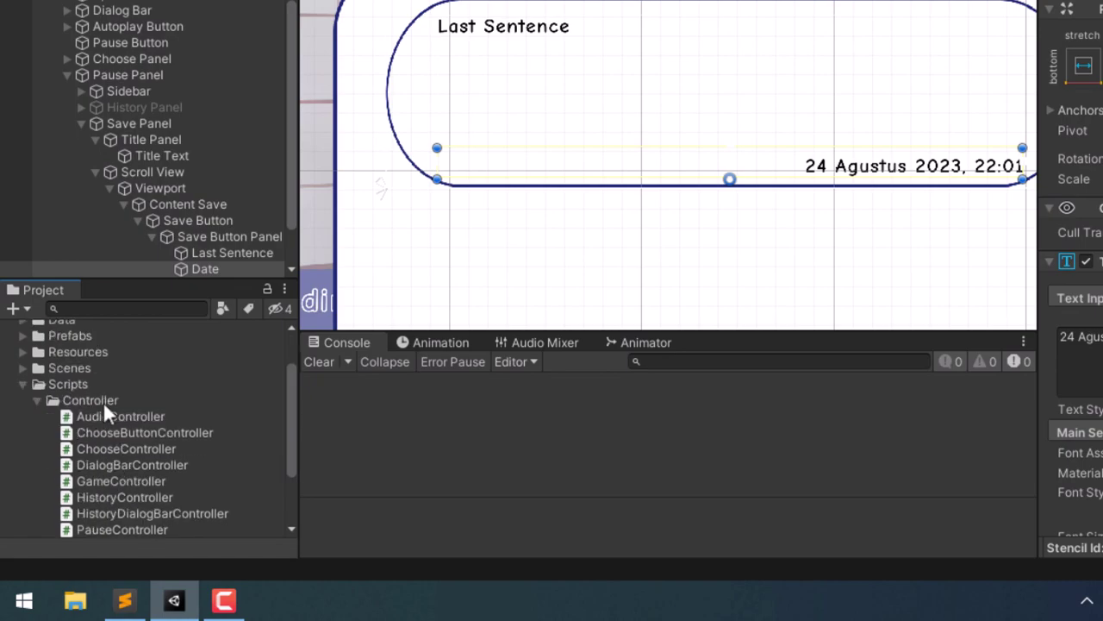
click(119, 400)
right_click(119, 400)
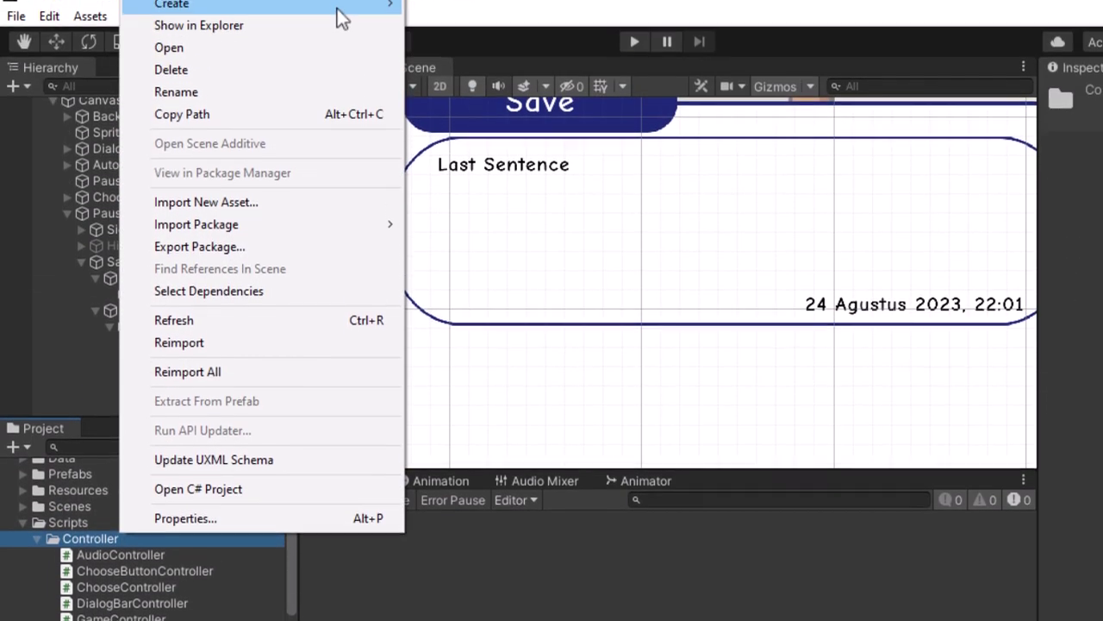
mouse_move(337, 11)
click(553, 94)
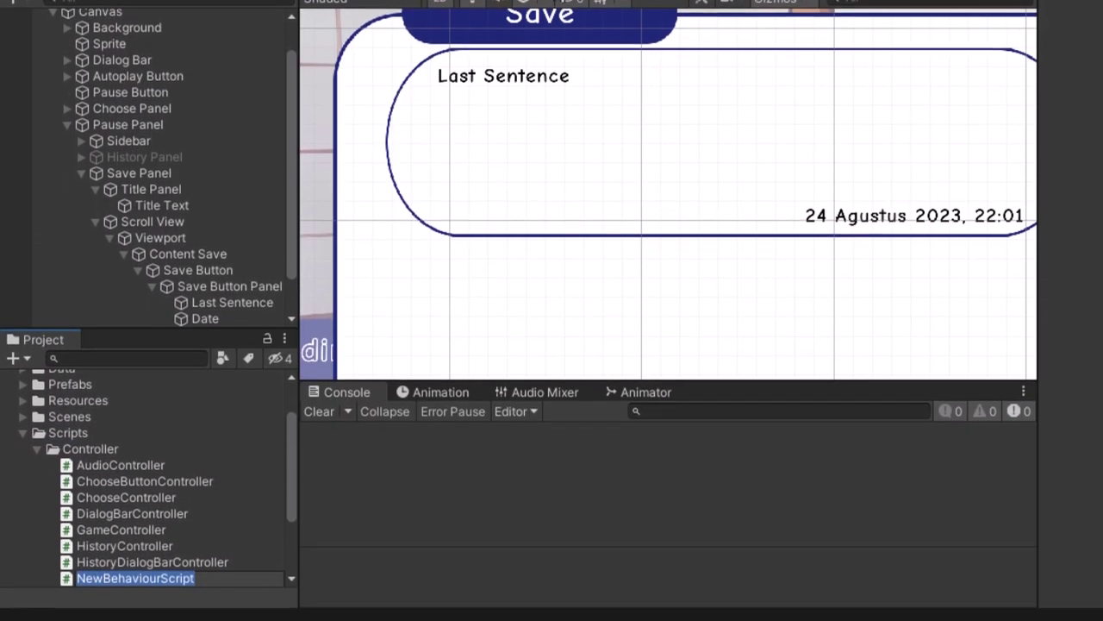
text(Save)
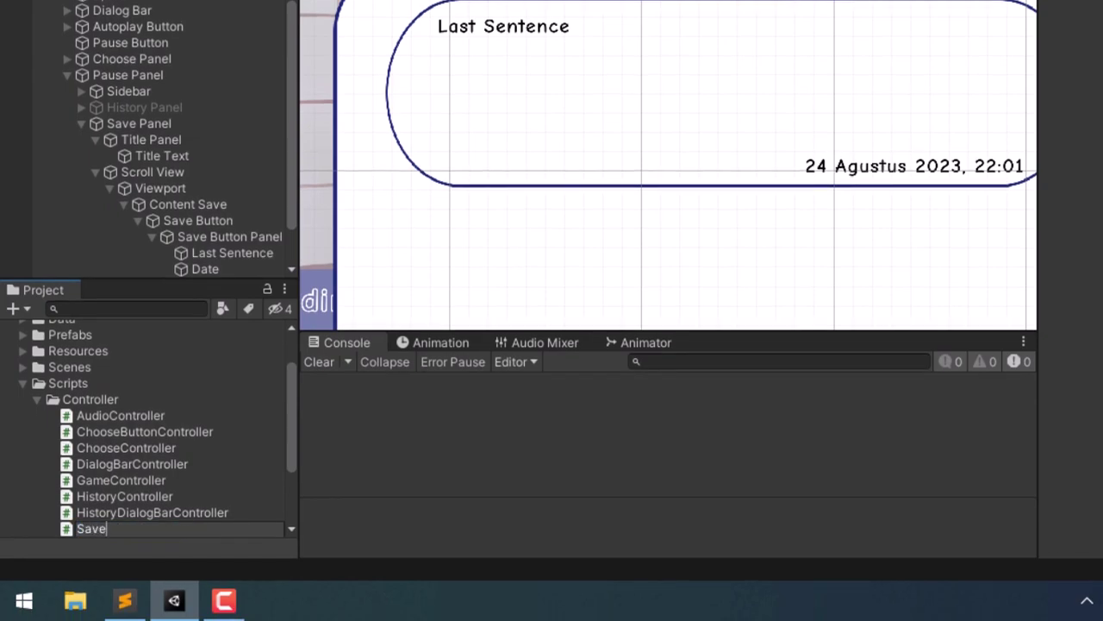
text(ButtonController)
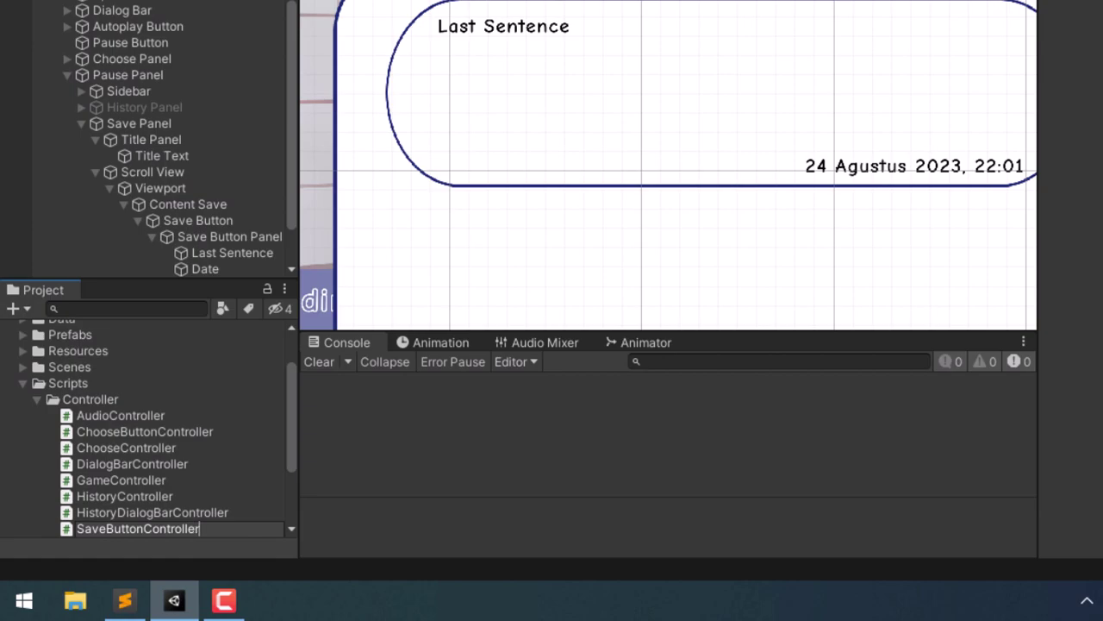
key(Return)
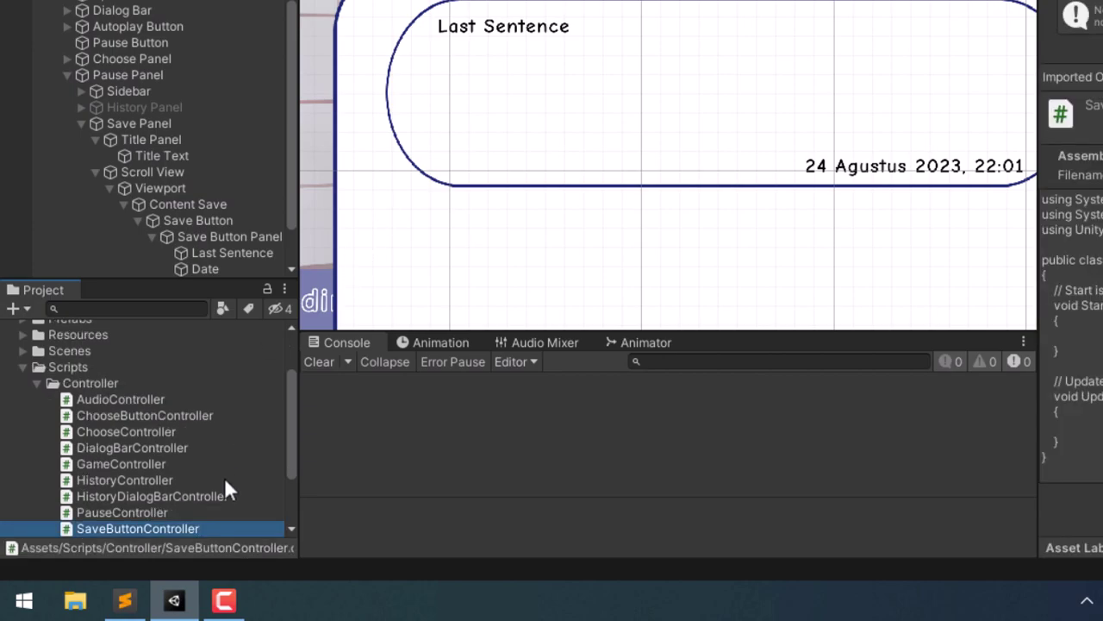
- In SaveButtonController, replace the System.Collections usings with using TMPro and delete Start and Update
double_click(163, 527)
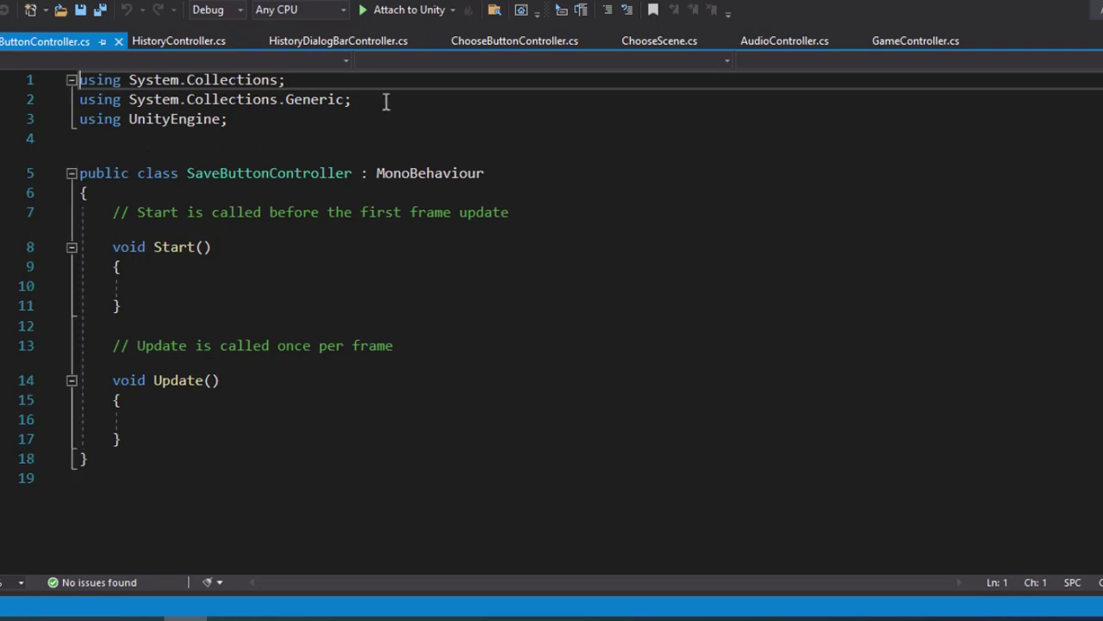
shift+click(379, 101)
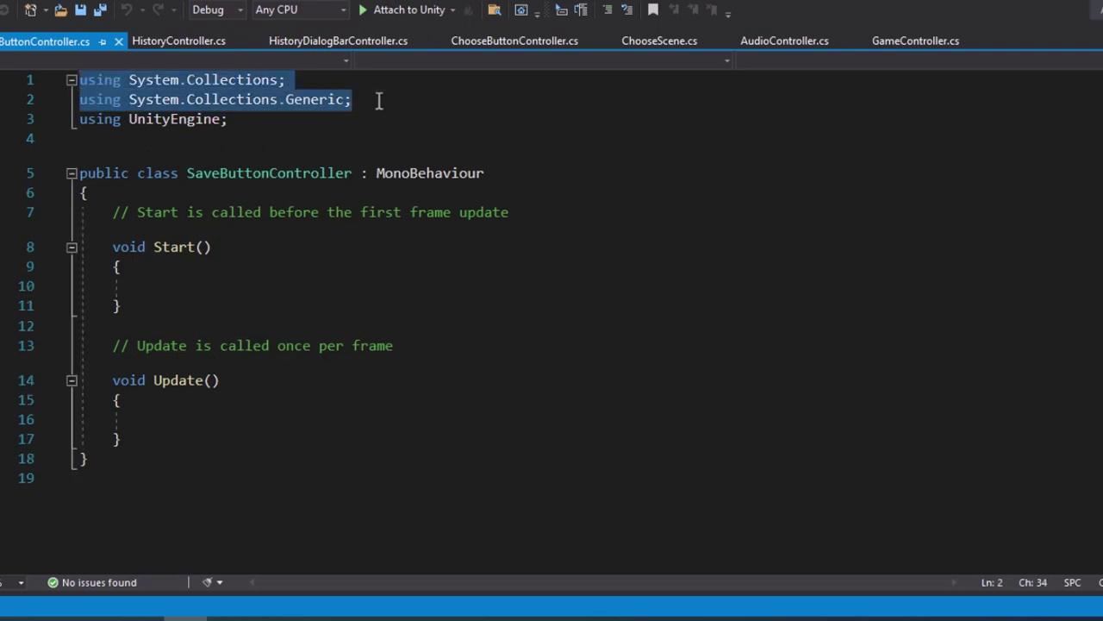
key(Delete)
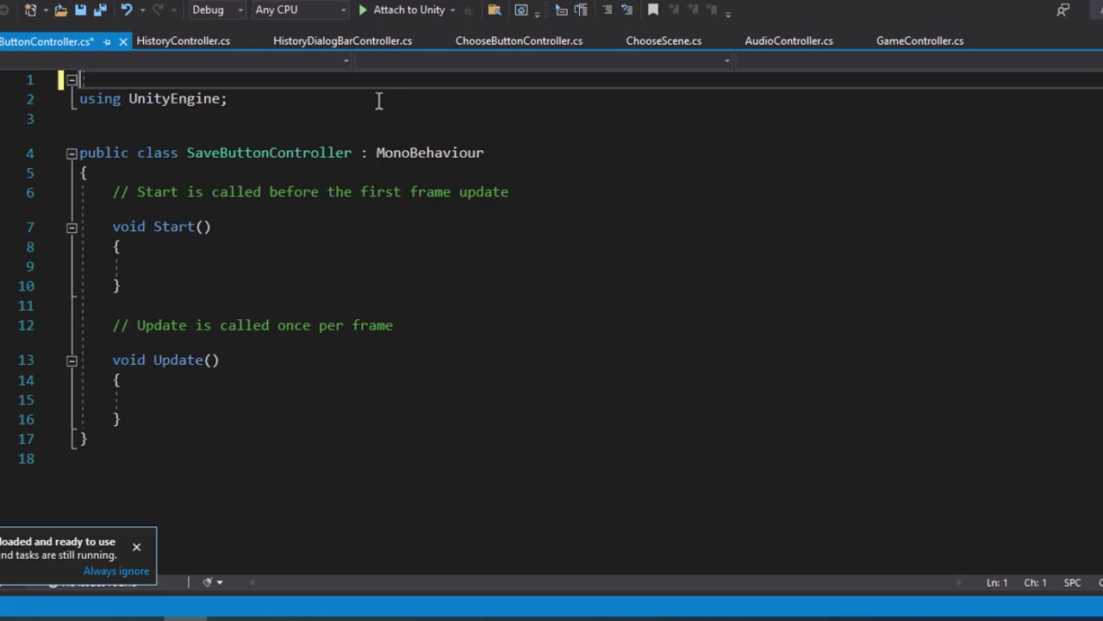
key(Down)
key(BackSpace)
key(Down)
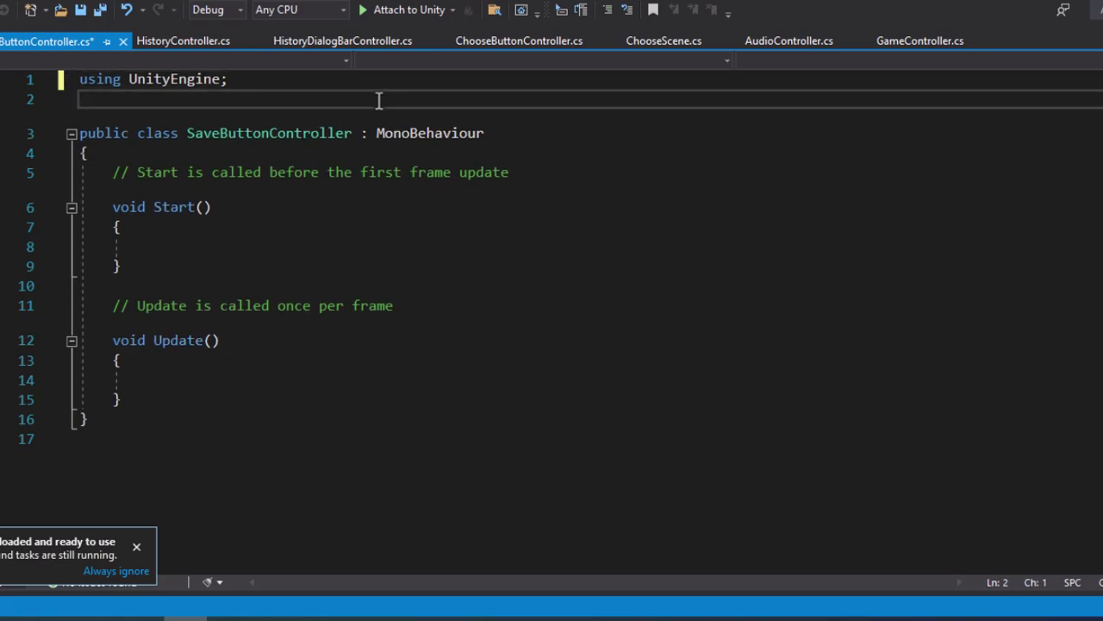
text(using)
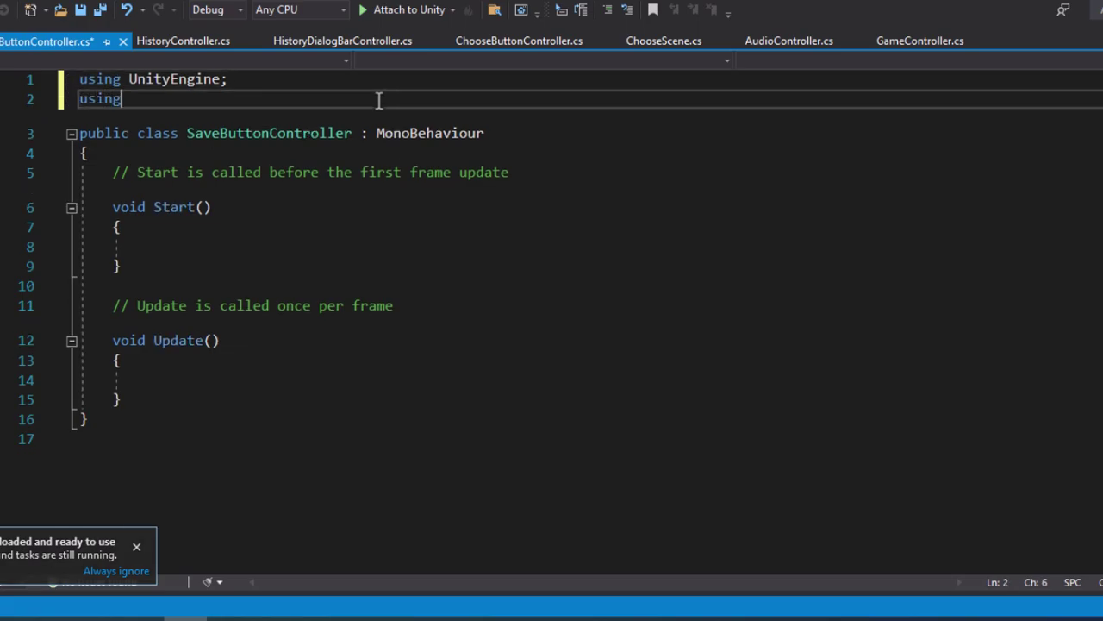
text( TM)
key(Tab)
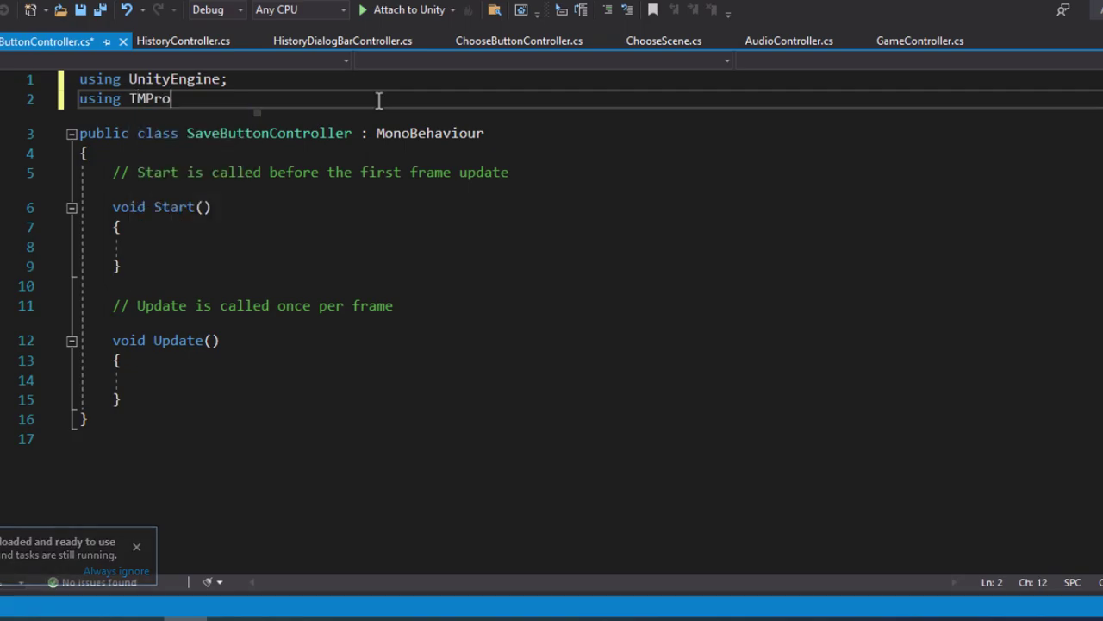
text(;)
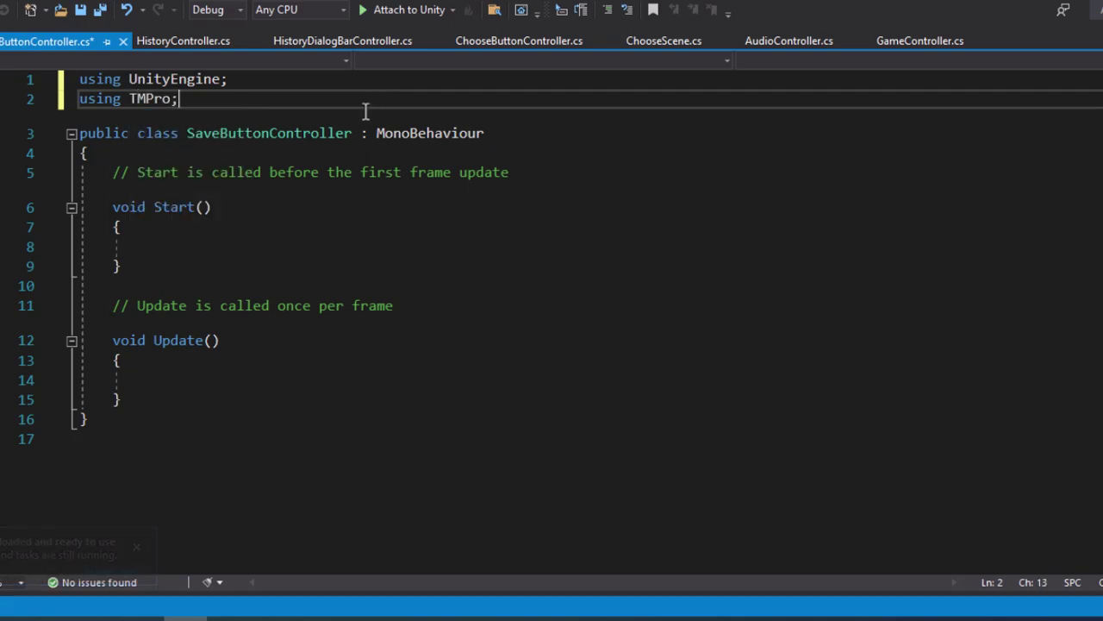
mouse_move(113, 172)
mouse_down()
mouse_move(221, 386)
mouse_move(240, 393)
mouse_up()
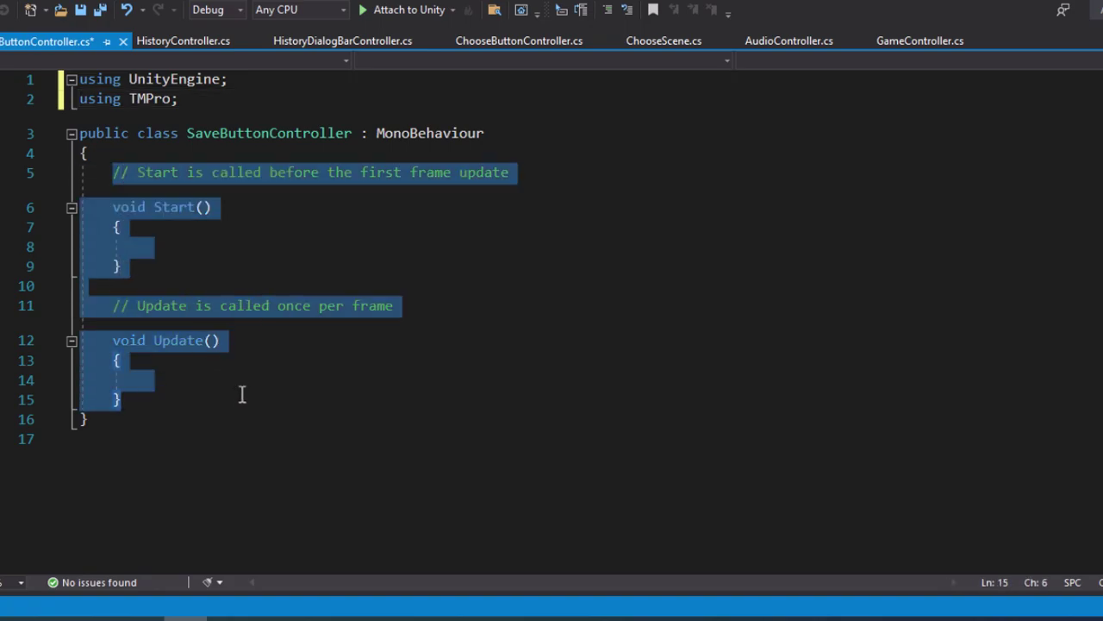
key(Delete)
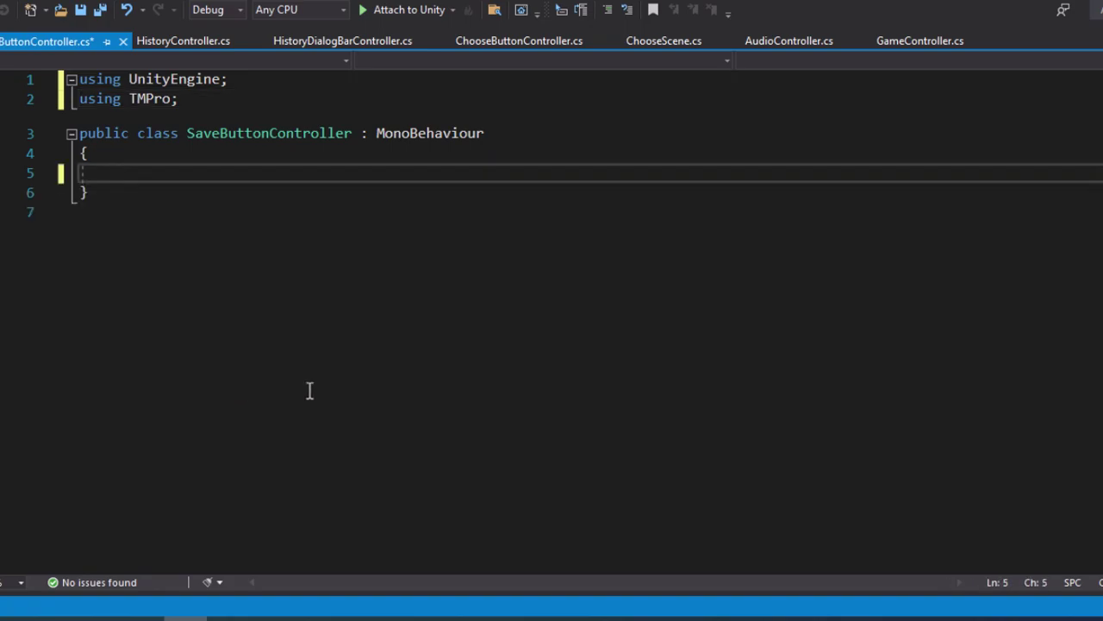
- Declare public TextMeshProUGUI fields lastSentence and date, then save the script
text(public T)
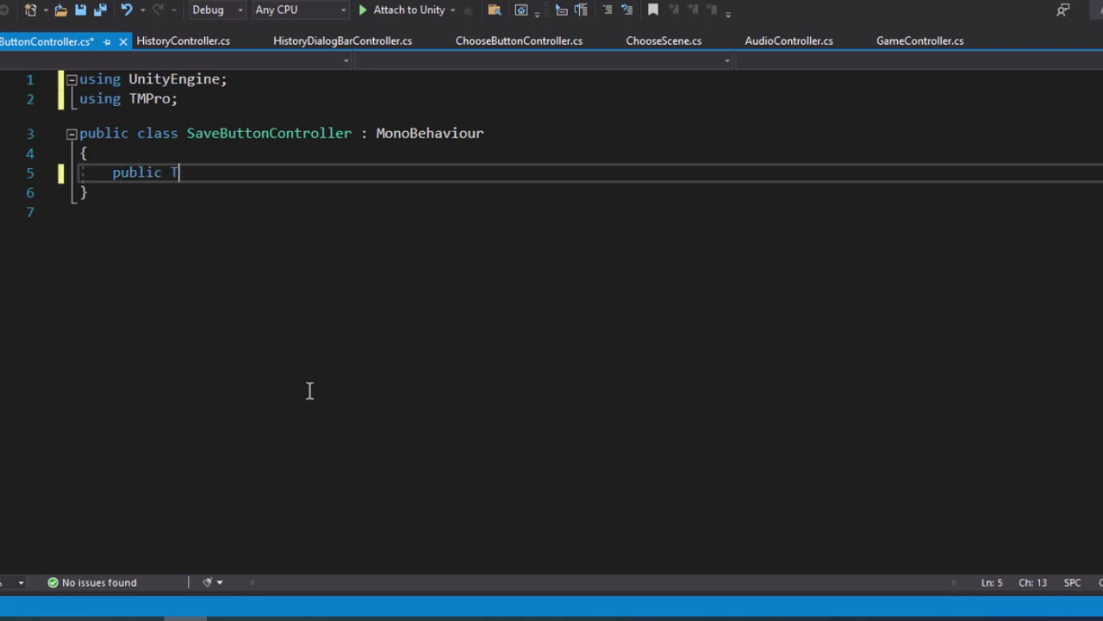
text(extMe)
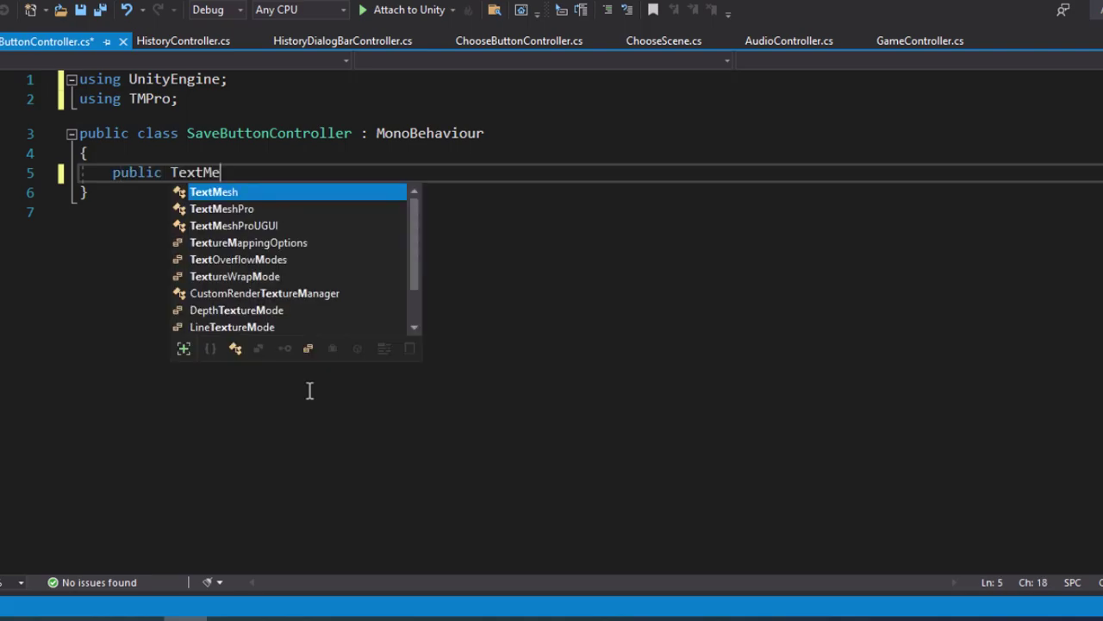
text(s)
key(Down)
key(Down)
key(Tab)
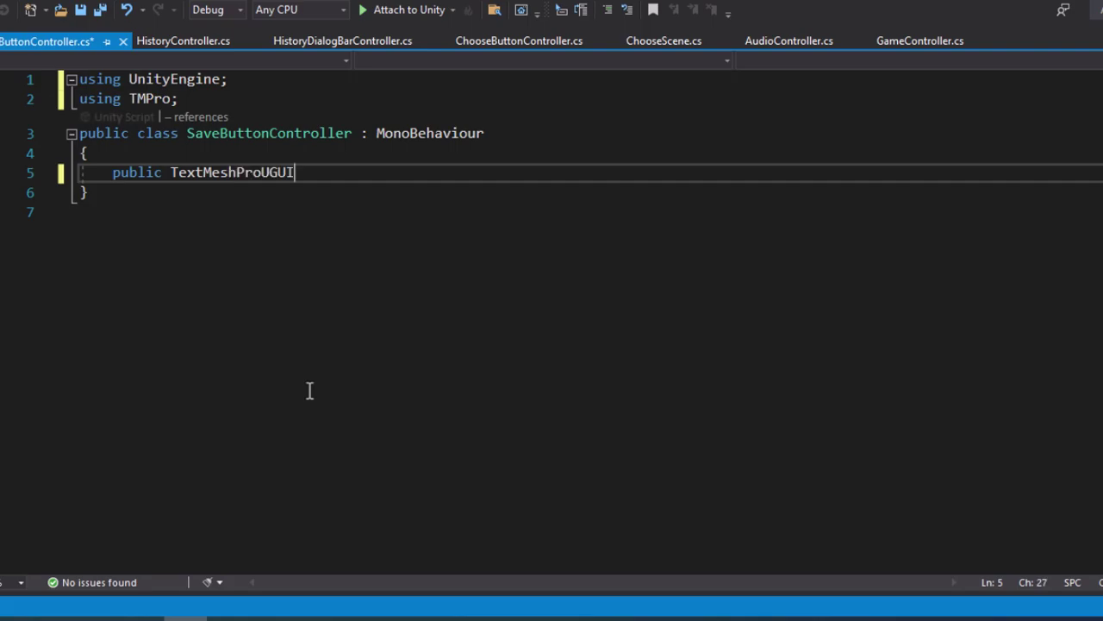
text( last)
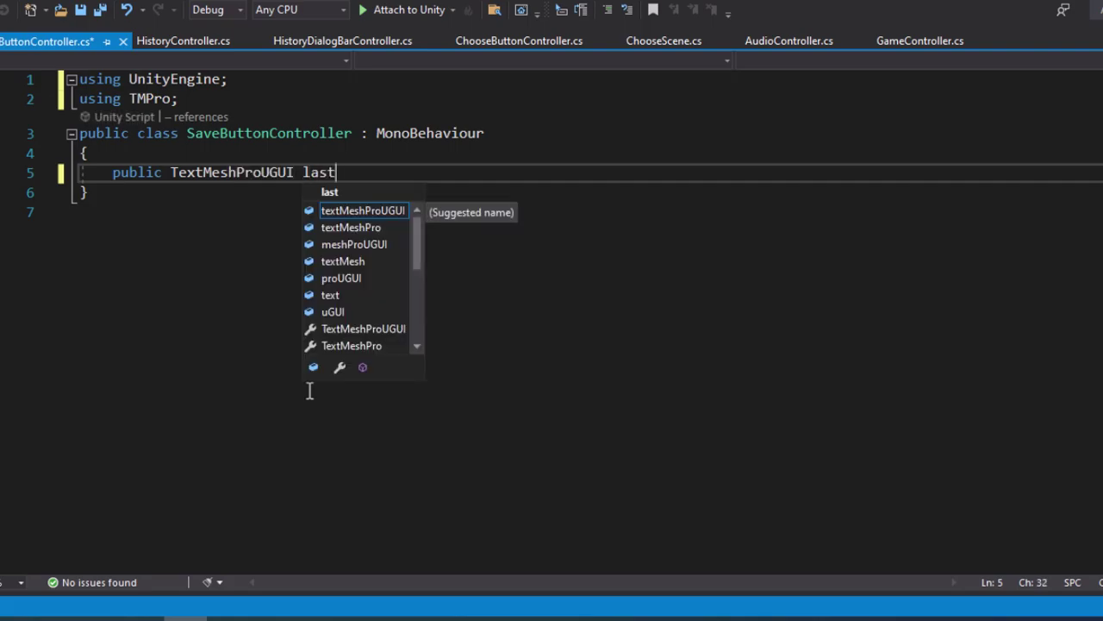
text(Sentence)
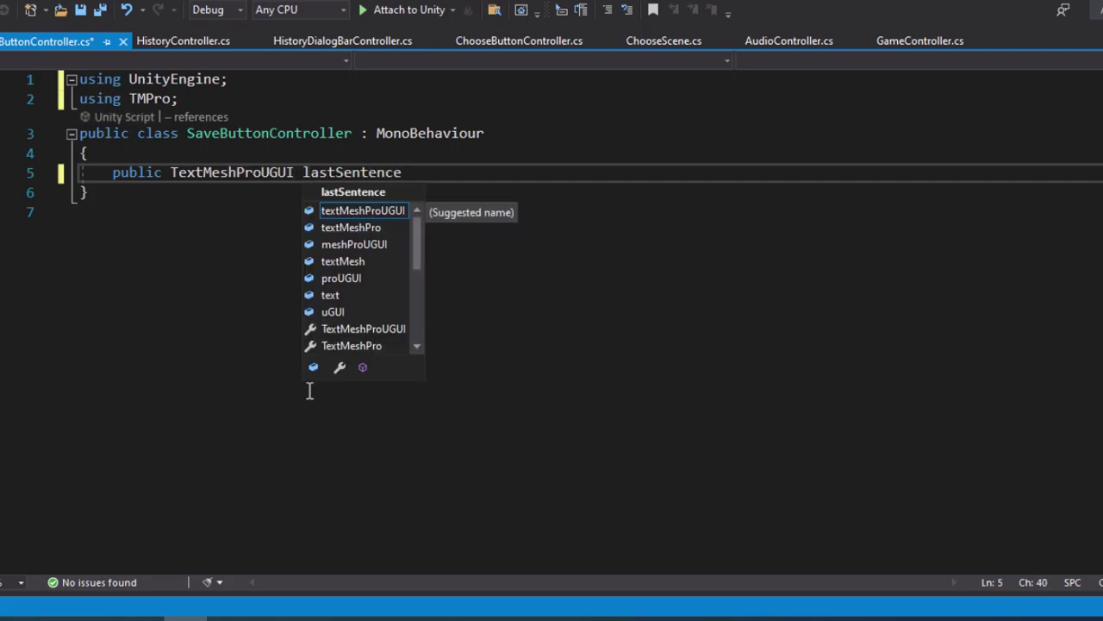
text(;)
key(Return)
text(publ)
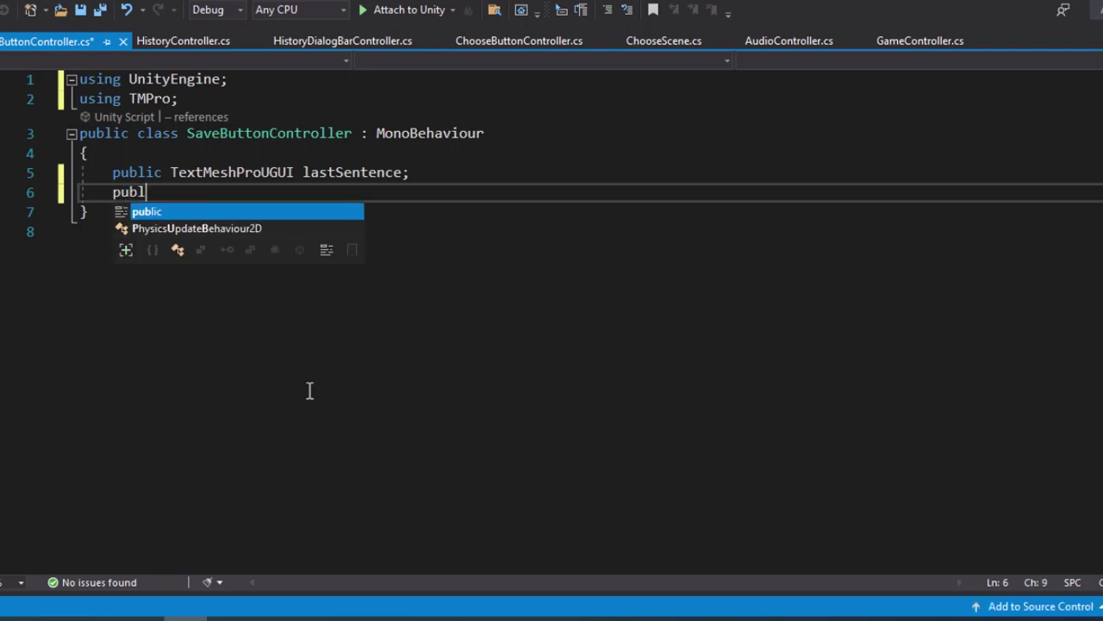
text(ic Text)
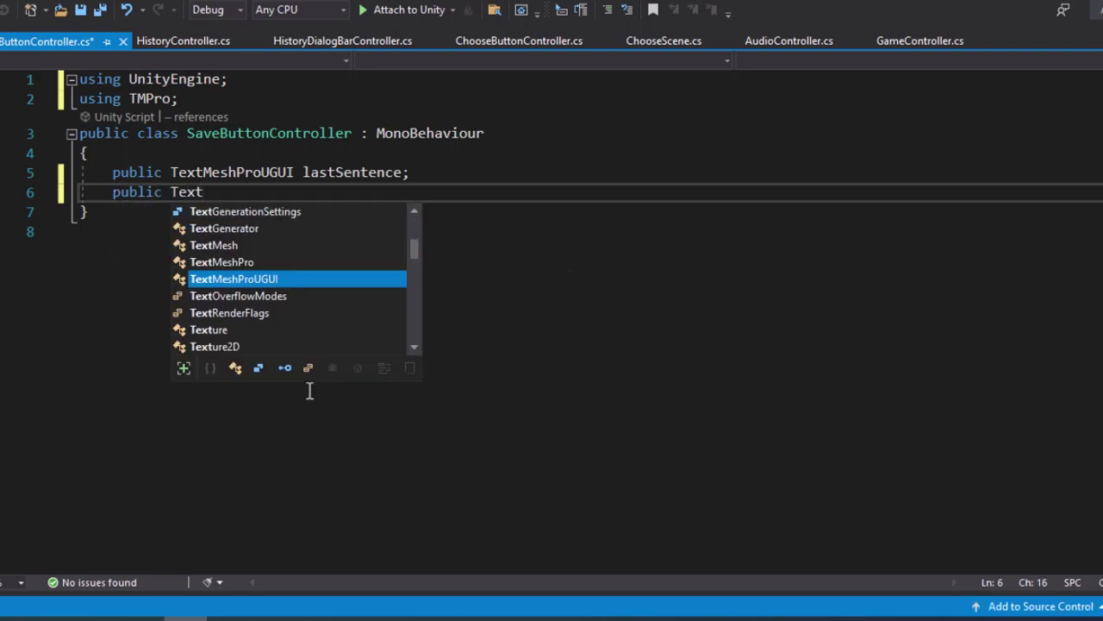
key(Tab)
text(date)
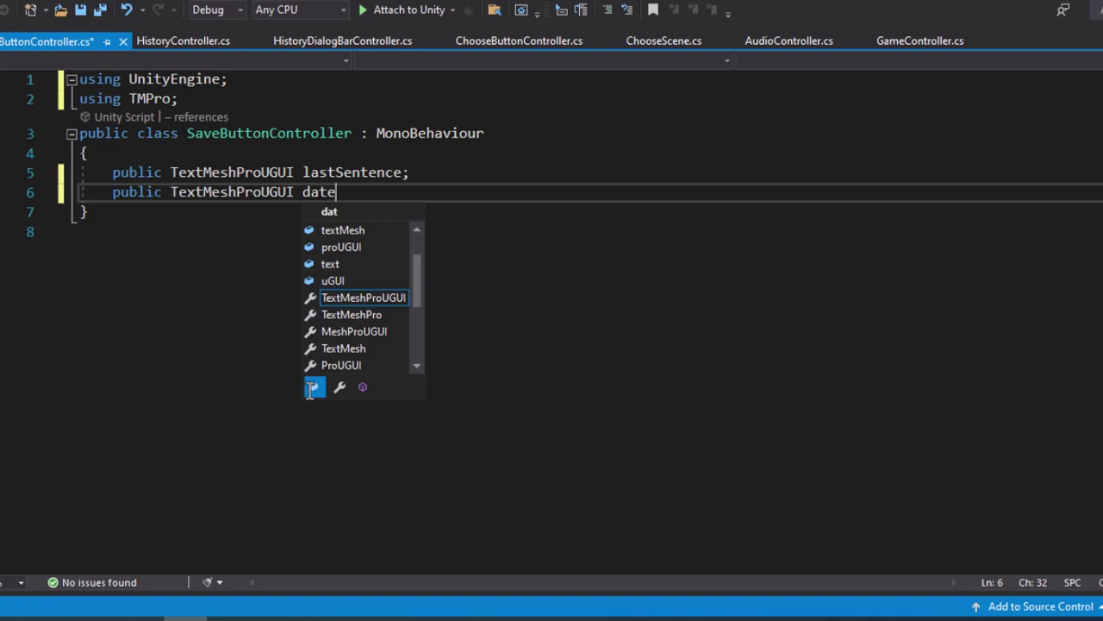
text(;)
key(ctrl+s)
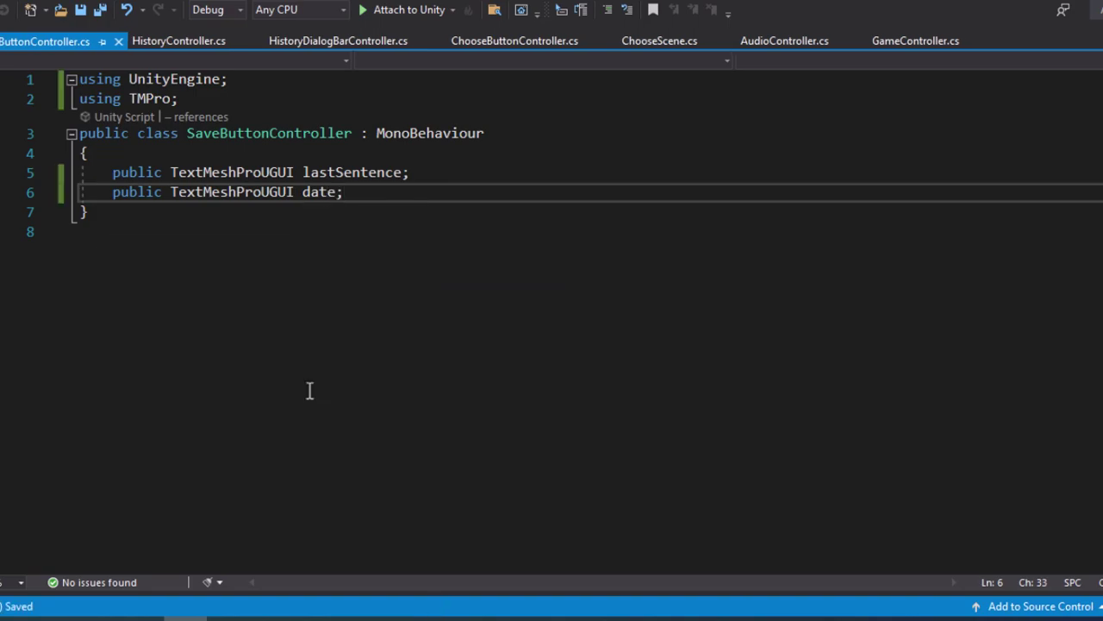
- Add the Save Button Controller component to the Save Button object
key(alt+Tab)
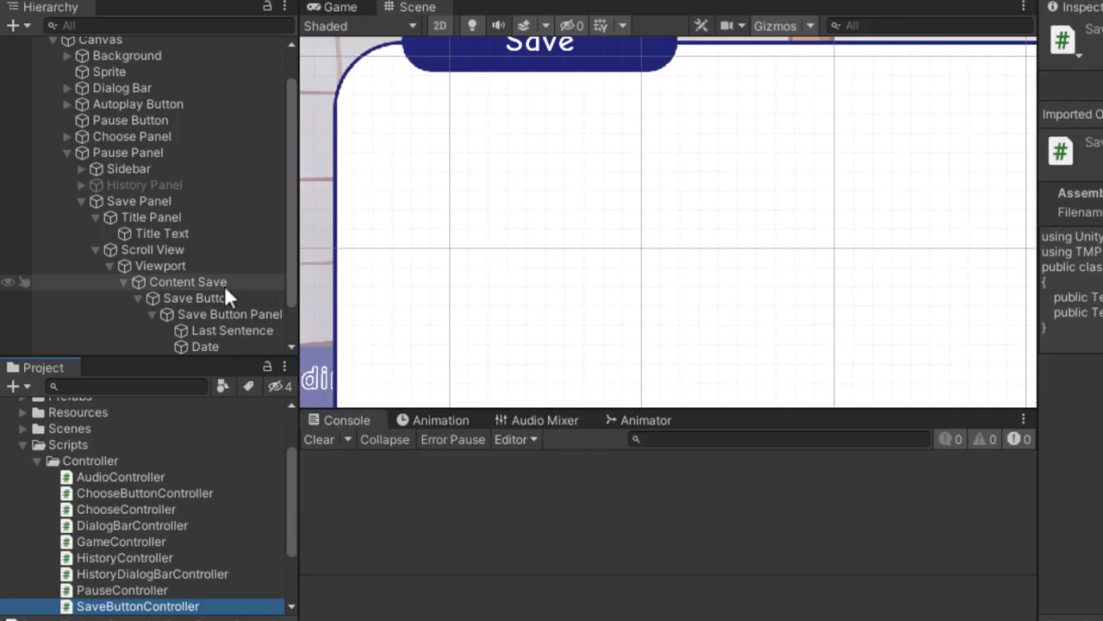
click(192, 296)
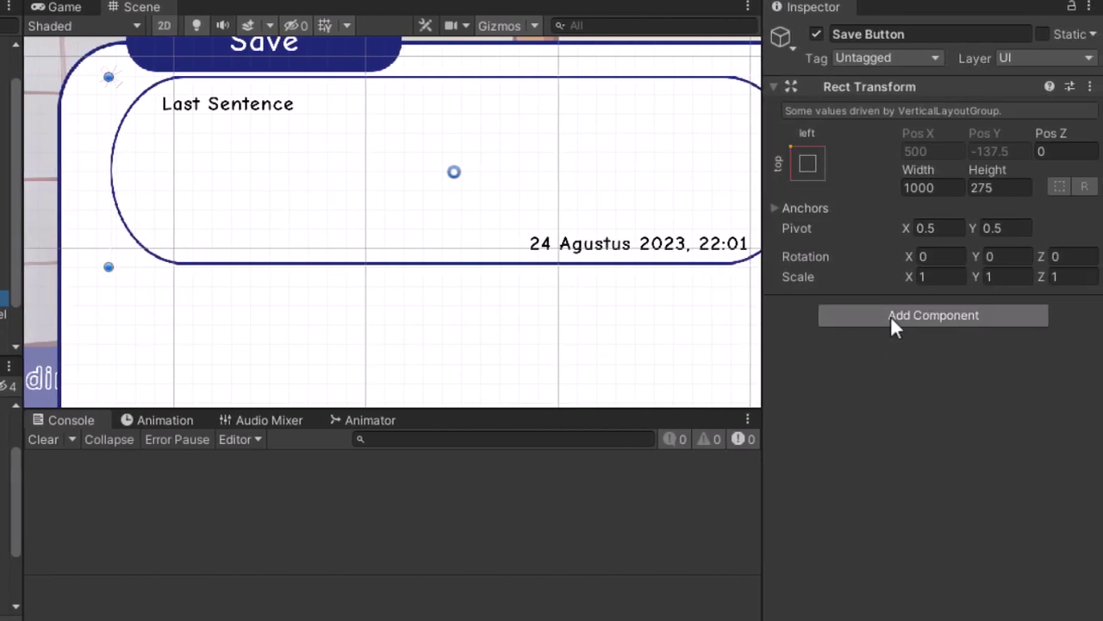
click(890, 315)
text(save)
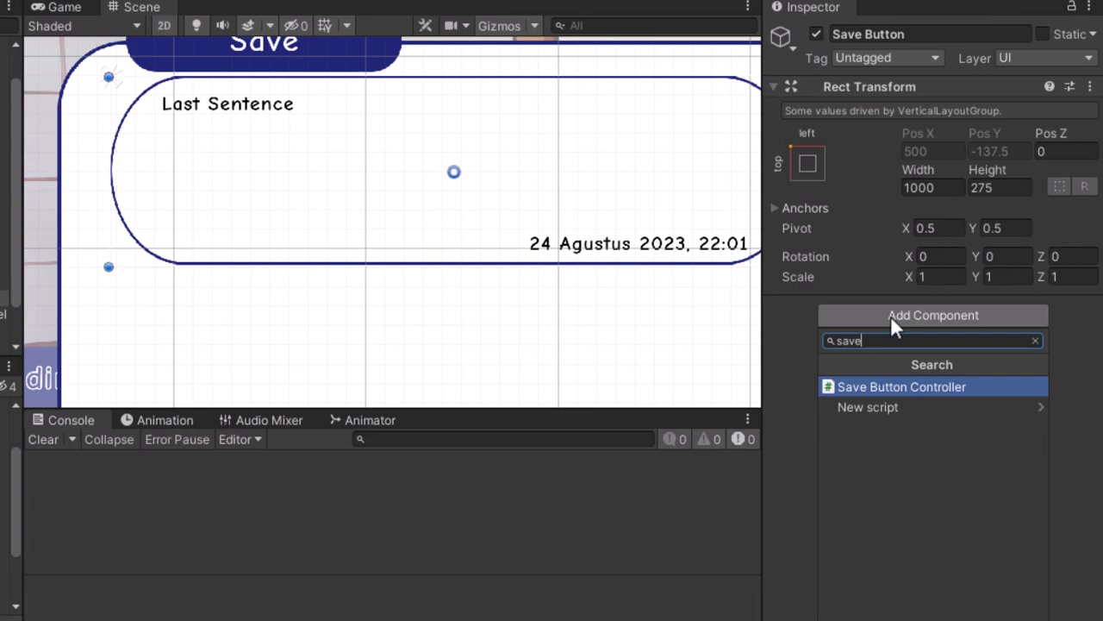
click(926, 385)
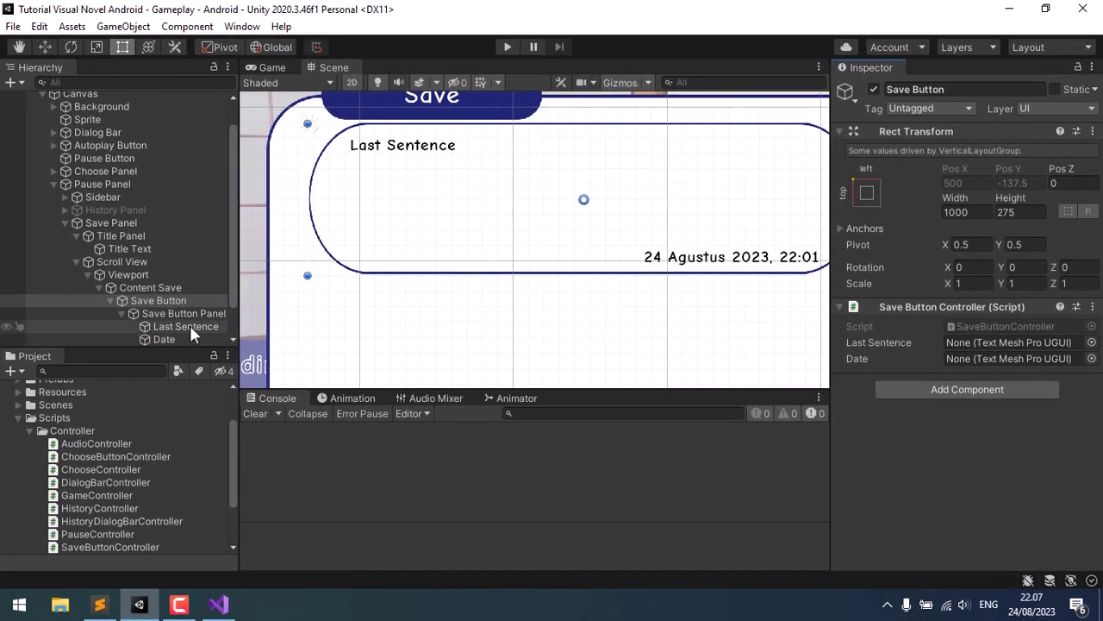
- Link the Last Sentence and Date text objects to the component's matching fields
drag(190, 326, 1017, 339)
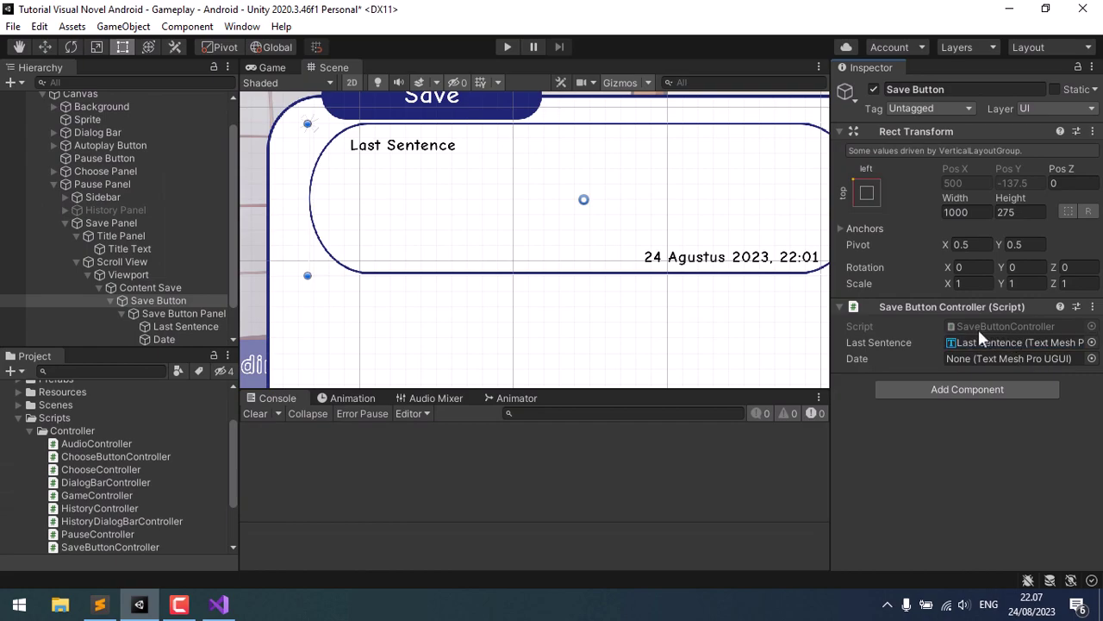
drag(164, 339, 1011, 358)
click(186, 326)
- Change Last Sentence's text to 'No Data', clear the Date label's text, and preview the Game view
click(935, 416)
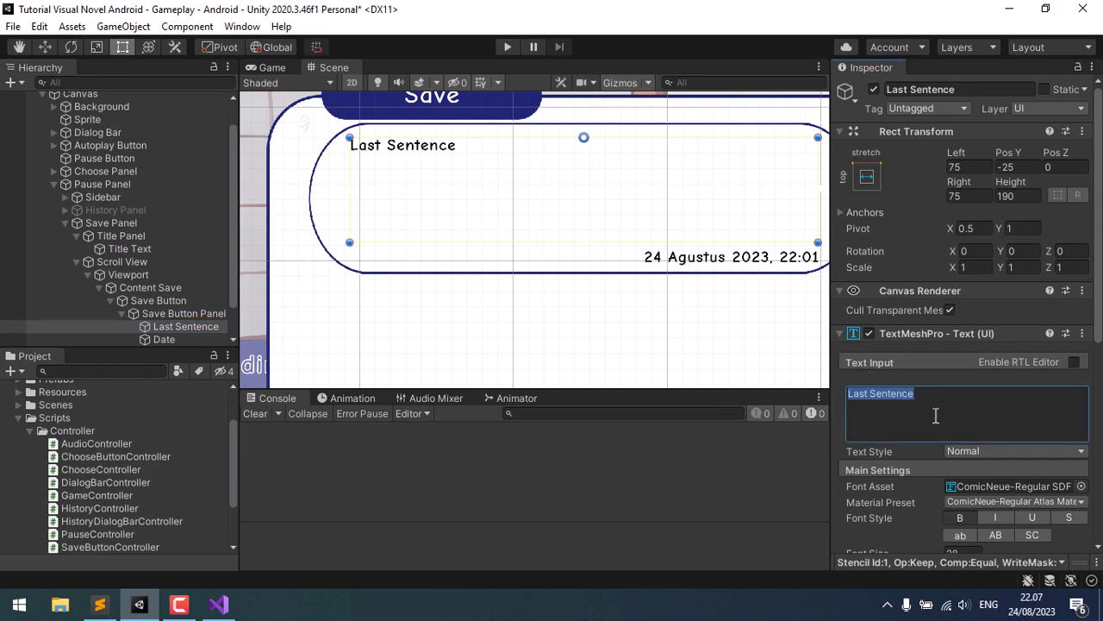
key(BackSpace)
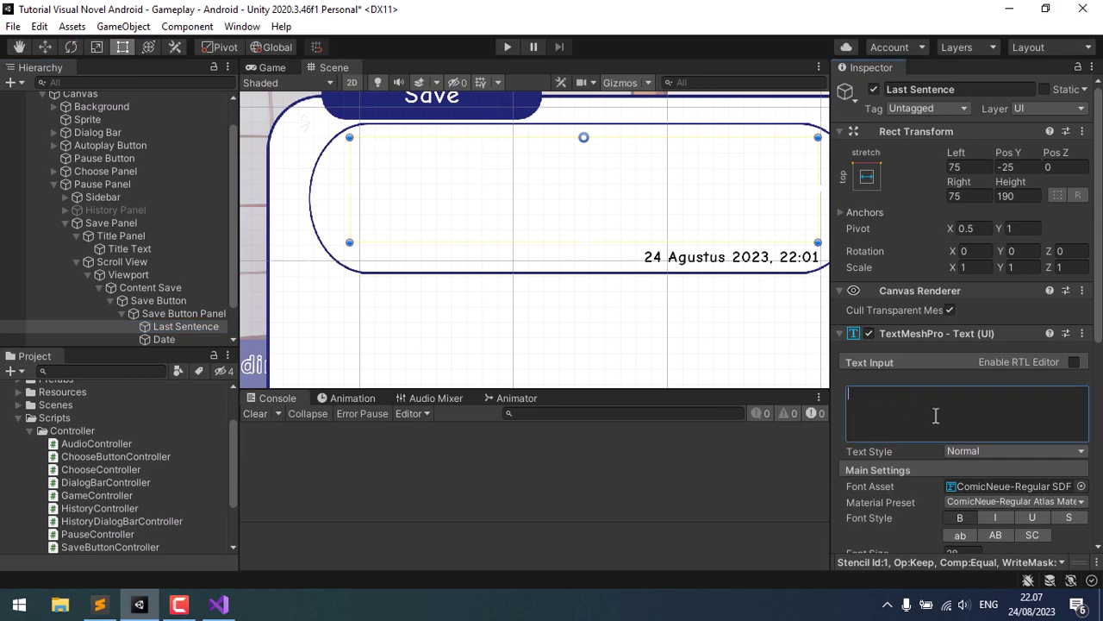
text(No Data)
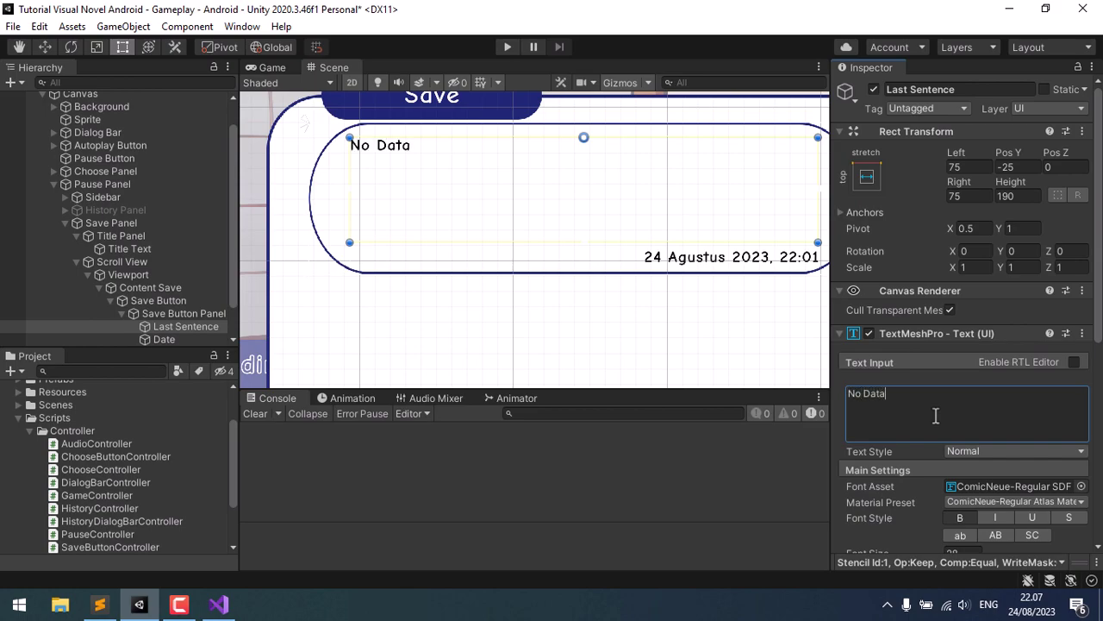
click(162, 339)
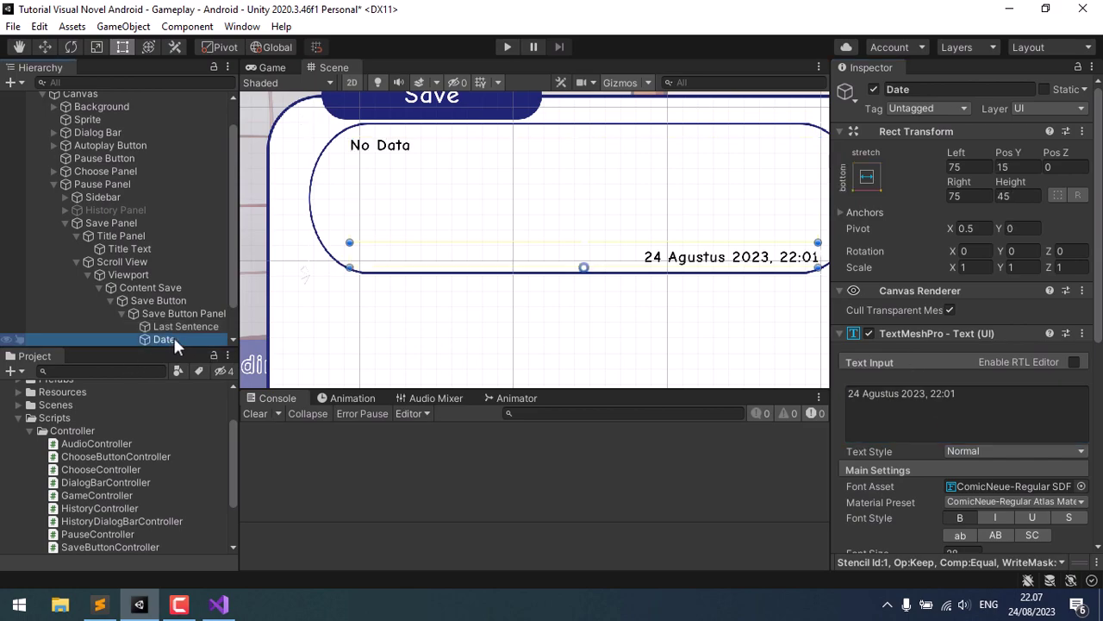
click(927, 410)
key(BackSpace)
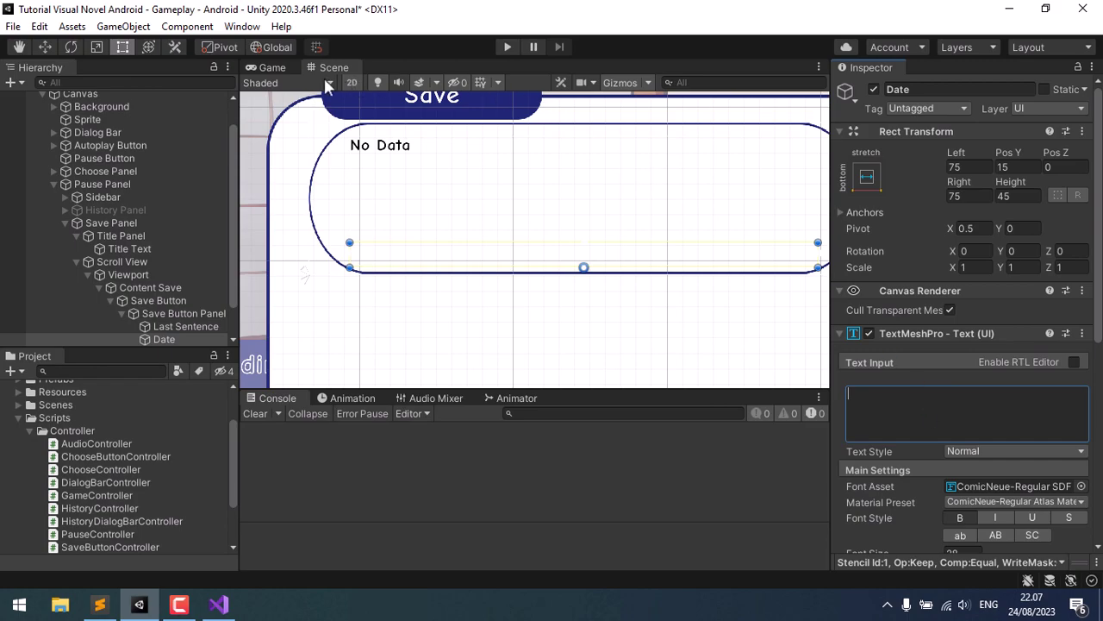
click(273, 68)
- Duplicate Save Button twice and set Content Save's Vertical Layout Group spacing to 25
click(157, 300)
scroll(153, 287, down, 1)
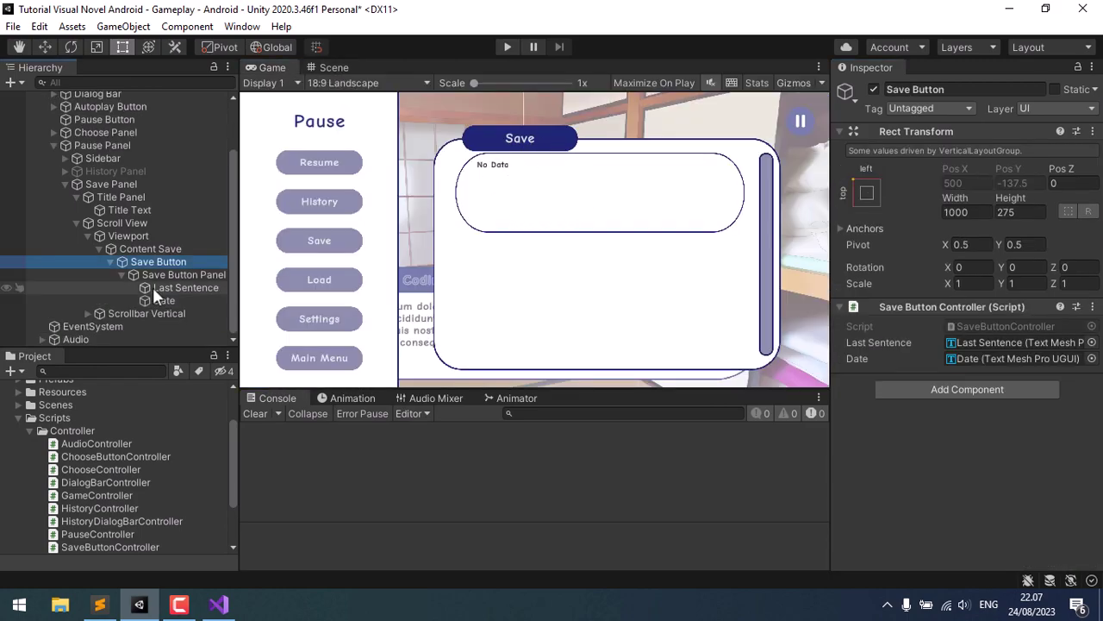
click(110, 261)
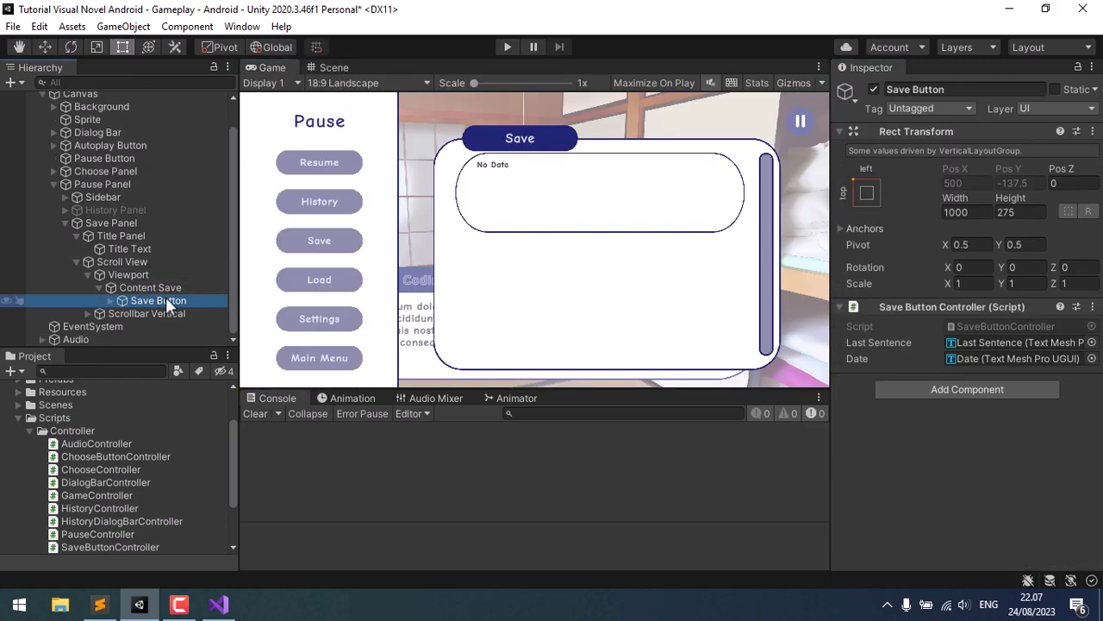
key(ctrl+d)
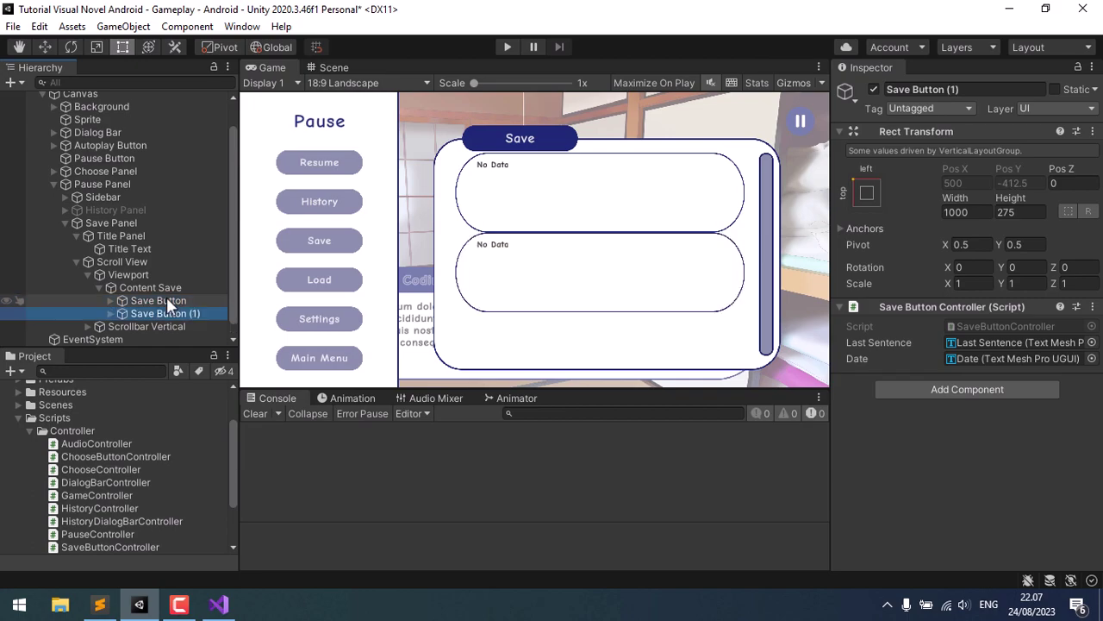
key(ctrl+d)
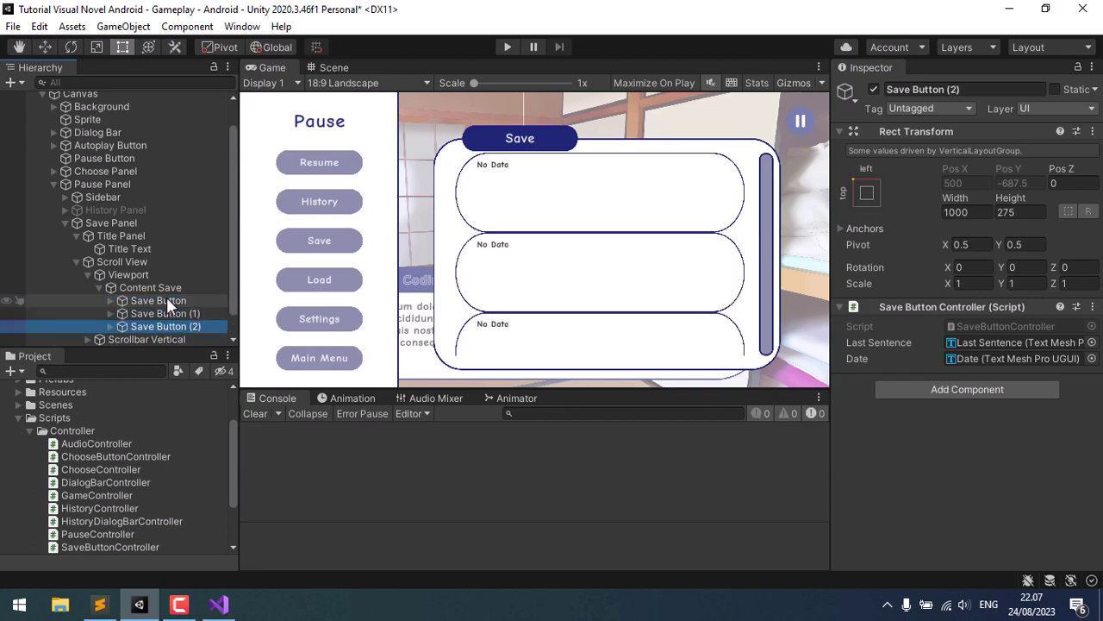
click(149, 287)
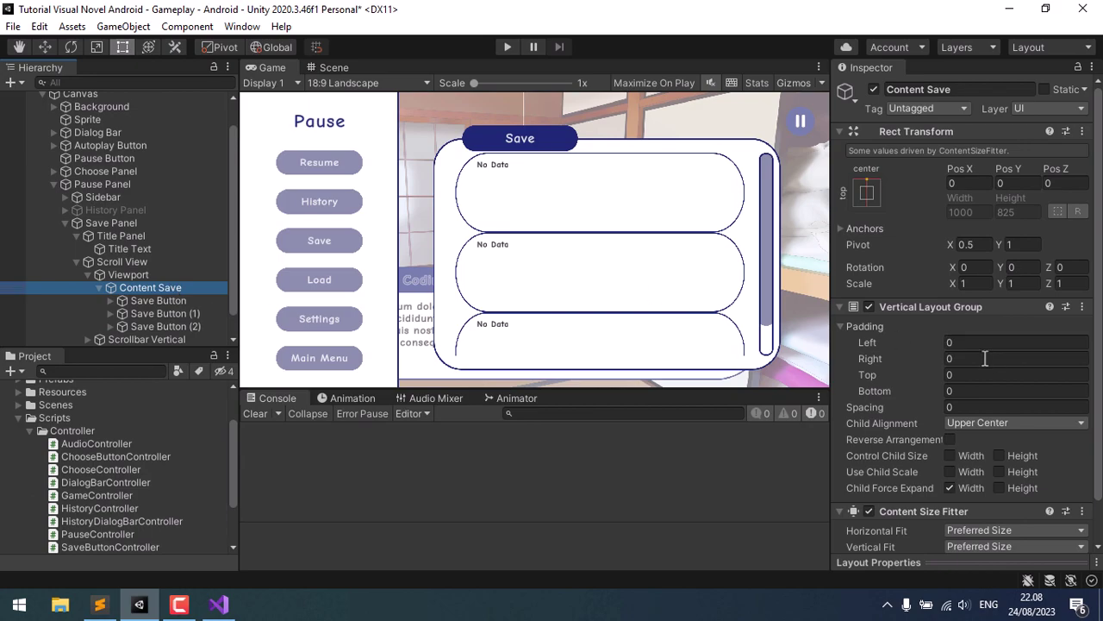
click(977, 406)
text(25)
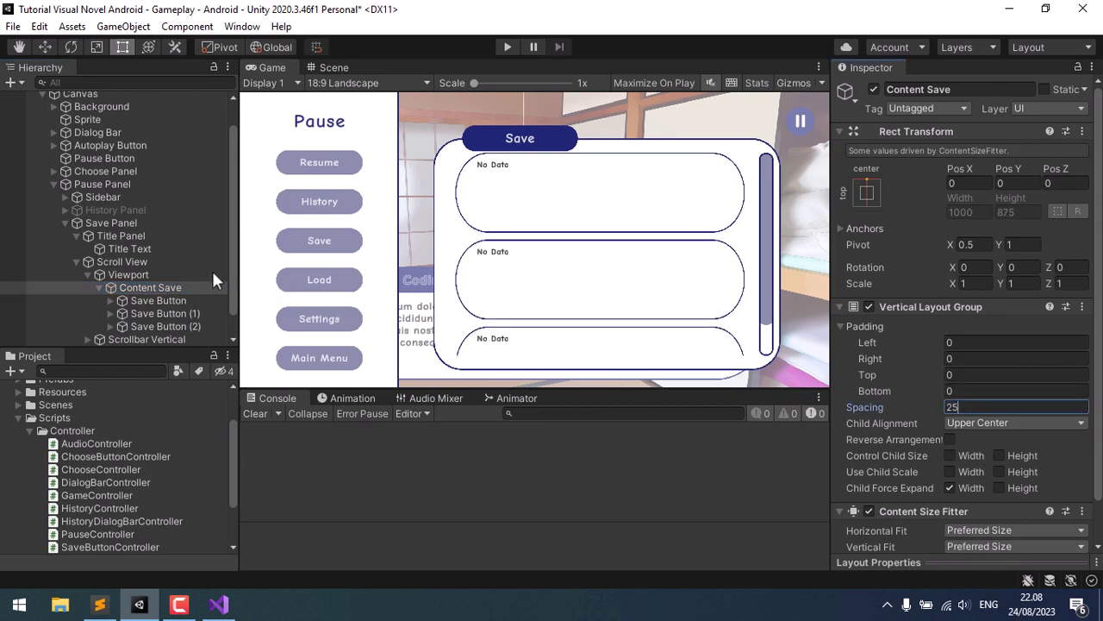
- Duplicate the third slot into a fourth and check the copied save slots
click(171, 325)
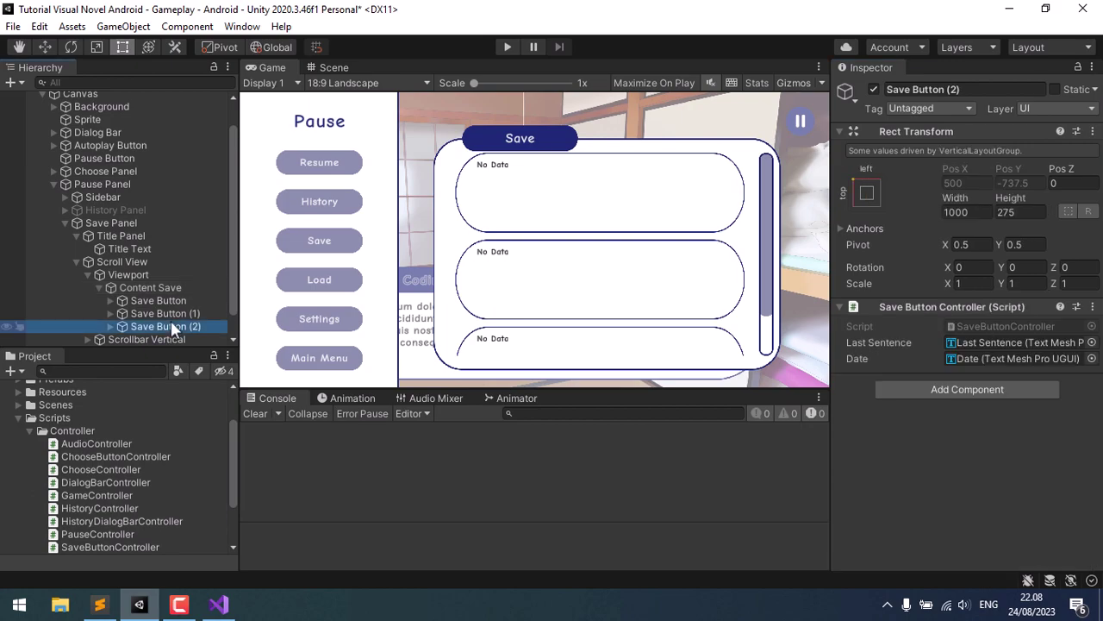
key(ctrl+d)
click(176, 303)
click(182, 314)
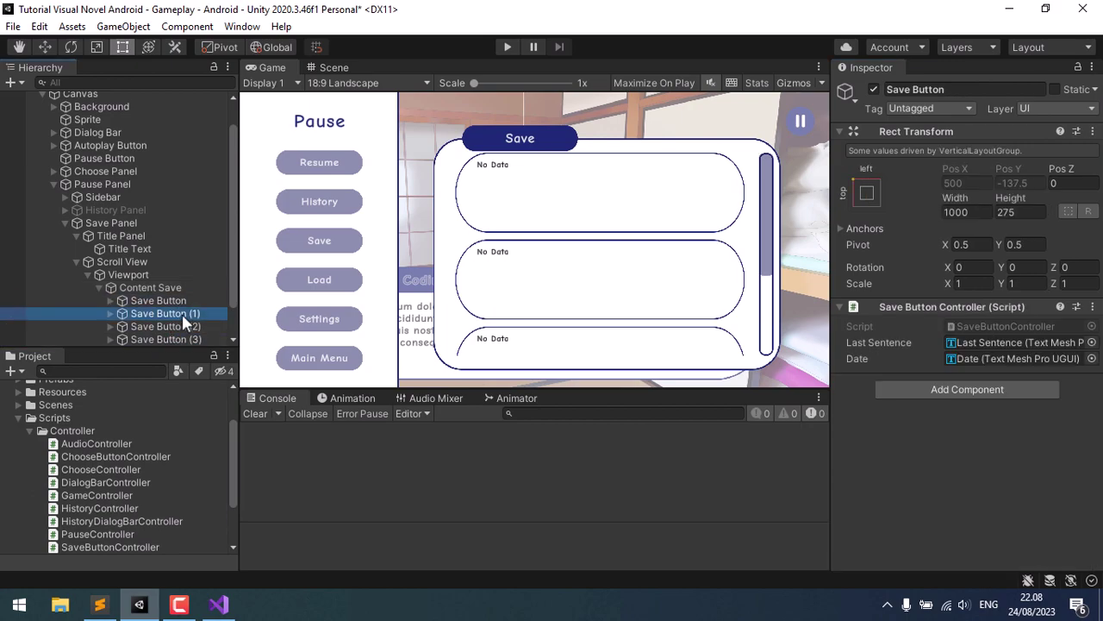
click(193, 325)
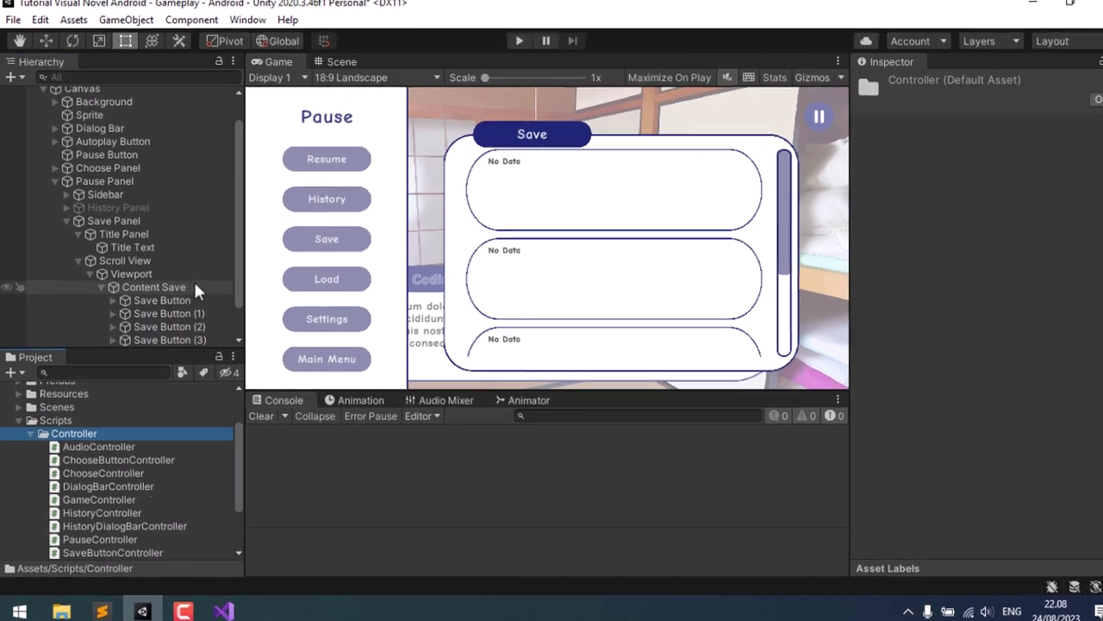
- Create a C# script in Scripts/Controller and type the name SaveController
click(193, 285)
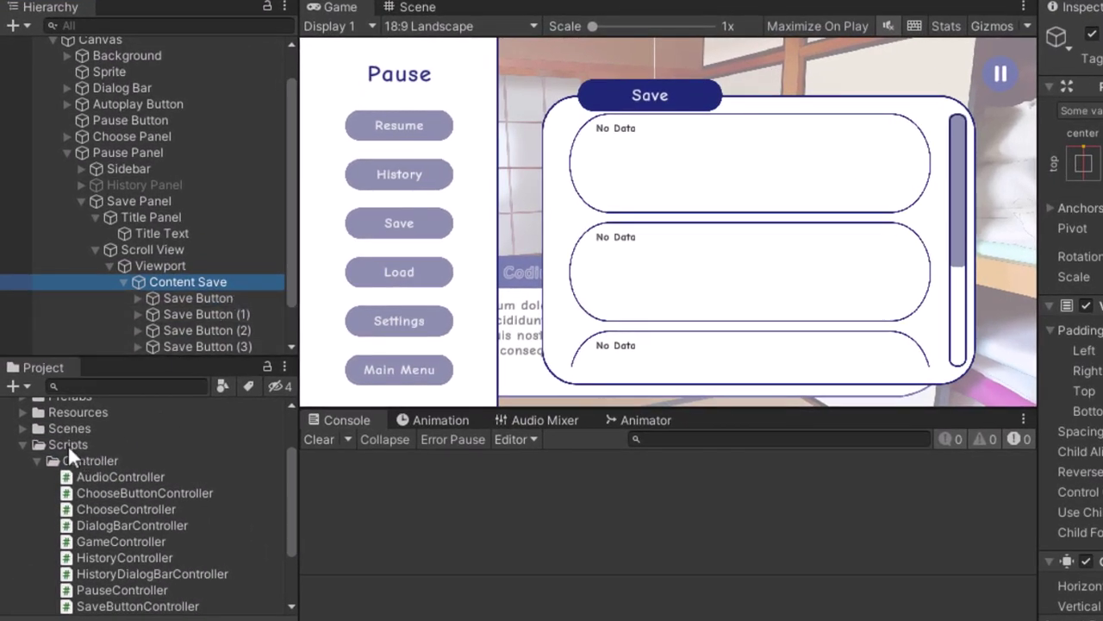
click(98, 462)
right_click(98, 462)
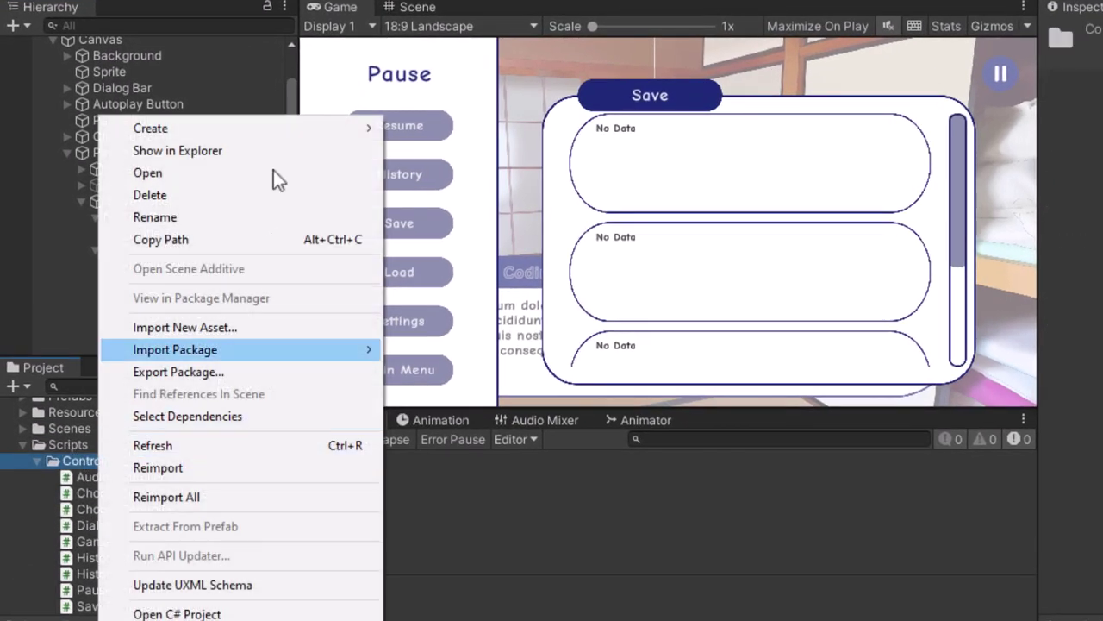
mouse_move(325, 126)
click(489, 17)
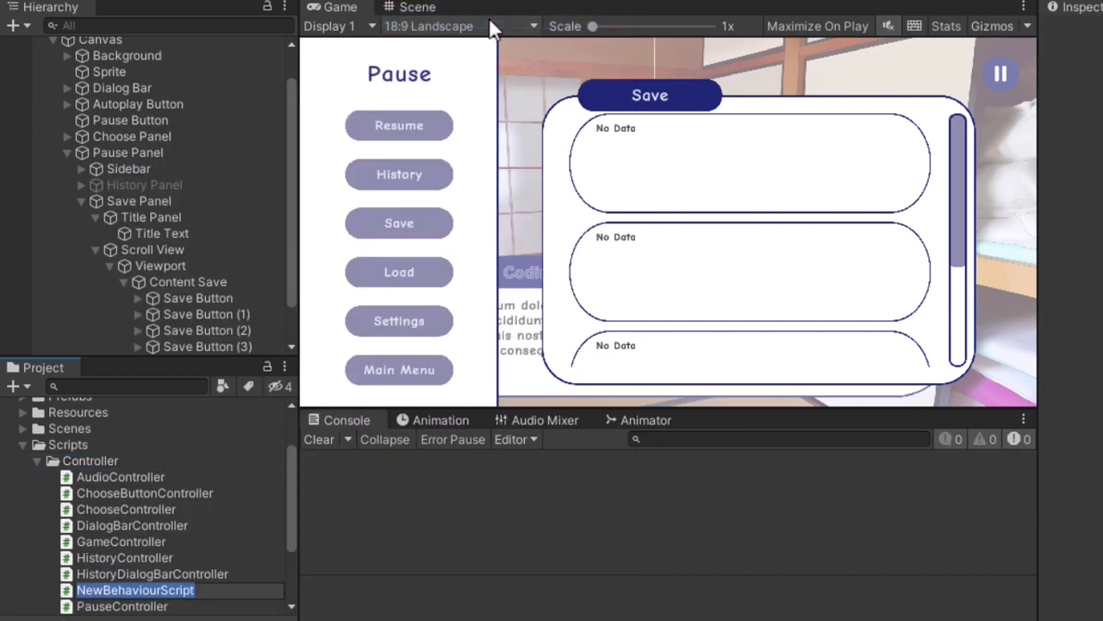
text(S)
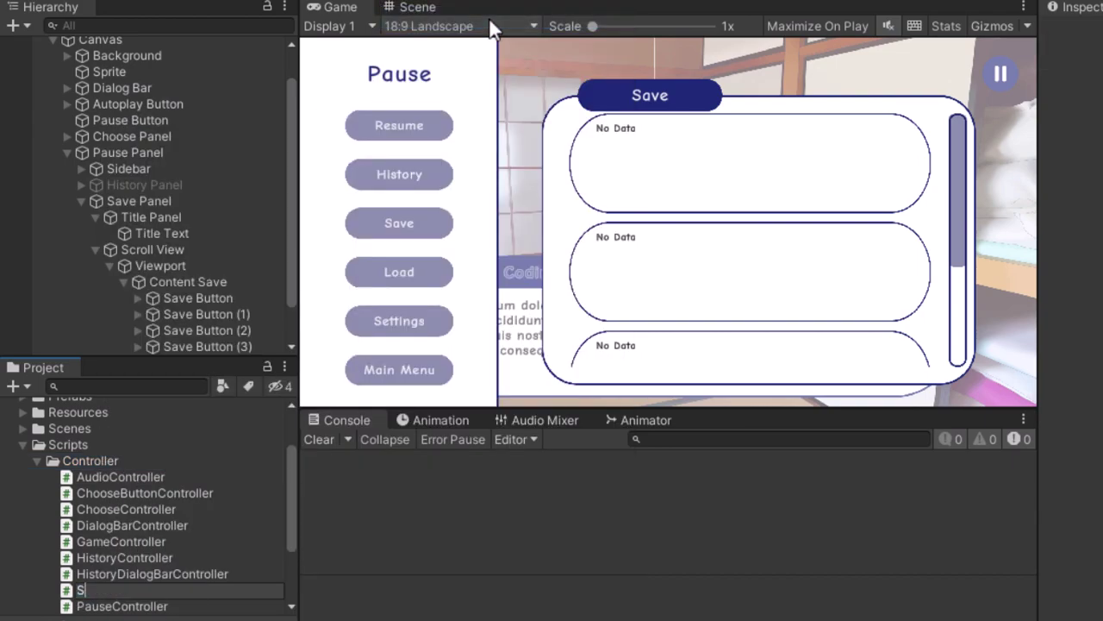
text(aveControl)
text(ler)
- Confirm the SaveController name and replace the unused usings with using UnityEngine.UI
key(Return)
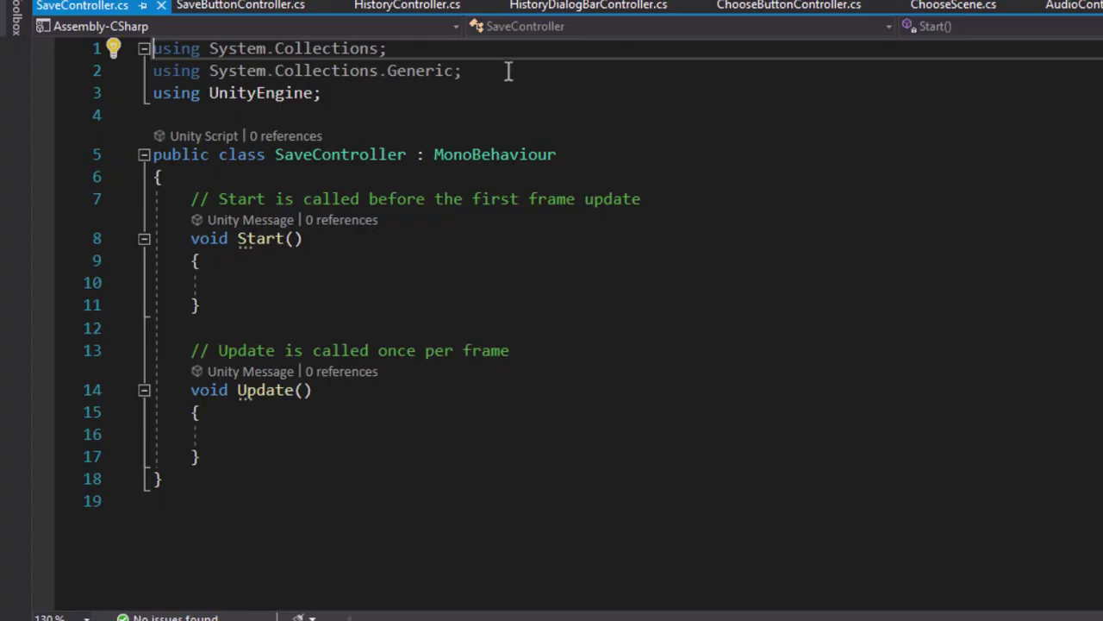
shift+click(508, 70)
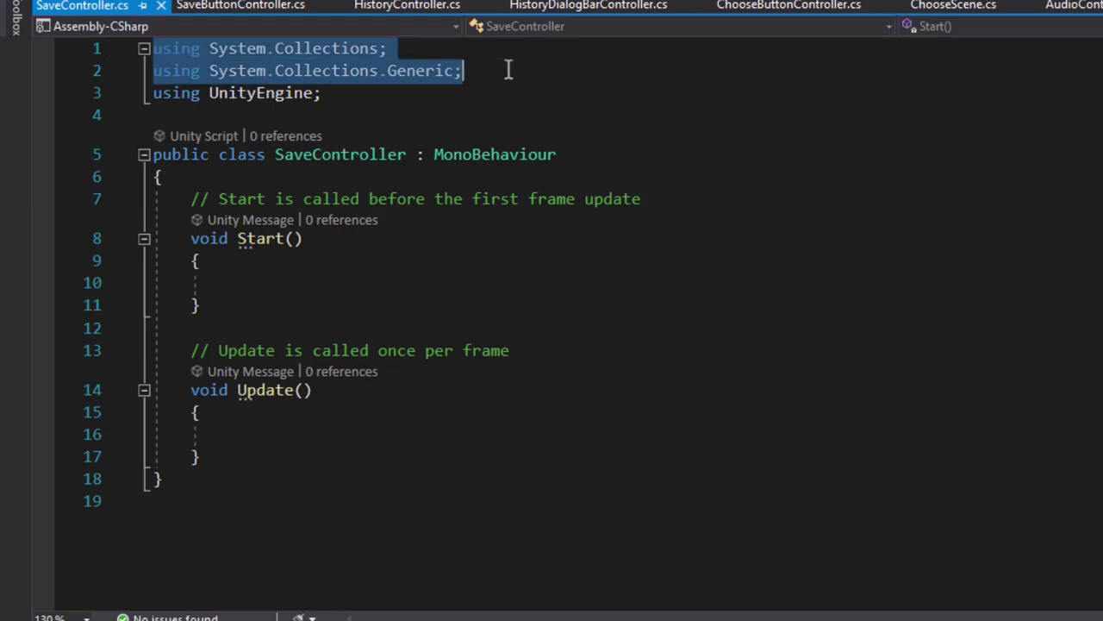
key(Delete)
key(alt+Down)
text(u)
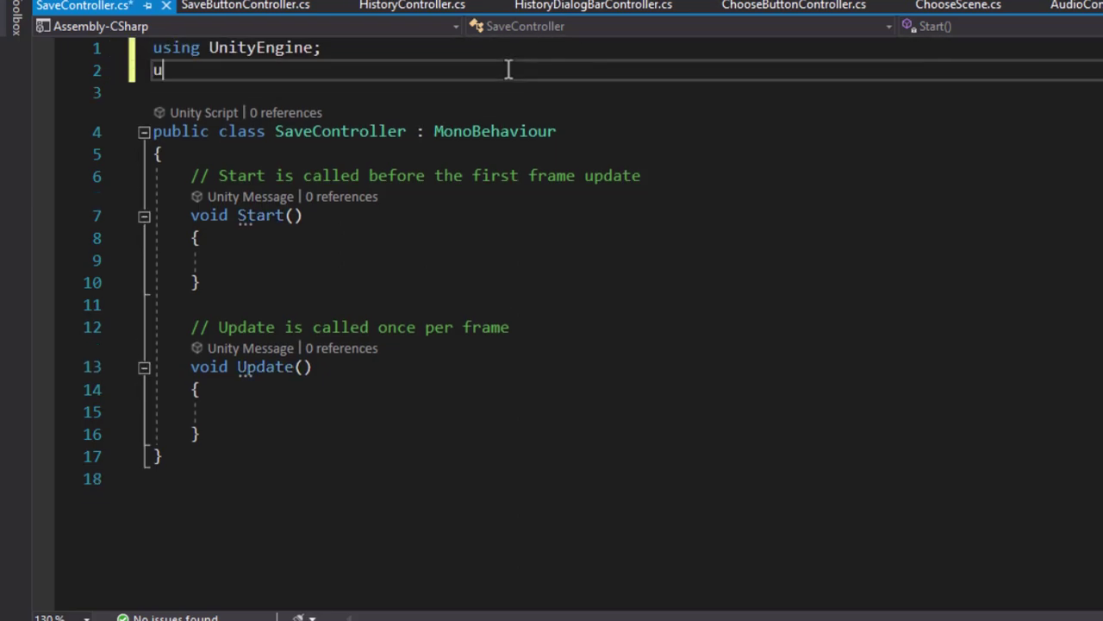
text(si)
text(ni)
key(Down)
key(Down)
key(Down)
key(Tab)
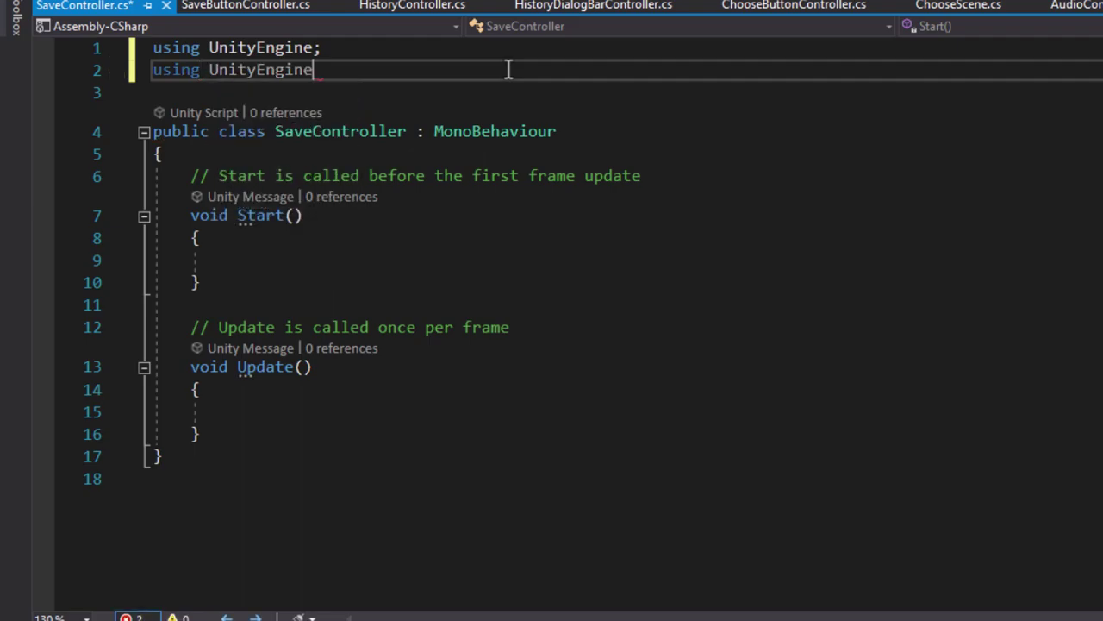
text(UI)
key(Tab)
text(;)
- Delete Start and Update and declare public Button[] saveButtons and GameObject confirmSavePanel
key(Down)
key(Down)
key(Down)
key(Down)
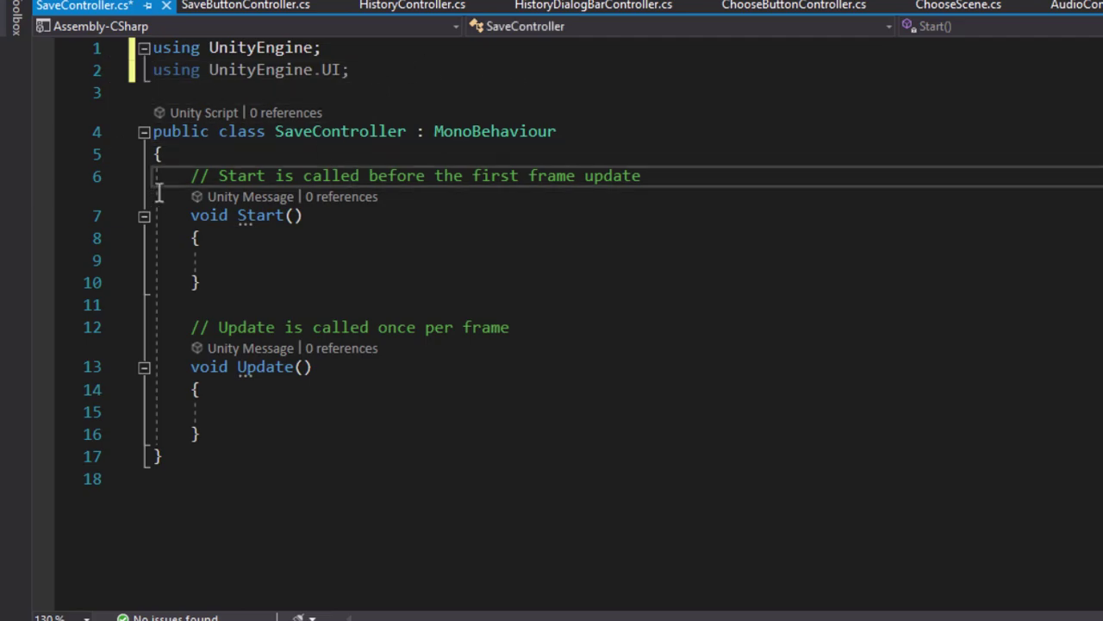
drag(191, 176, 319, 438)
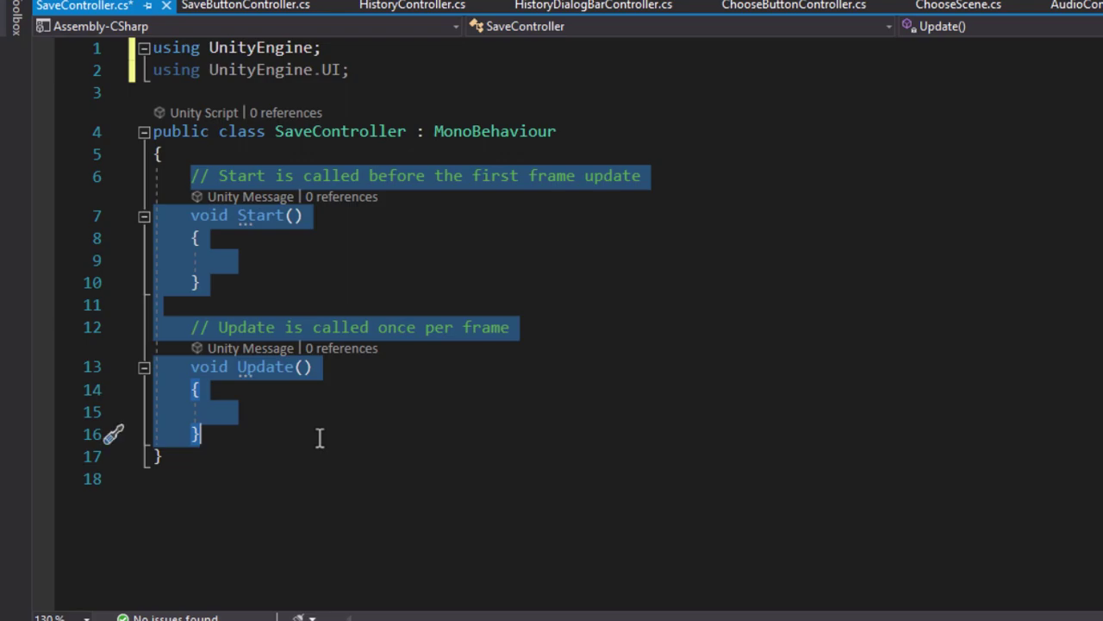
key(Delete)
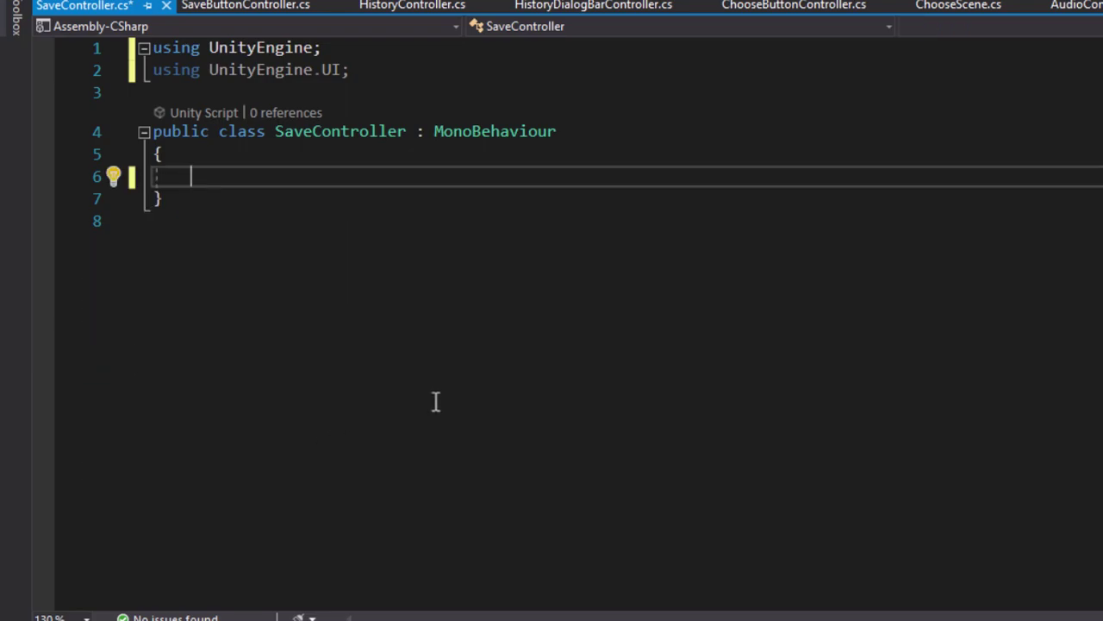
text(public B)
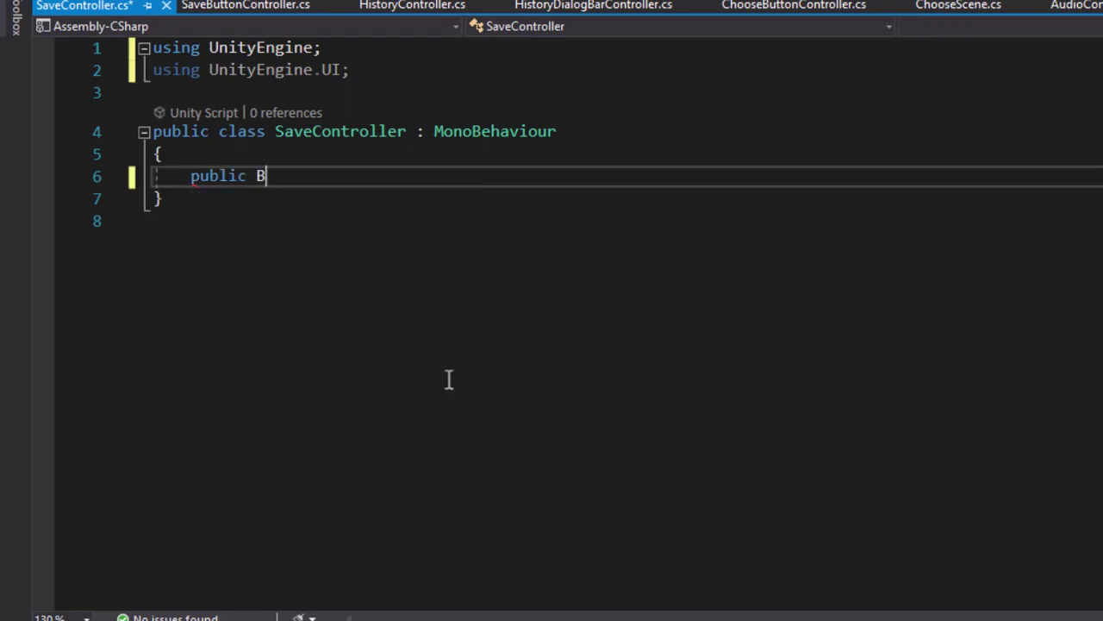
text(utton[] )
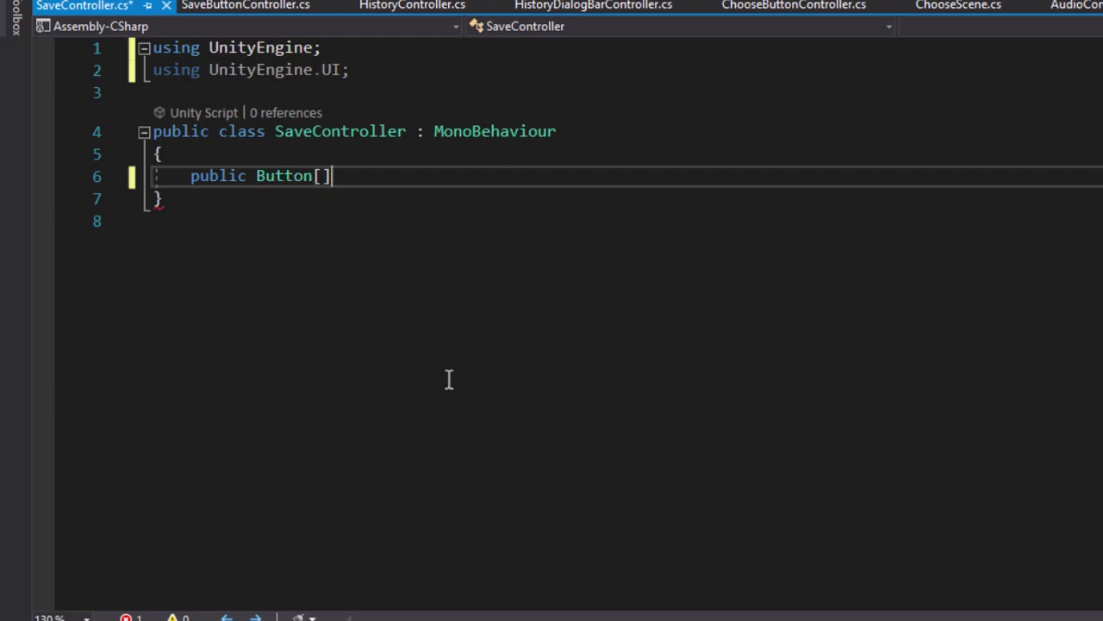
text(save)
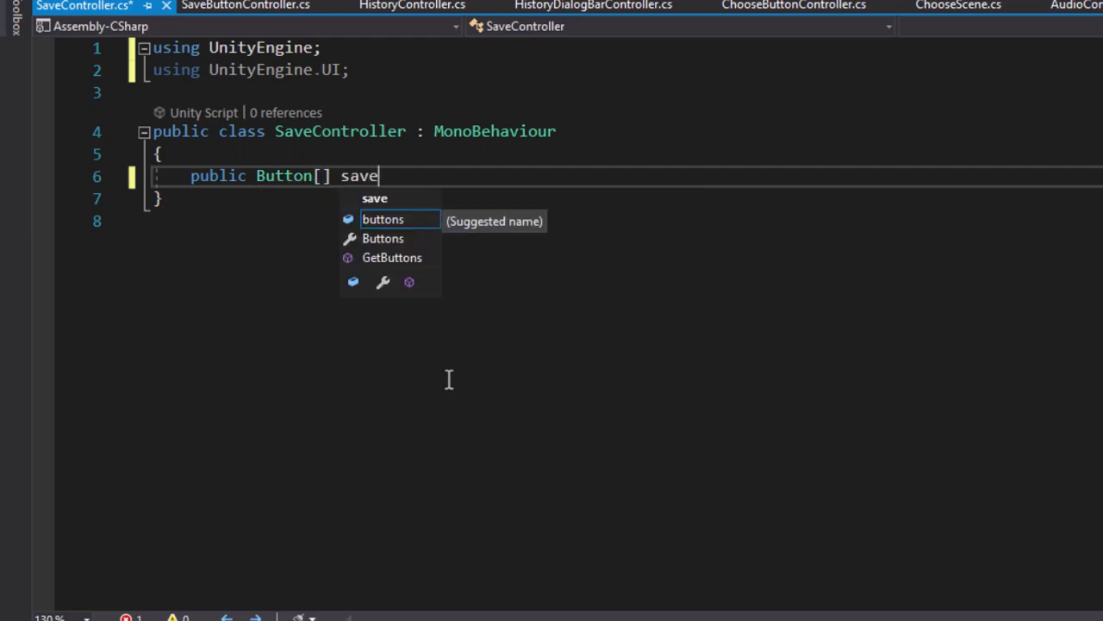
text(Buttons;)
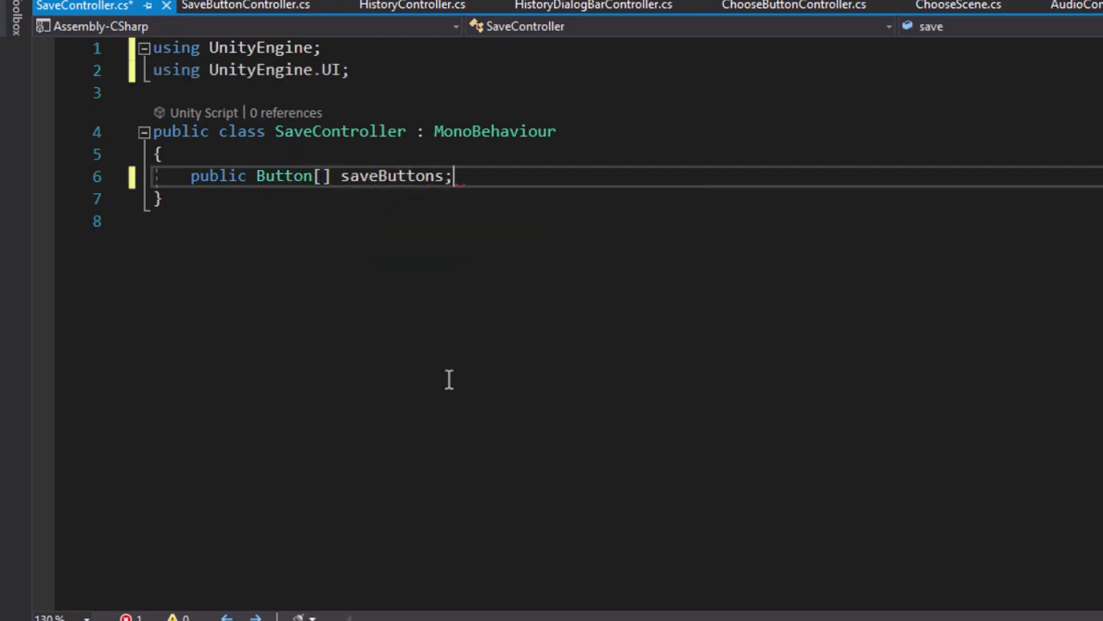
key(Return)
key(Return)
text(ub)
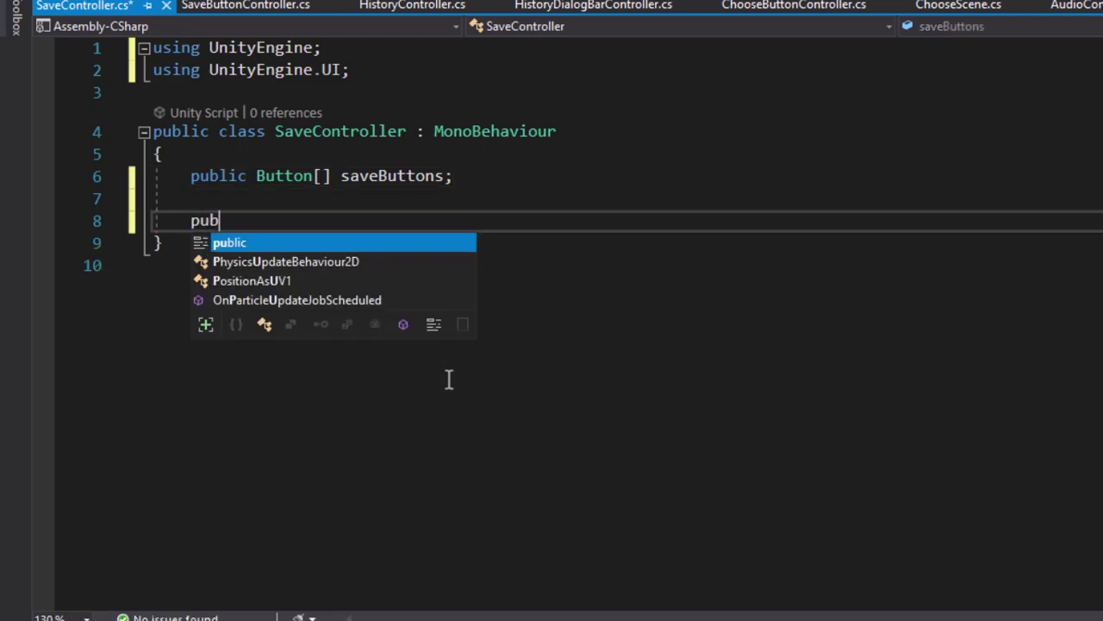
text(lic Game)
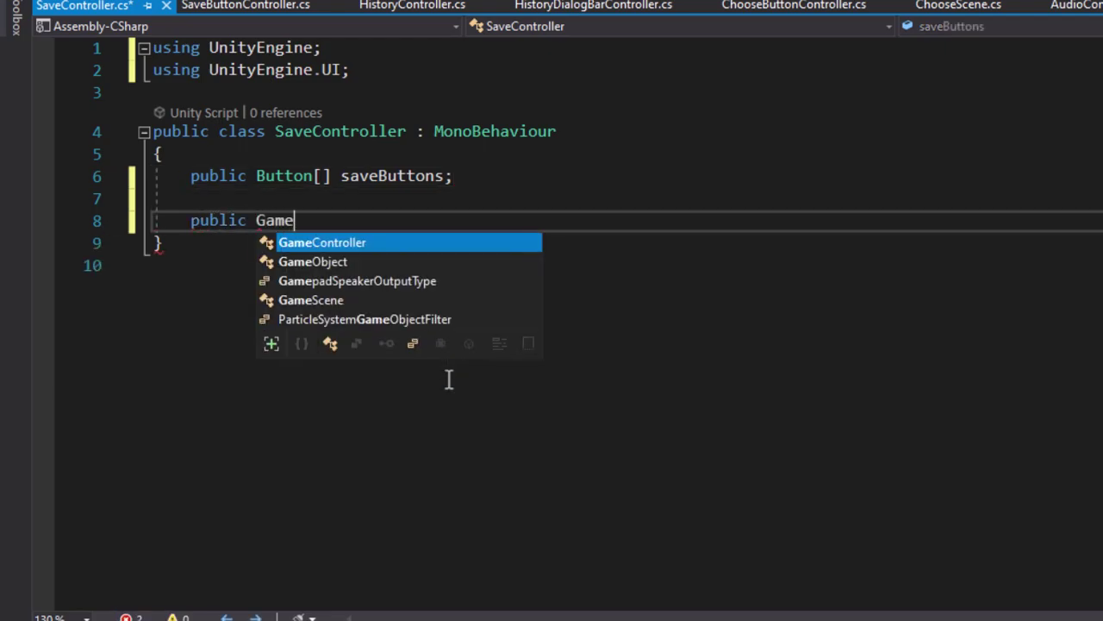
text(O)
key(Tab)
text(con)
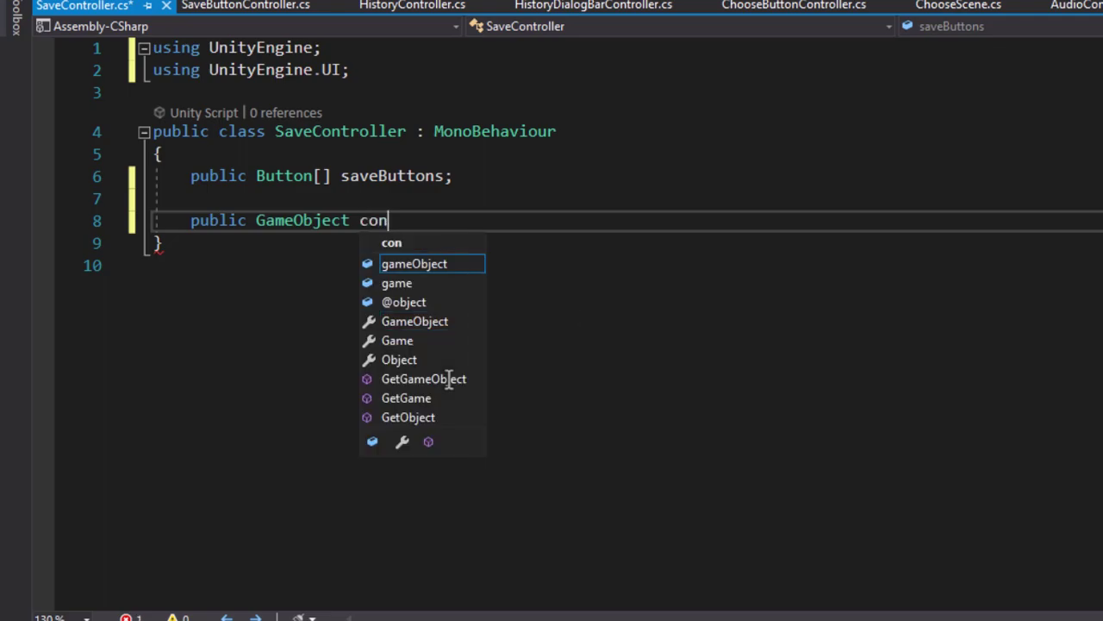
text(firmSave)
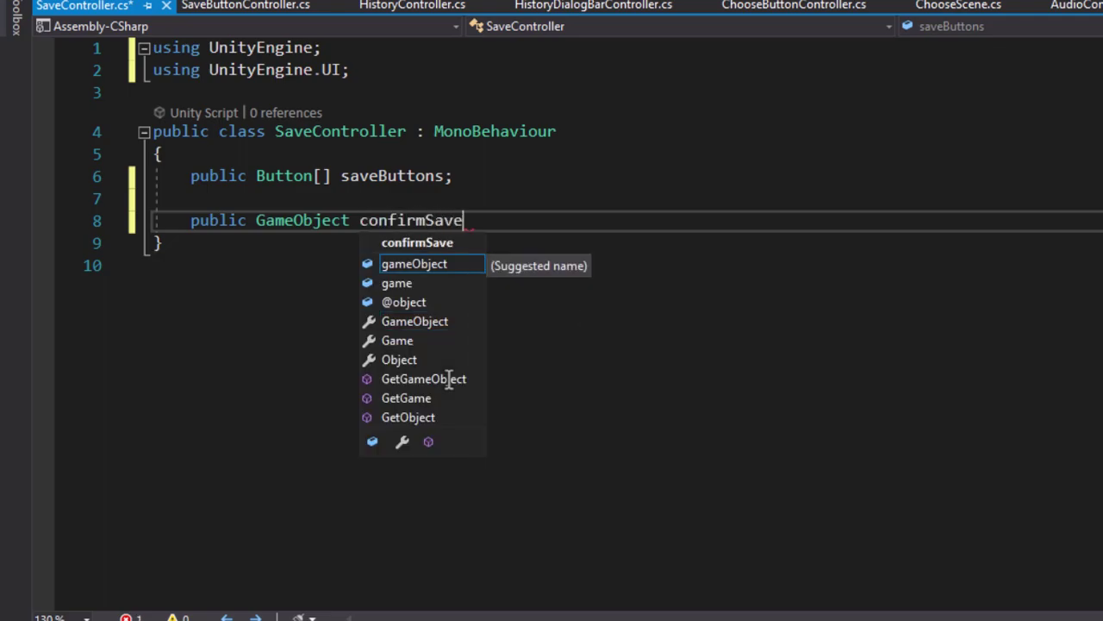
text(Panel;)
key(Return)
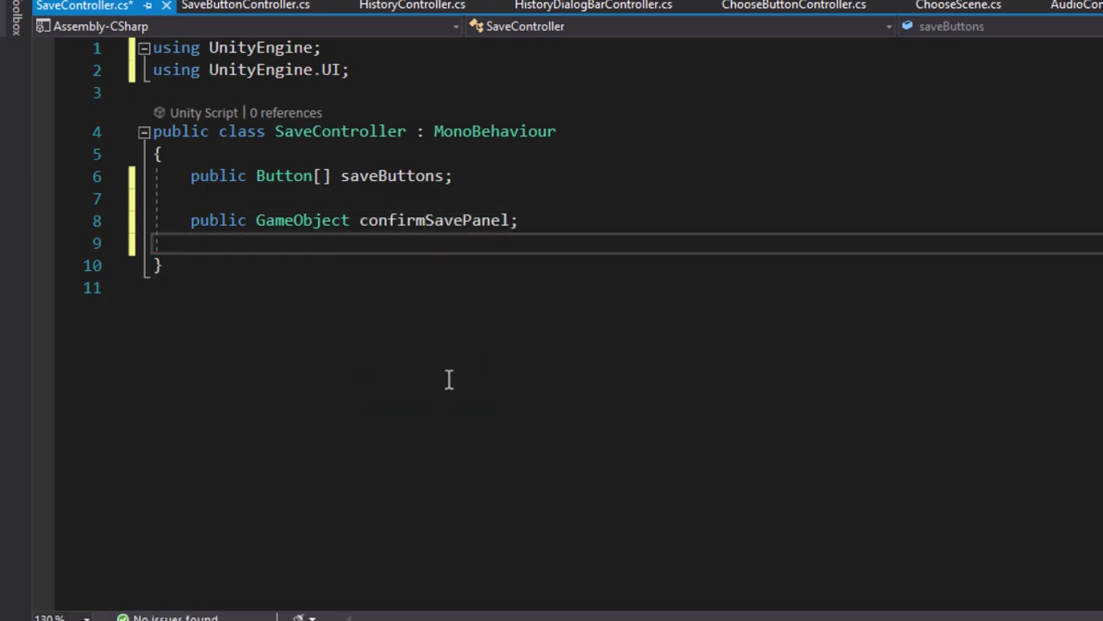
key(Return)
- Declare public Button fields confirmSaveYesButton and confirmSaveNoButton
text(public)
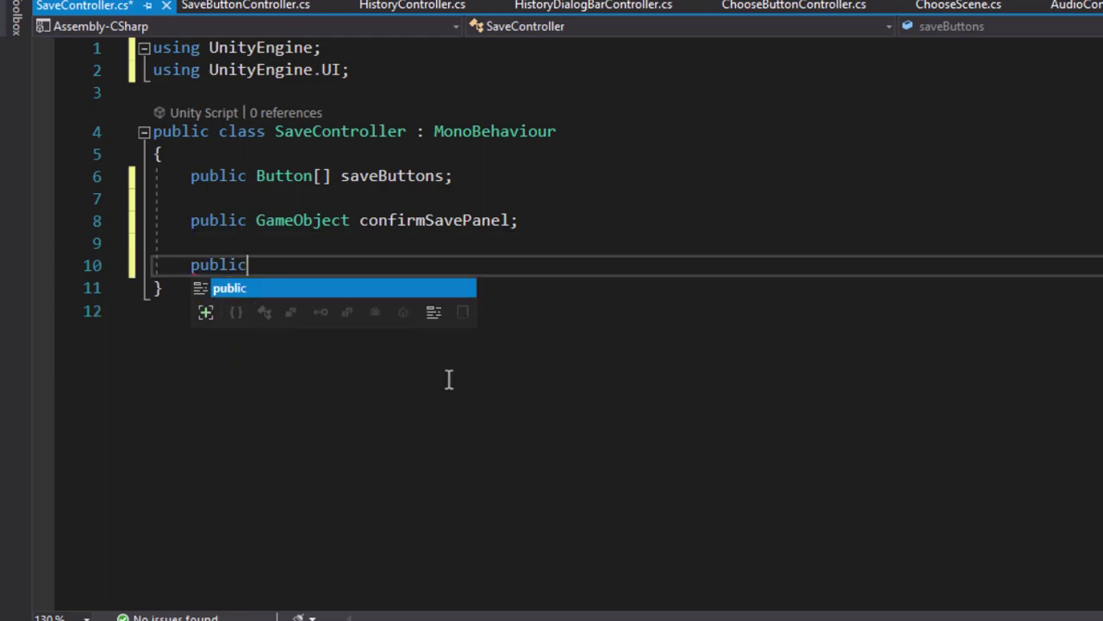
text( Button)
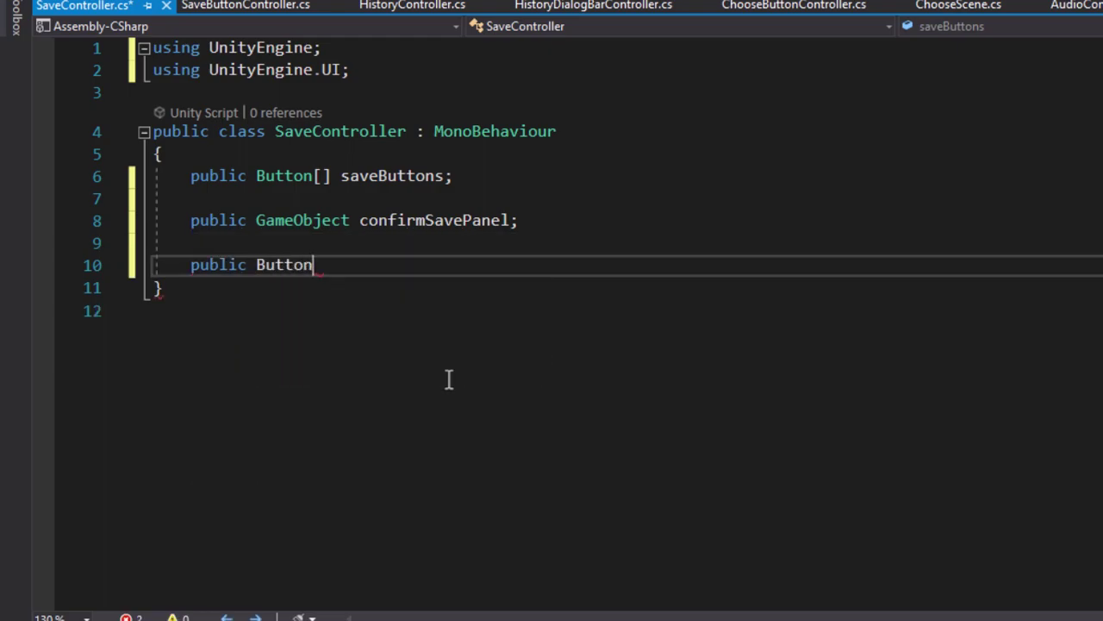
text( confi)
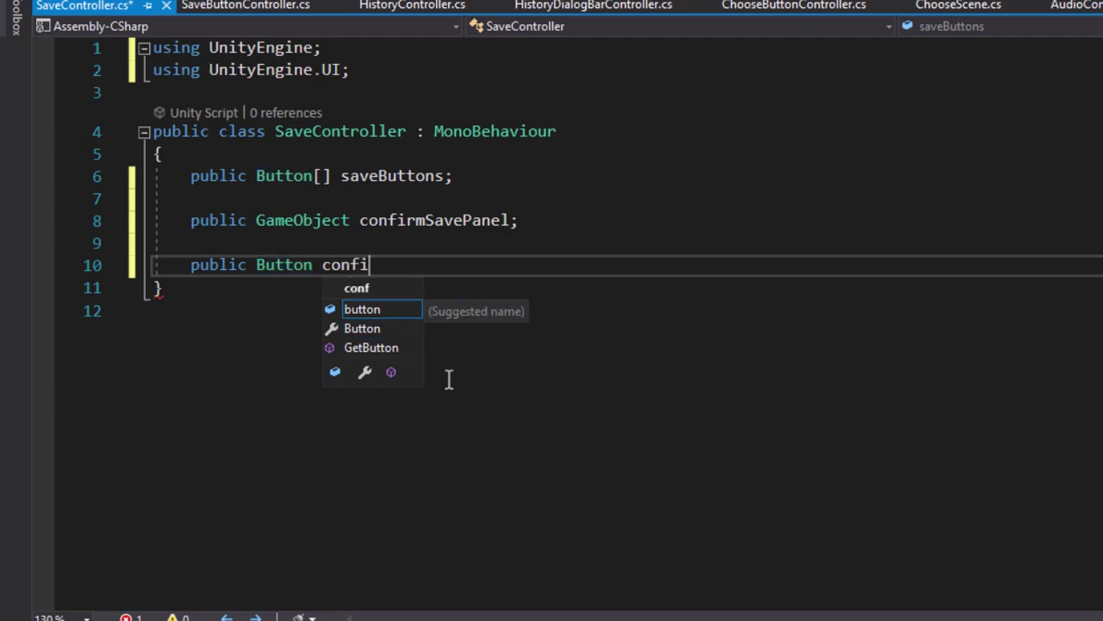
text(rmSaveYe)
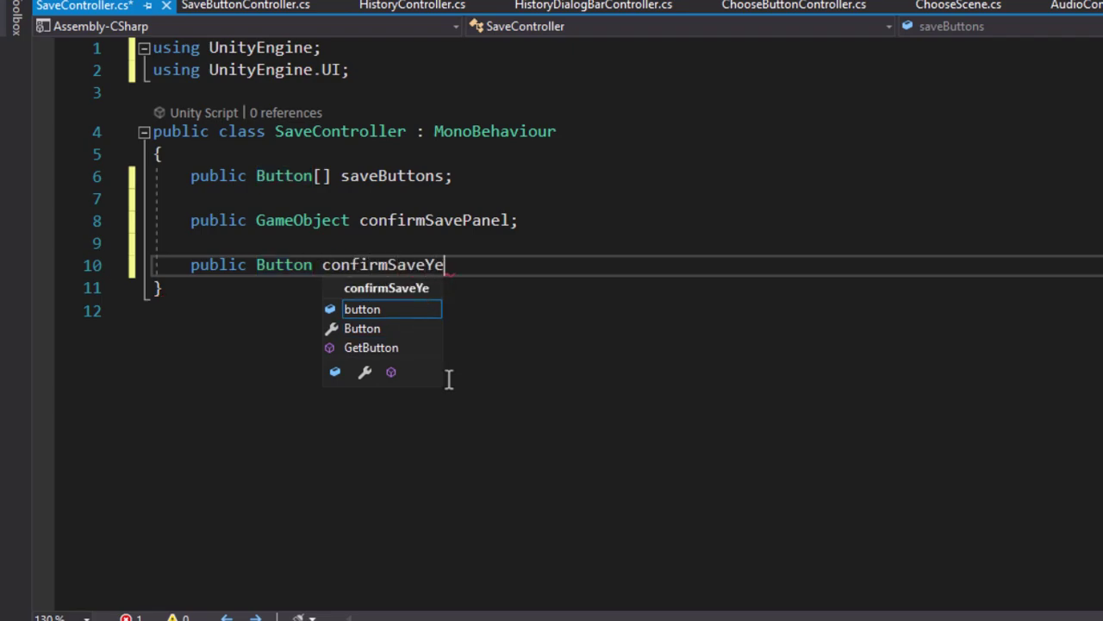
text(sButton;)
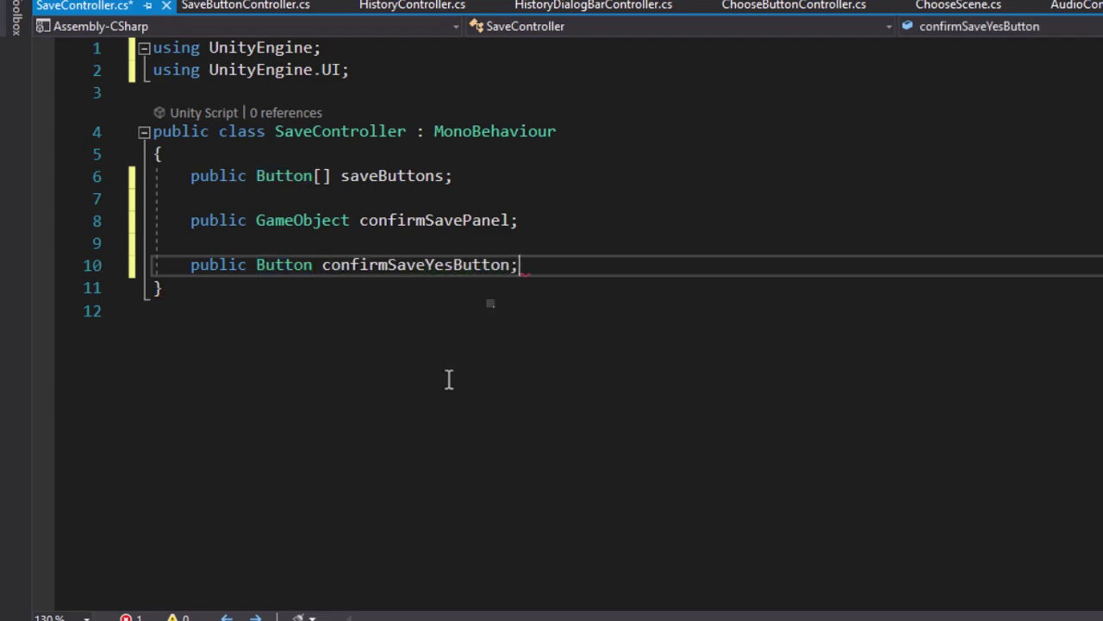
key(Return)
text(pub)
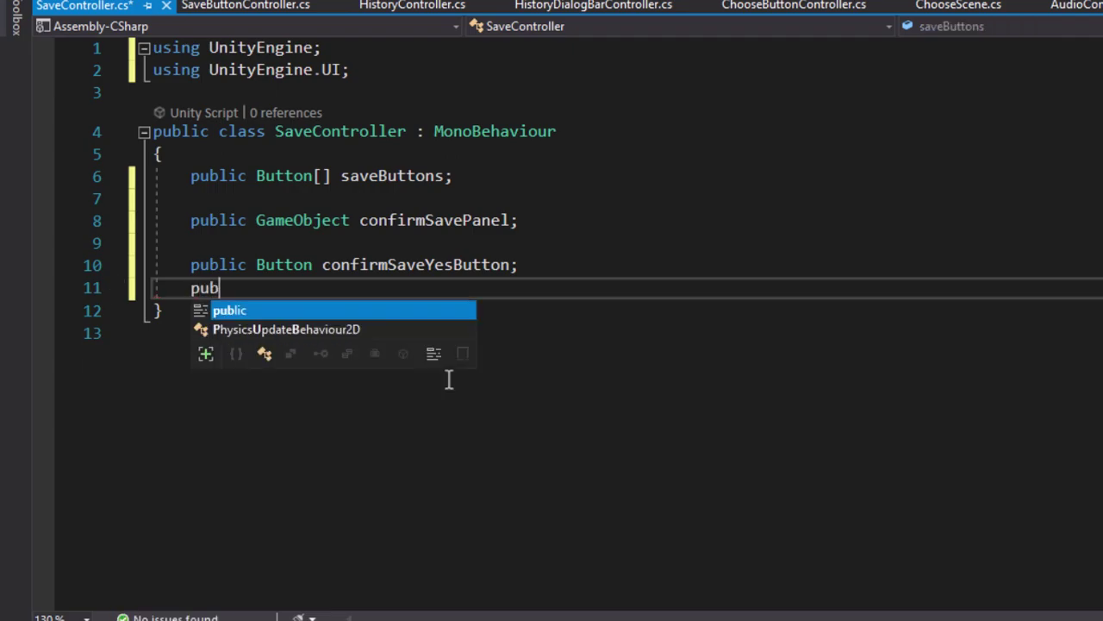
text(lic Butto)
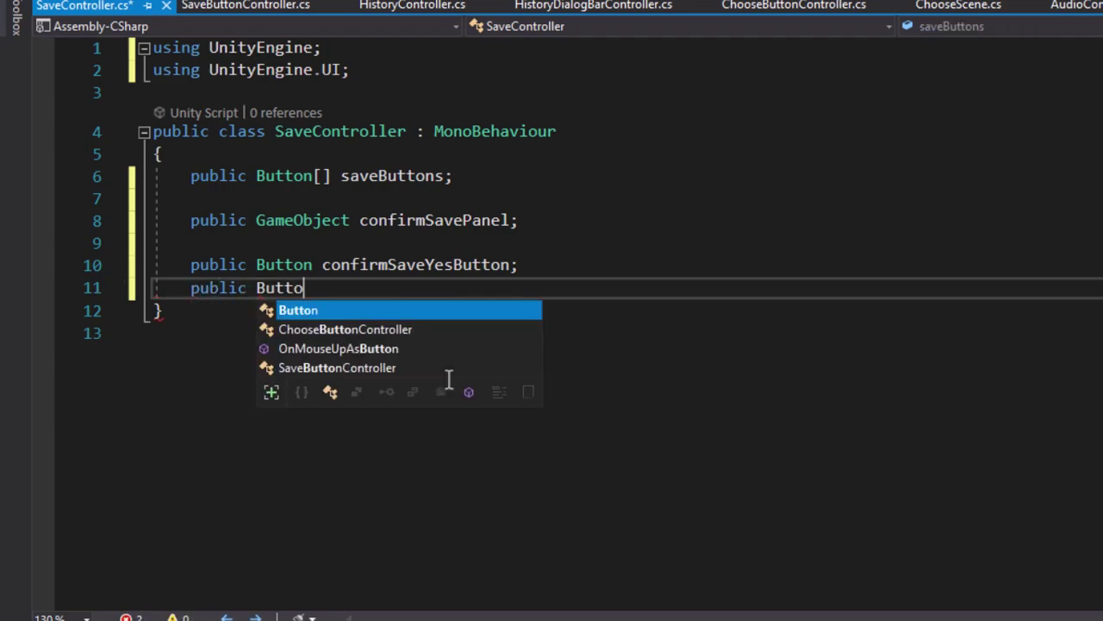
text(n confirm)
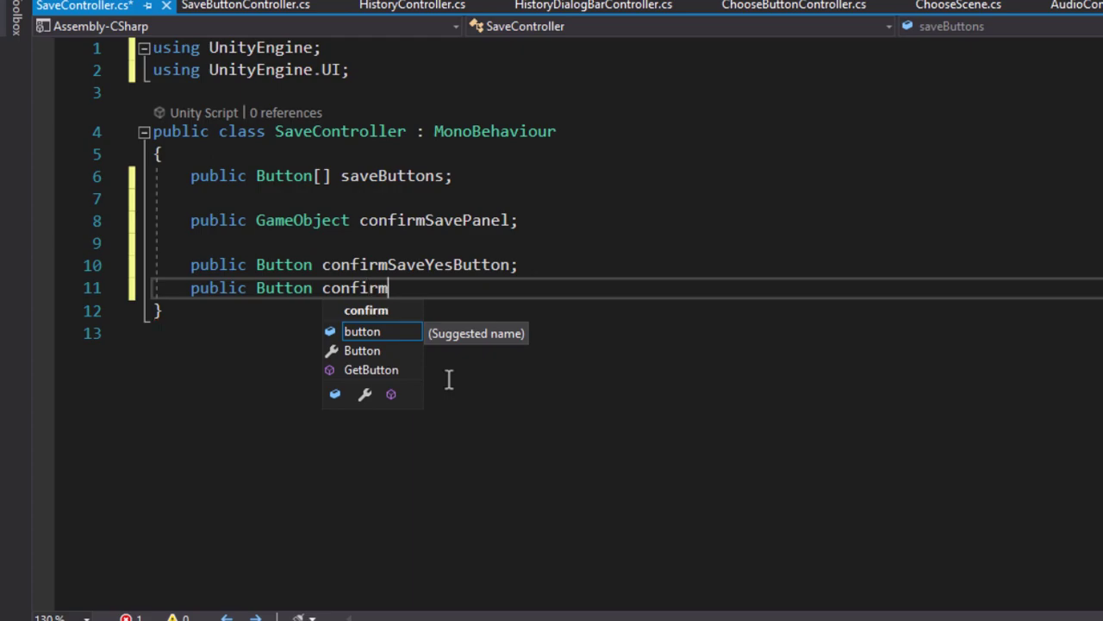
text(SaveNo)
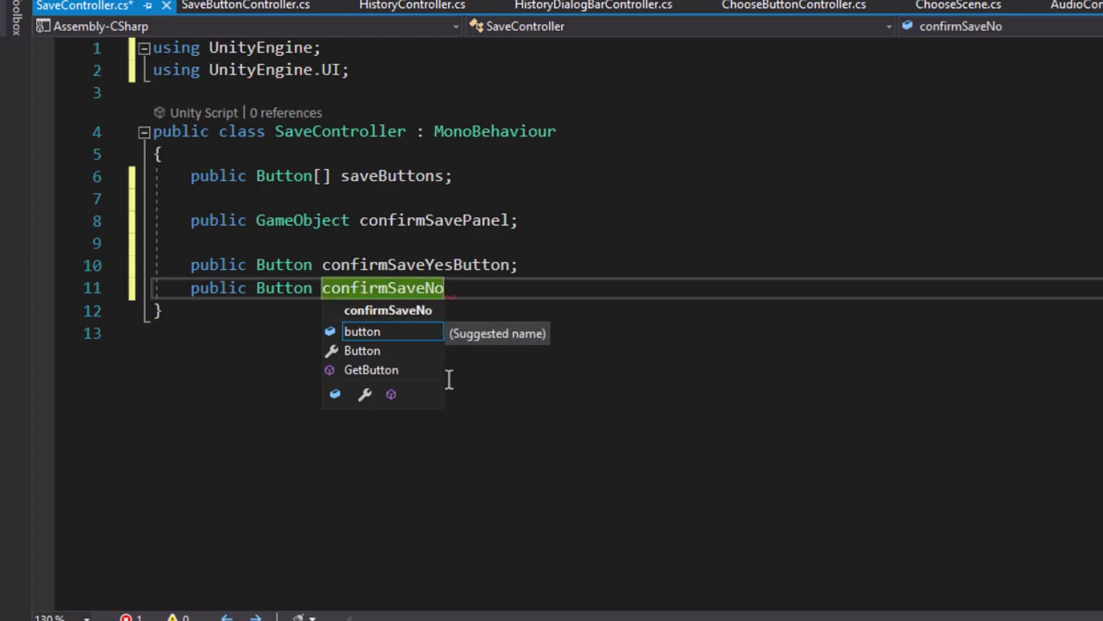
text(Button;)
key(Return)
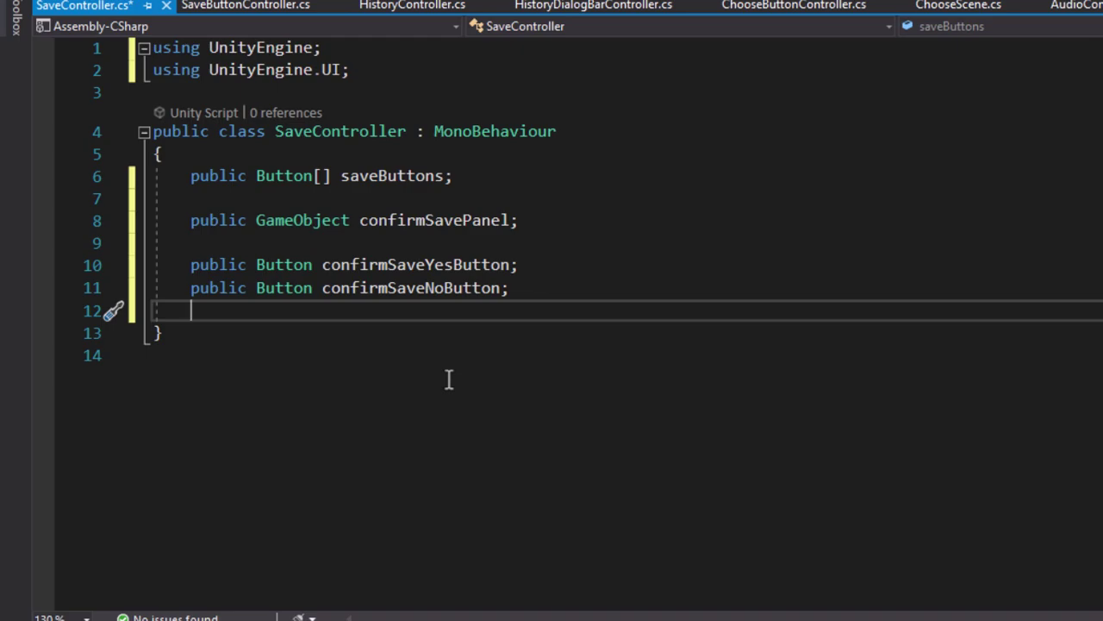
key(Return)
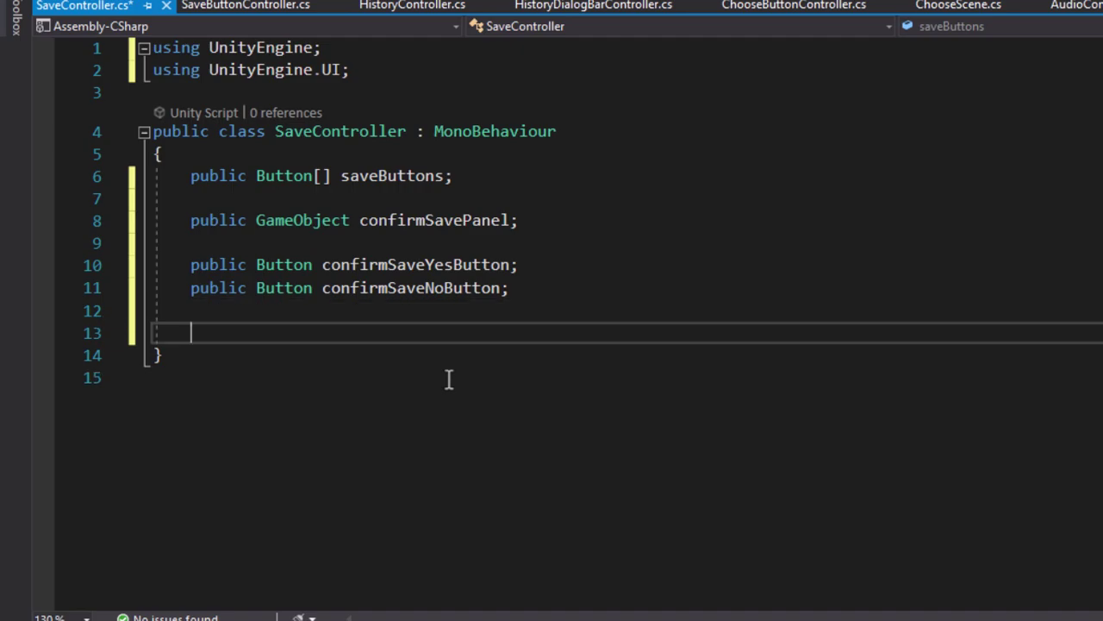
- Add a [SerializeField] GameController gameController field and begin a void OnEnable method
text([Ser)
key(Tab)
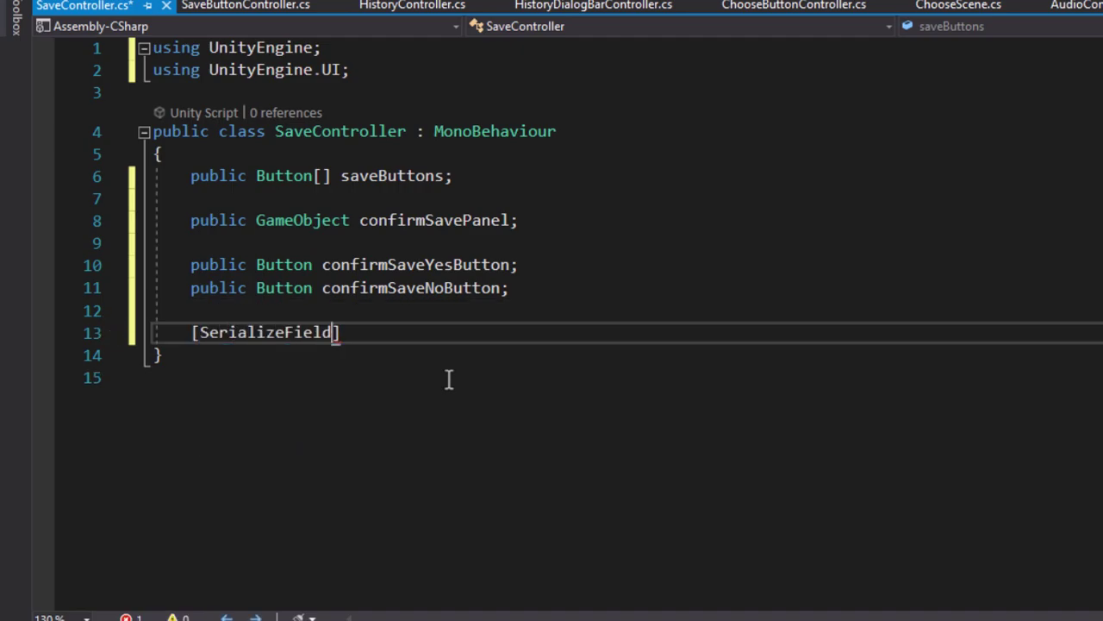
text(])
key(Return)
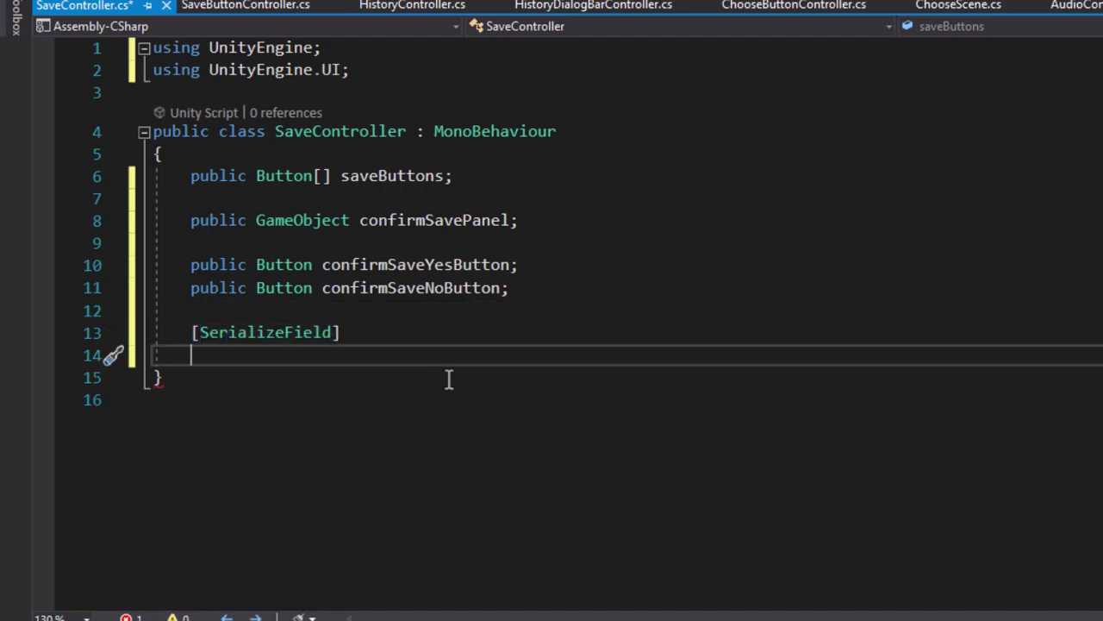
text(GameC)
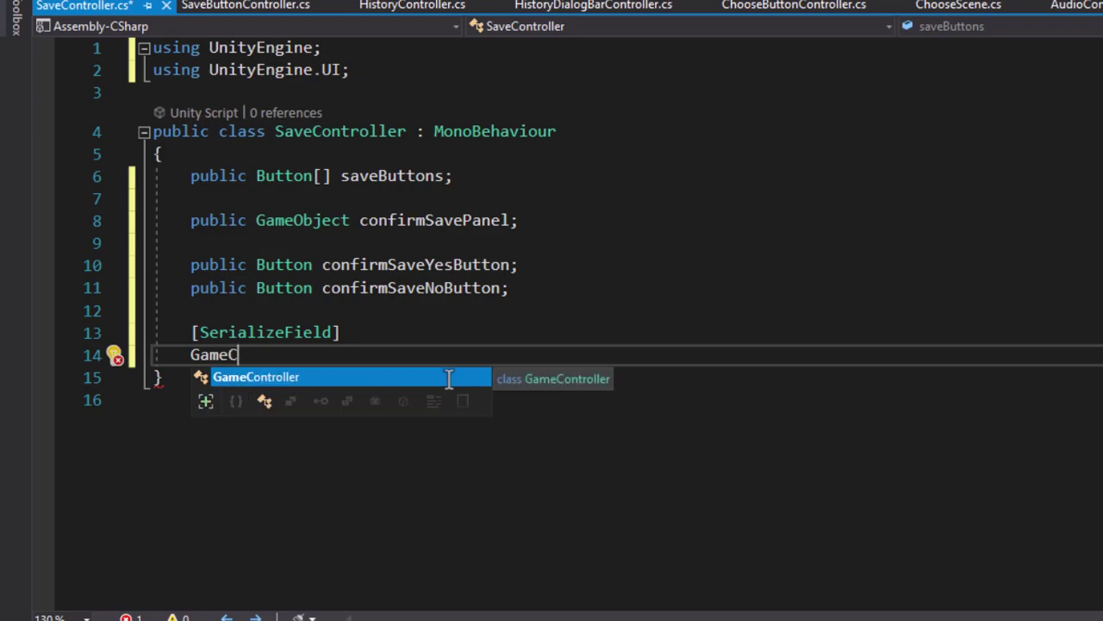
key(Tab)
text(game)
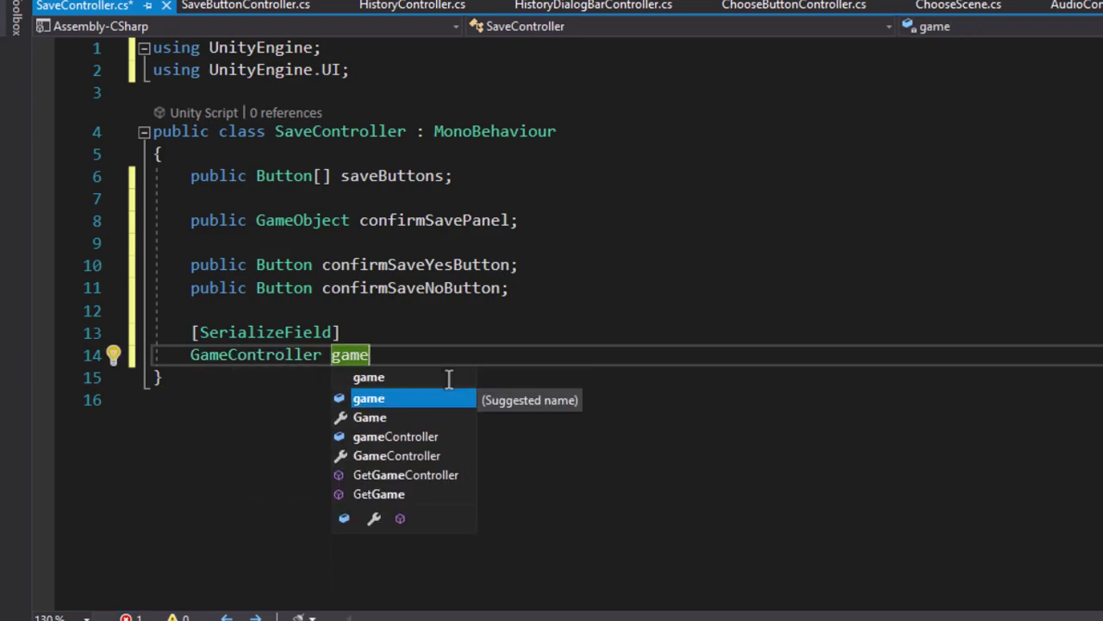
key(Down)
key(Down)
key(Tab)
text(;)
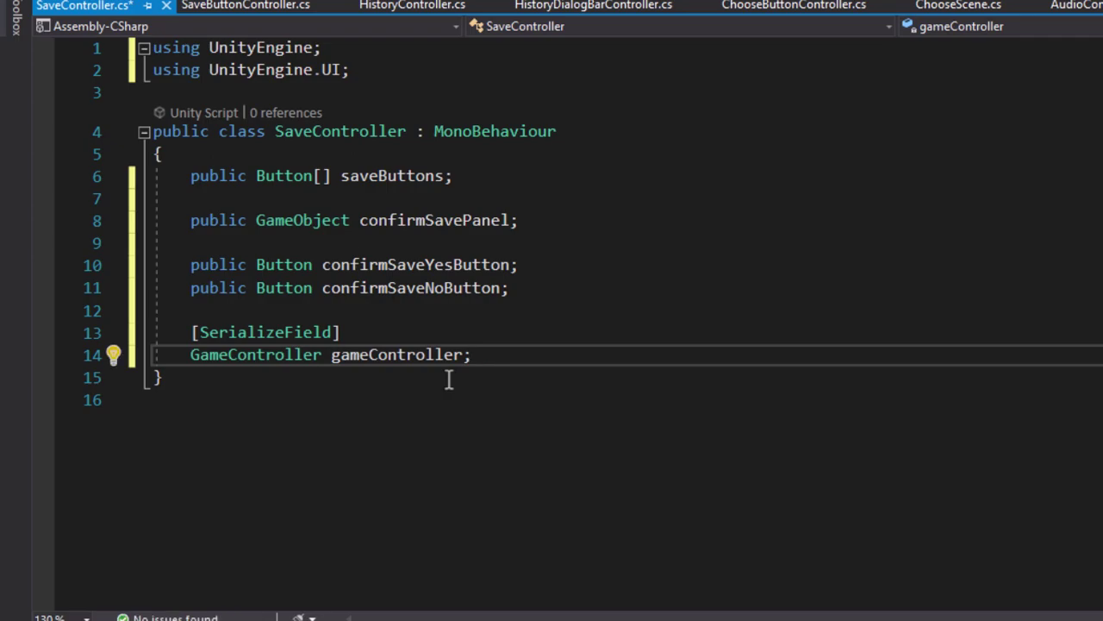
key(Return)
key(Return)
text(void )
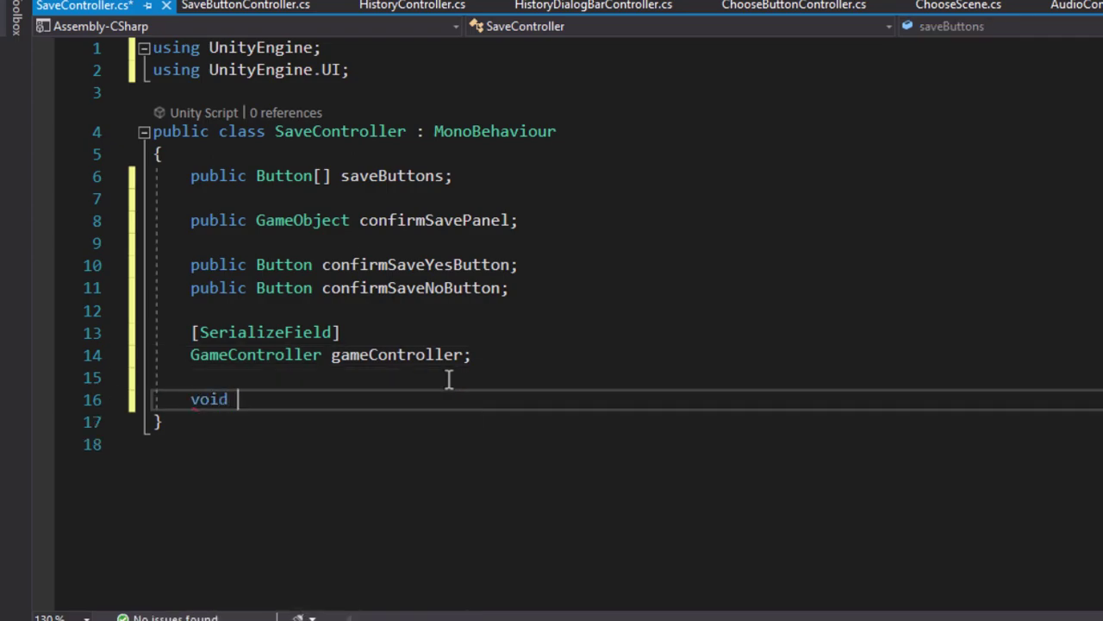
text(OnEn)
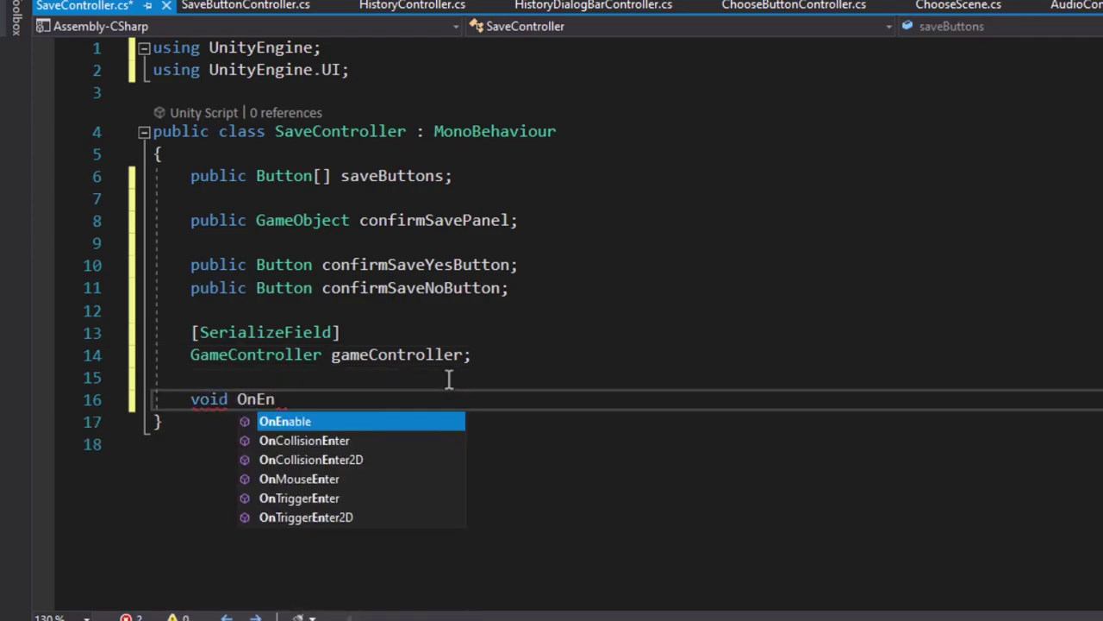
- Fill OnEnable with a for loop over saveButtons.Length calling gameController.GetDataSaveButton(i), then save
key(Tab)
text(for)
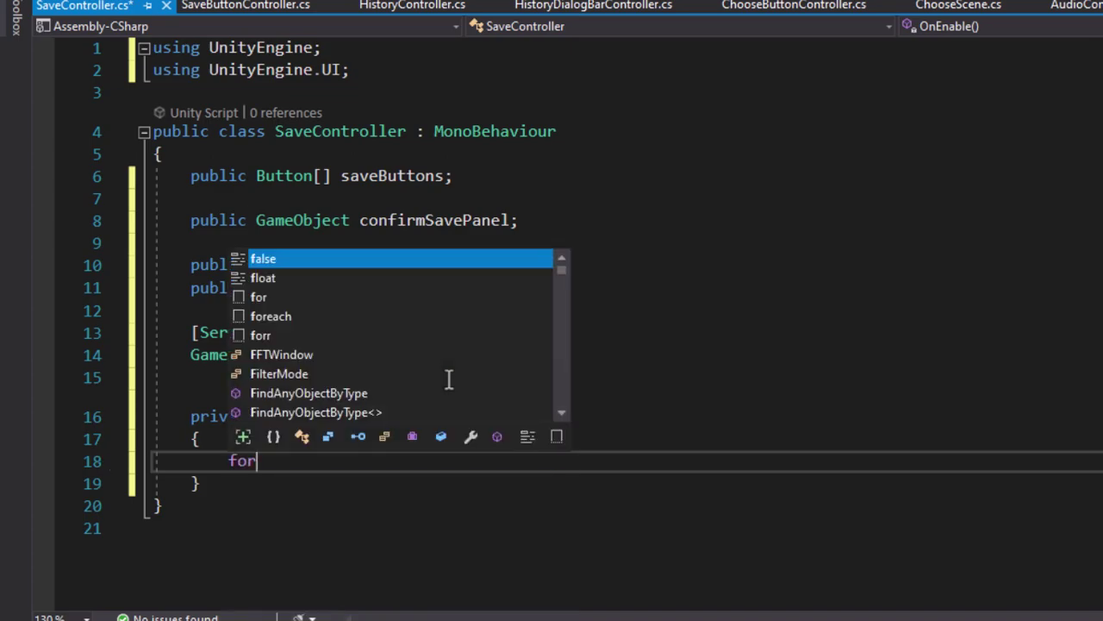
key(Tab)
key(Tab)
key(Tab)
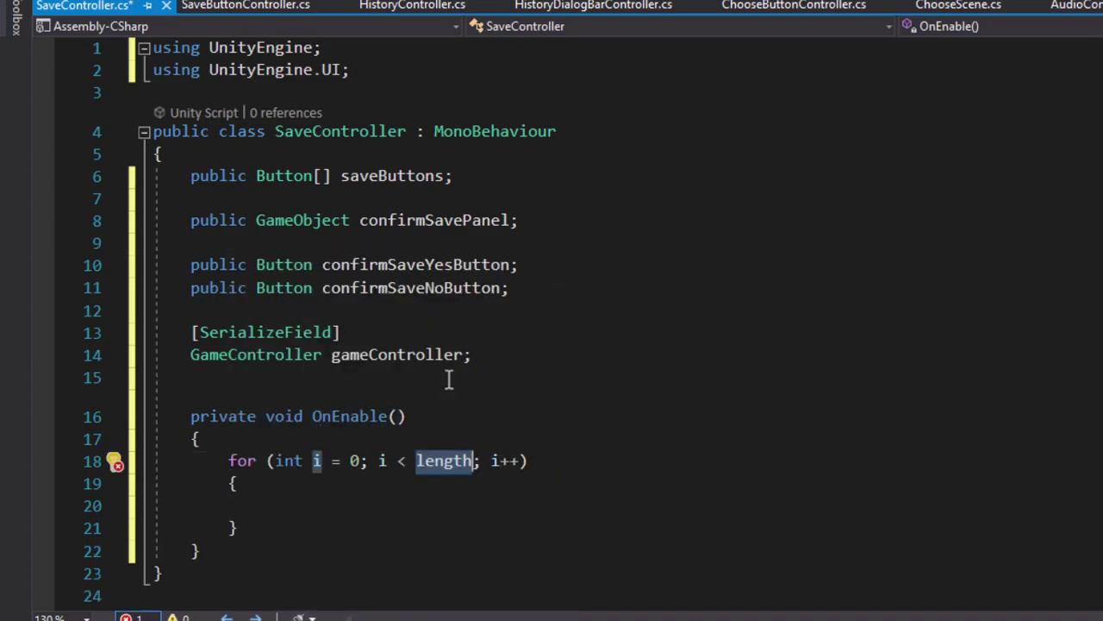
text(save)
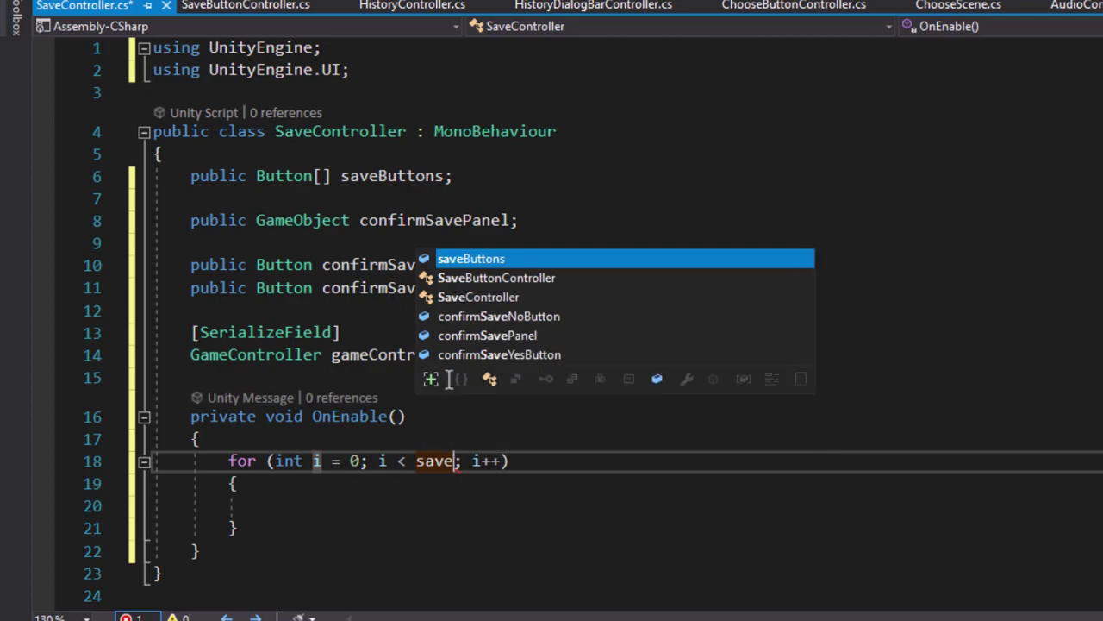
text(.L)
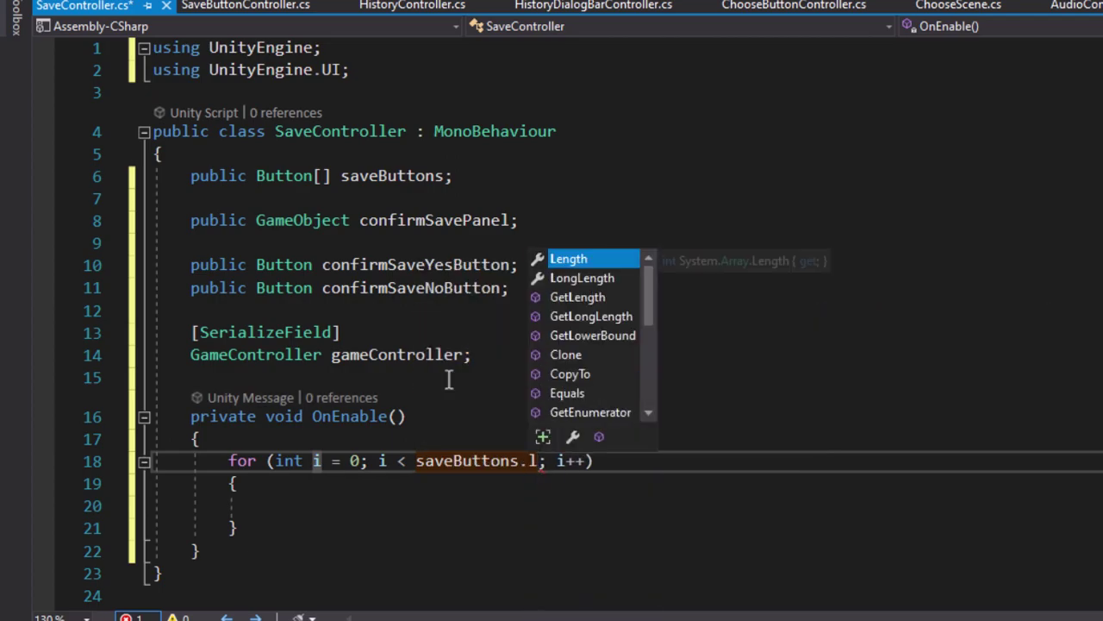
key(Tab)
key(Return)
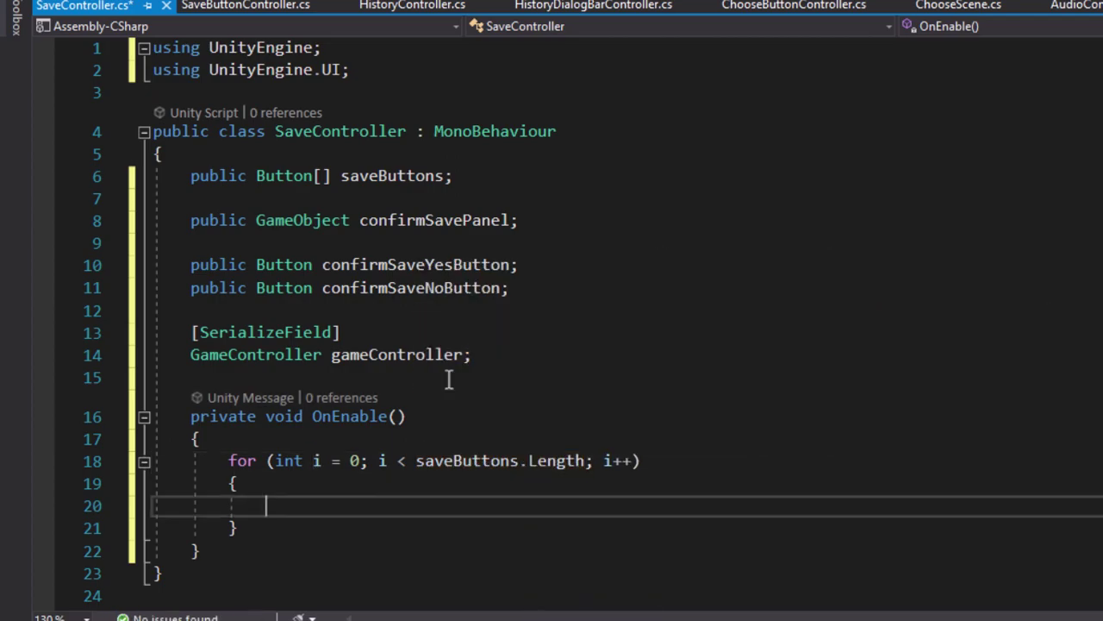
text(game)
key(Tab)
text(.)
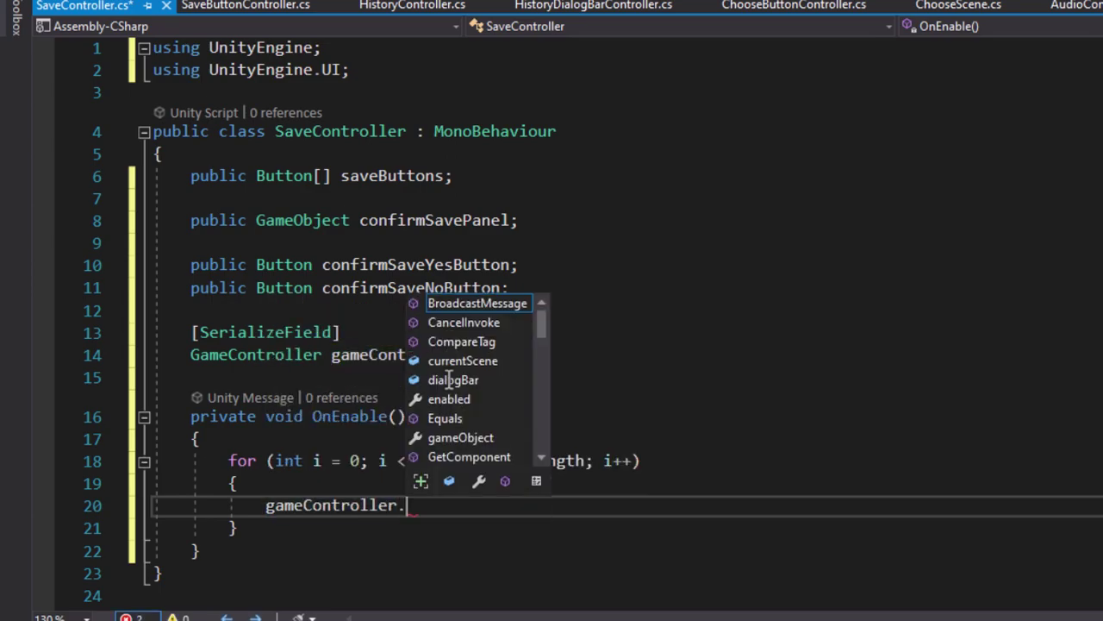
text(GetData)
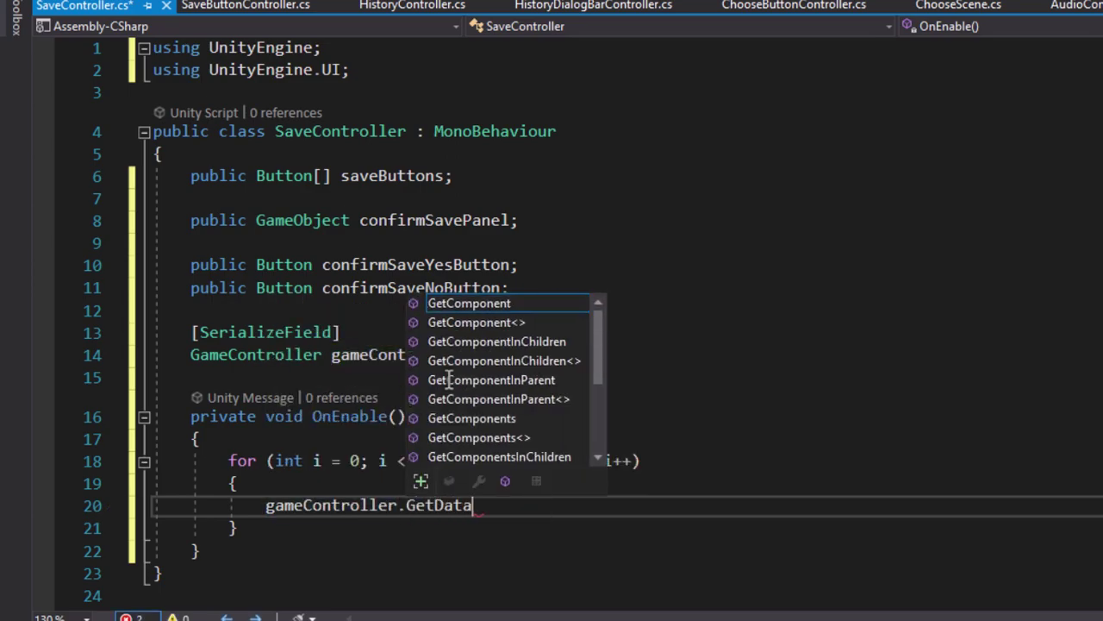
text(SaveButton)
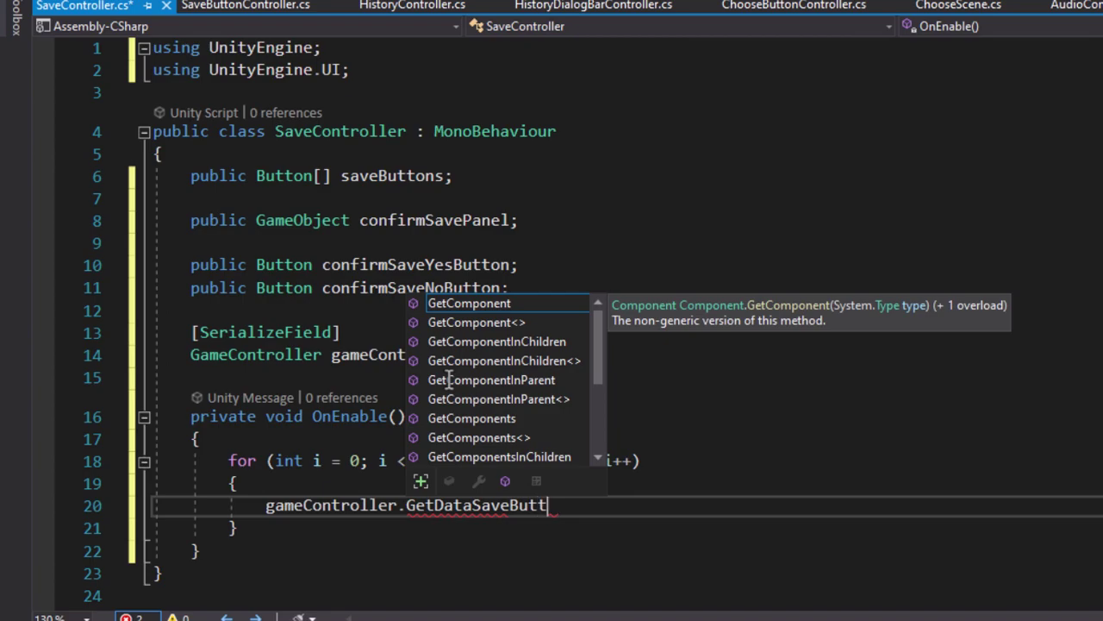
text((i)
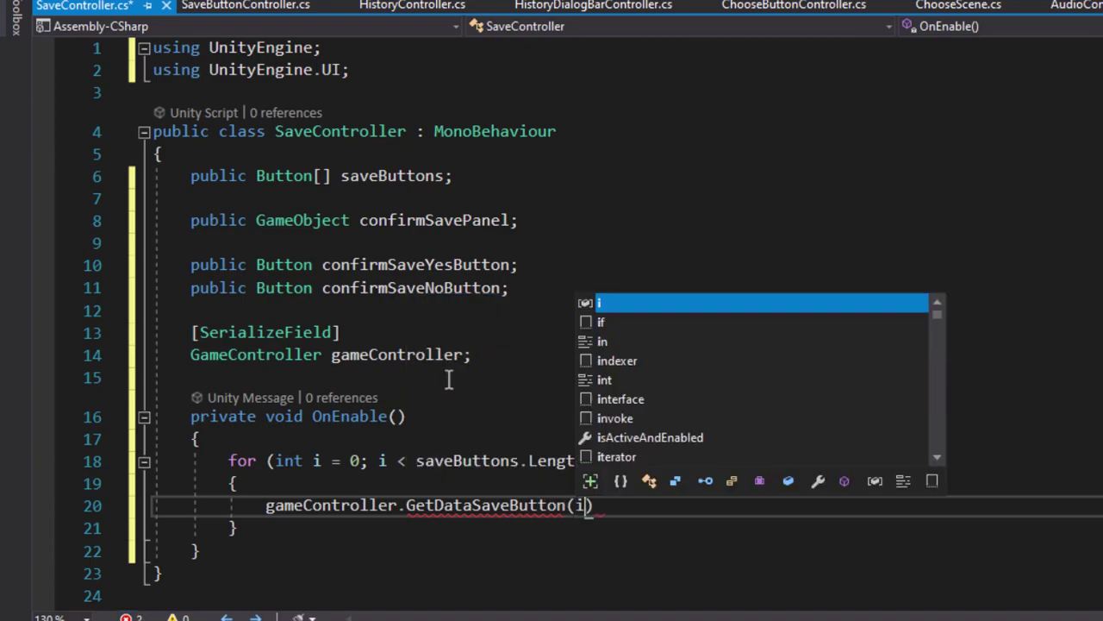
text();)
key(ctrl+s)
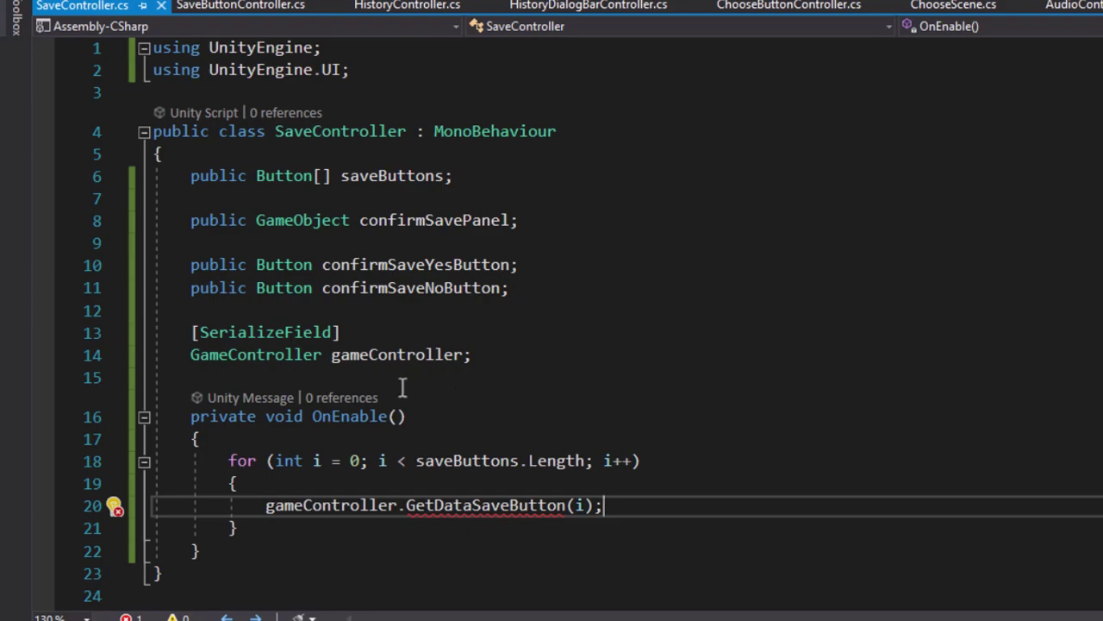
- Back in Unity, create a C# script named PlayerPrefsController in the Controller folder
key(alt+Tab)
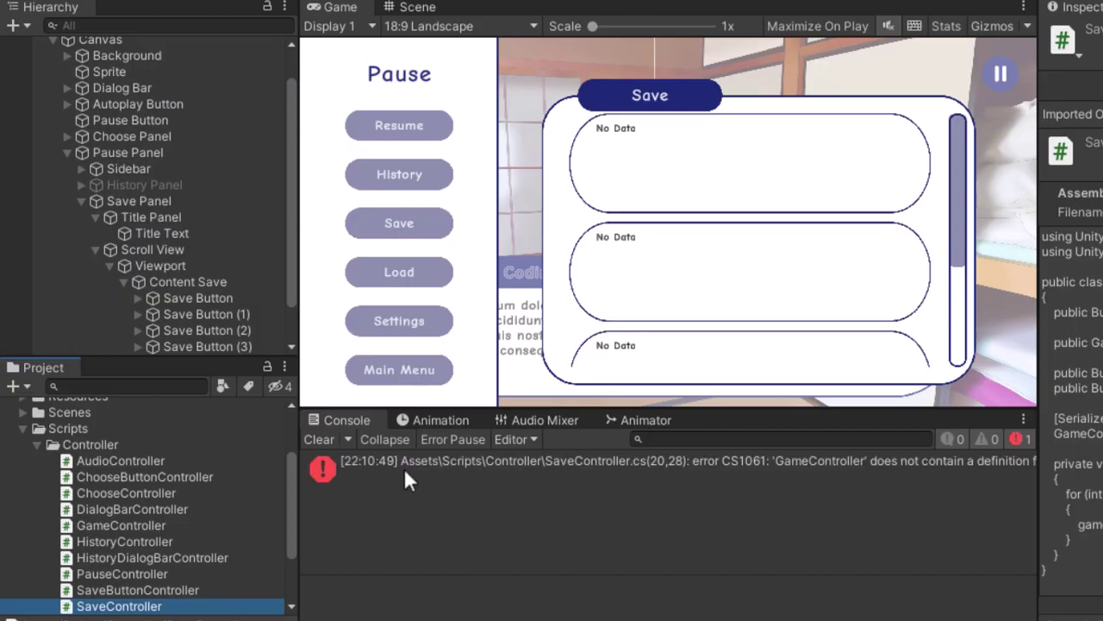
right_click(84, 442)
mouse_move(221, 129)
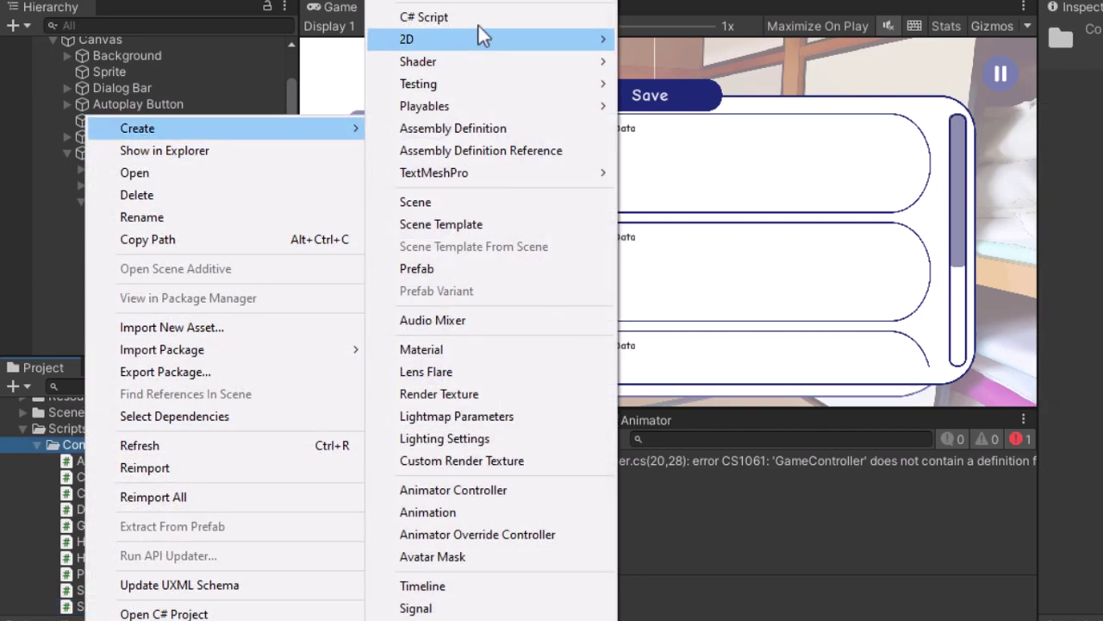
click(511, 21)
text(PlayerPrefsController)
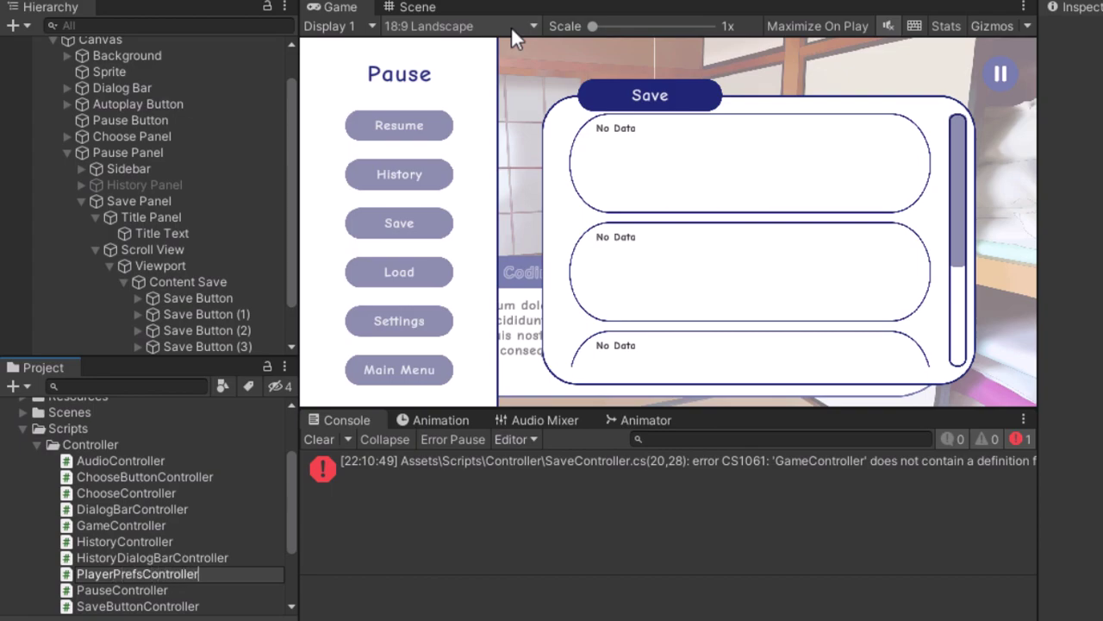
key(Return)
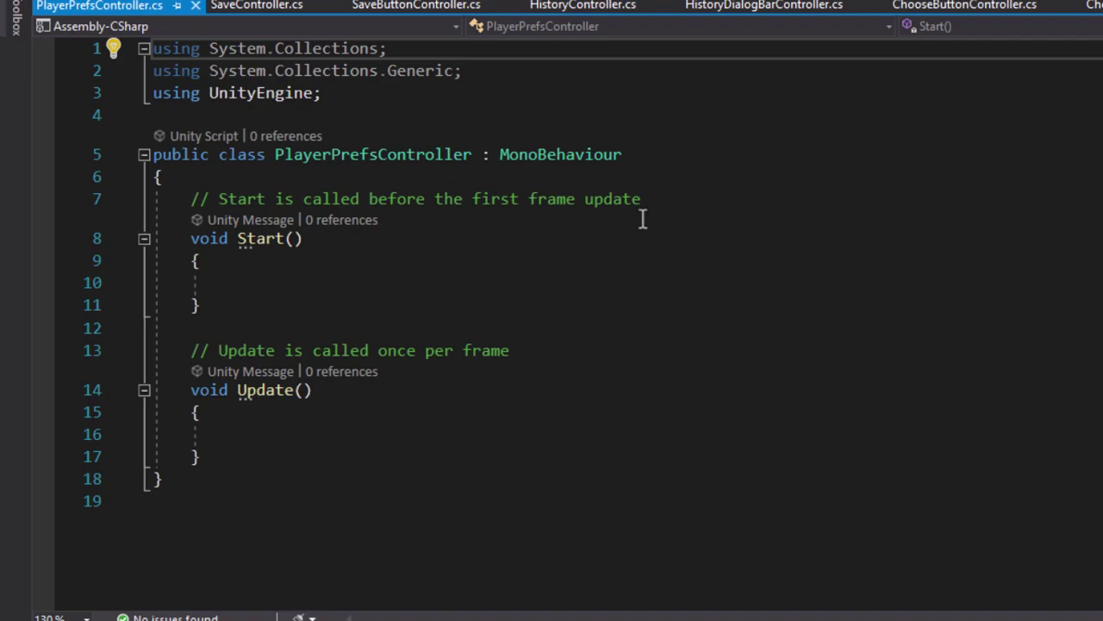
- Delete the unused collections usings and the default Start and Update methods
drag(463, 71, 153, 49)
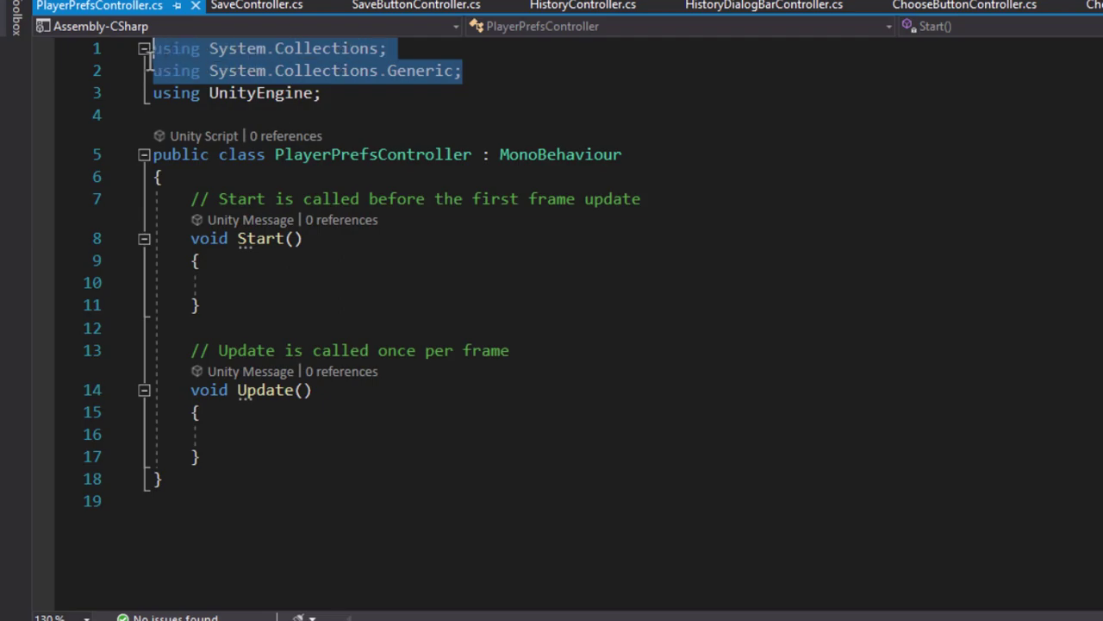
key(Delete)
drag(197, 154, 353, 412)
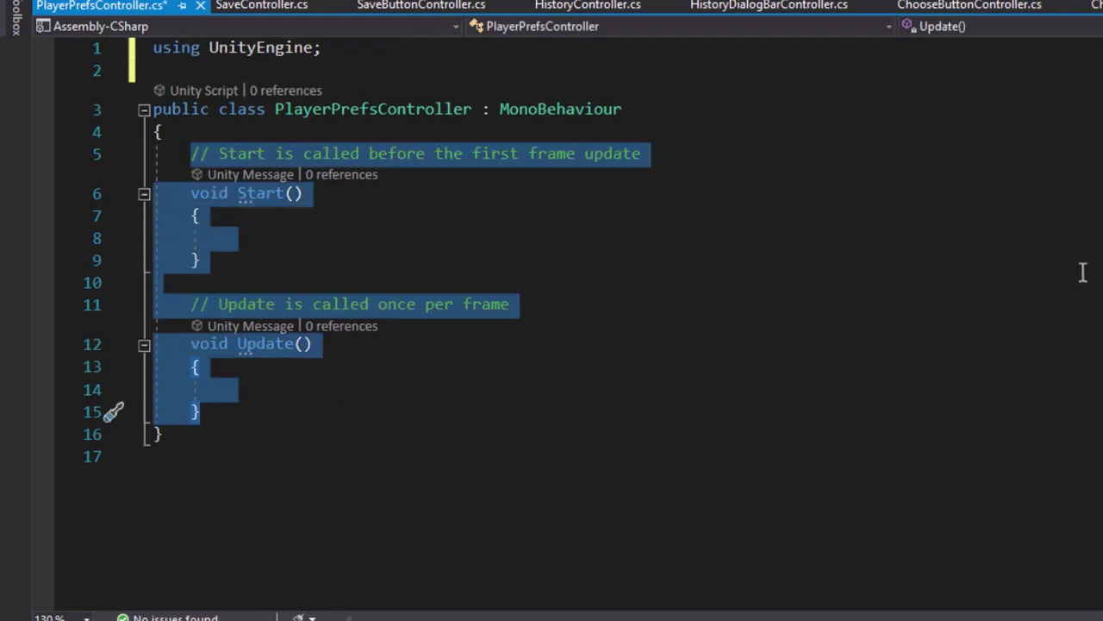
key(Delete)
- Open a #region Singleton holding public static PlayerPrefsController instance;
text(#)
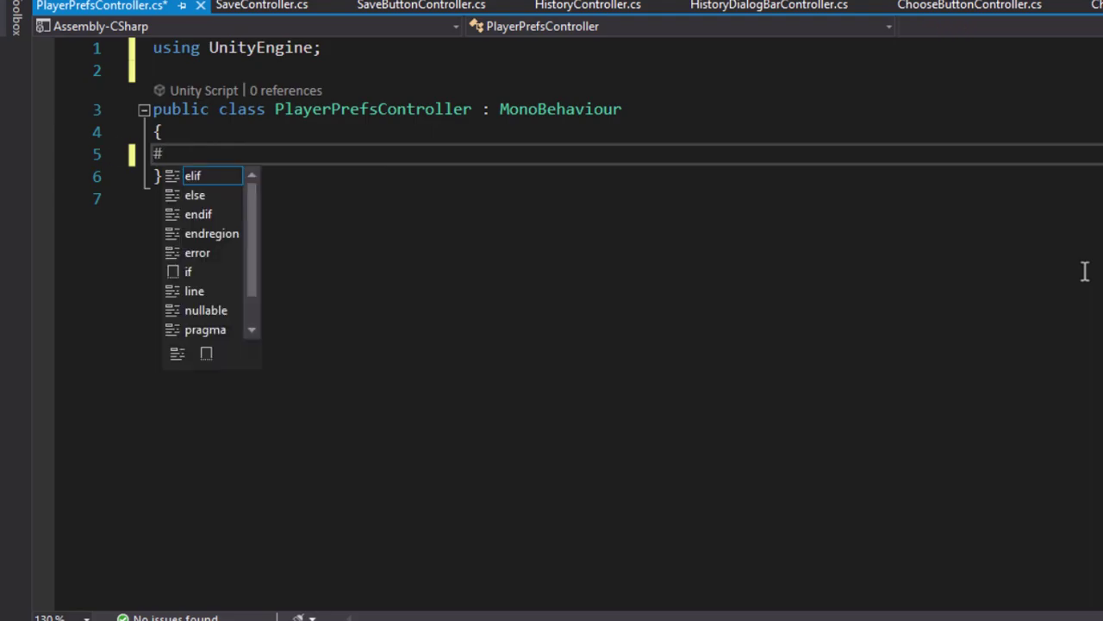
text(re)
key(Tab)
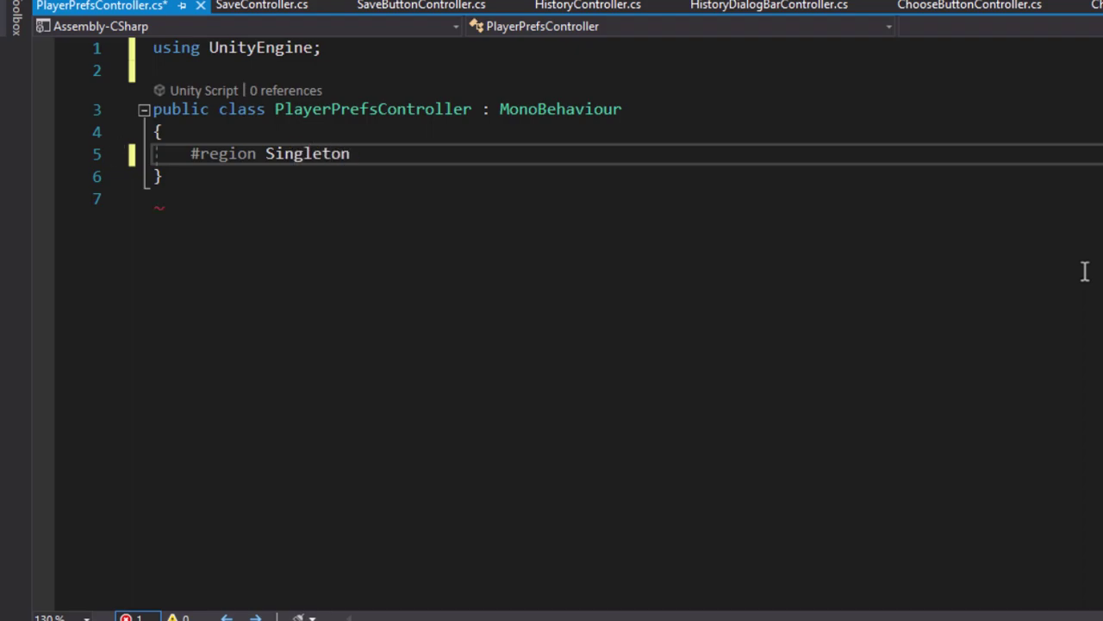
key(Return)
text(publ)
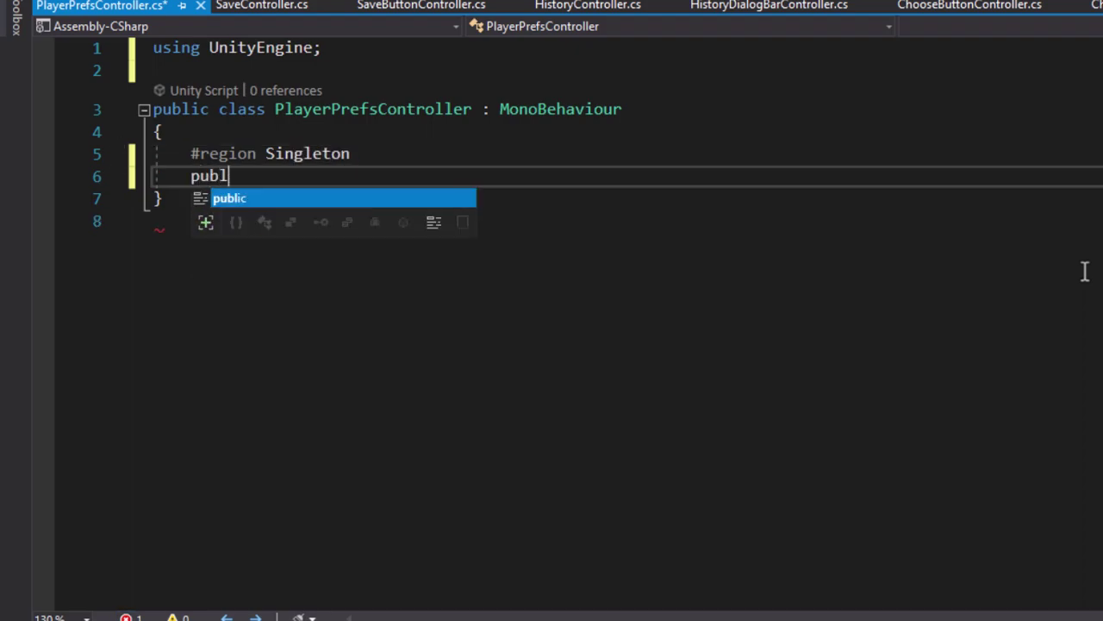
text(ic stat)
key(Tab)
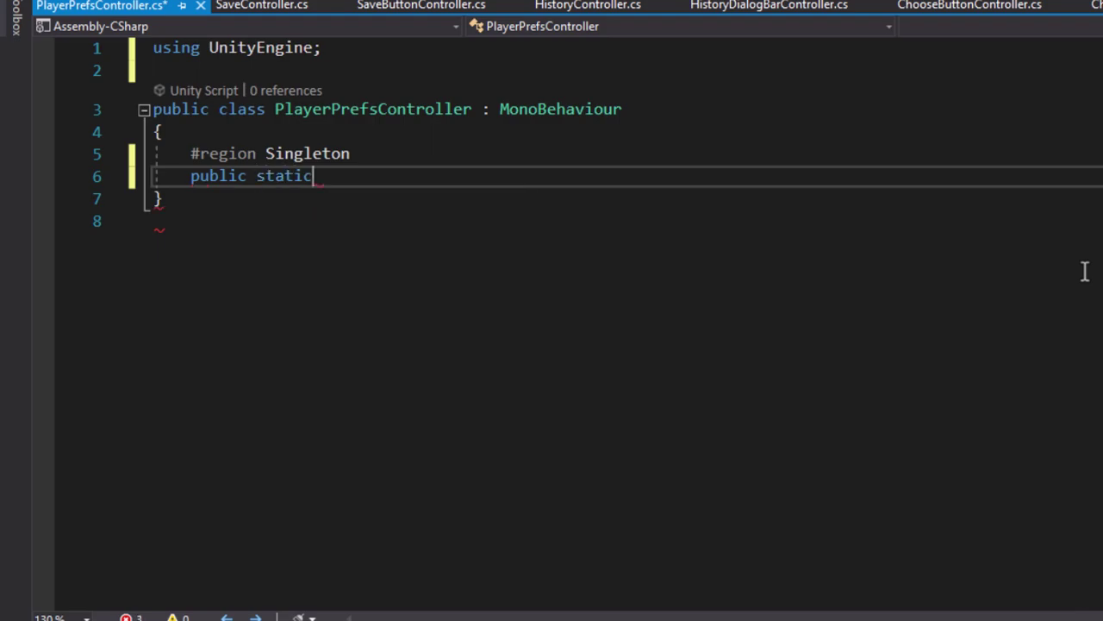
text( Pla)
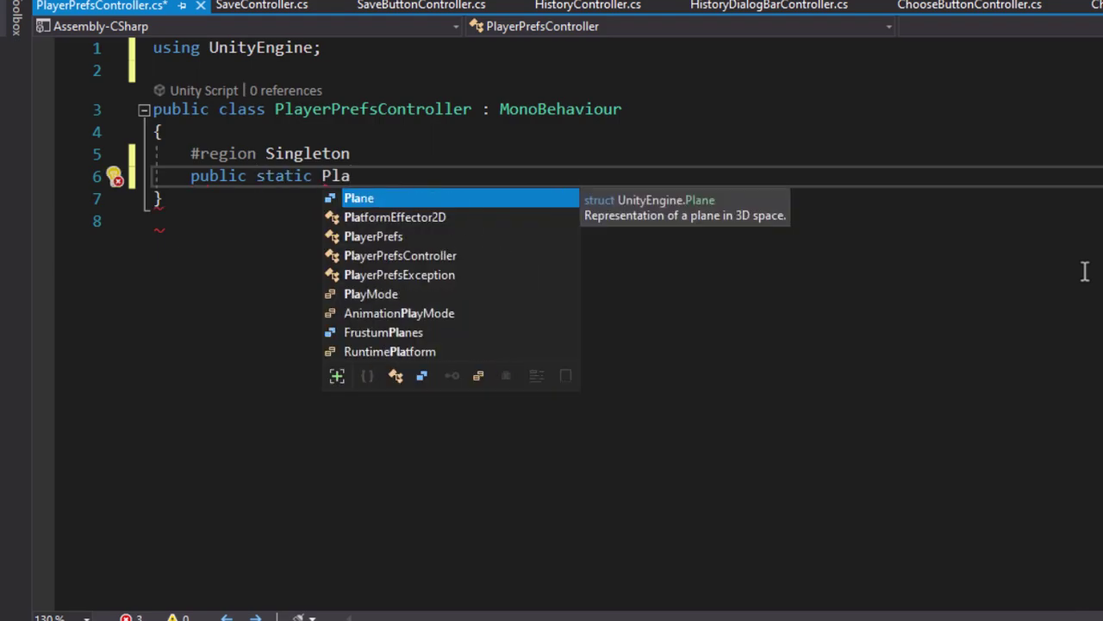
key(Down)
key(Down)
key(Down)
key(Tab)
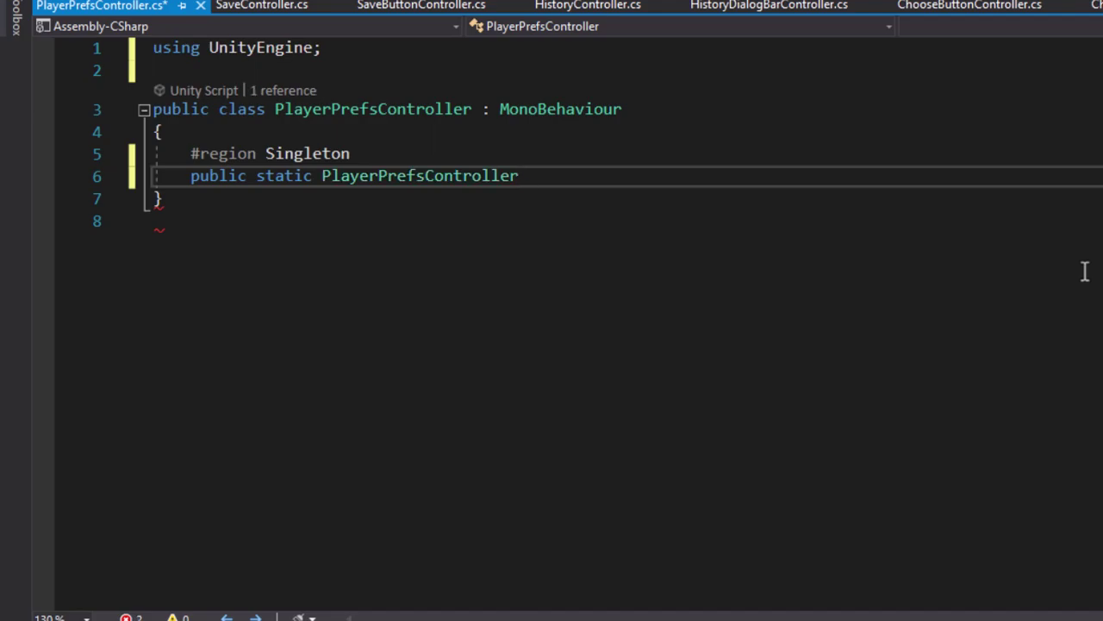
text(instanc)
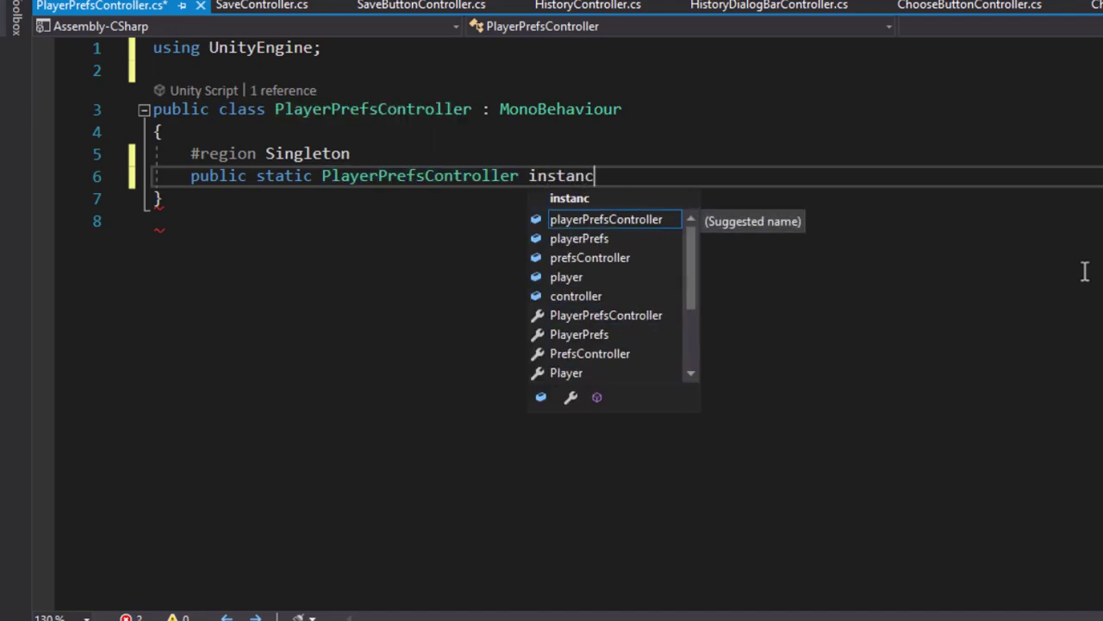
text(e;)
key(Return)
key(Return)
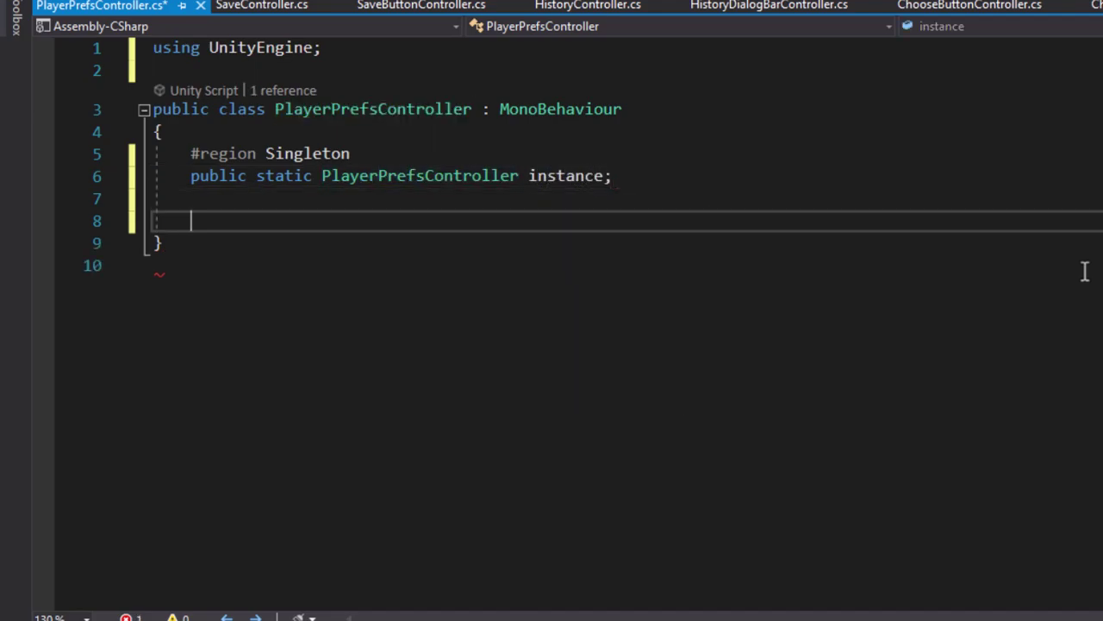
- Add an Awake method setting instance = this, then close the region with #endregion
text(void Awake)
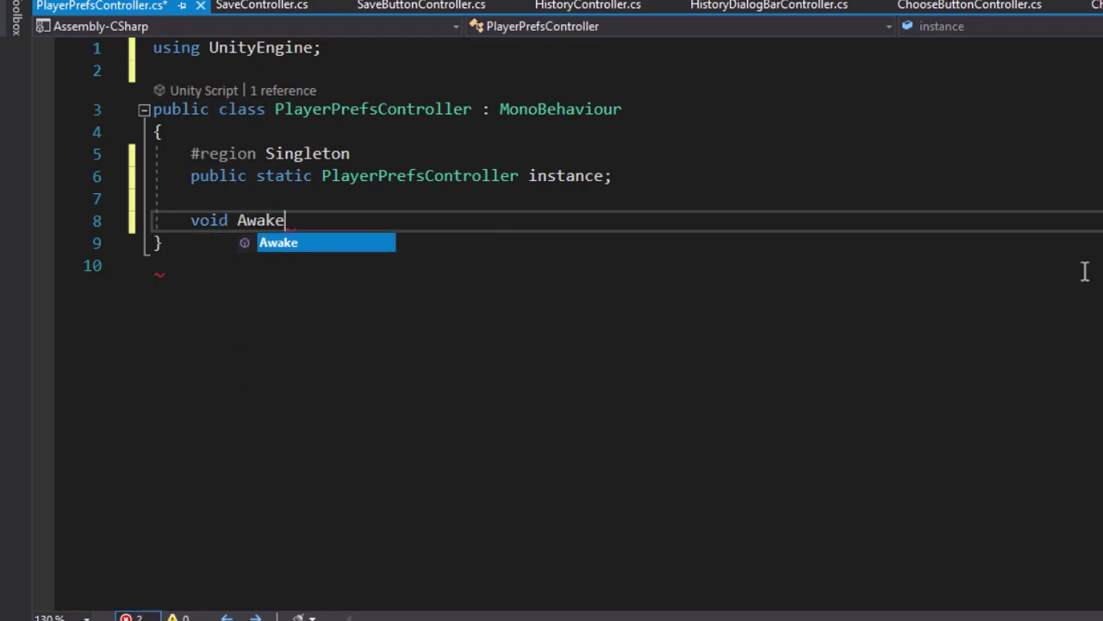
key(Tab)
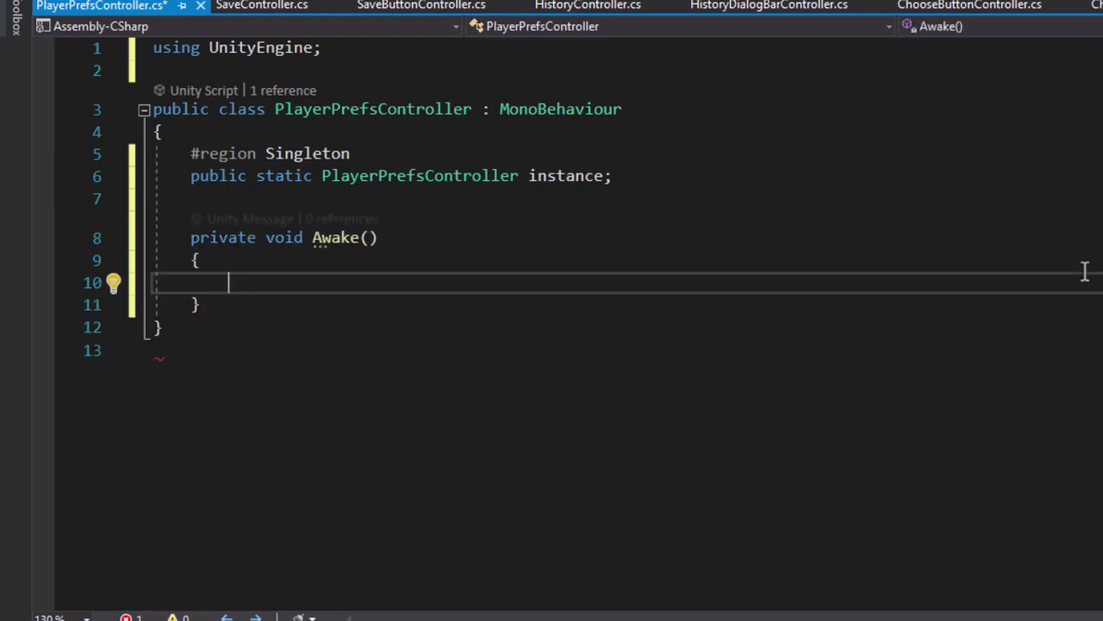
text(insta)
key(Tab)
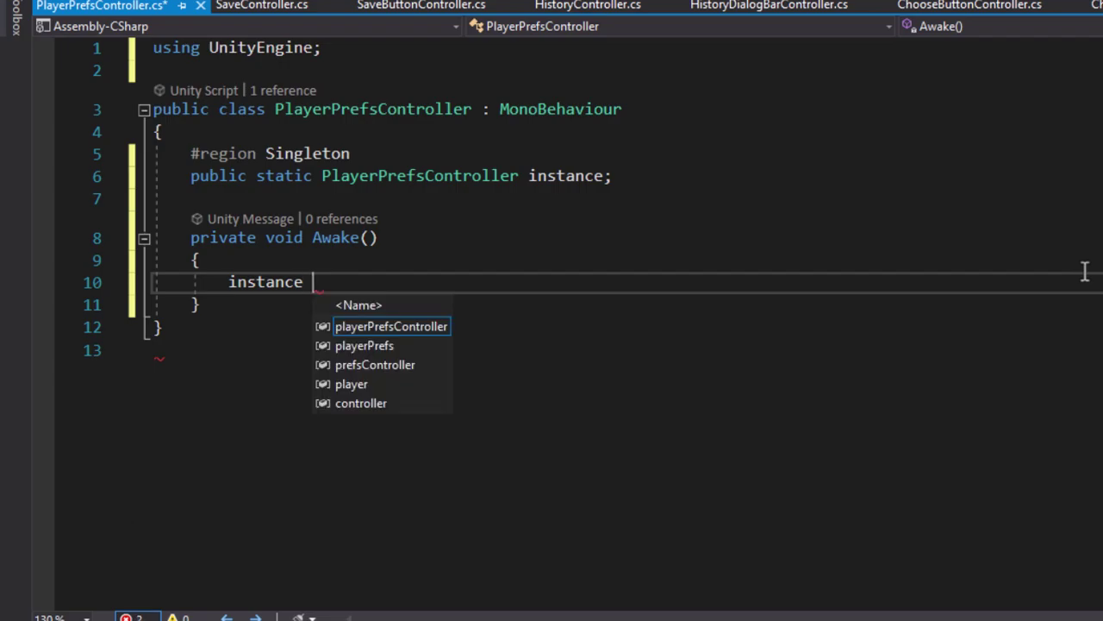
text(= this;)
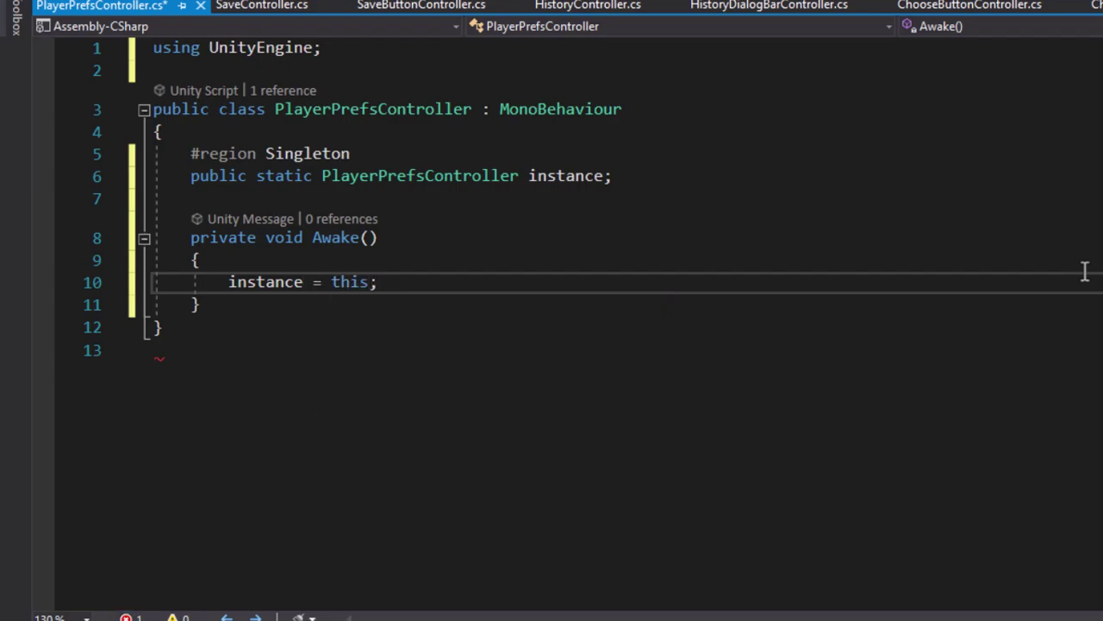
key(Down)
key(Return)
key(BackSpace)
text(#)
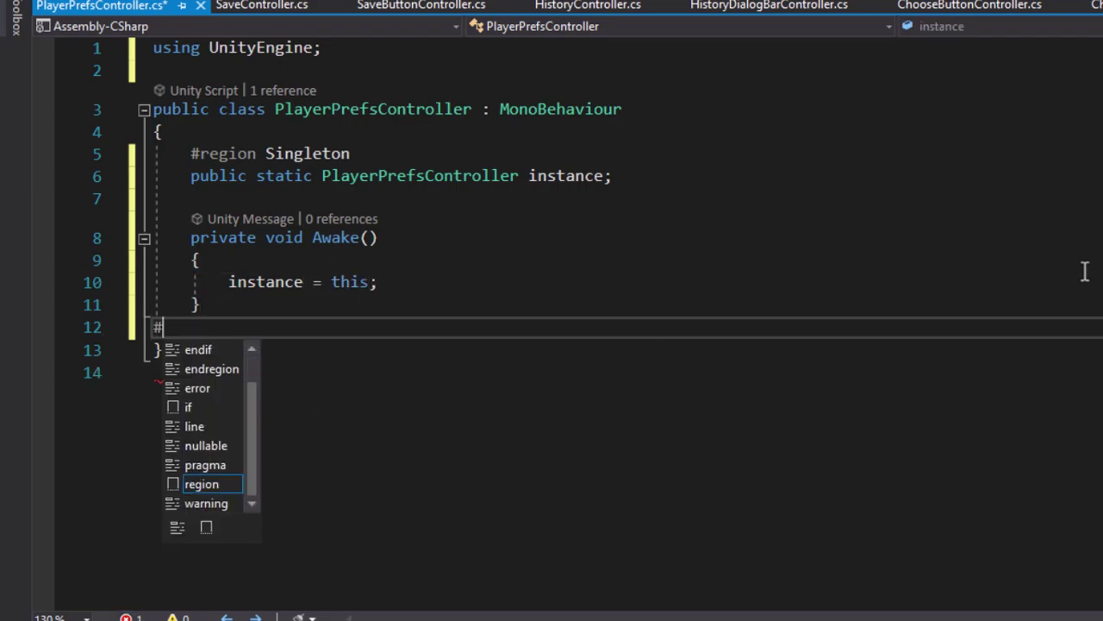
text(end)
key(Down)
key(Tab)
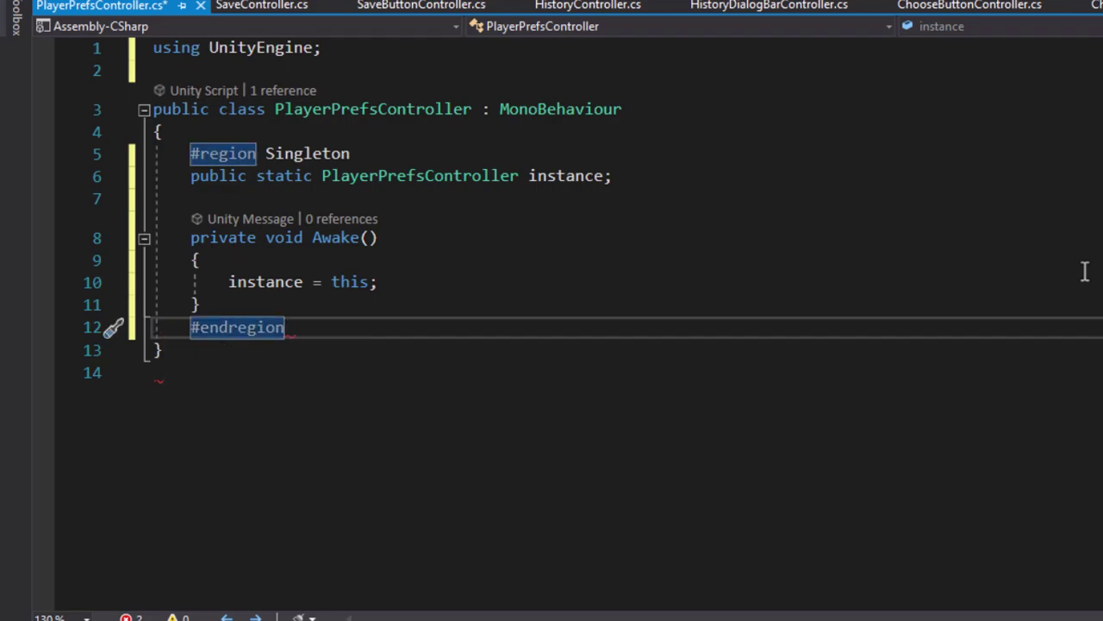
drag(153, 154, 347, 319)
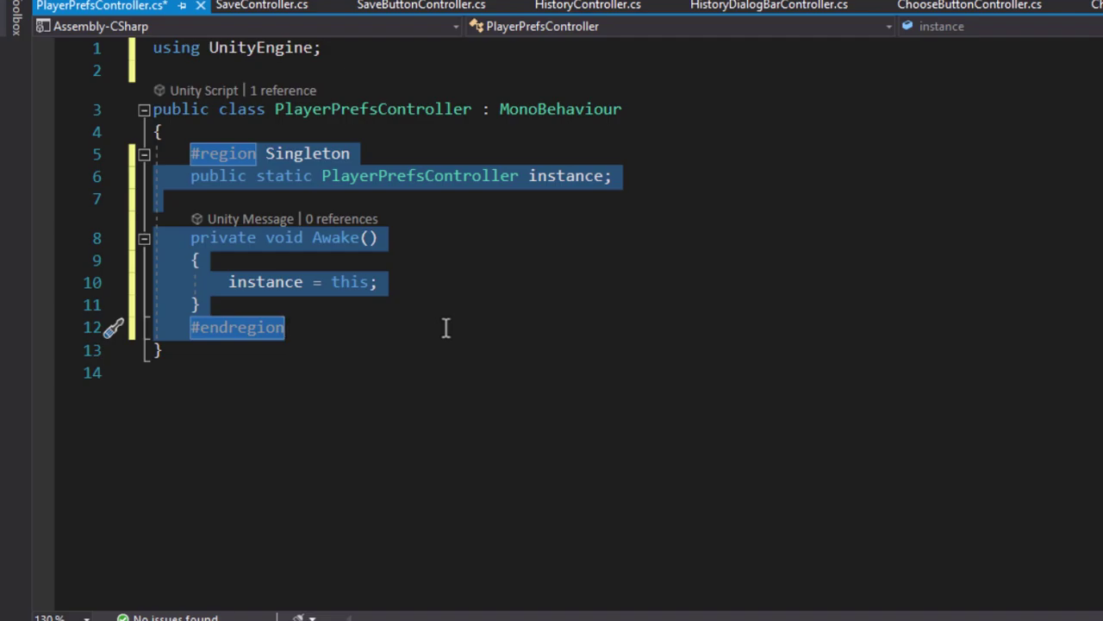
- Below the region, declare public static readonly string SAVE_GAME = "SavedGame";
click(446, 327)
key(Return)
text(\)
key(Return)
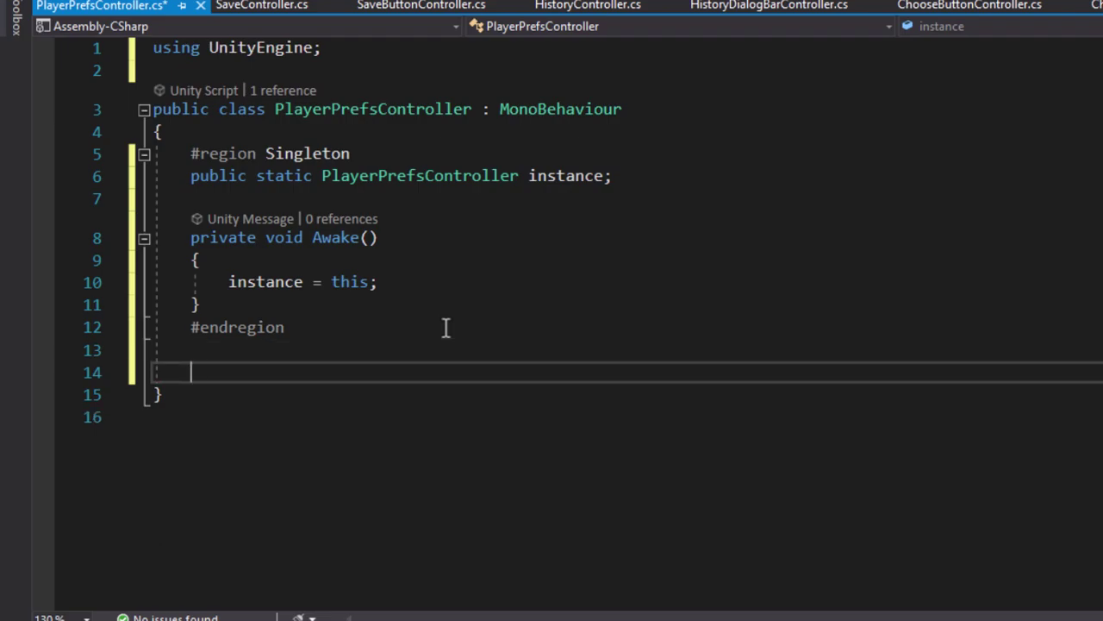
text(p)
text(ublic stat)
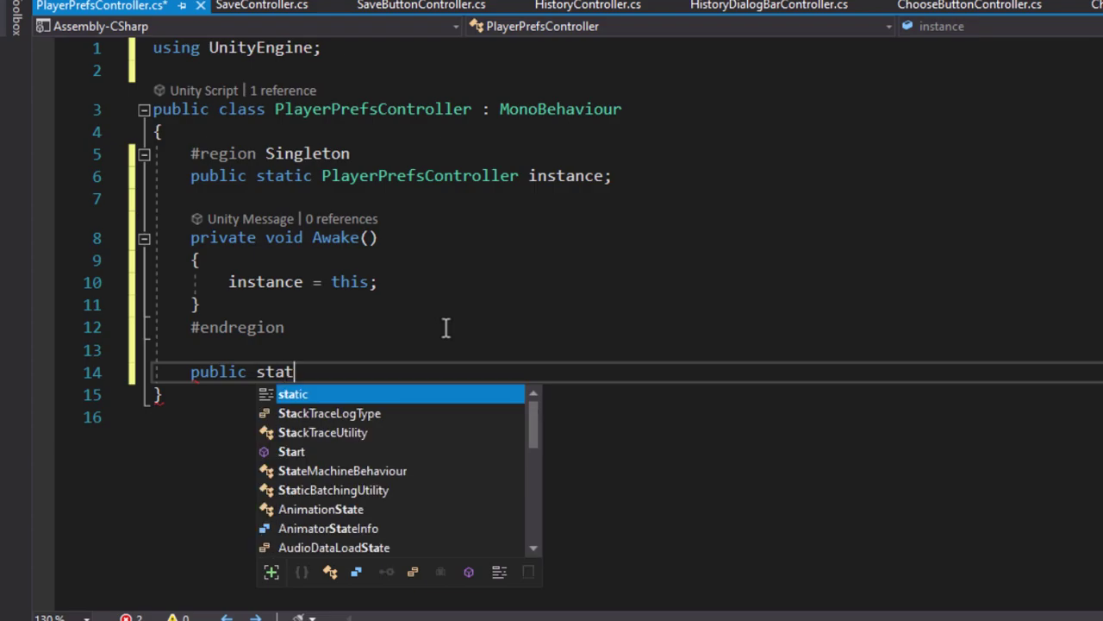
text(ic read)
key(Tab)
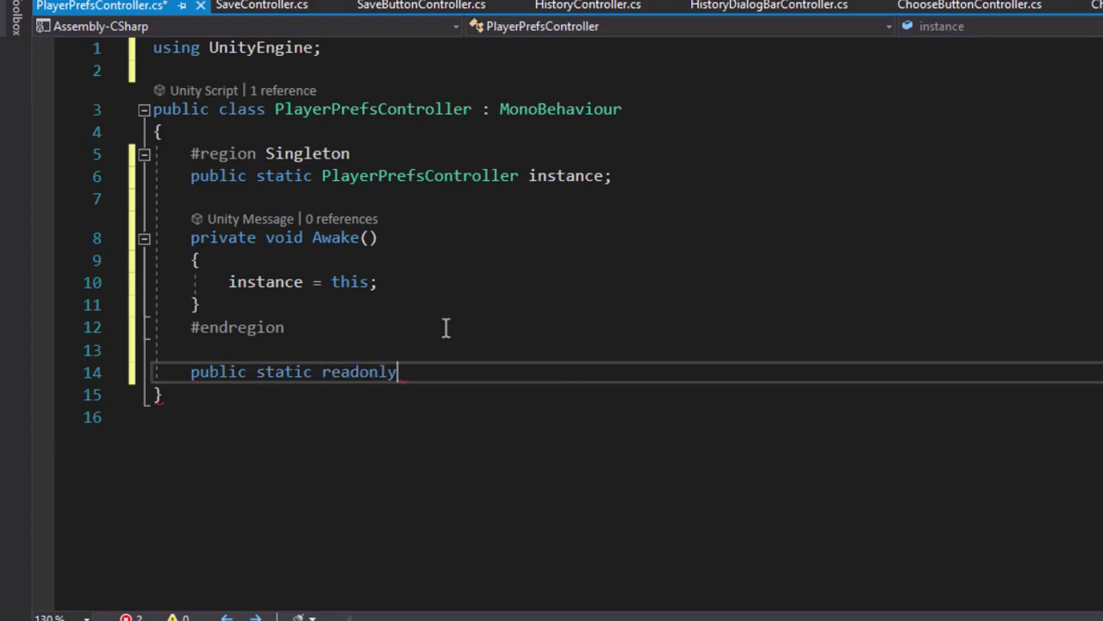
text(sr)
key(BackSpace)
text(t)
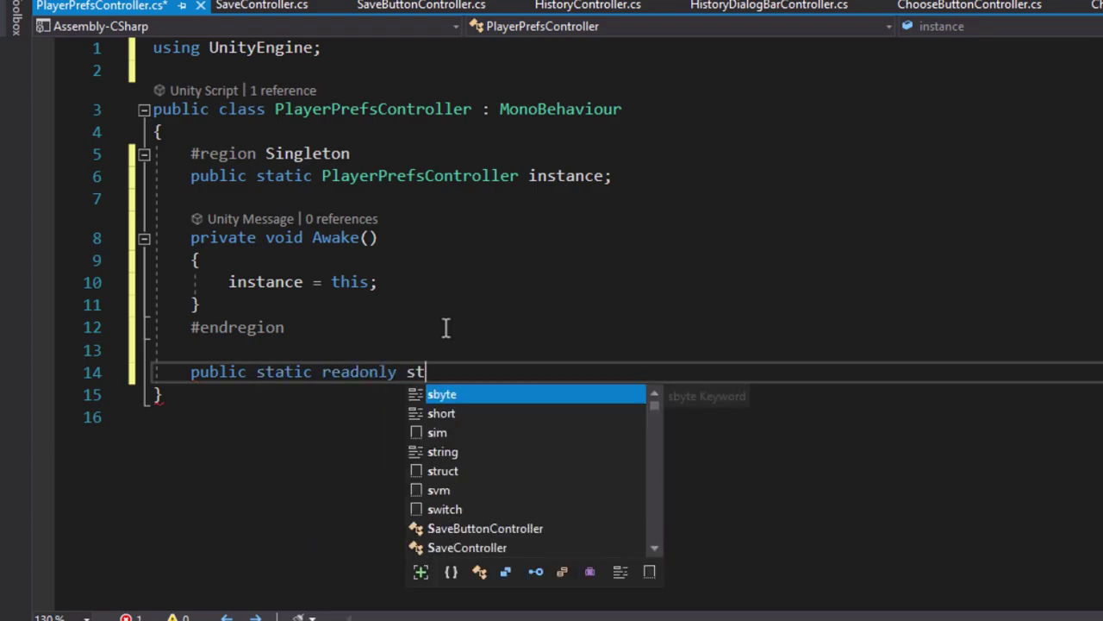
text(ring S)
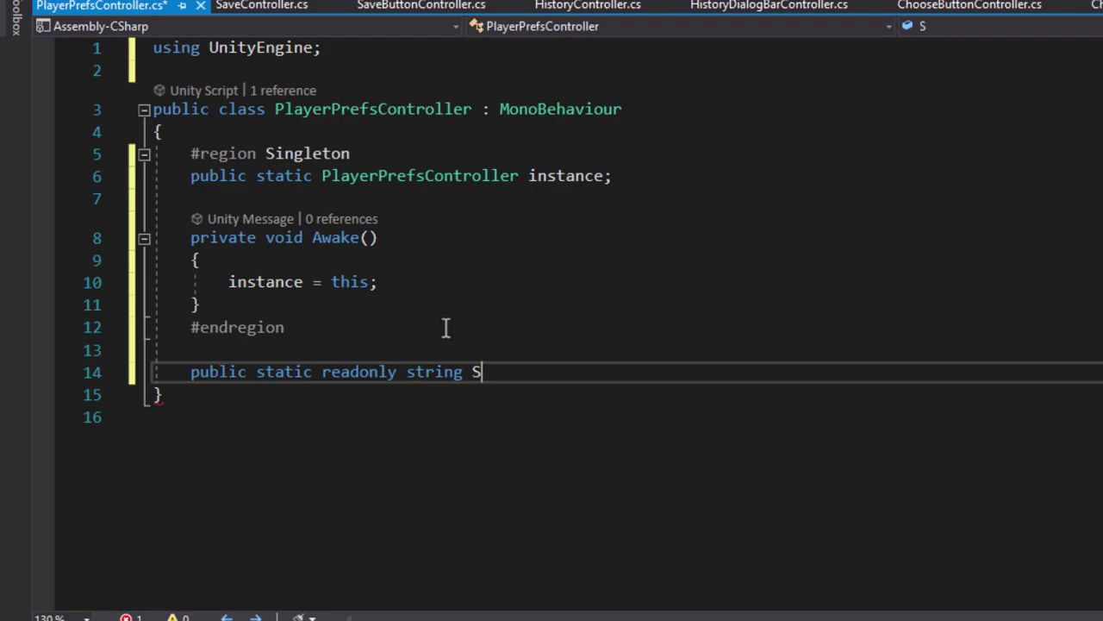
text(AVE_GAME = ")
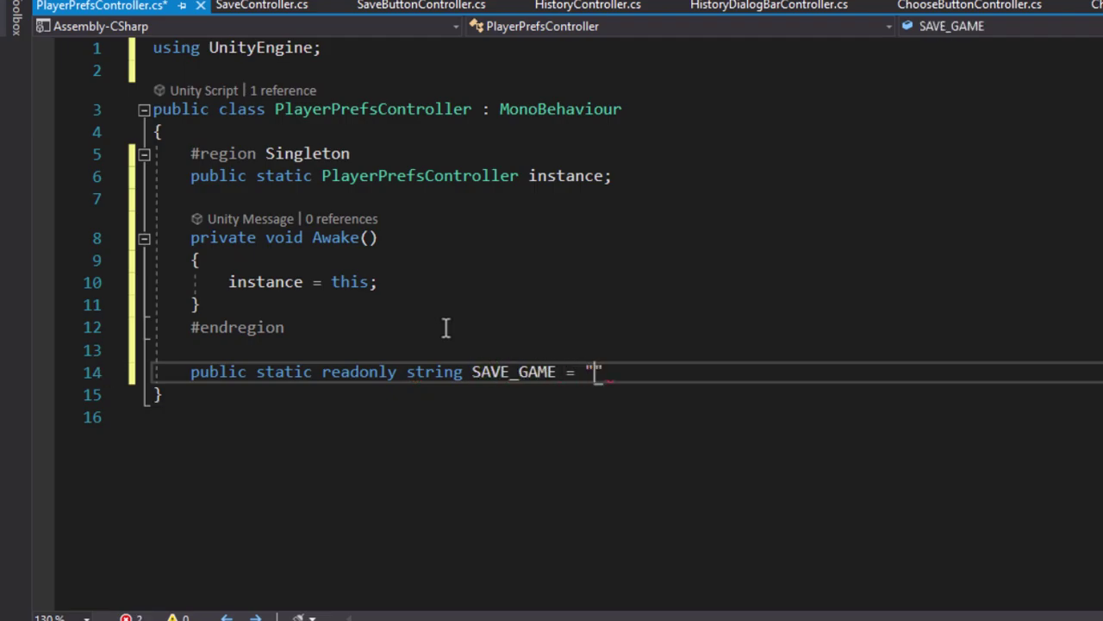
text(Saved)
text(Game";)
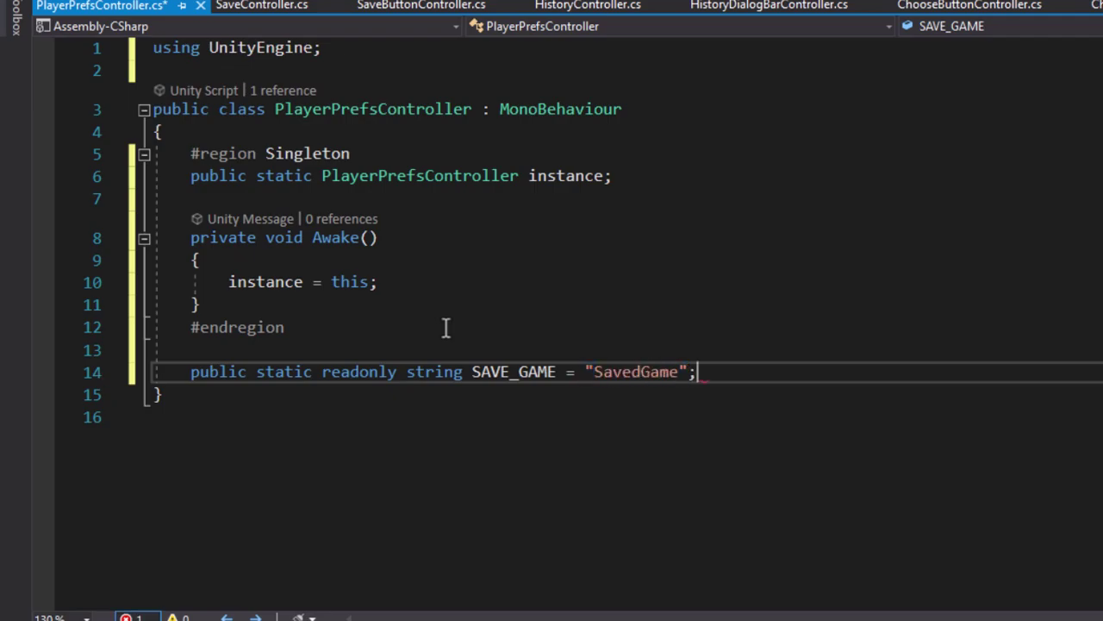
key(Return)
key(Return)
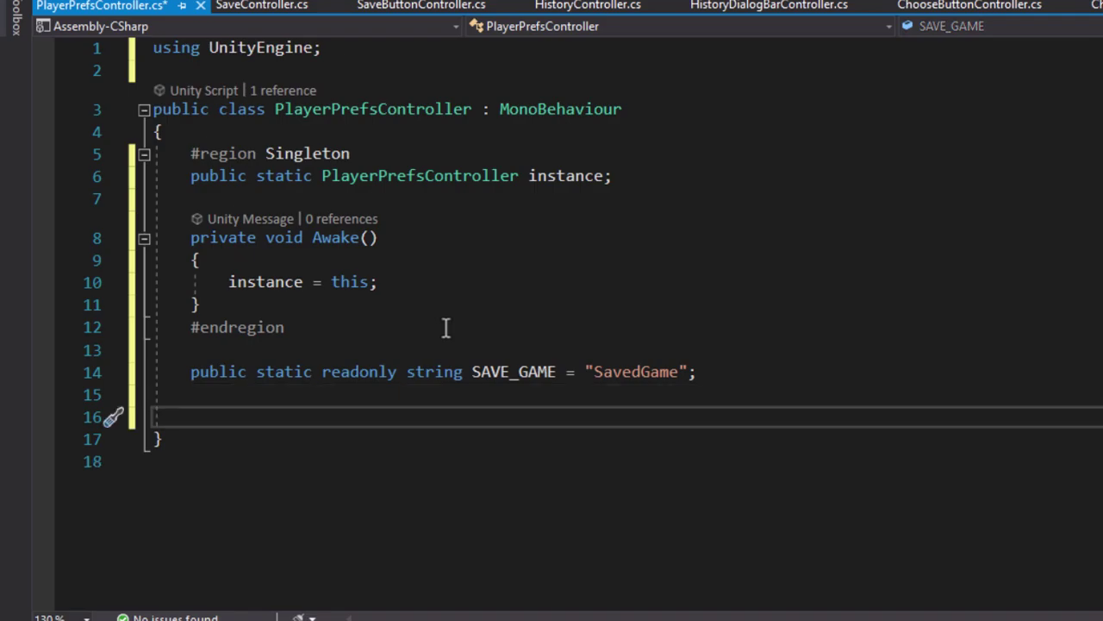
- Declare public void SaveGame(int slot, SaveData data) with an opening brace for its body
text(public v)
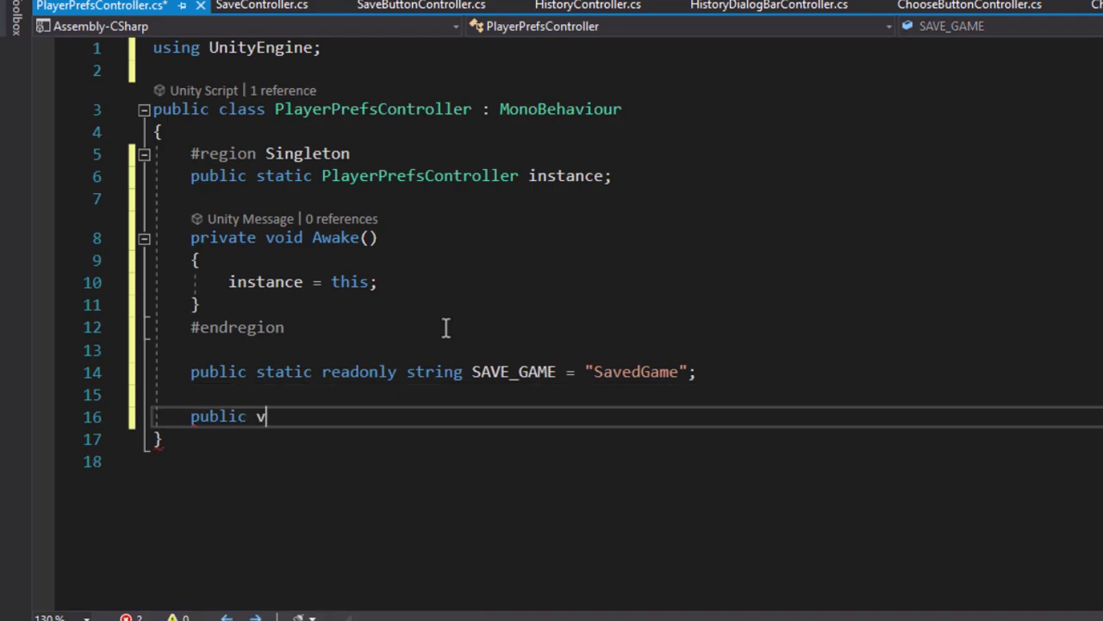
text(oid SaveG)
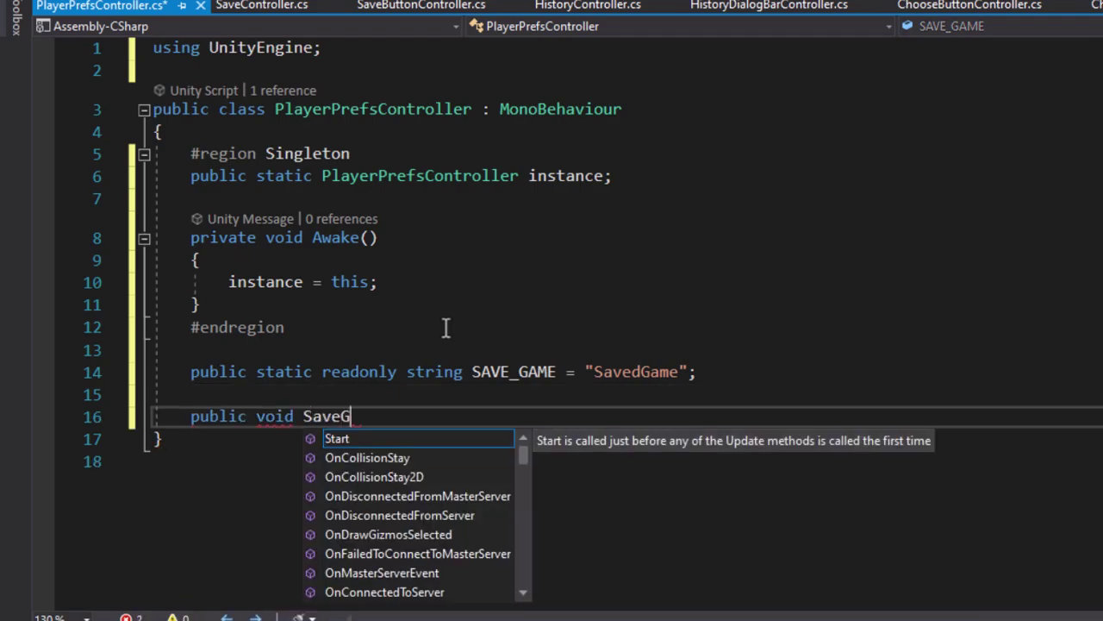
text((in)
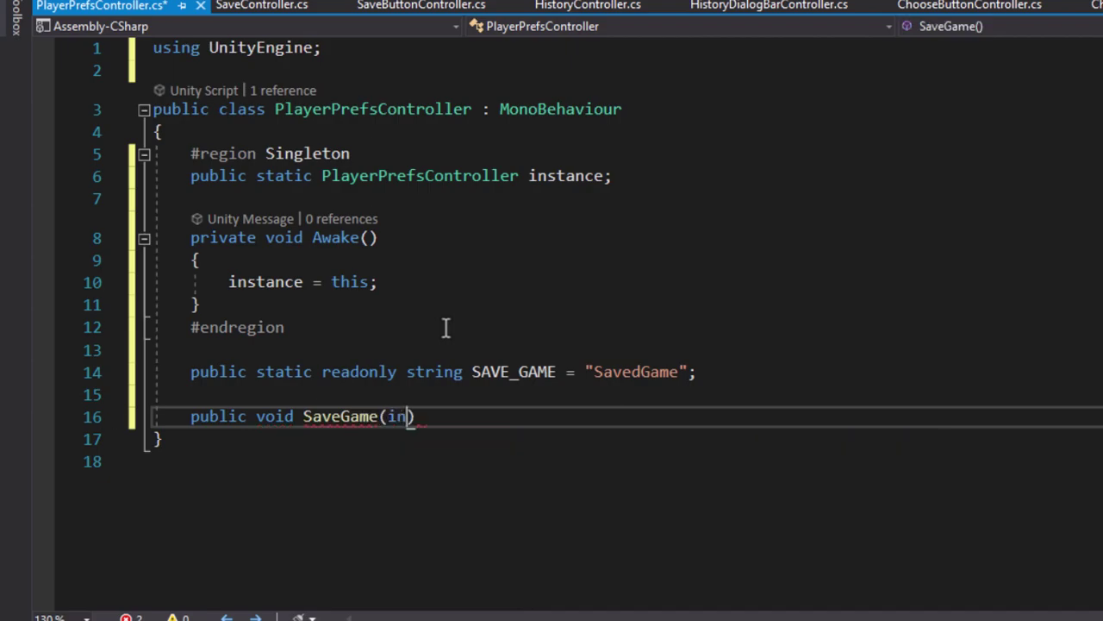
text(t slot)
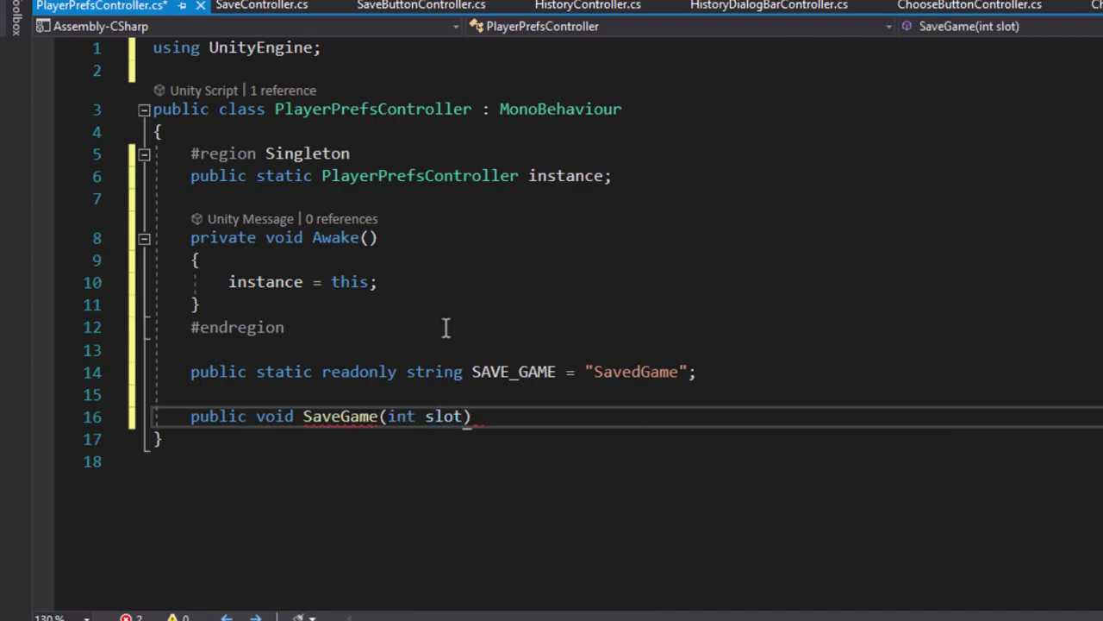
text(, )
text(S)
text(AVE)
key(BackSpace)
key(BackSpace)
key(BackSpace)
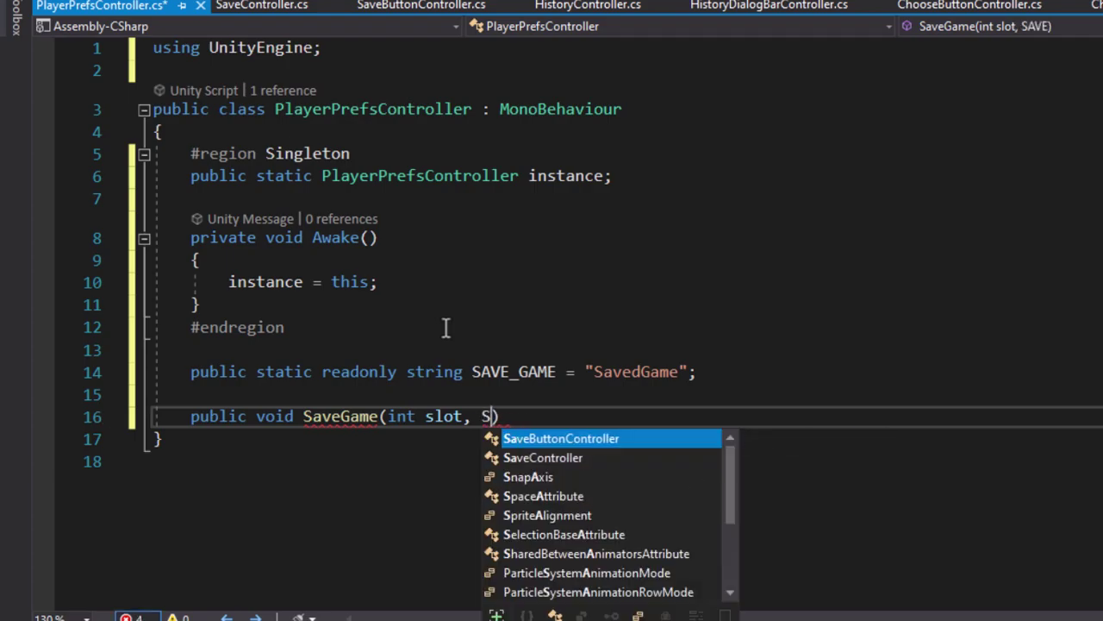
key(BackSpace)
text(SaveD)
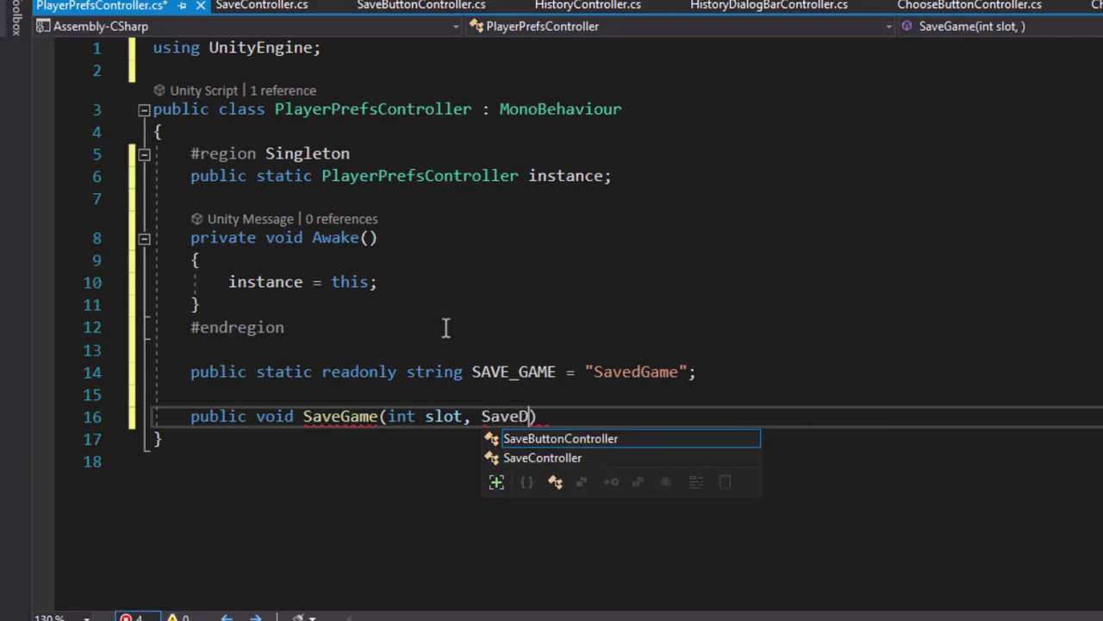
text(ata)
key(Escape)
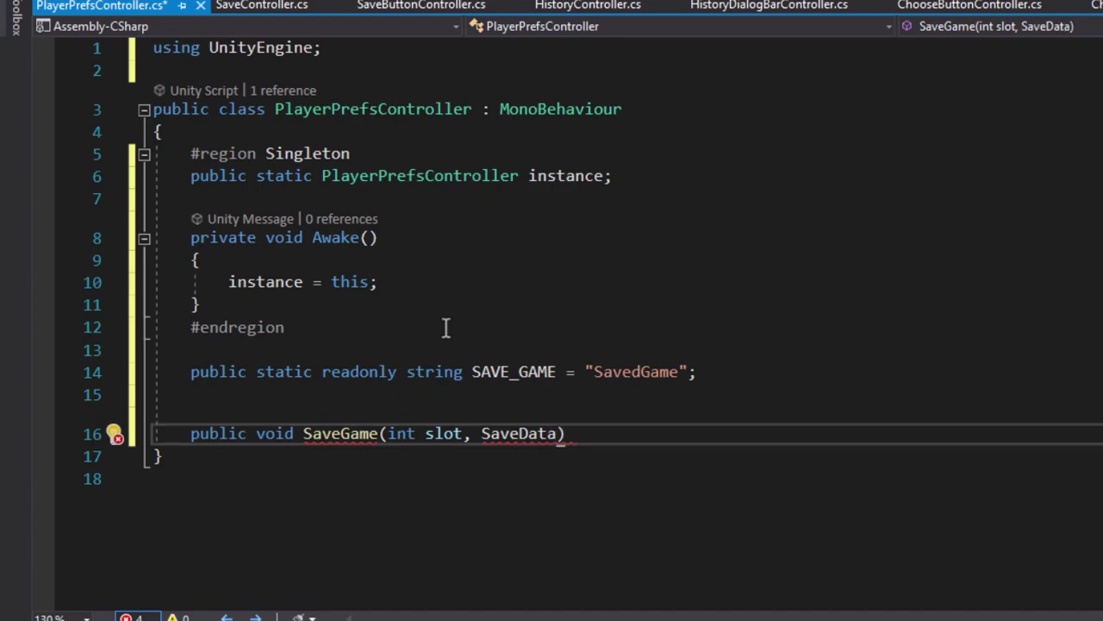
text(data)
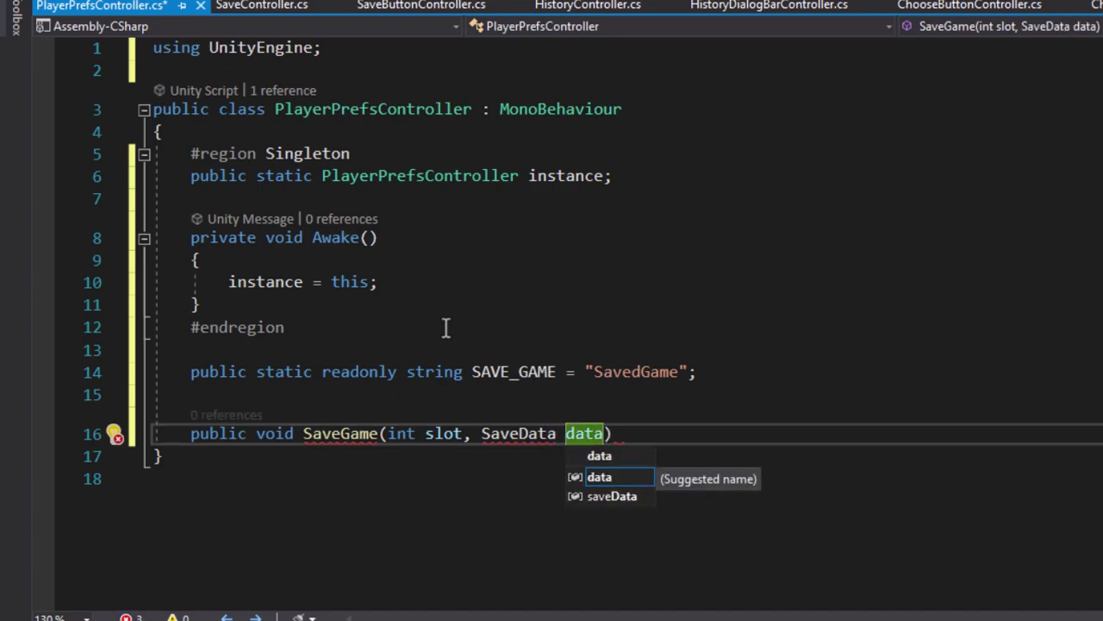
text())
key(Return)
text({)
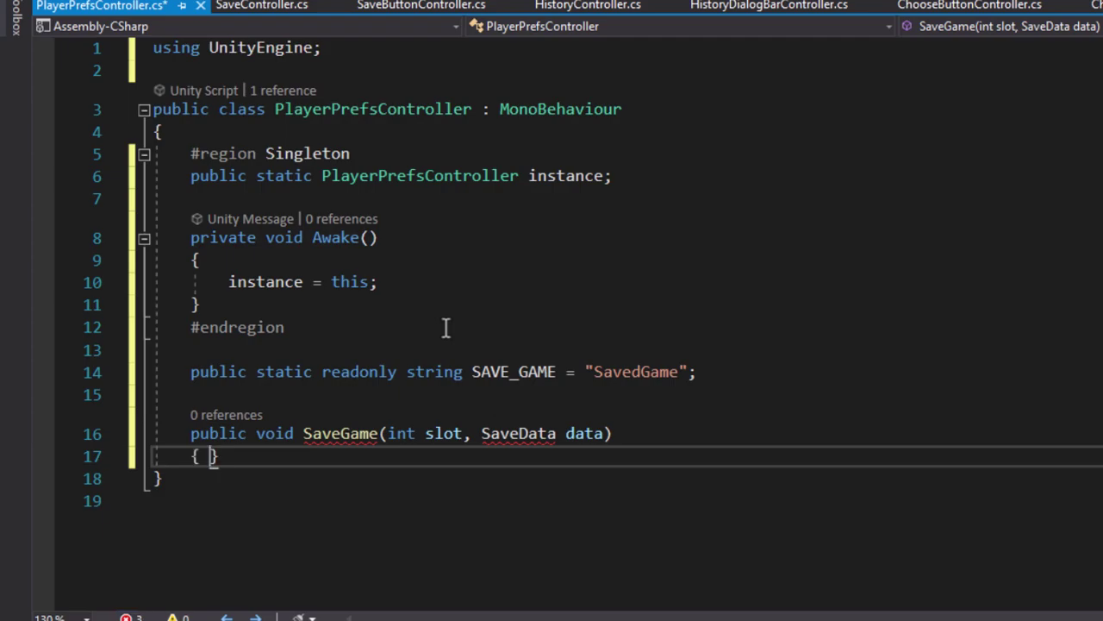
key(Return)
- Write the body PlayerPrefs.SetString(SAVE_GAME + slot, JsonUtility.ToJson(data));
scroll(445, 327, down, 1)
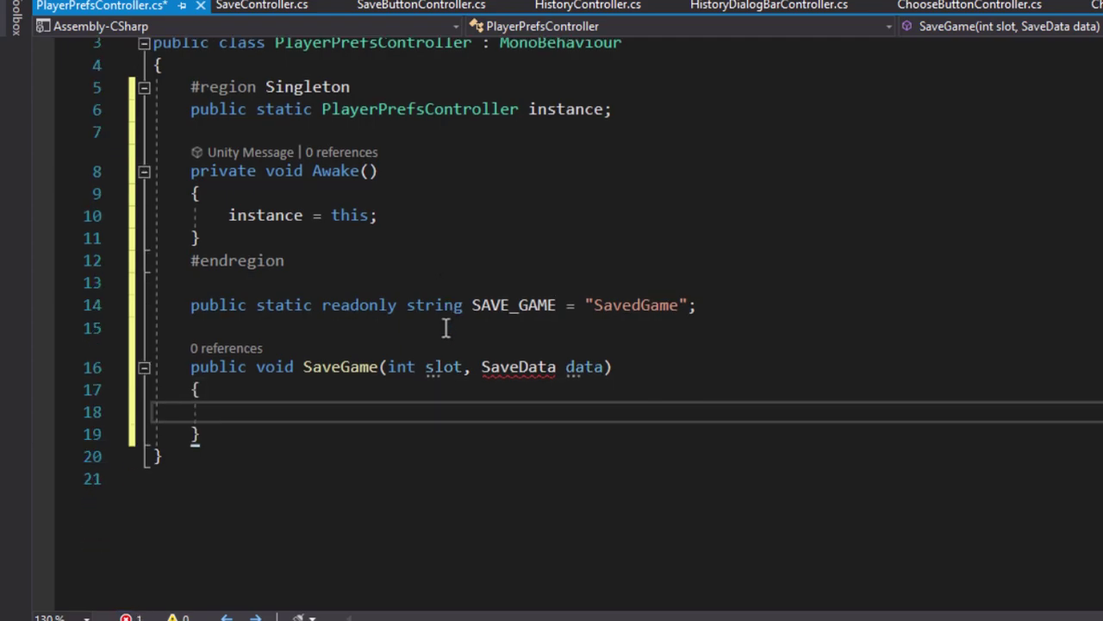
text(Playerpr)
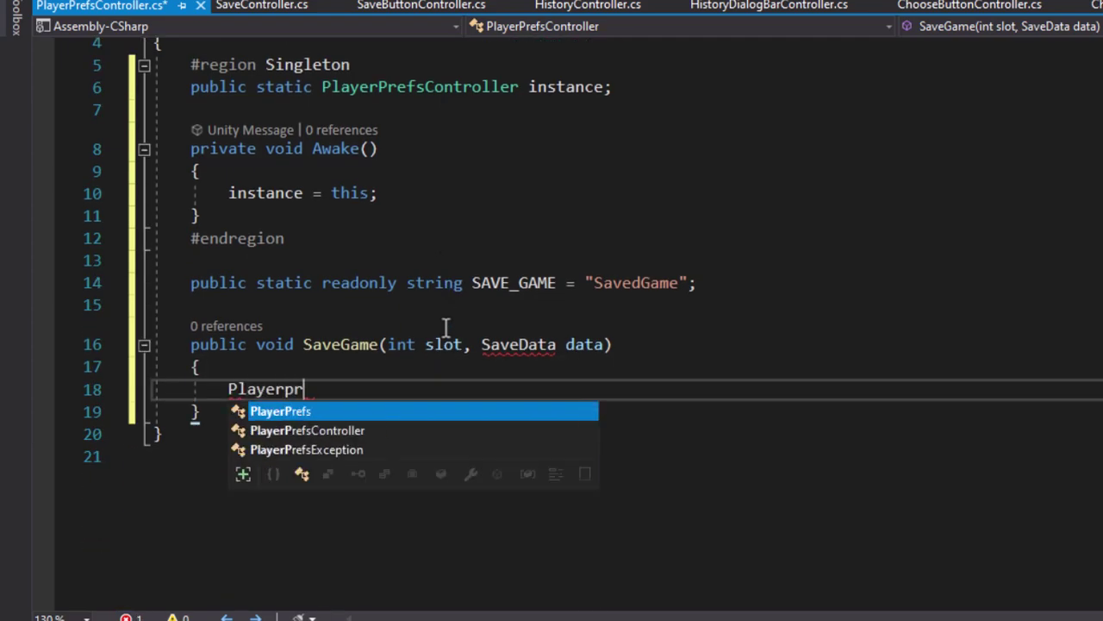
text(ef)
key(Tab)
text(.)
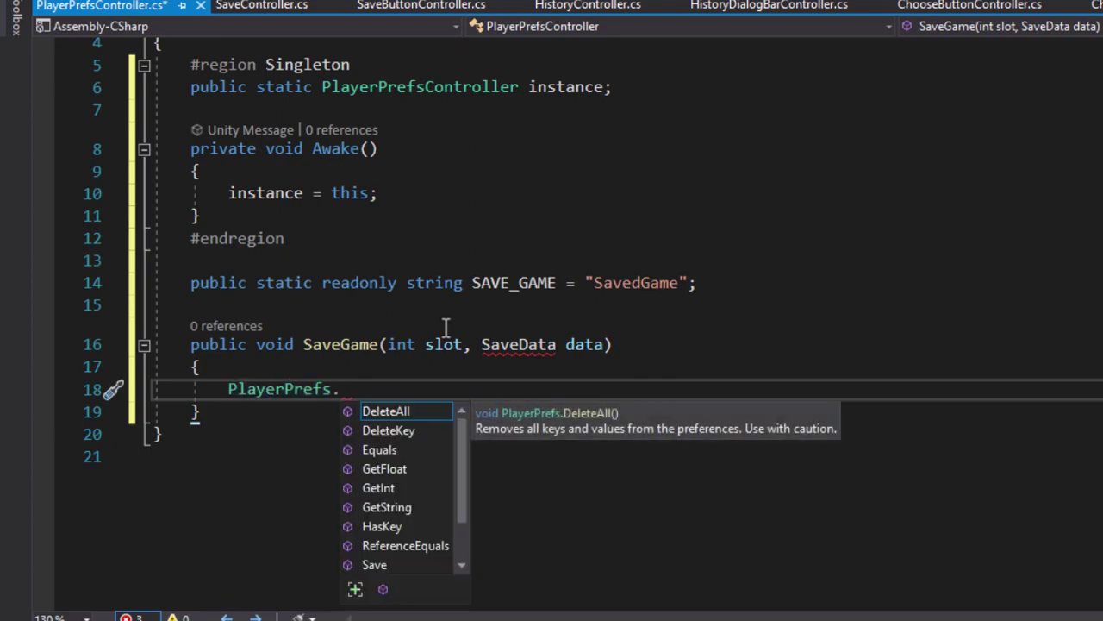
text(set)
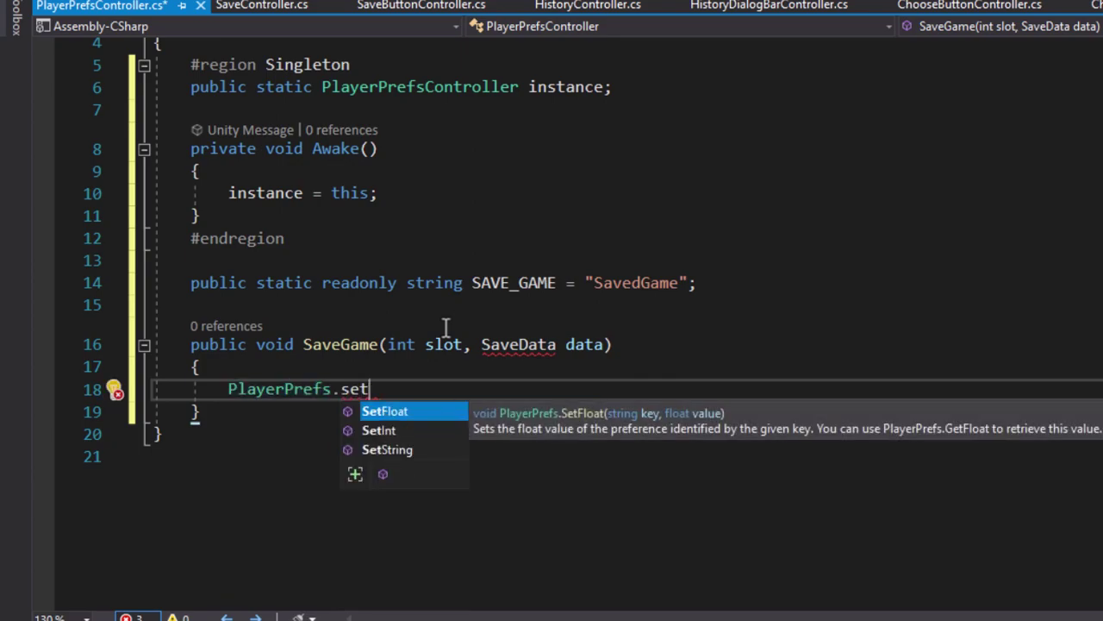
text(t)
key(BackSpace)
text(st)
key(Tab)
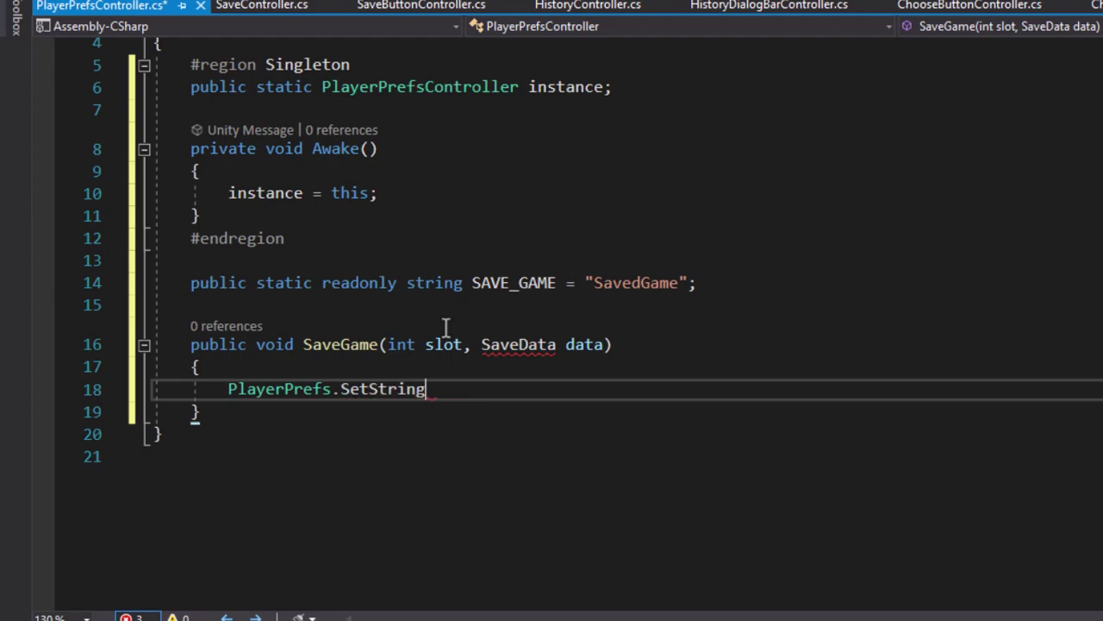
text(()
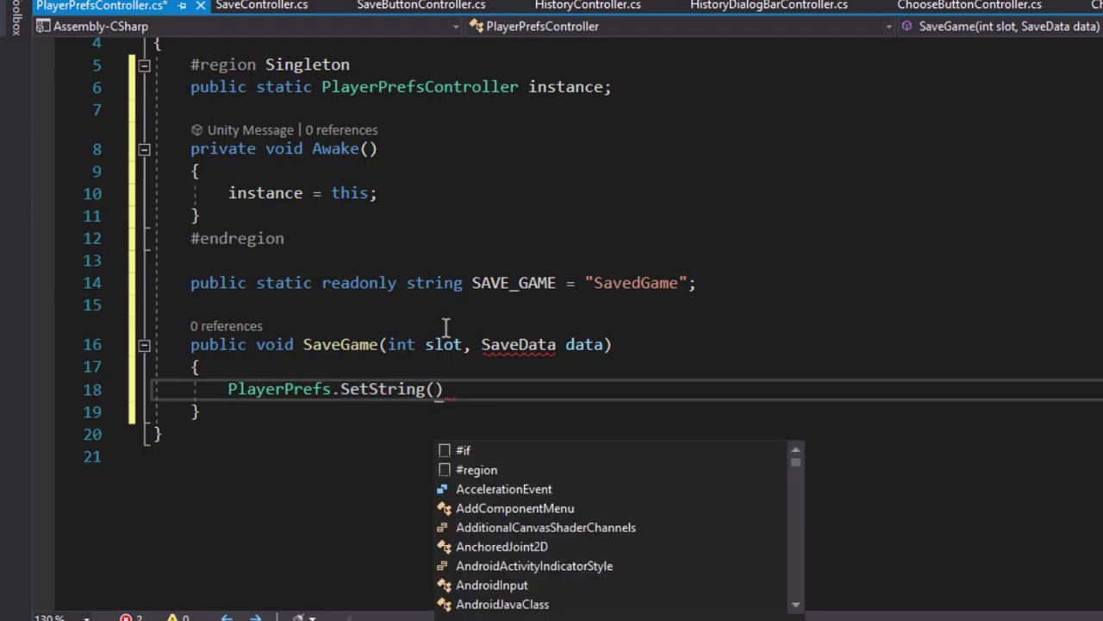
text(SAV)
key(Tab)
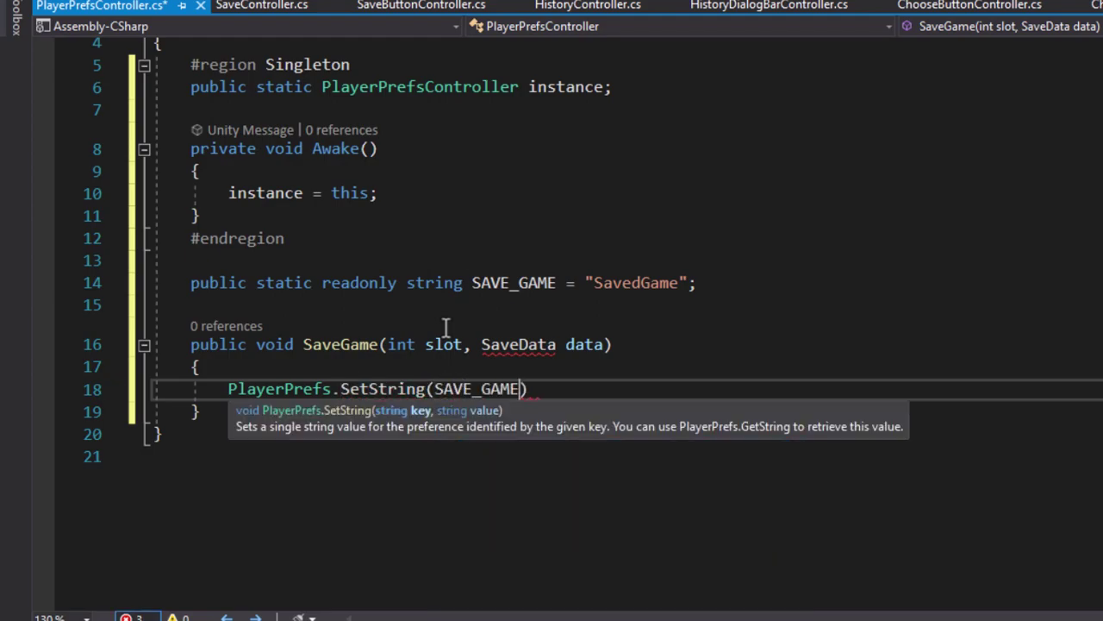
text(l)
key(Tab)
text(, J)
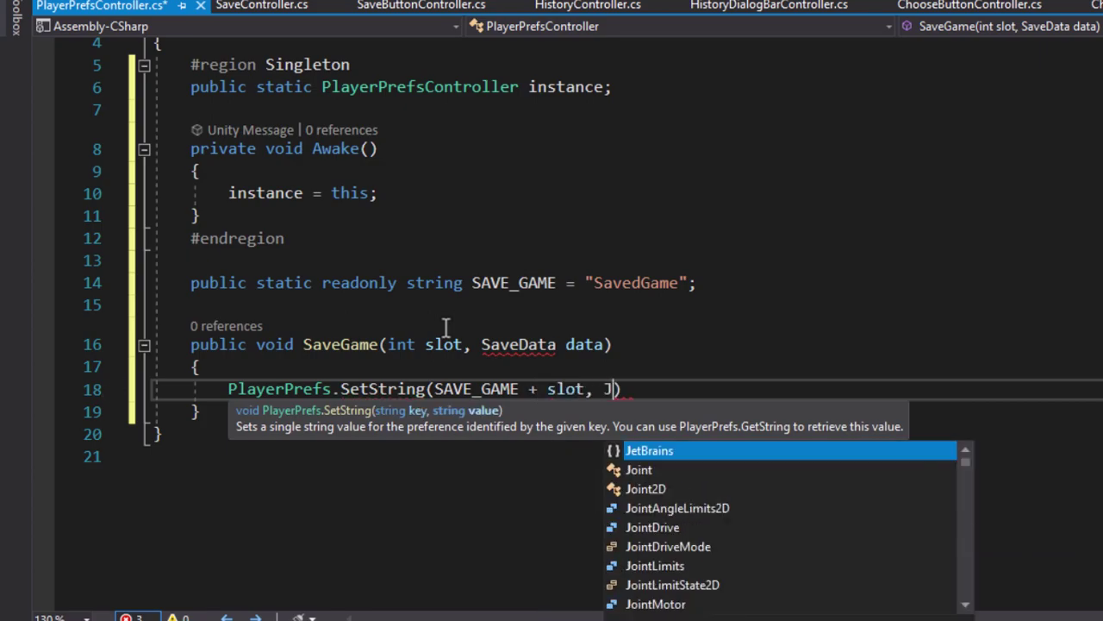
text(son)
key(Tab)
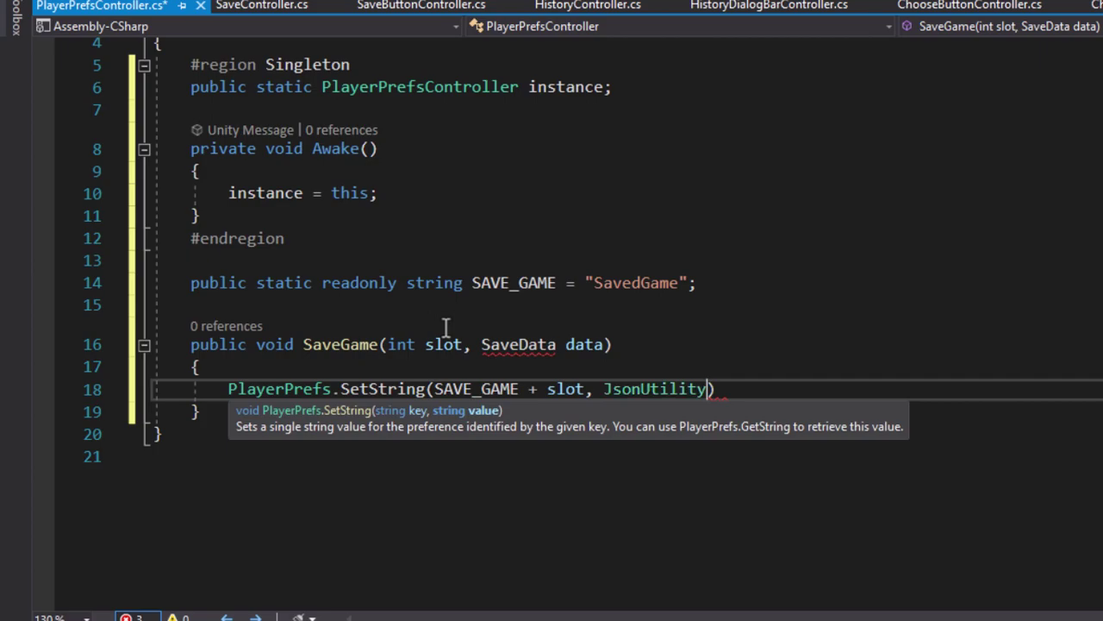
text(.To)
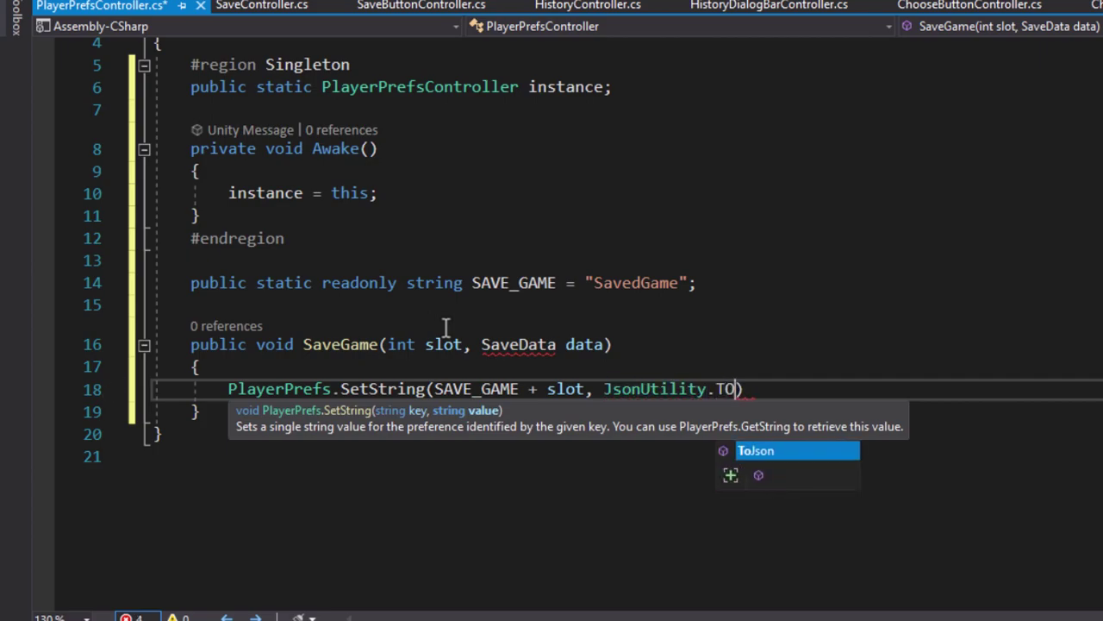
key(Tab)
key(ctrl+shift+Left)
text(()
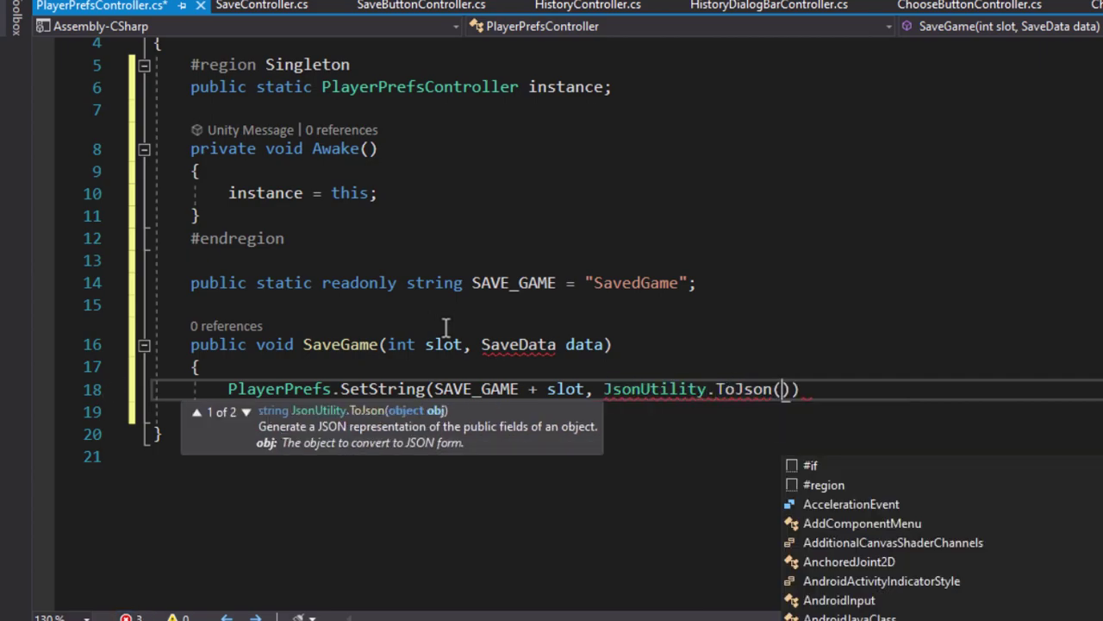
text(d)
key(Tab)
text())
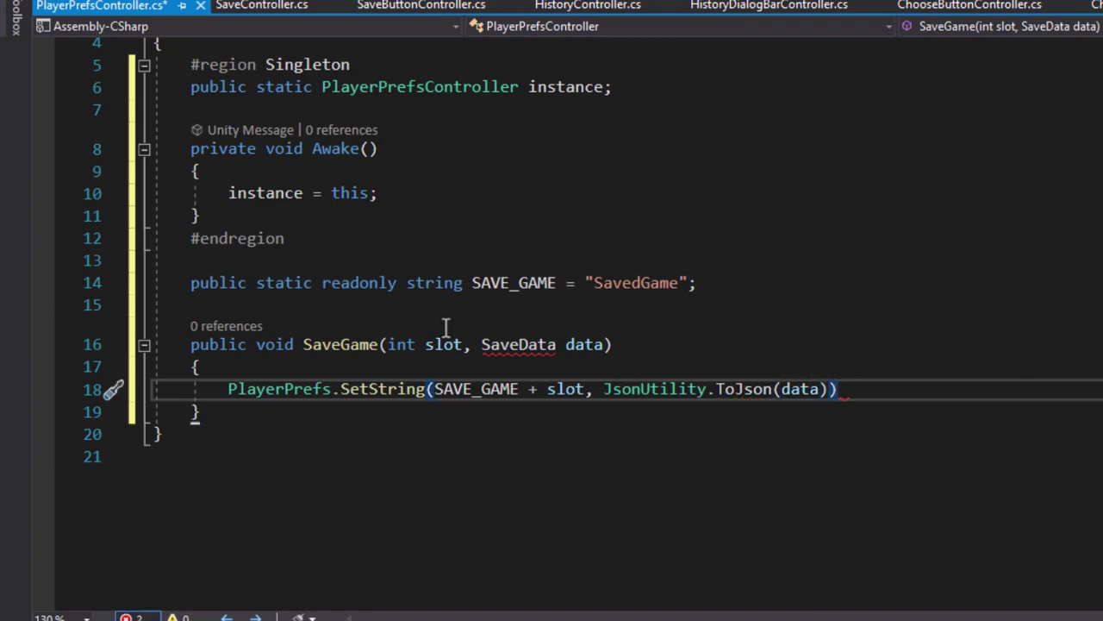
text(;)
- Below SaveGame, begin a public SaveData LoadGame(int slot) method
key(Down)
key(Return)
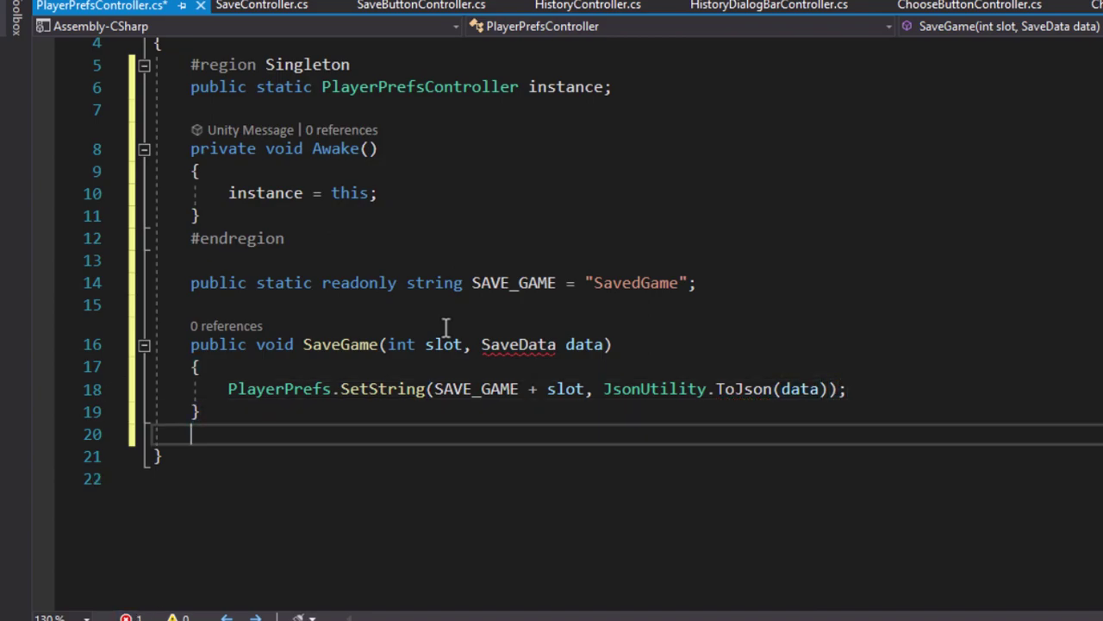
key(Return)
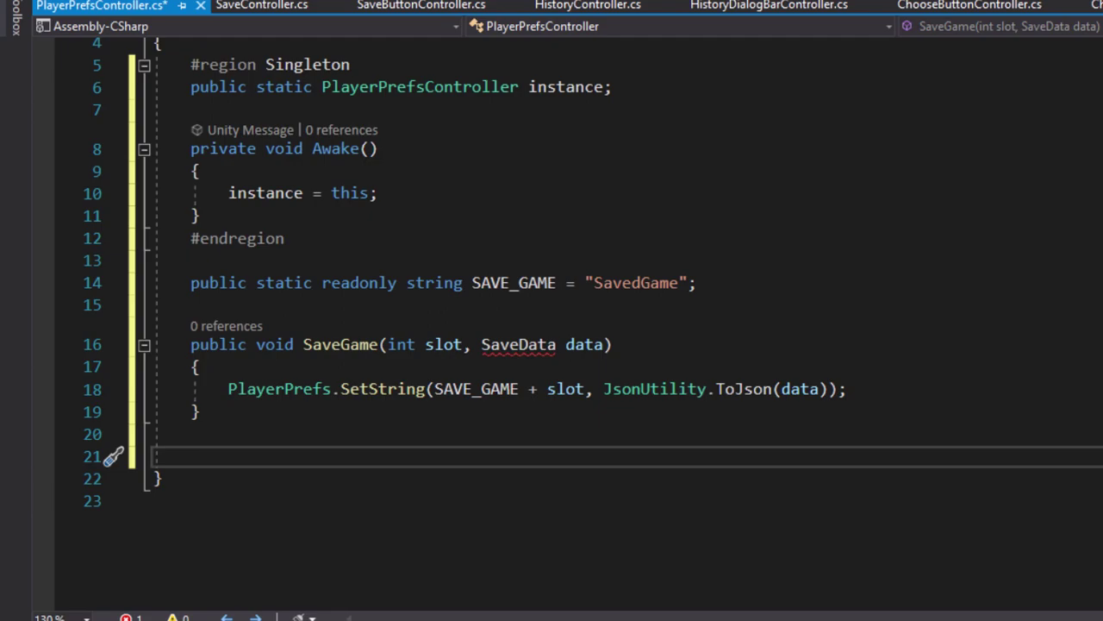
- Declare public SaveData LoadGame(int slot) and open an empty method body
text(pub)
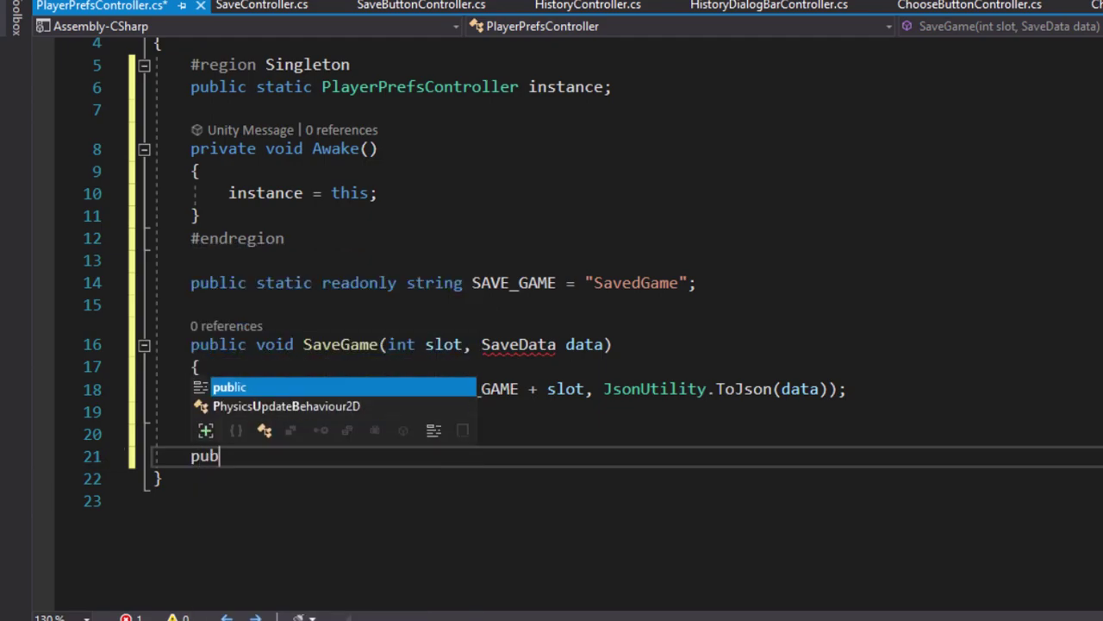
text(lic SaveData LoadGame(int slot)
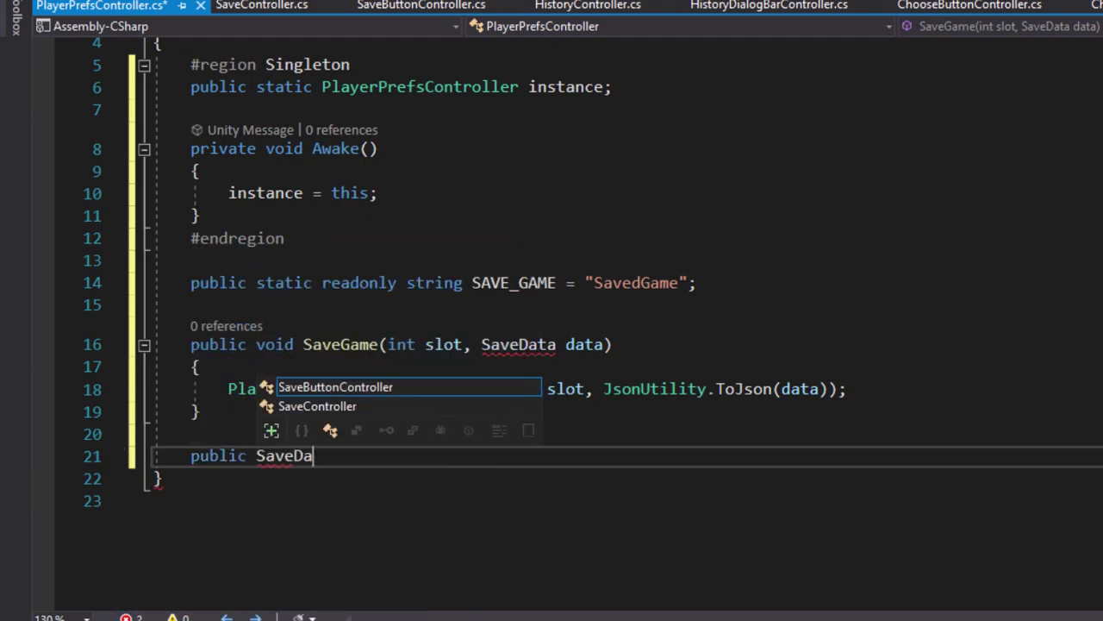
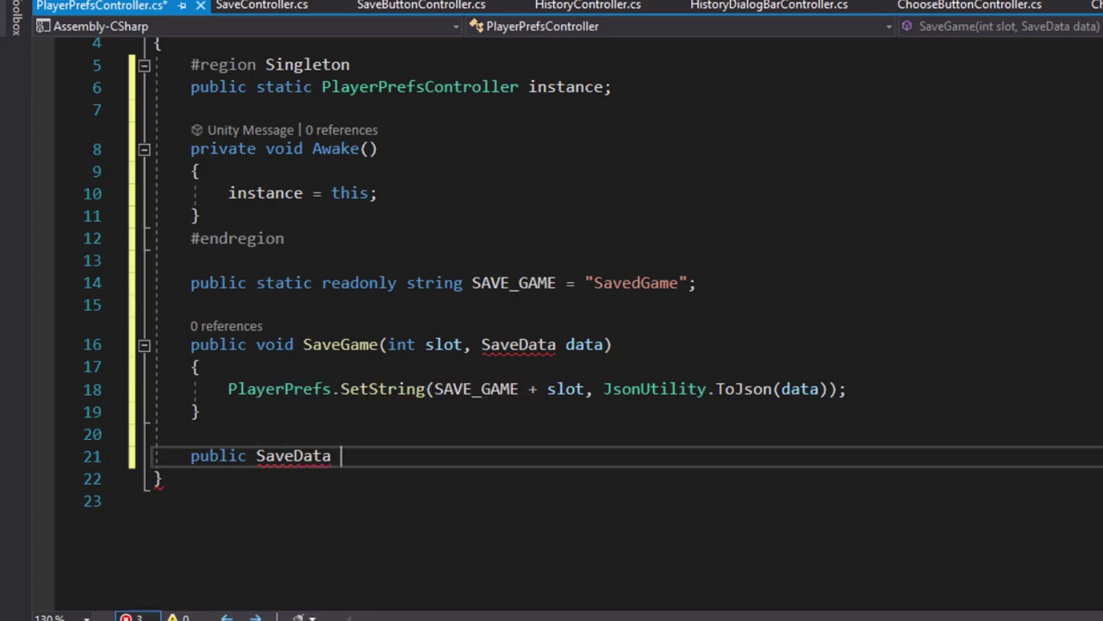
- Below SaveGame, begin a public SaveData LoadGame(int slot) method
- Declare public SaveData LoadGame(int slot) and open an empty method body
text( LoadGame)
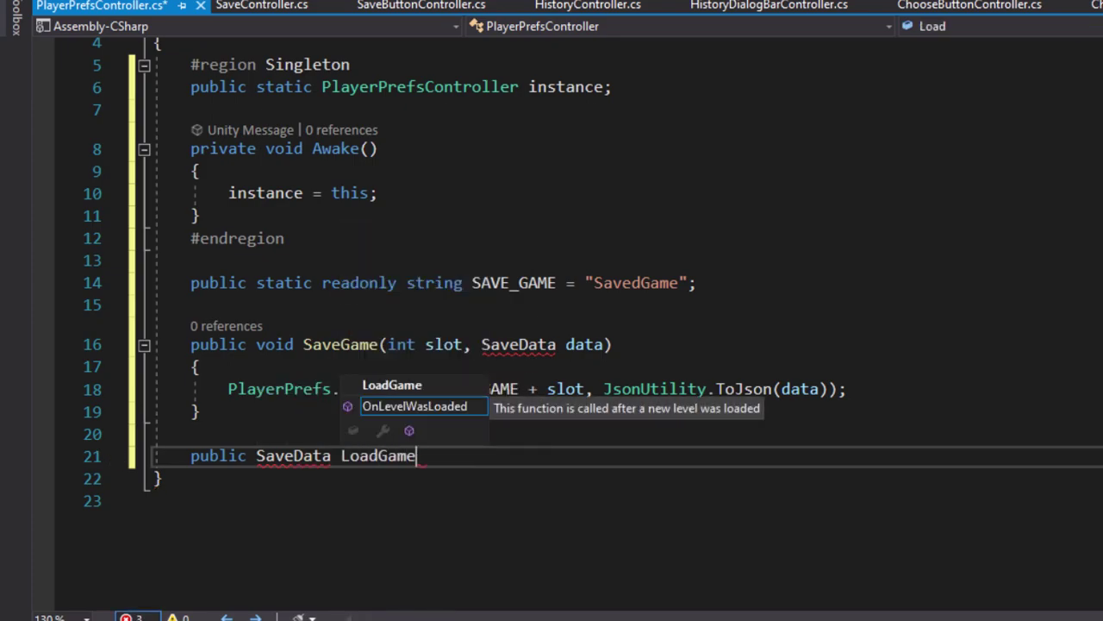
text((in)
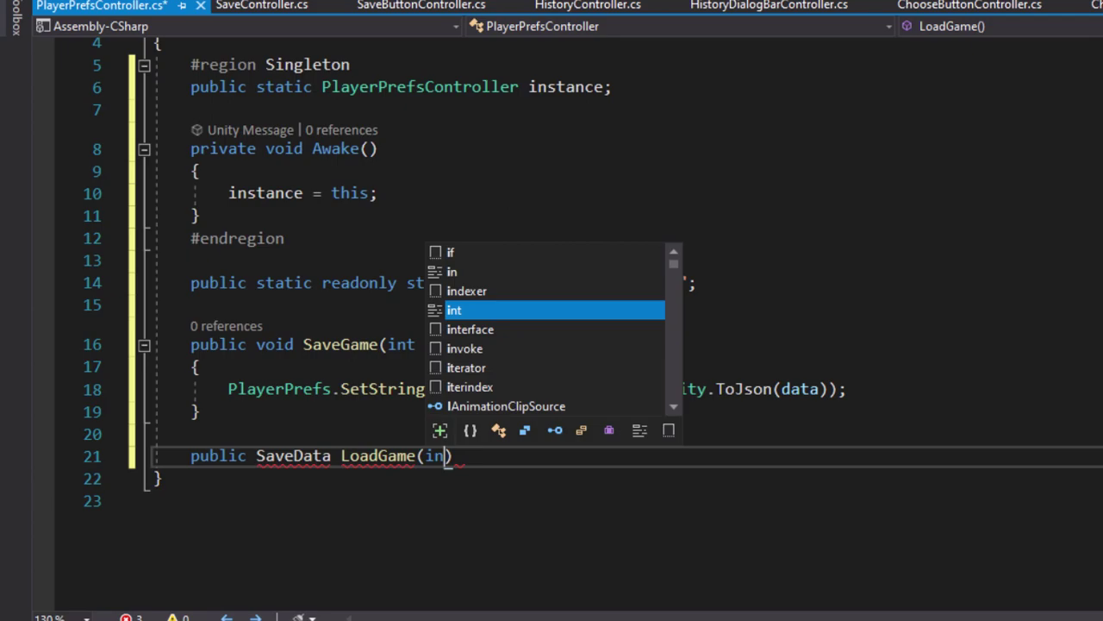
text(t slot))
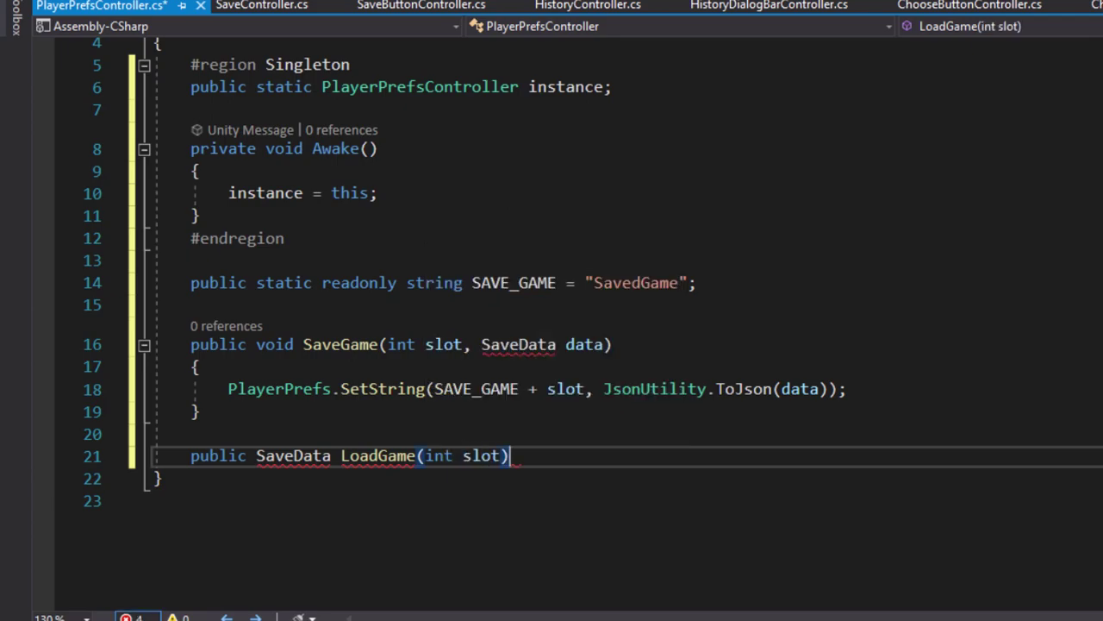
key(Return)
text(P)
key(BackSpace)
text({)
key(Return)
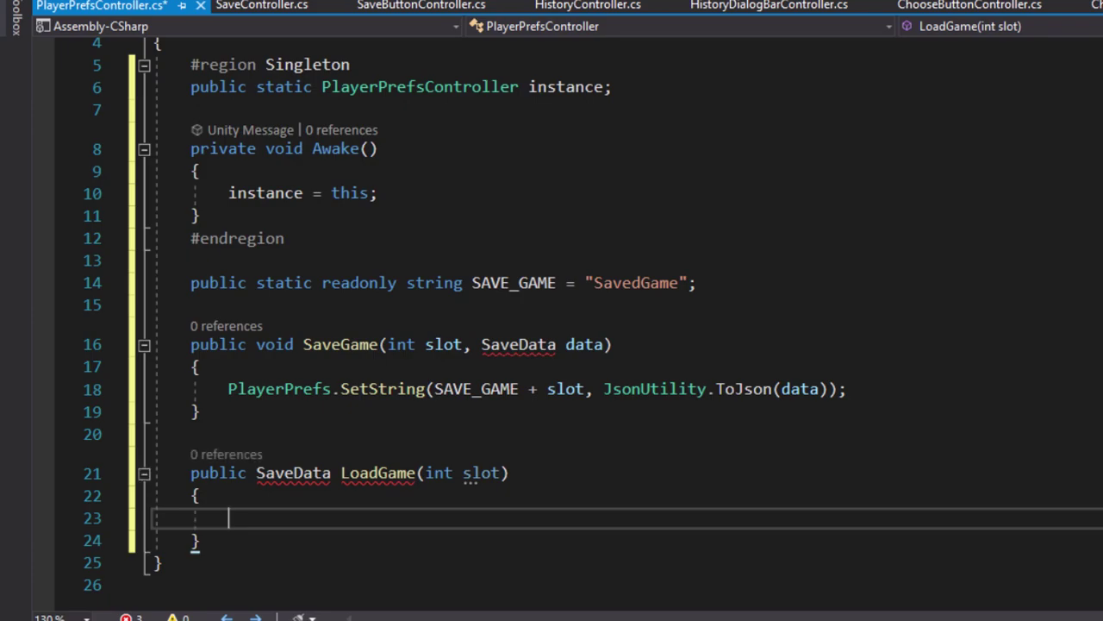
- Make LoadGame return JsonUtility.FromJson<SaveData>(PlayerPrefs.GetString(SAVE_GAME + slot))
text(retu)
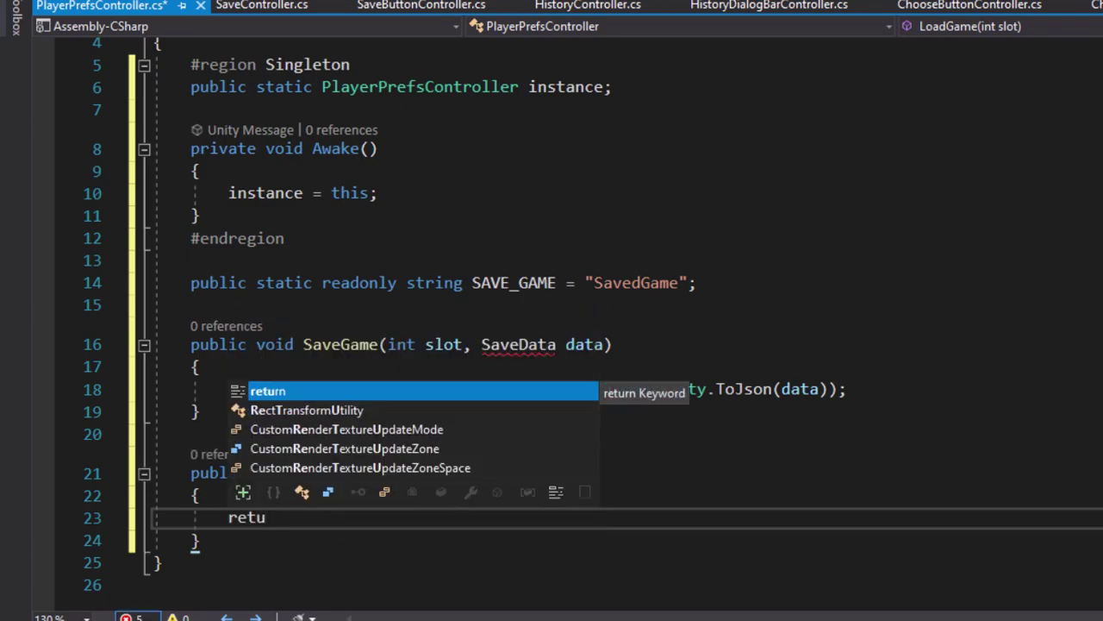
key(Tab)
text(J)
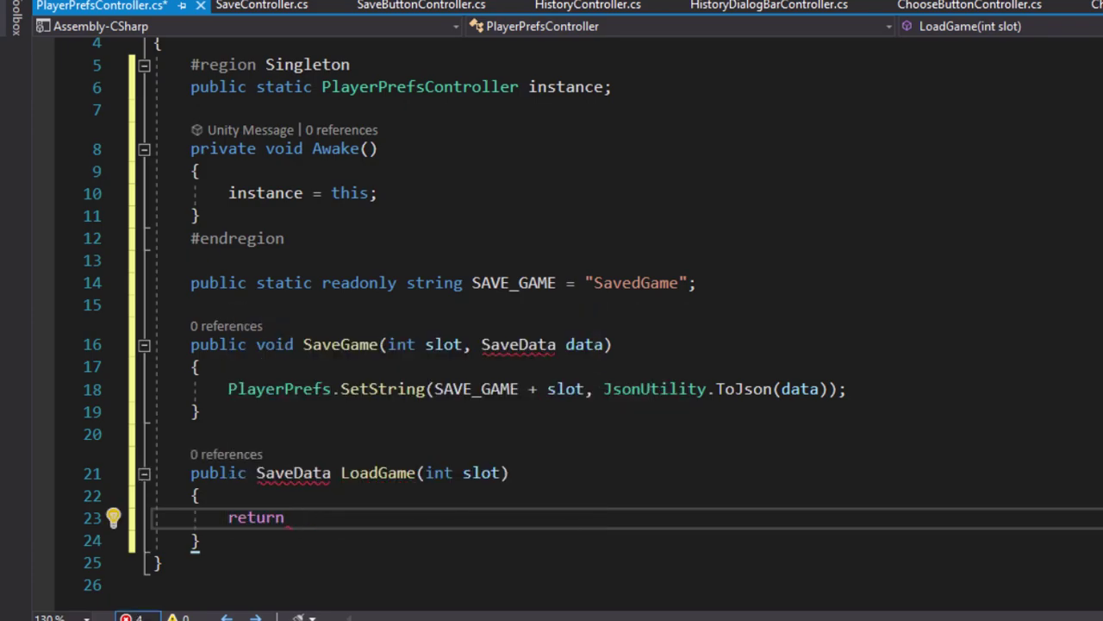
text(son)
key(Tab)
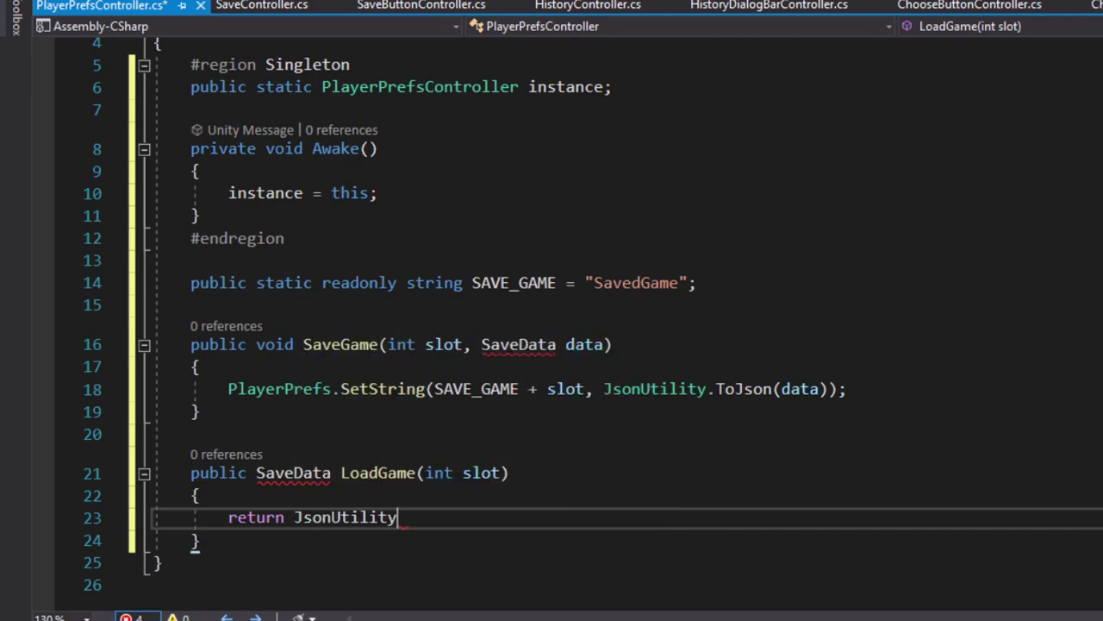
text(.from)
key(Tab)
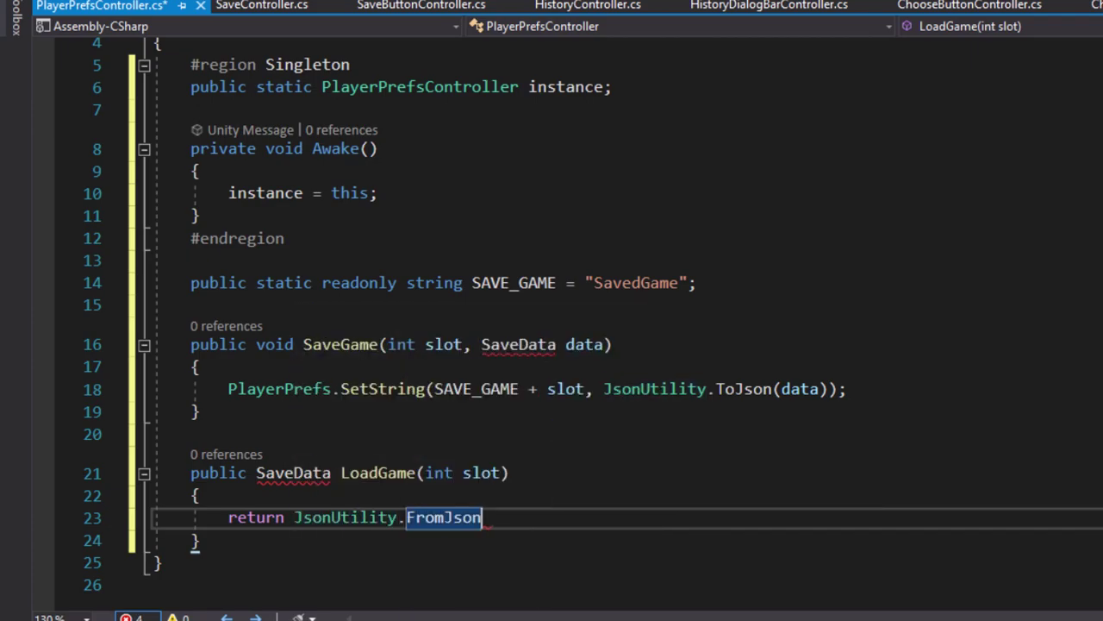
text((j)
key(BackSpace)
key(BackSpace)
text(<)
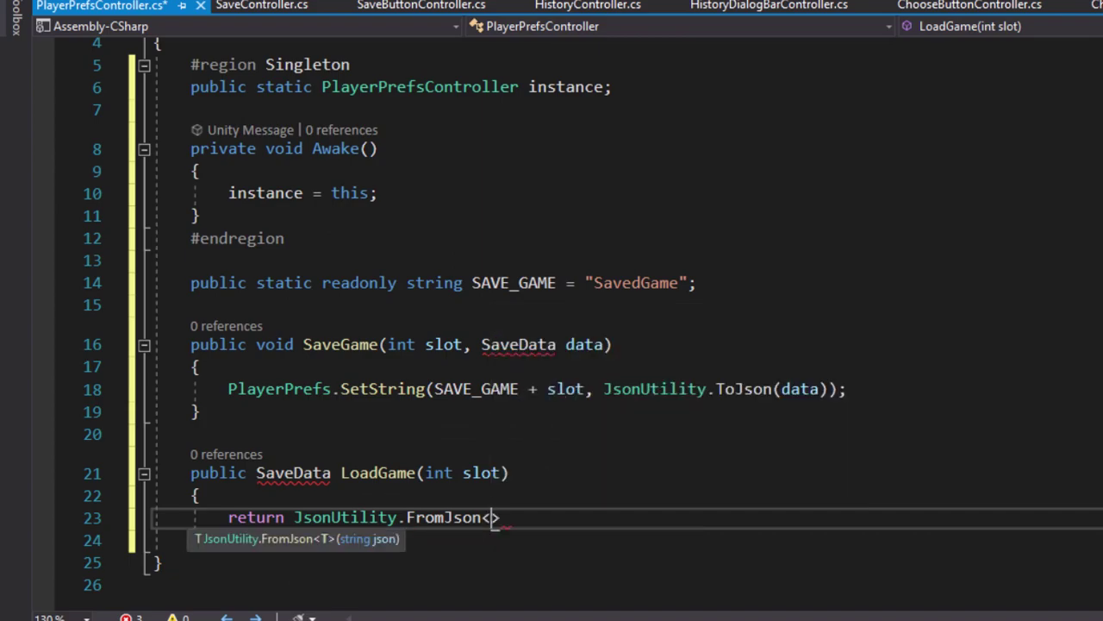
text(SaveD)
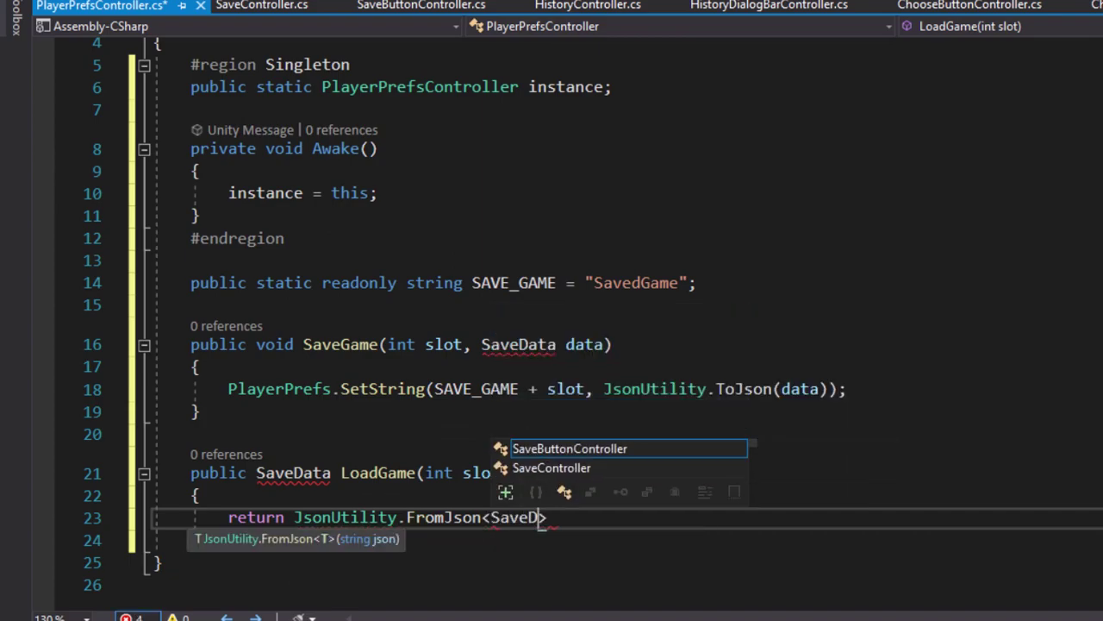
text(ata>()
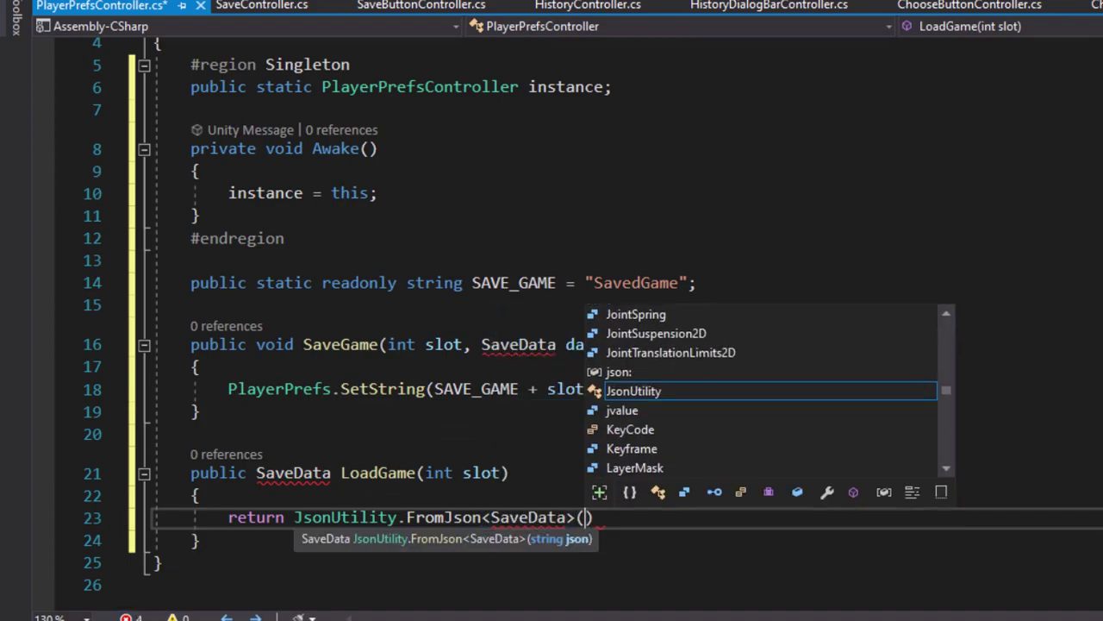
text(pla.)
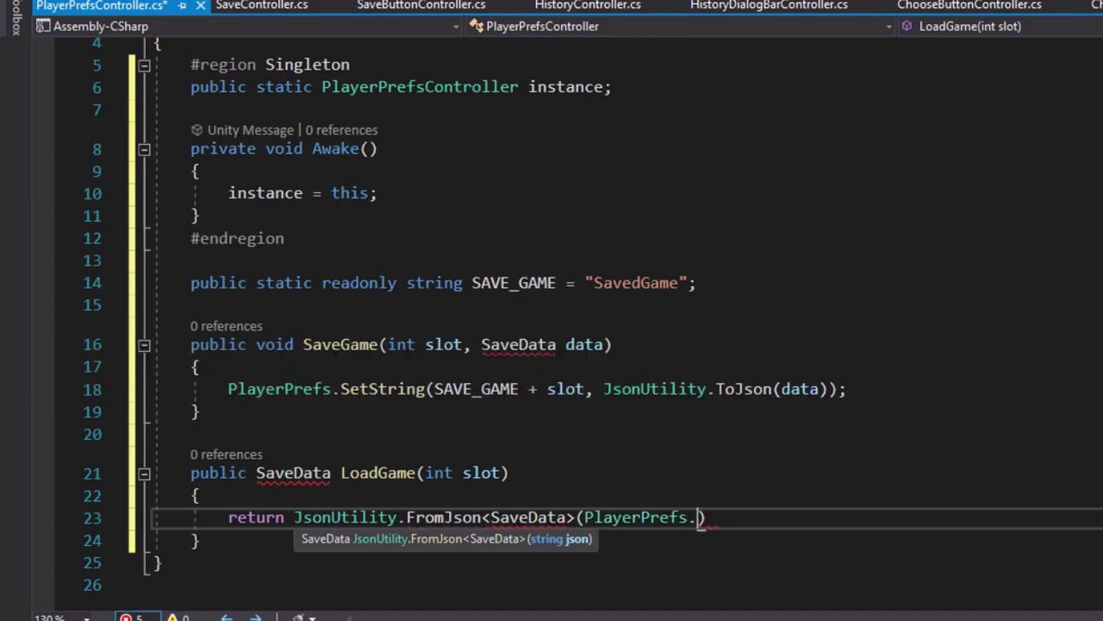
text(get)
key(Tab)
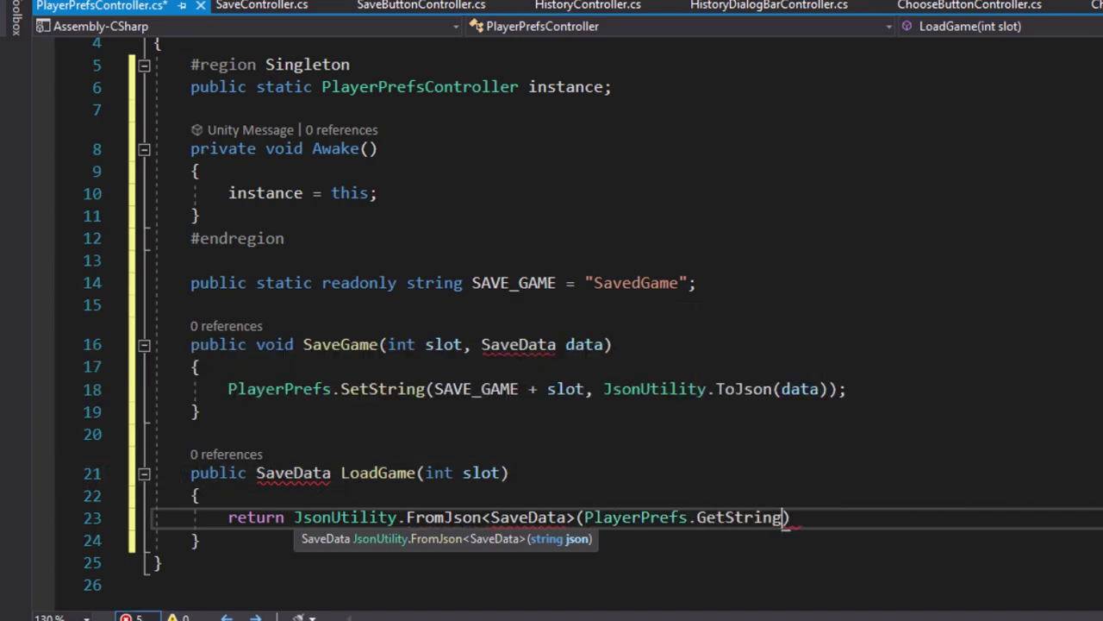
text((SA)
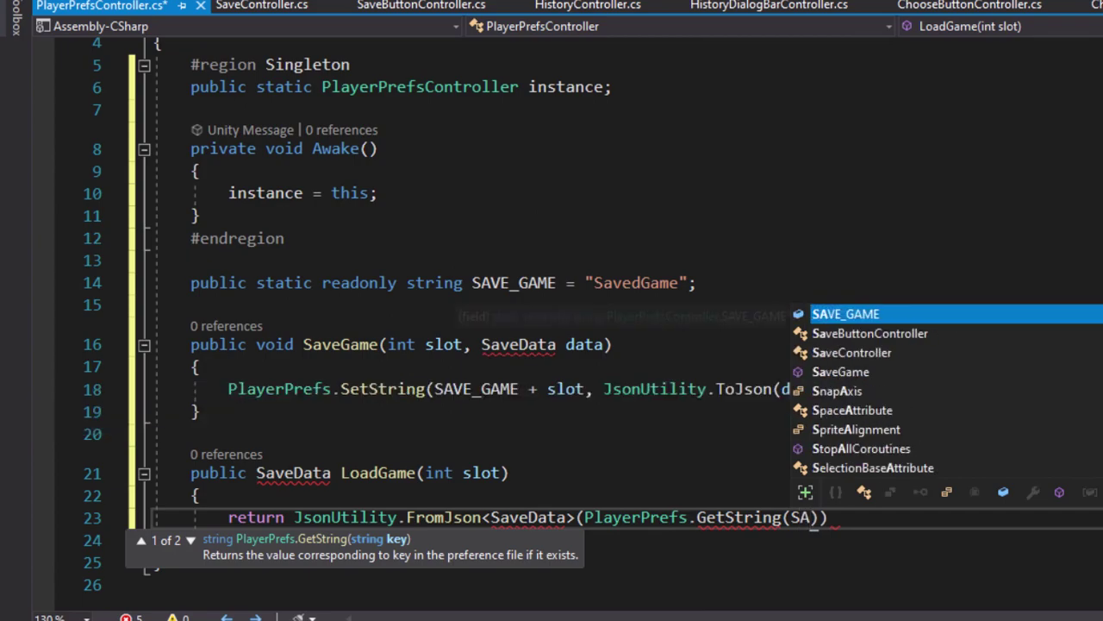
key(Tab)
text(s)
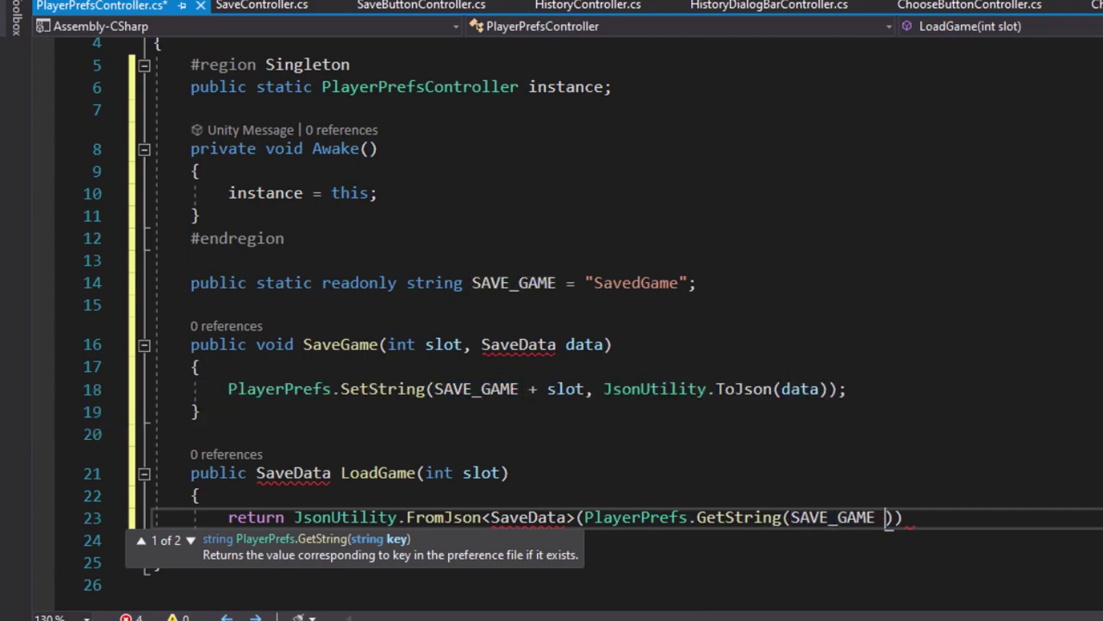
text(lot))
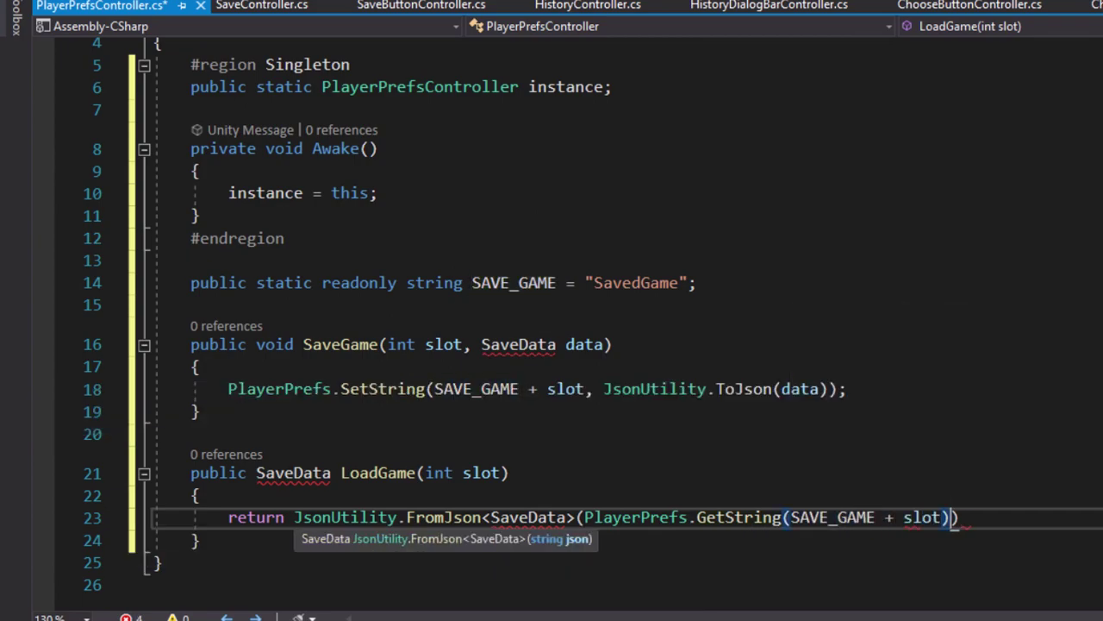
text();)
key(Down)
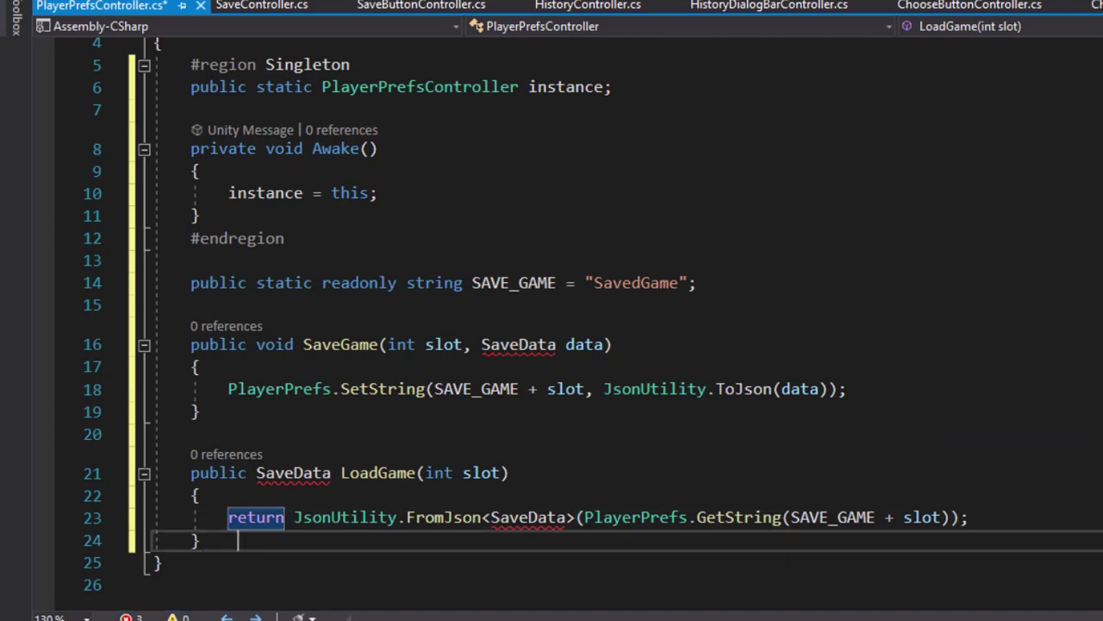
key(Return)
key(Return)
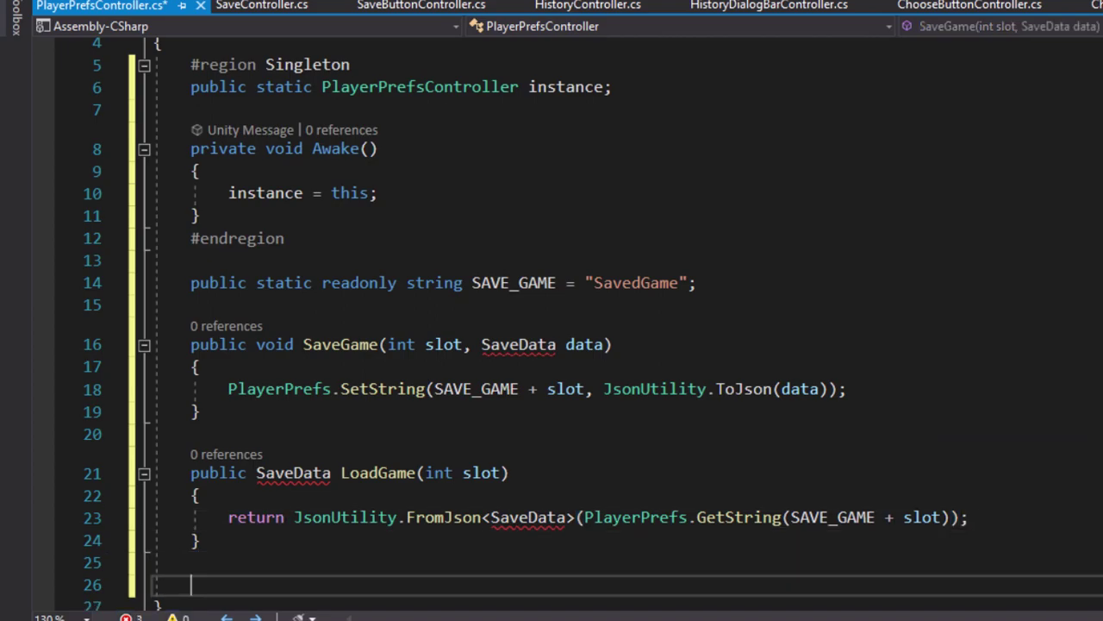
- Declare public bool IsGameSaved(int slot) below LoadGame with an empty body
text(public )
text(bool IsGameSave)
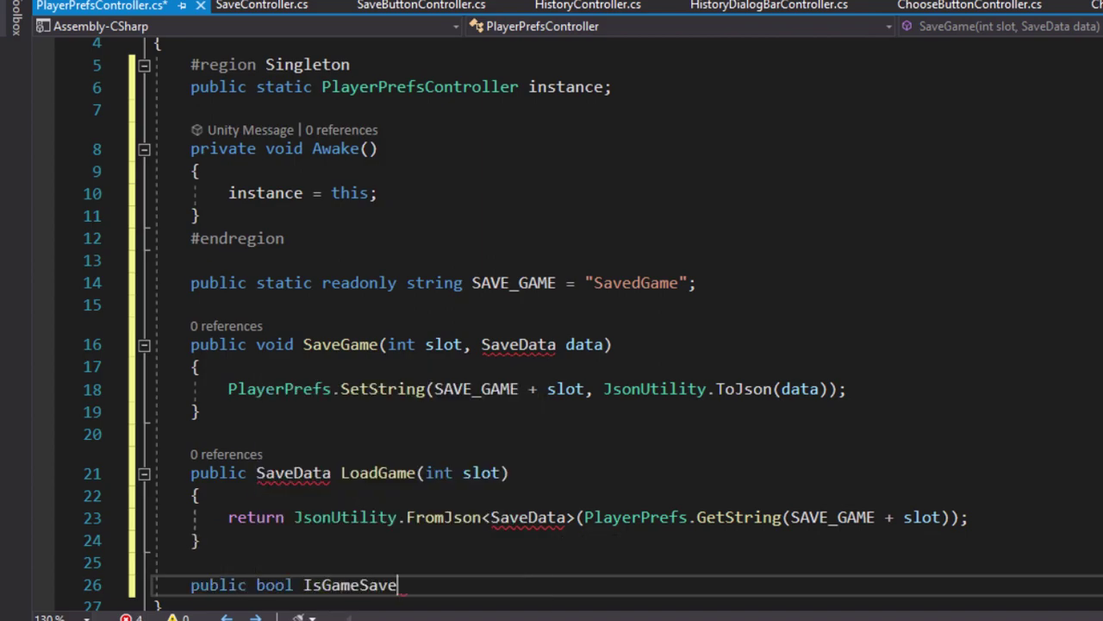
text(d(int)
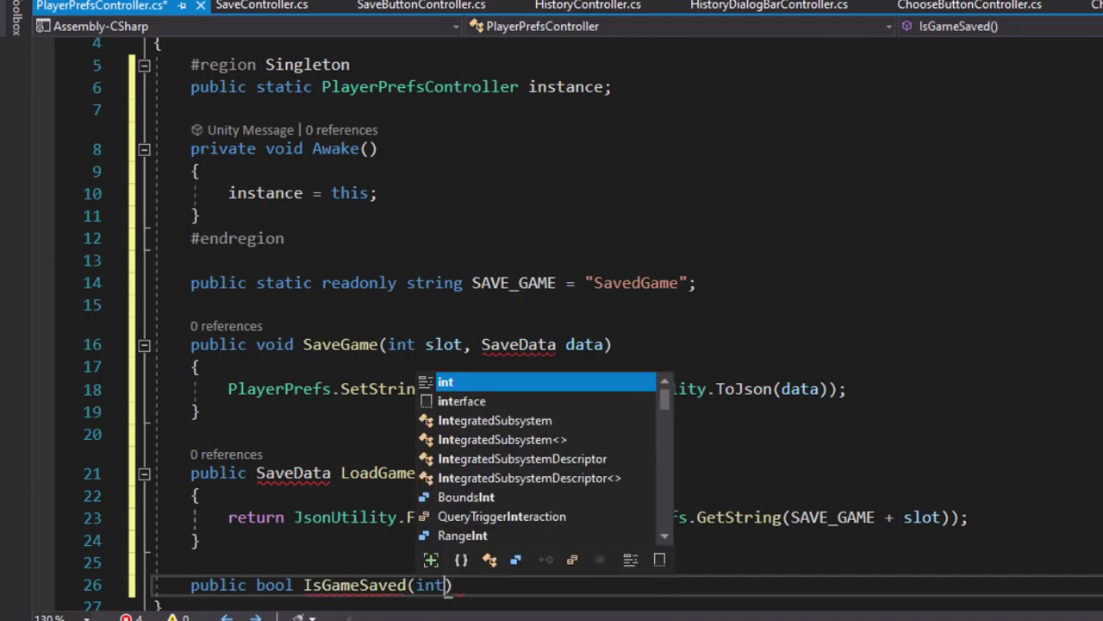
text( slot)
key(Return)
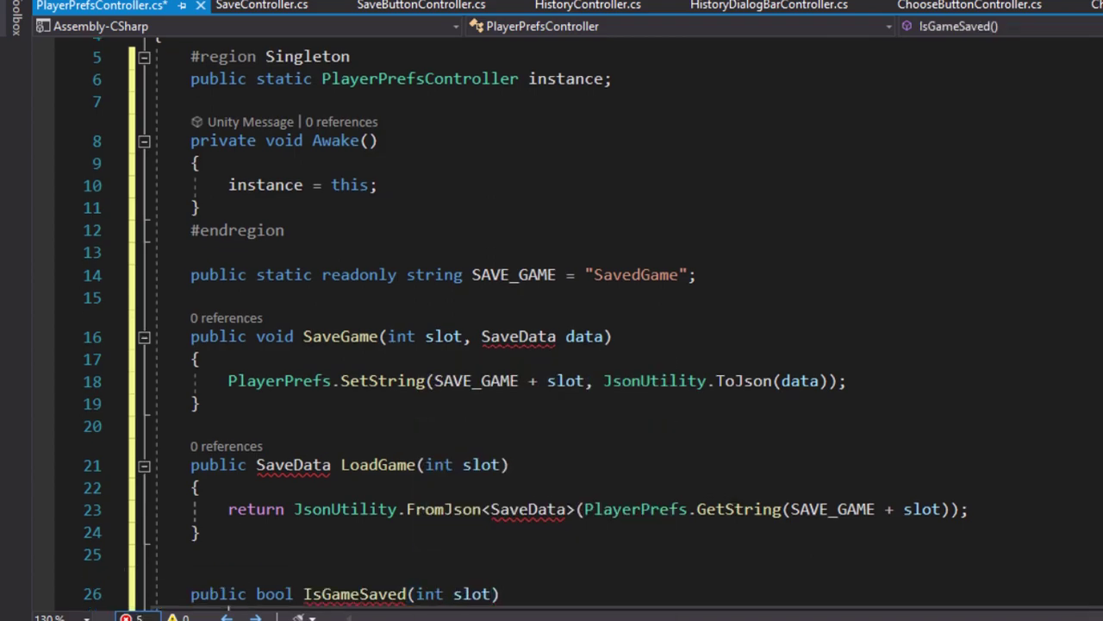
text({)
key(Return)
scroll(593, 324, down, 1)
scroll(593, 324, down, 1)
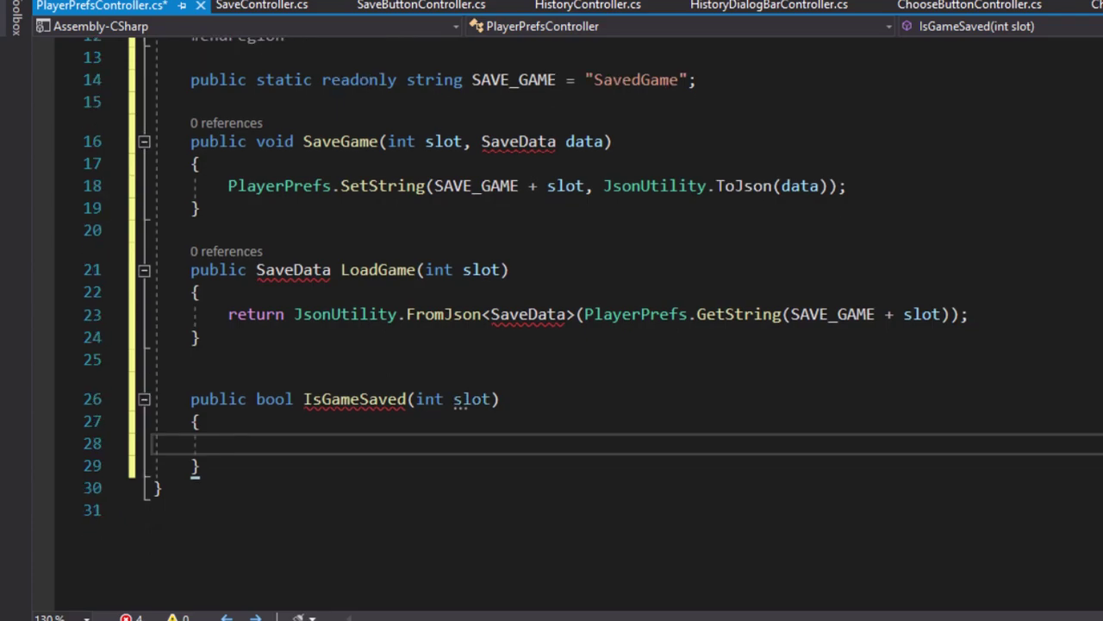
- Make IsGameSaved return PlayerPrefs.HasKey(SAVE_GAME + slot), leaving blank lines after it
text(return )
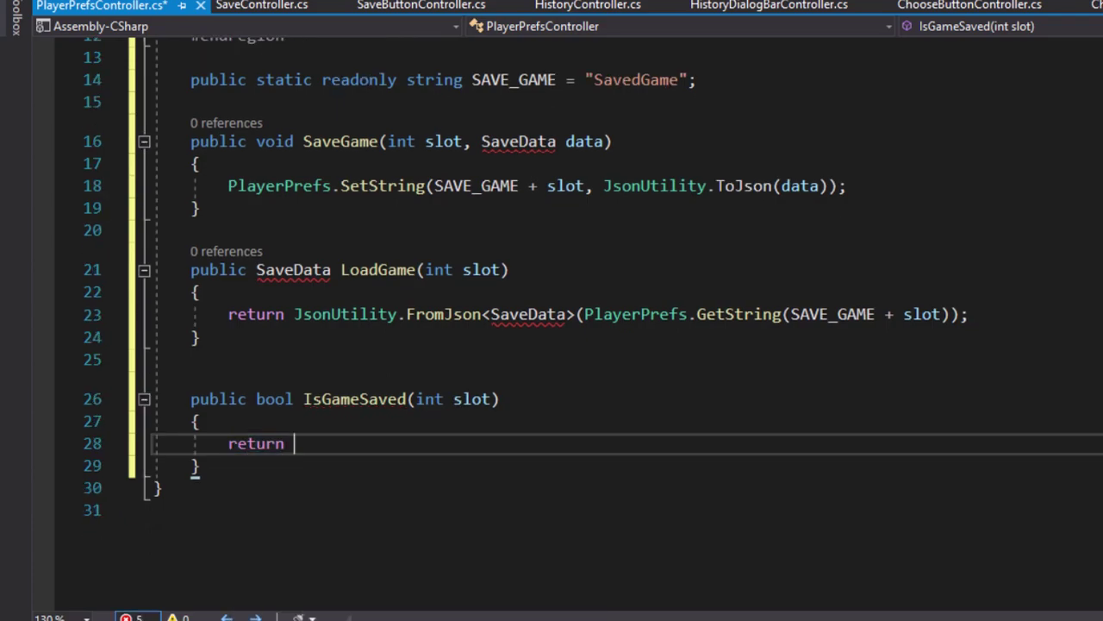
text(Pl)
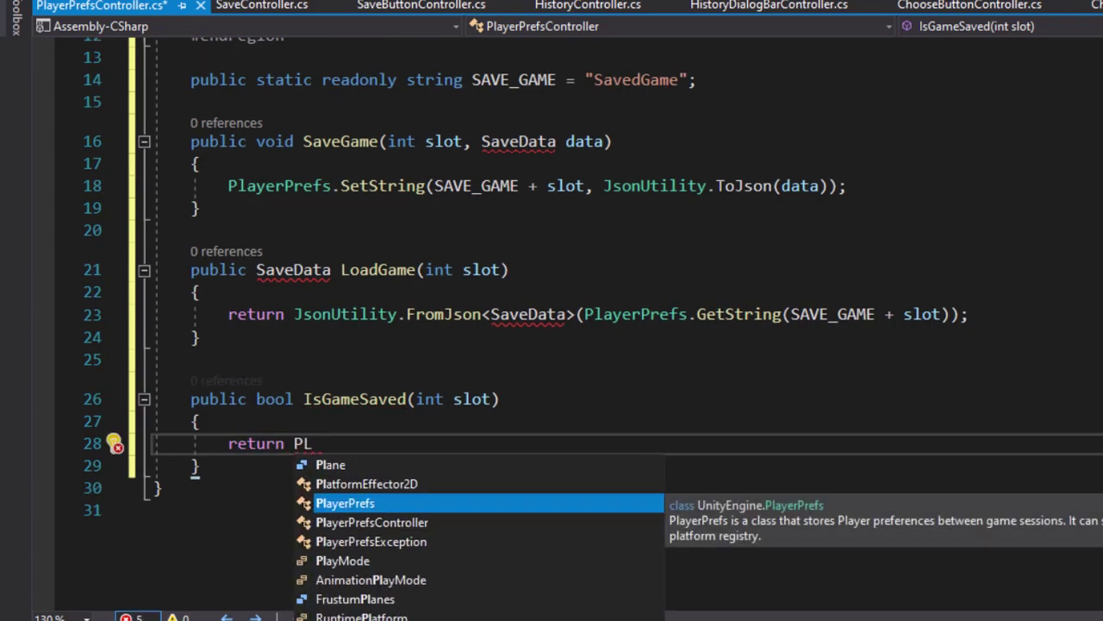
key(Tab)
text(.Ha)
key(Tab)
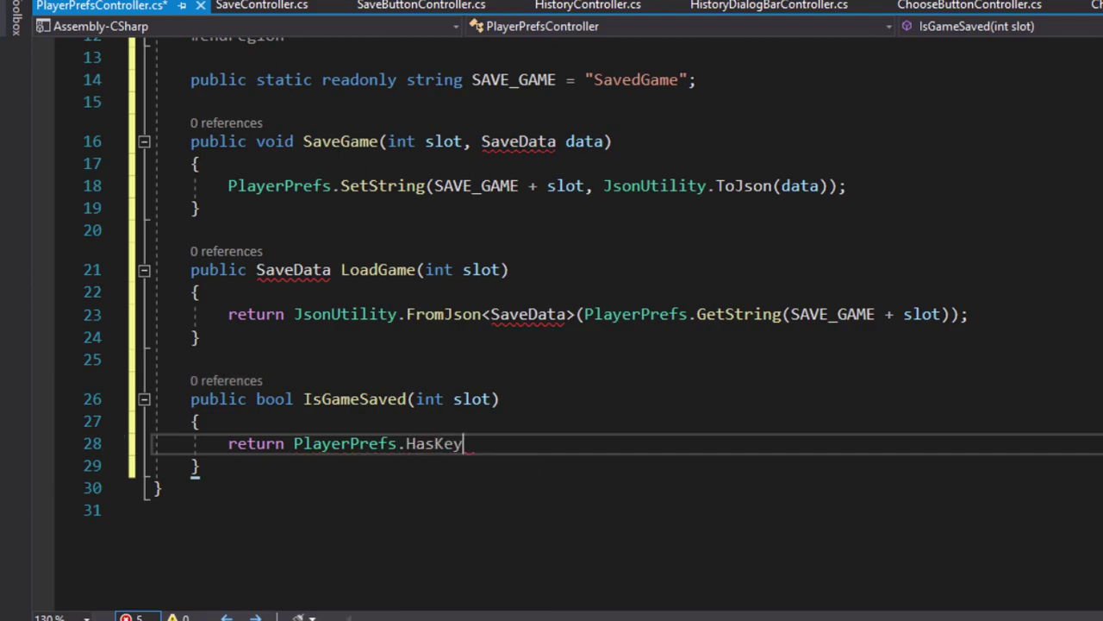
text((SAV)
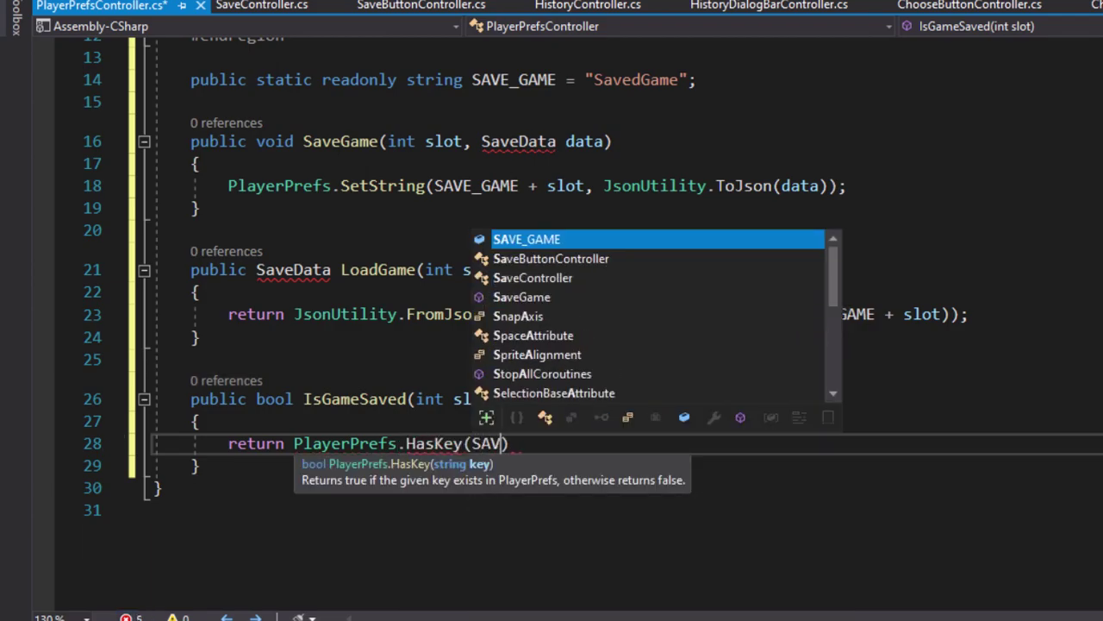
key(Tab)
text(s)
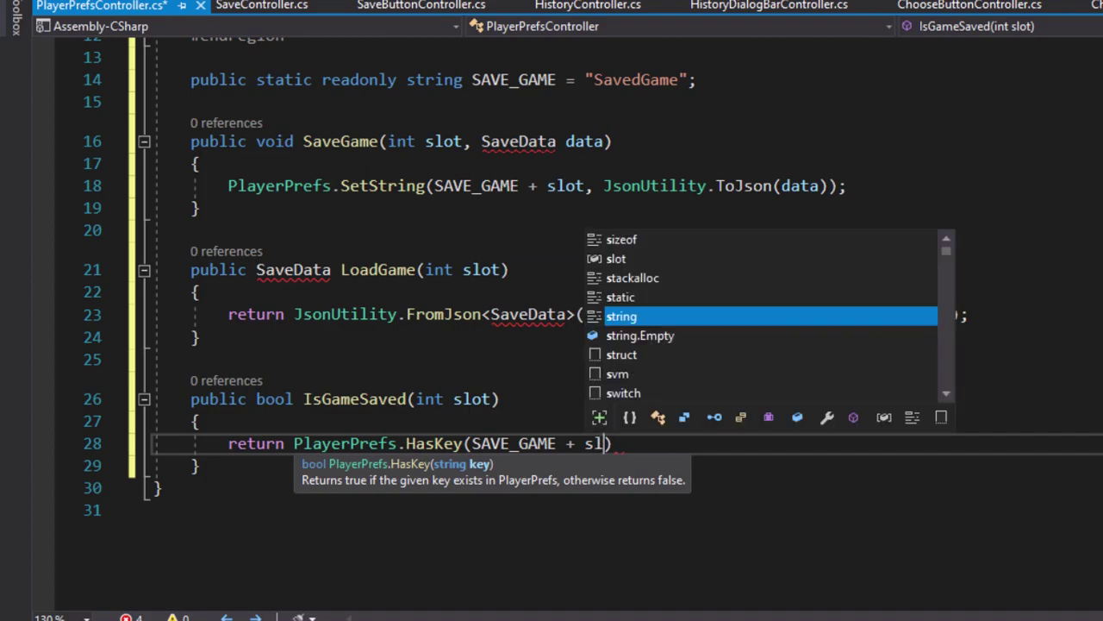
text(l)
key(Tab)
text();)
key(Down)
key(Return)
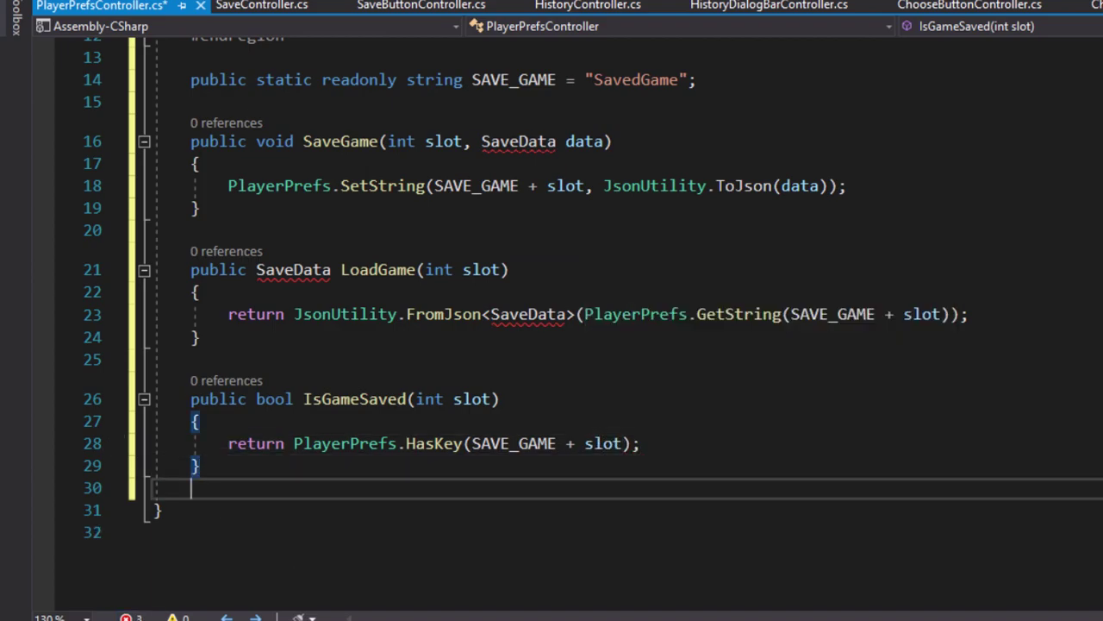
key(Return)
- Declare public void ClearSavedGame(int slot) with an empty body
text(publ)
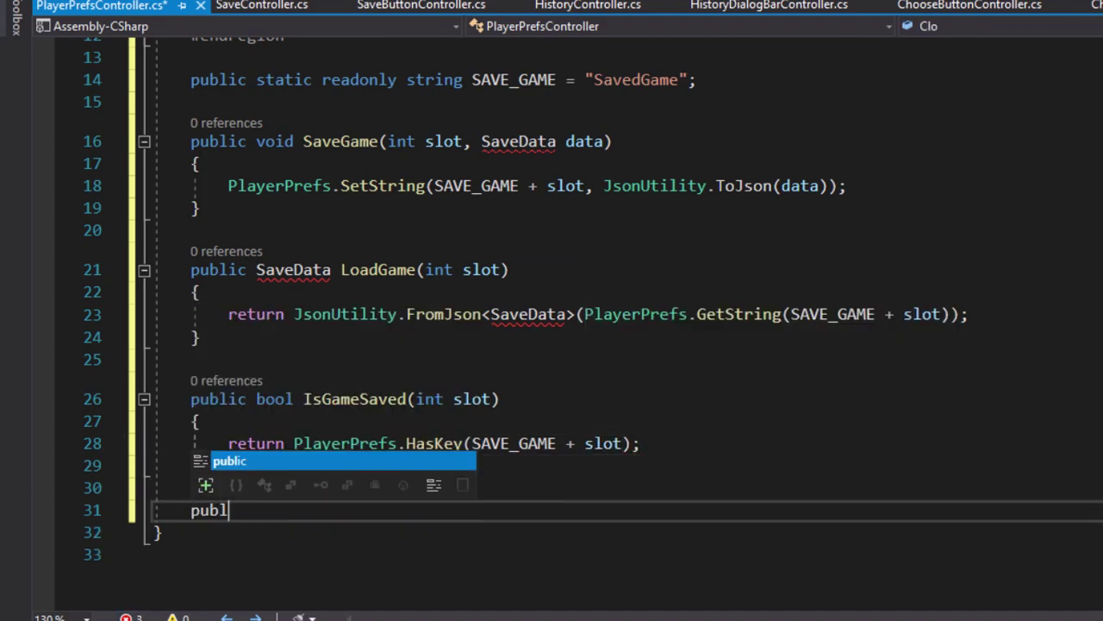
text(ic void )
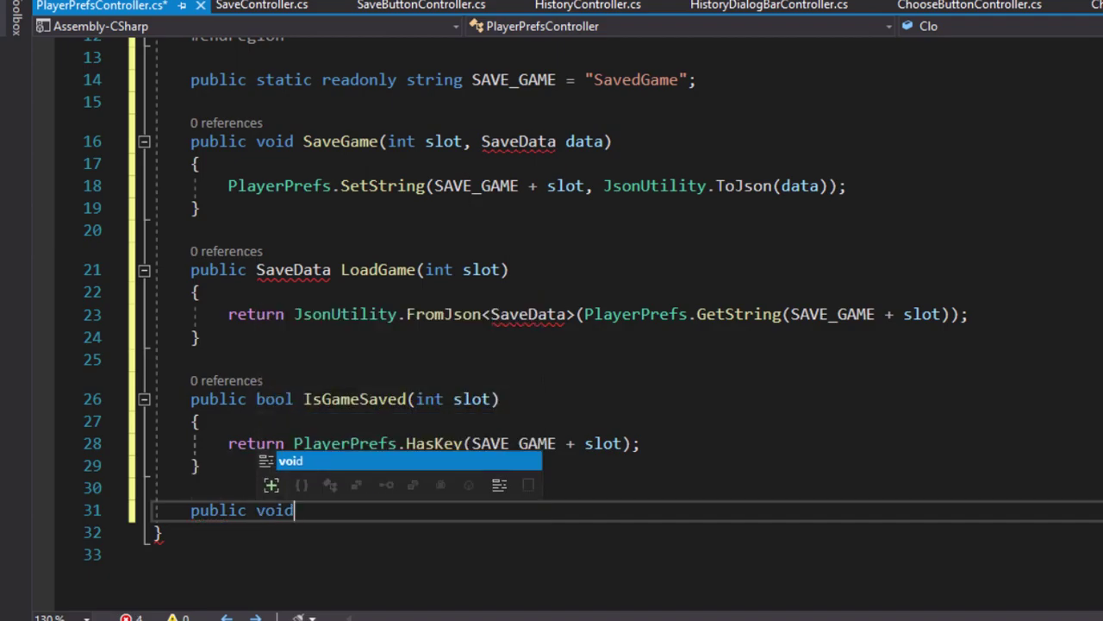
text(Clear)
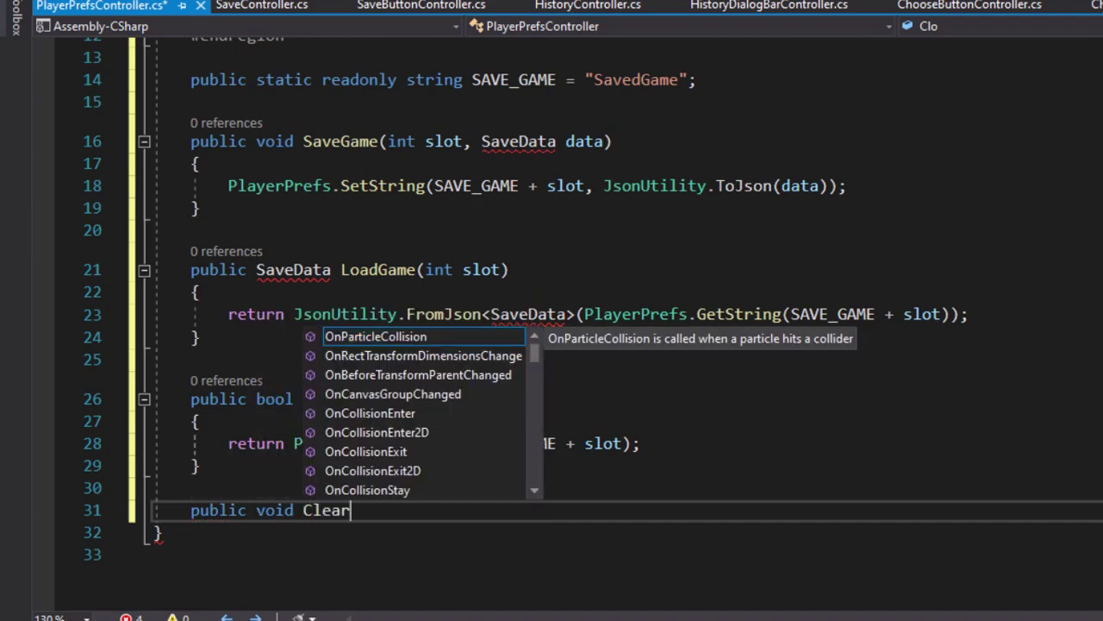
text(SavedGa)
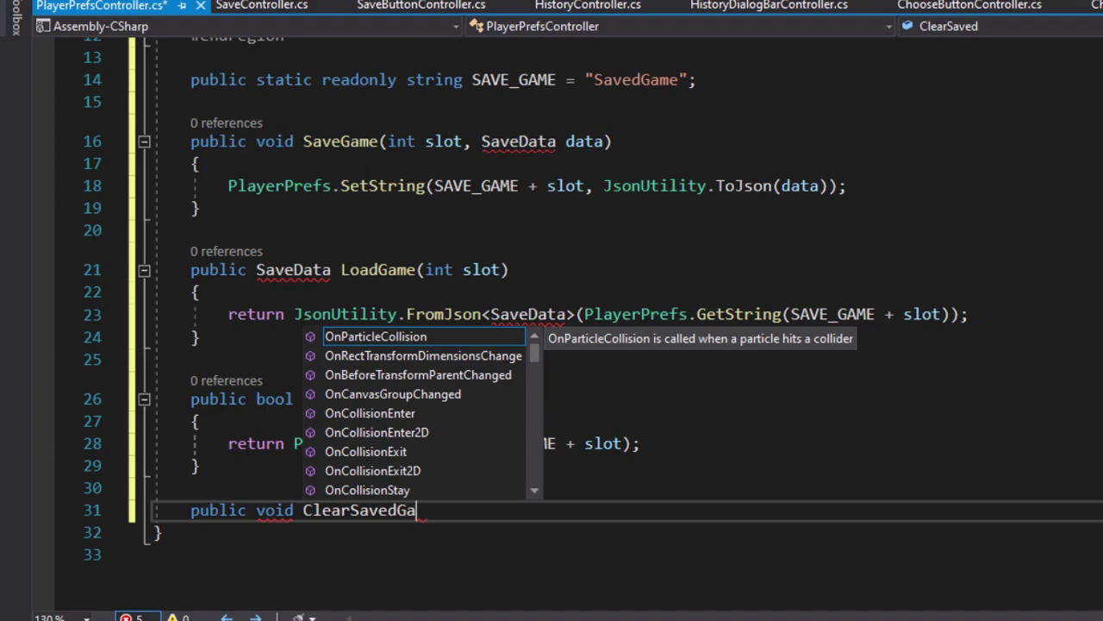
text(me(int)
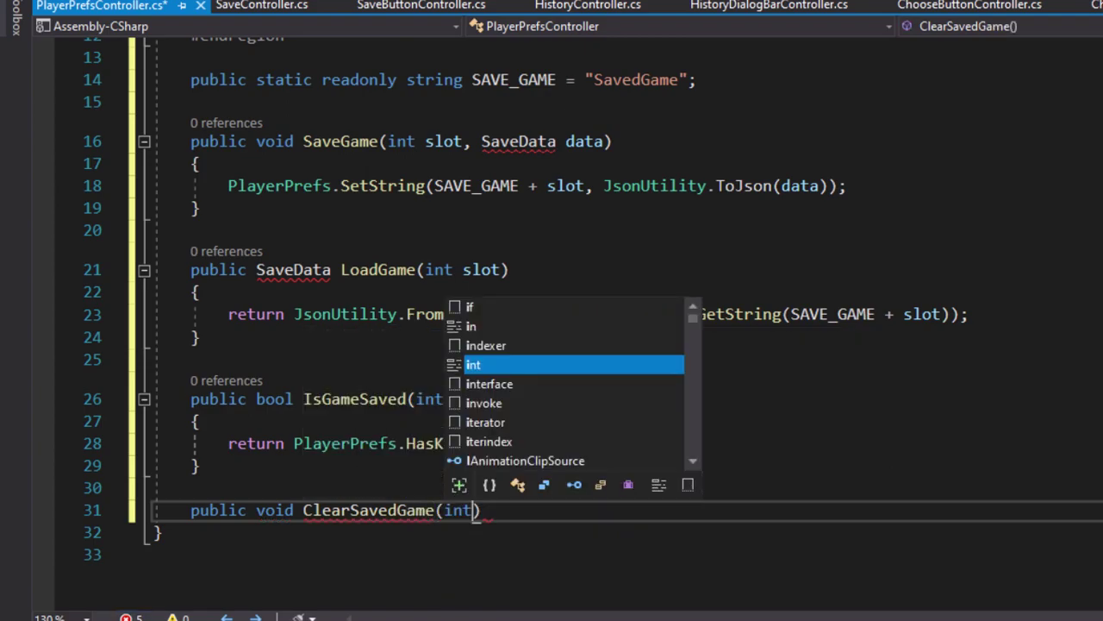
text( slo)
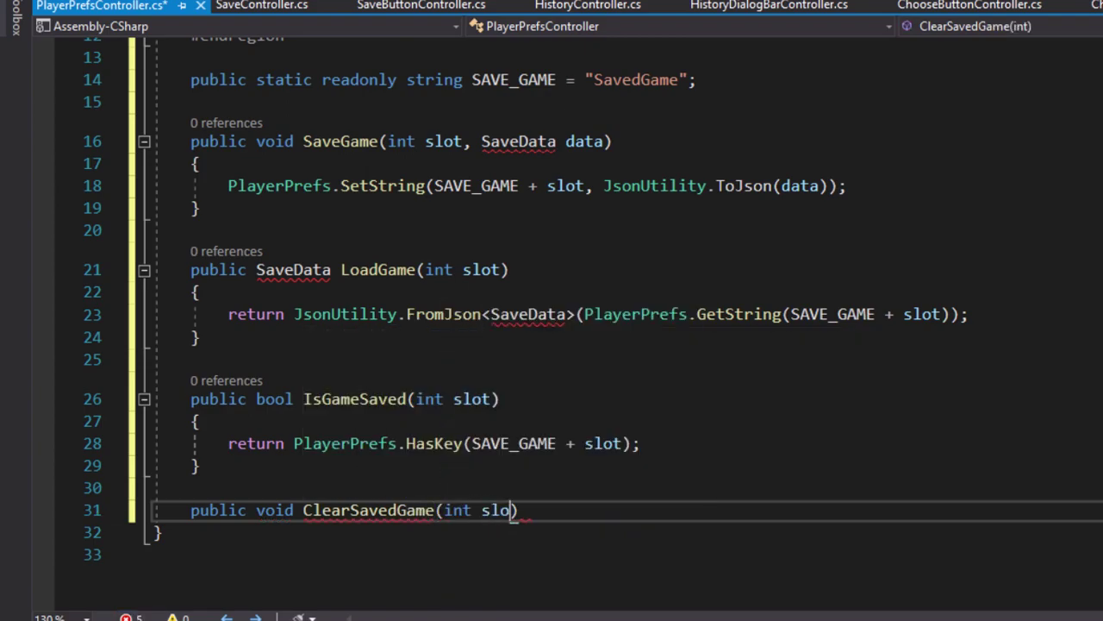
text(t))
key(Return)
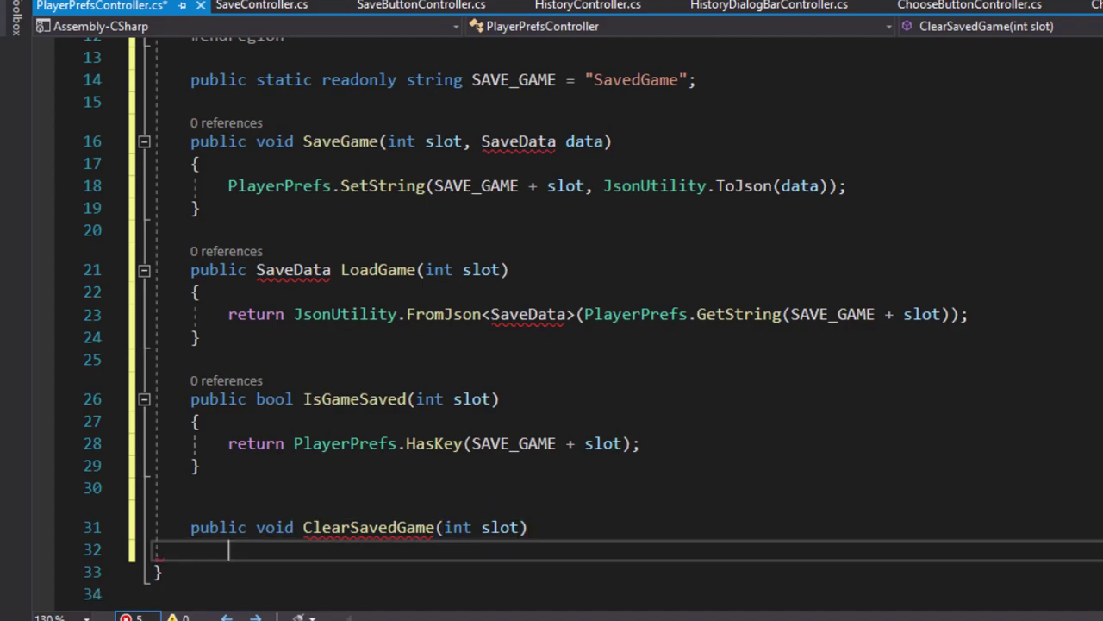
text({)
key(Return)
scroll(552, 345, down, 1)
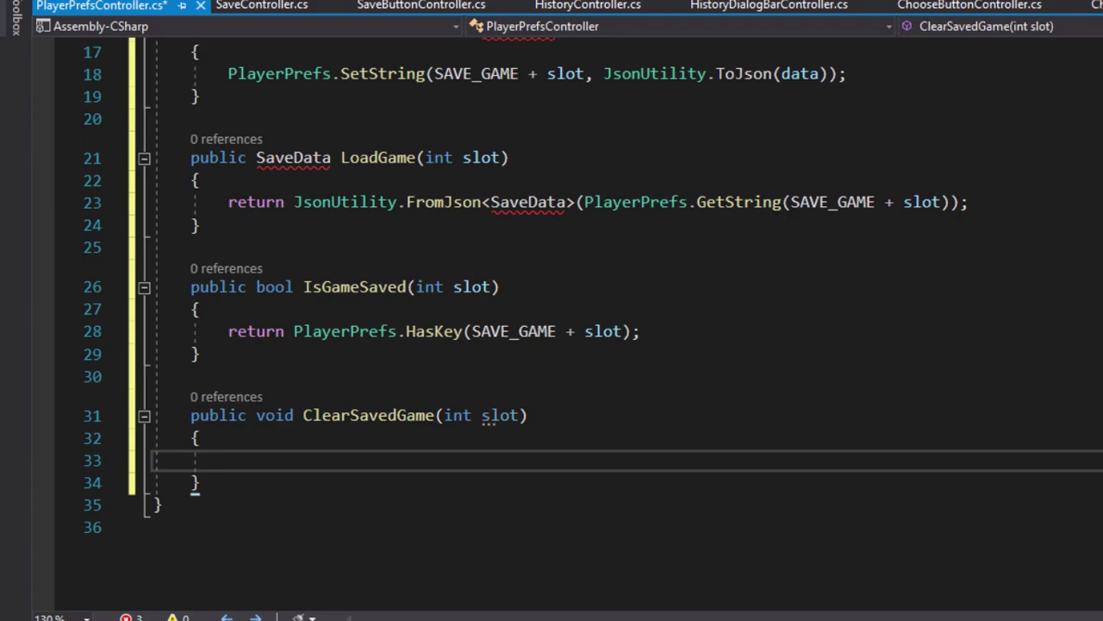
- Have ClearSavedGame call PlayerPrefs.DeleteKey(SAVE_GAME + slot)
text(Player)
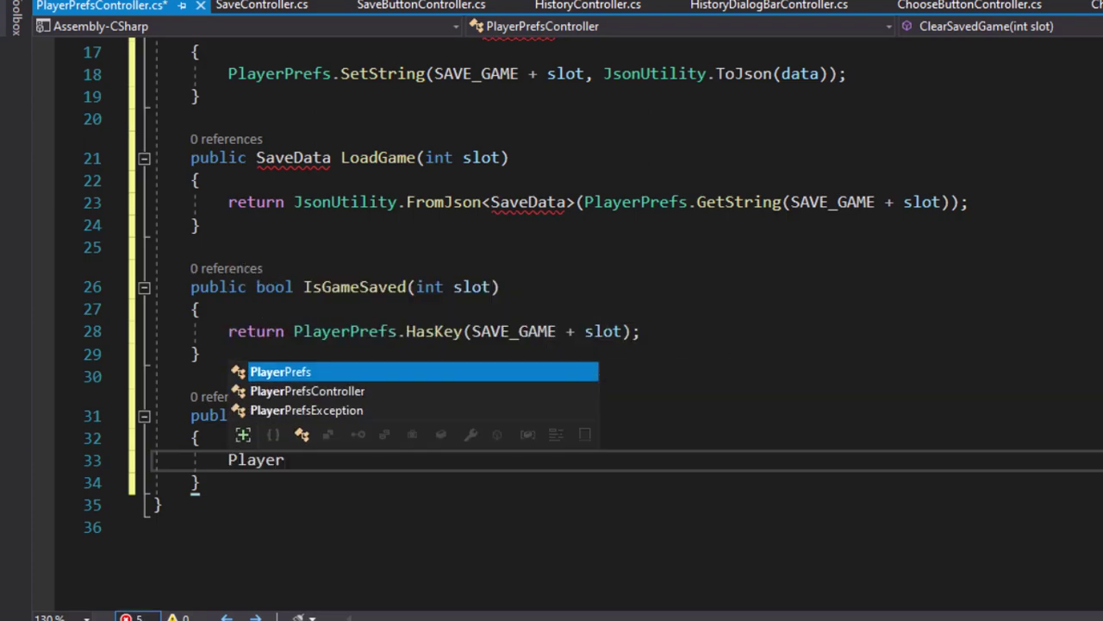
key(Tab)
text(.de)
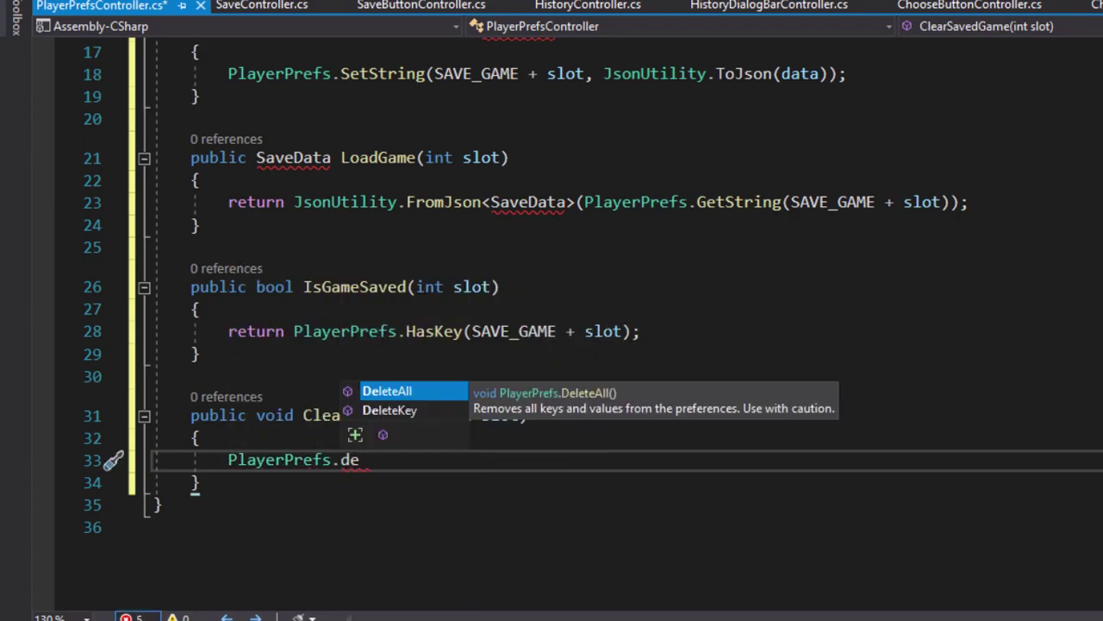
key(Down)
key(Tab)
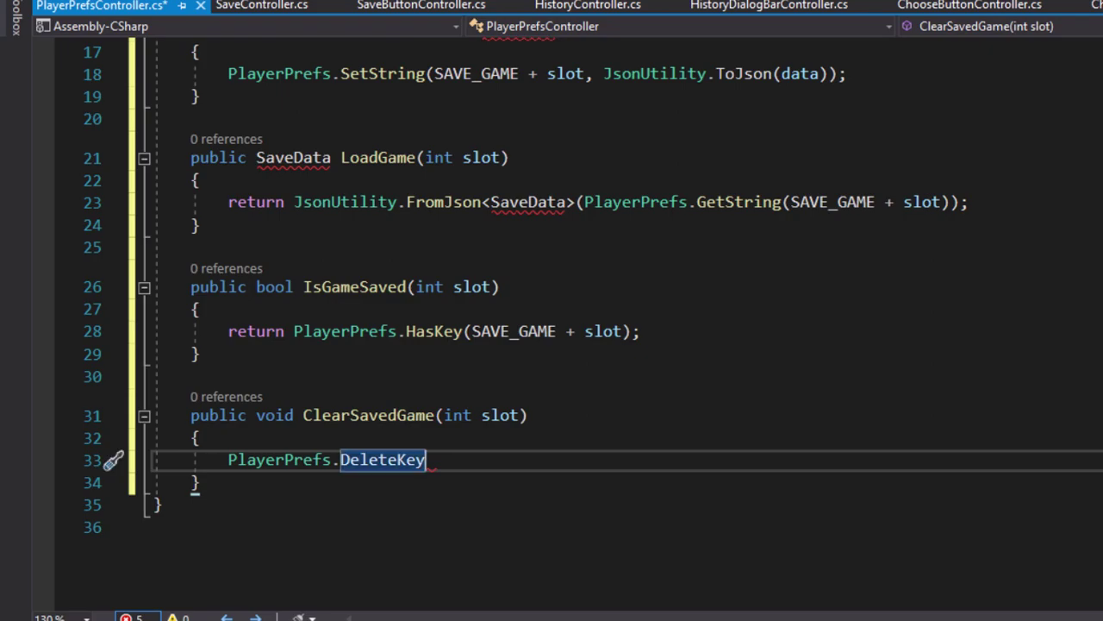
text((save)
key(Tab)
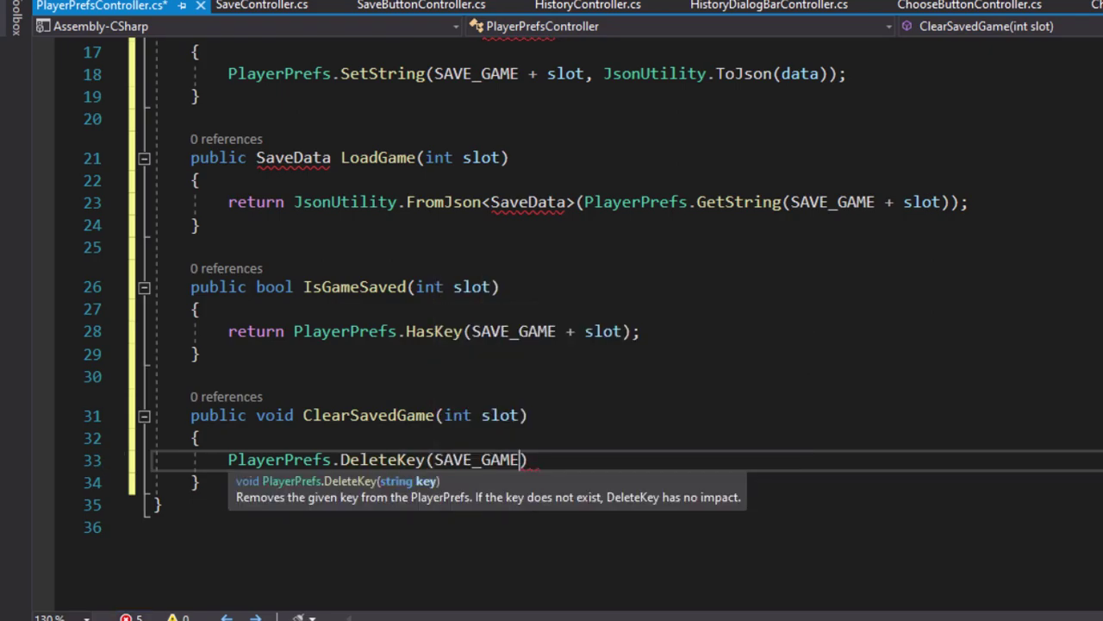
text( + slo)
key(Tab)
text();)
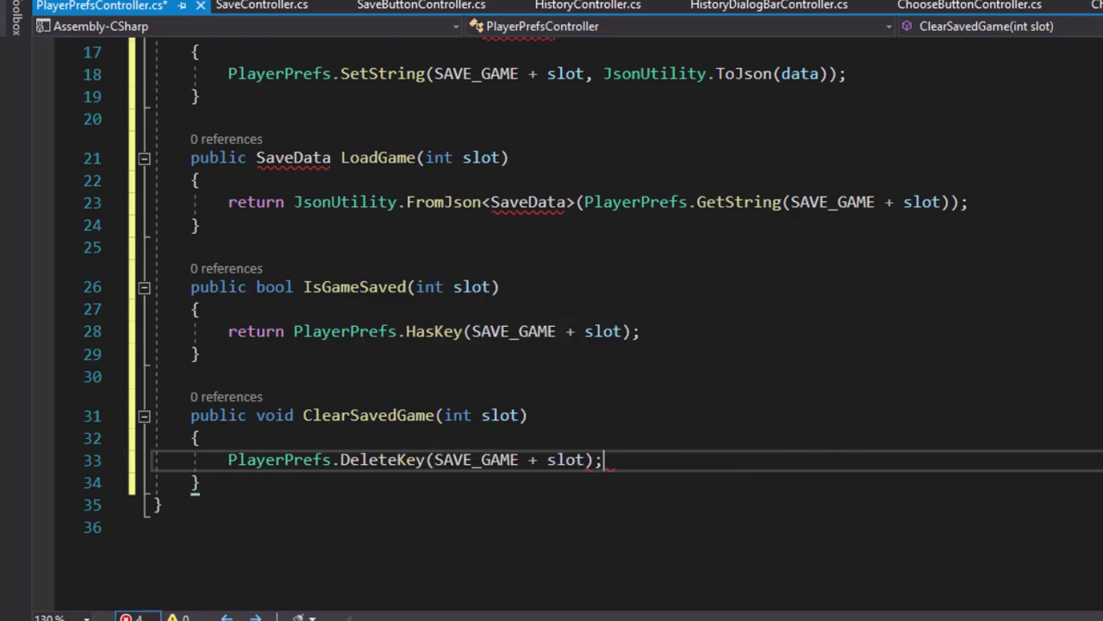
key(Down)
key(Return)
key(Return)
- Add public bool IsHasGameSaved() containing a for loop running to 4
text(p)
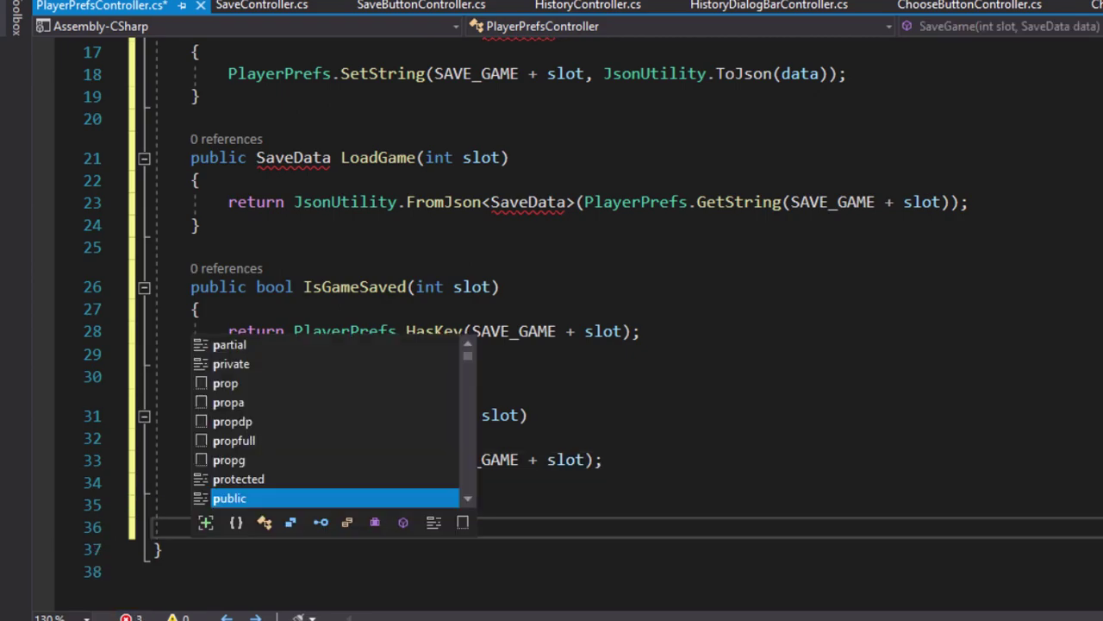
text(ublic boo)
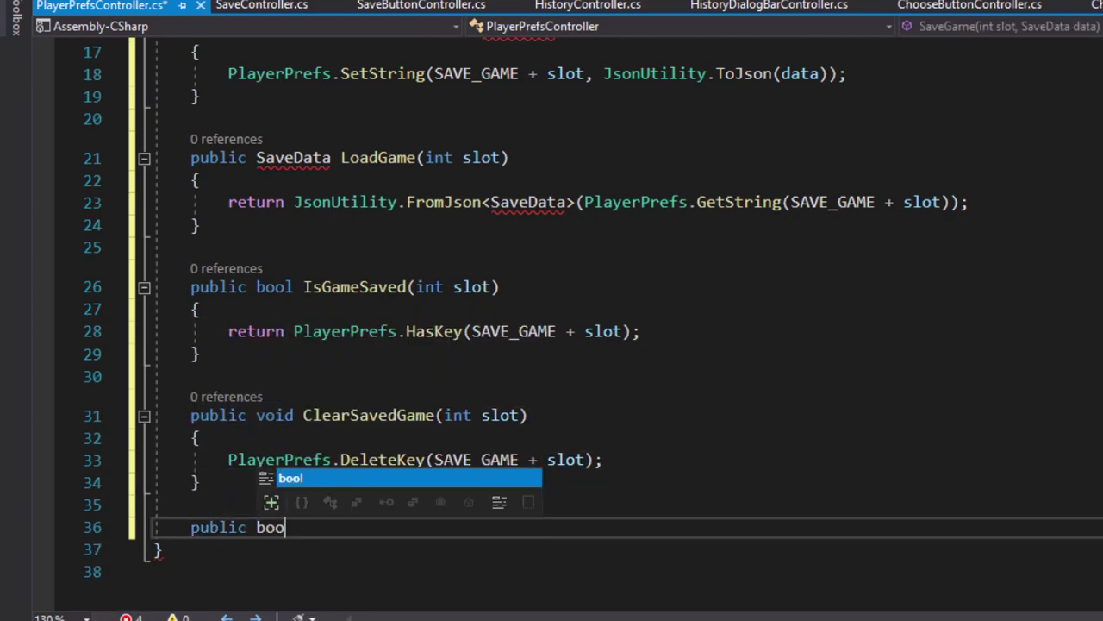
text(l Is)
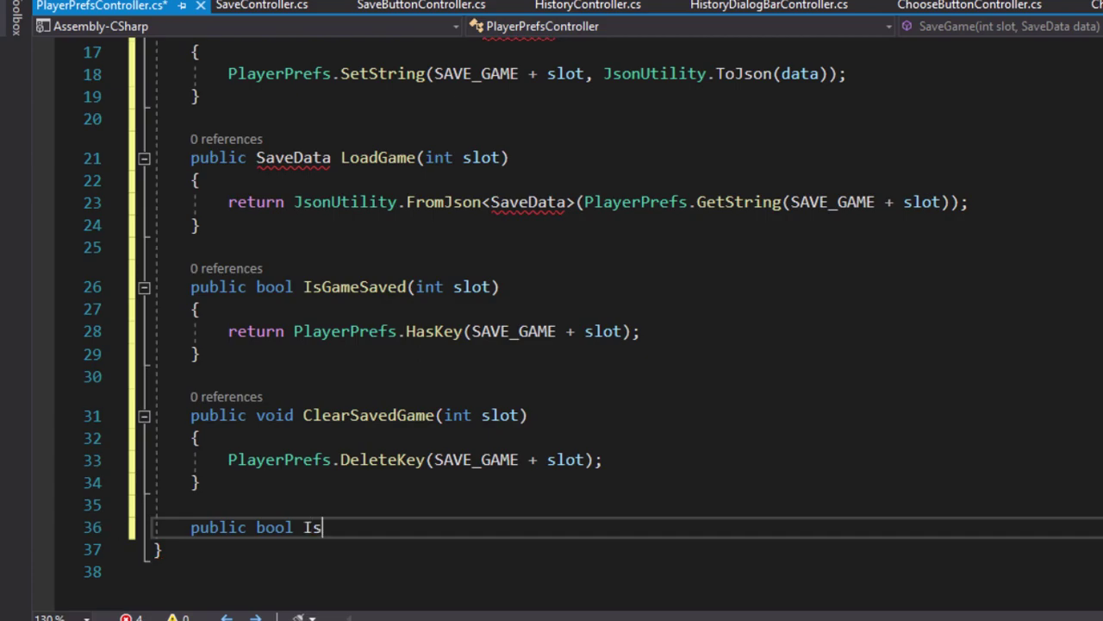
text(HasGameSaved()
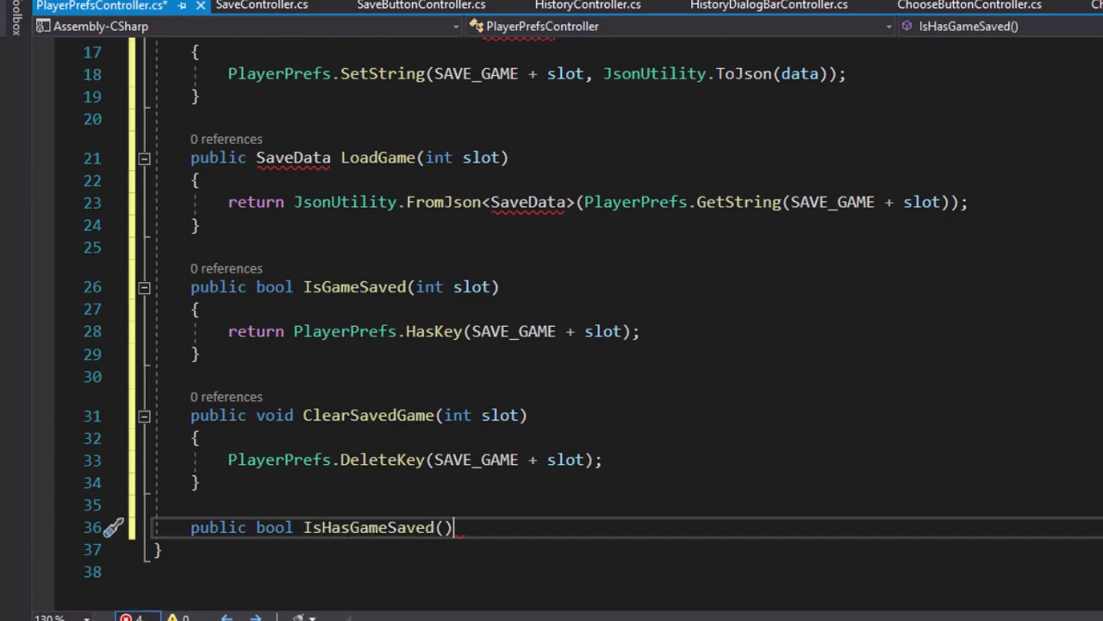
text())
key(Return)
text({)
key(Return)
text(for)
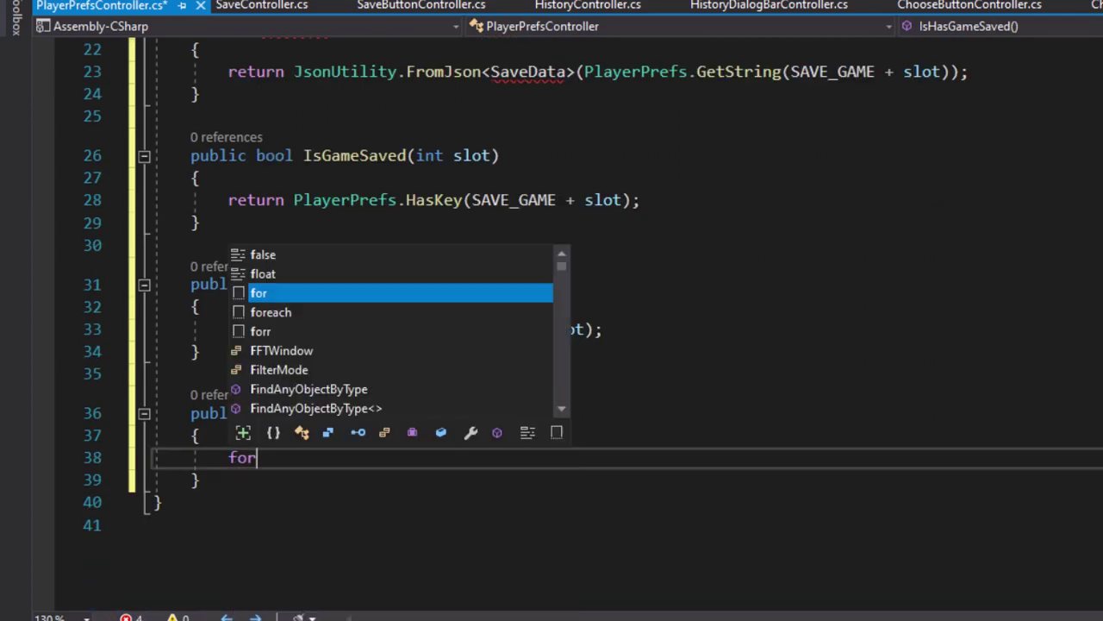
key(Tab)
key(Tab)
key(Tab)
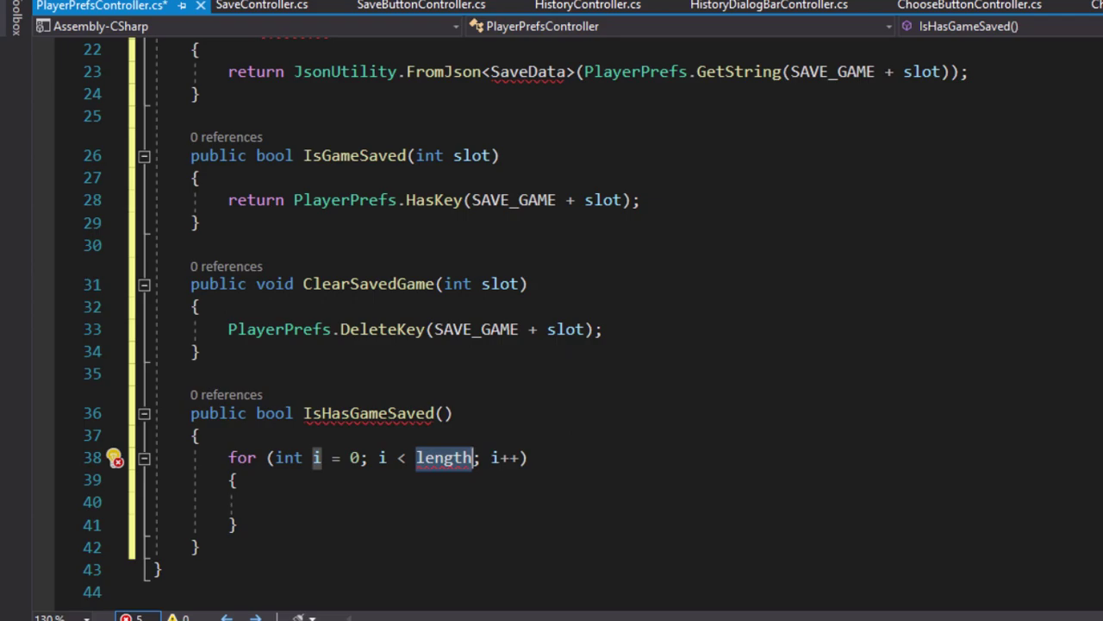
text(4)
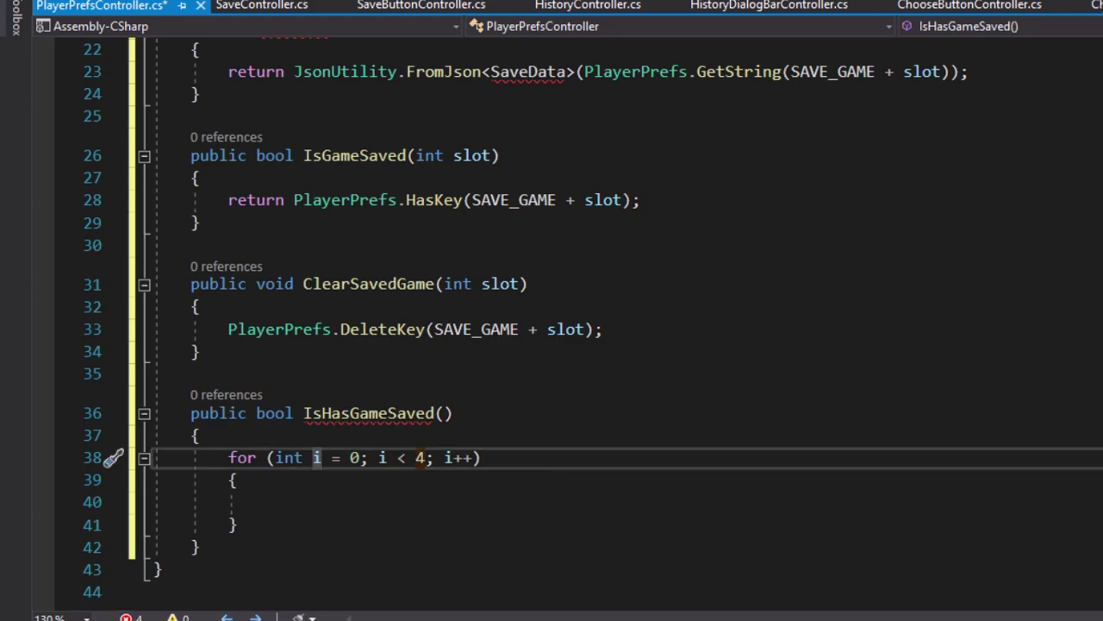
- Inside the loop, return PlayerPrefs.HasKey(SAVE_GAME + i), with a new line above the loop
click(411, 505)
text(ret)
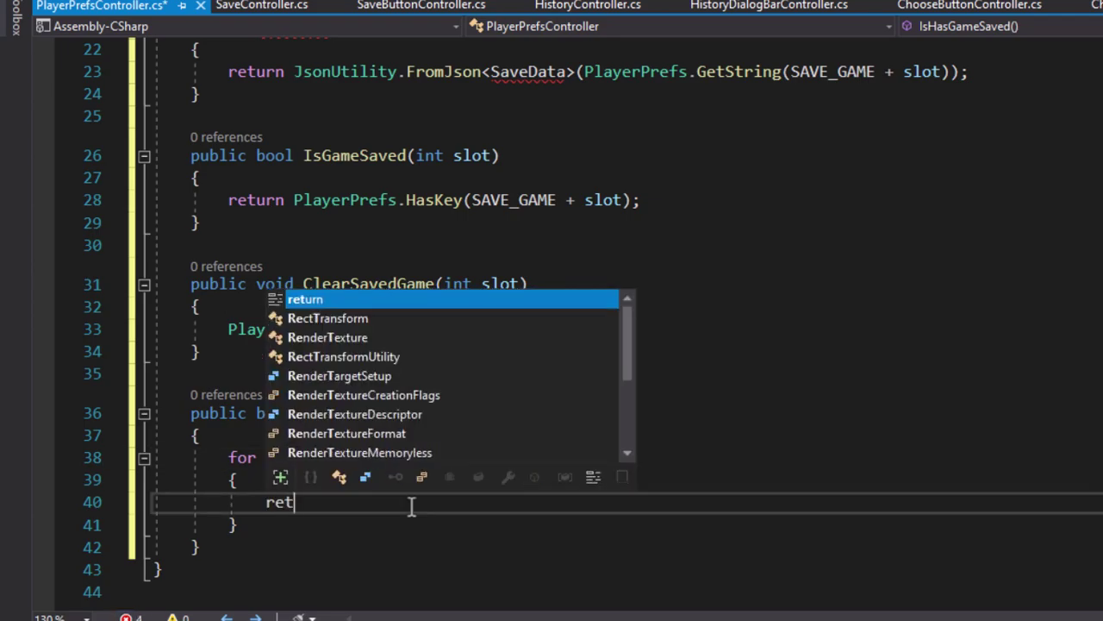
text(urn Play)
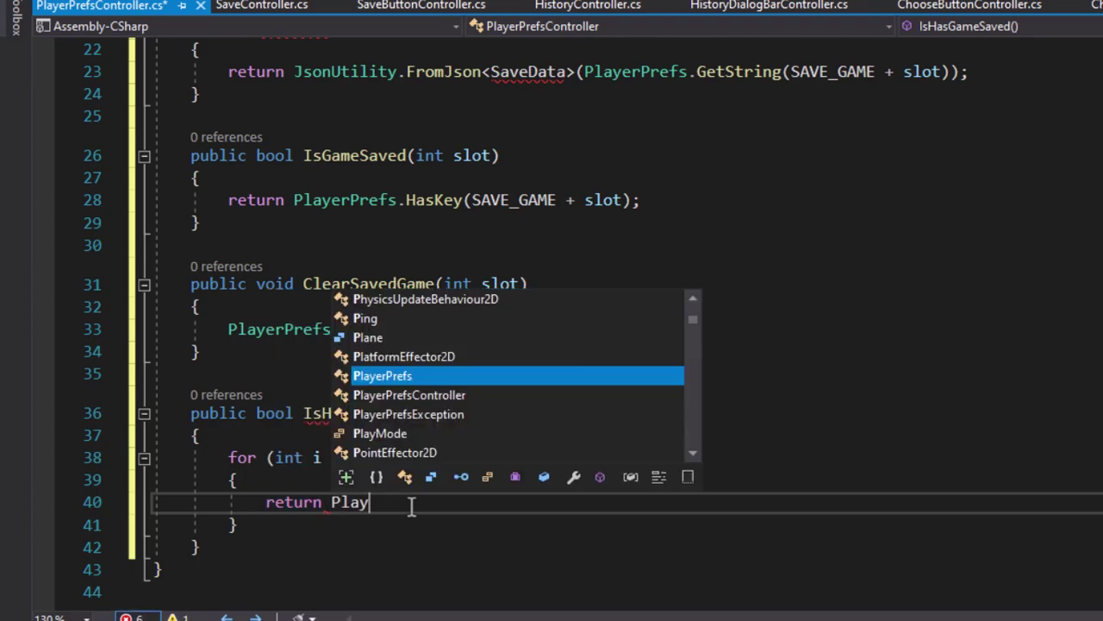
text(er)
key(Tab)
text(.)
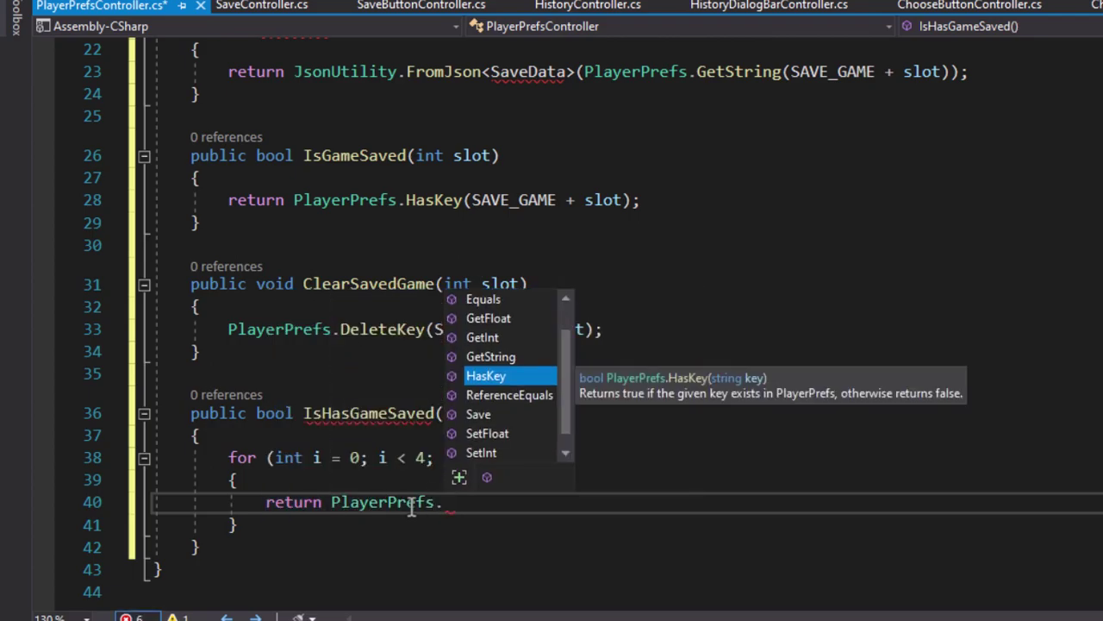
text(Has)
key(Tab)
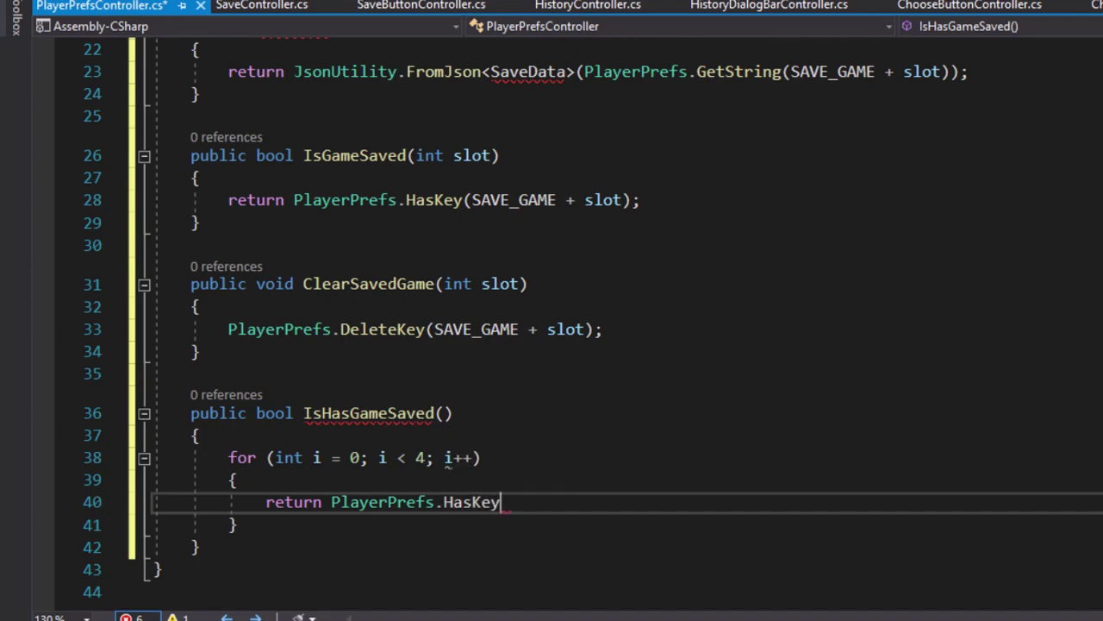
text((save)
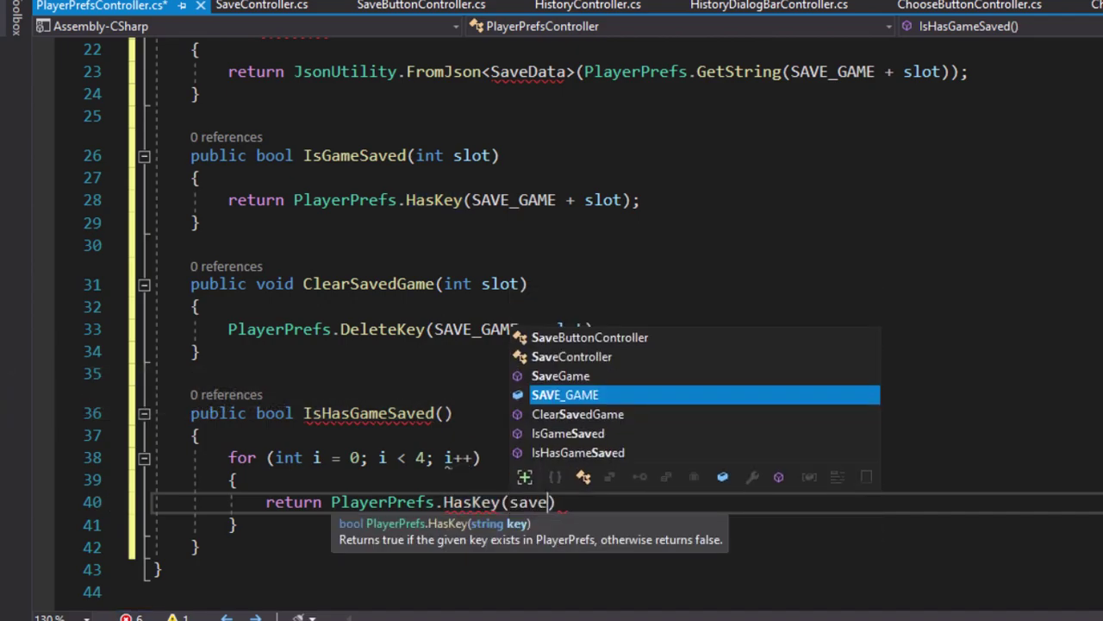
key(Tab)
text(+ i)
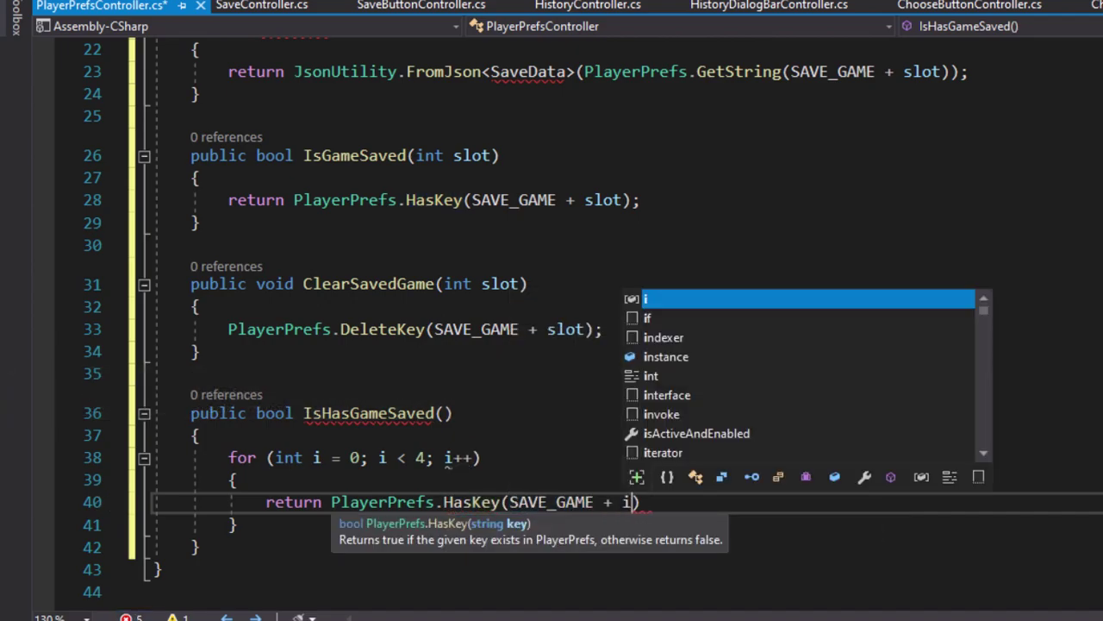
text())
key(Home)
key(Up)
key(Up)
key(Up)
key(Return)
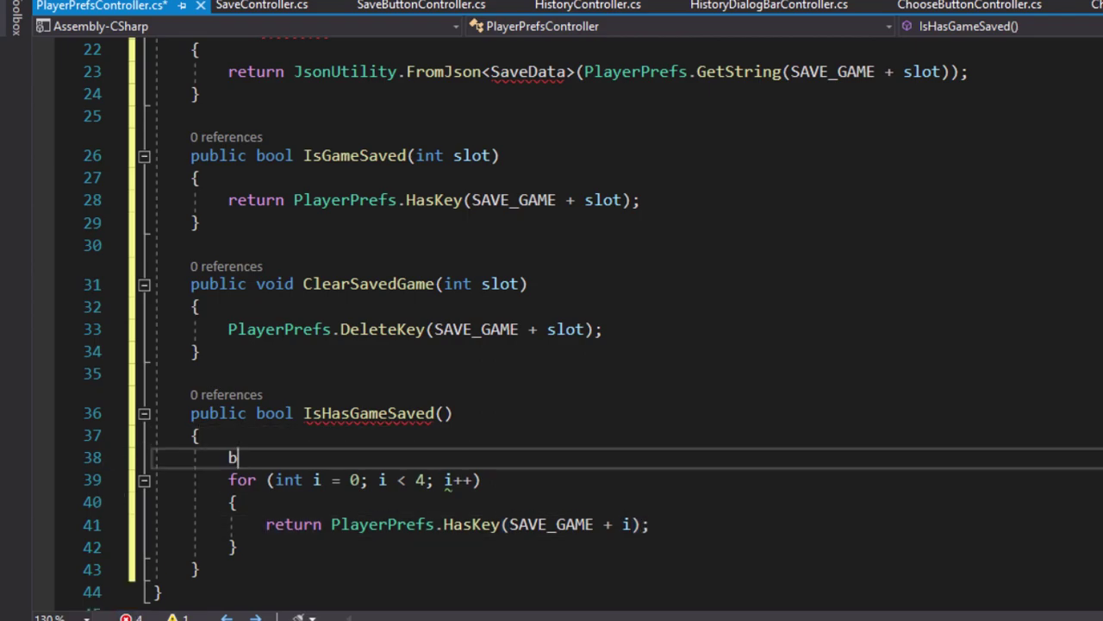
- Declare bool isHasSaved = false and move the return after the loop to return isHasSaved
text(ool isHas)
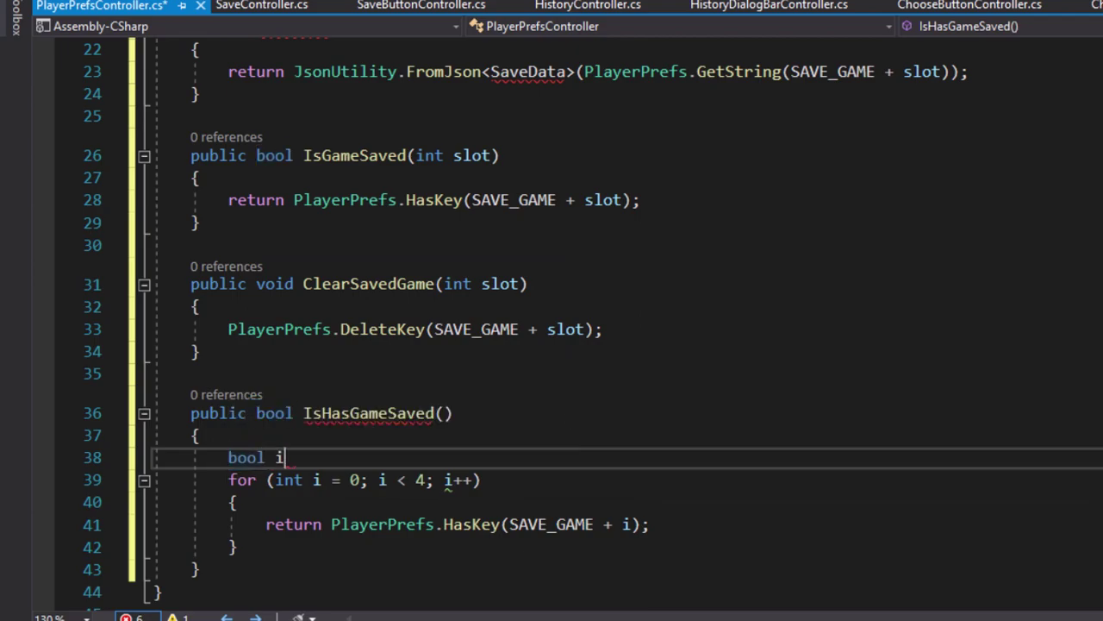
text(Sa)
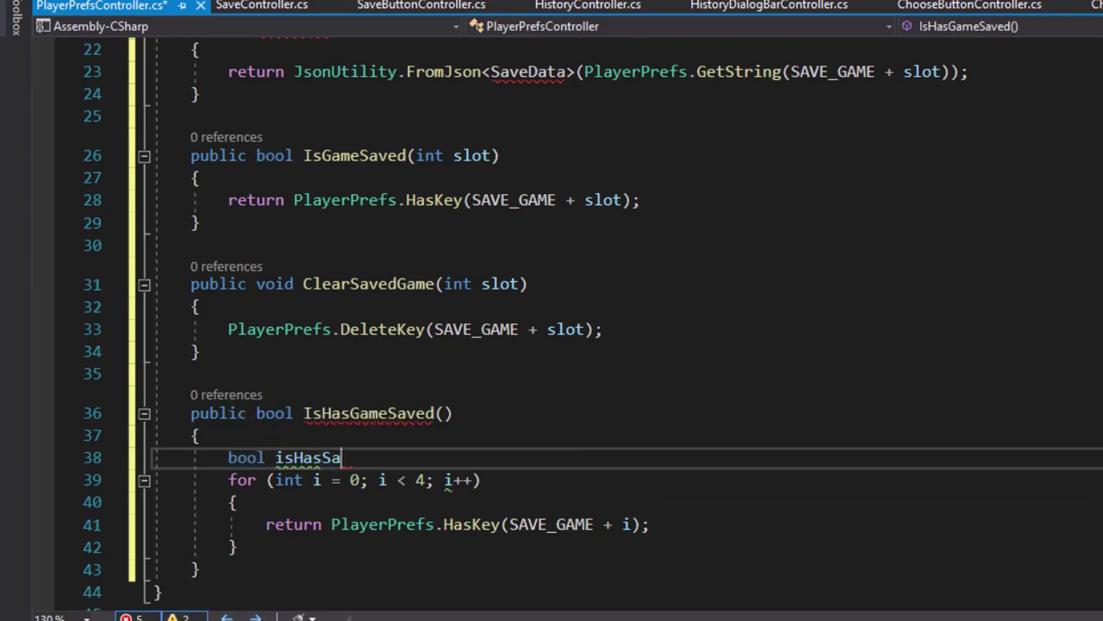
text(ved = fa)
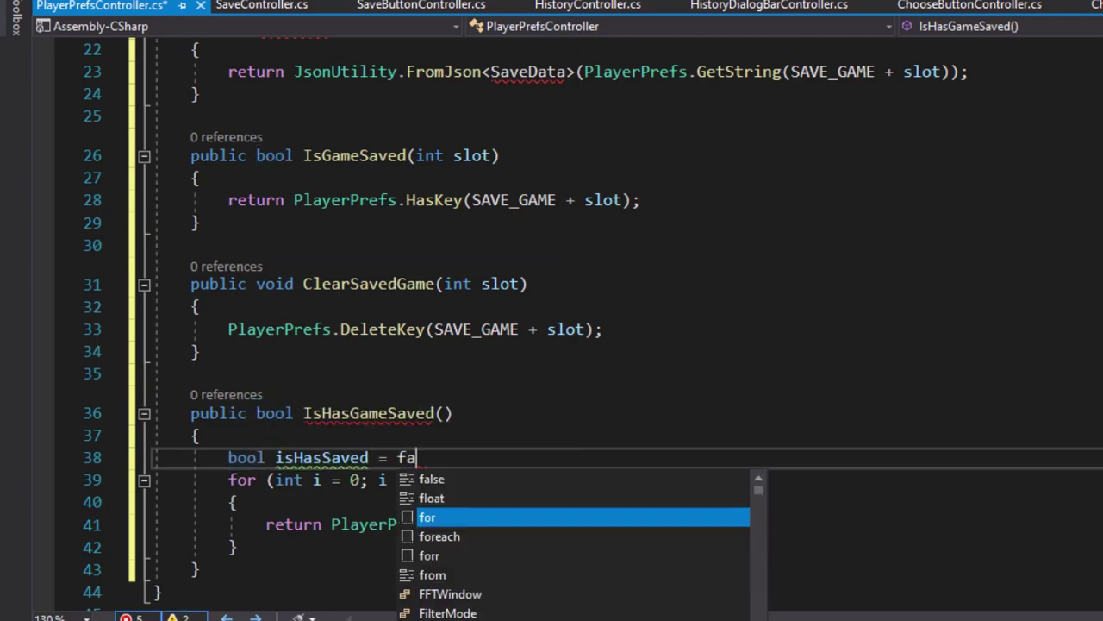
text(lse;)
click(449, 480)
key(Down)
key(Down)
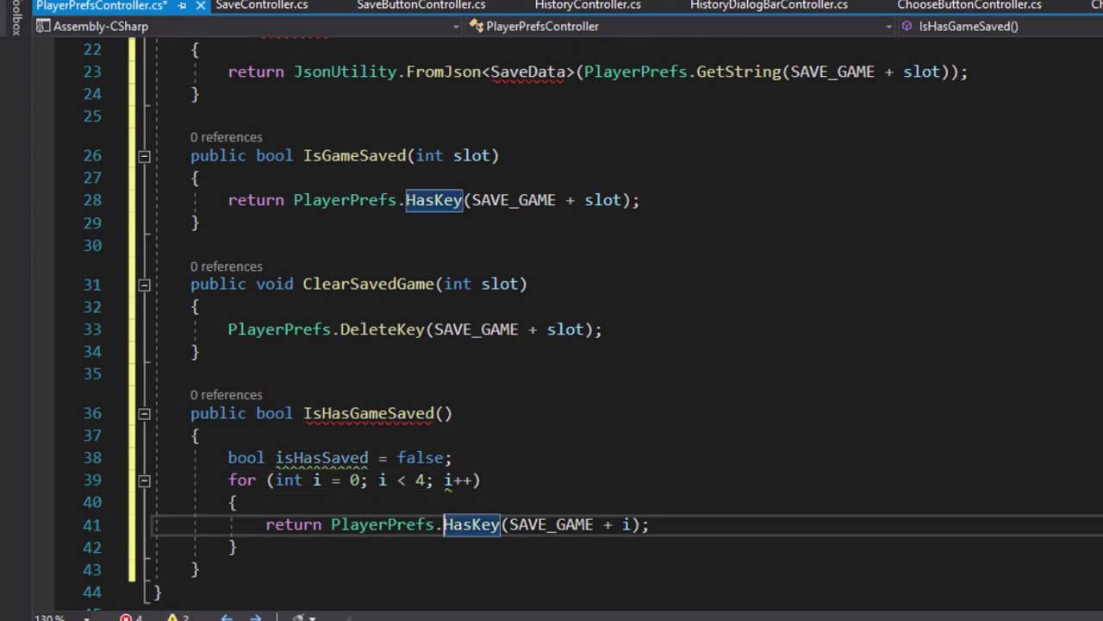
key(Home)
key(ctrl+shift+Right)
key(ctrl+x)
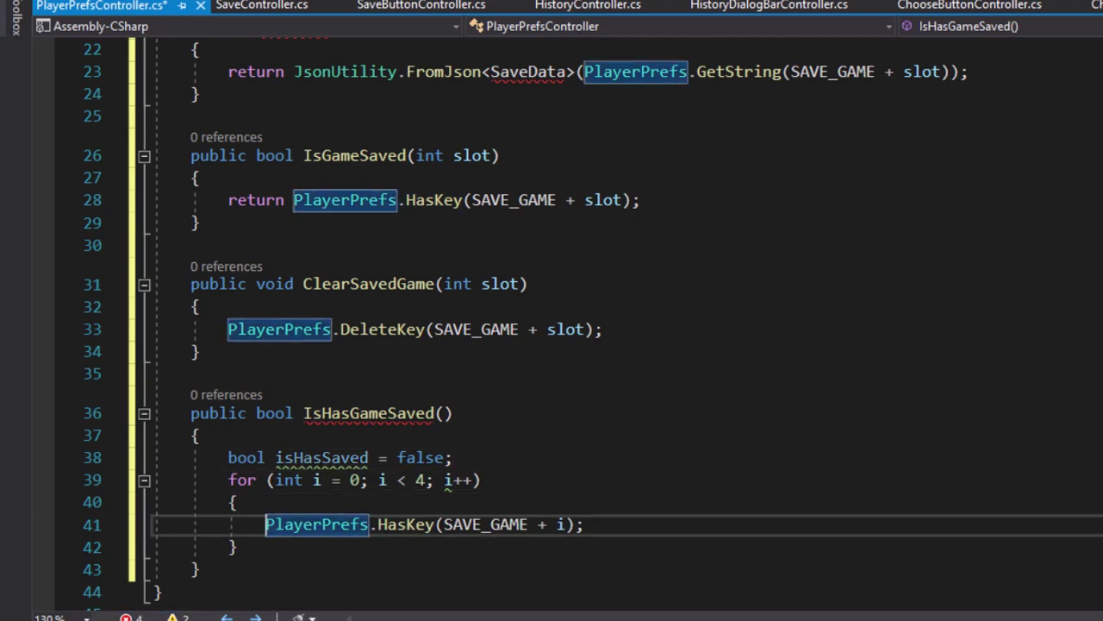
key(Down)
key(Return)
key(ctrl+v)
text(is)
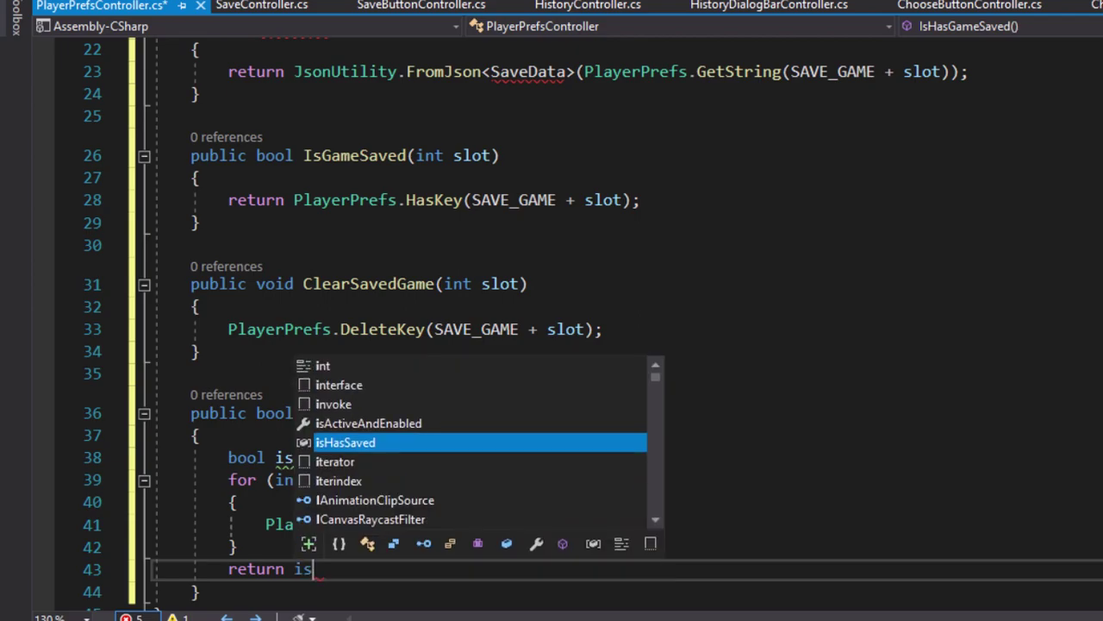
text(;)
- Wrap the HasKey call in an if statement that sets isHasSaved = true
key(Up)
key(Up)
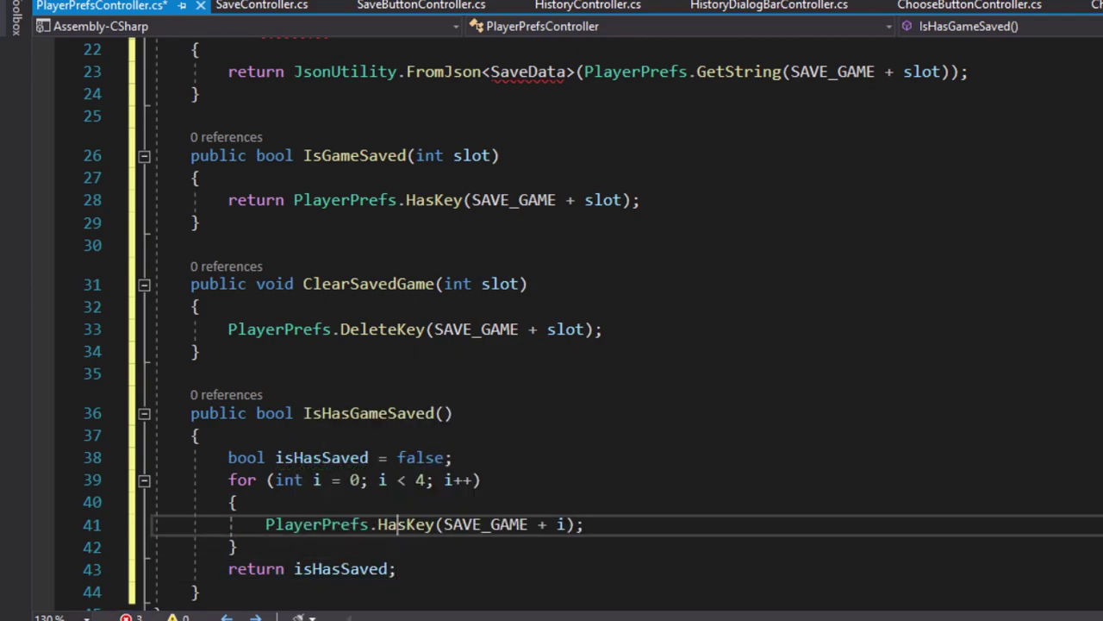
key(Left)
key(Left)
key(Left)
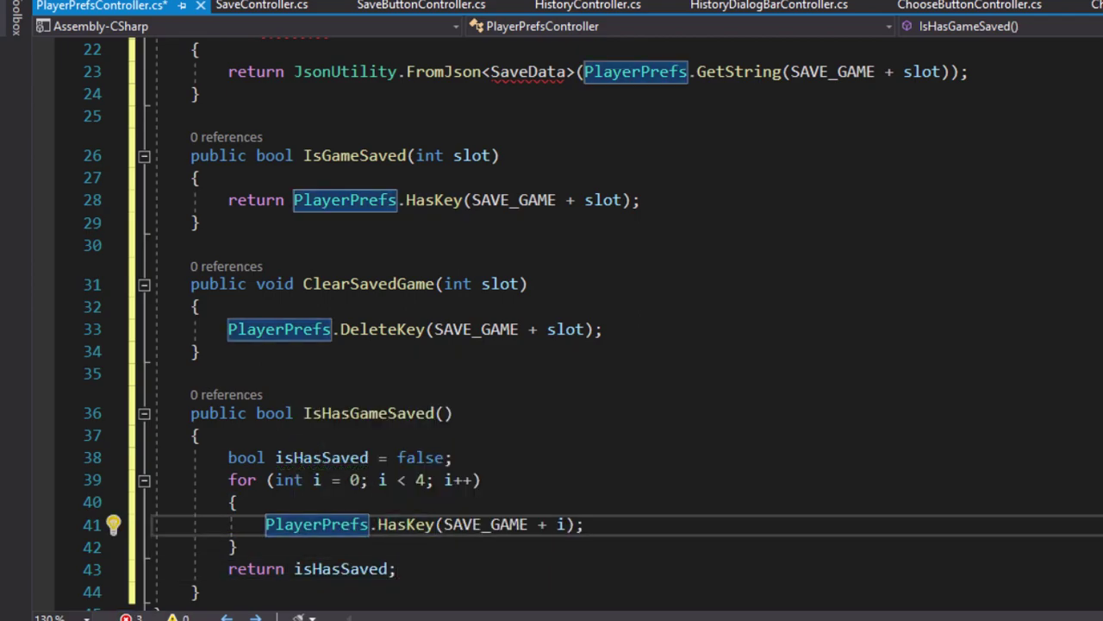
key(ctrl+shift+Right)
key(ctrl+shift+Right)
key(ctrl+shift+Right)
key(ctrl+shift+Right)
key(ctrl+shift+Right)
key(ctrl+shift+Right)
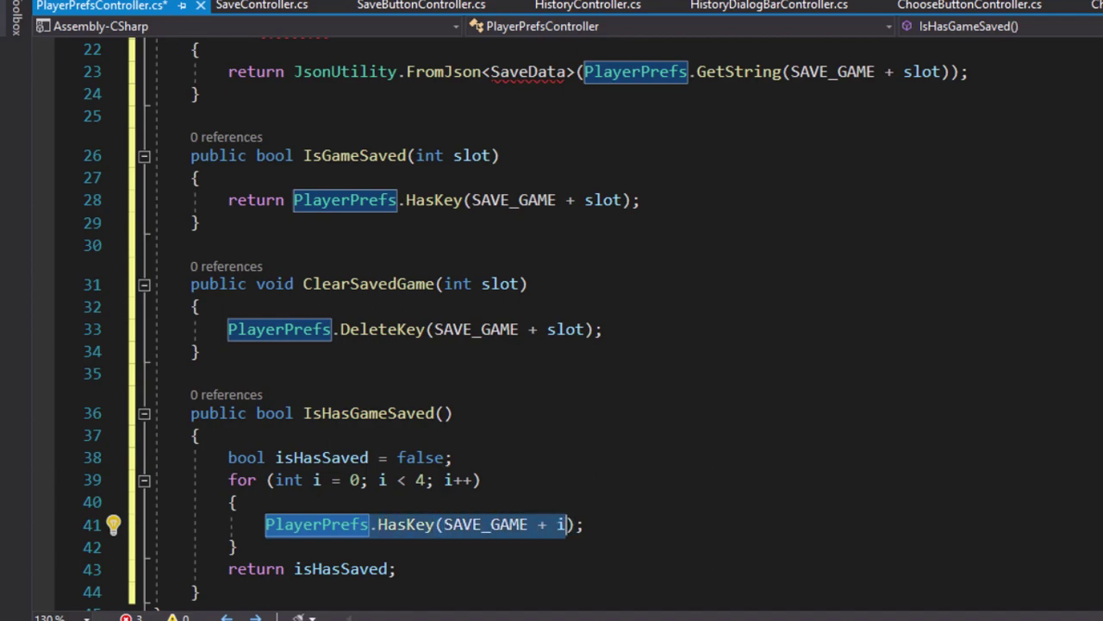
key(Delete)
text(f)
key(Tab)
key(Tab)
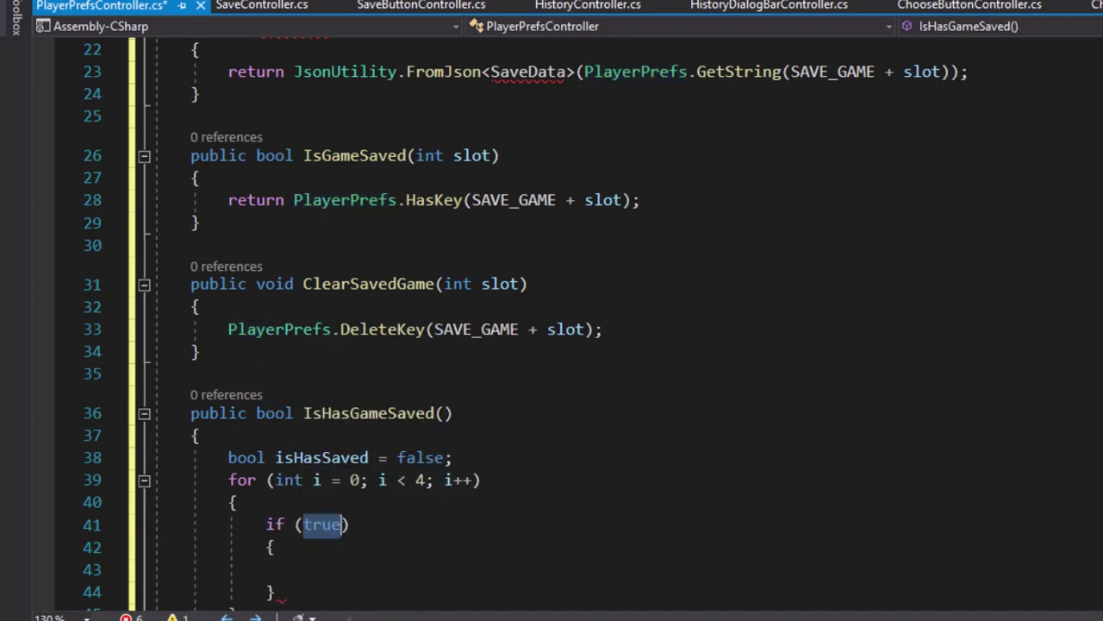
key(ctrl+v)
key(Down)
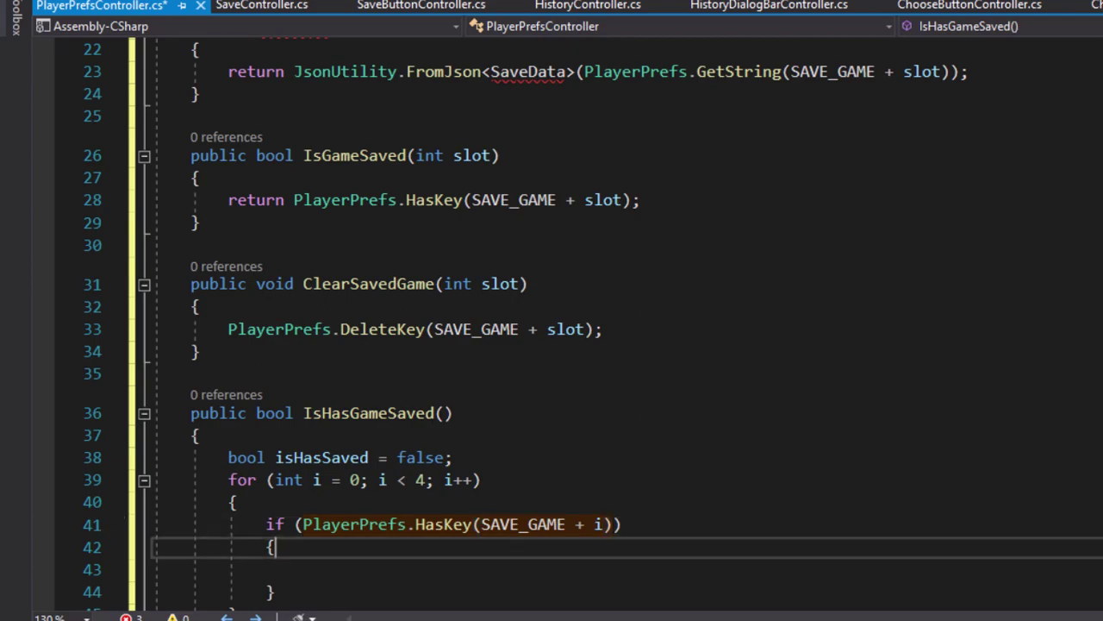
key(Down)
text(ishas)
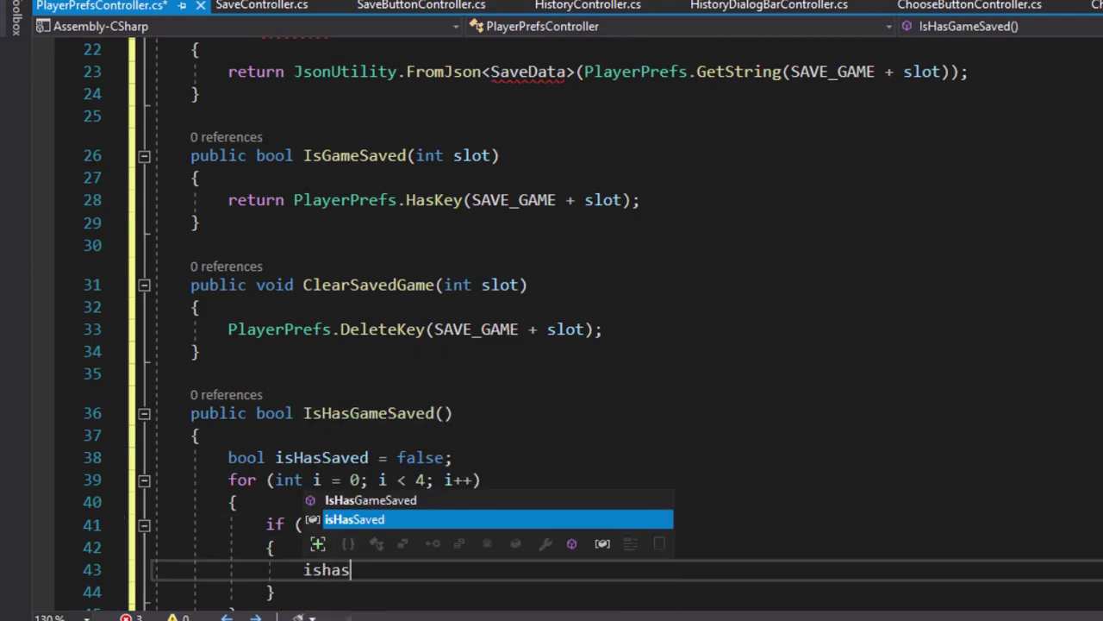
text( = true;)
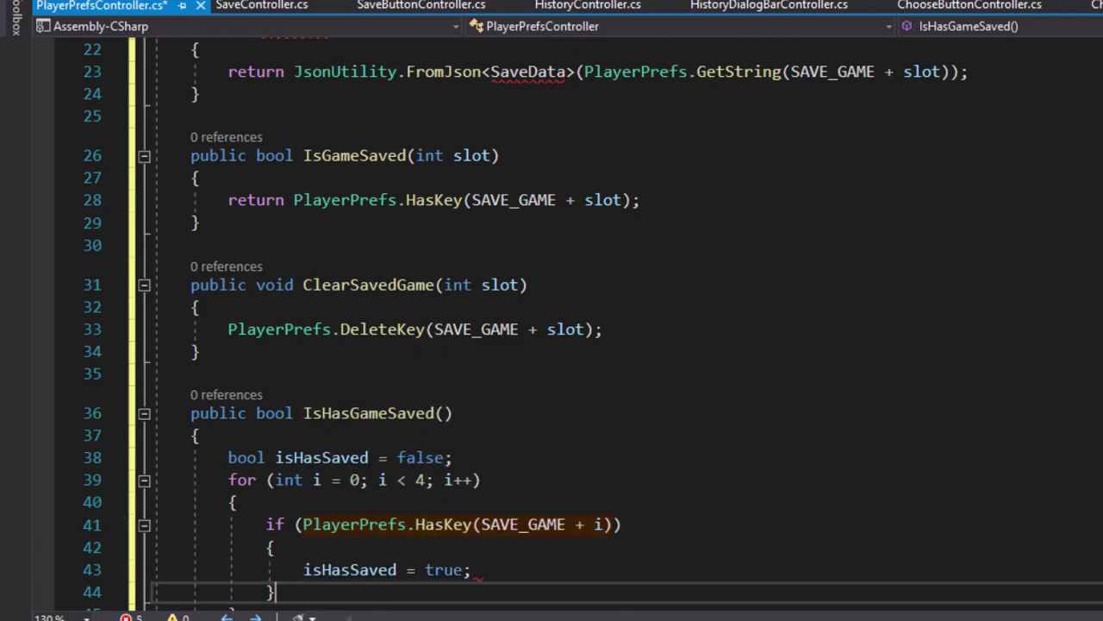
key(Return)
key(Delete)
- Insert a blank line between the loop and the return isHasSaved statement
key(Down)
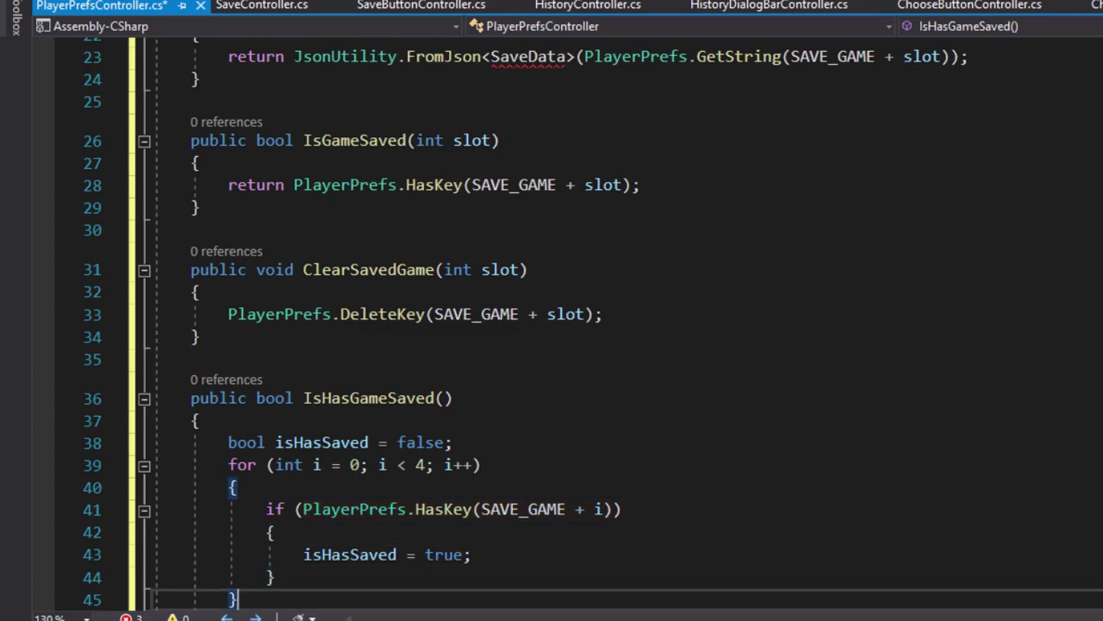
key(Down)
key(Down)
key(Up)
key(ctrl+Return)
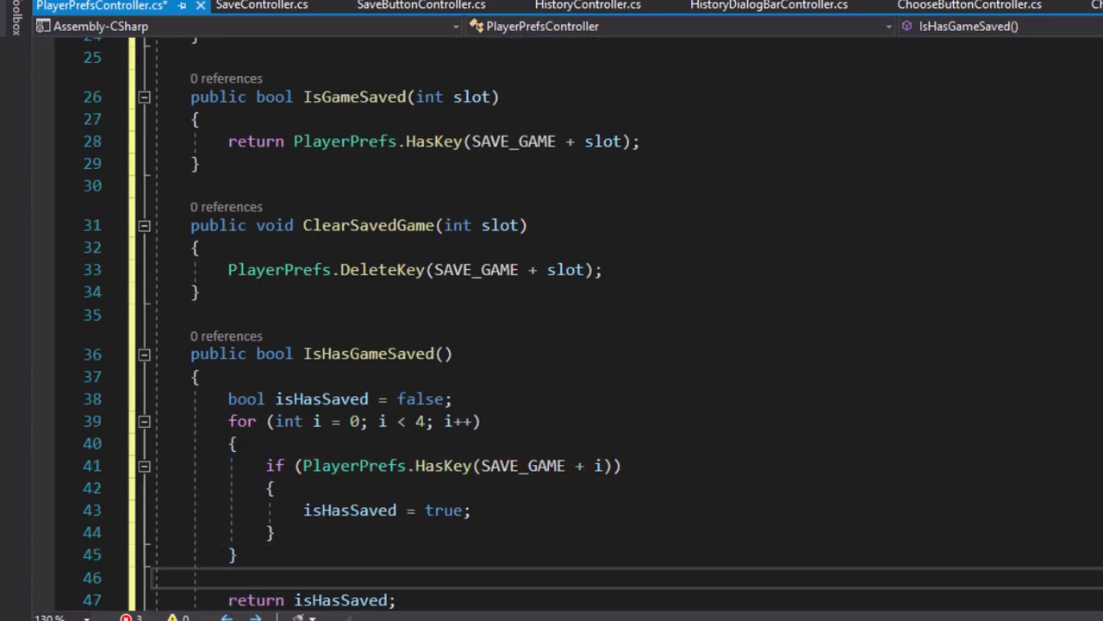
key(Down)
key(Down)
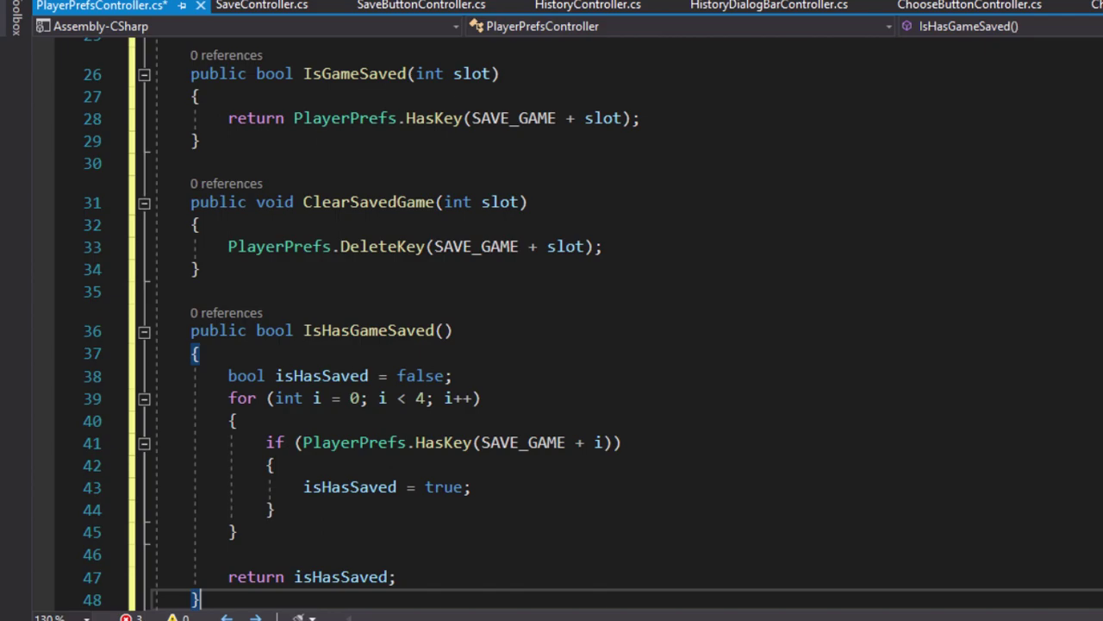
scroll(630, 516, down, 2)
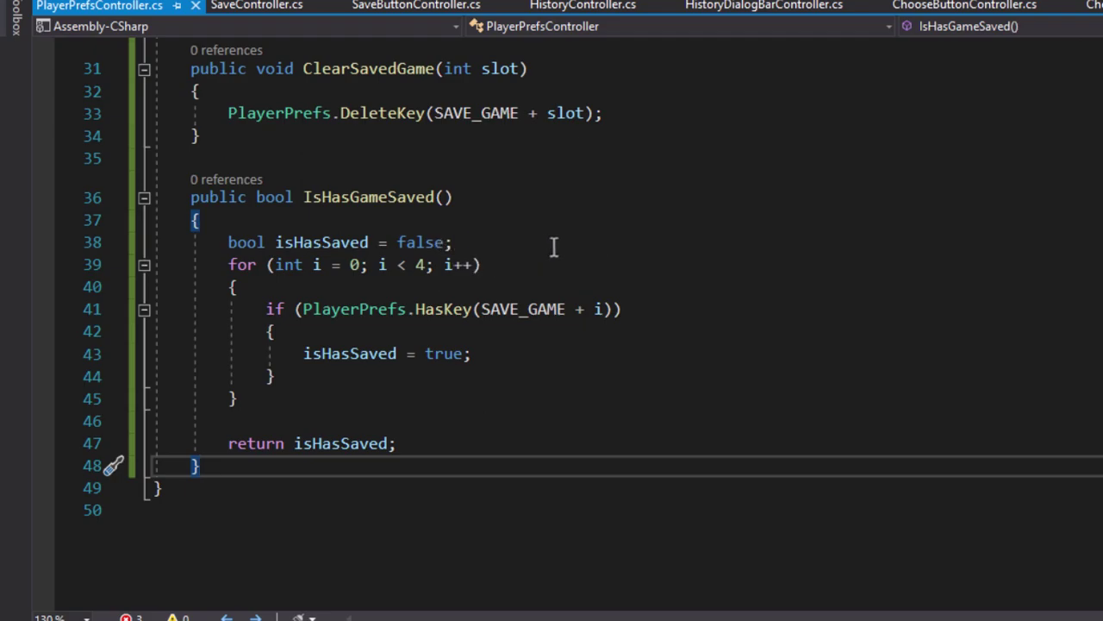
- Add a blank line after the isHasSaved declaration and declare public void DeleteKey(string key)
click(477, 244)
key(Return)
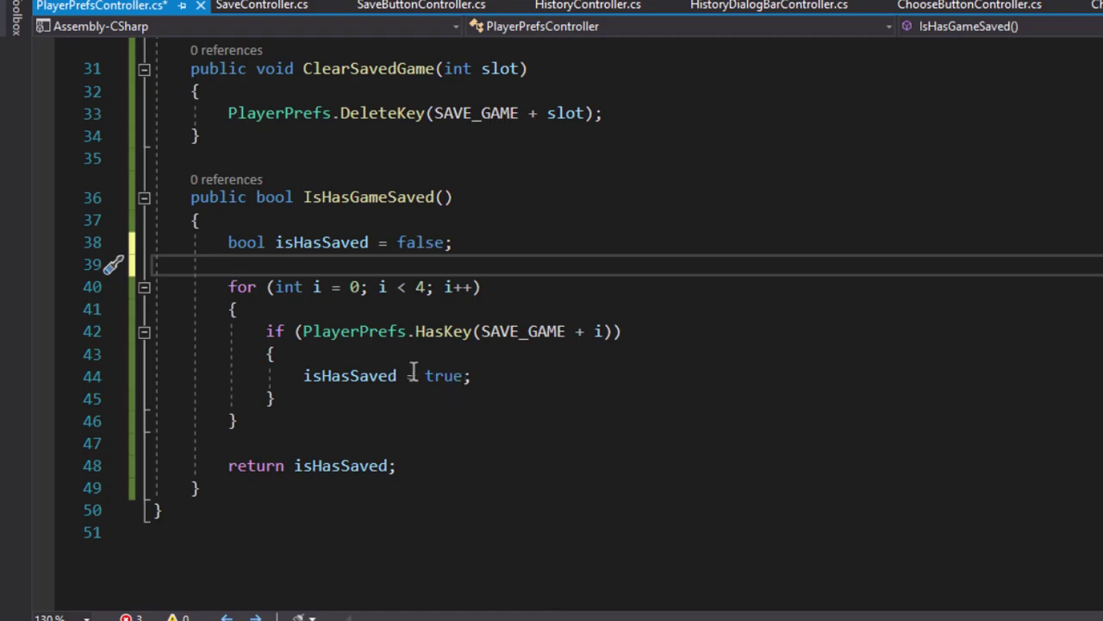
click(269, 490)
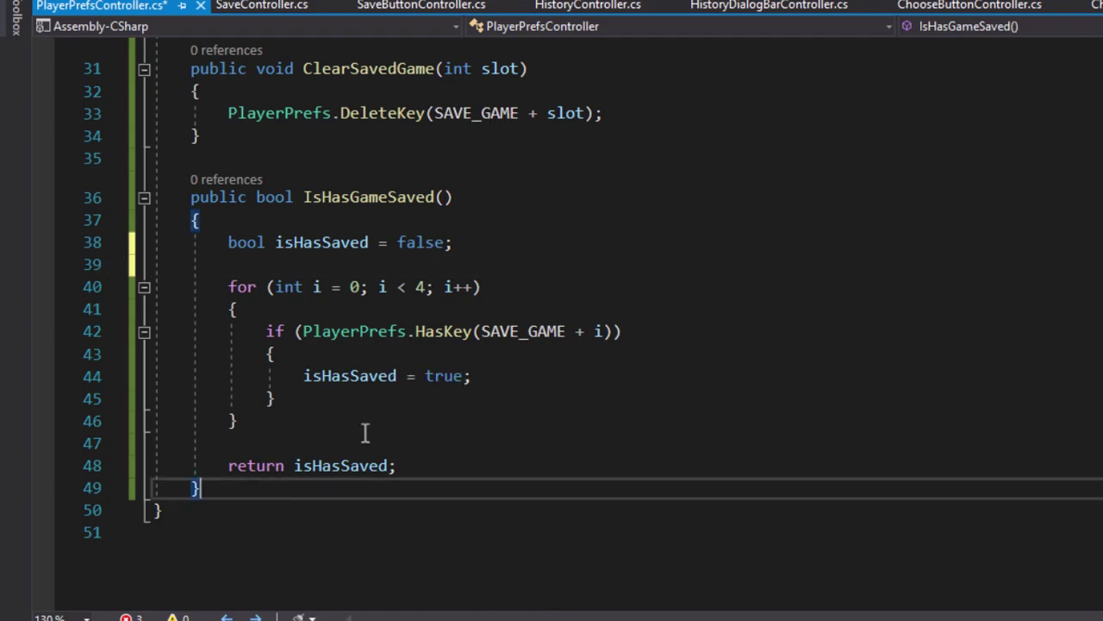
key(Return)
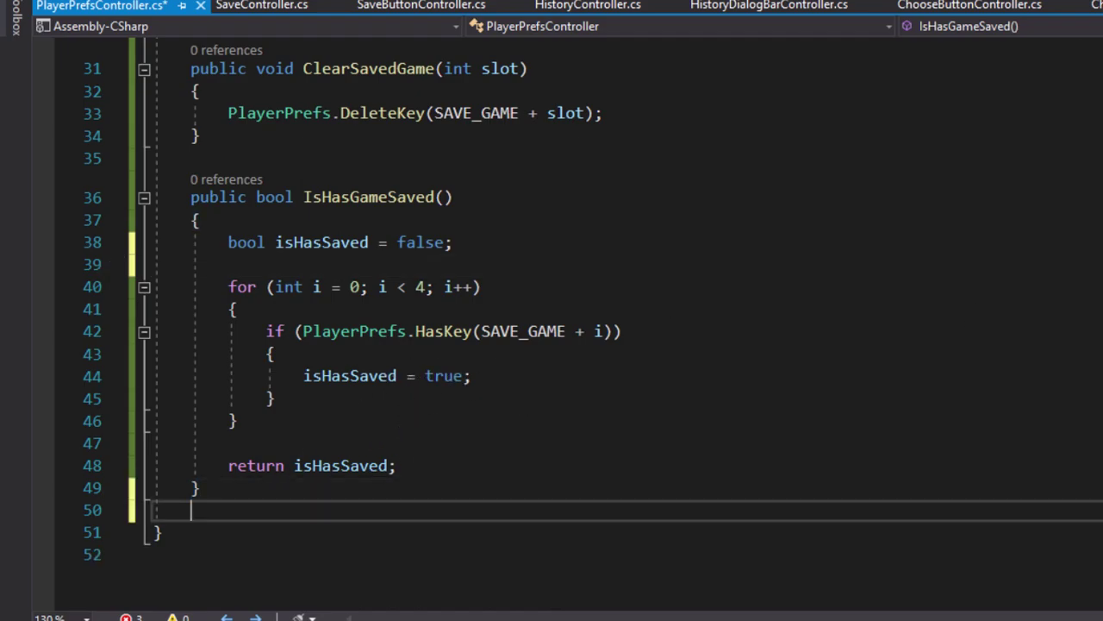
key(Return)
text(public)
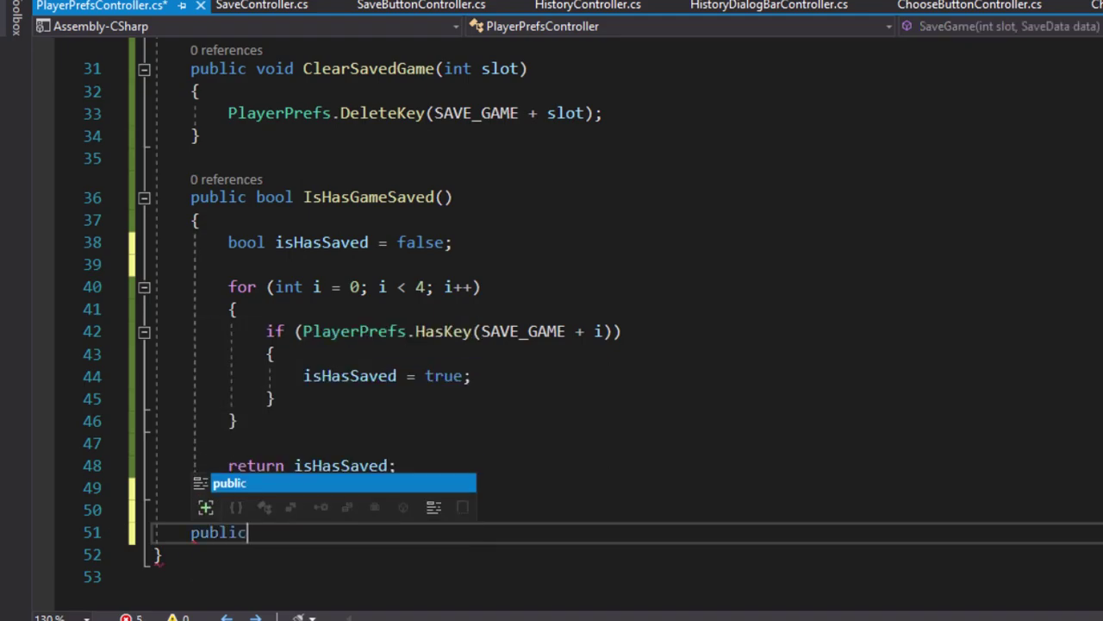
text( void )
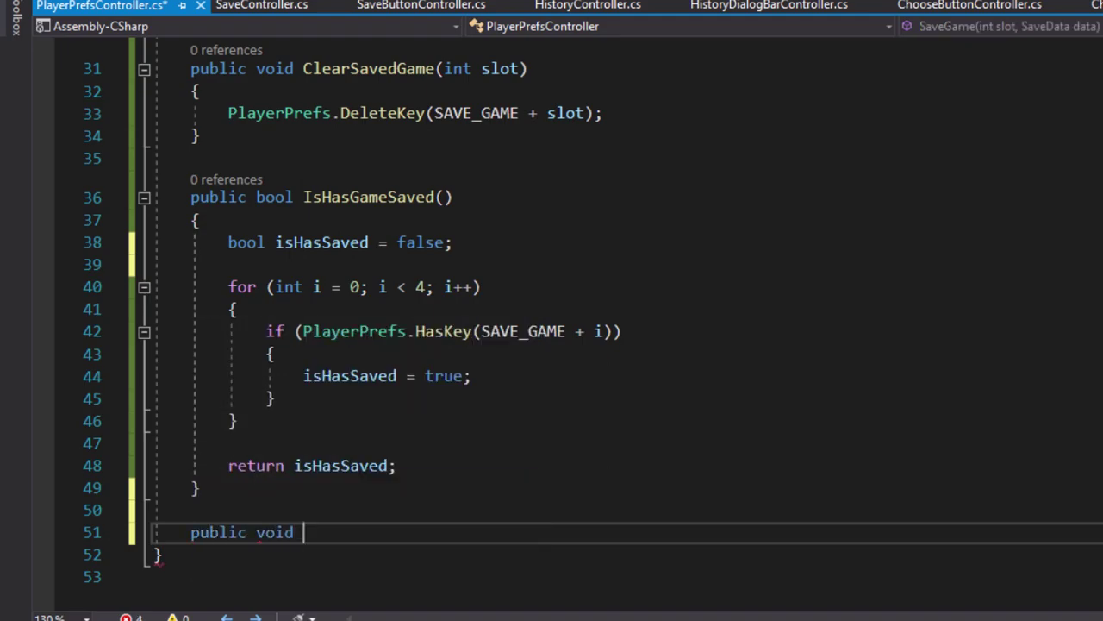
text(DeleteKey)
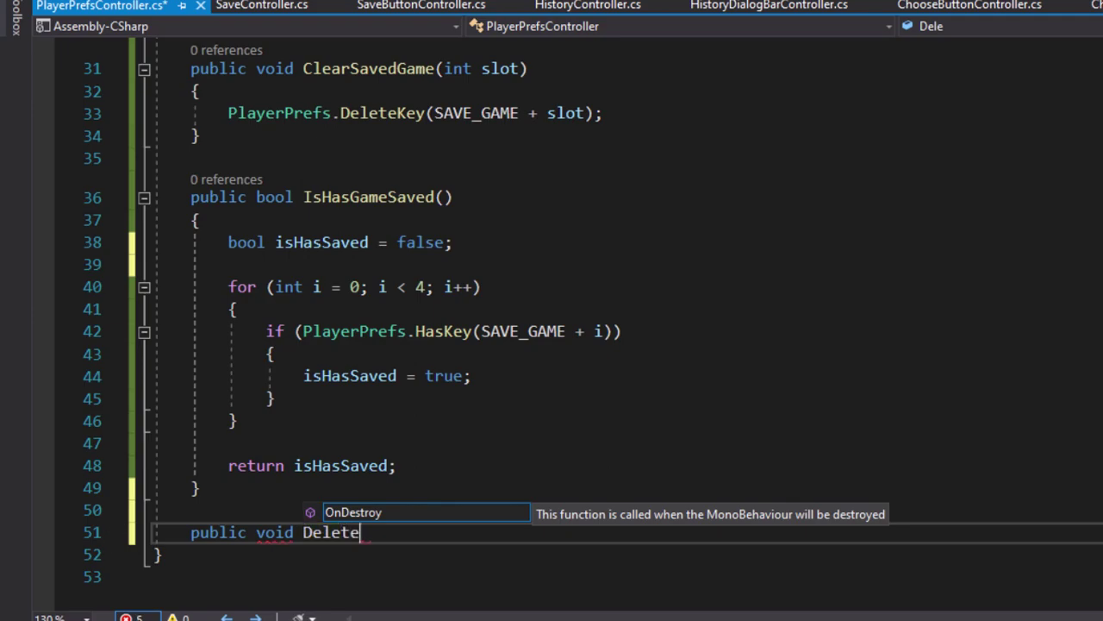
text(()
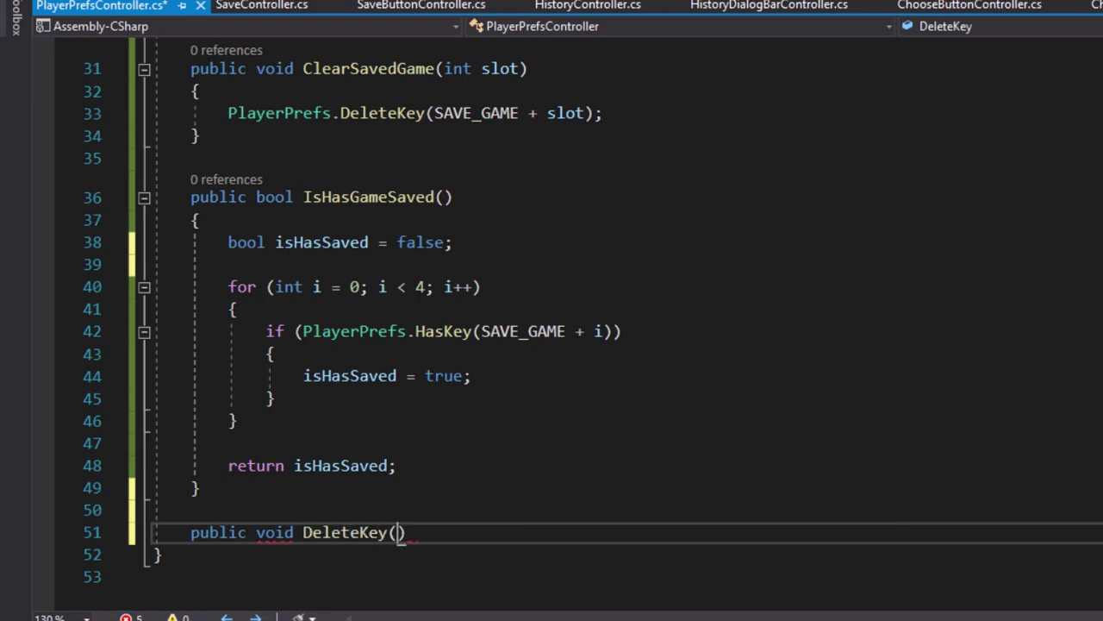
text(string key)
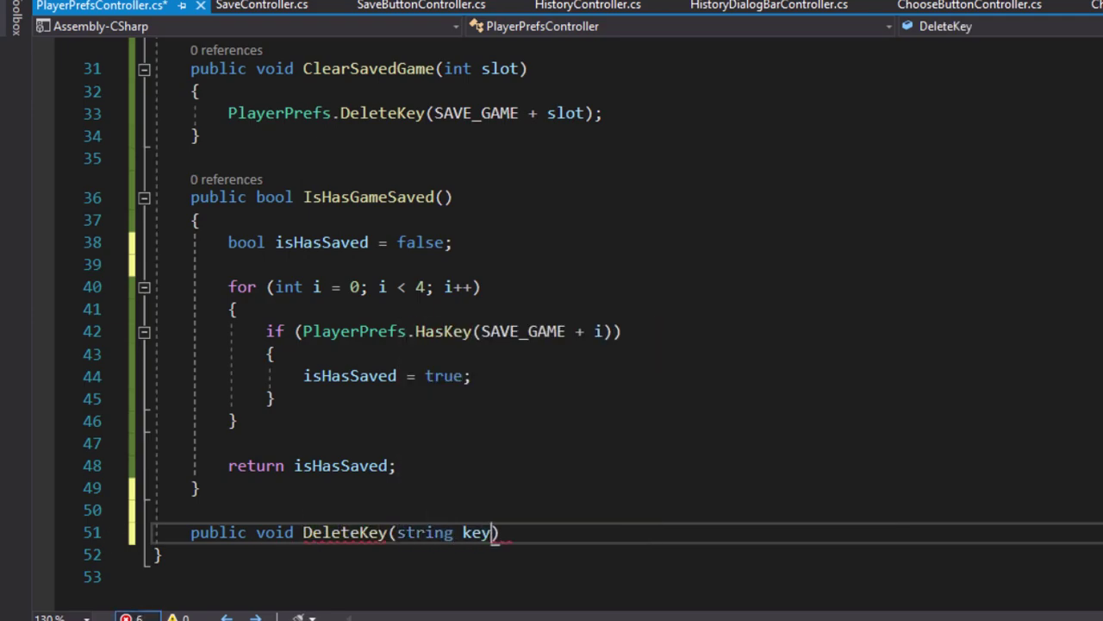
text())
key(Return)
text({)
key(Return)
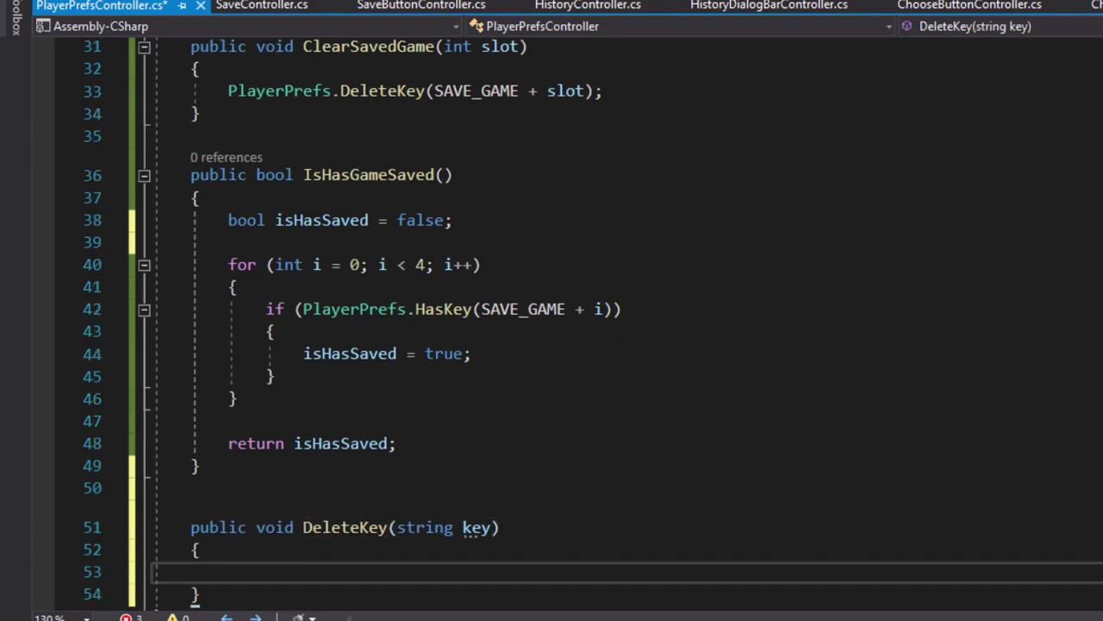
- Make DeleteKey call PlayerPrefs.DeleteKey(key), then switch back to Unity
text(Player)
key(Tab)
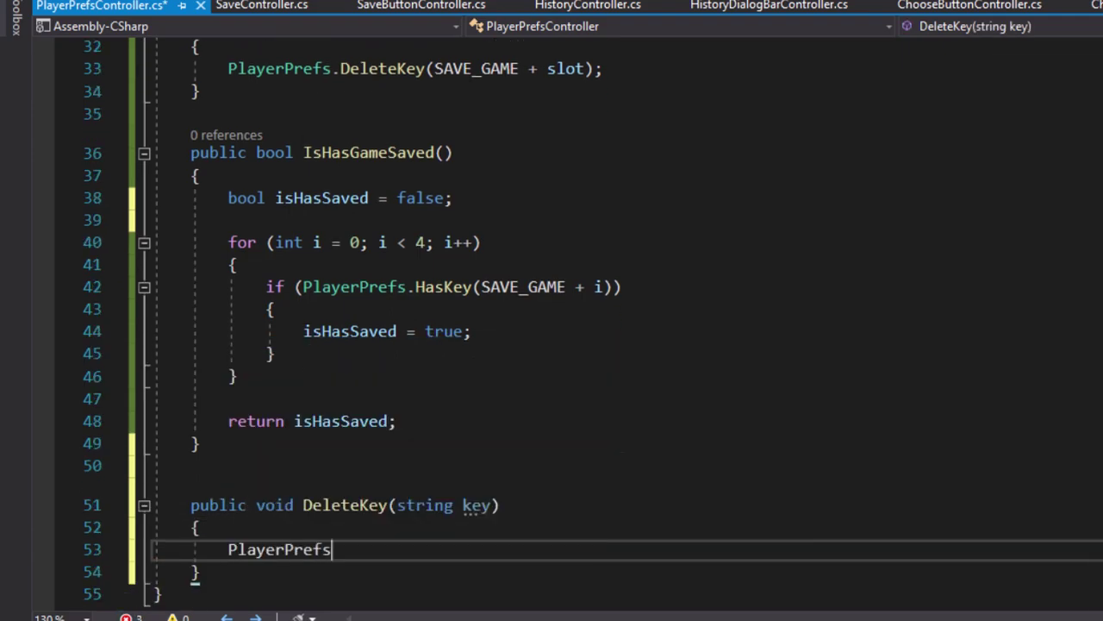
text(.del)
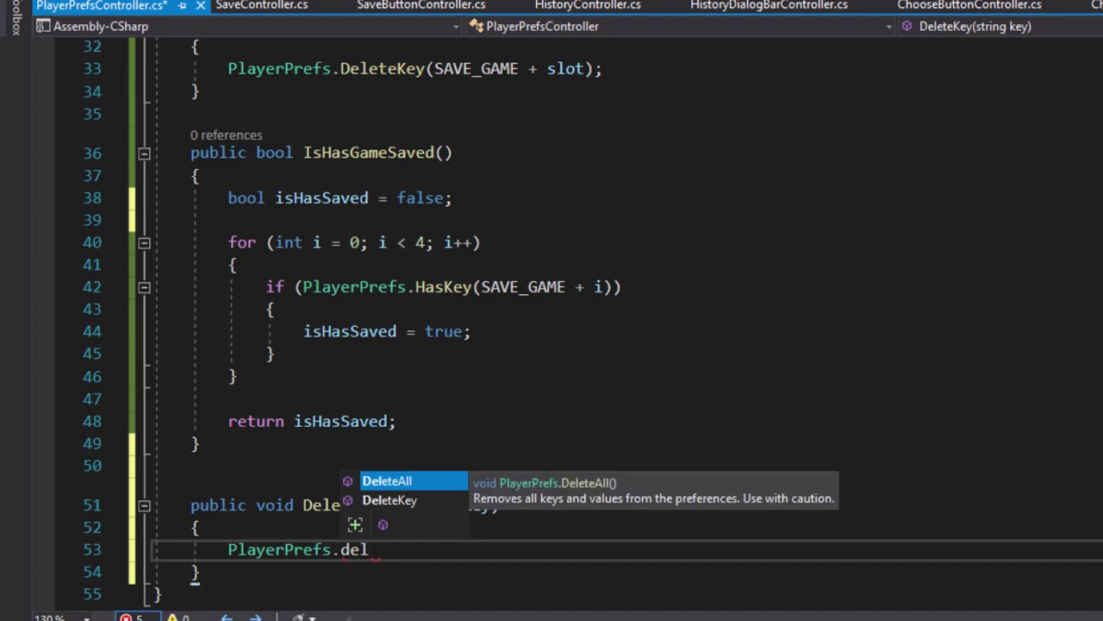
key(Down)
key(Tab)
text(()
text(key)
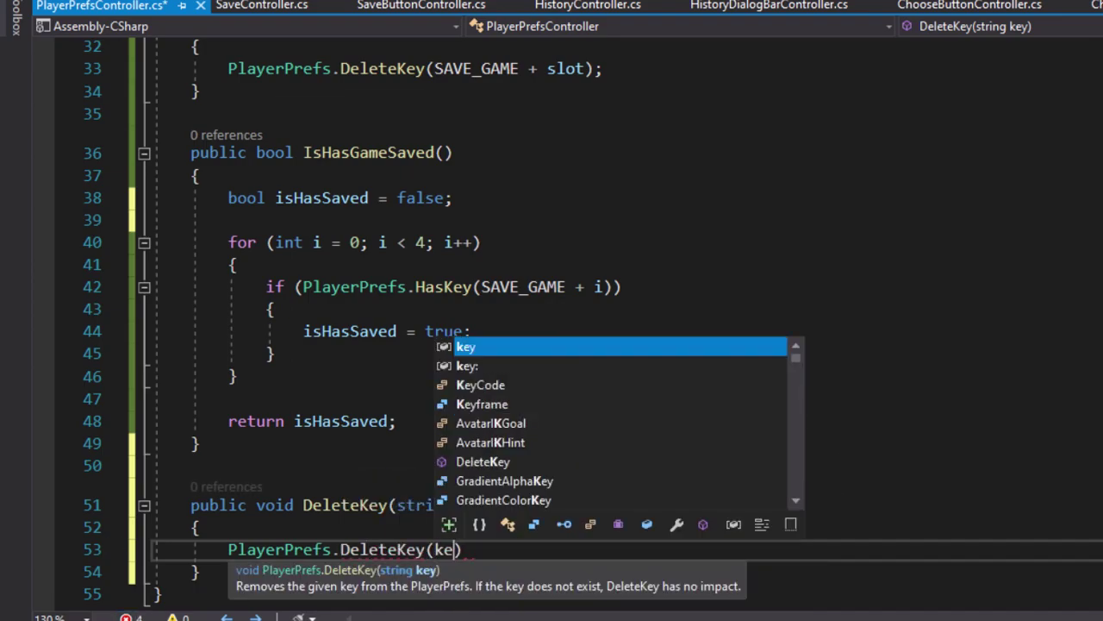
text();)
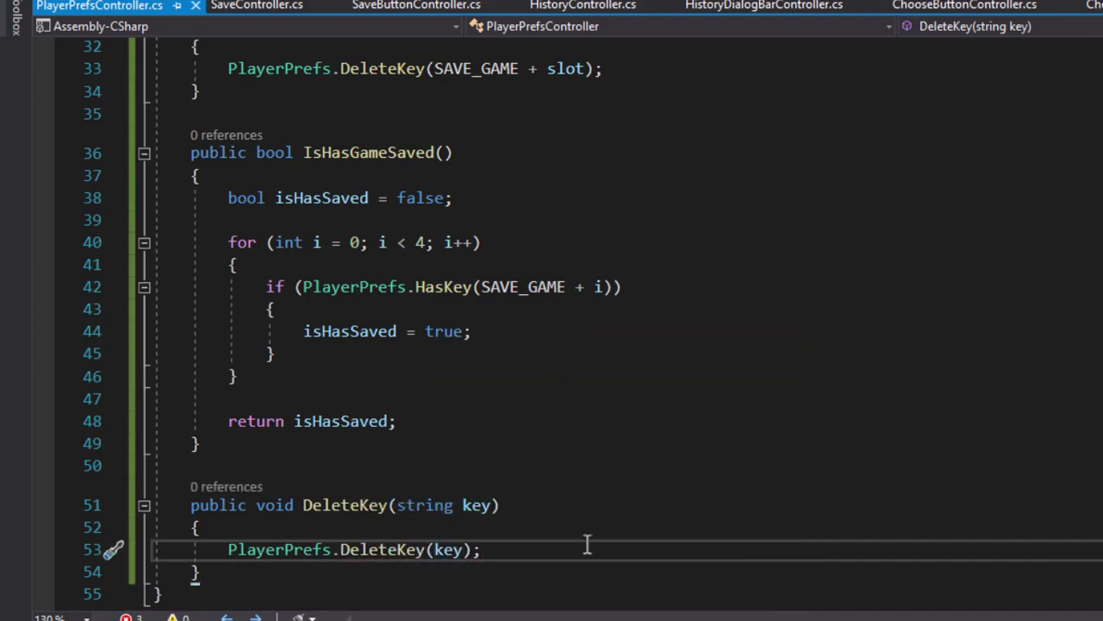
key(alt+Tab)
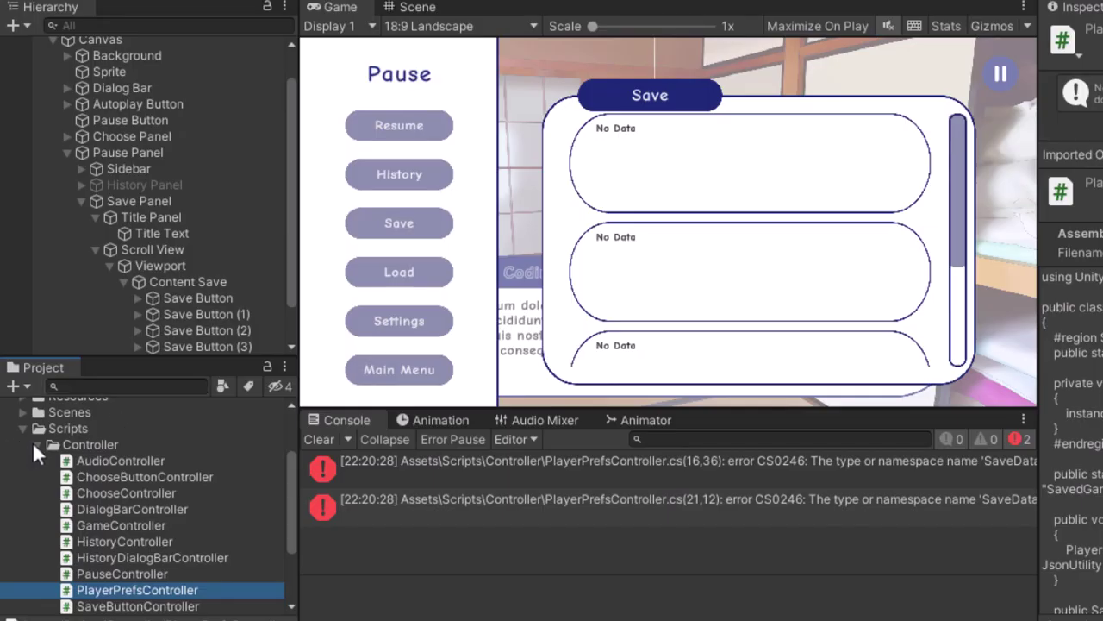
- Collapse Controller and create a folder named Model under Assets/Scripts in the Project panel
click(35, 443)
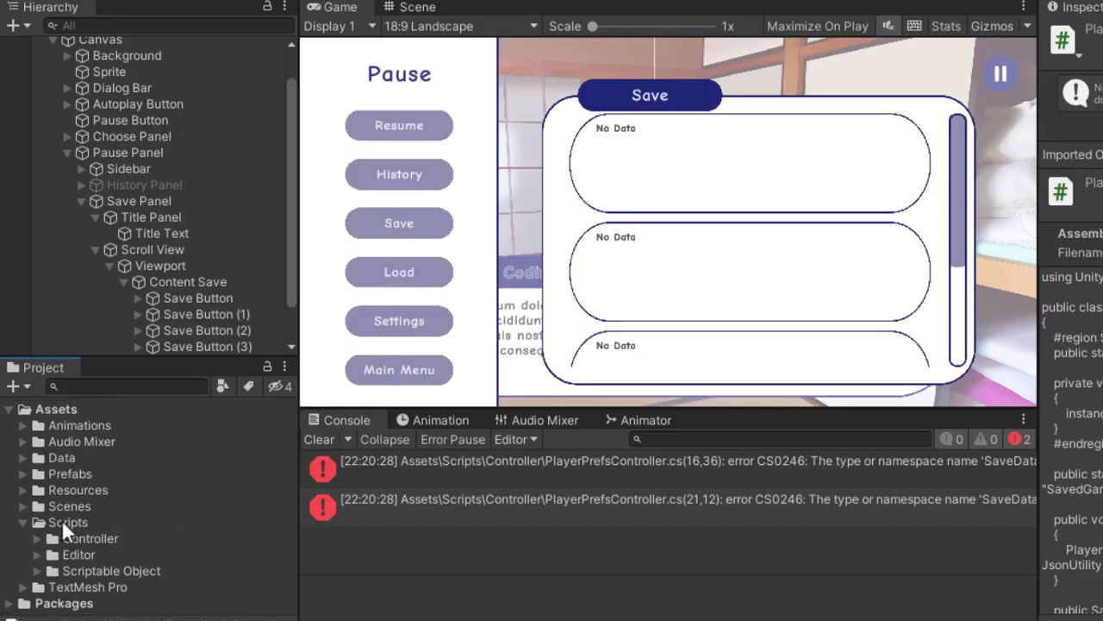
right_click(69, 522)
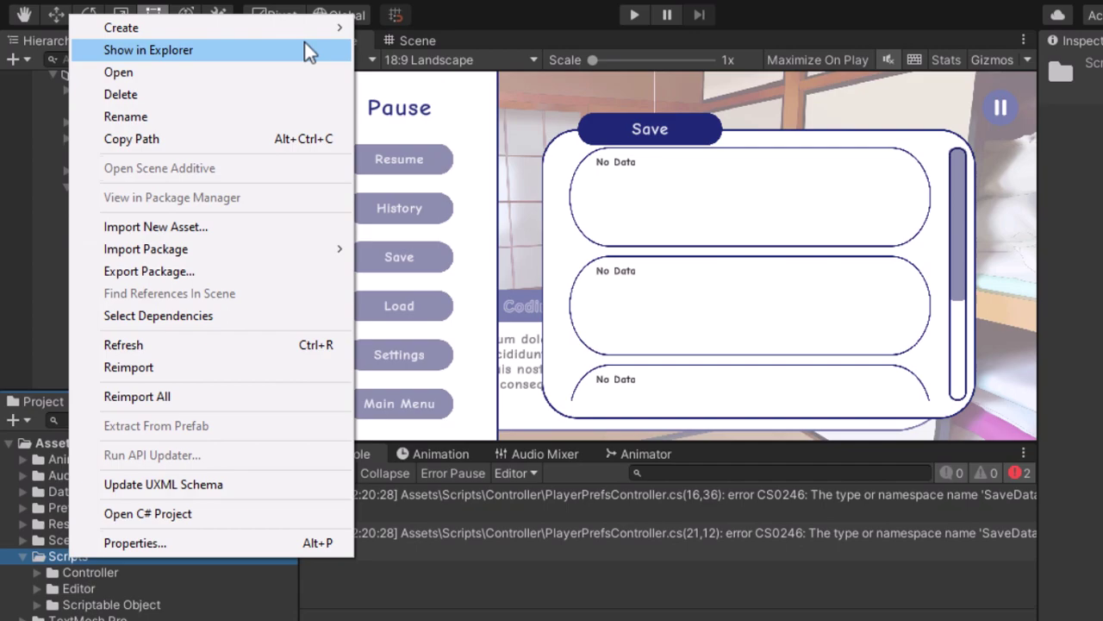
mouse_move(314, 29)
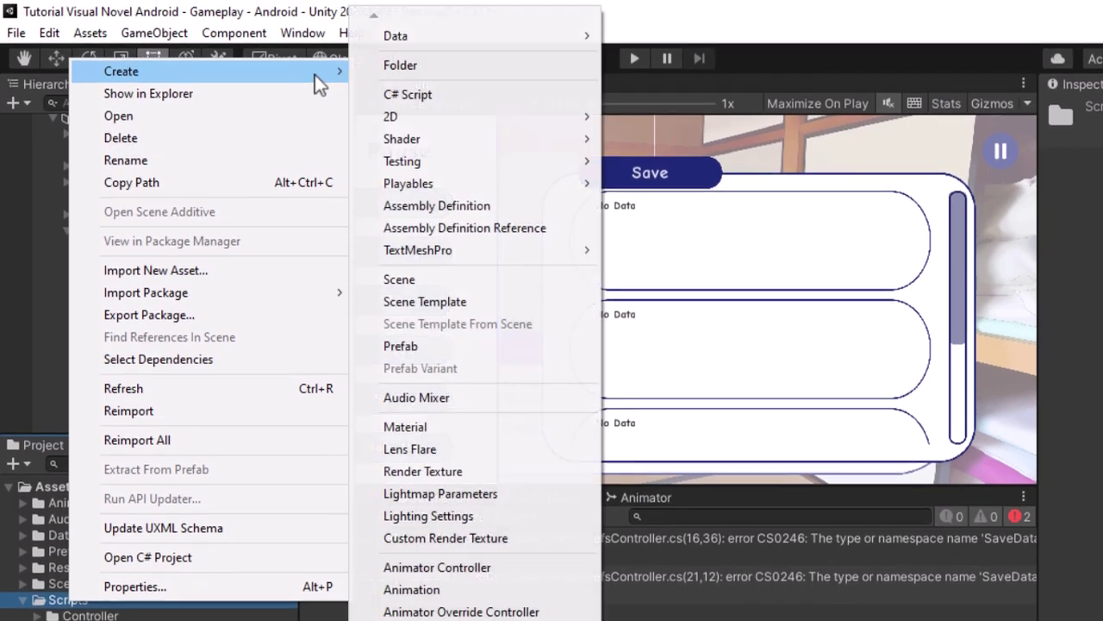
click(420, 30)
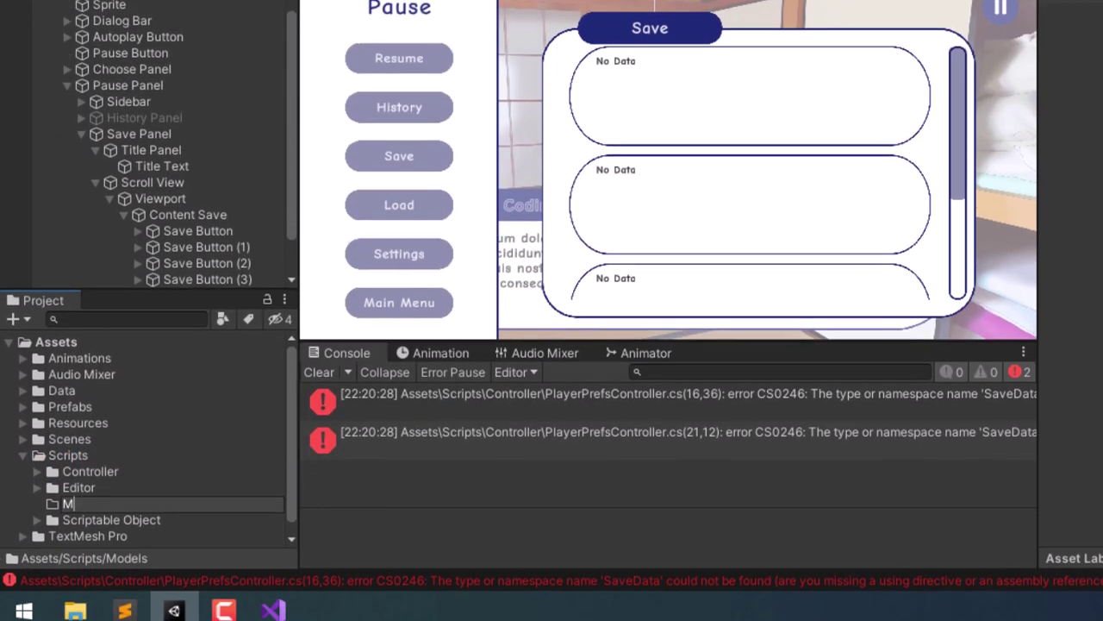
text(Model)
key(Return)
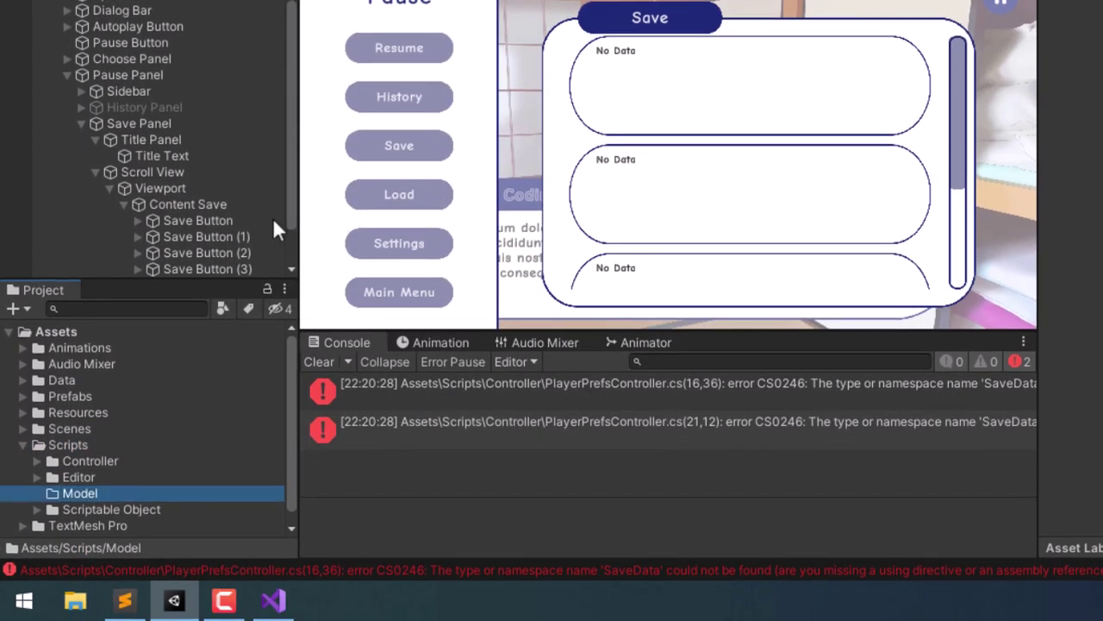
- Create a C# script named SaveData in the Model folder and open it in Visual Studio
right_click(72, 494)
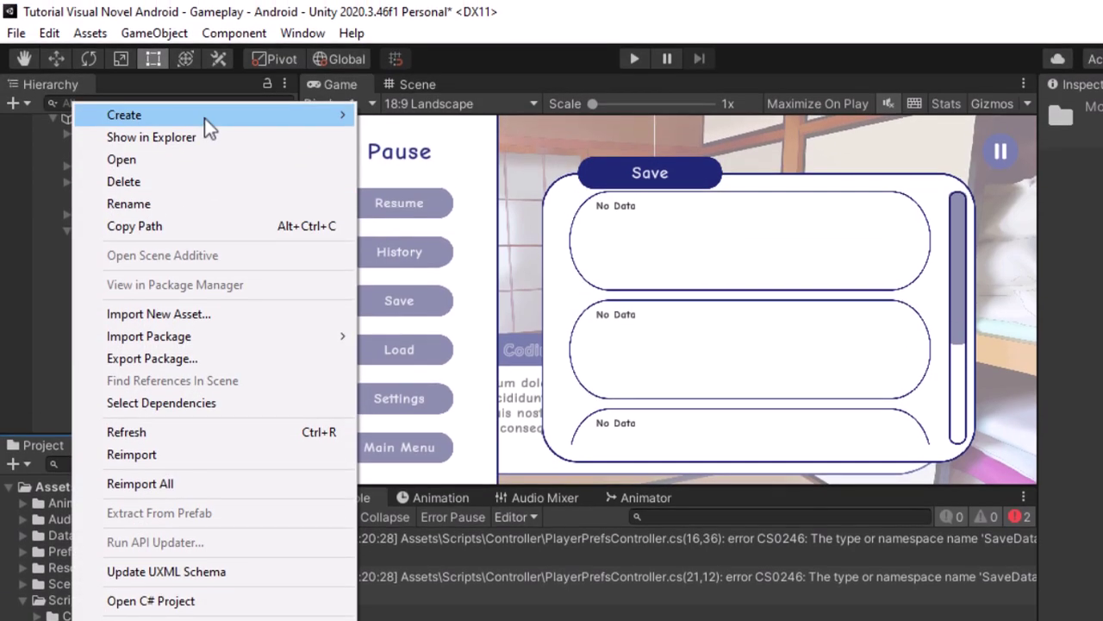
mouse_move(204, 118)
click(443, 92)
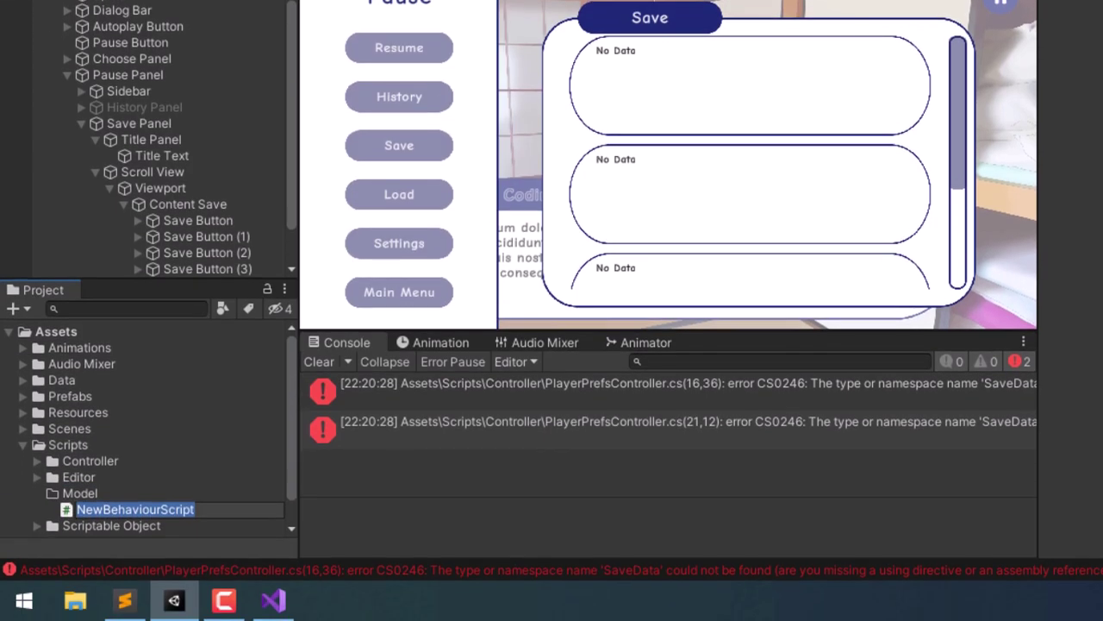
text(SaveData)
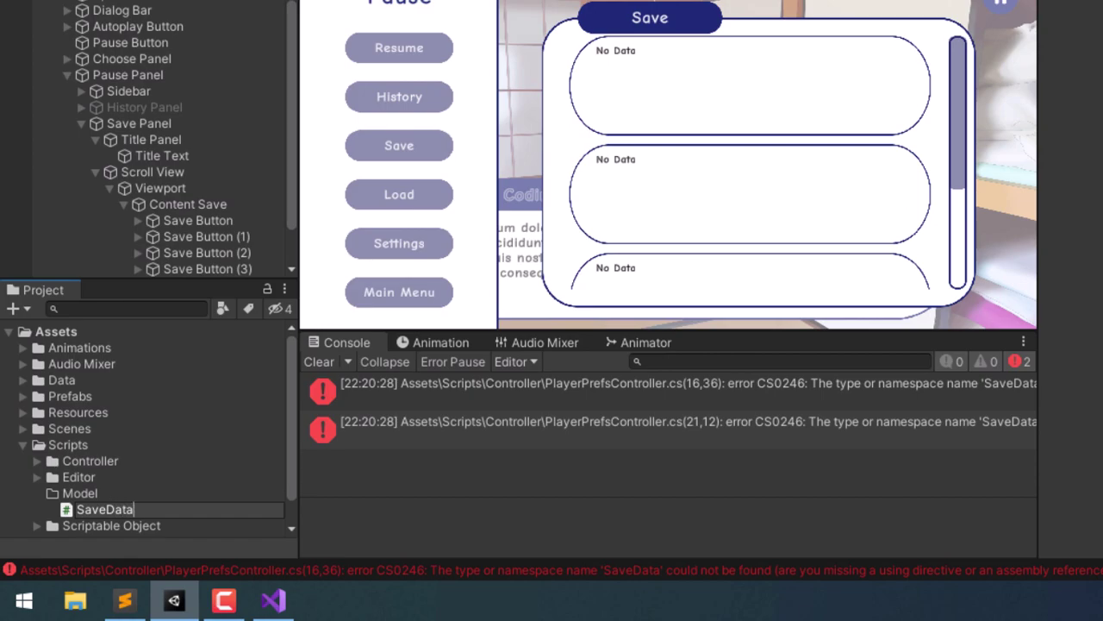
key(Return)
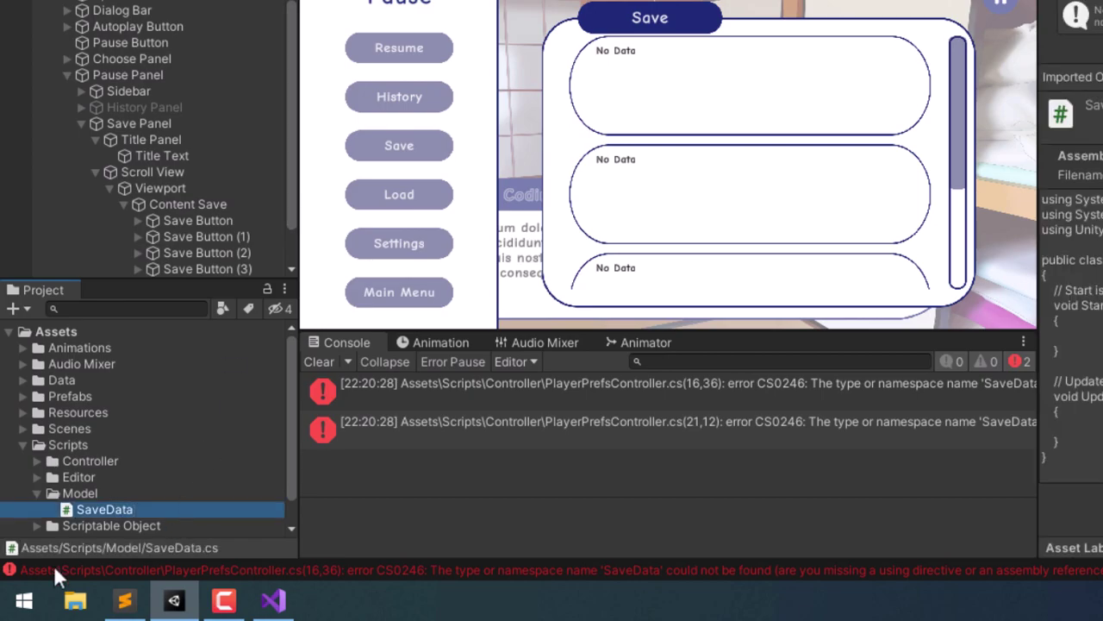
double_click(105, 509)
- Trim the SaveData.cs using directives down to just using System
click(393, 93)
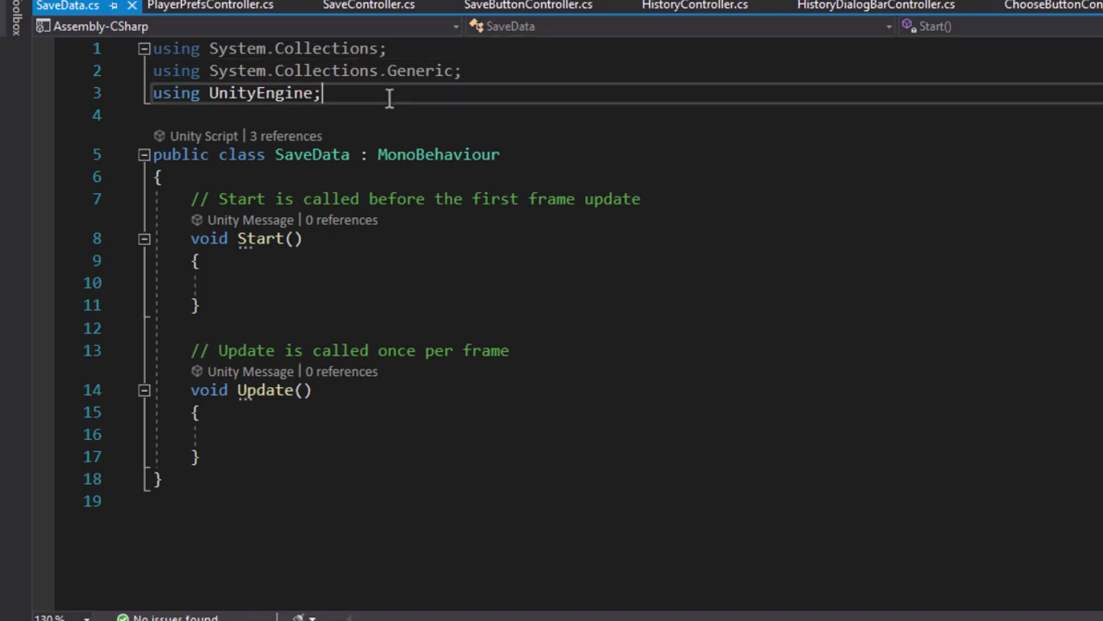
key(shift+Home)
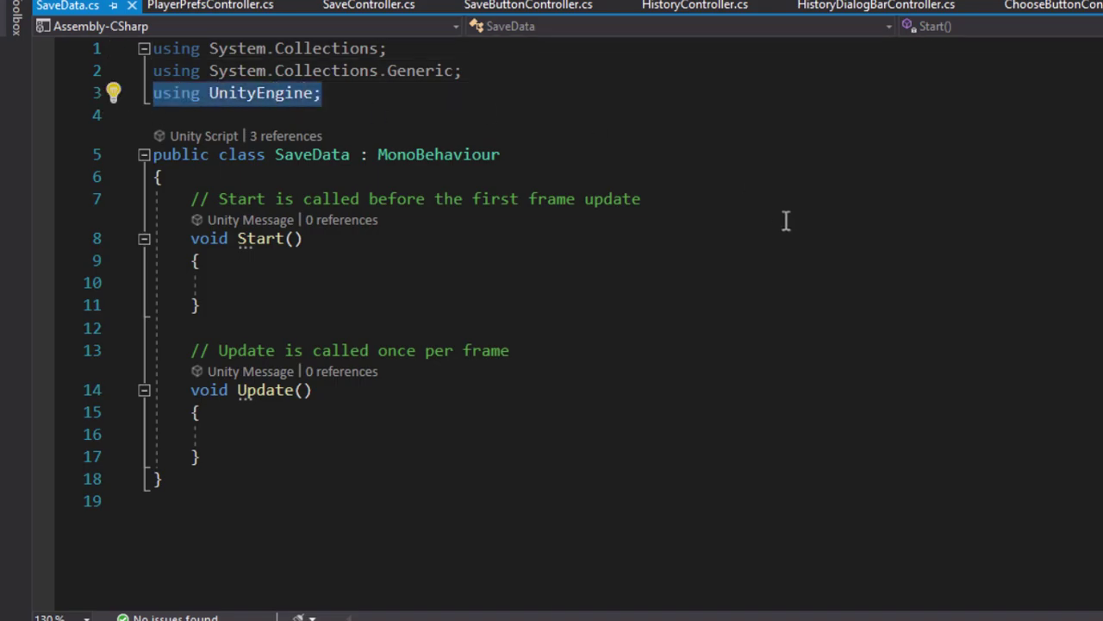
key(BackSpace)
key(BackSpace)
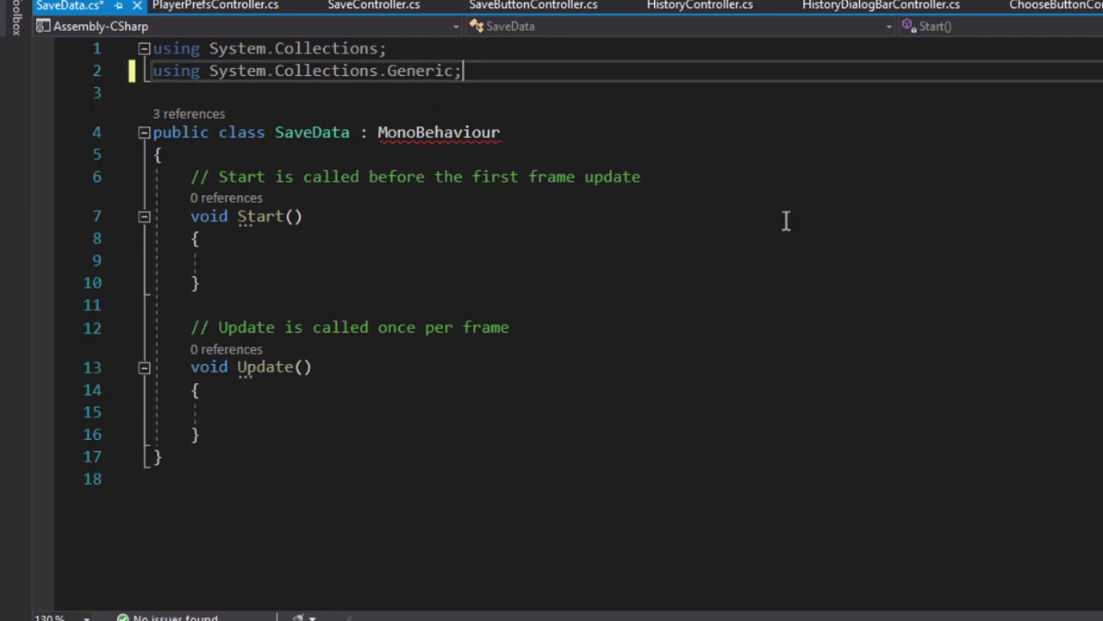
key(Up)
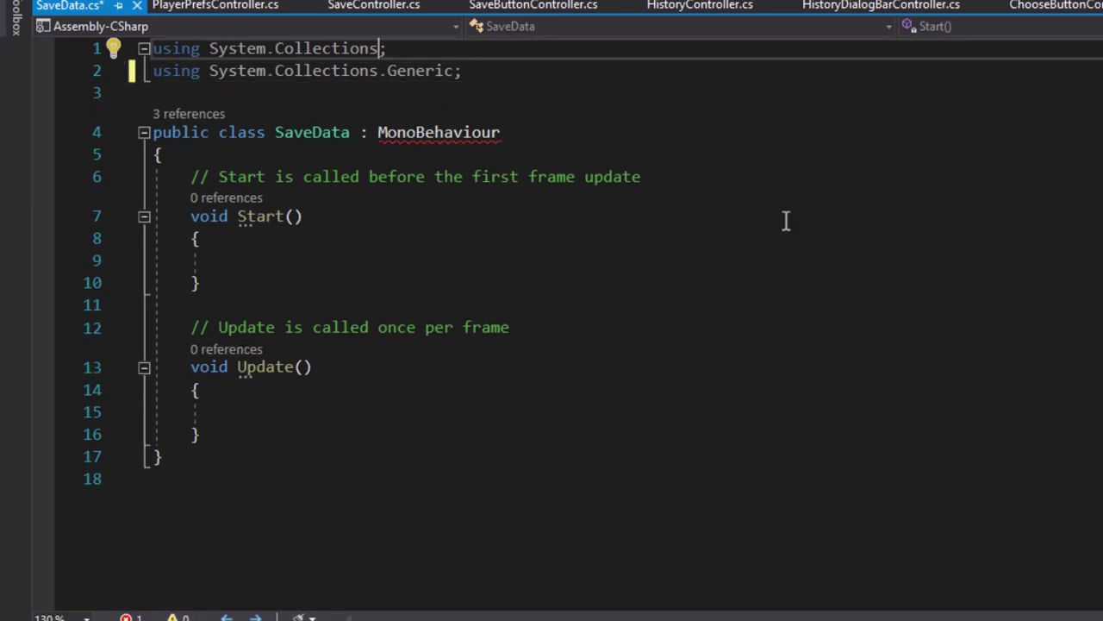
key(ctrl+shift+Left)
key(ctrl+shift+Left)
key(BackSpace)
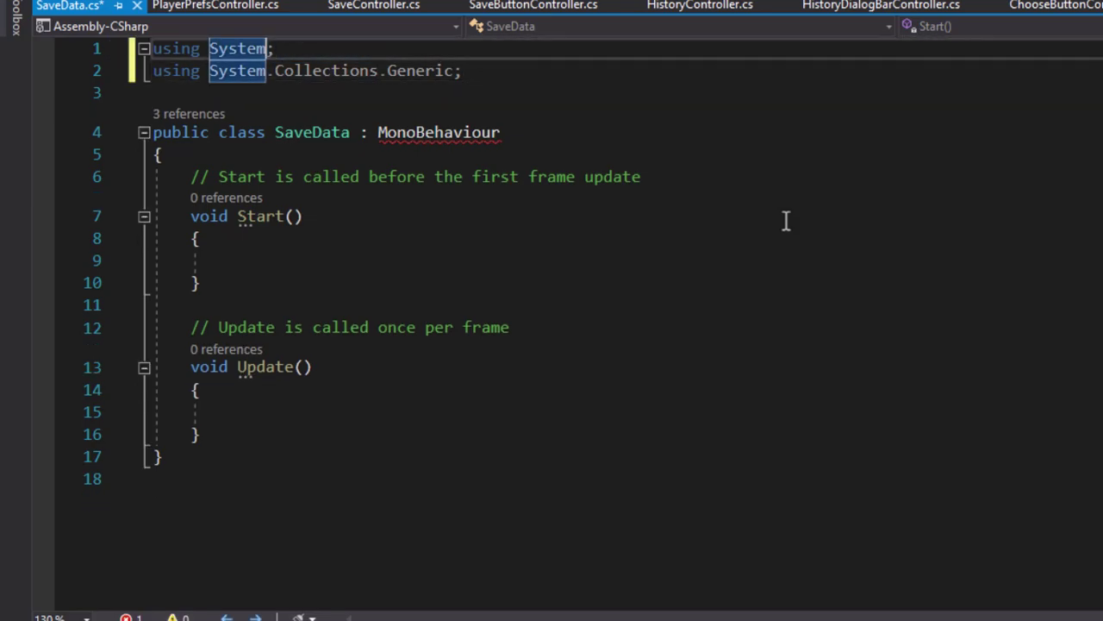
key(Down)
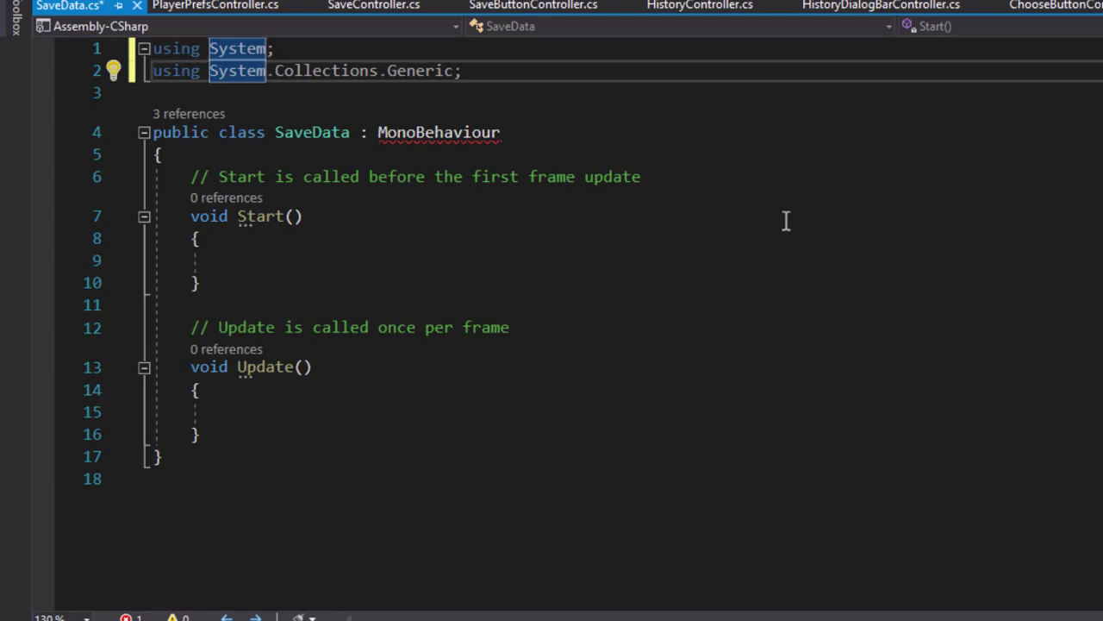
key(Down)
key(Down)
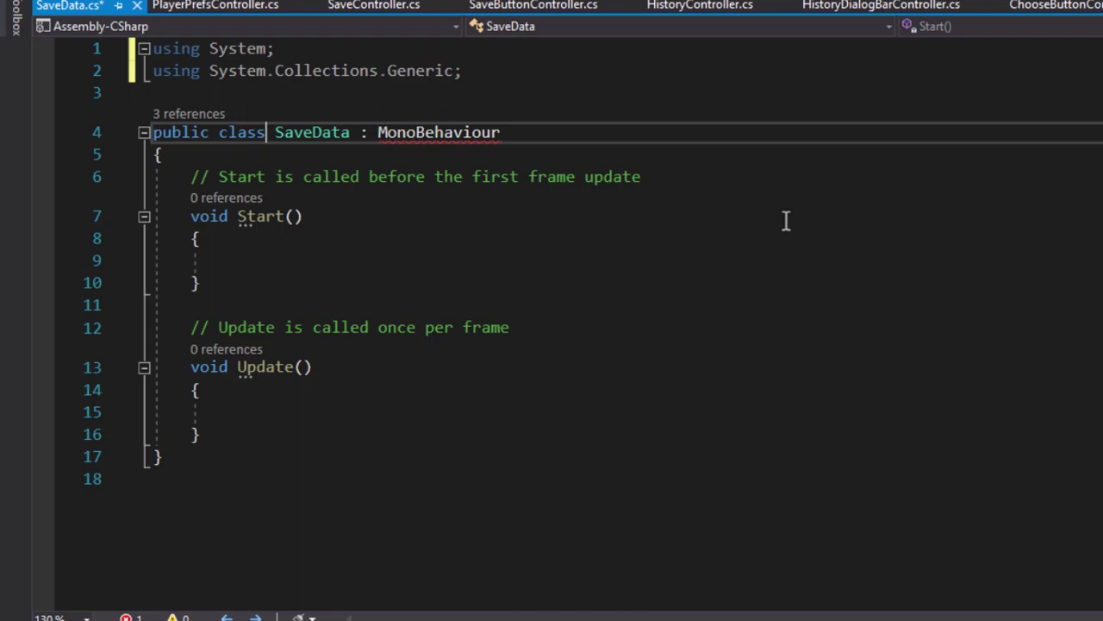
- Turn SaveData into a struct, removing the MonoBehaviour inheritance and the Start and Update methods
key(ctrl+shift+Right)
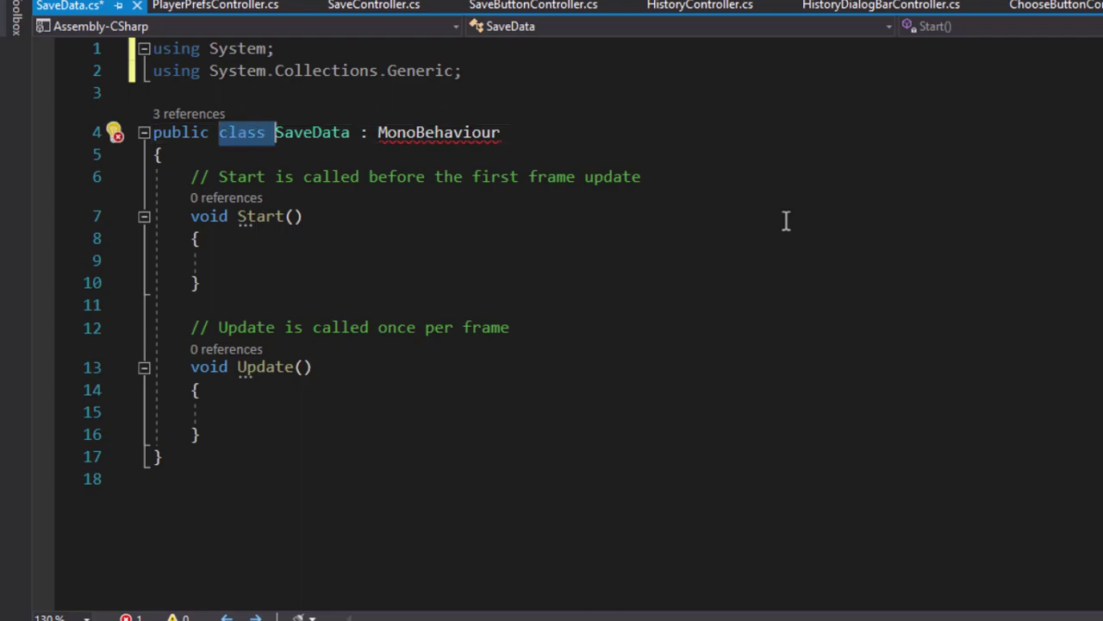
text(struct)
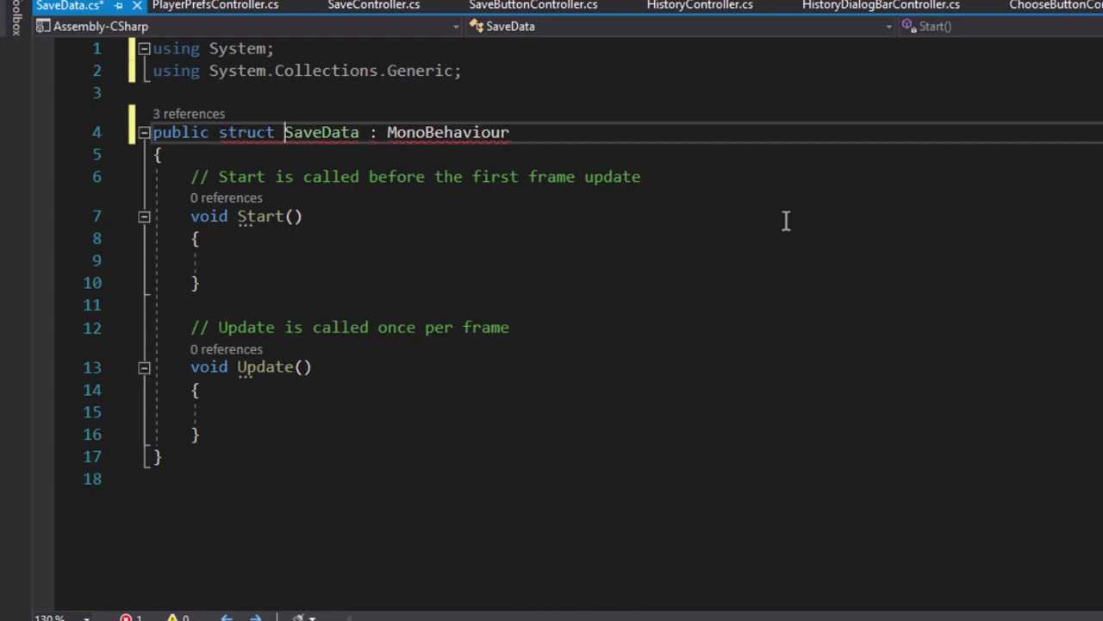
key(ctrl+shift+Right)
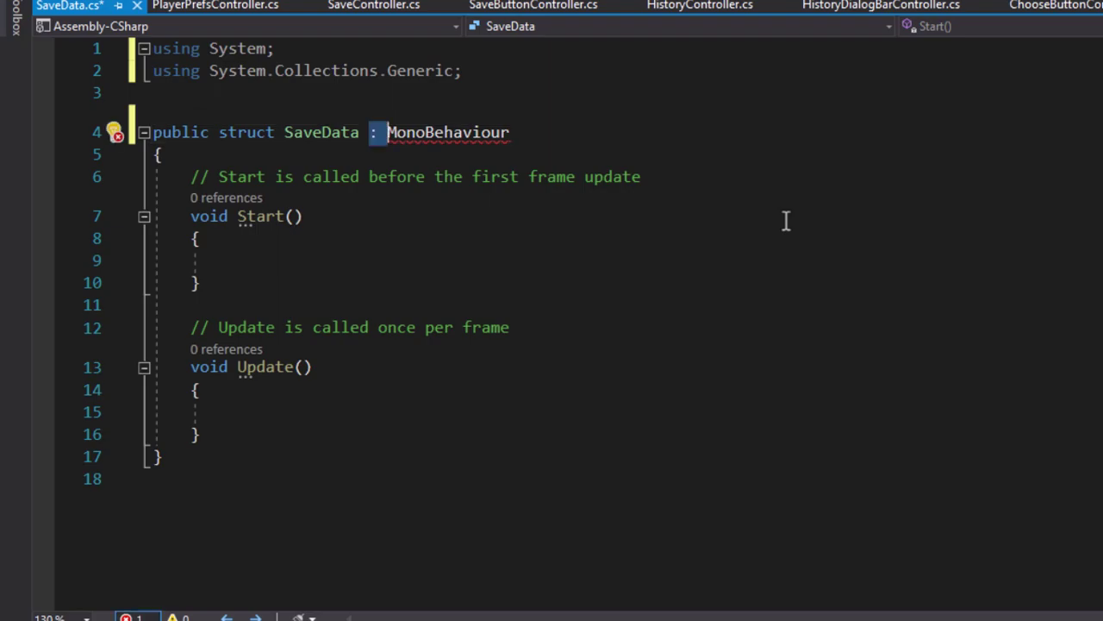
key(ctrl+shift+Right)
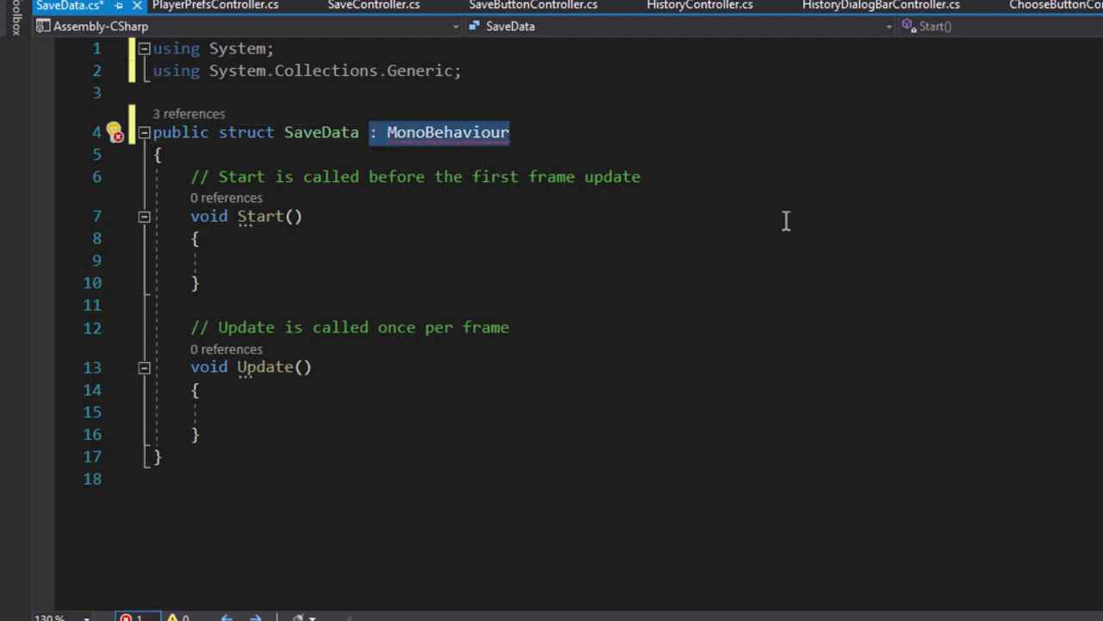
key(BackSpace)
key(Down)
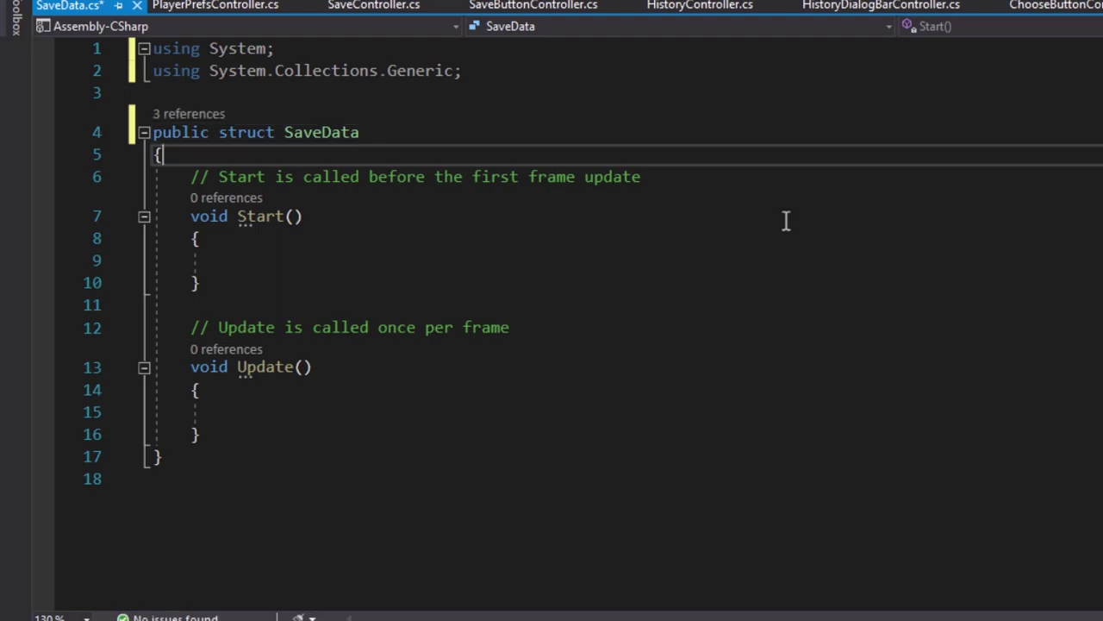
key(Down)
key(shift+Down)
key(shift+Down)
key(shift+Down)
key(shift+Down)
key(shift+Down)
key(shift+Down)
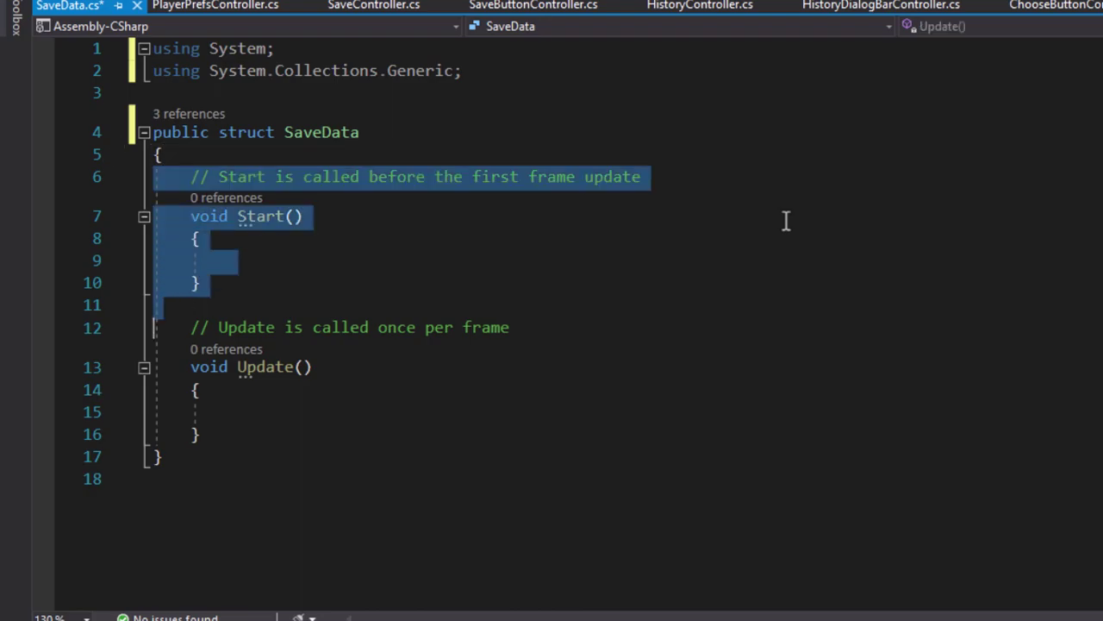
key(shift+Down)
key(shift+Down)
key(shift+Down)
key(shift+Down)
key(shift+Down)
key(BackSpace)
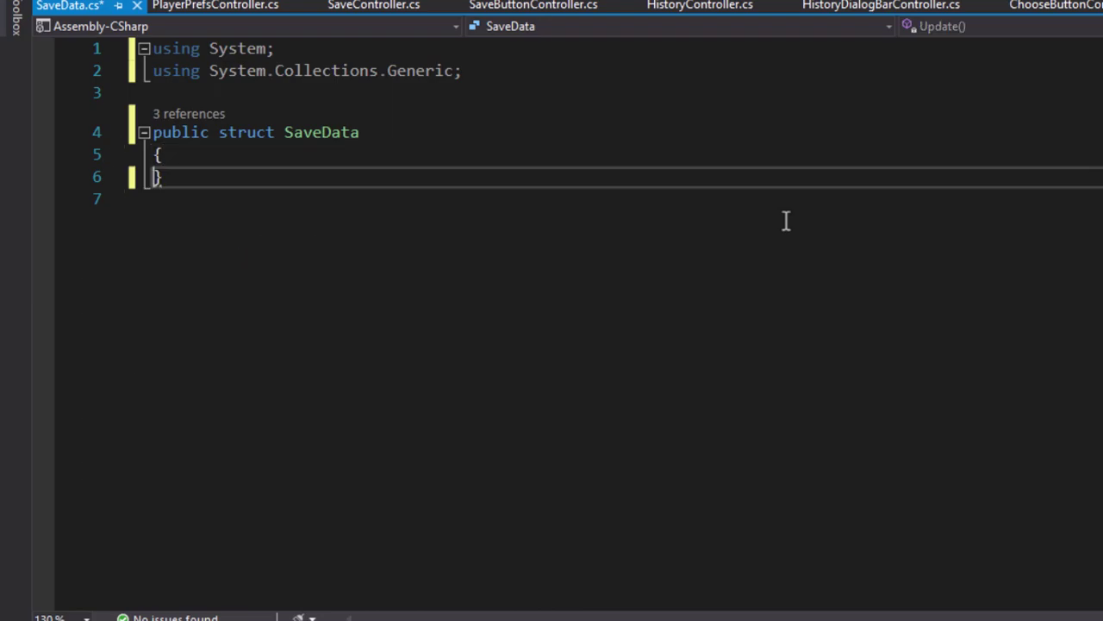
- Add public sentence, List<int> prevScenes and string dateSaved fields, then save SaveData.cs
key(Return)
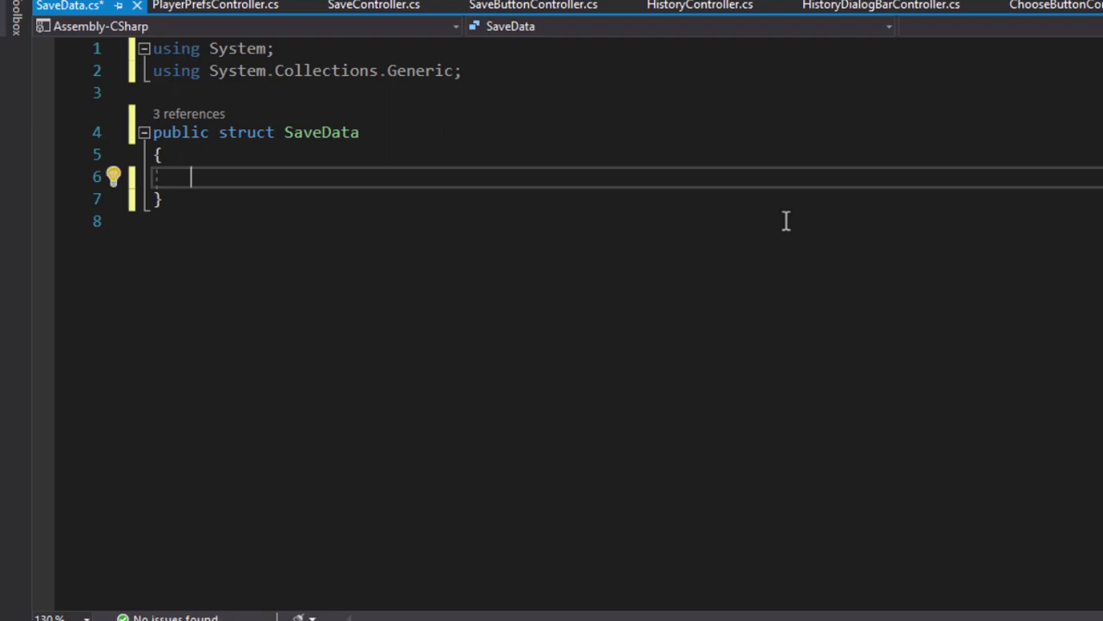
text(public )
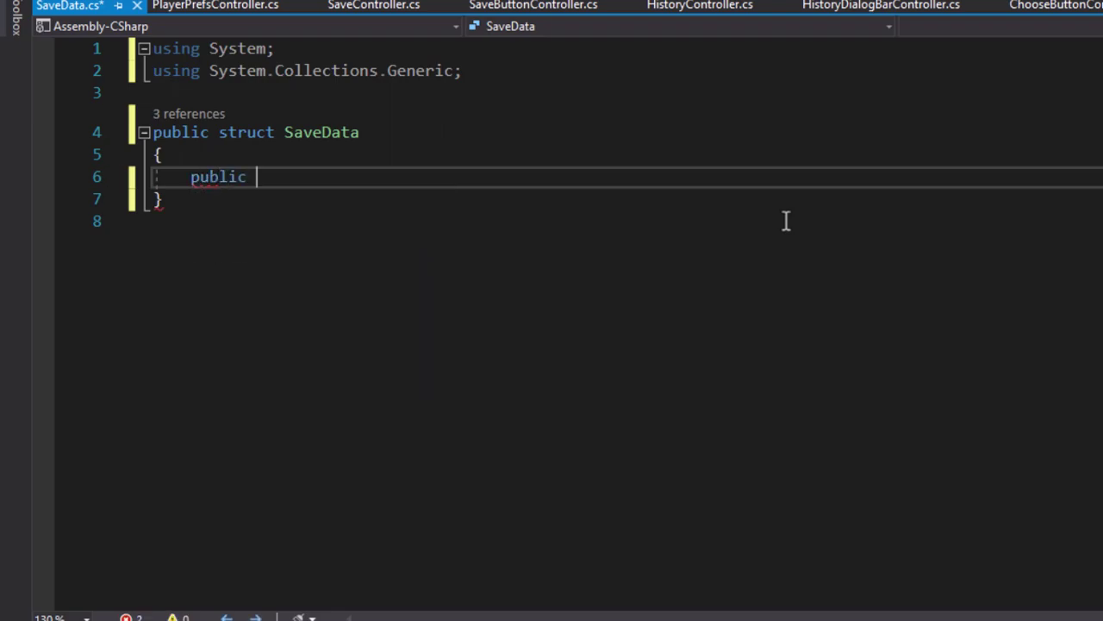
text(int sentence;)
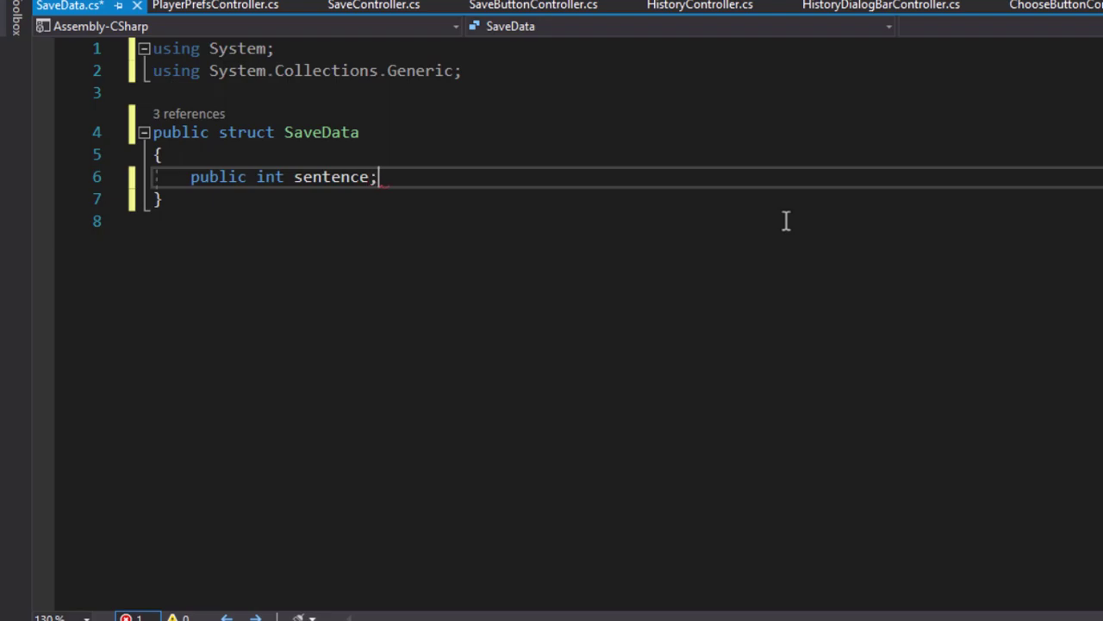
key(Return)
text(p)
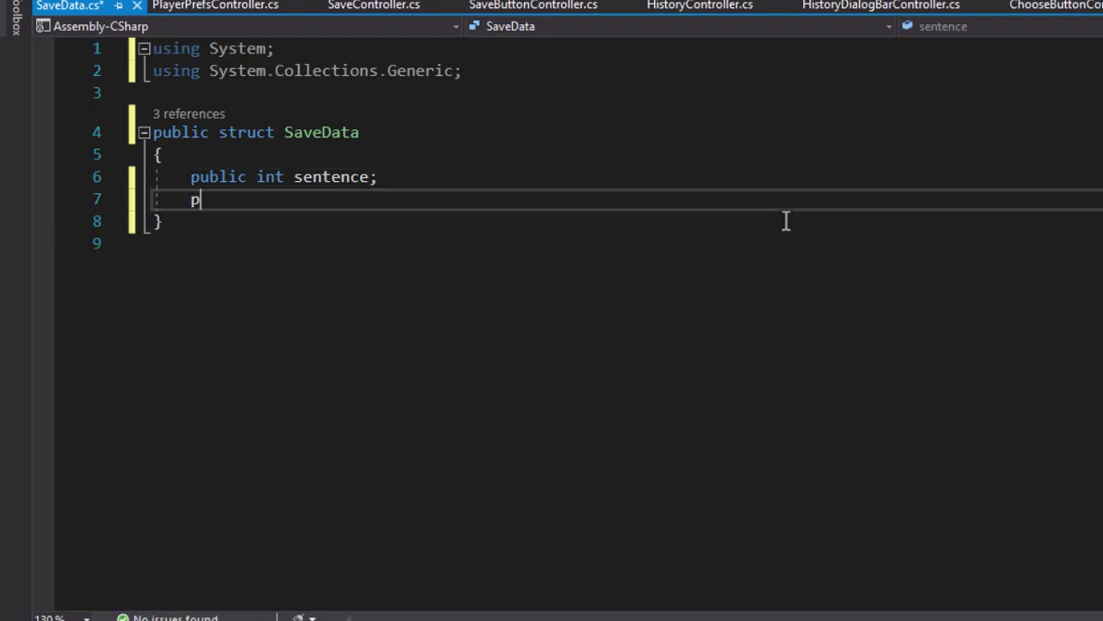
text(ublic Lis)
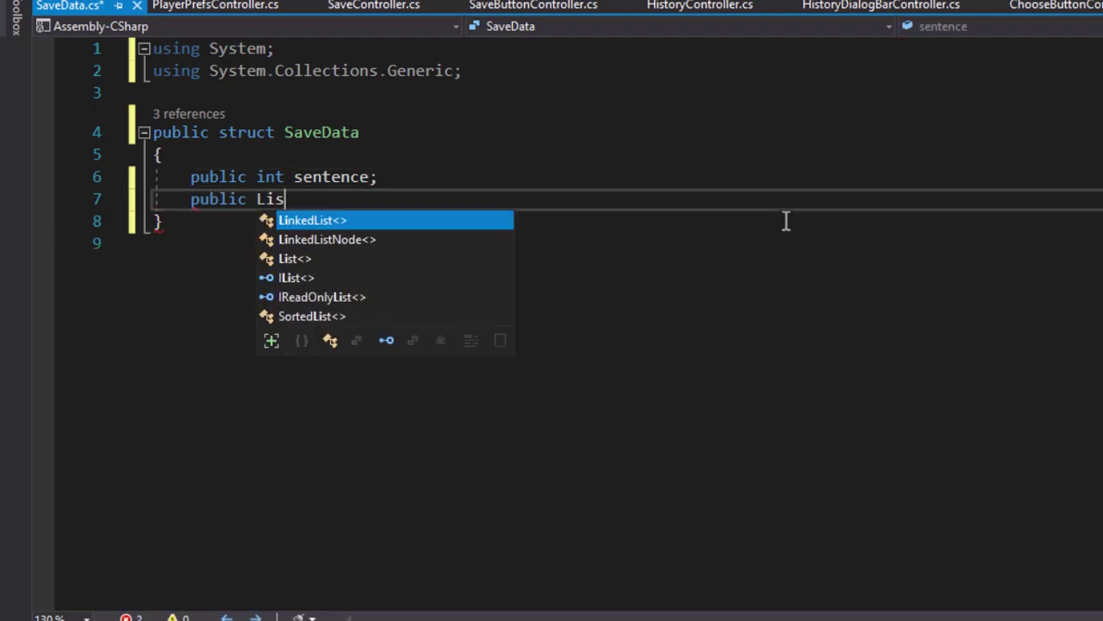
text(t<int)
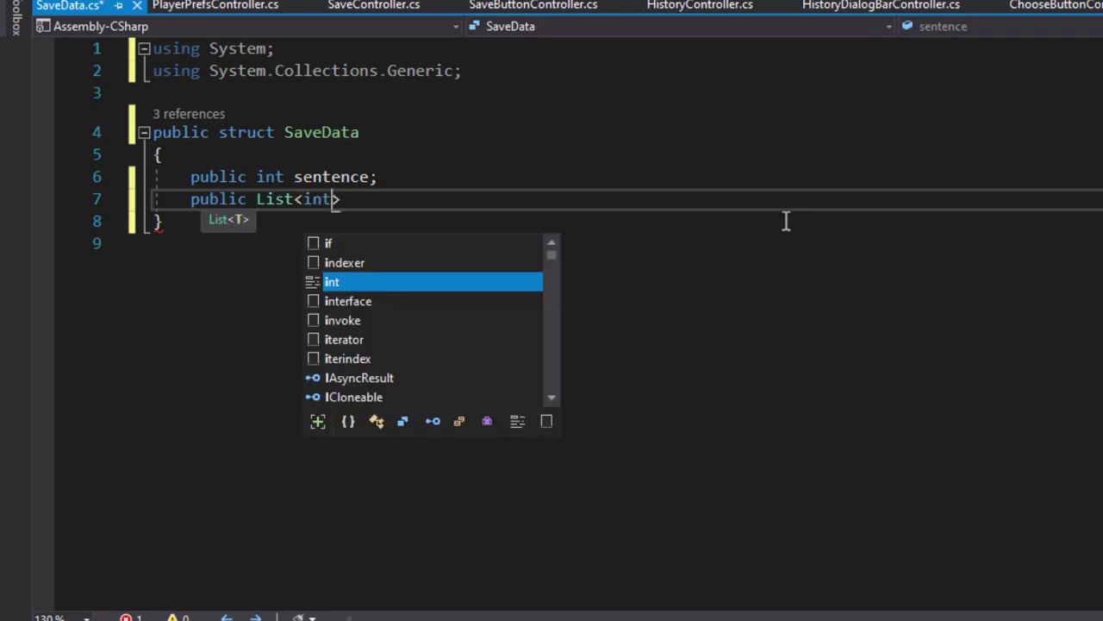
text(> prev)
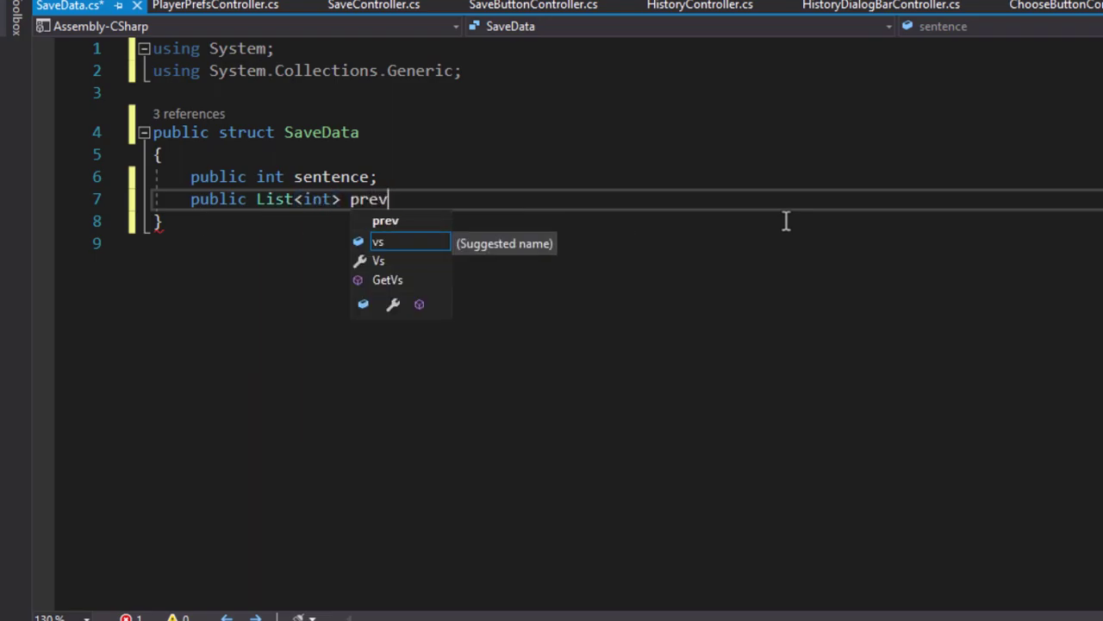
text(Scenes;)
key(Return)
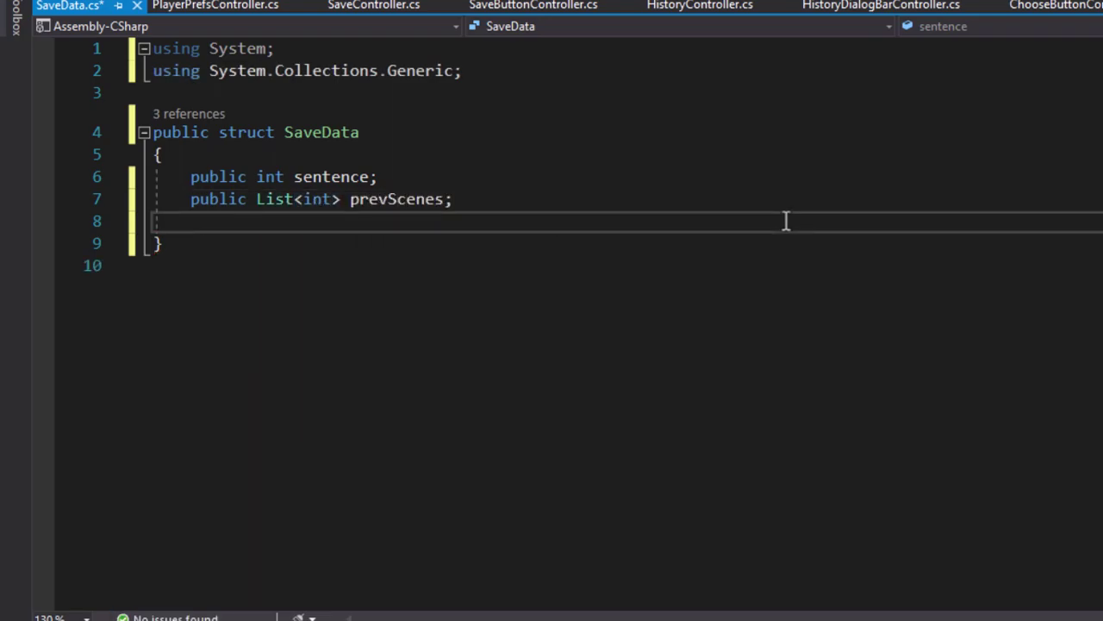
text(public s)
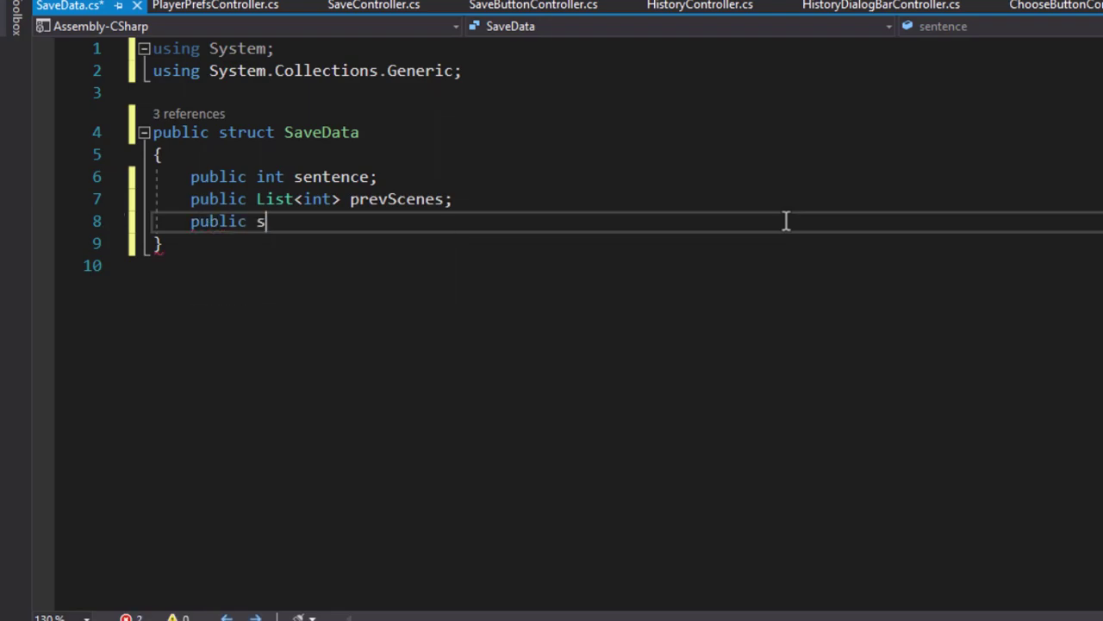
text(tring dateSaved;)
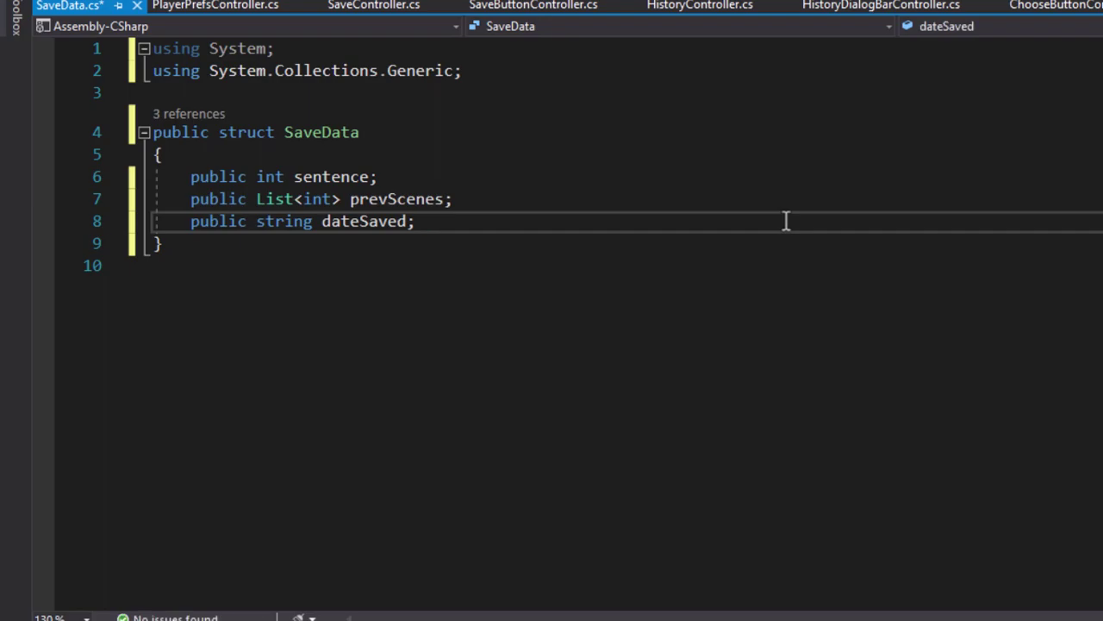
key(ctrl+s)
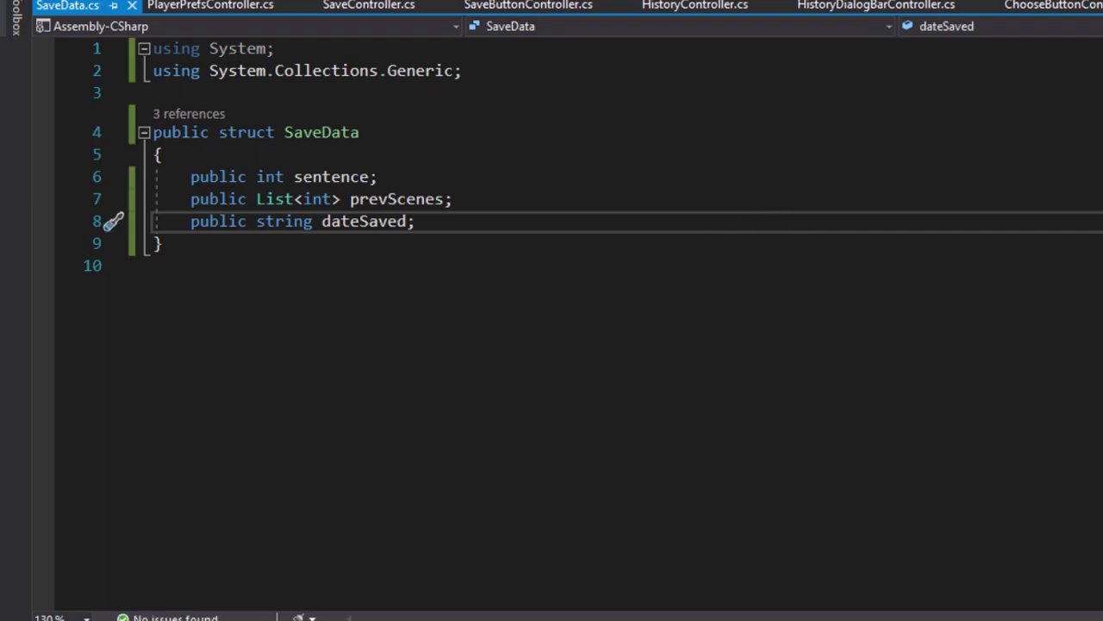
- Open the GameController script from the Canvas object's components in Unity
key(alt+Tab)
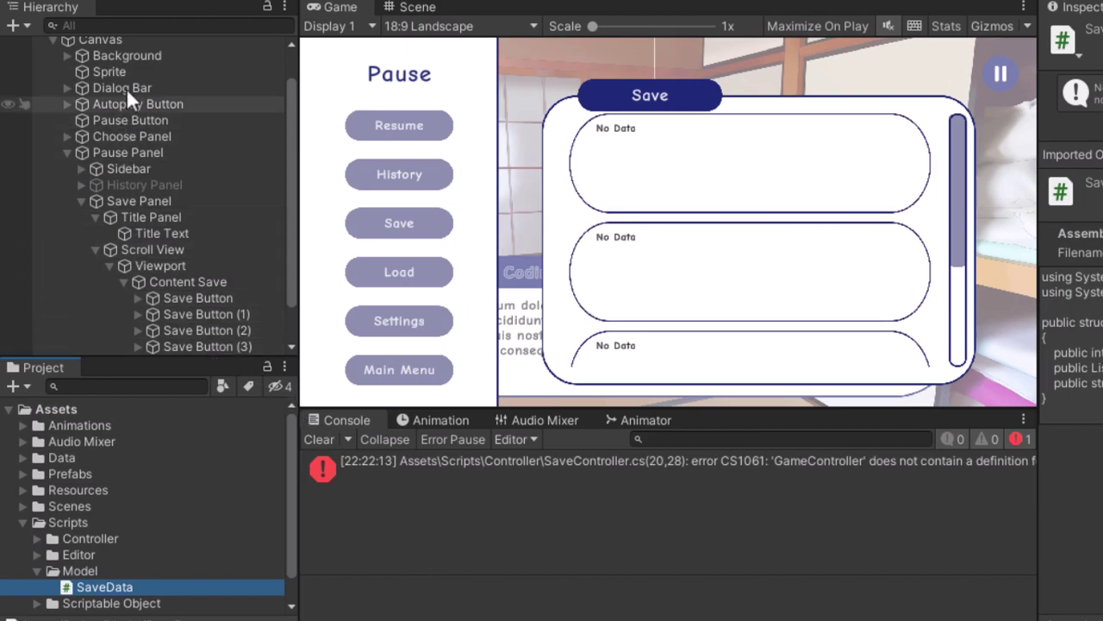
click(194, 46)
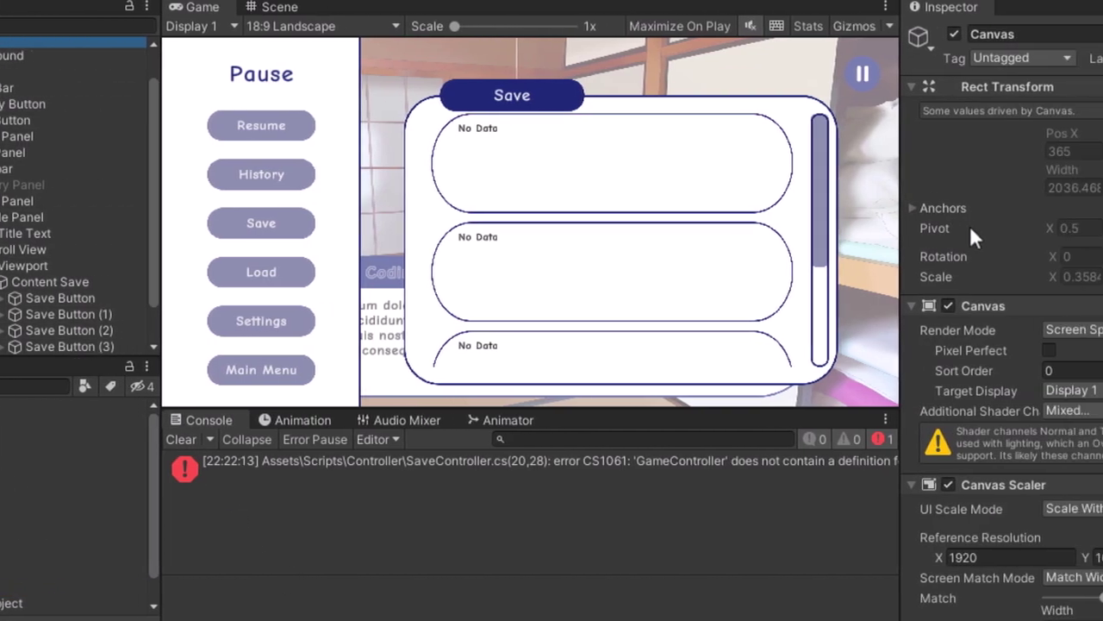
scroll(948, 293, down, 5)
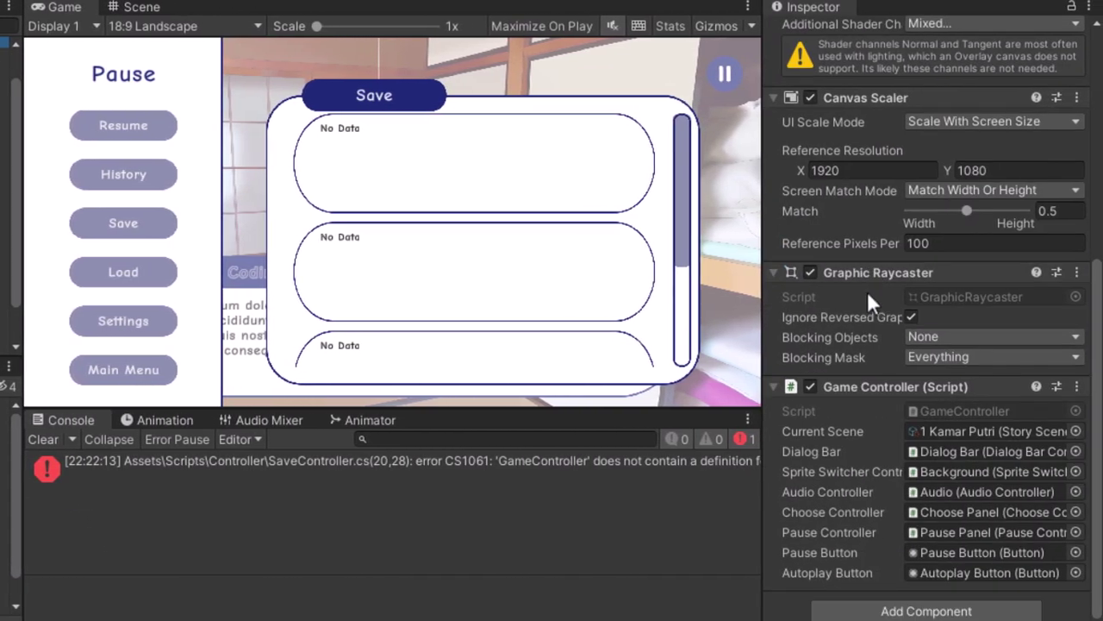
double_click(950, 410)
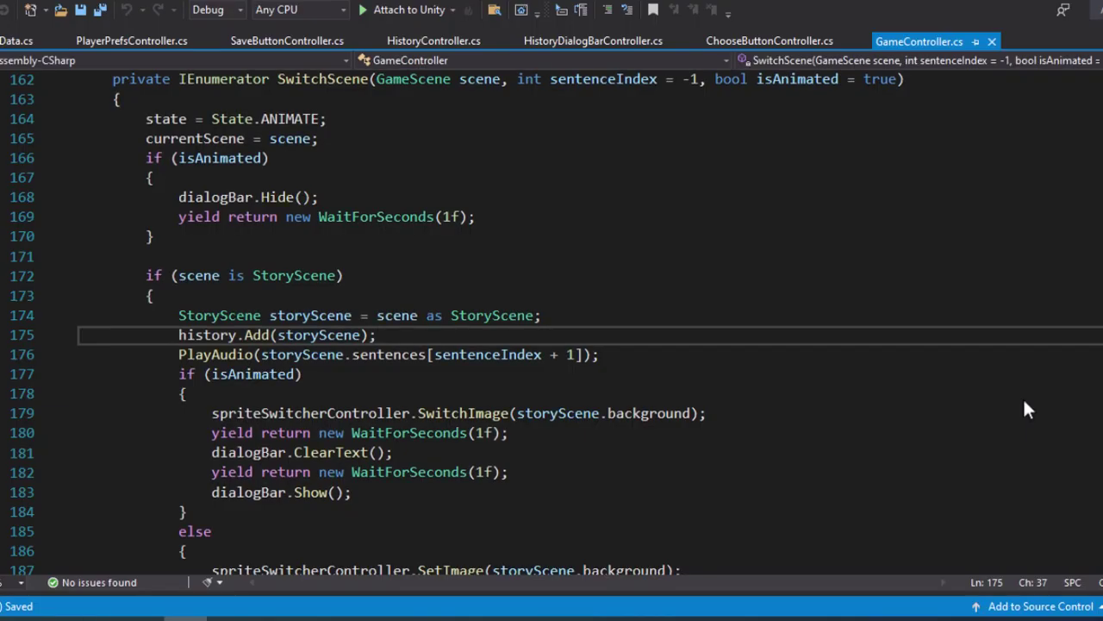
- Declare a [SerializeField] private SaveController saveController field right below pauseController
scroll(681, 336, up, 2)
scroll(604, 327, up, 5)
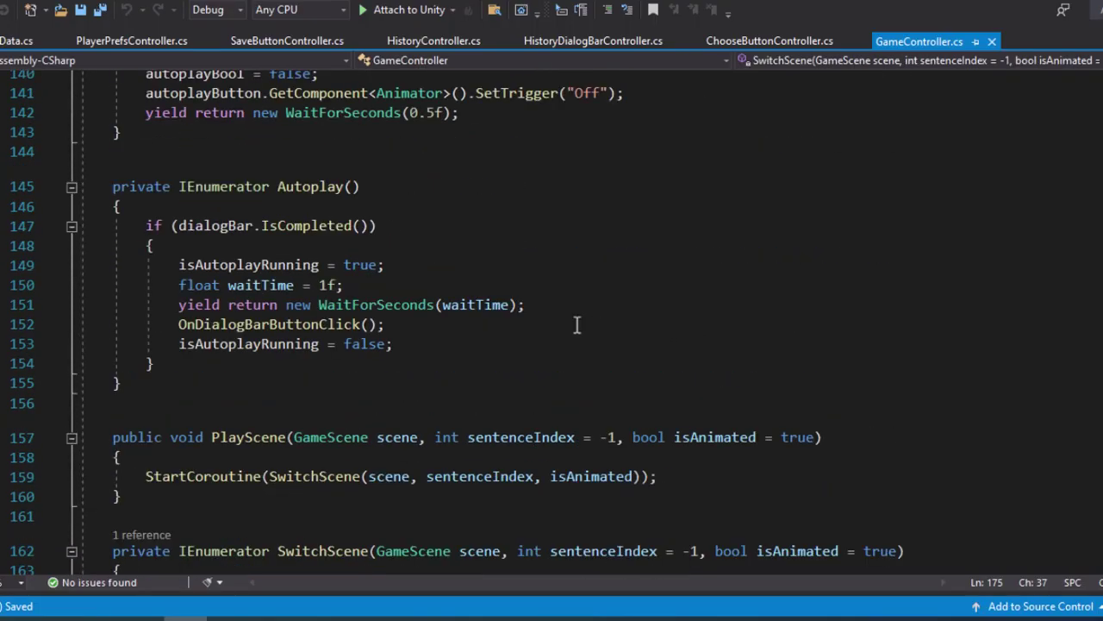
scroll(565, 324, up, 5)
scroll(517, 311, up, 4)
scroll(478, 292, up, 2)
scroll(1004, 258, up, 4)
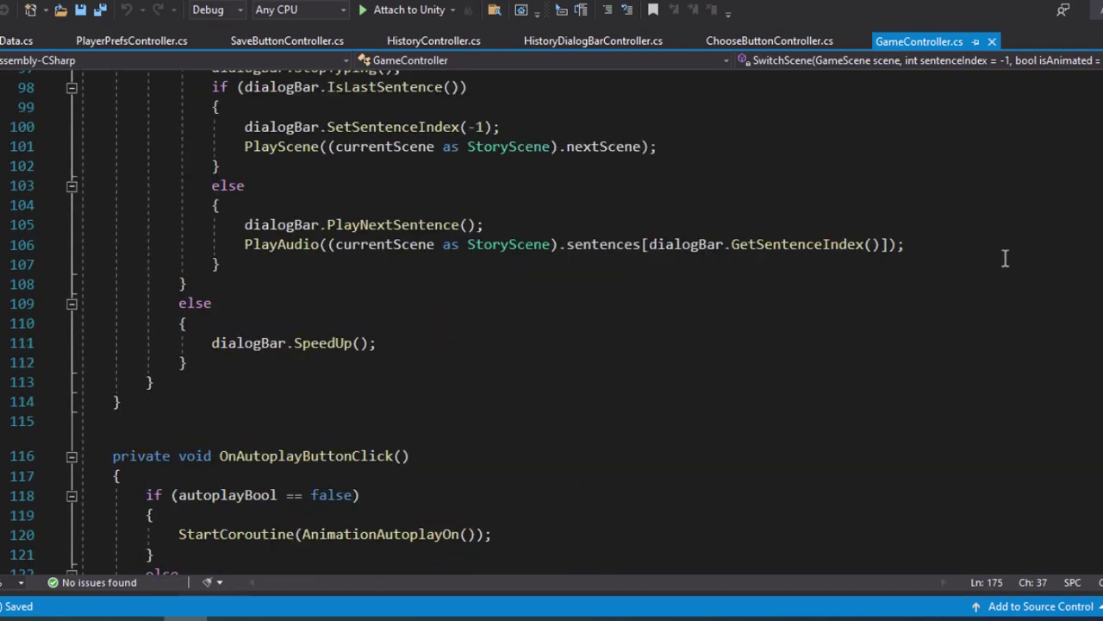
scroll(552, 319, up, 20)
scroll(534, 357, down, 4)
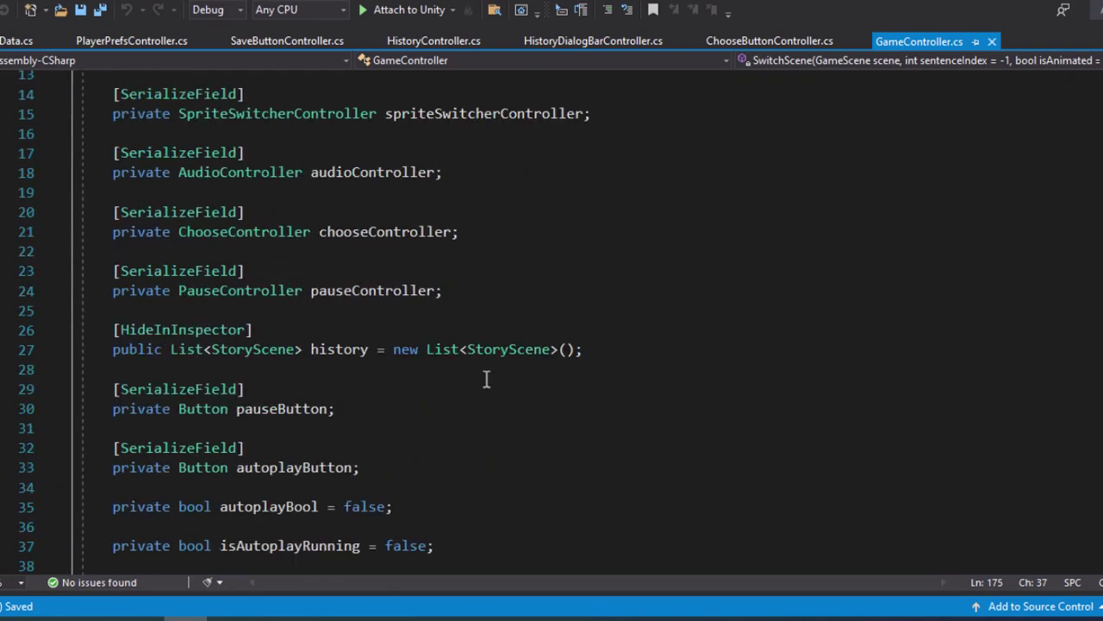
scroll(350, 366, down, 1)
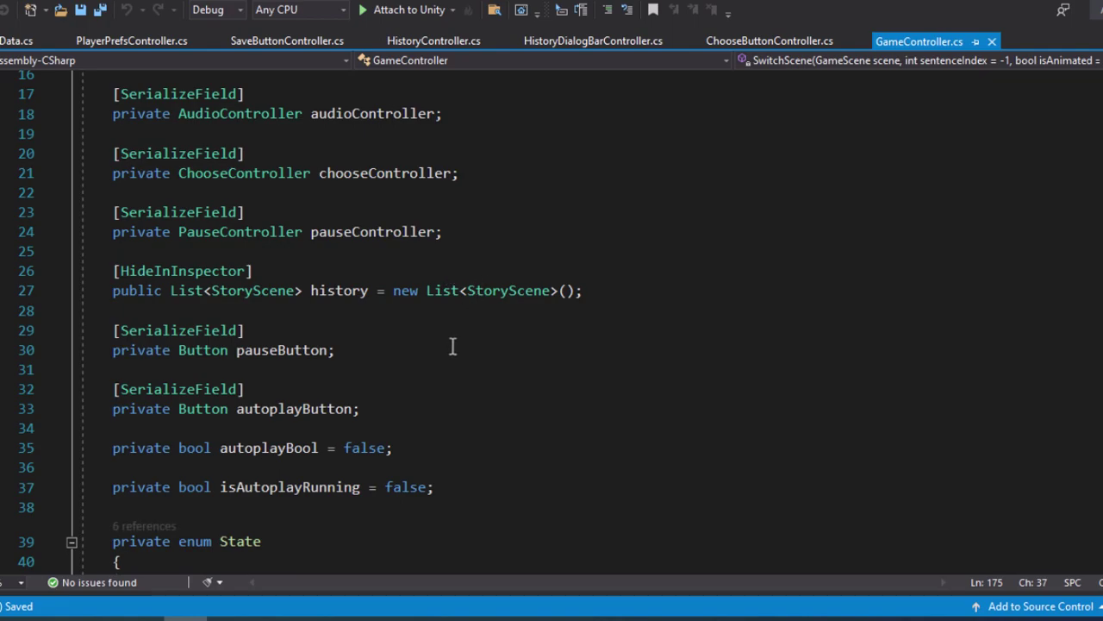
click(540, 238)
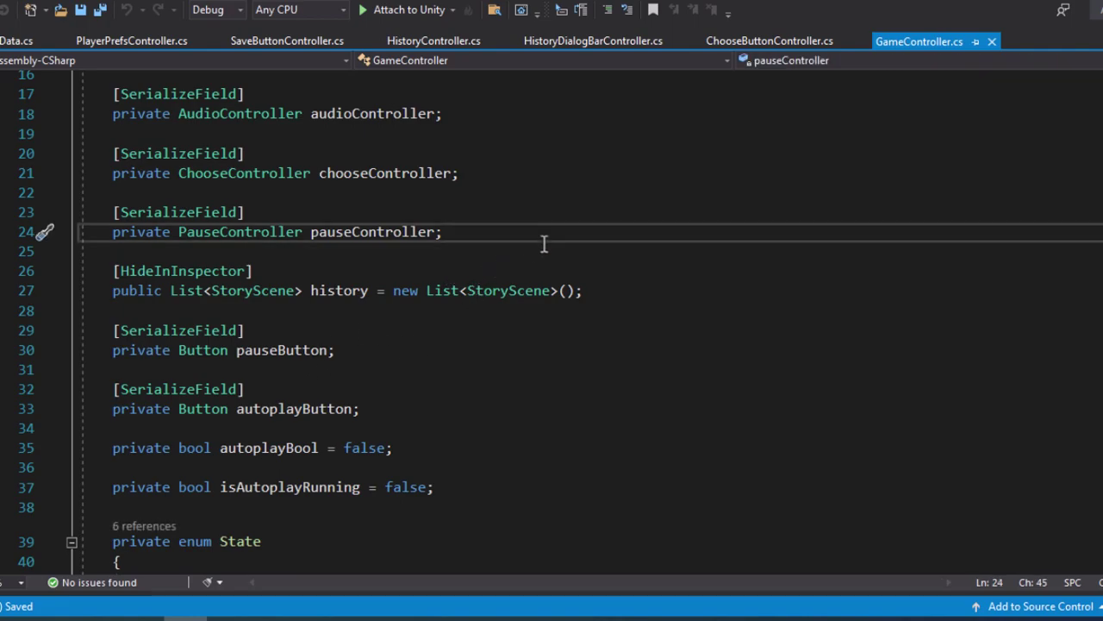
key(Return)
key(Return)
text([)
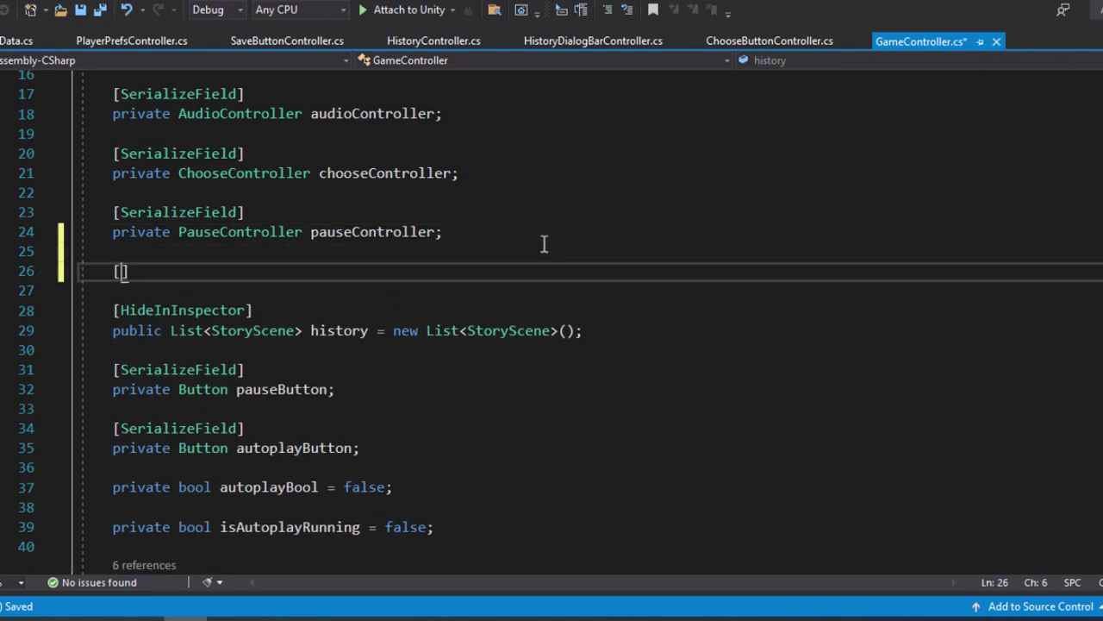
text(Ser)
key(Down)
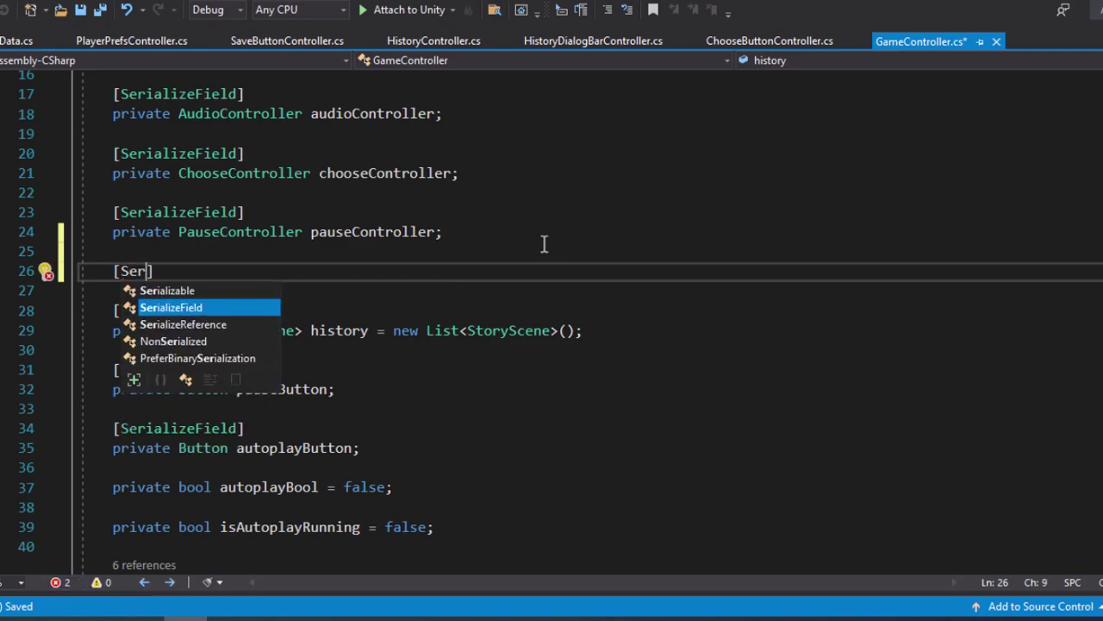
text(])
key(Return)
text(pr)
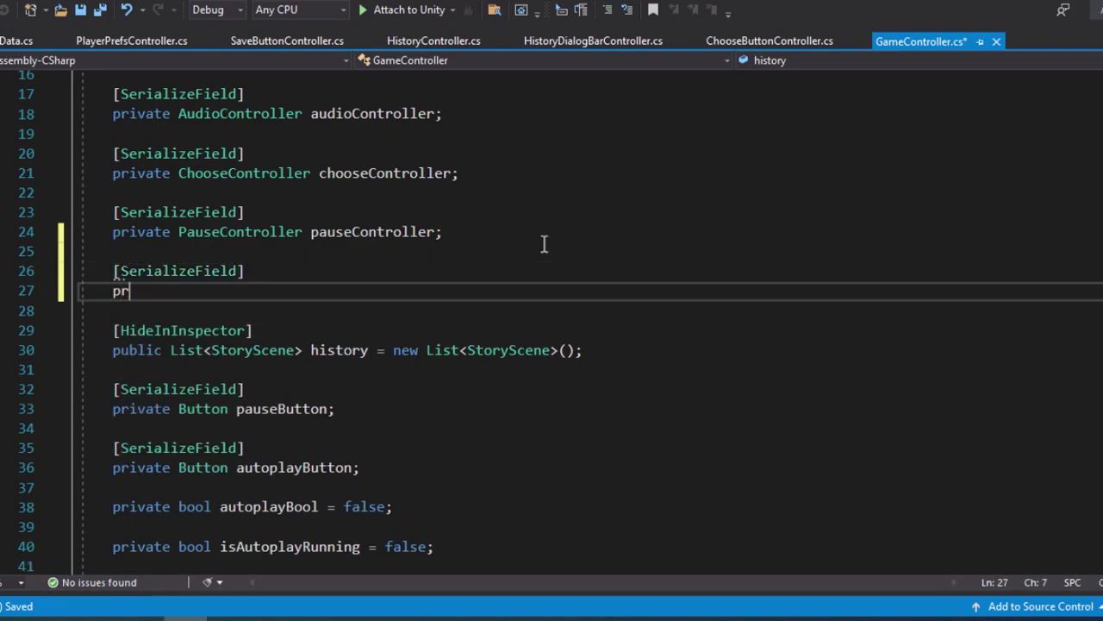
text(ivate S)
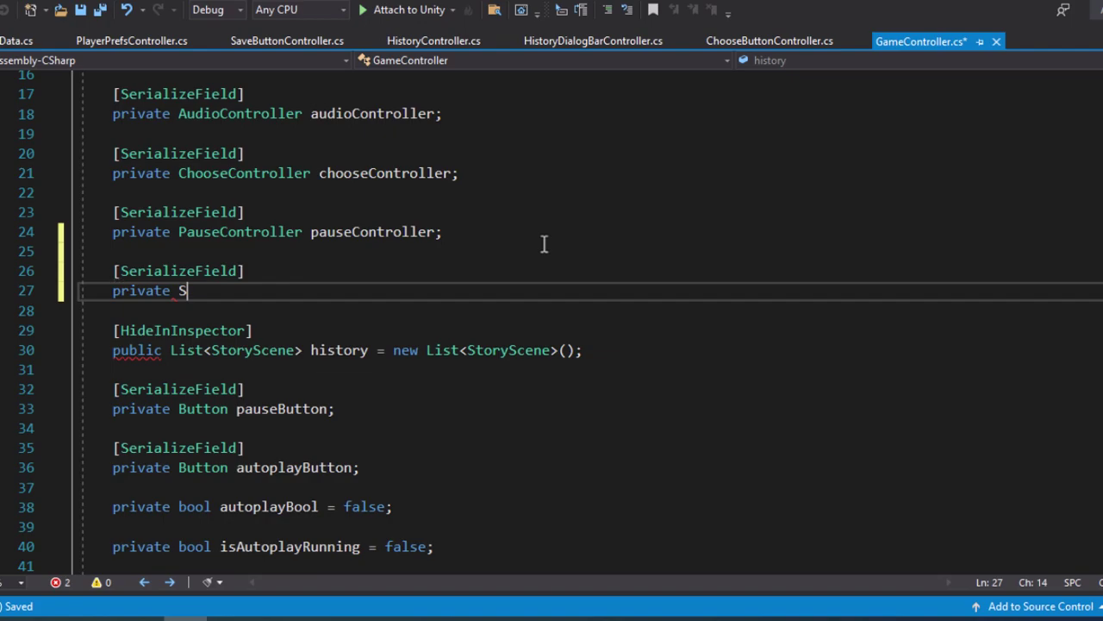
text(aveC)
key(Tab)
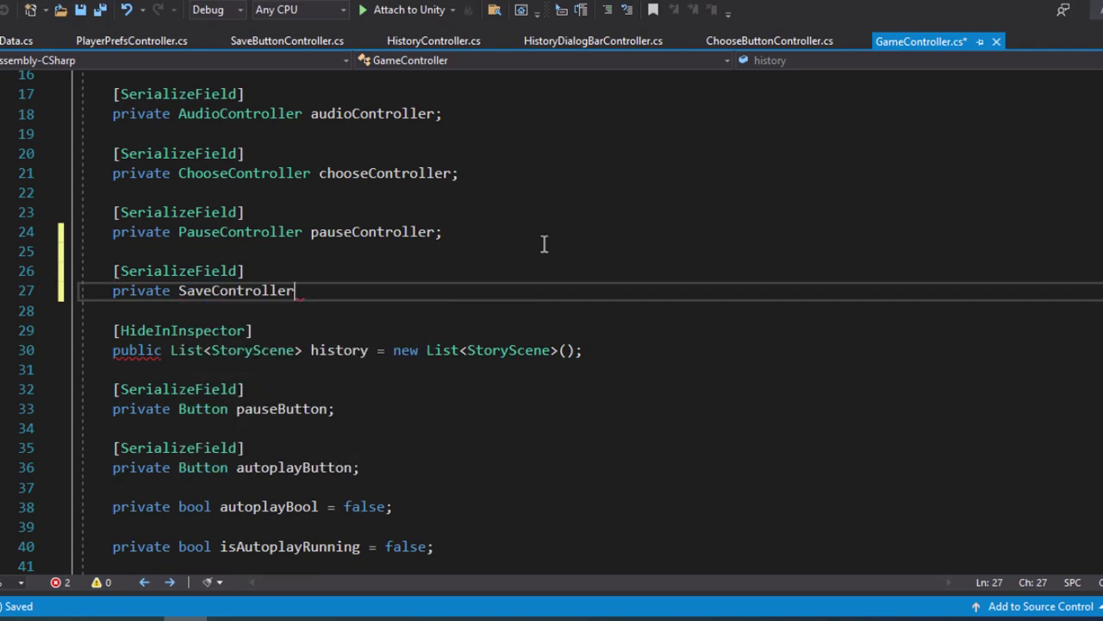
text(save)
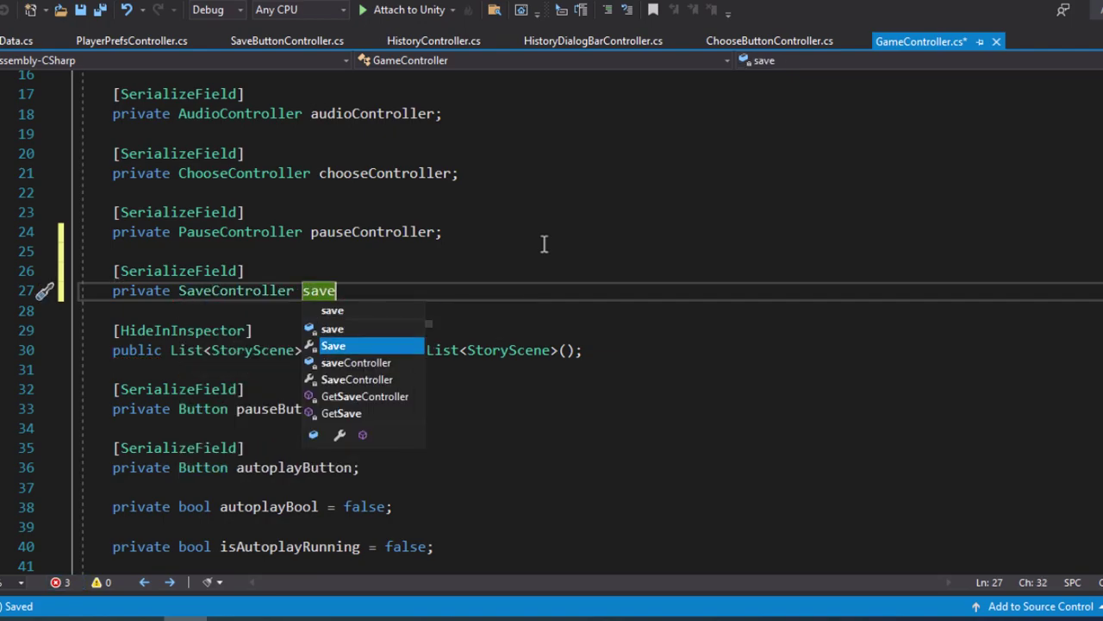
key(Down)
key(Tab)
- Add a private readonly List<StoryScene> storySceneSaveData initialized to a new list
text(;)
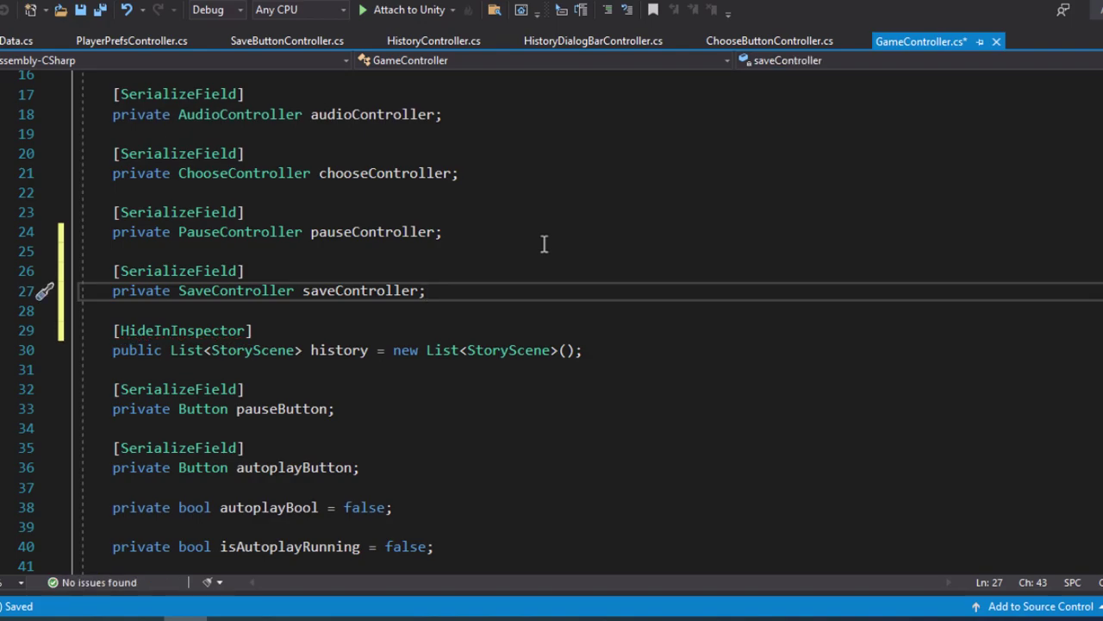
key(Return)
key(Return)
text(rivate )
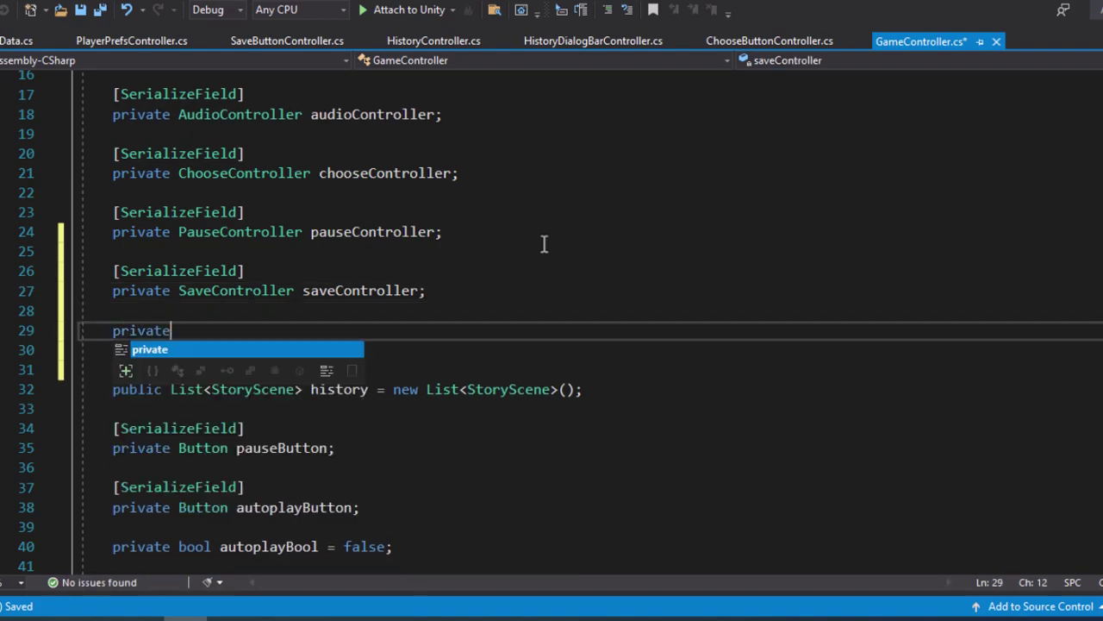
text(read)
key(Tab)
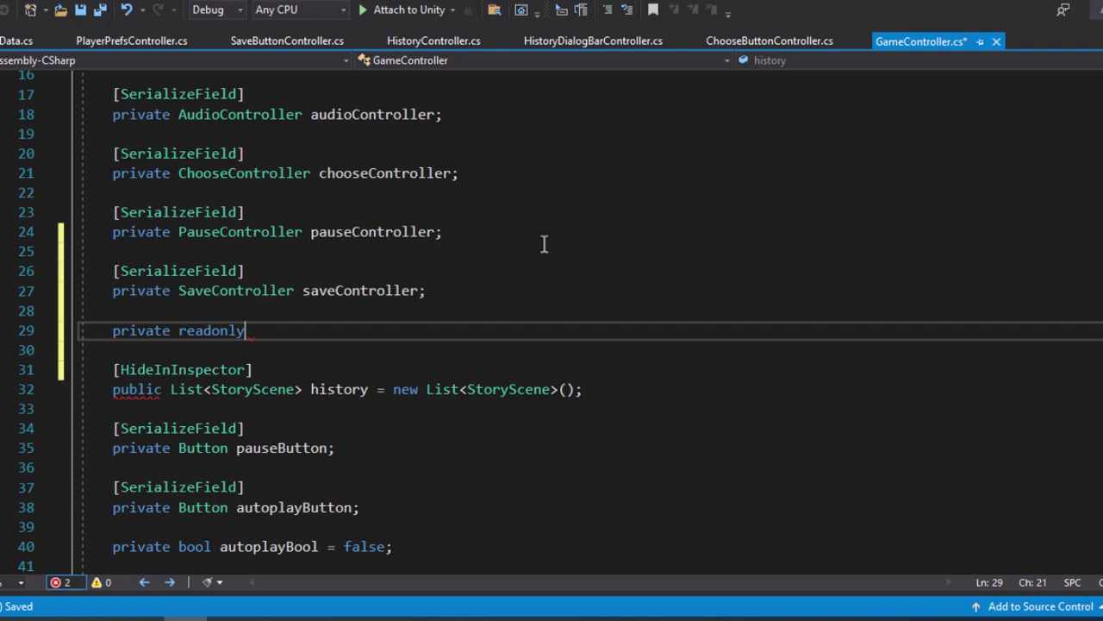
text( List)
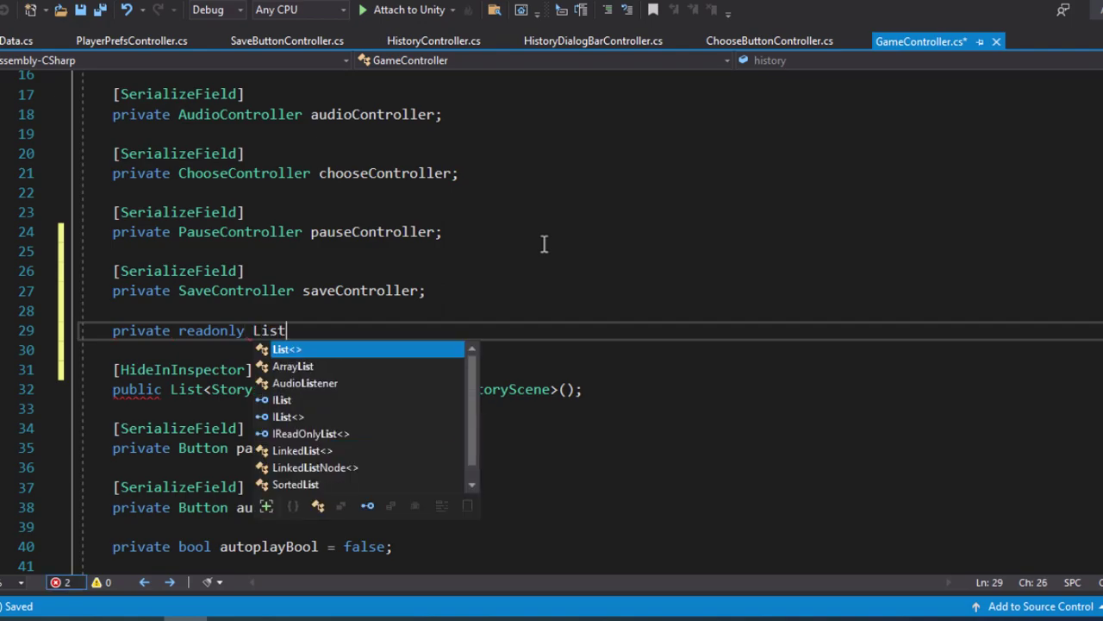
text(<Sto)
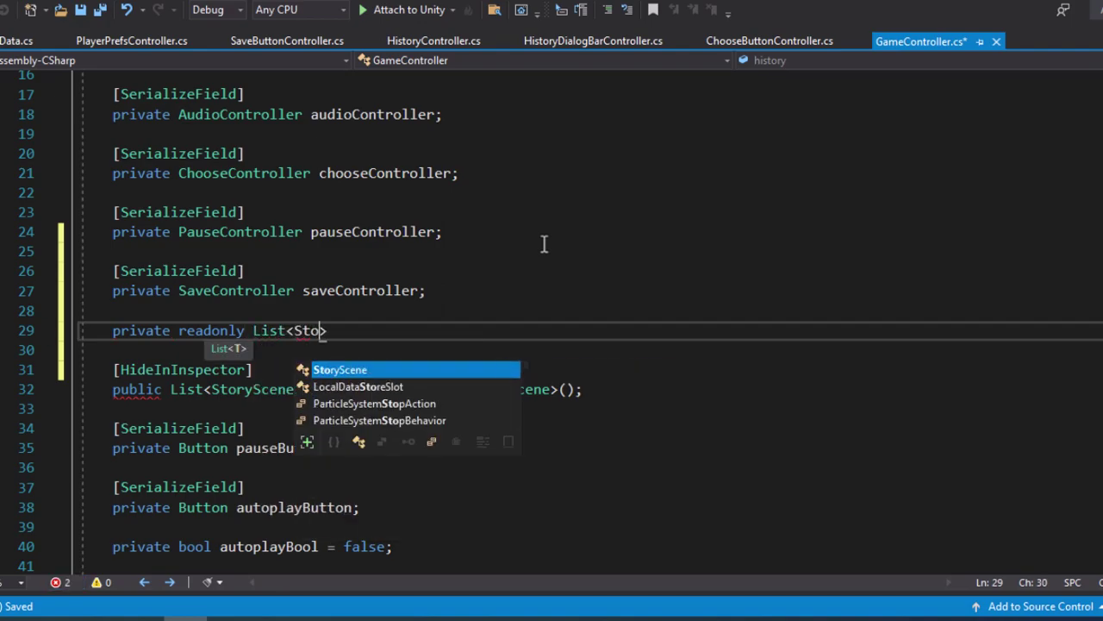
text(ry)
key(Tab)
key(Right)
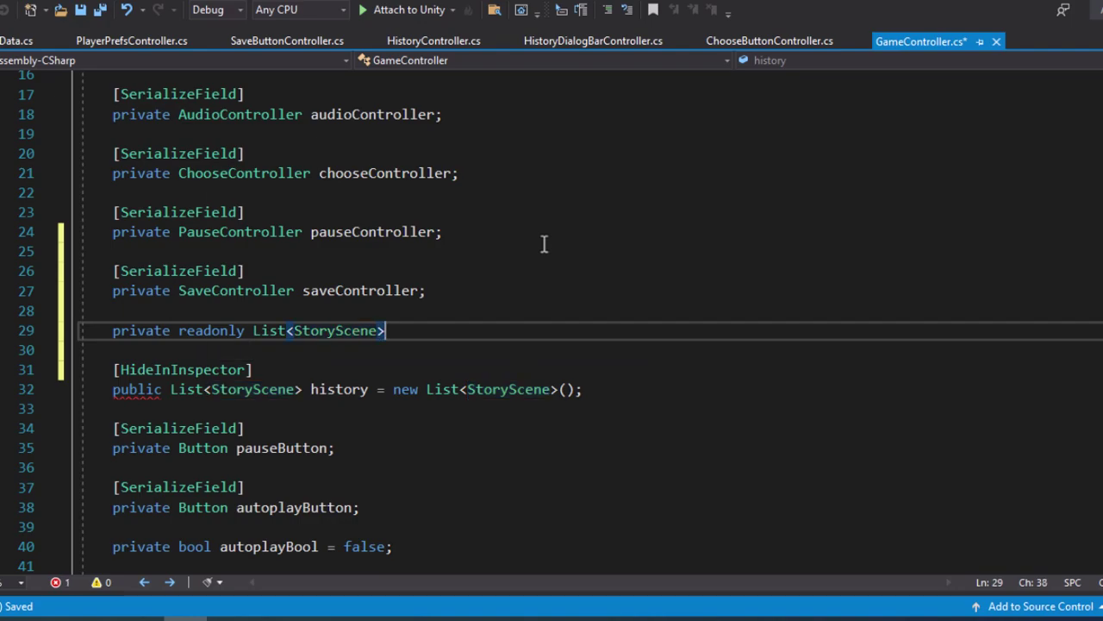
text(st<StoryScene> storySceneS)
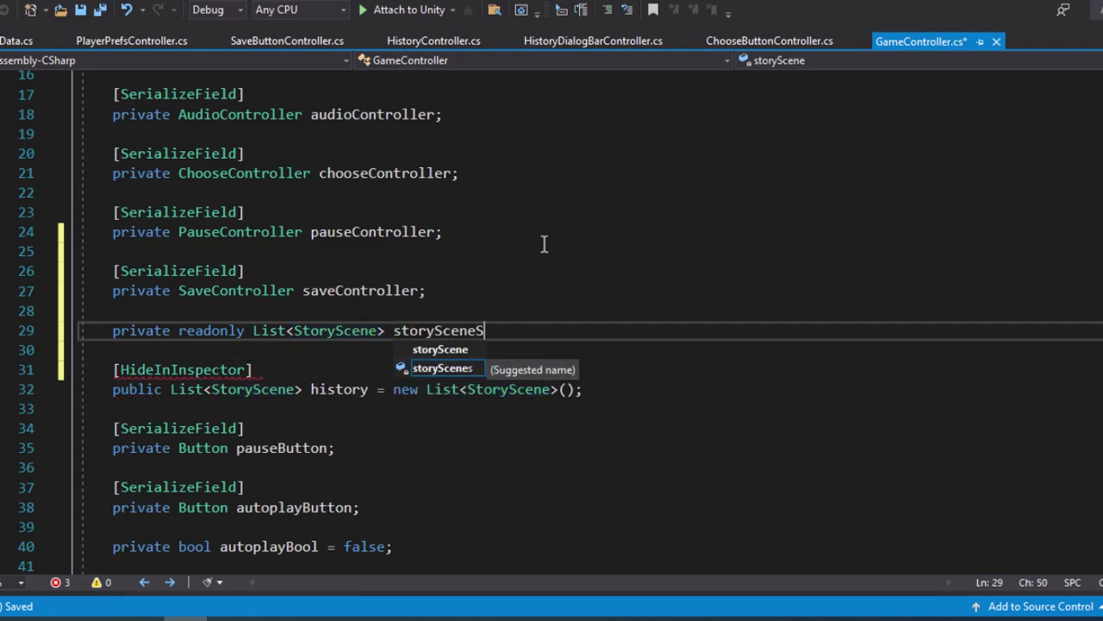
text(aveData)
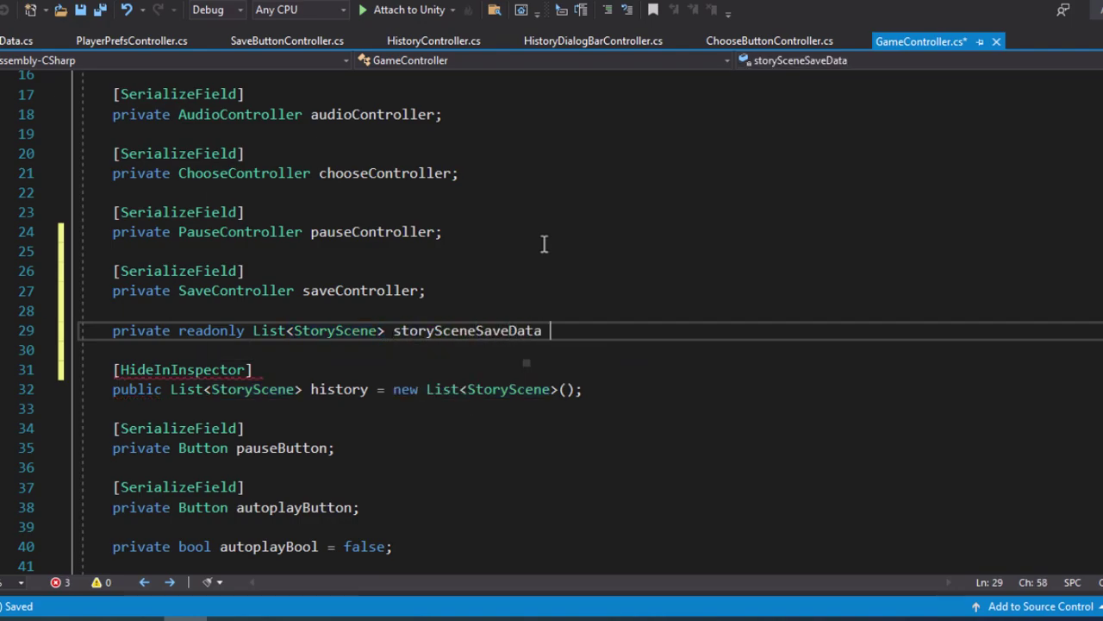
text( = new )
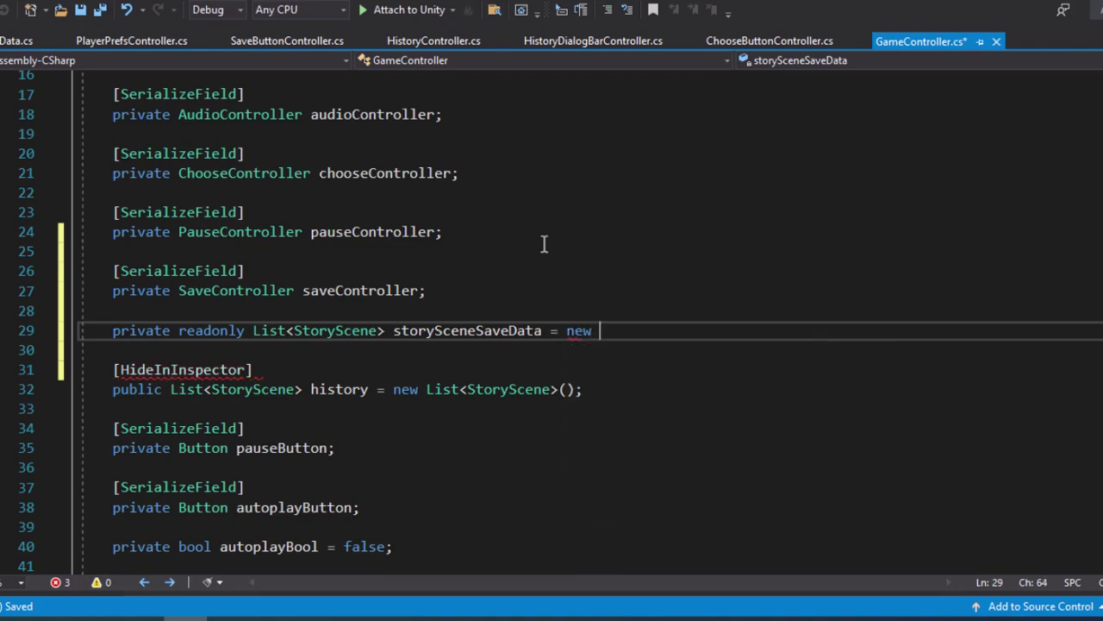
text(List<)
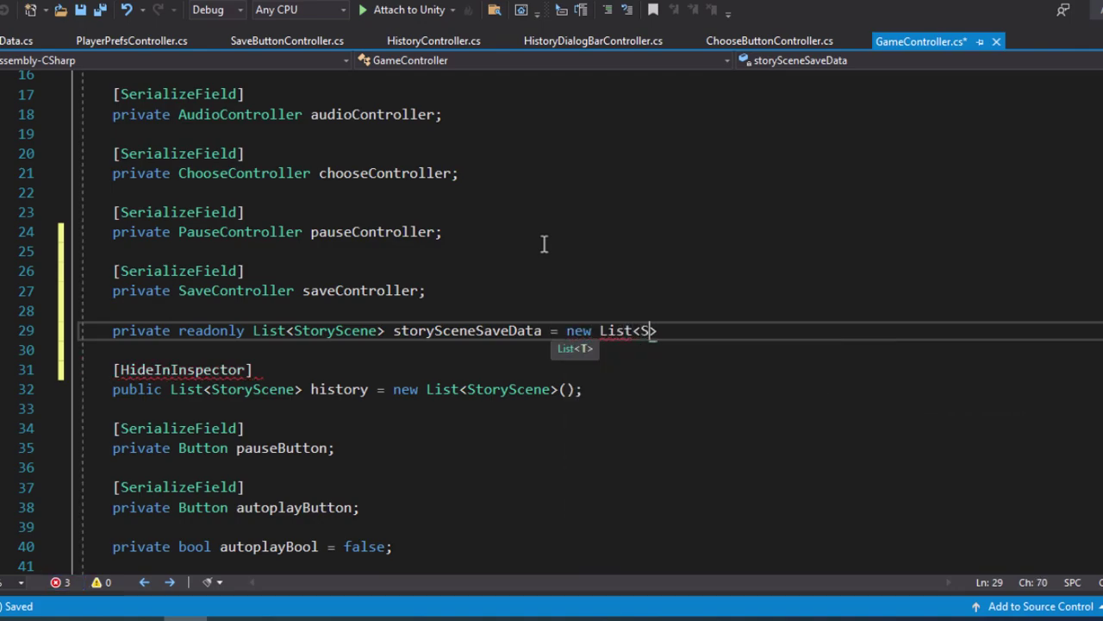
text(Stor)
key(Tab)
text(>)
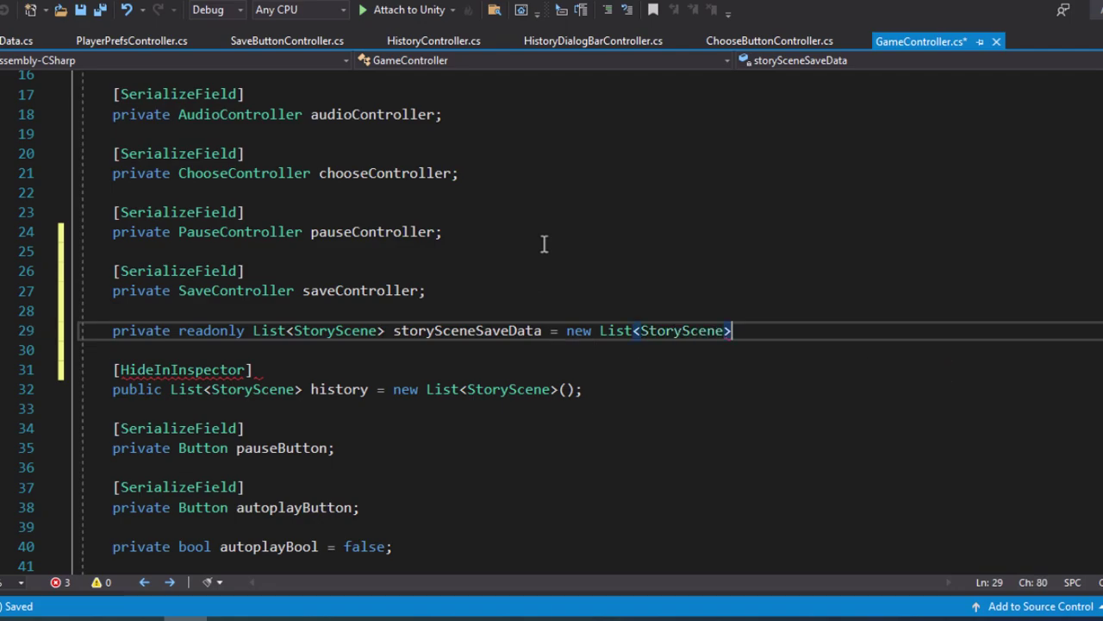
text(();)
- Add a private GameScene currentSceneSaveData field and save GameController.cs
key(Return)
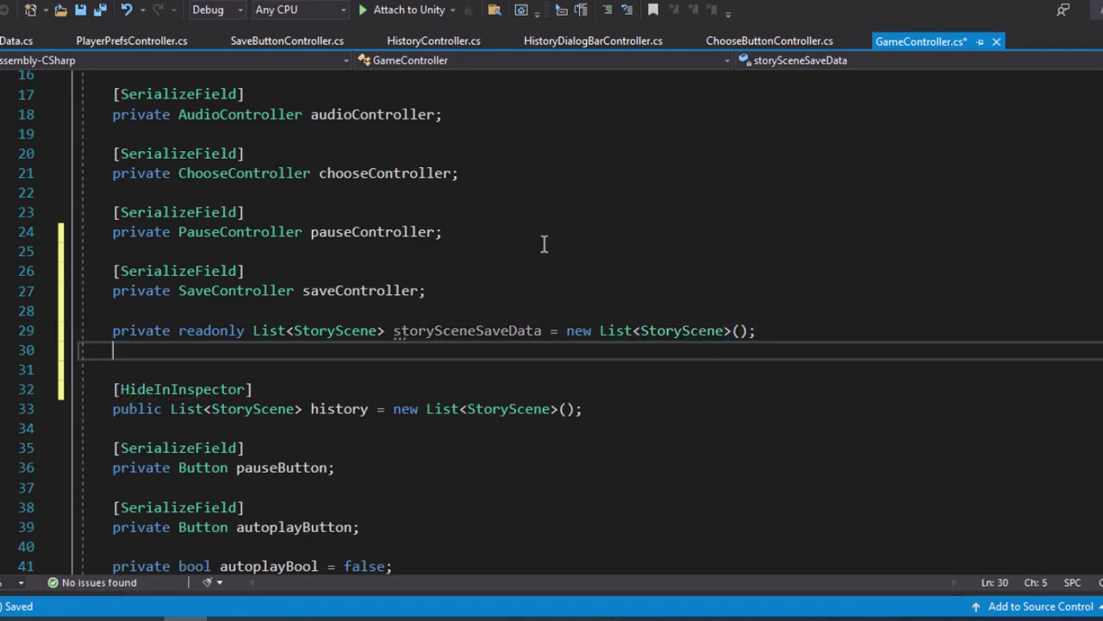
key(Return)
text(private G)
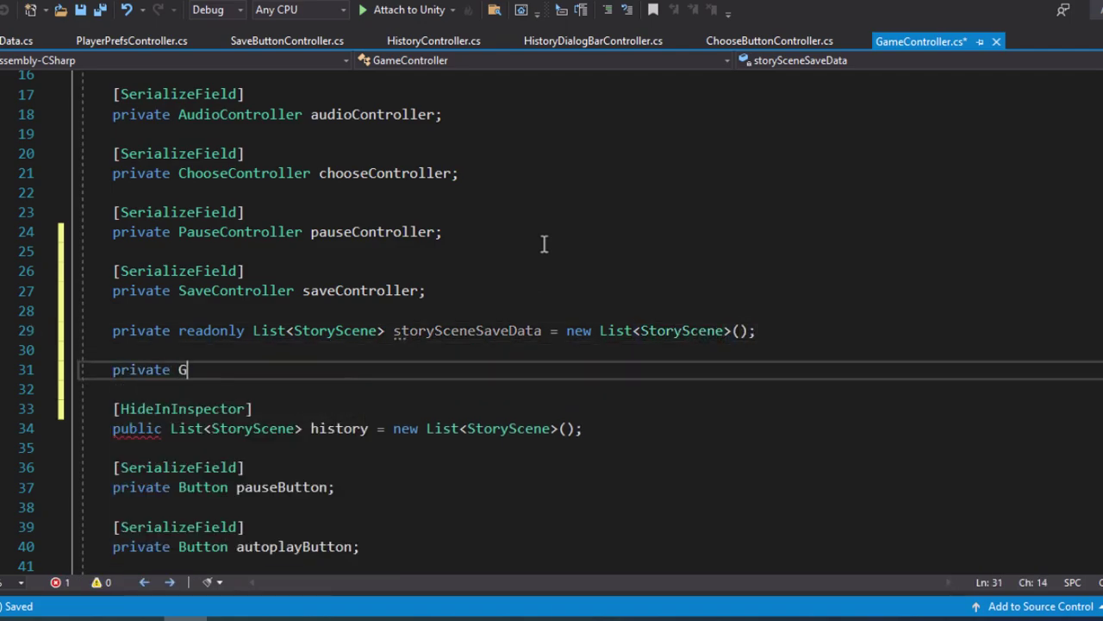
text(ameScene )
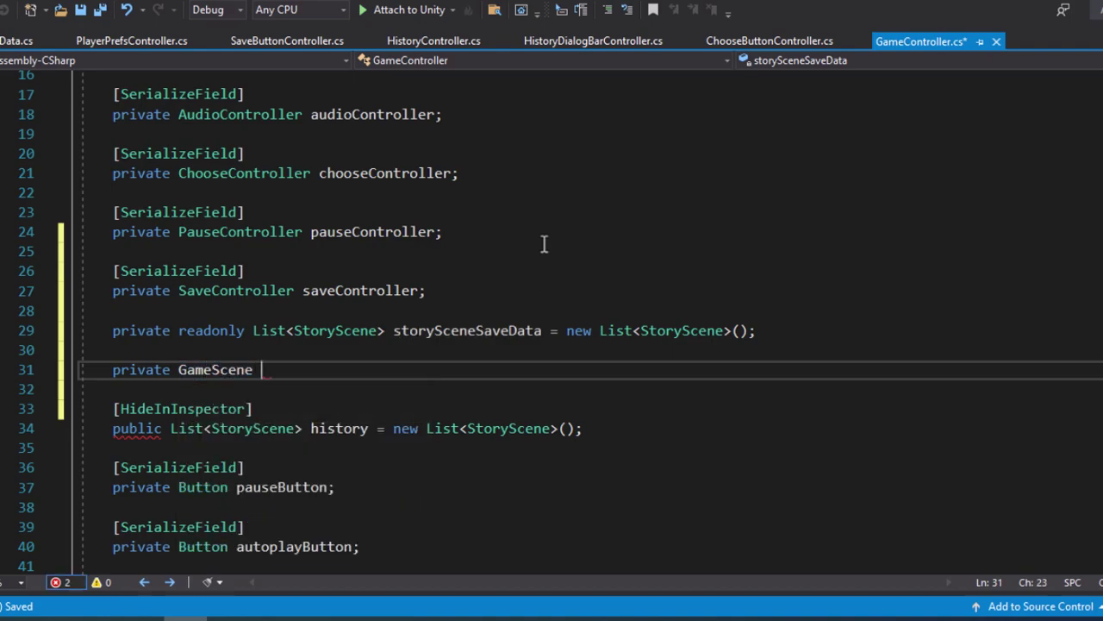
text(curren)
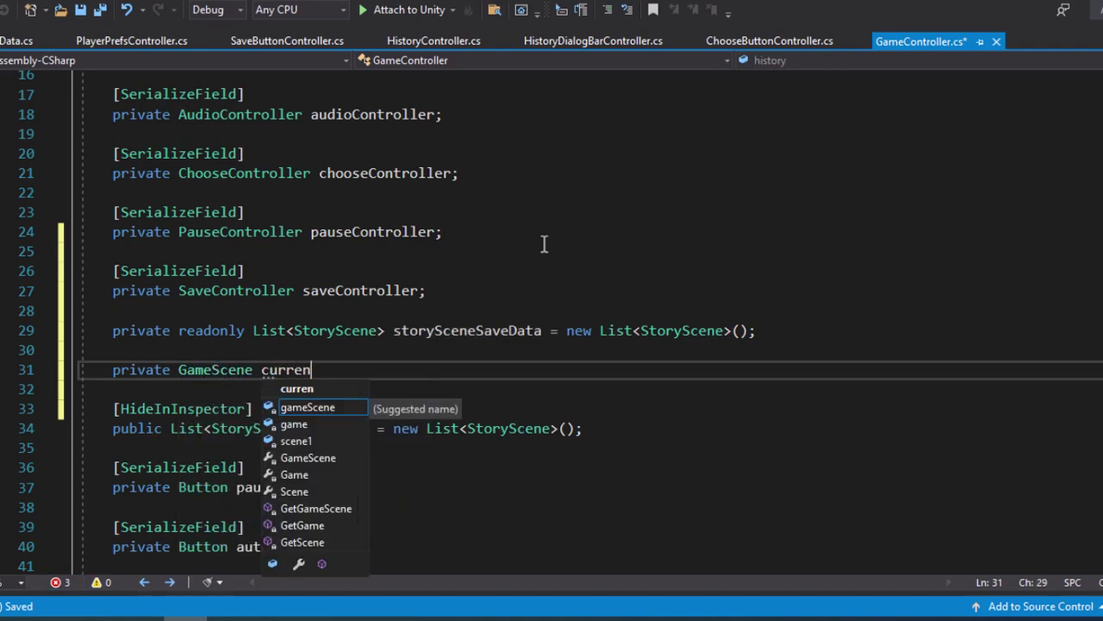
text(tSceneSave)
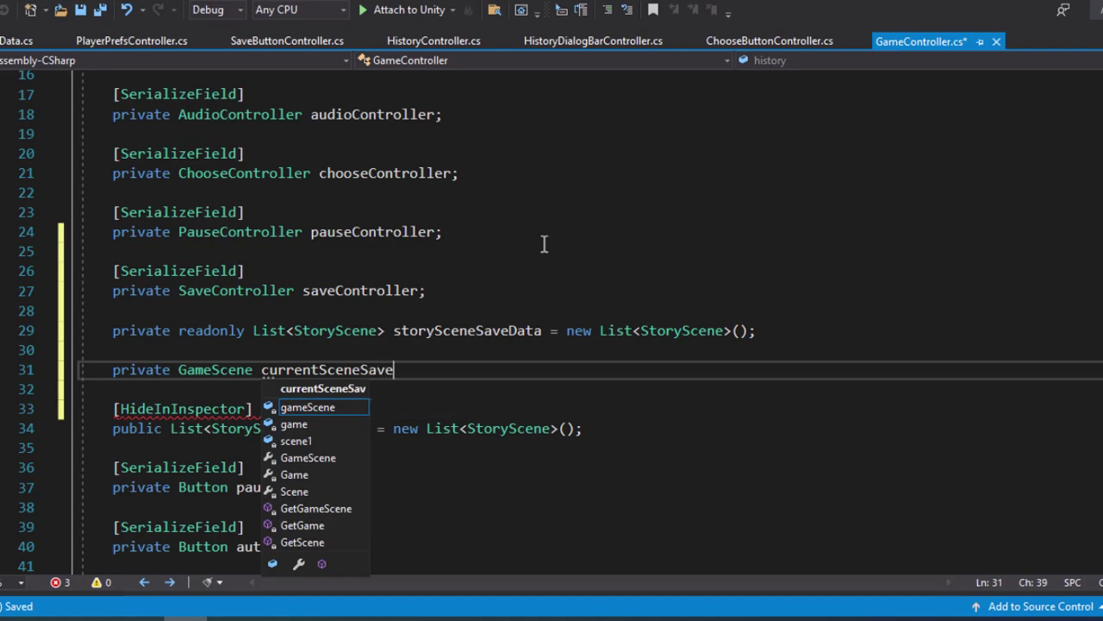
text(Data;)
key(ctrl+s)
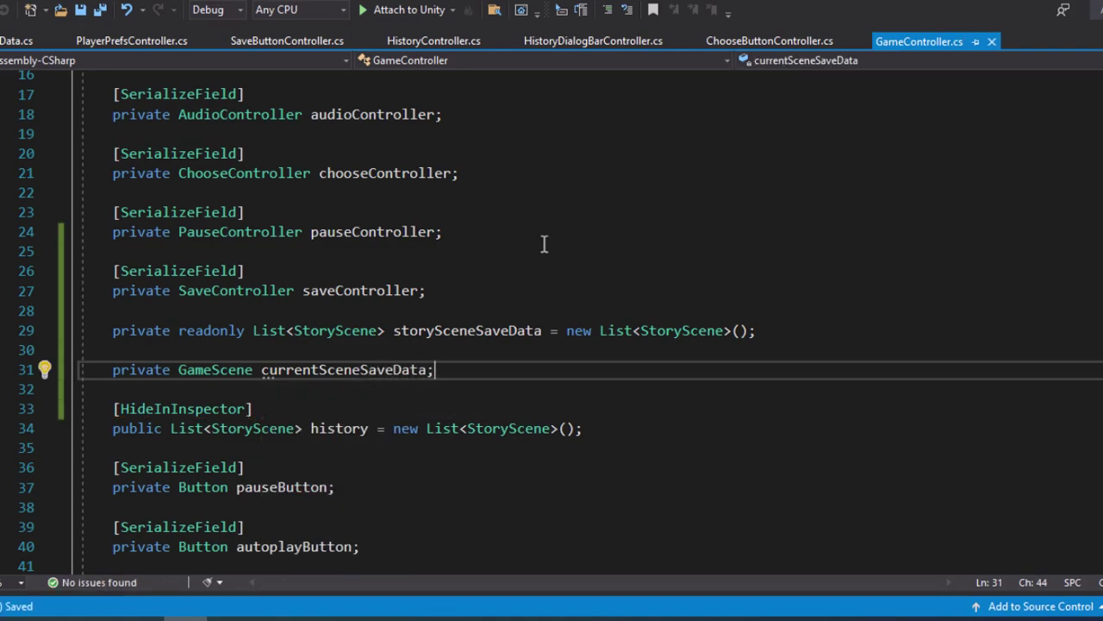
- After the if block in Start, add a for loop up to saveController.saveButtons.Length
scroll(468, 296, down, 3)
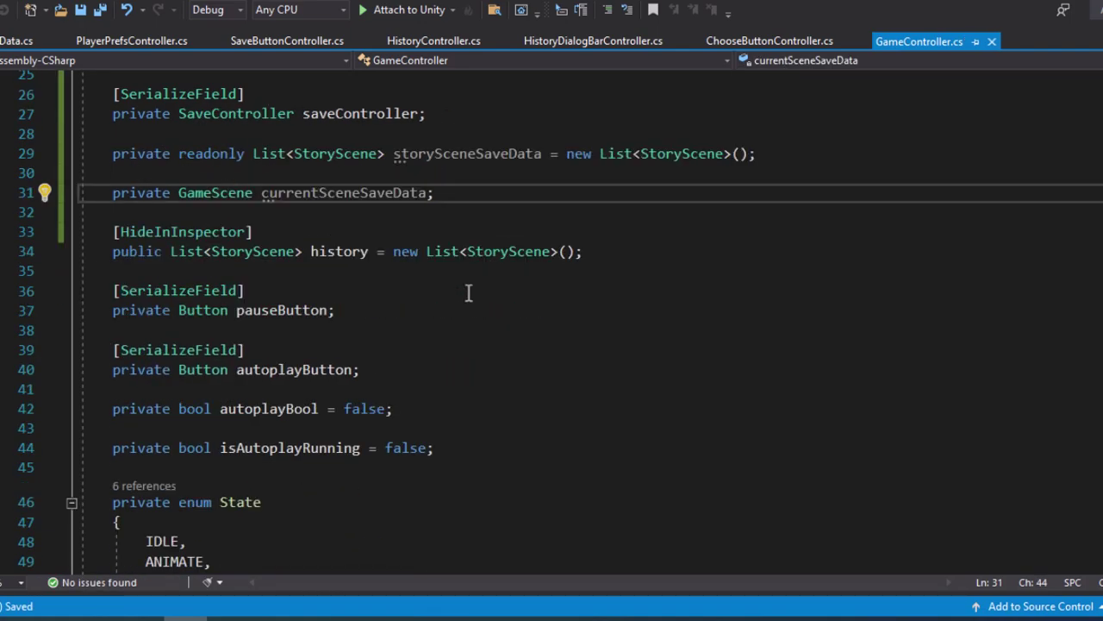
scroll(468, 296, down, 3)
scroll(468, 295, down, 3)
scroll(468, 296, down, 2)
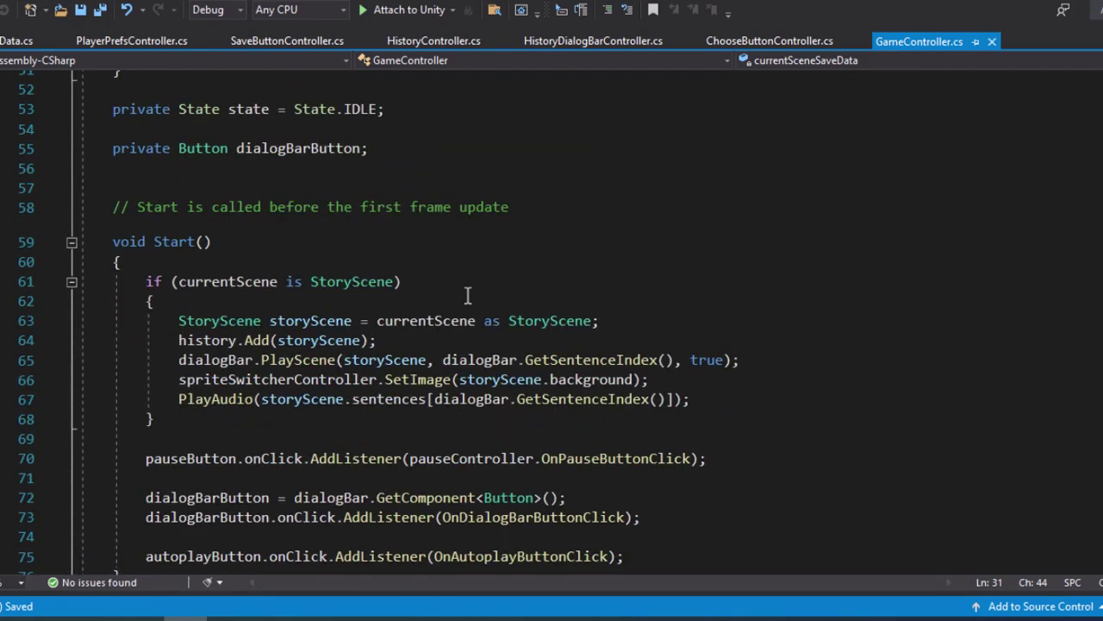
scroll(468, 296, down, 1)
scroll(302, 390, down, 1)
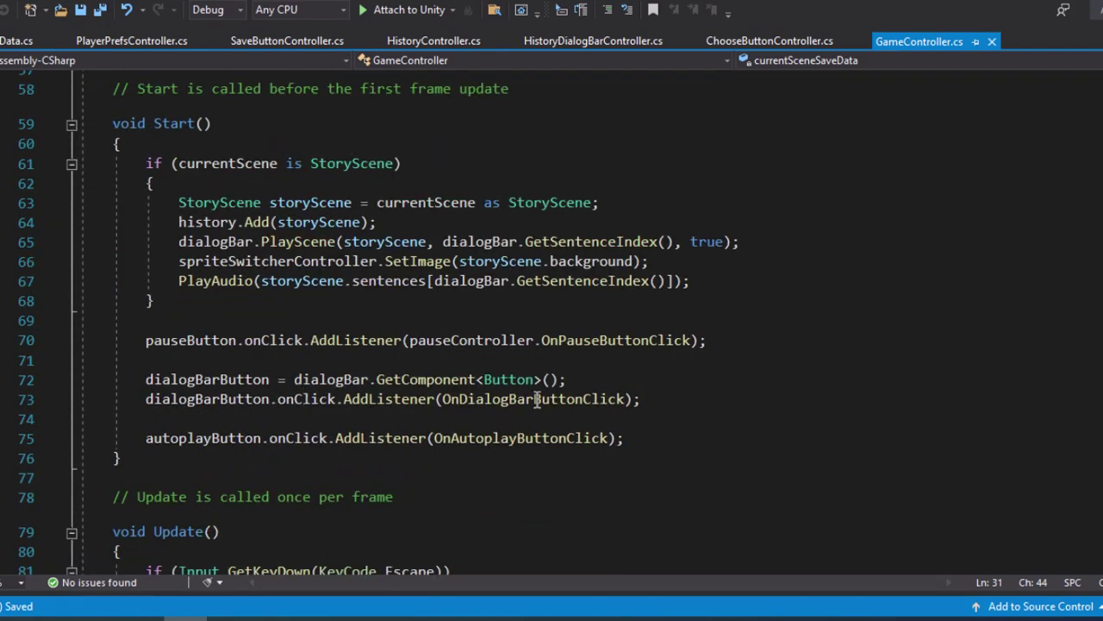
click(506, 313)
key(Return)
key(Return)
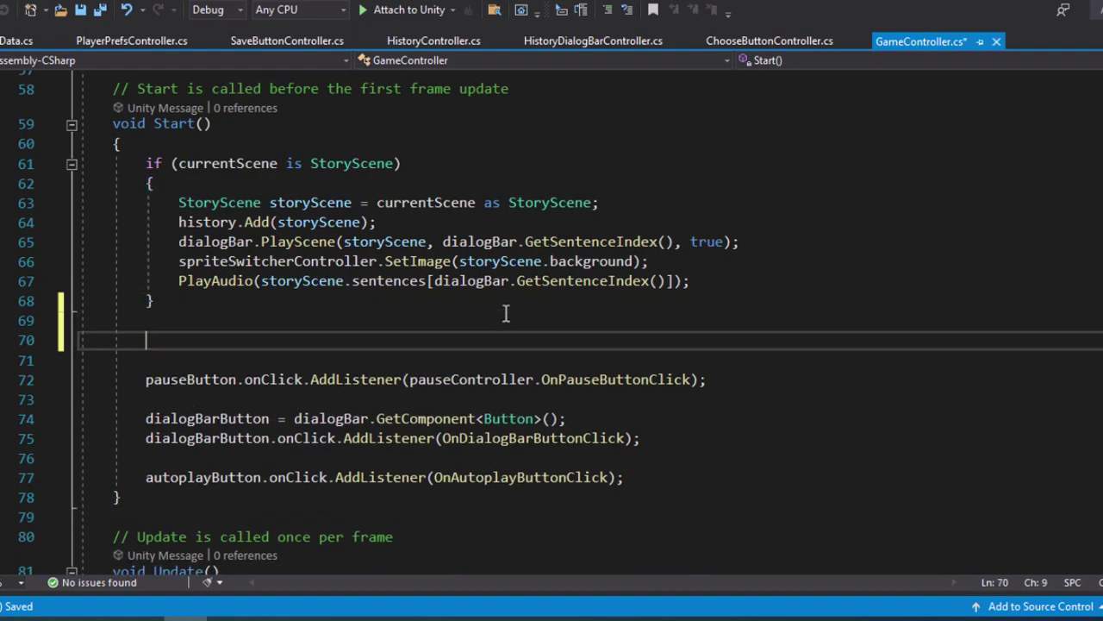
text(for)
key(Tab)
key(Tab)
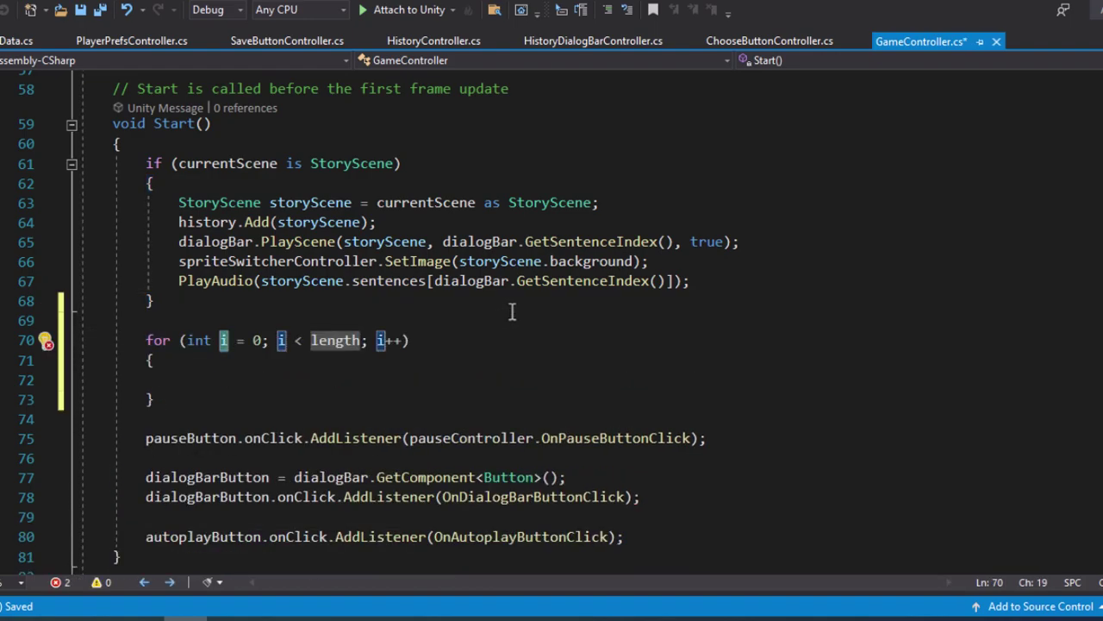
key(Tab)
text(save)
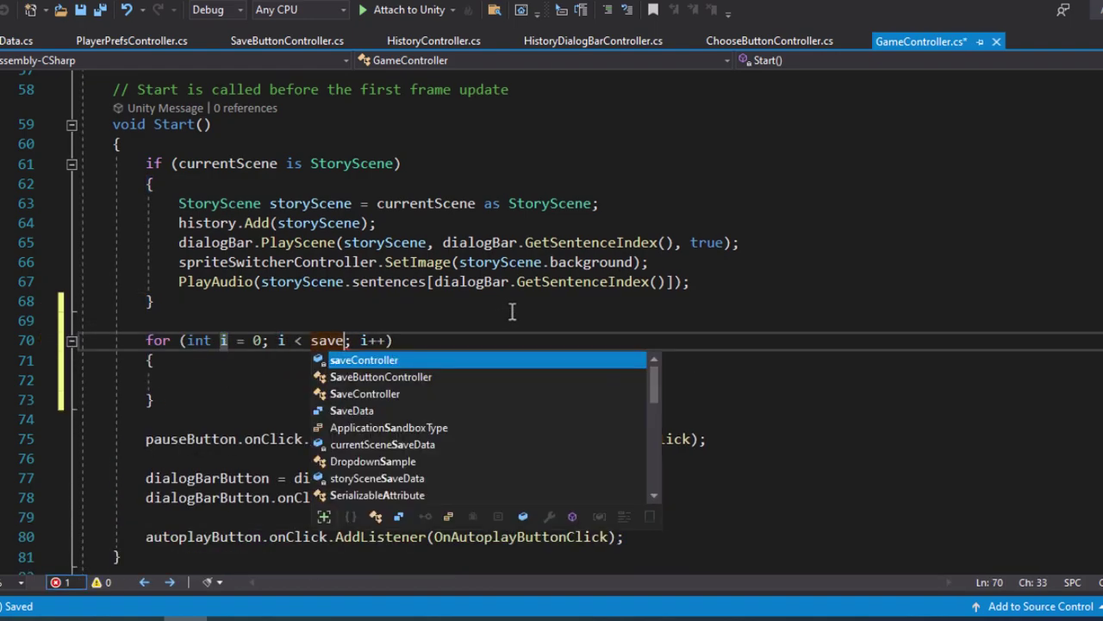
key(Tab)
text(.s)
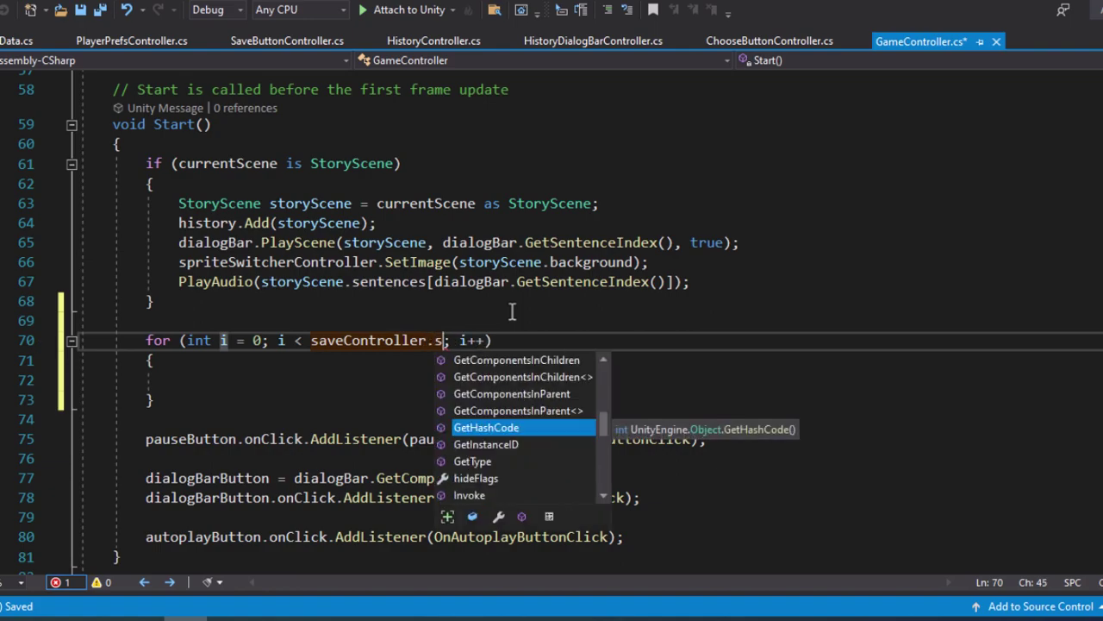
text(av)
key(Tab)
text(.)
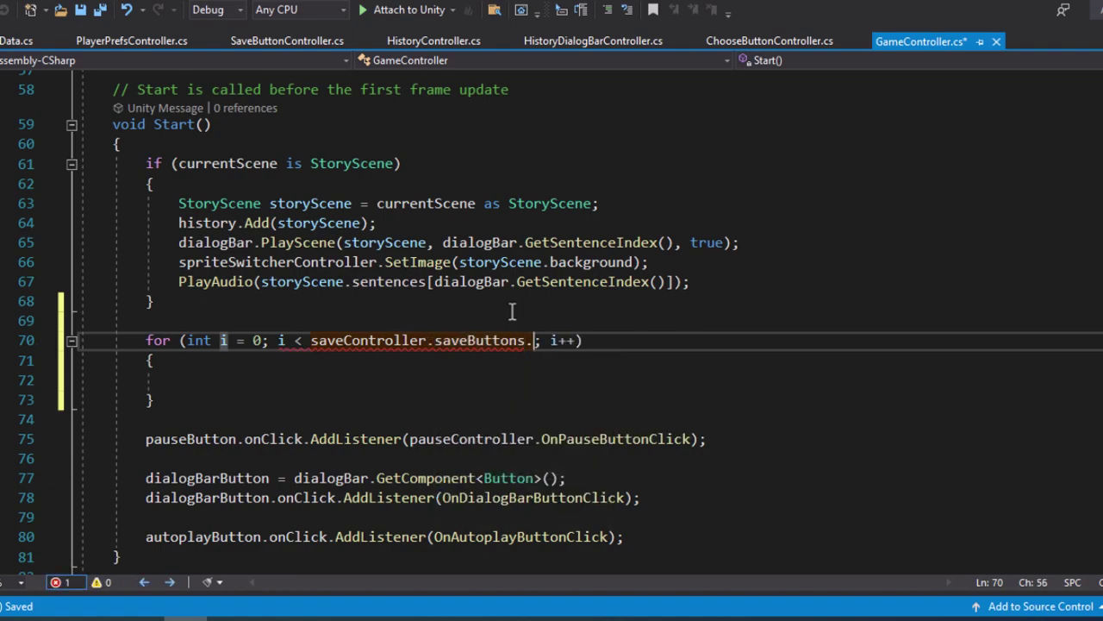
text(le)
key(Tab)
- Give each saveButtons[i] an onClick listener delegate calling OnSaveButtonClick(i), then save
key(Down)
key(Down)
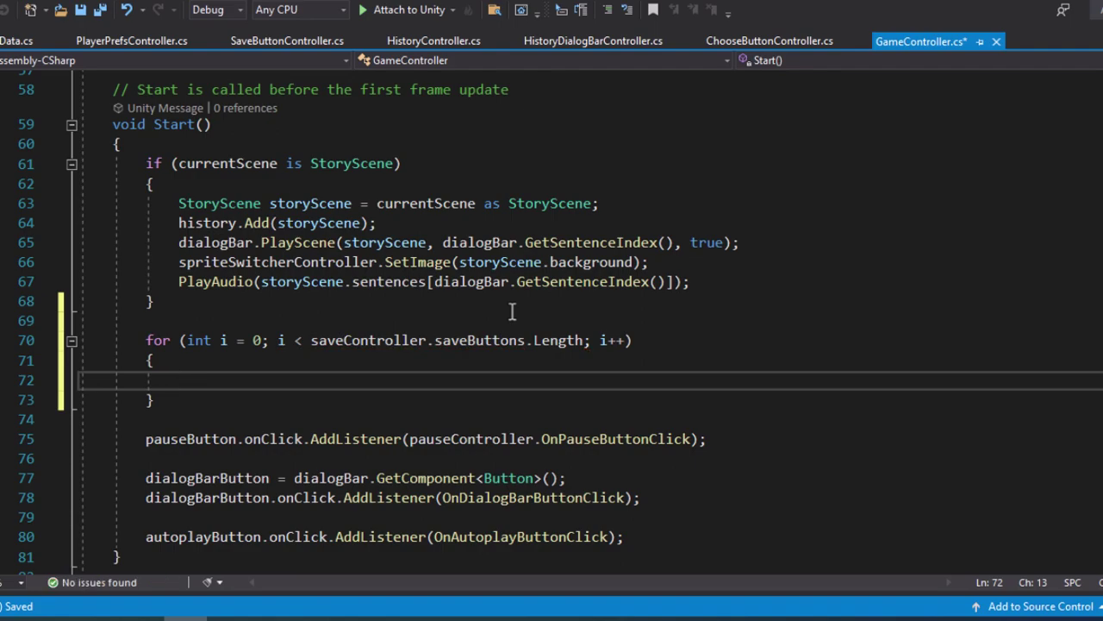
text(sav)
key(Tab)
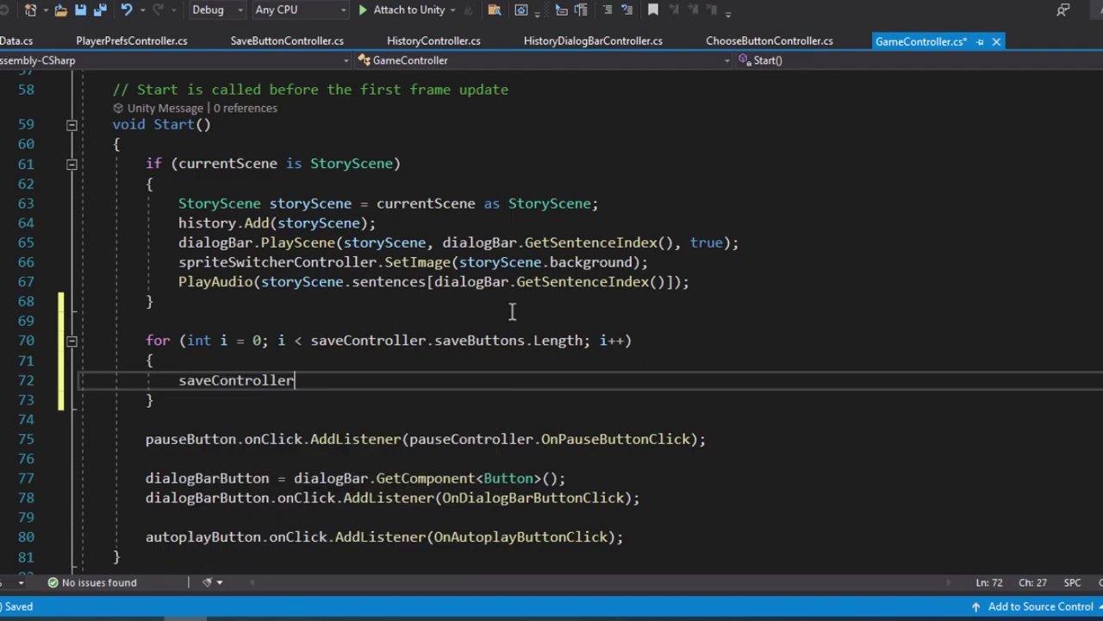
text(.sav)
key(Tab)
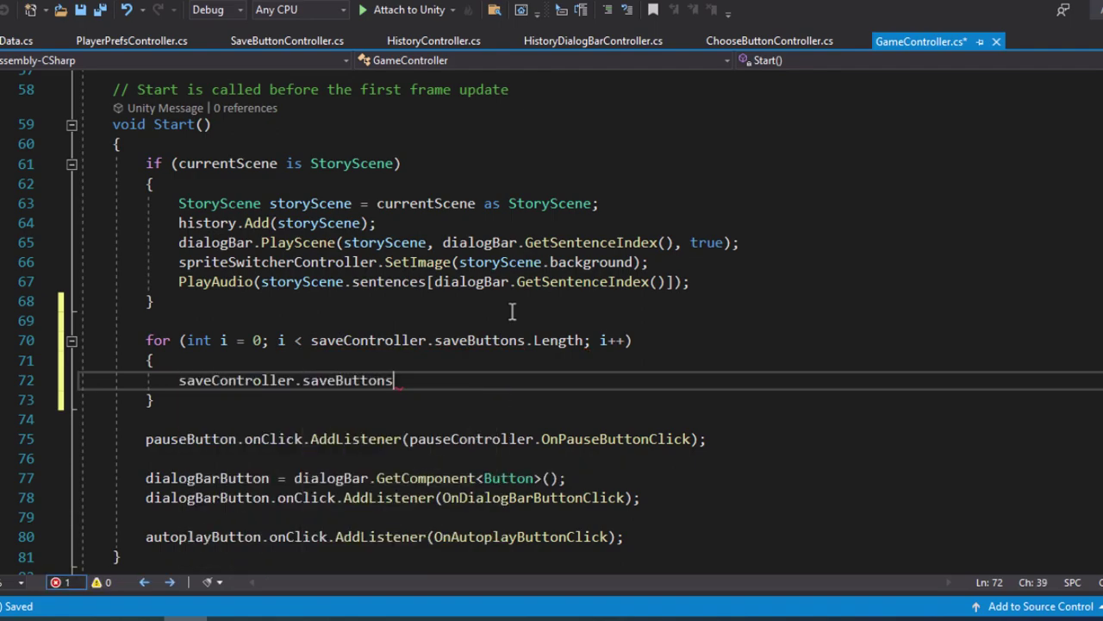
text([i)
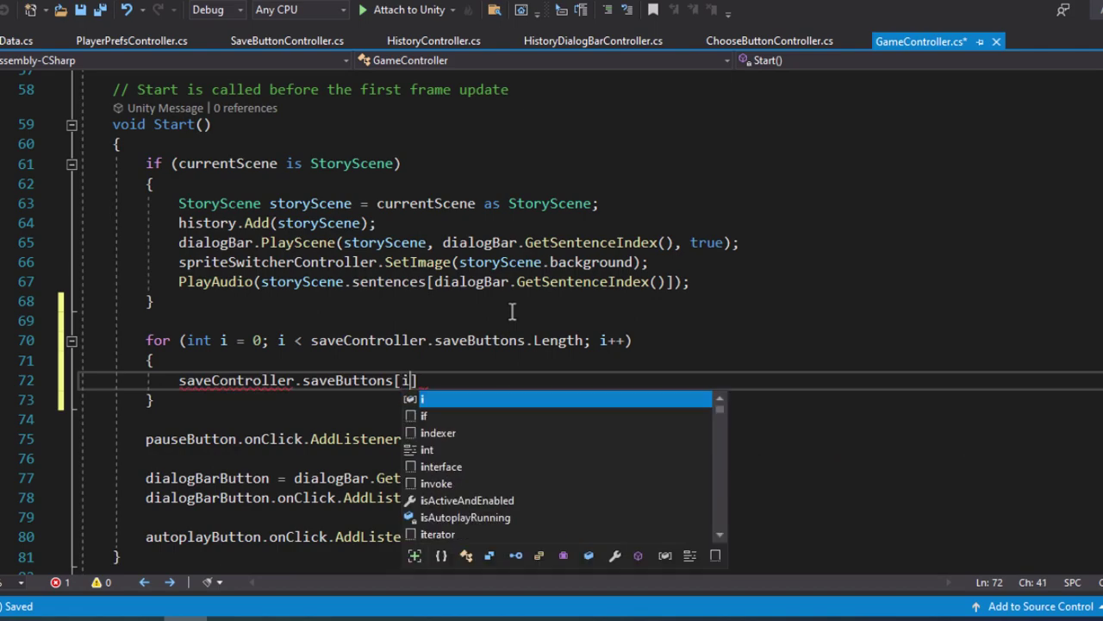
text(].on)
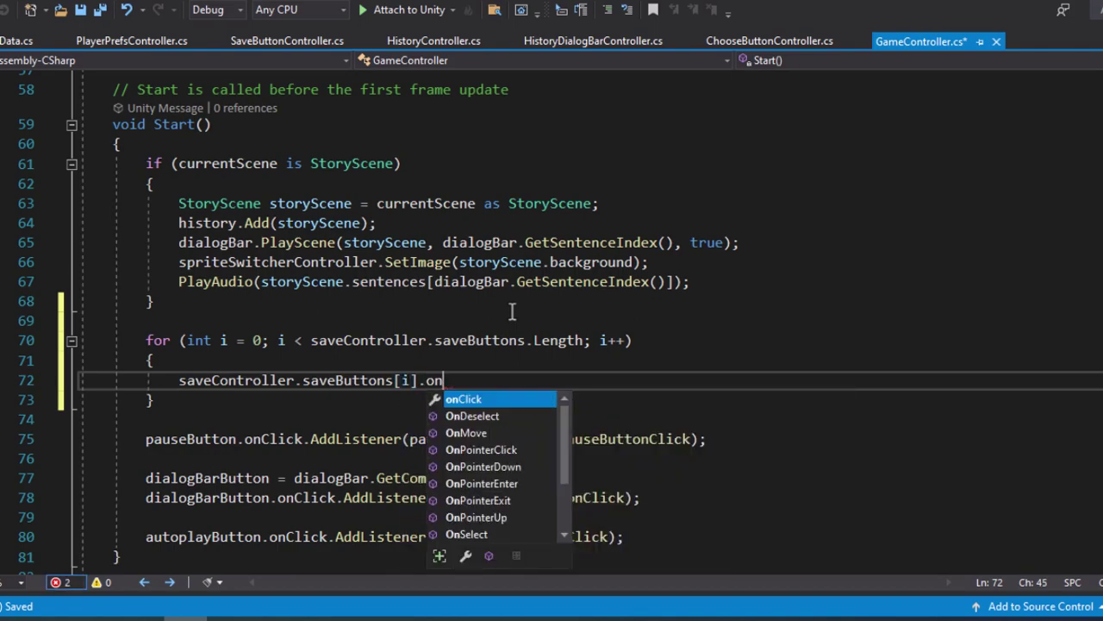
key(Tab)
text(add)
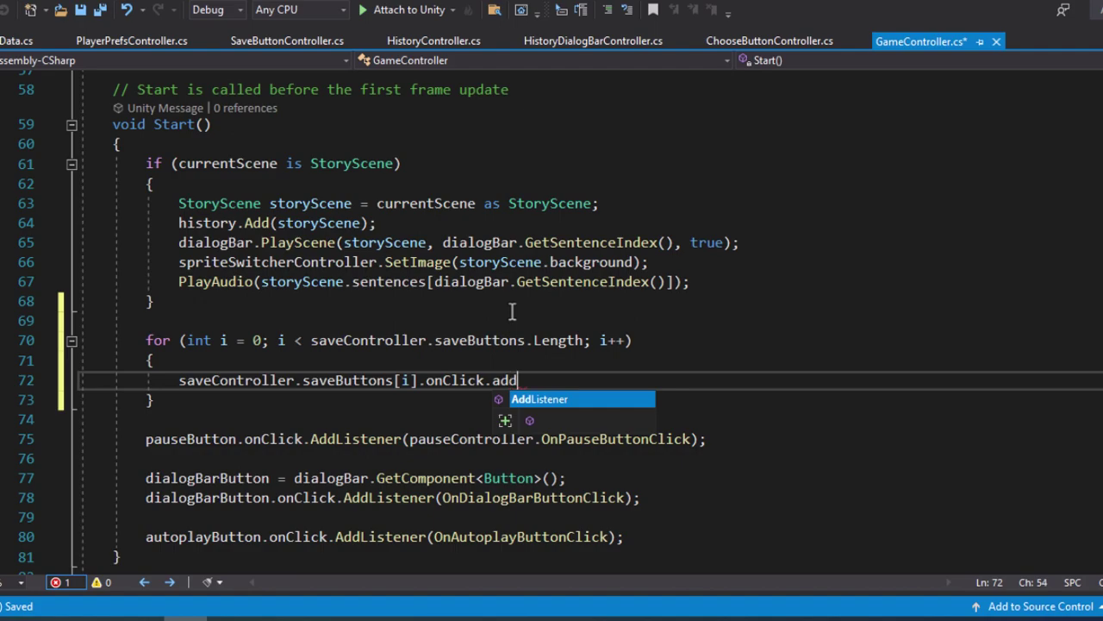
key(Tab)
text(()
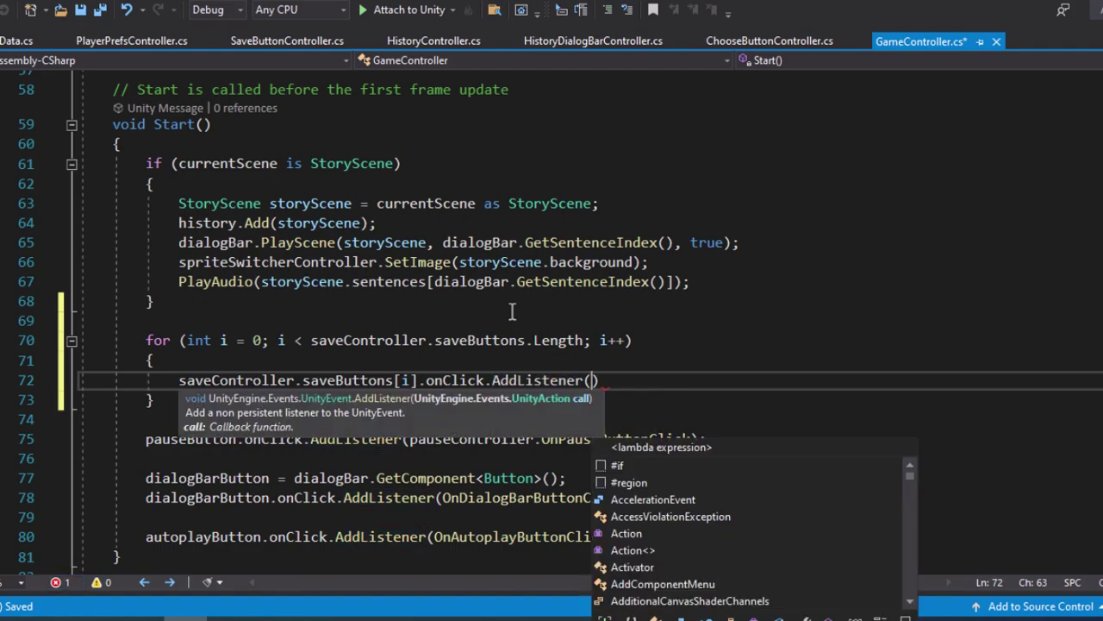
text(del)
key(Tab)
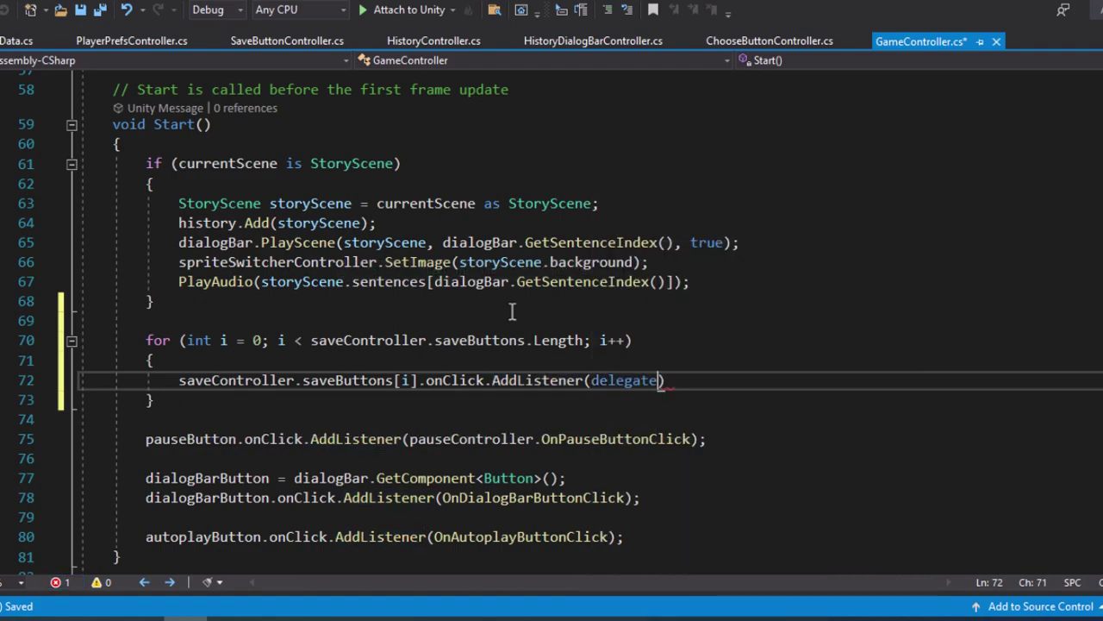
text({ )
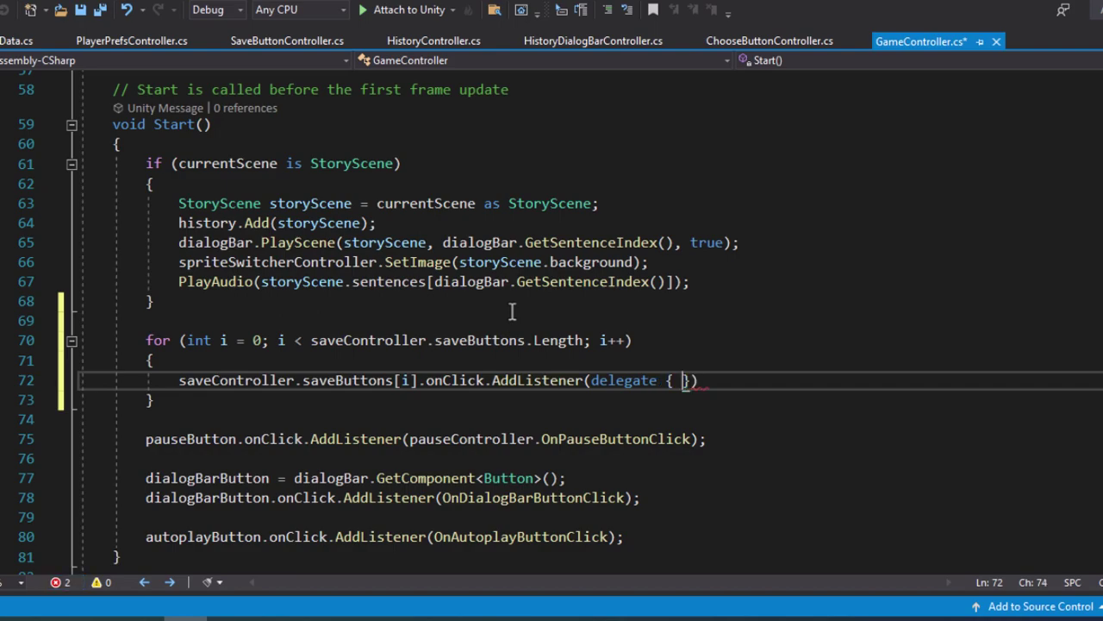
text(OnSa)
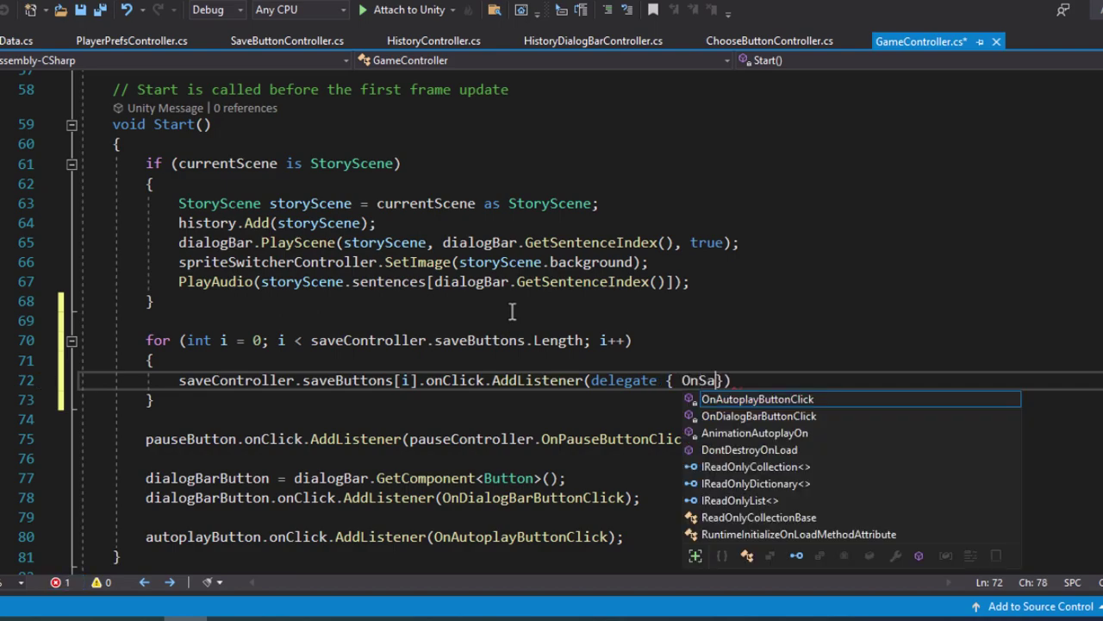
text(veButtonClick)
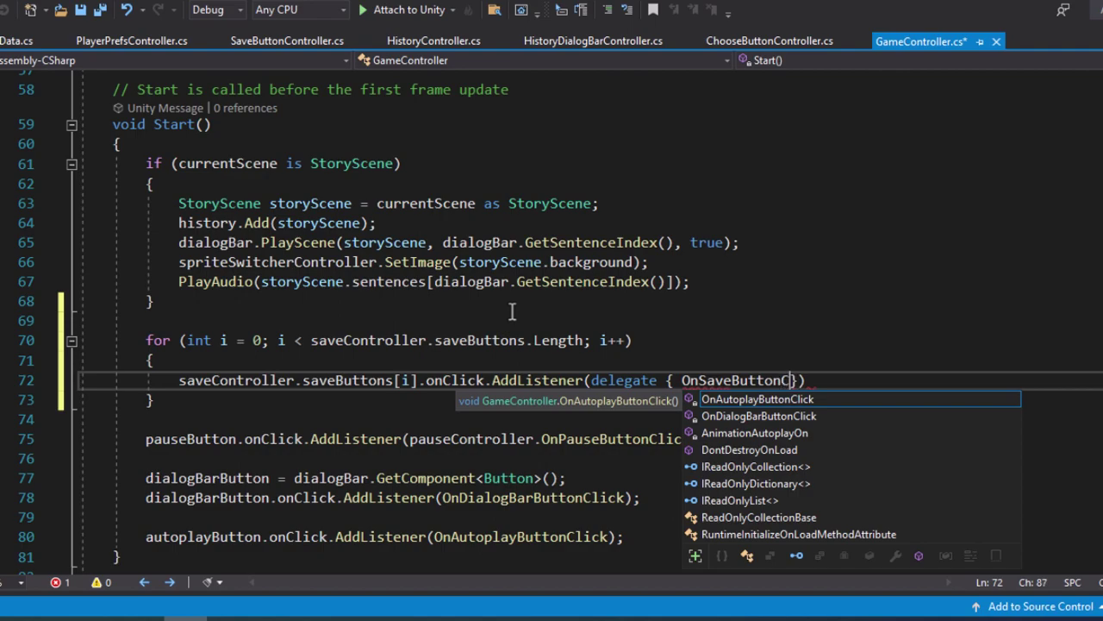
text((i)
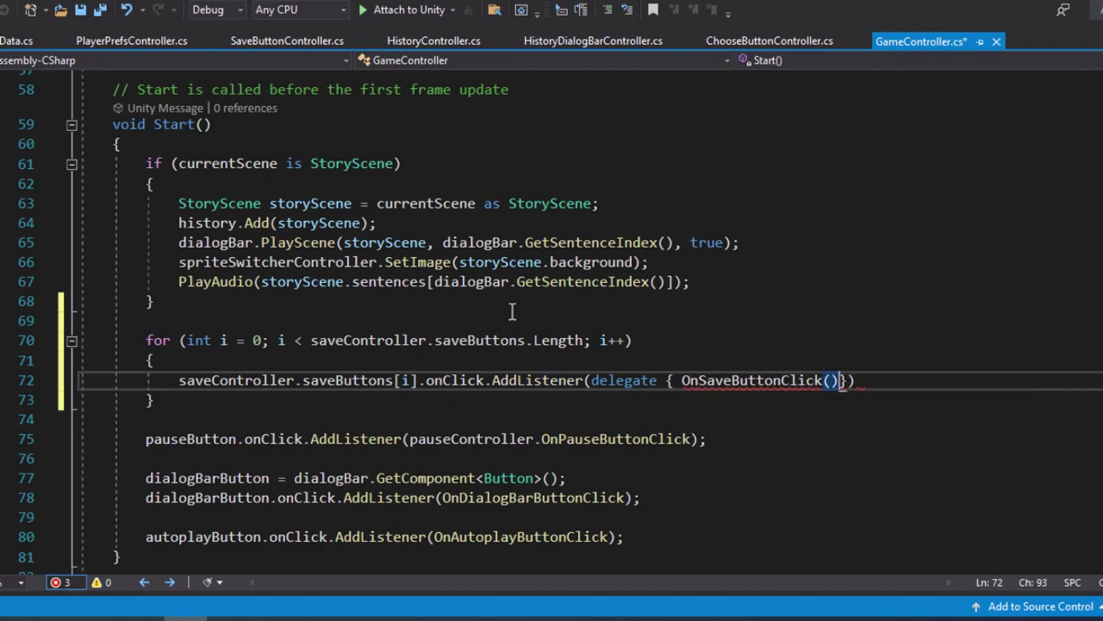
text())
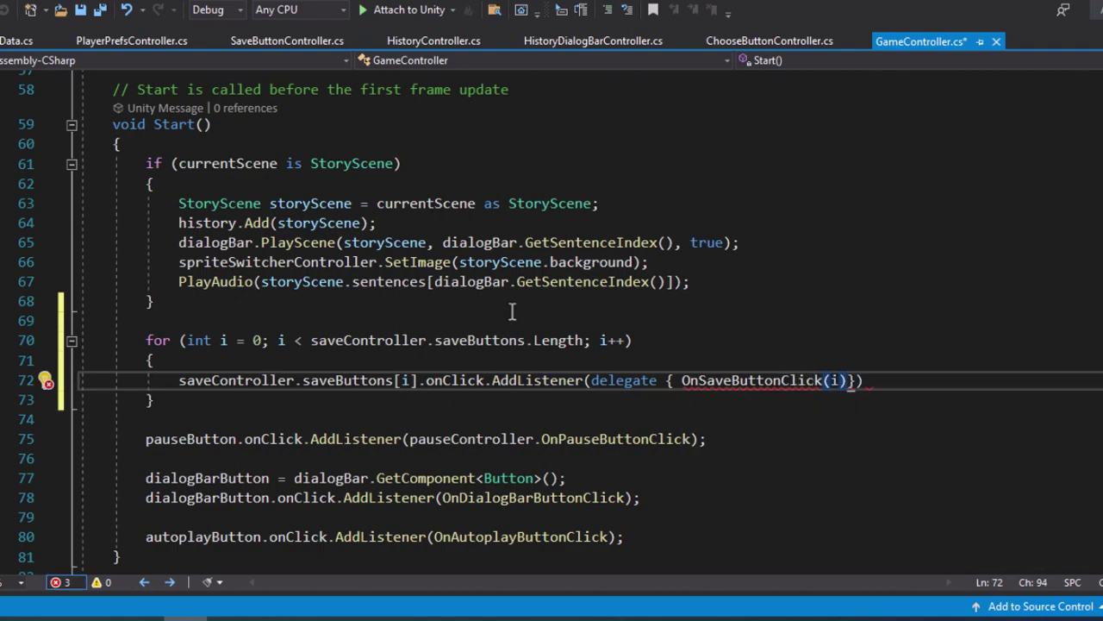
text(; }))
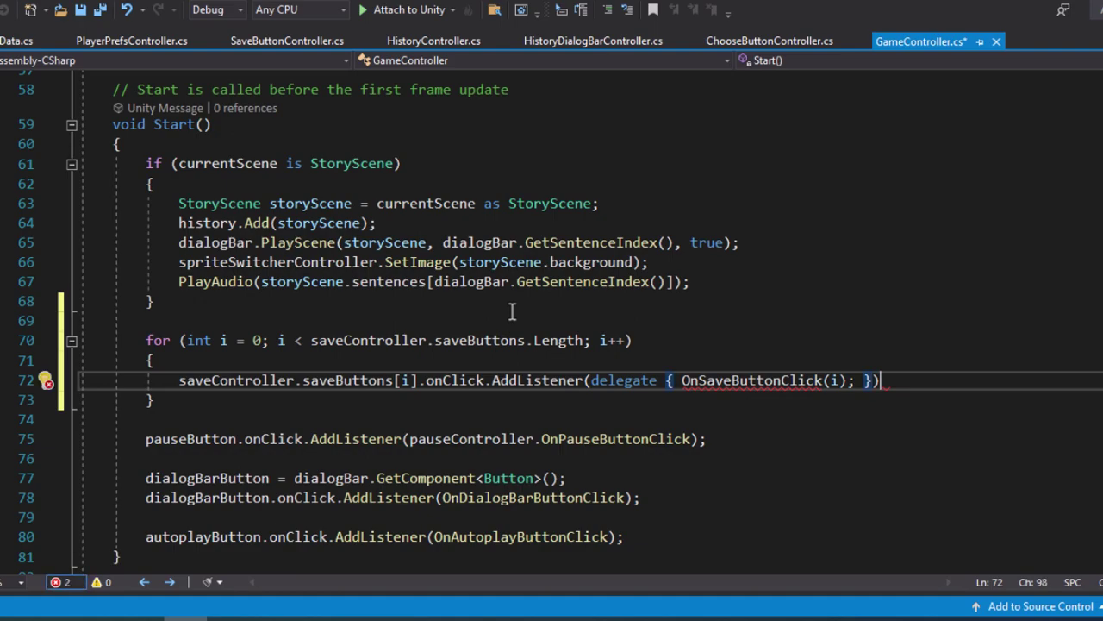
key(ctrl+s)
- Create a public void GetDataSaveButton(int slot) method after Update
scroll(512, 311, down, 2)
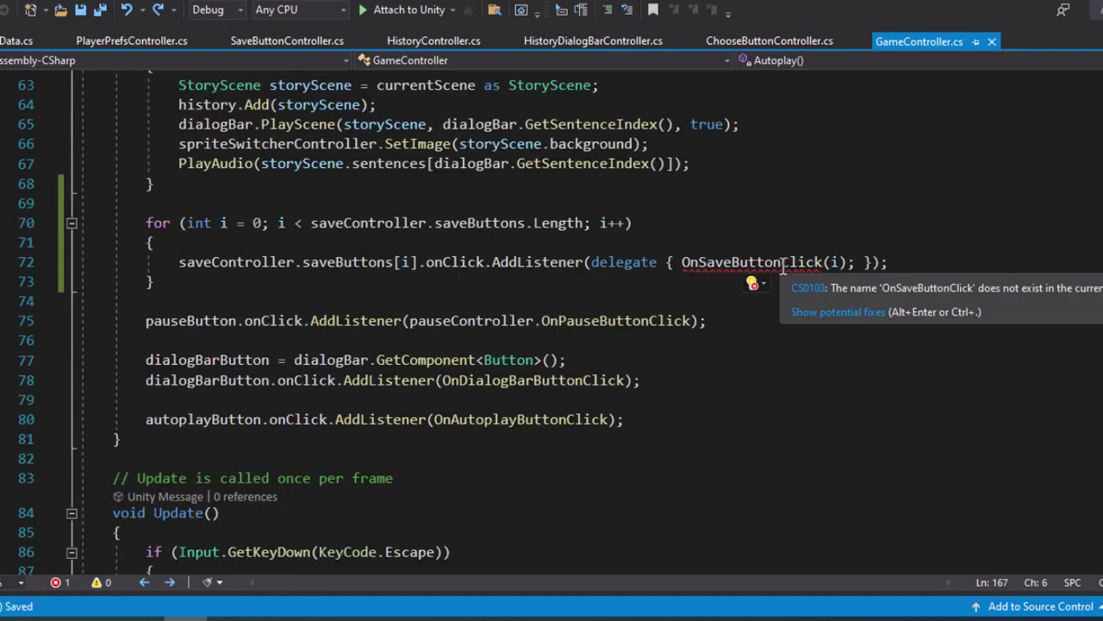
scroll(584, 278, down, 5)
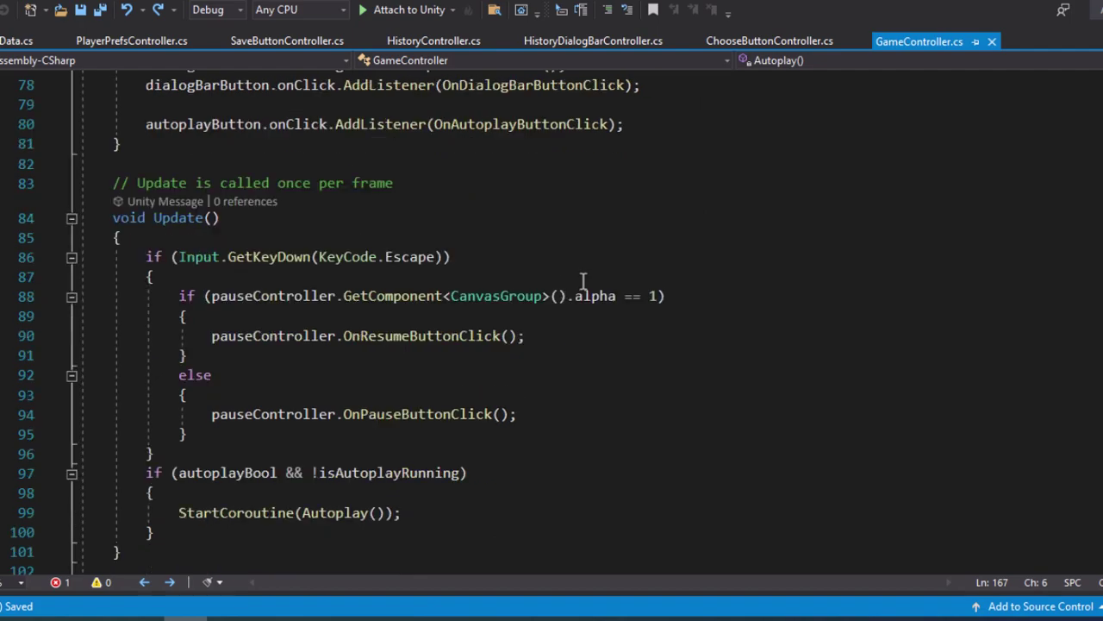
scroll(540, 300, down, 2)
scroll(226, 362, down, 1)
scroll(151, 186, up, 1)
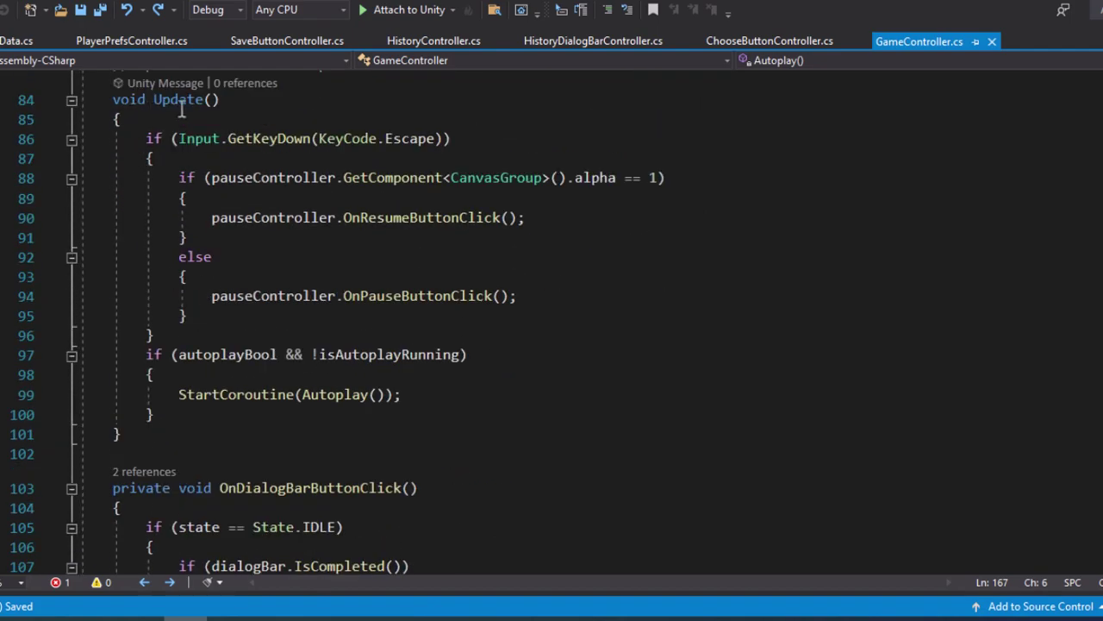
click(411, 430)
key(Return)
key(Return)
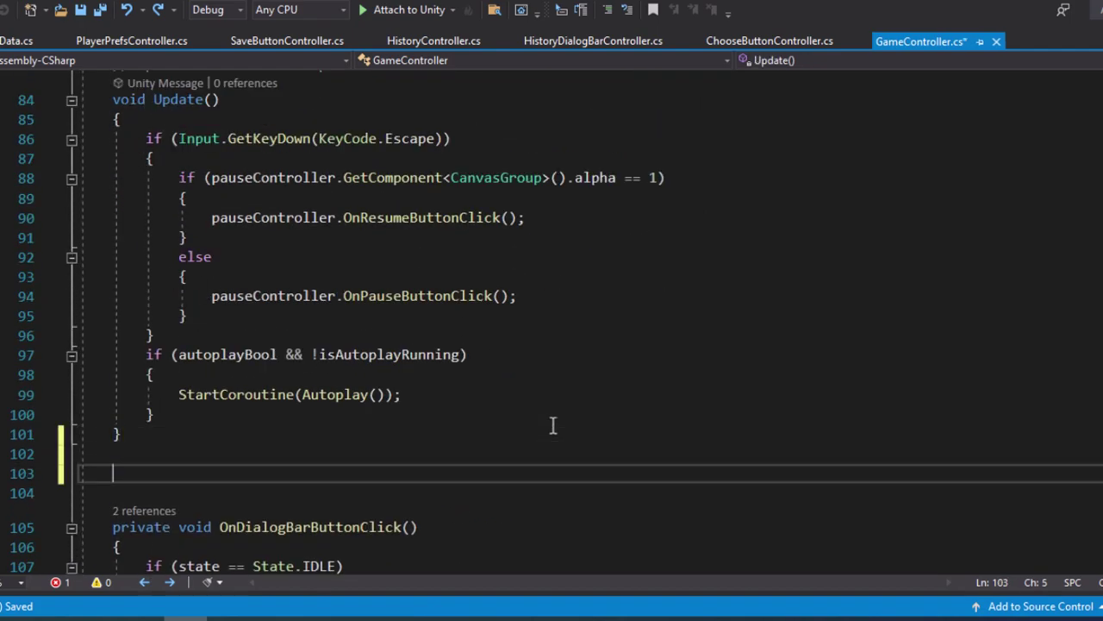
text(public v)
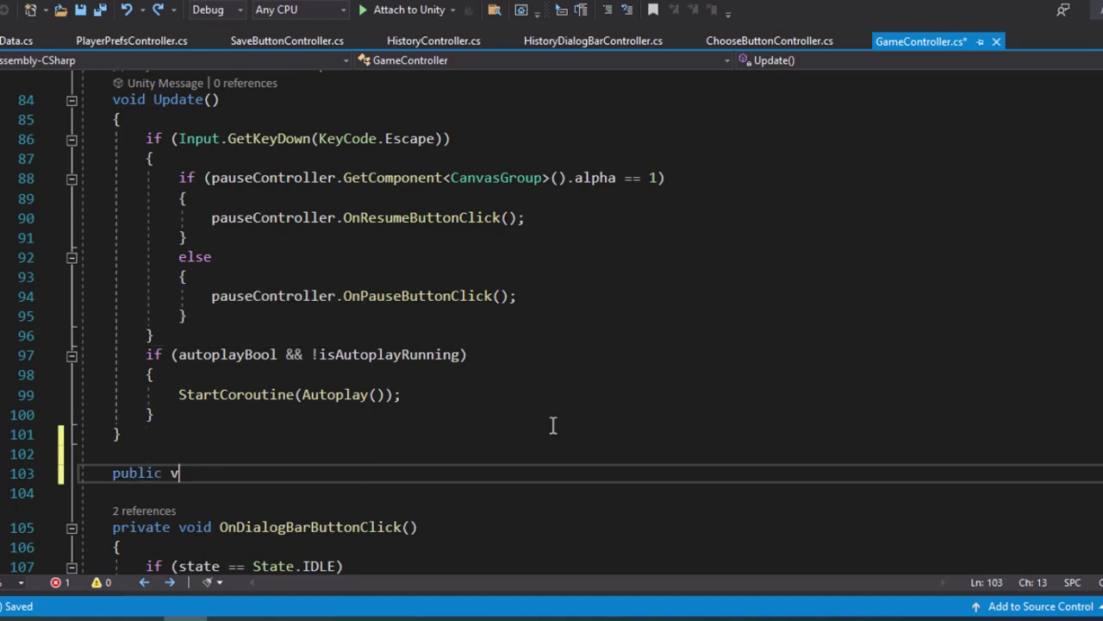
text(oid Get)
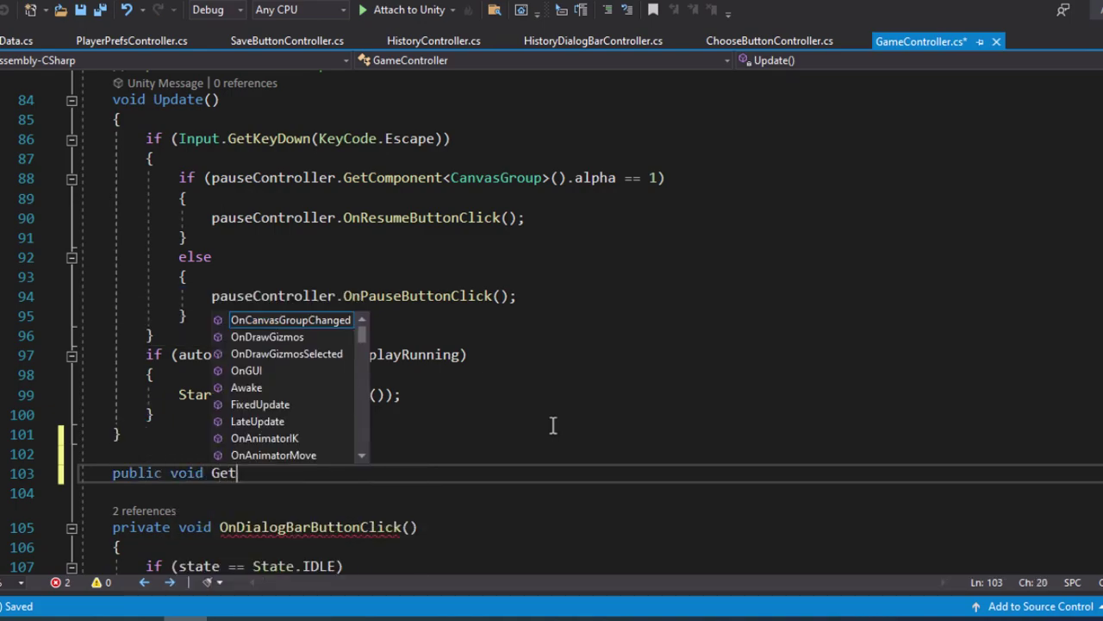
text(DataSaveBu)
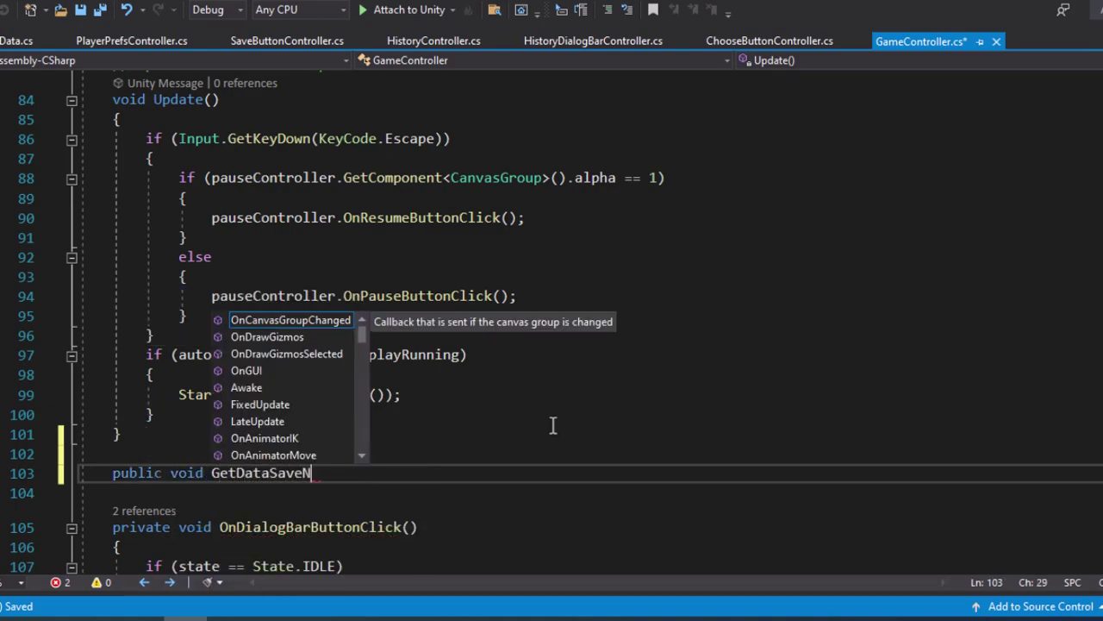
text(tton()
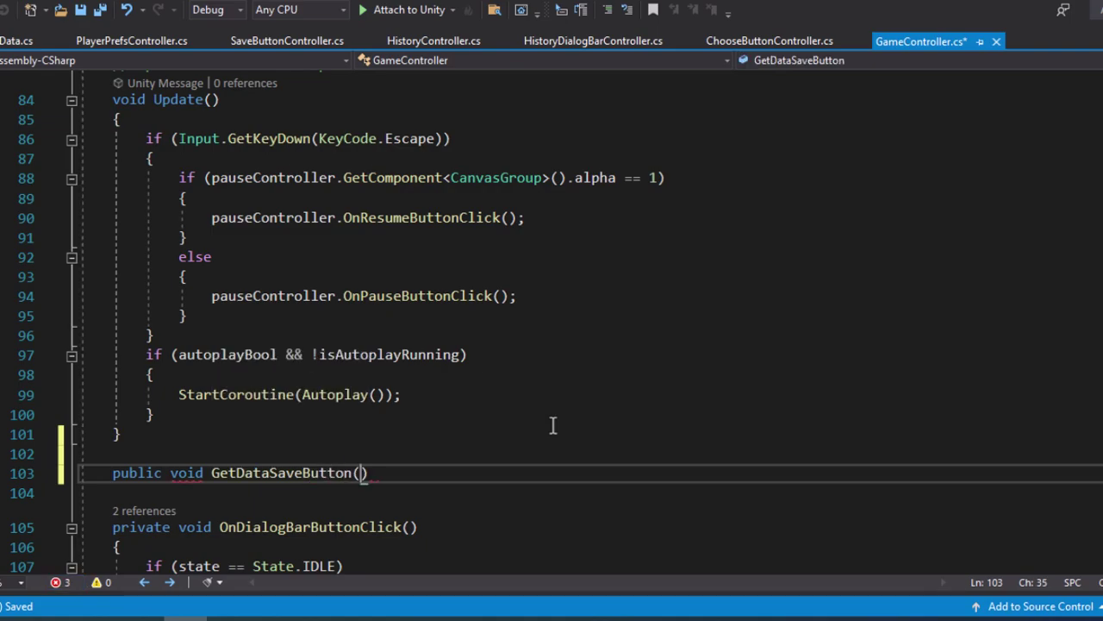
text(int slot)
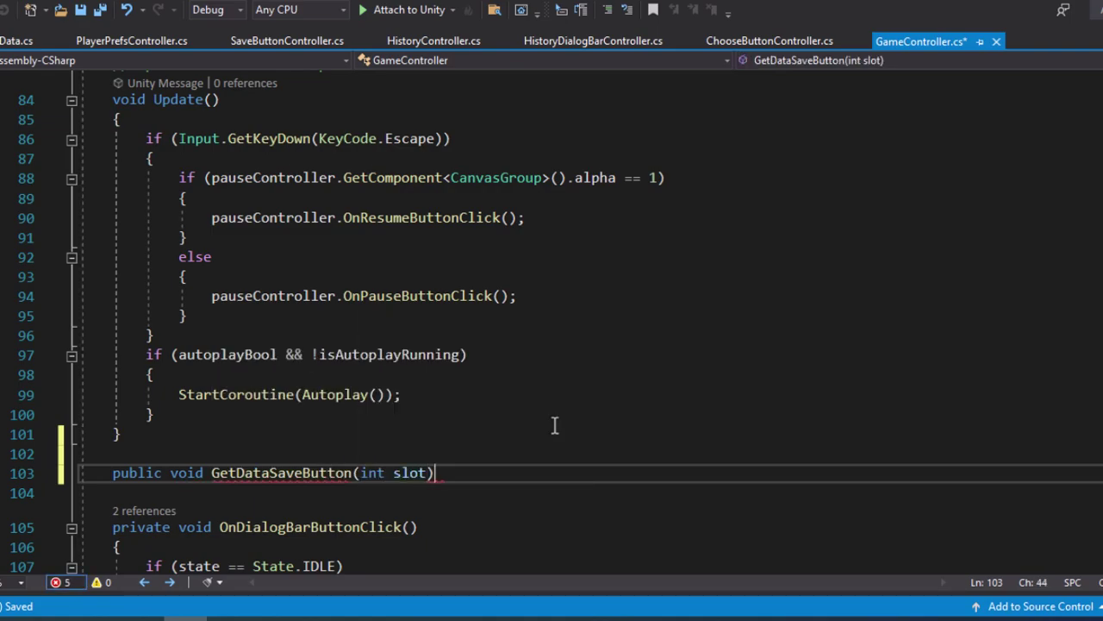
key(Return)
text({)
key(Return)
- Add an if check on PlayerPrefsController.instance.IsGameSaved(slot) inside the method
scroll(555, 425, down, 1)
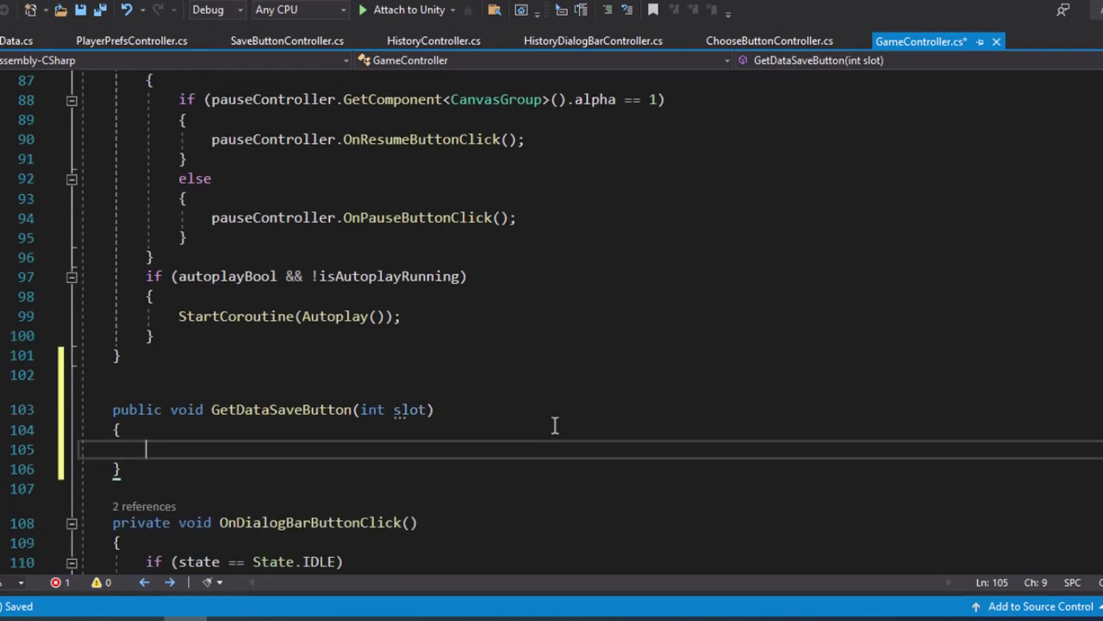
text(i)
key(Tab)
key(Tab)
text(Pl)
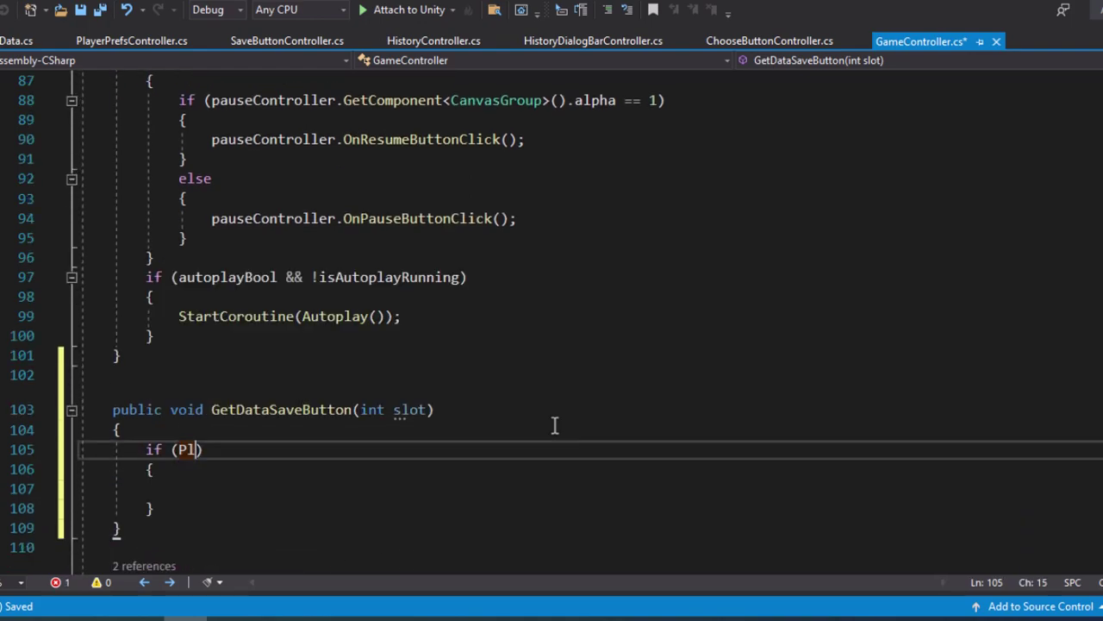
text(ayer)
key(Down)
key(Tab)
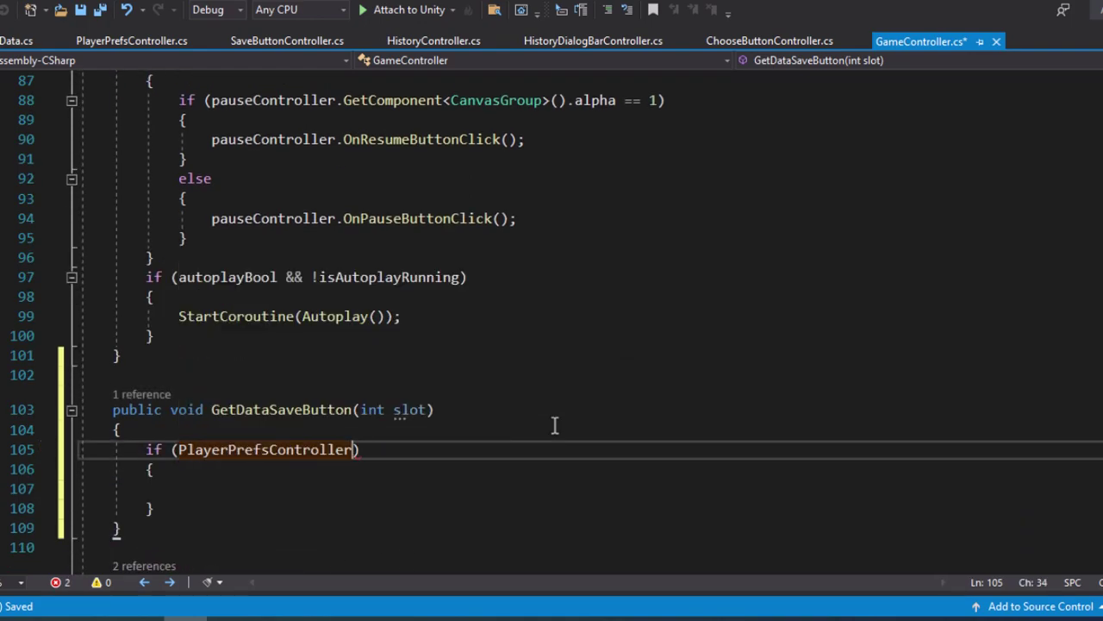
text(.ins)
key(Tab)
text(.)
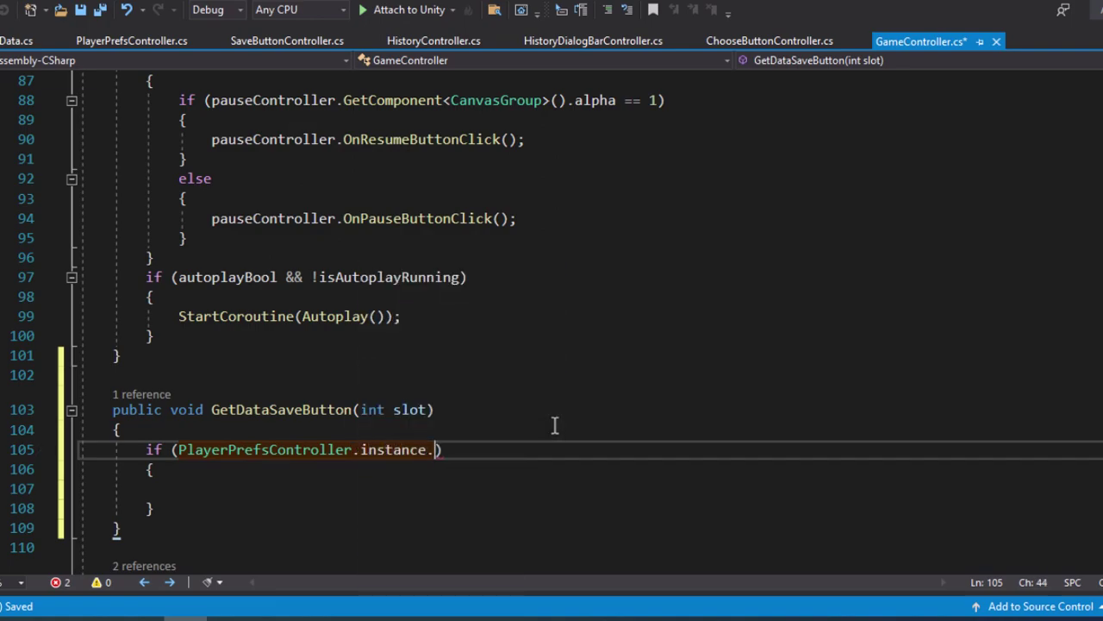
text(IsG)
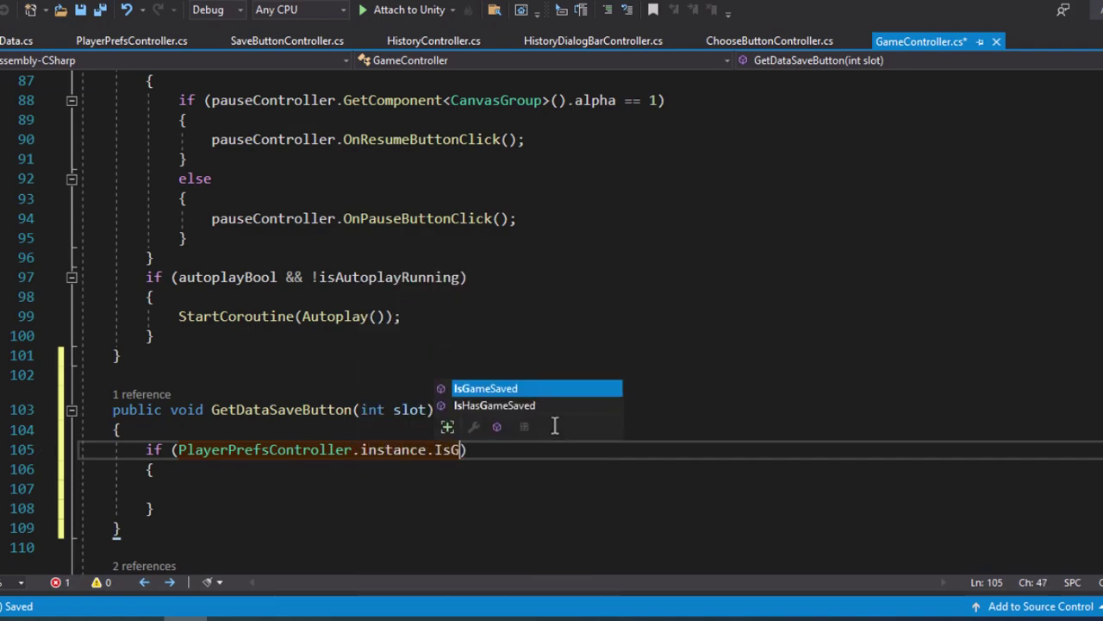
key(Tab)
text((slot)
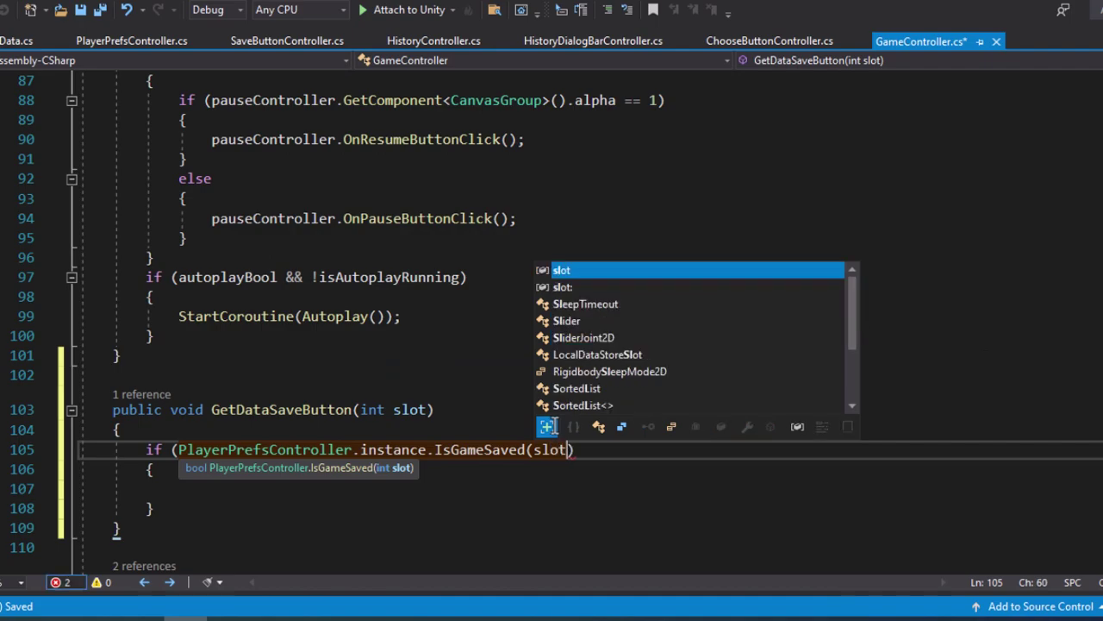
text()))
- In the if block, load SaveData data from PlayerPrefsController.instance.LoadGame(slot)
key(Down)
key(Down)
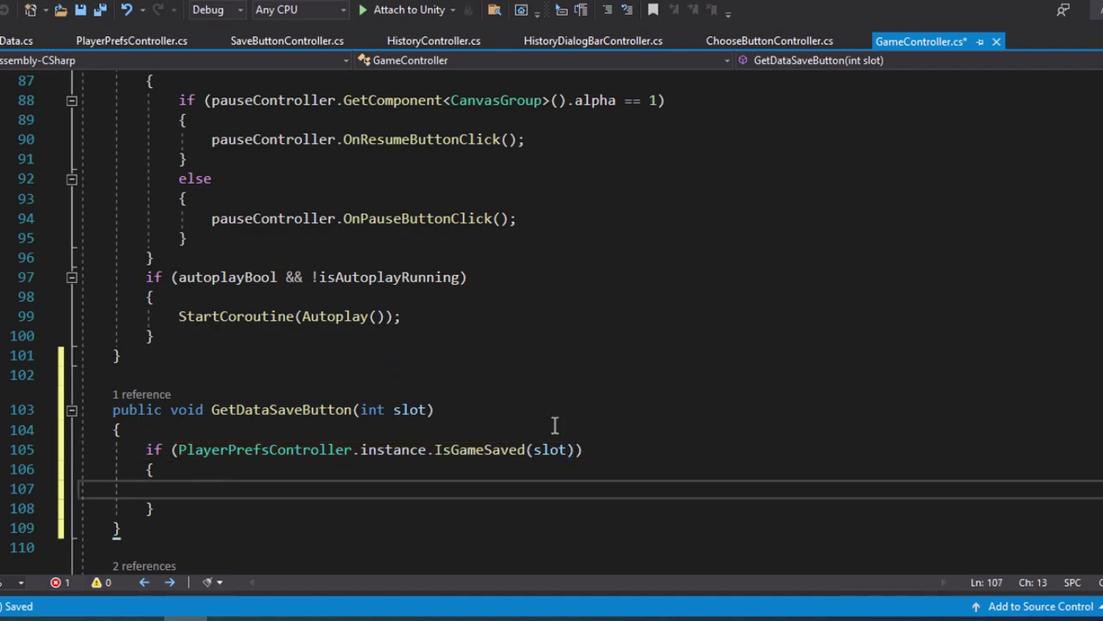
text(S)
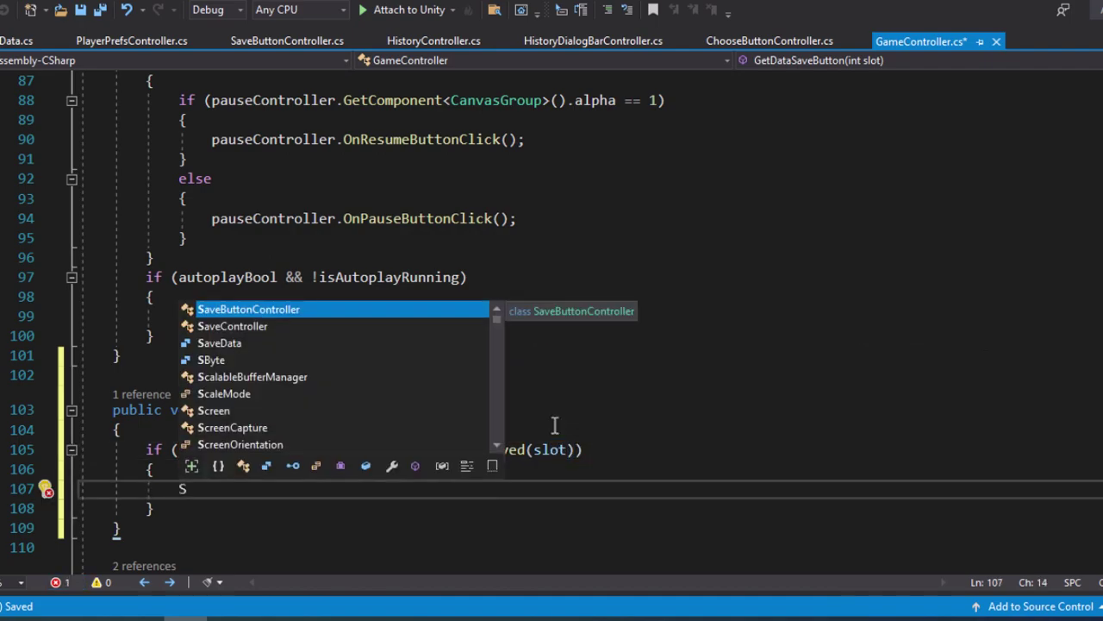
text(aveData)
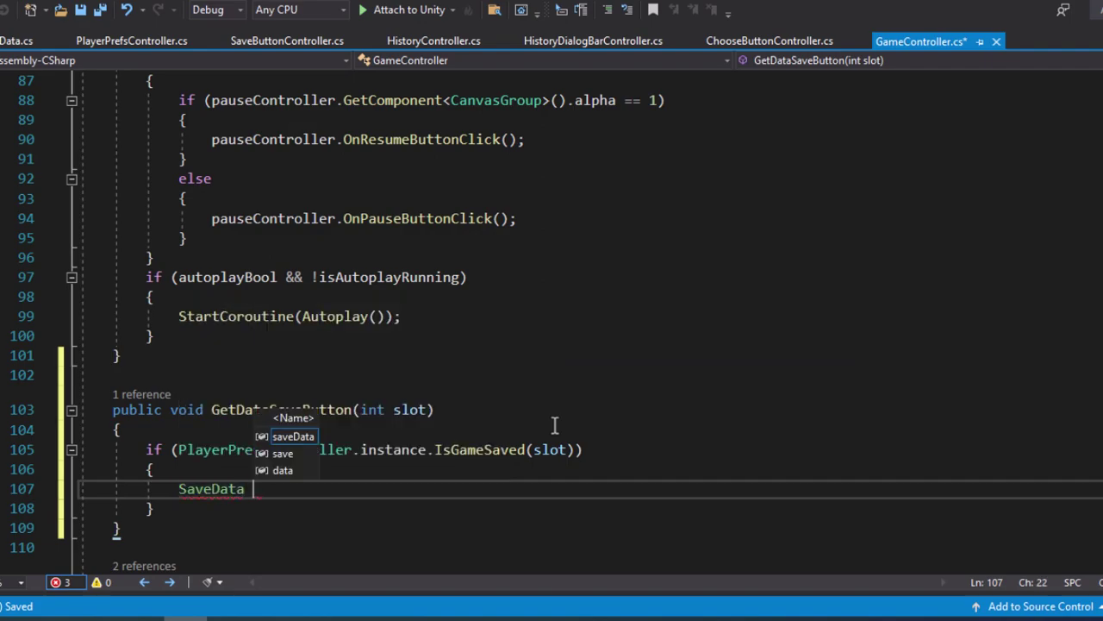
text( data = P)
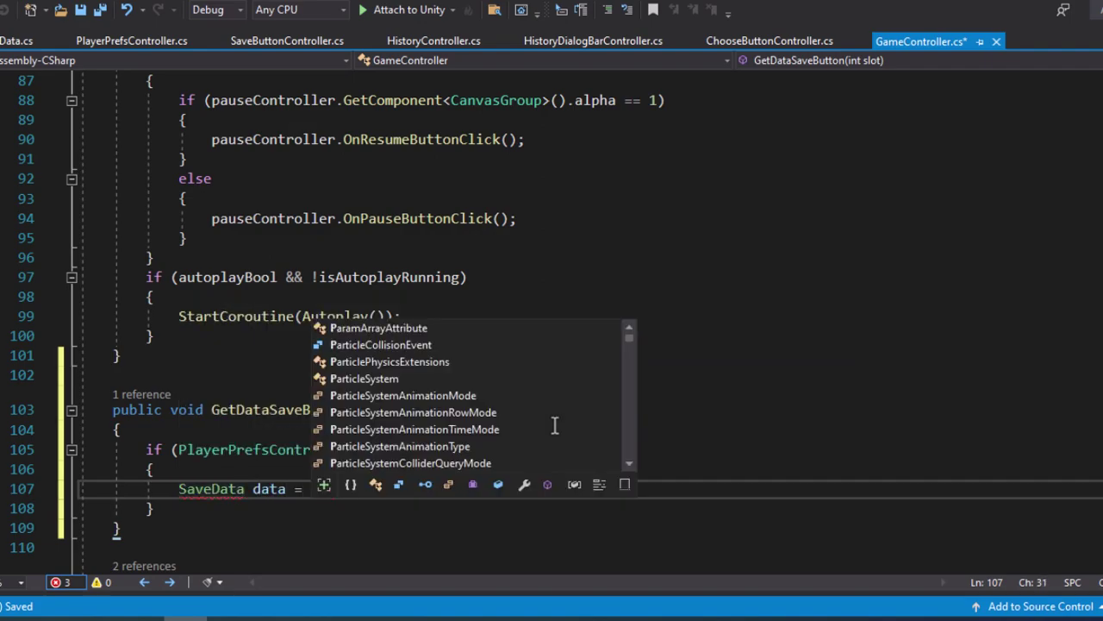
text(layer)
key(Down)
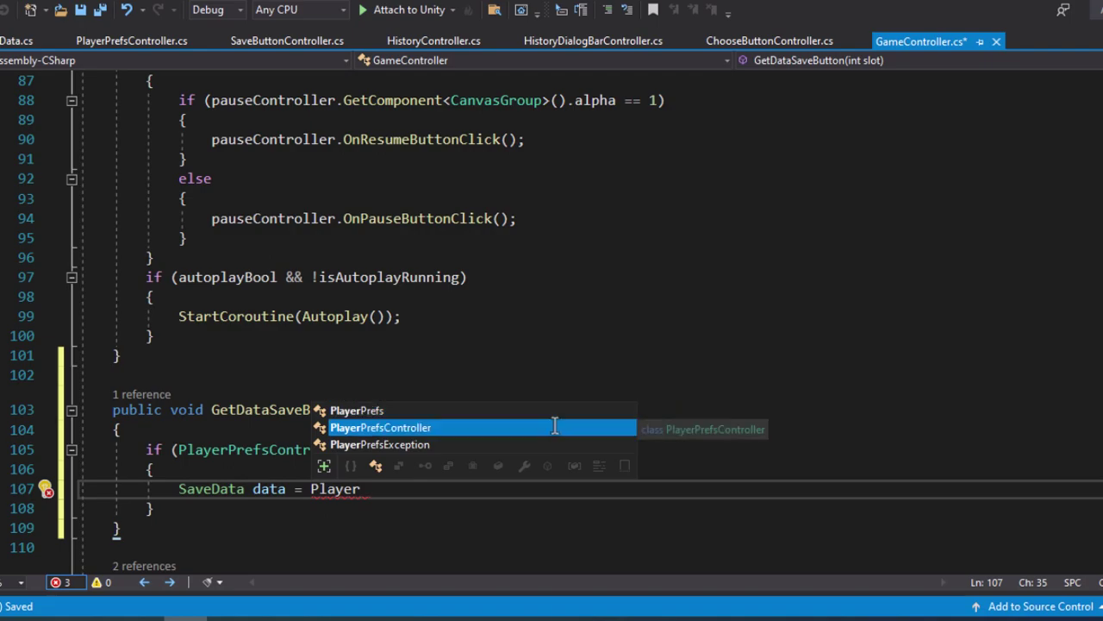
key(Tab)
text(.ins)
key(Tab)
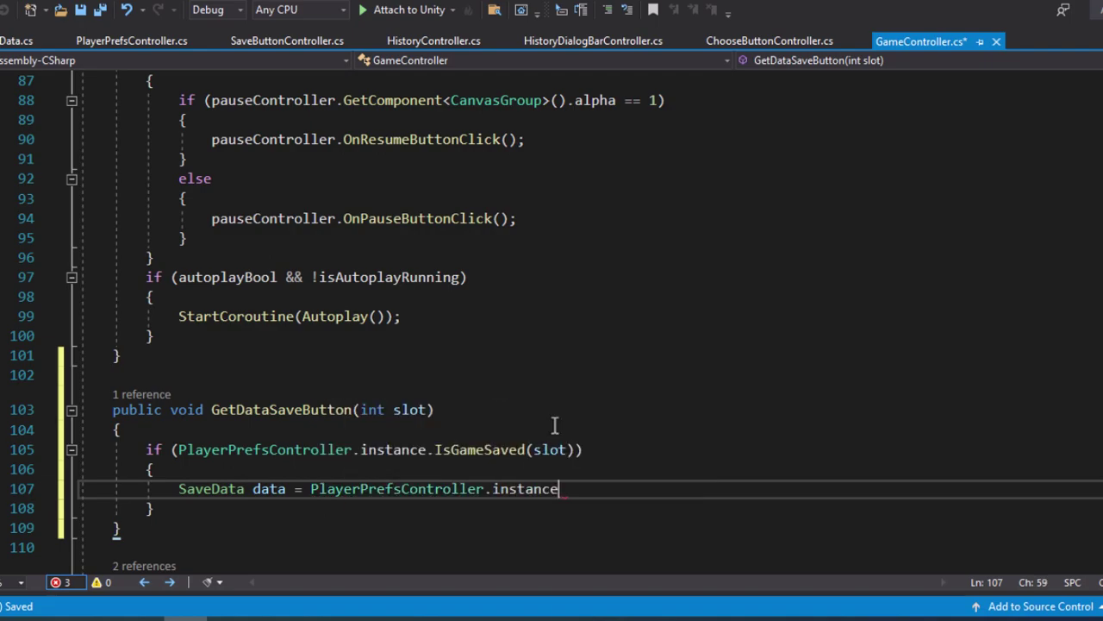
text(.Load)
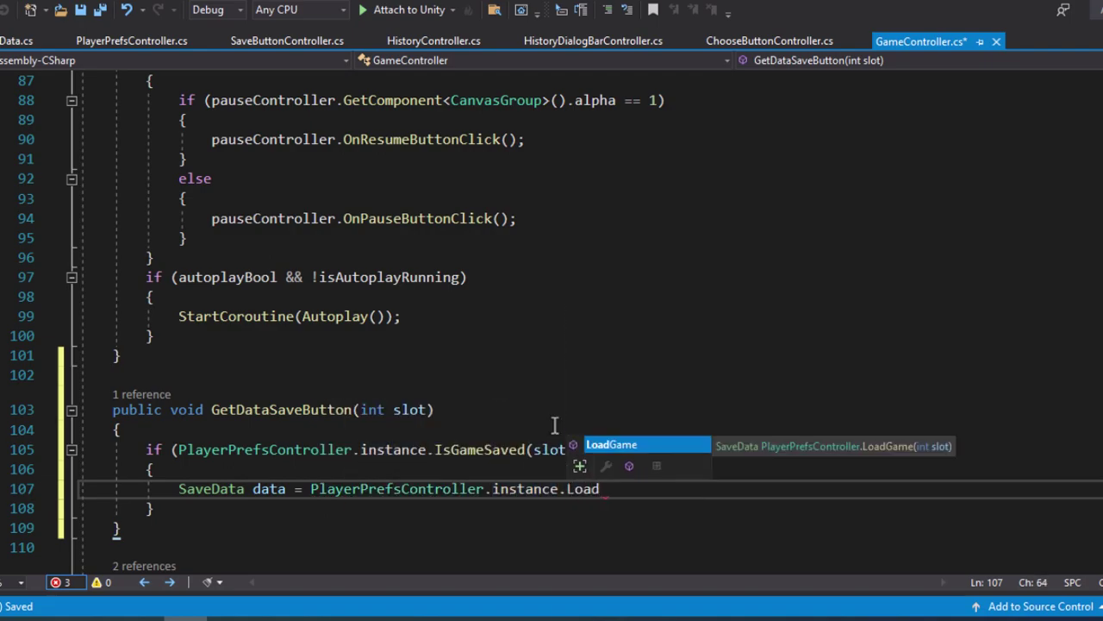
text(G)
key(Tab)
text((sl)
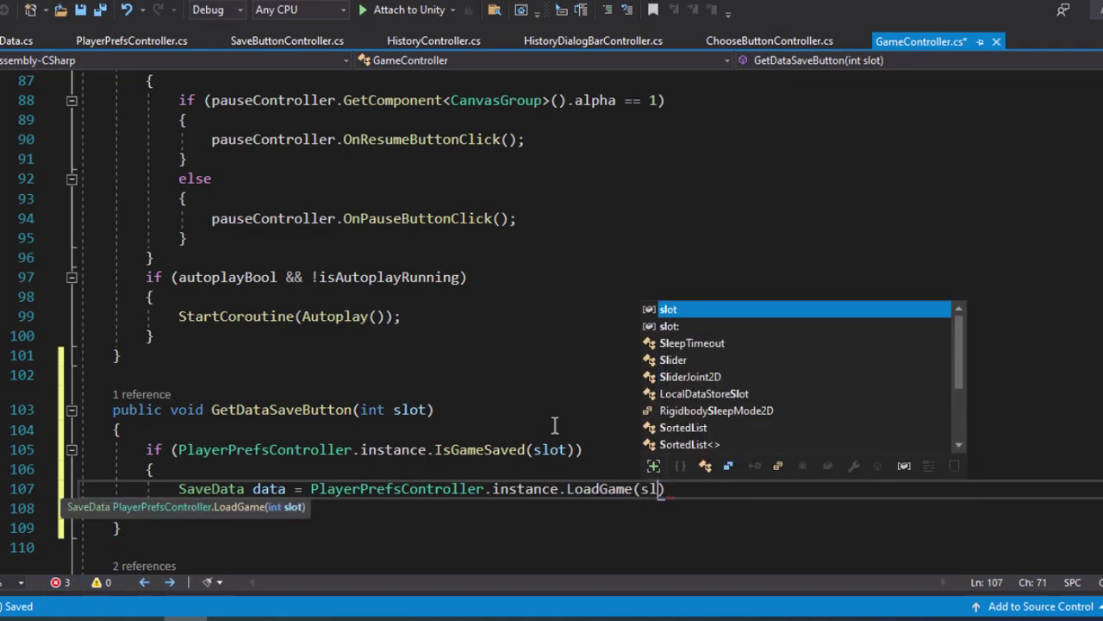
key(Tab)
- After the load statement, open a data.prevScenes.ForEach(scene => { ... }) loop
text())
key(Return)
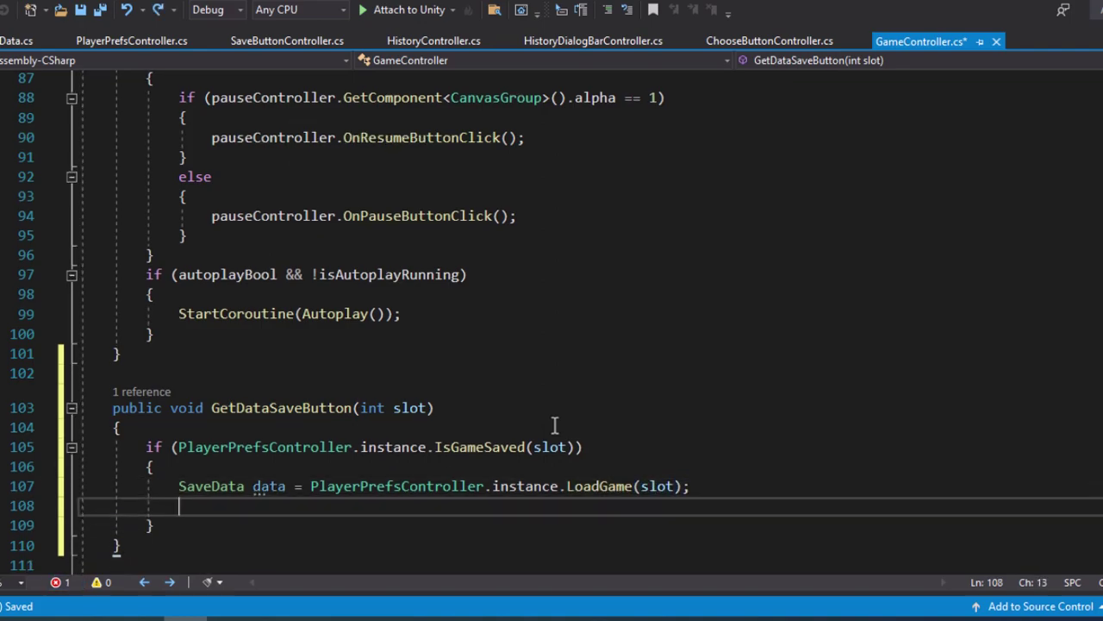
text(data)
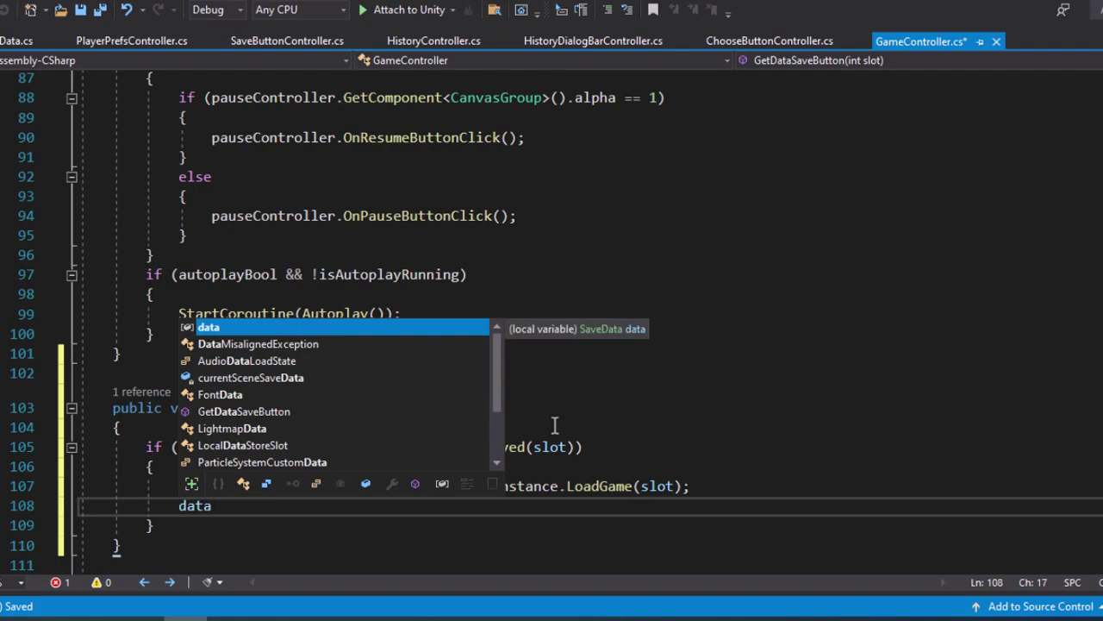
text(.pre)
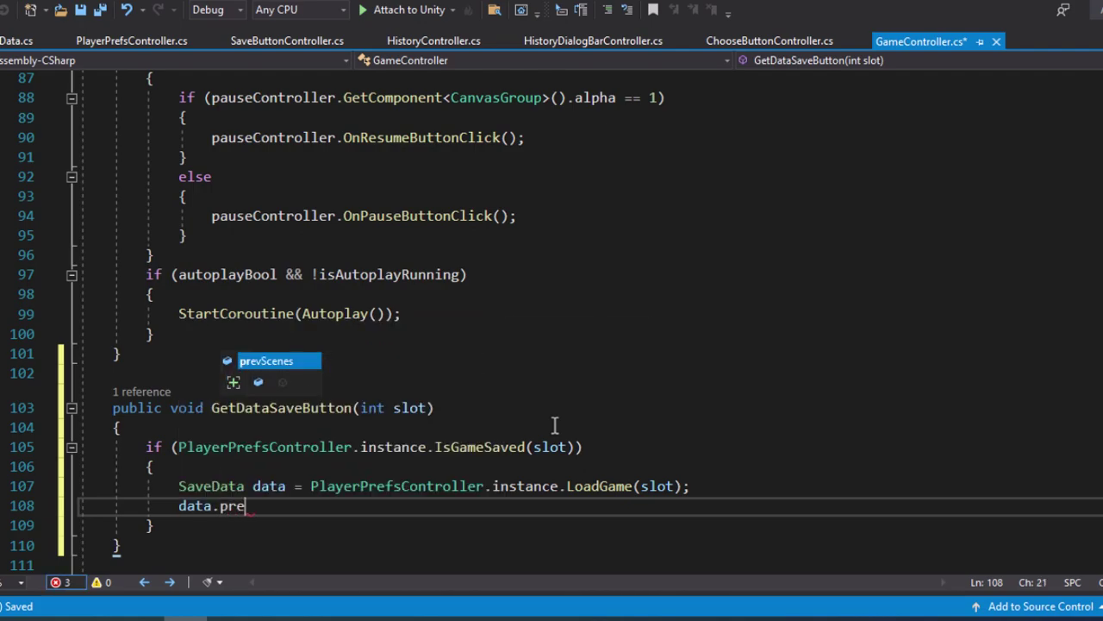
text(v)
key(Tab)
text(.)
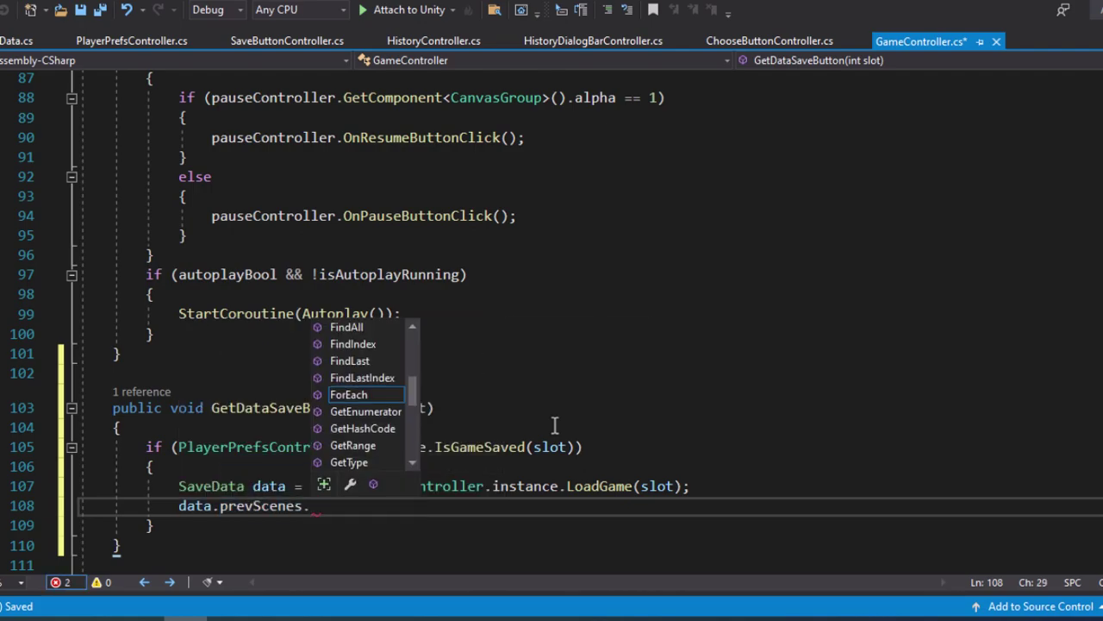
text(Fore)
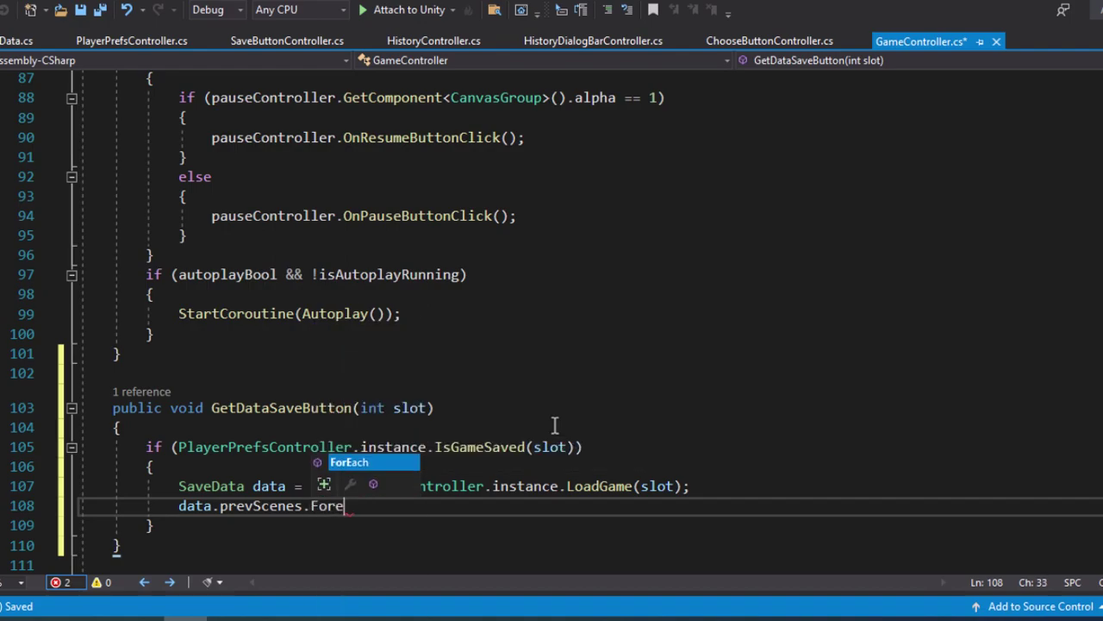
key(BackSpace)
key(BackSpace)
text(rEach()
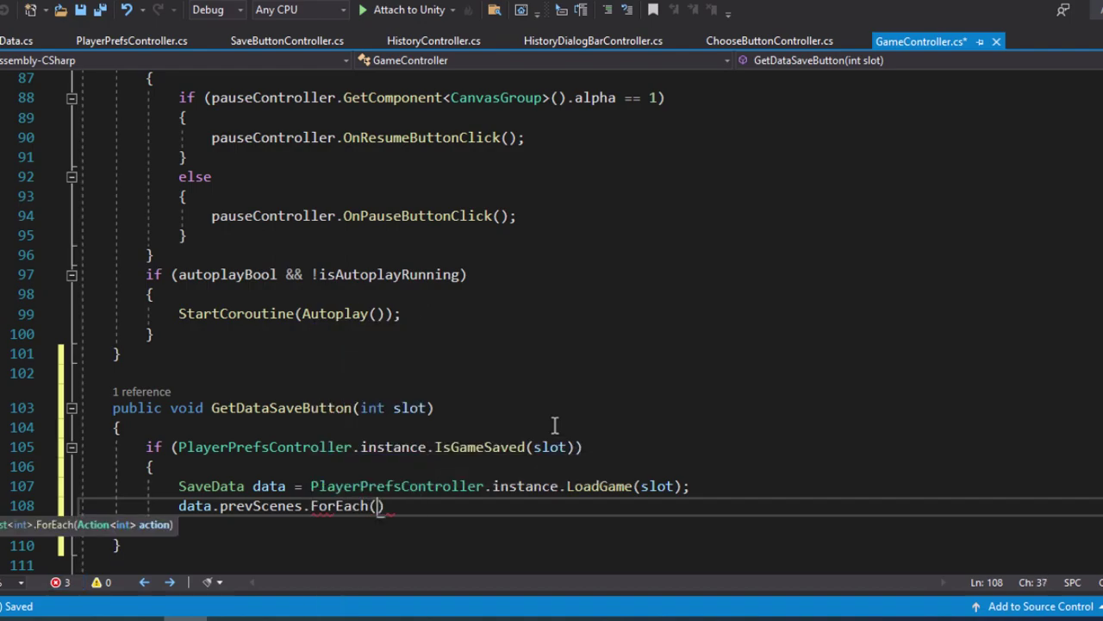
text(scene)
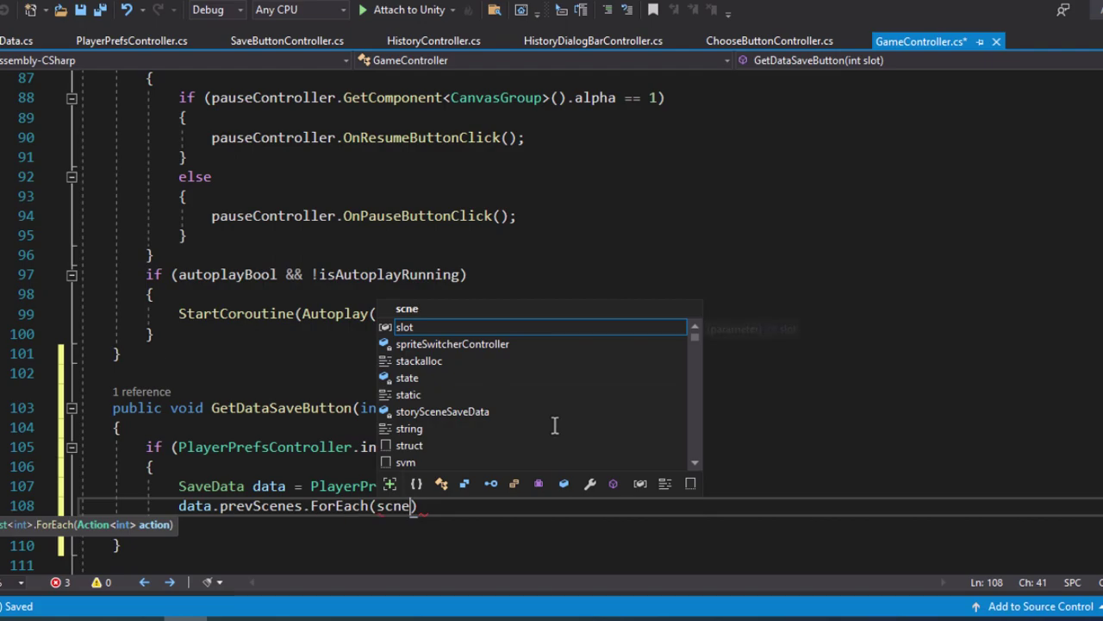
key(BackSpace)
key(BackSpace)
text(ene )
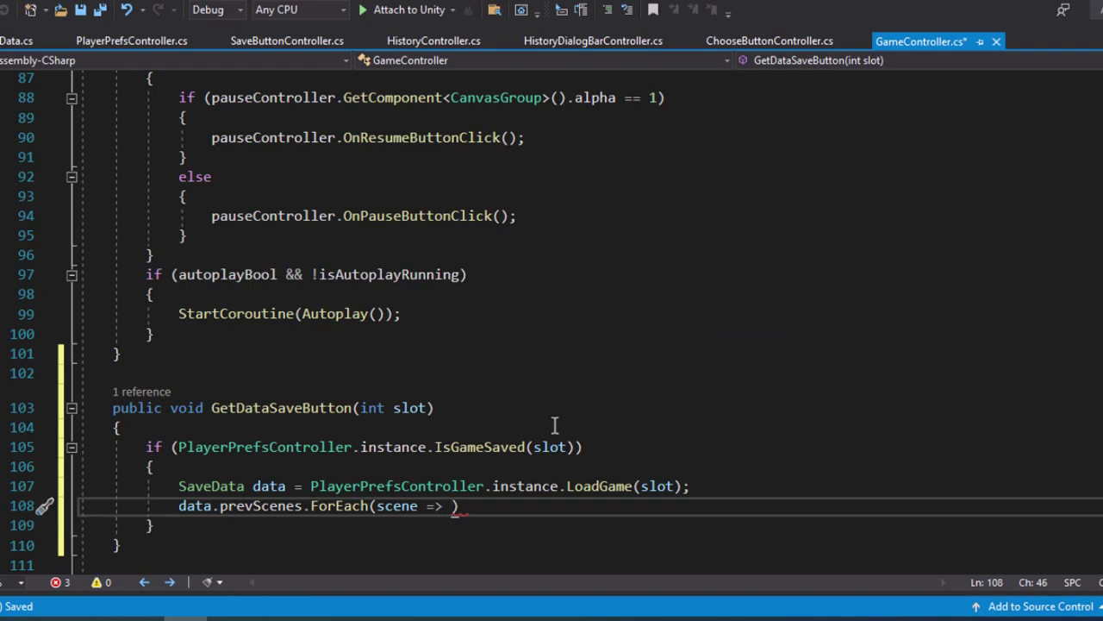
text( {)
key(Return)
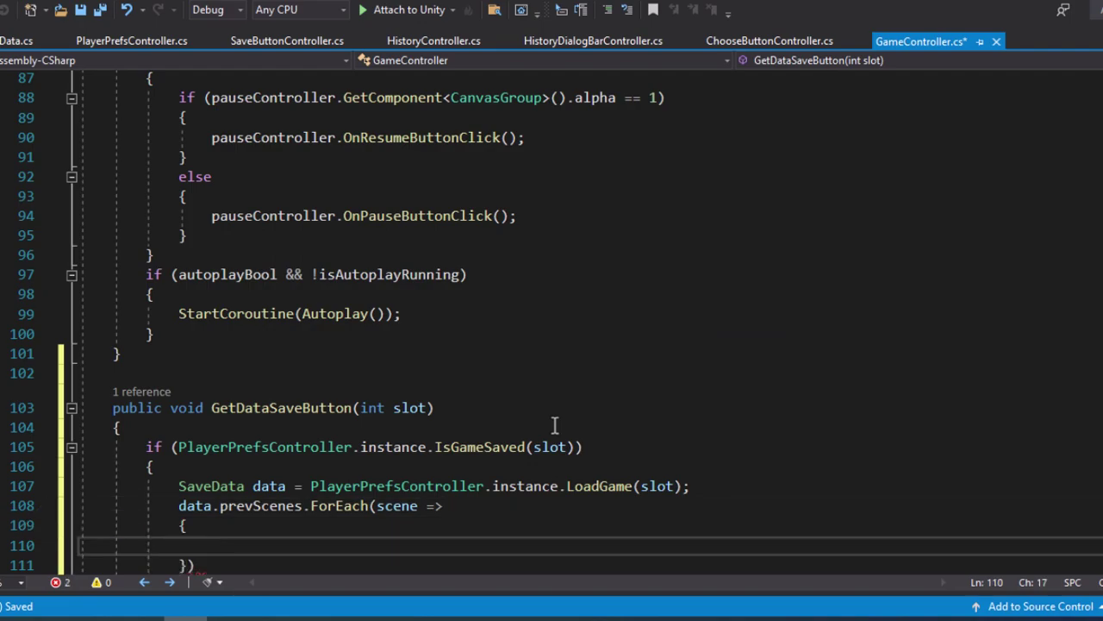
- In the loop body, add dataHolder.scenes[scene] as StoryScene to storySceneSaveData
scroll(555, 425, down, 2)
text(s)
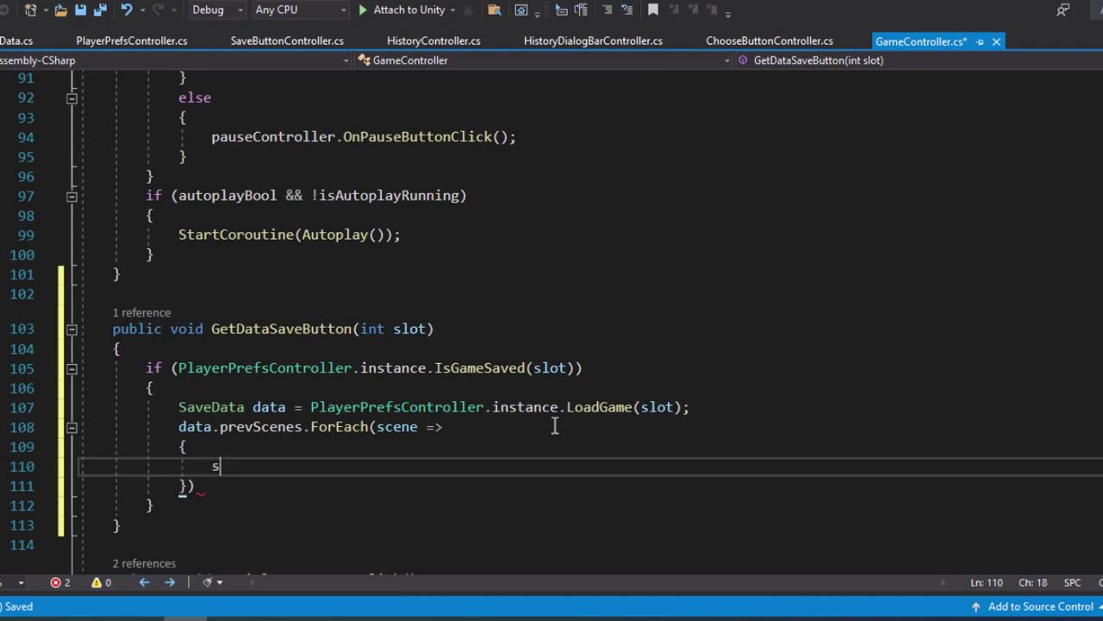
text(tory)
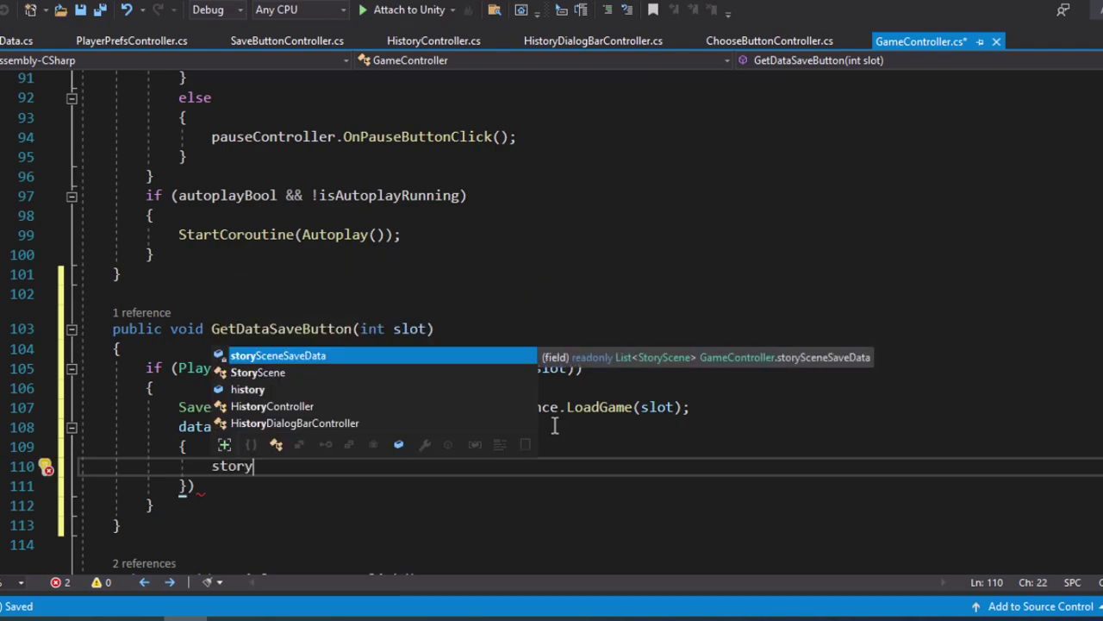
key(Tab)
text(.add(data)
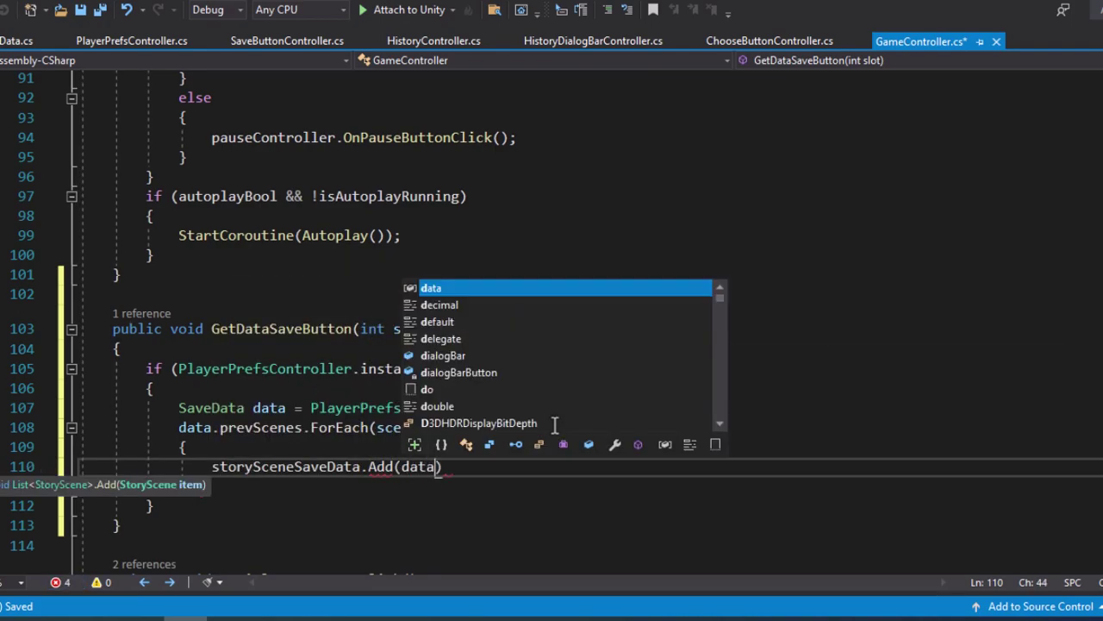
text(Hol)
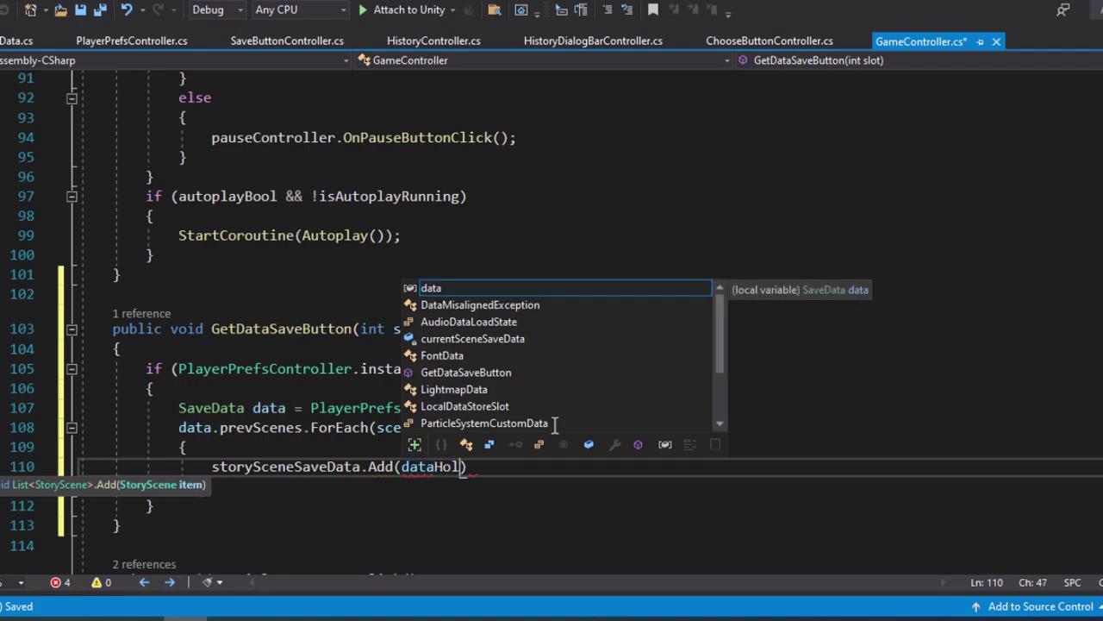
text(der.scn)
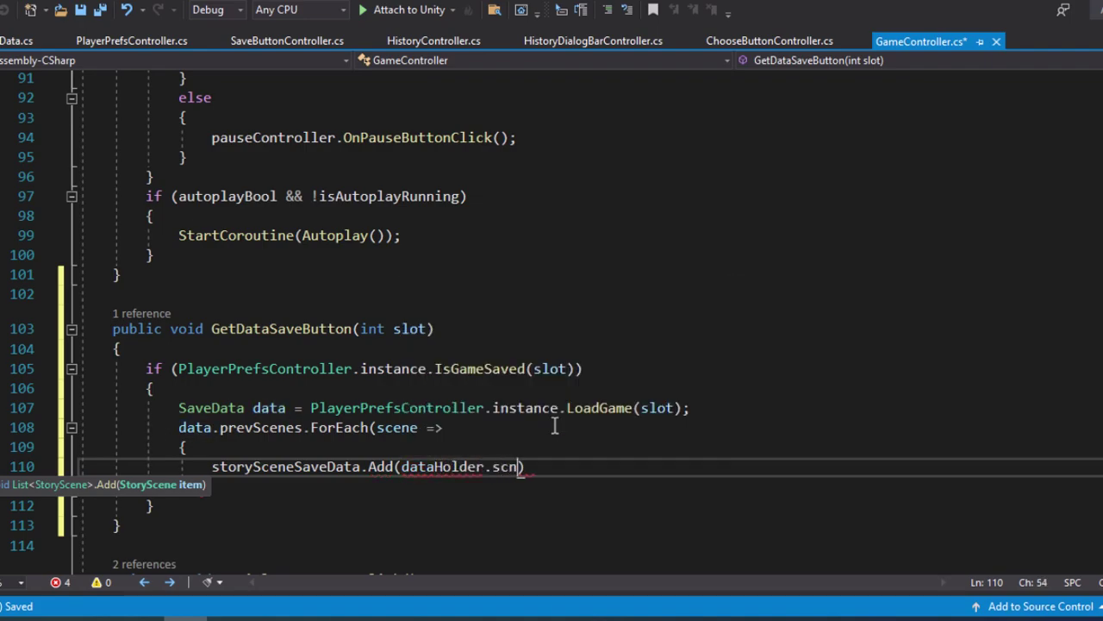
key(BackSpace)
text(enes[)
text(scene)
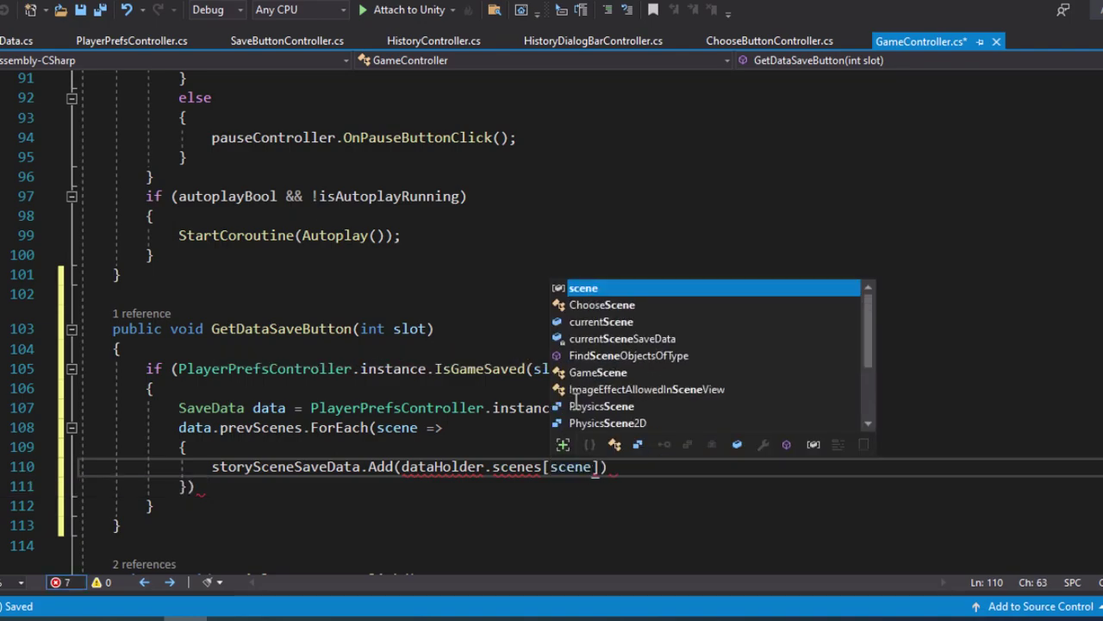
text(] as S)
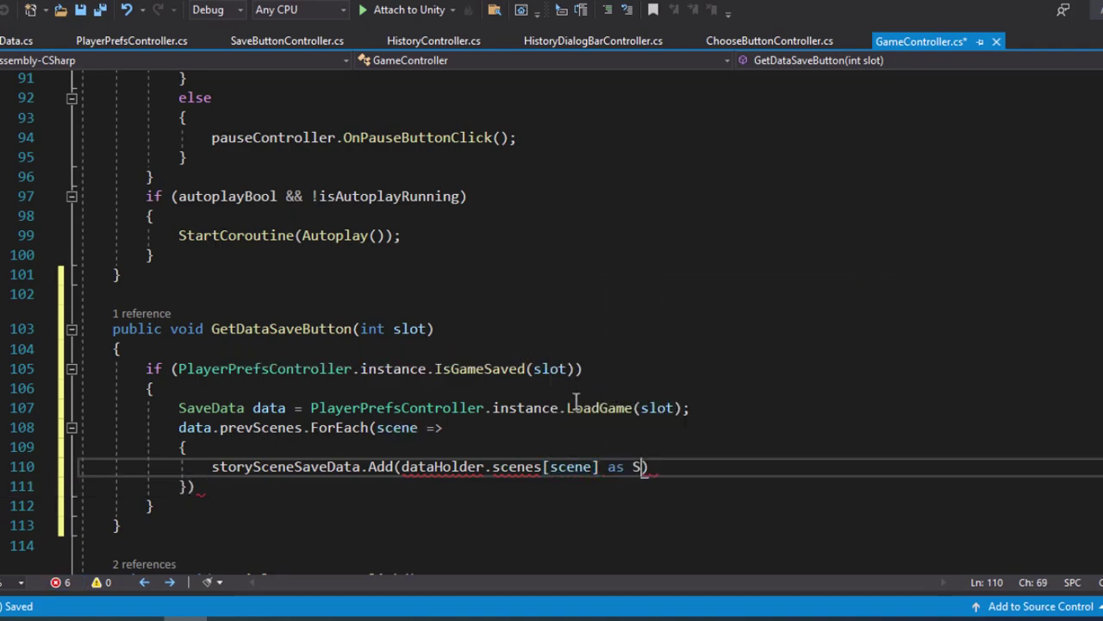
text(tor)
key(Tab)
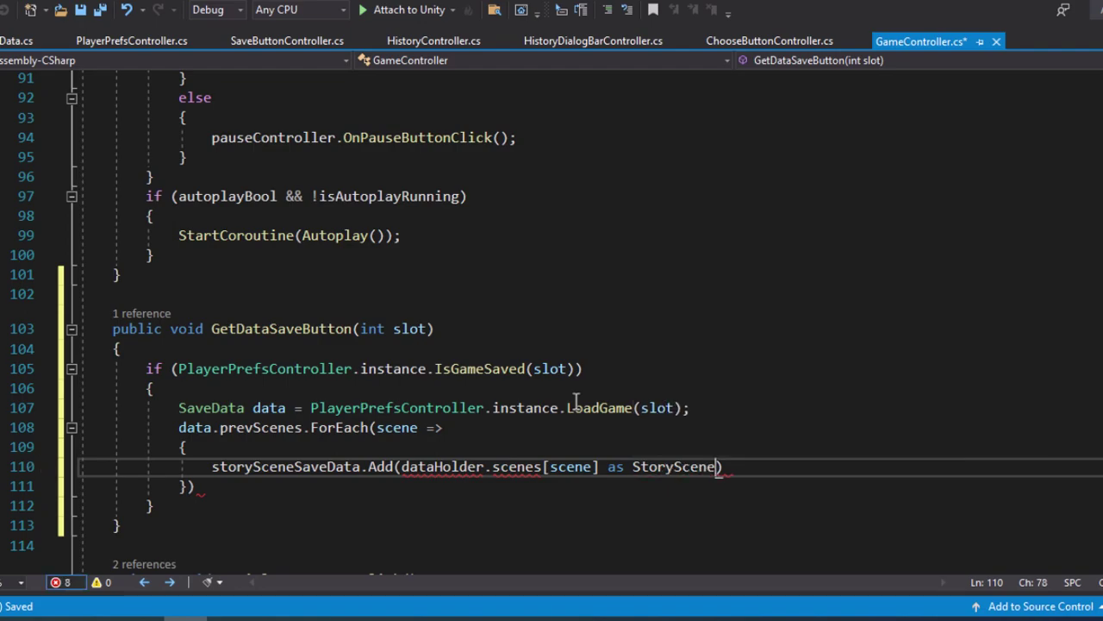
text())
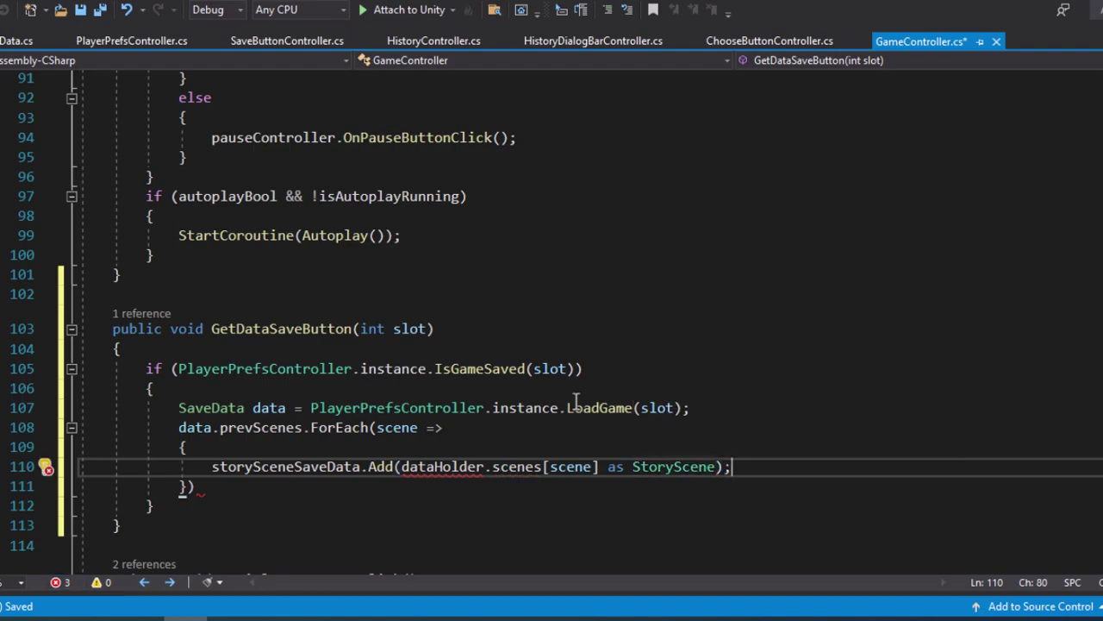
key(Down)
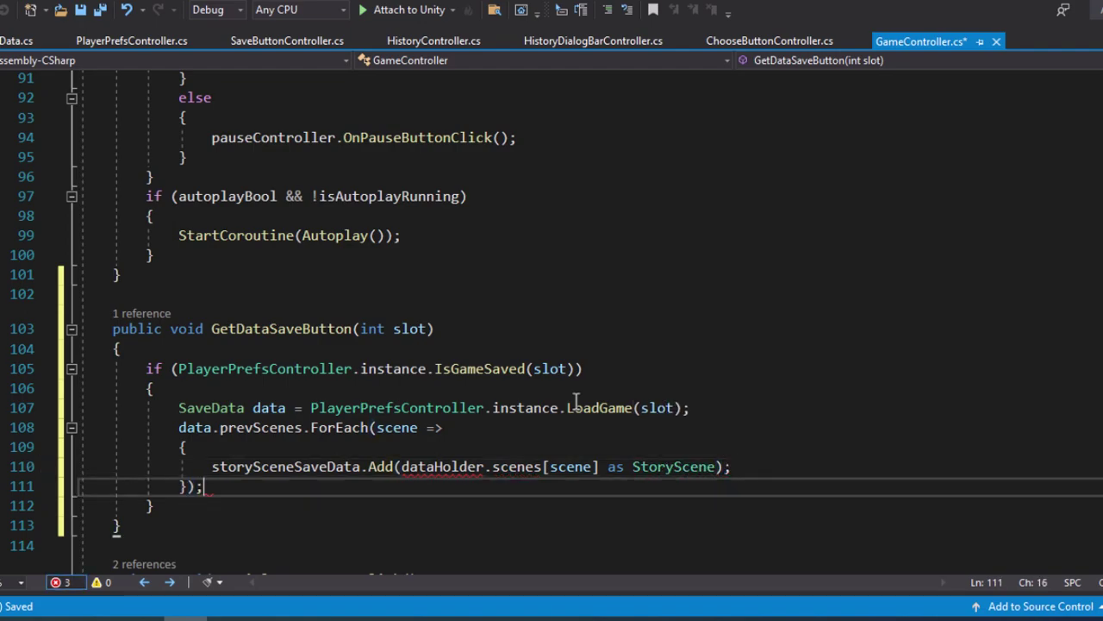
- Below the loop, start currentSceneSaveData = storySceneSaveData[storySceneSaveData.Count - 1]
key(Return)
key(Return)
text(cur)
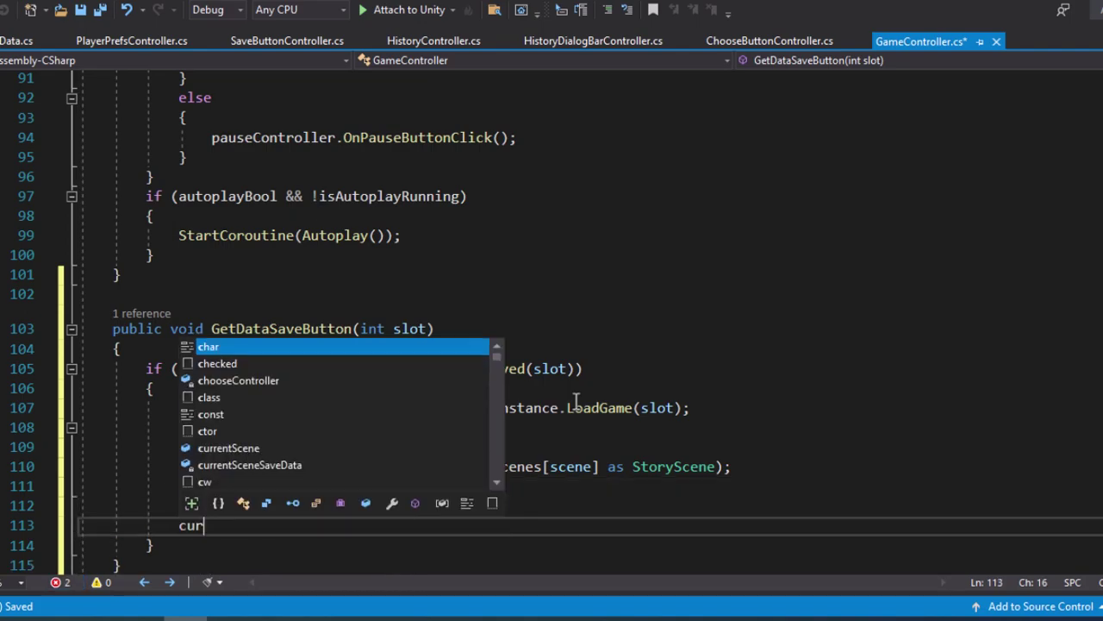
text(re)
key(Tab)
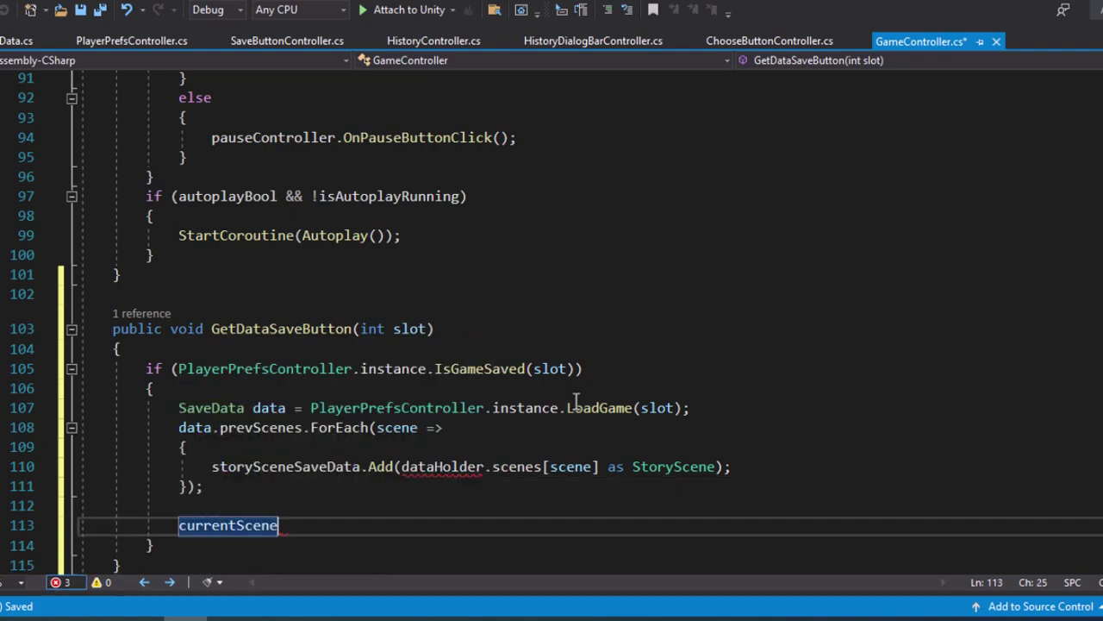
text(Sav)
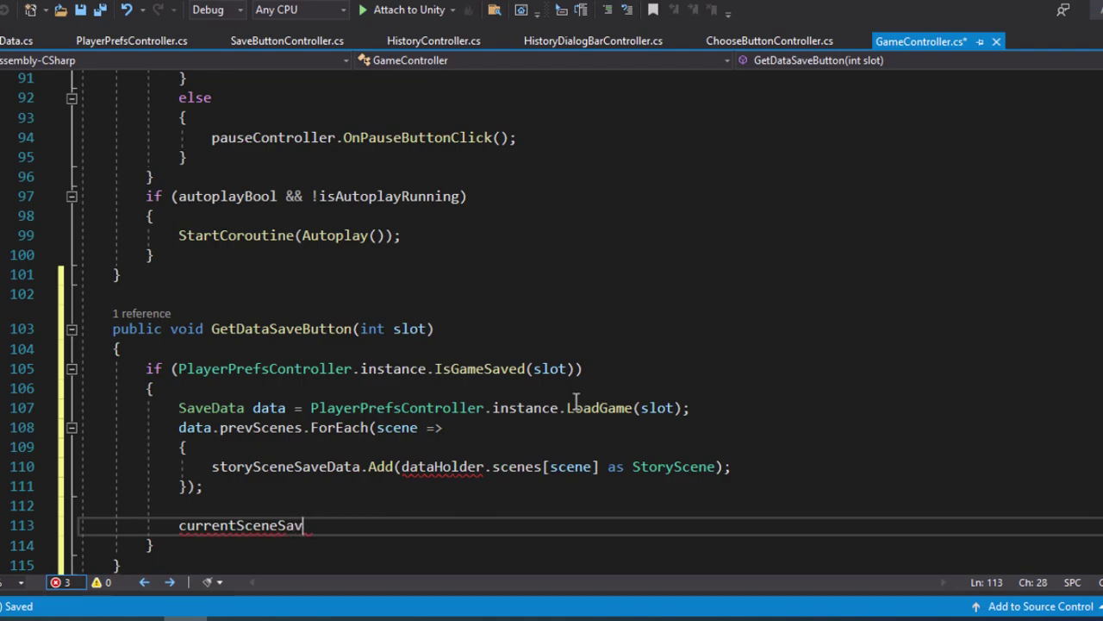
text(eData)
text( = stor)
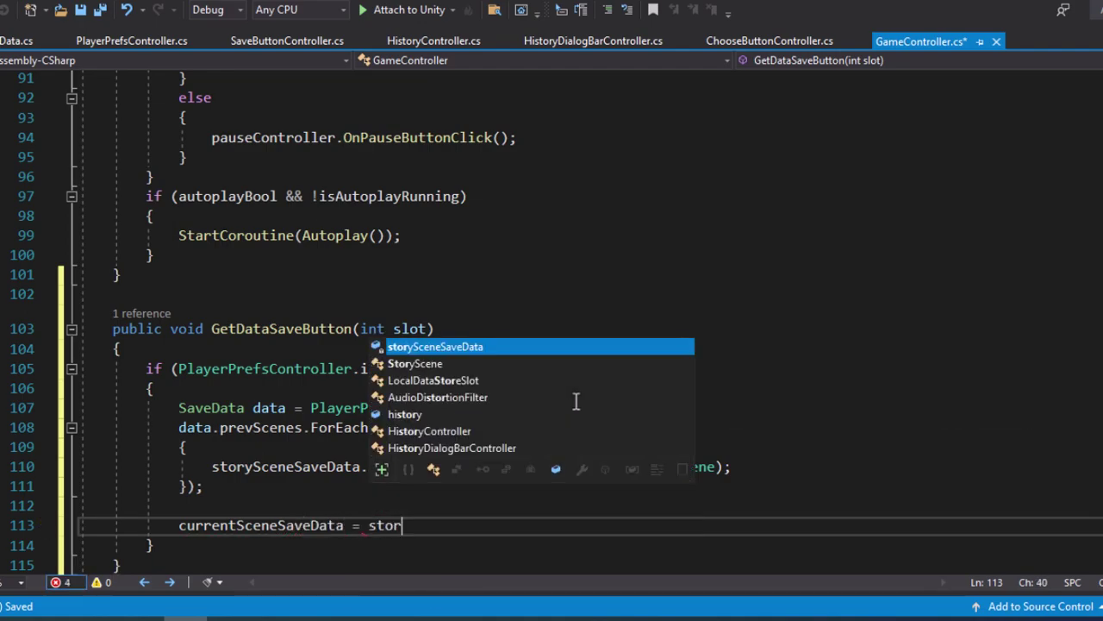
key(Tab)
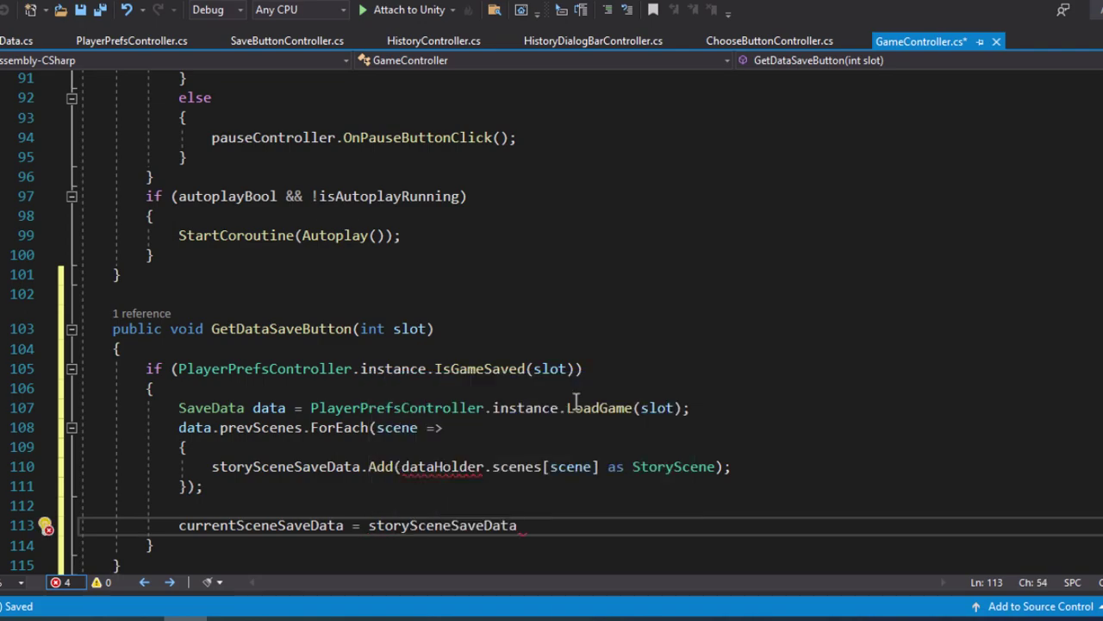
text([sto)
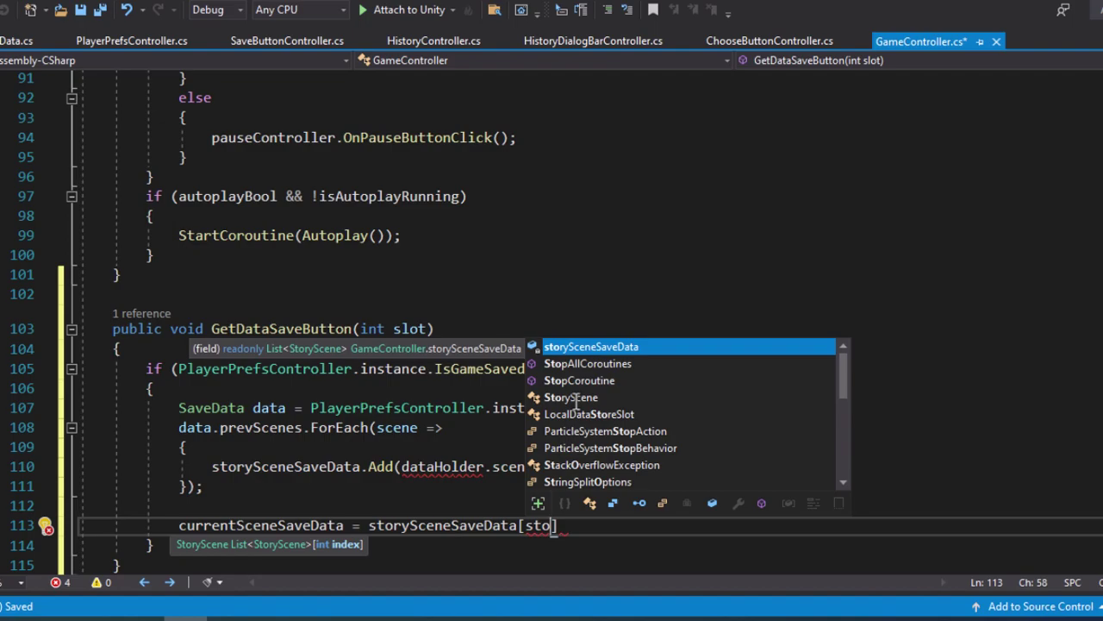
key(Tab)
text(.Count)
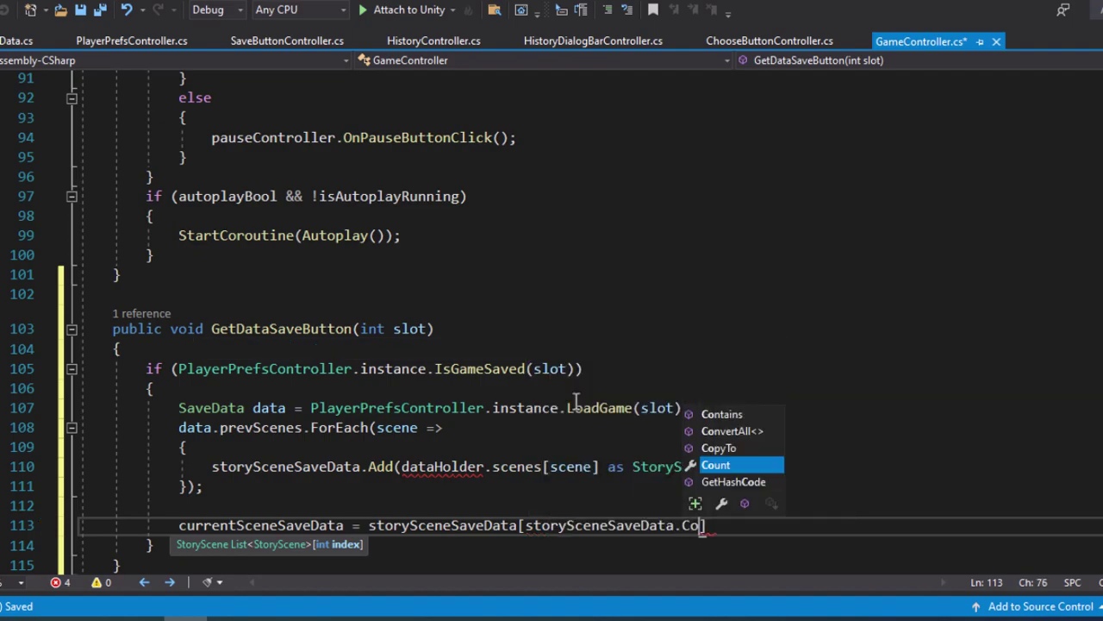
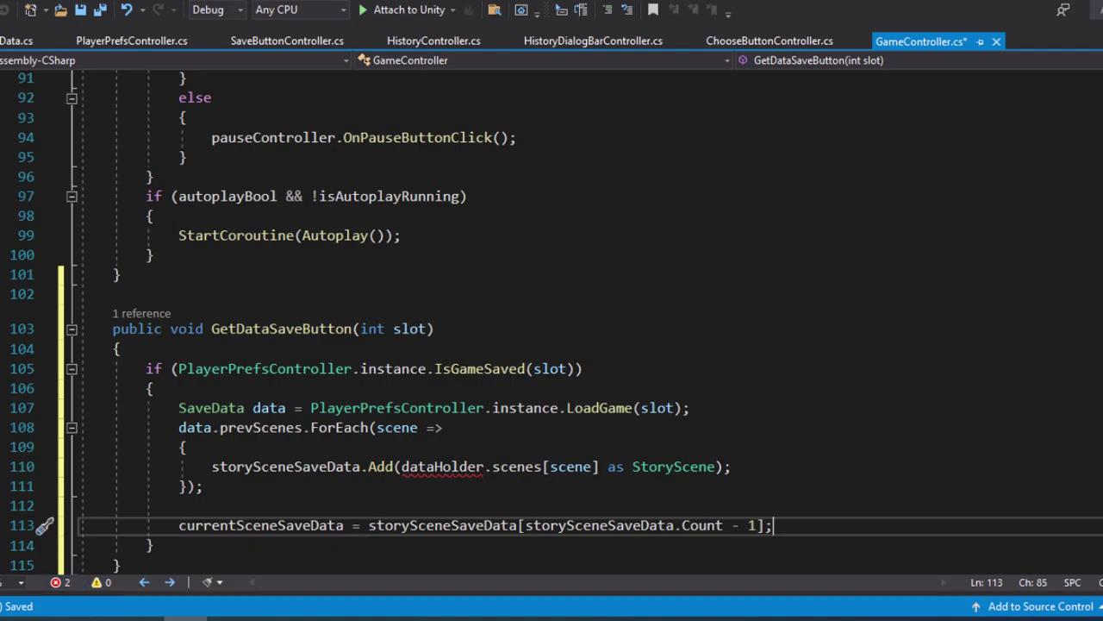
- Add a for loop below line 113 running i up to saveController.saveButtons.Length
key(Return)
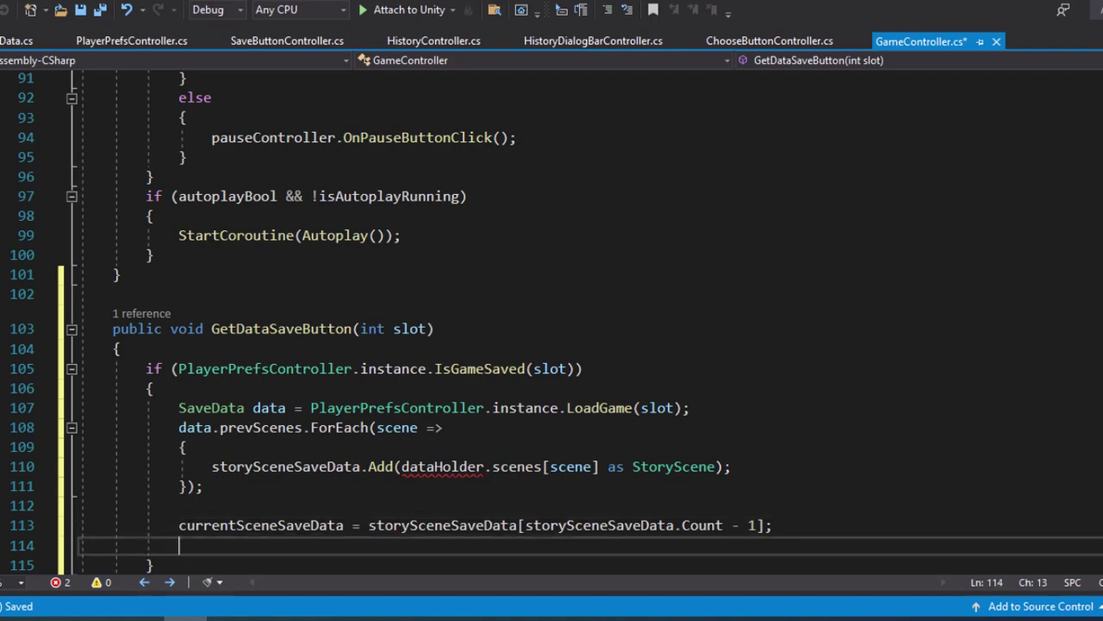
key(Return)
text(for)
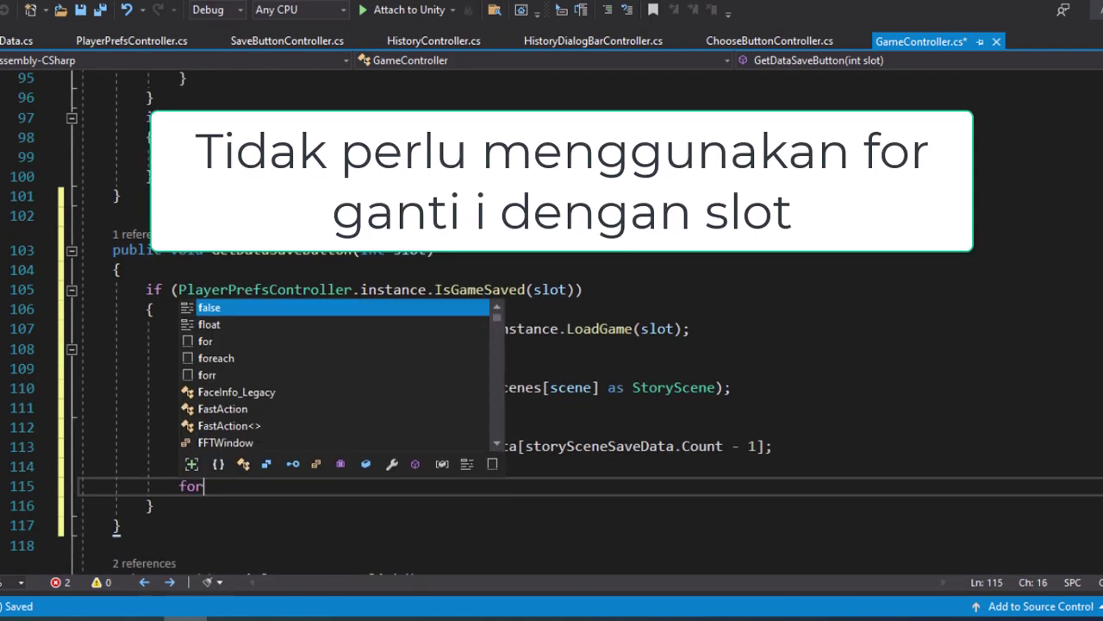
key(Tab)
key(Tab)
key(Tab)
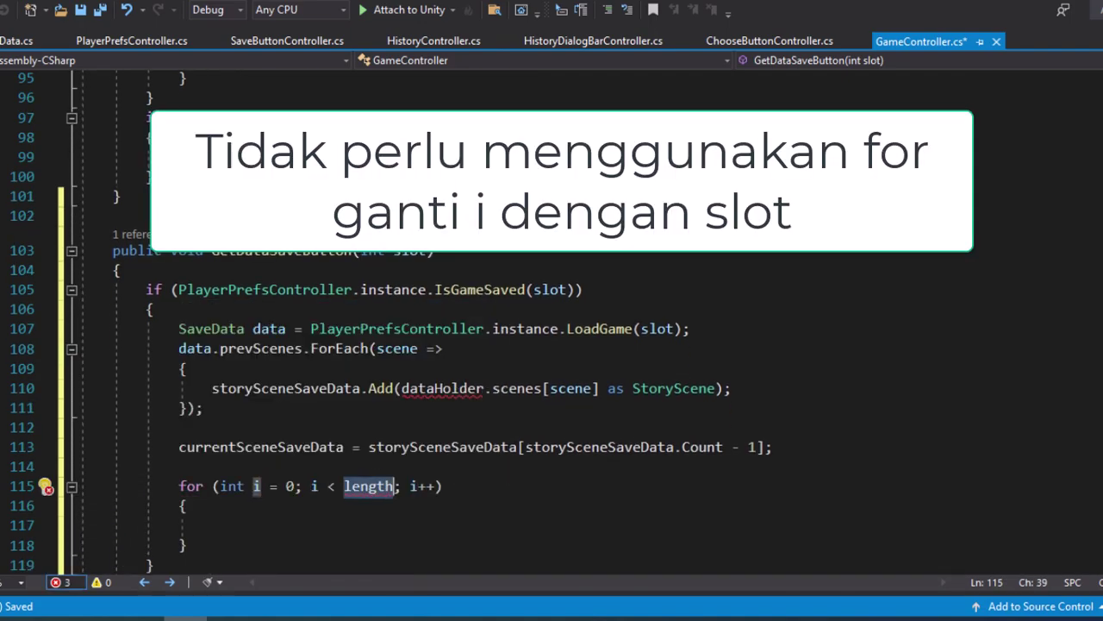
text(save)
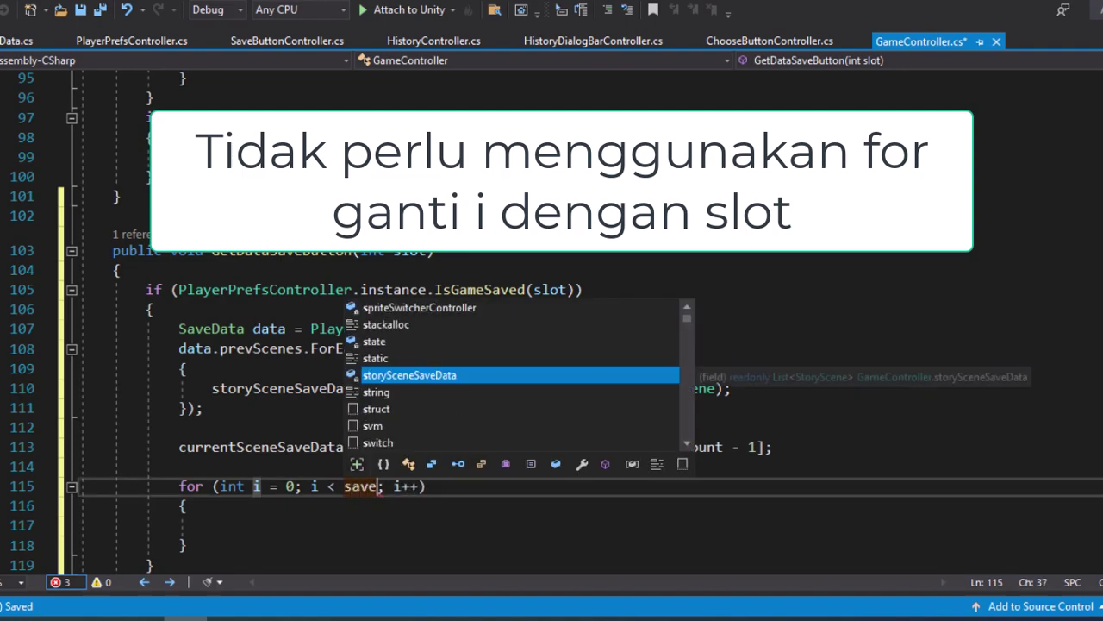
key(Tab)
text(.)
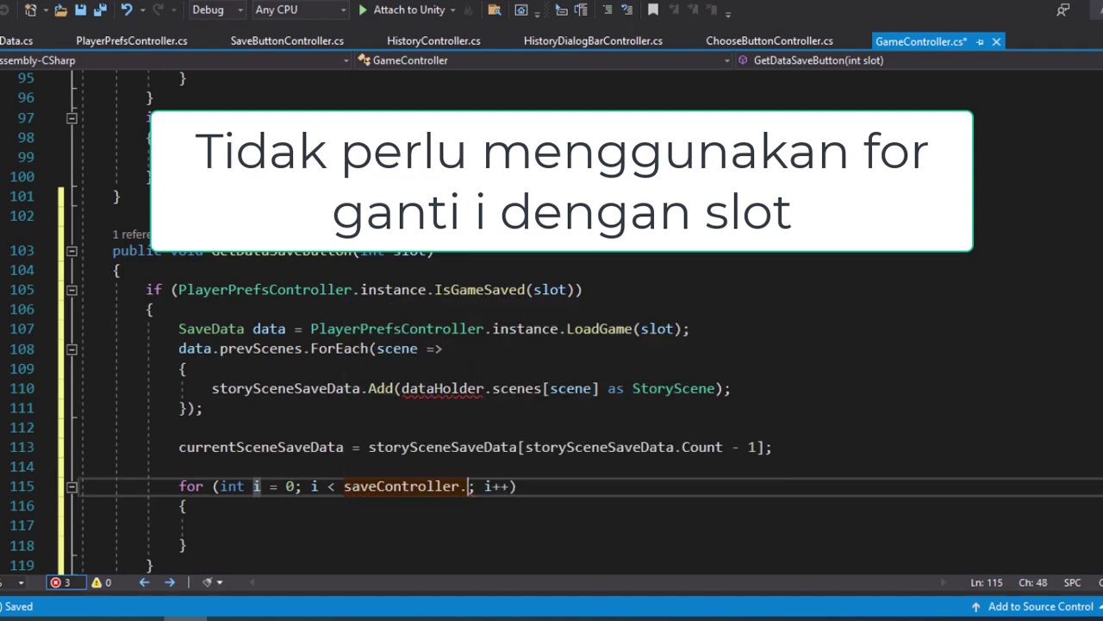
text(sa)
key(Tab)
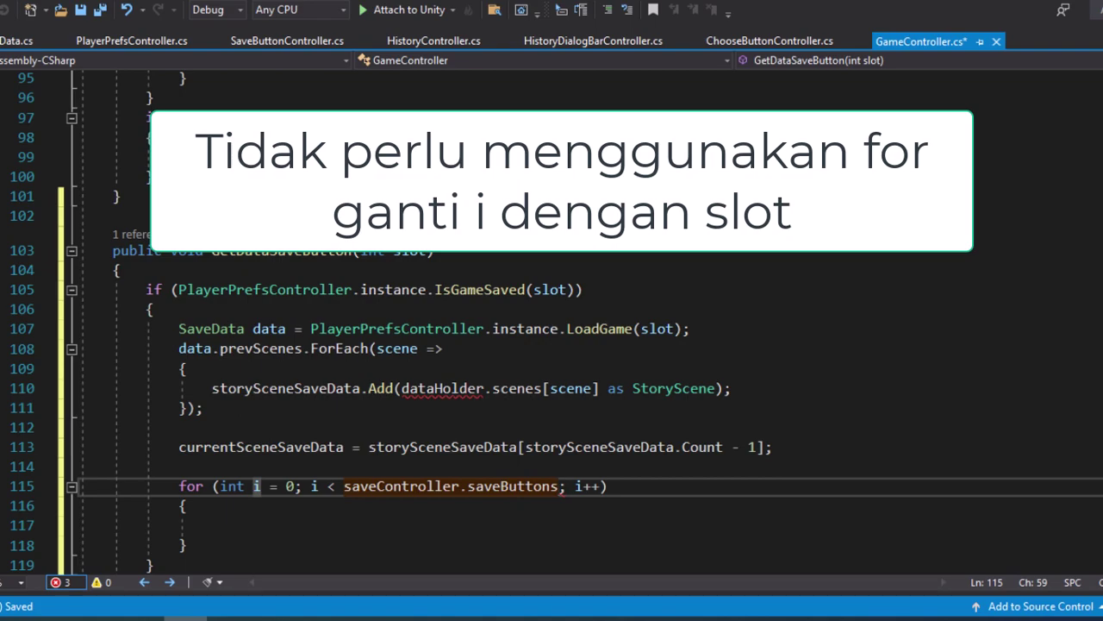
text(.)
key(Tab)
key(Return)
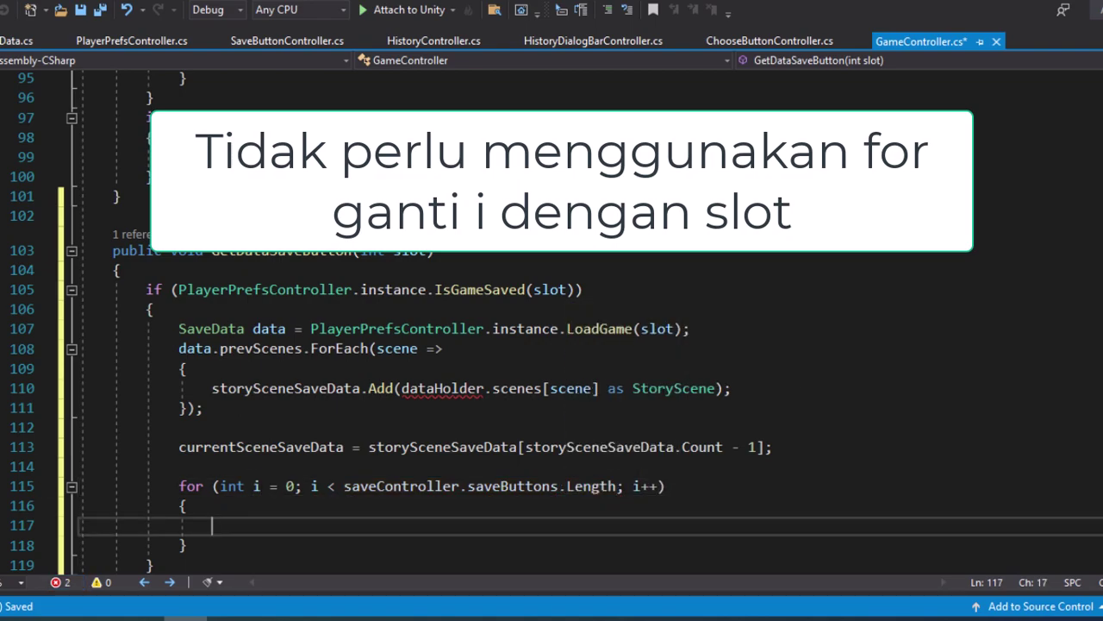
- In the loop, target saveButtons[i].GetComponent<SaveButtonController>().lastSentence.text
text(savec)
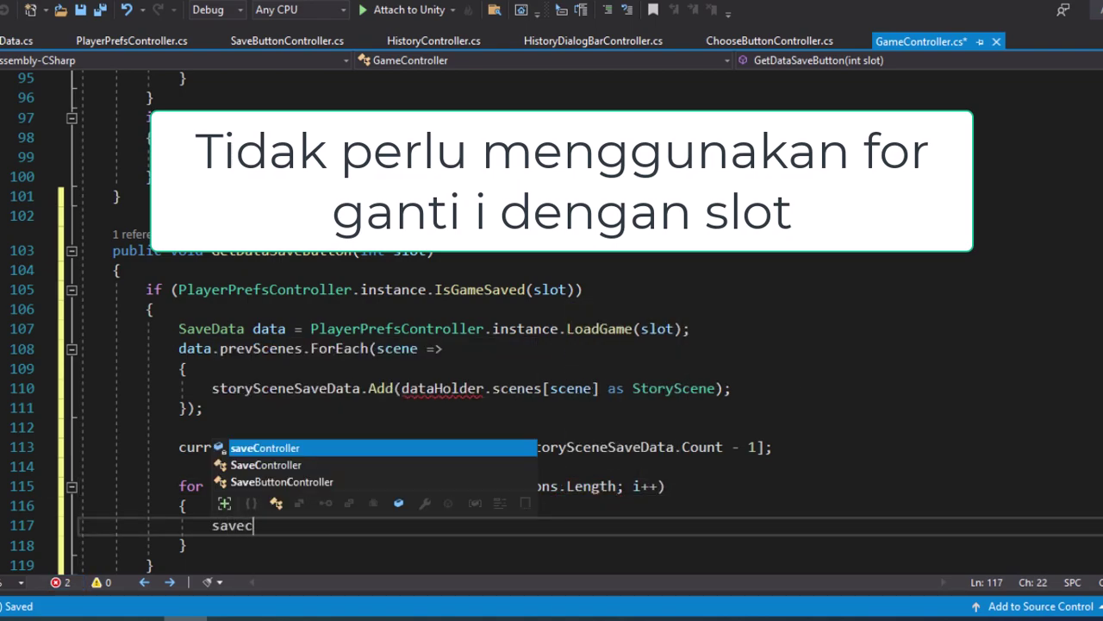
key(Tab)
text(.sav)
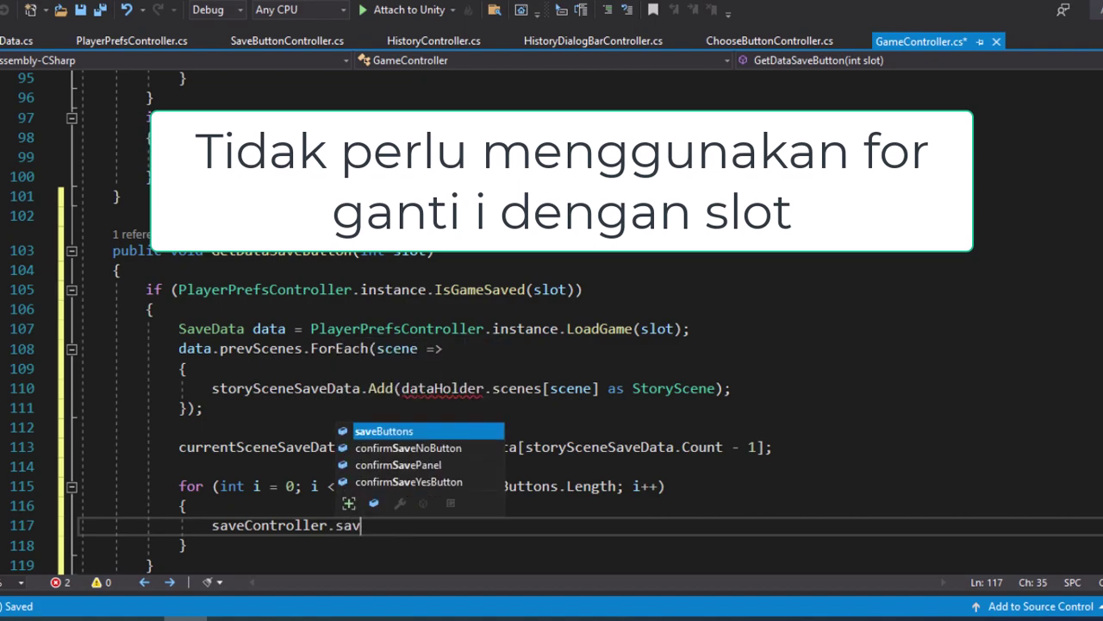
key(Tab)
text([i)
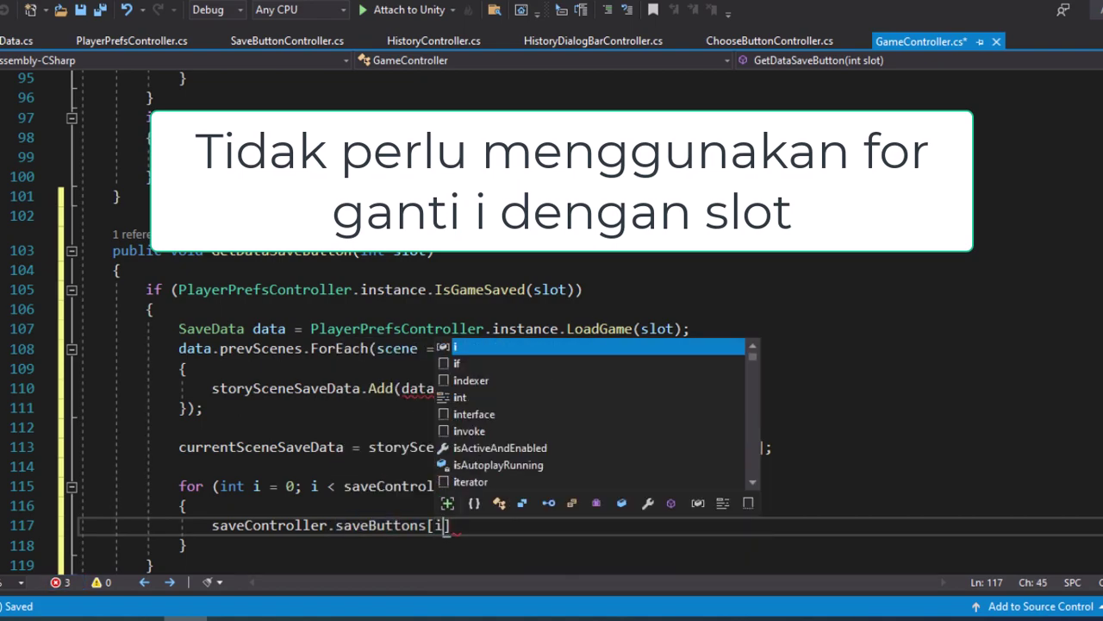
text(])
text(ge)
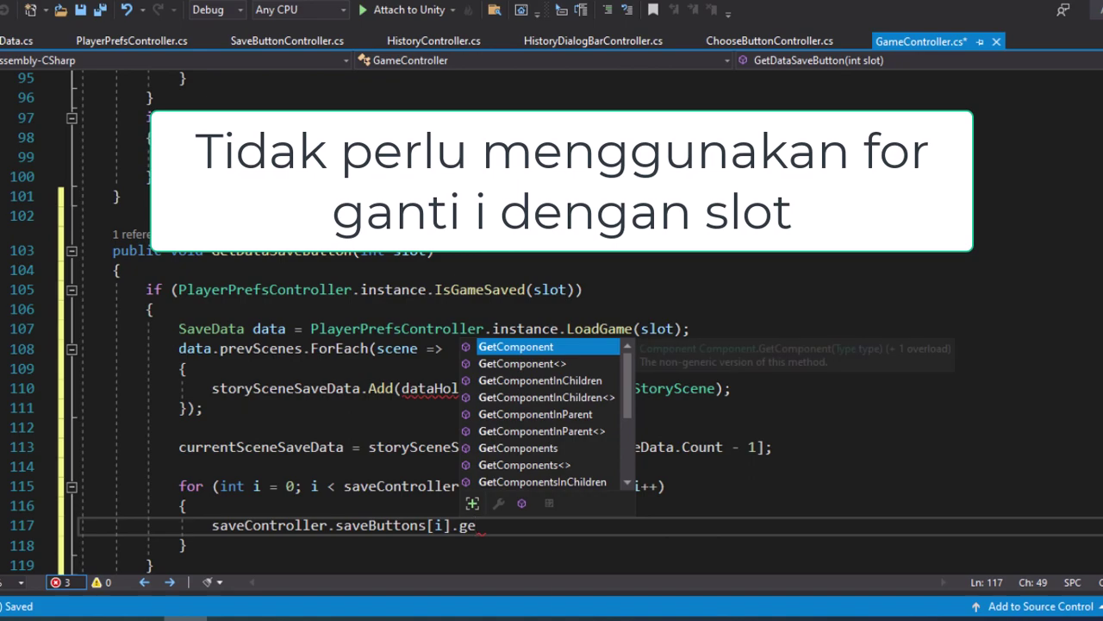
text(t)
key(Tab)
text(<S)
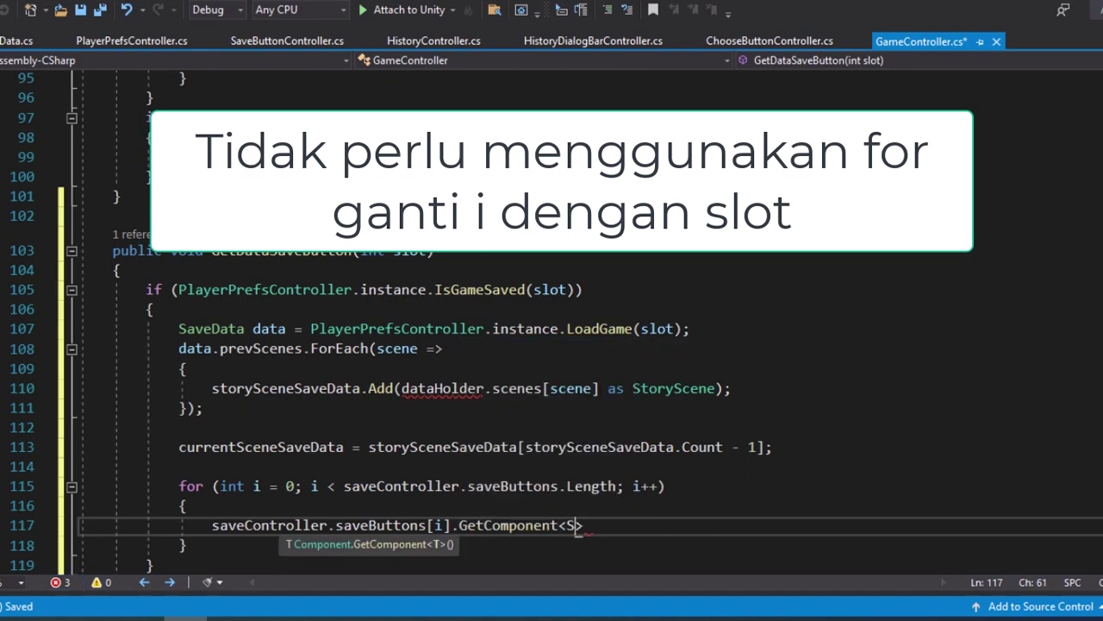
text(ave)
key(Tab)
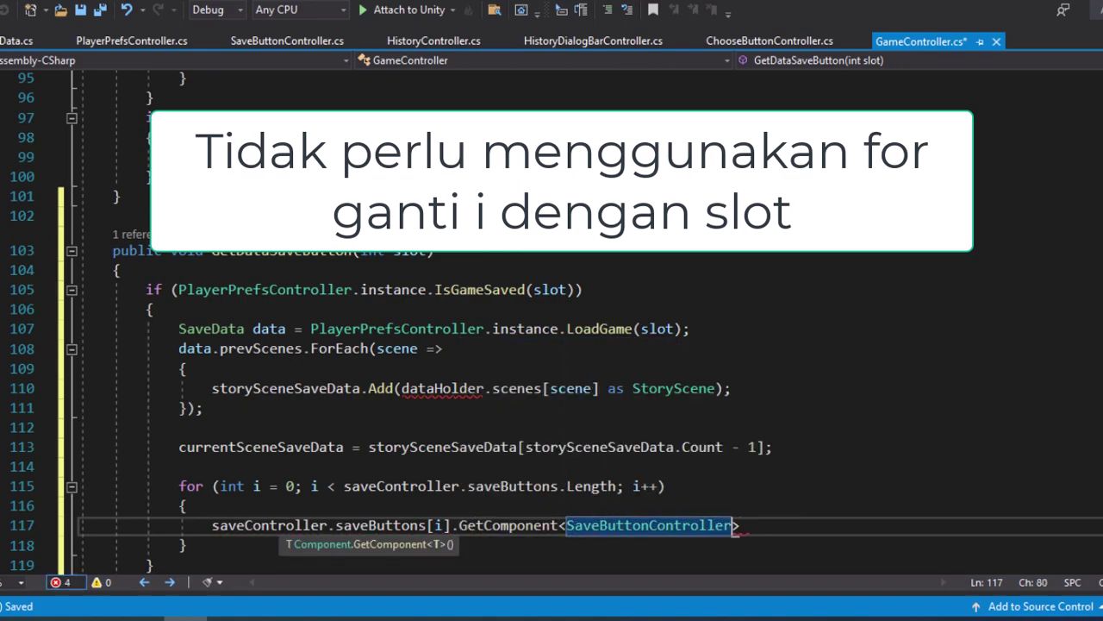
text(>().l)
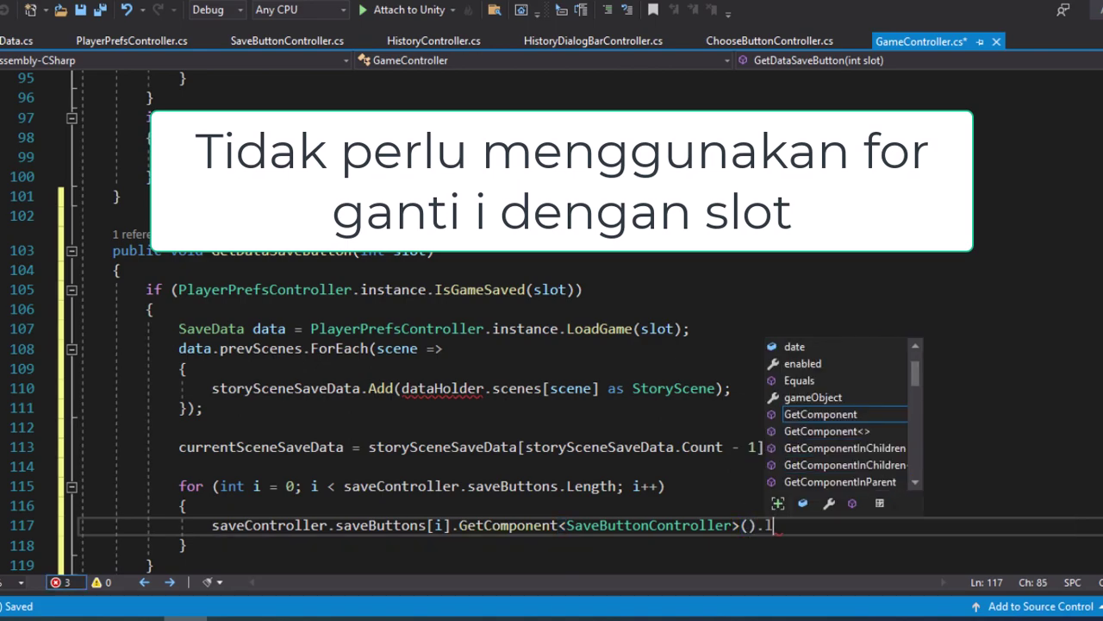
text(astSentence.e)
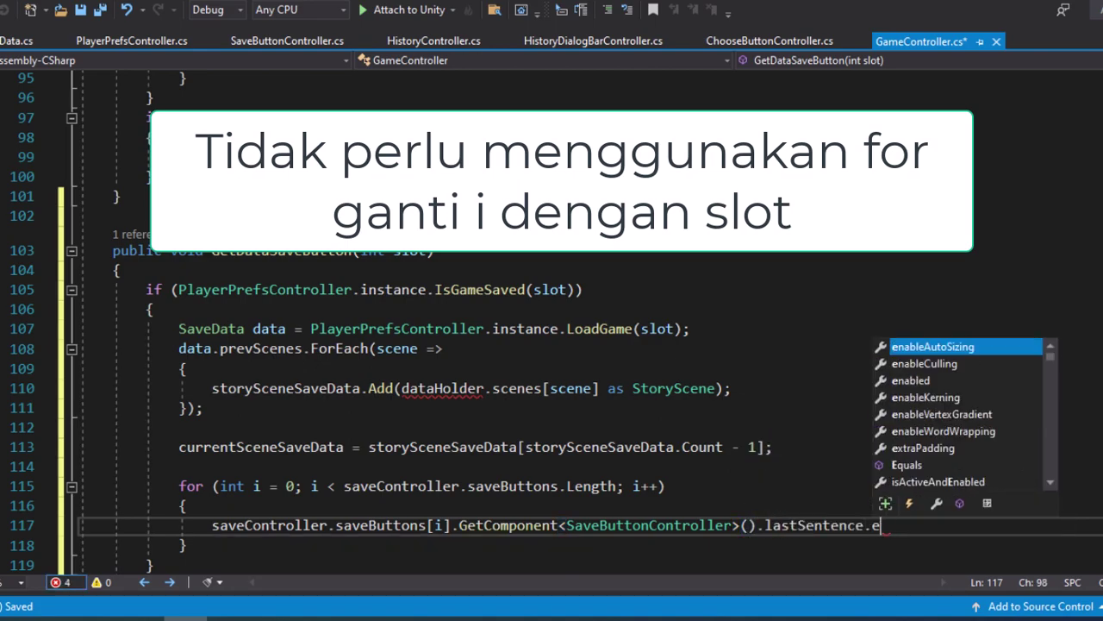
key(BackSpace)
text(tex)
key(Tab)
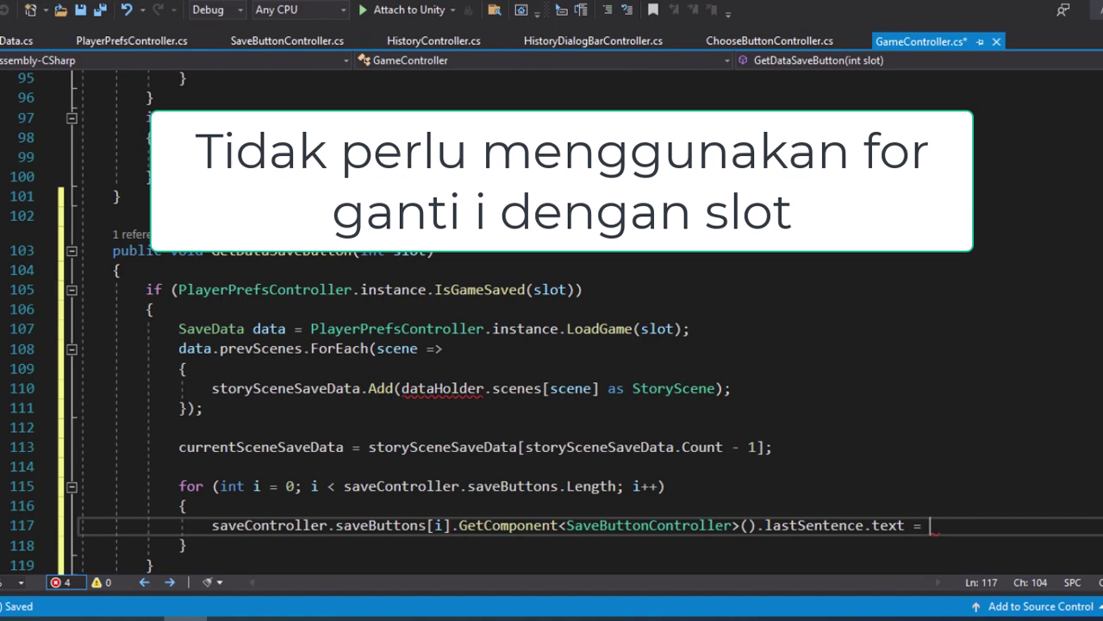
- Assign it (currentSceneSaveData as StoryScene).sentences[data.sentence].text
text(()
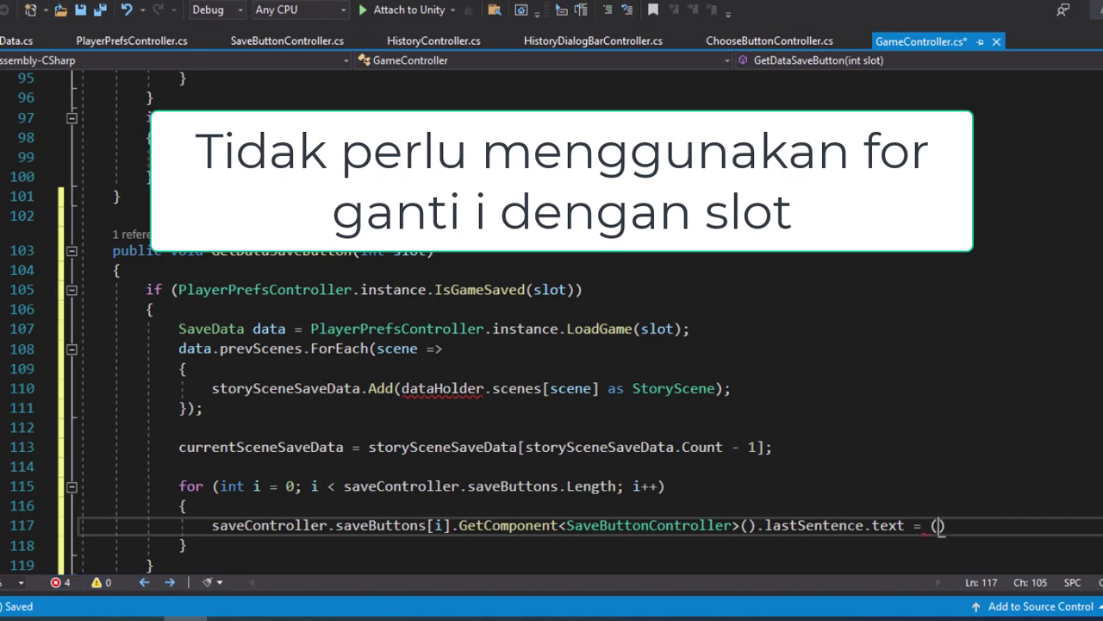
text(curre)
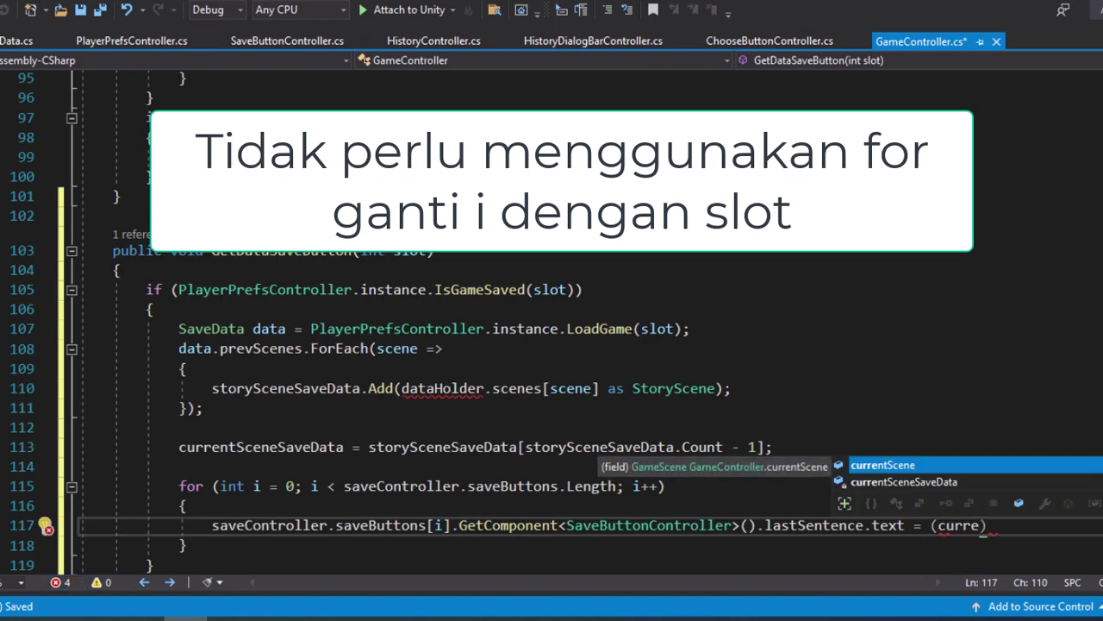
key(Down)
key(Tab)
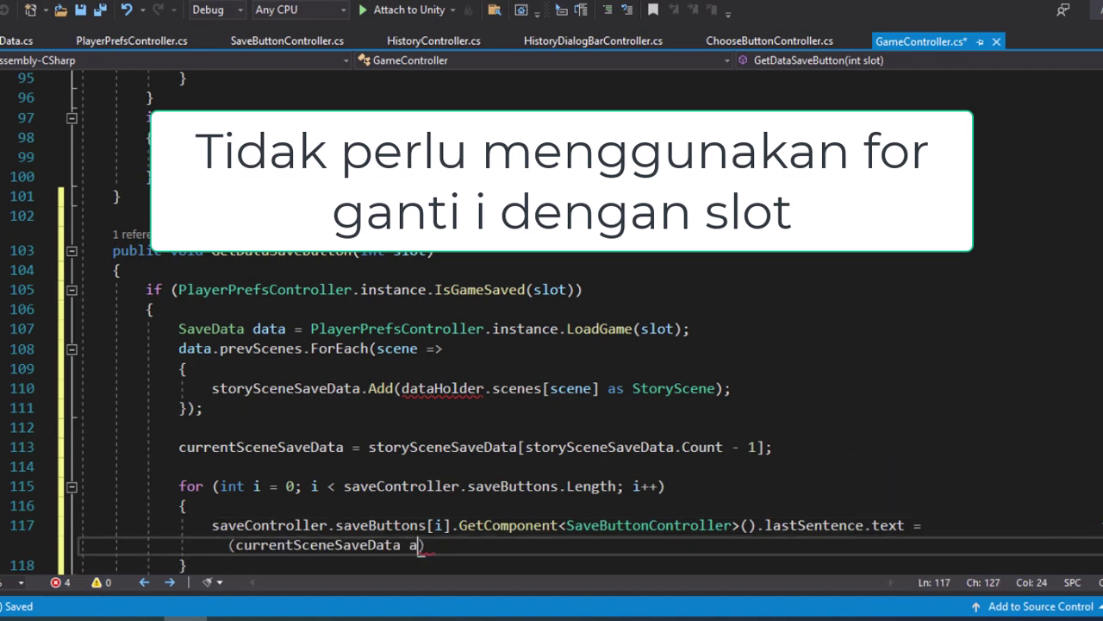
text(s Stor)
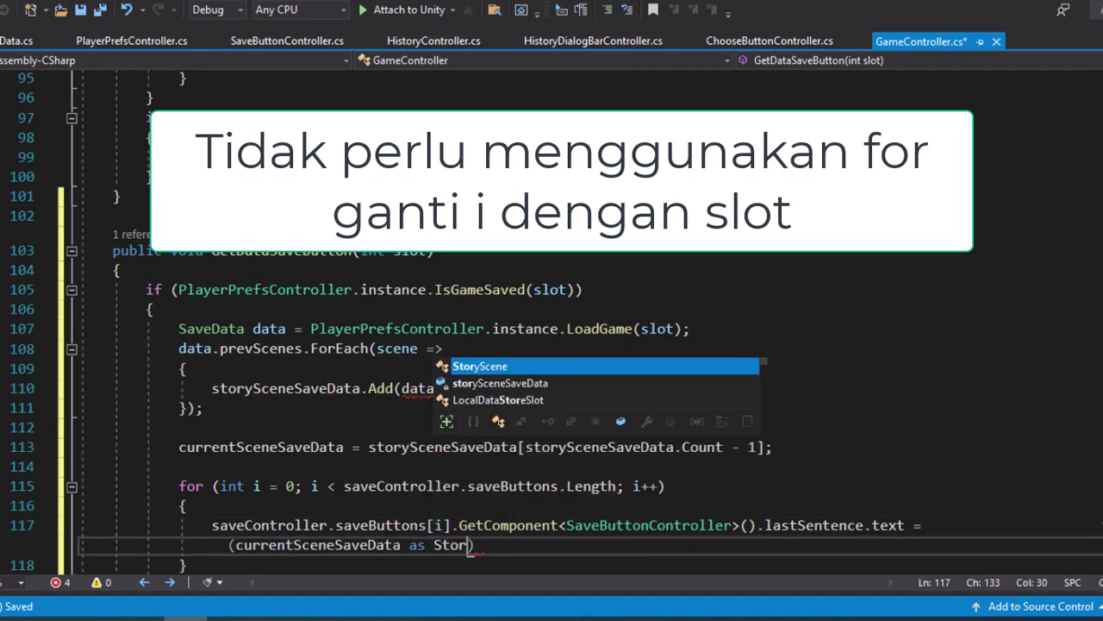
key(Tab)
text().)
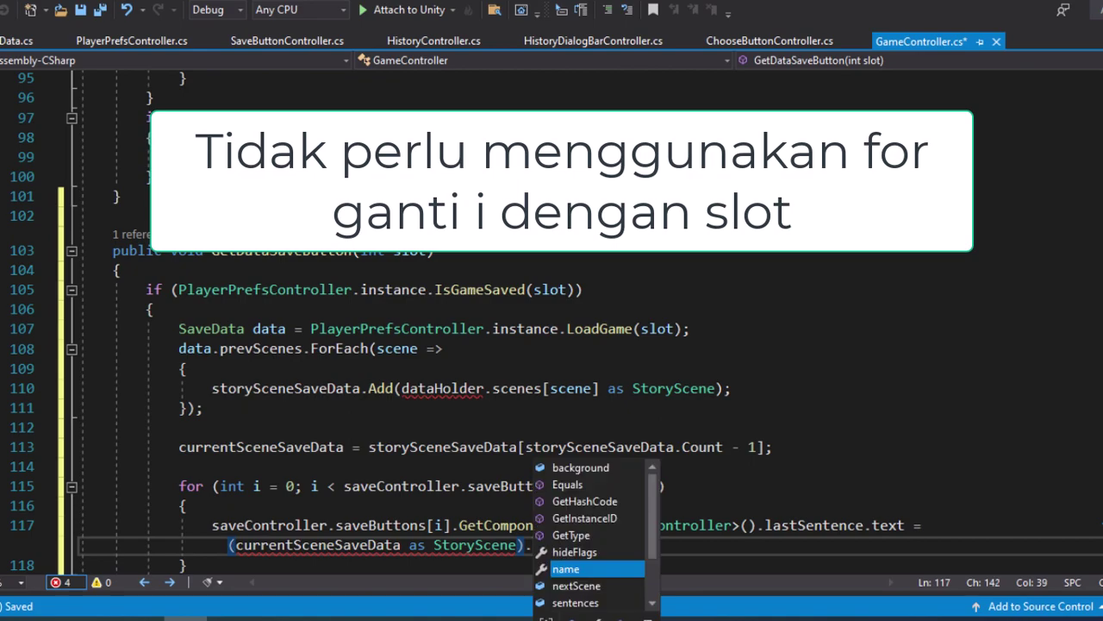
text(sent)
key(Tab)
text([d)
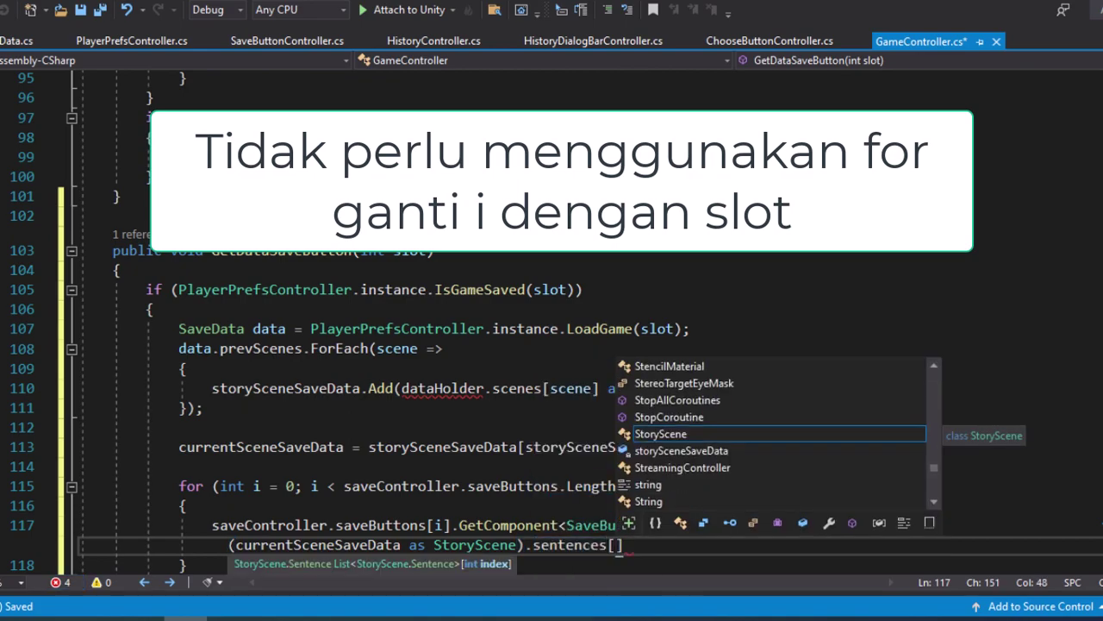
text(ata.)
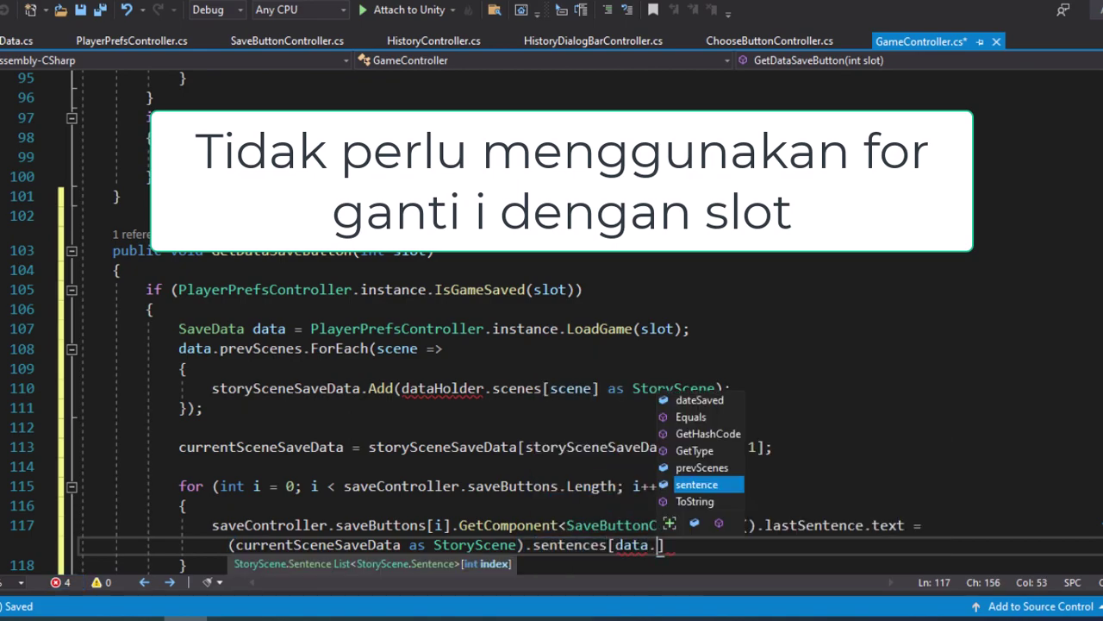
text(sen)
key(Tab)
text(])
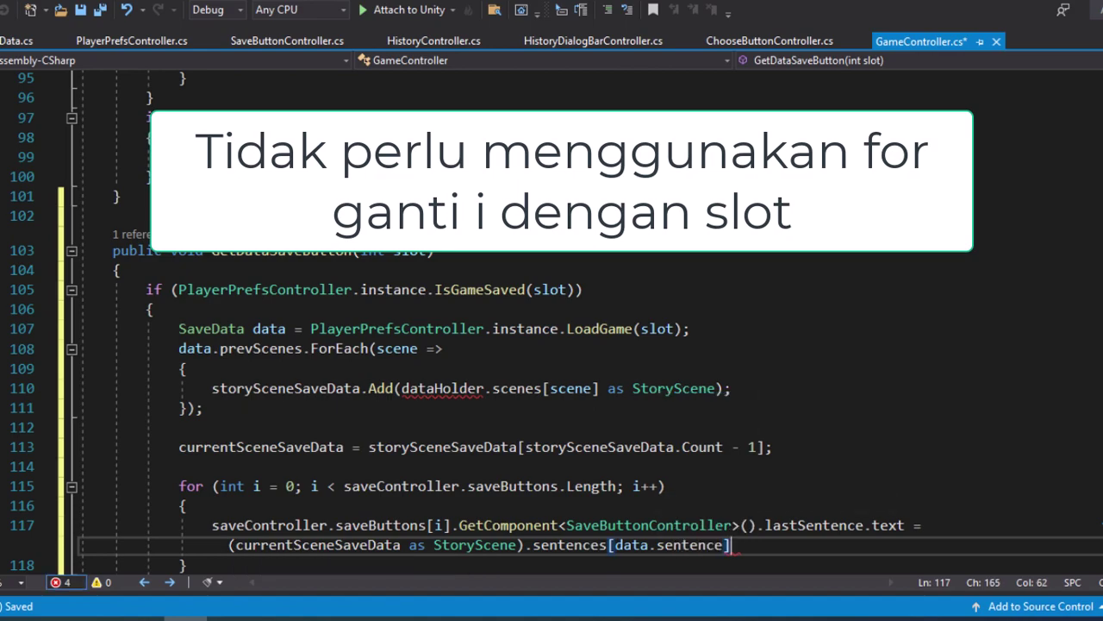
text(.tex)
key(Tab)
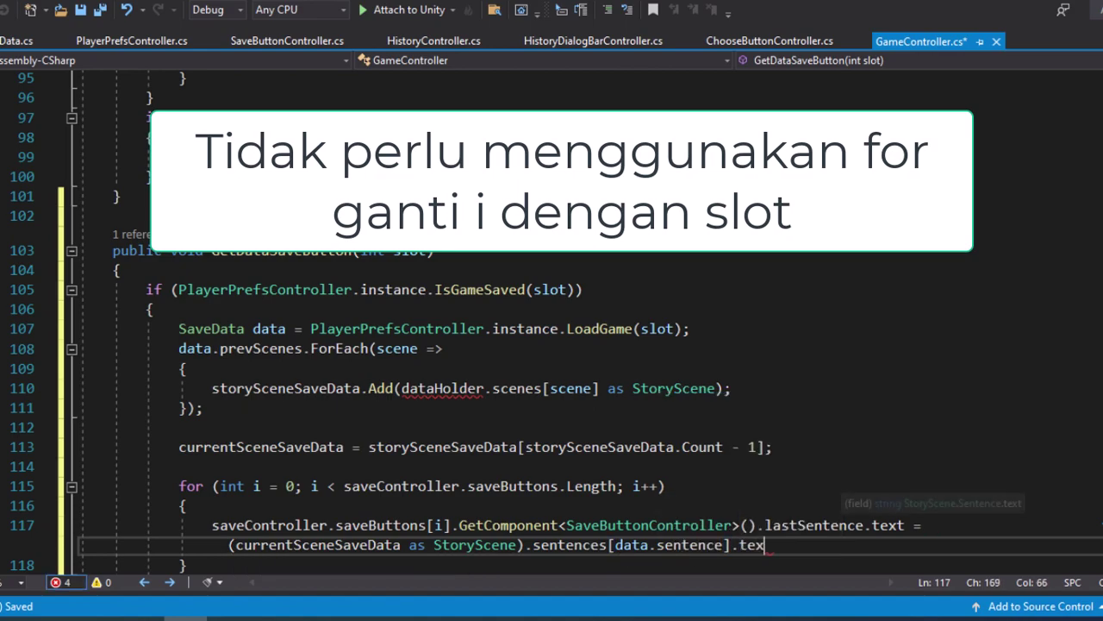
- Set each button's SaveButtonController date.text to data.dateSaved, adding blank lines after GetDataSaveButton
text(t;)
key(Return)
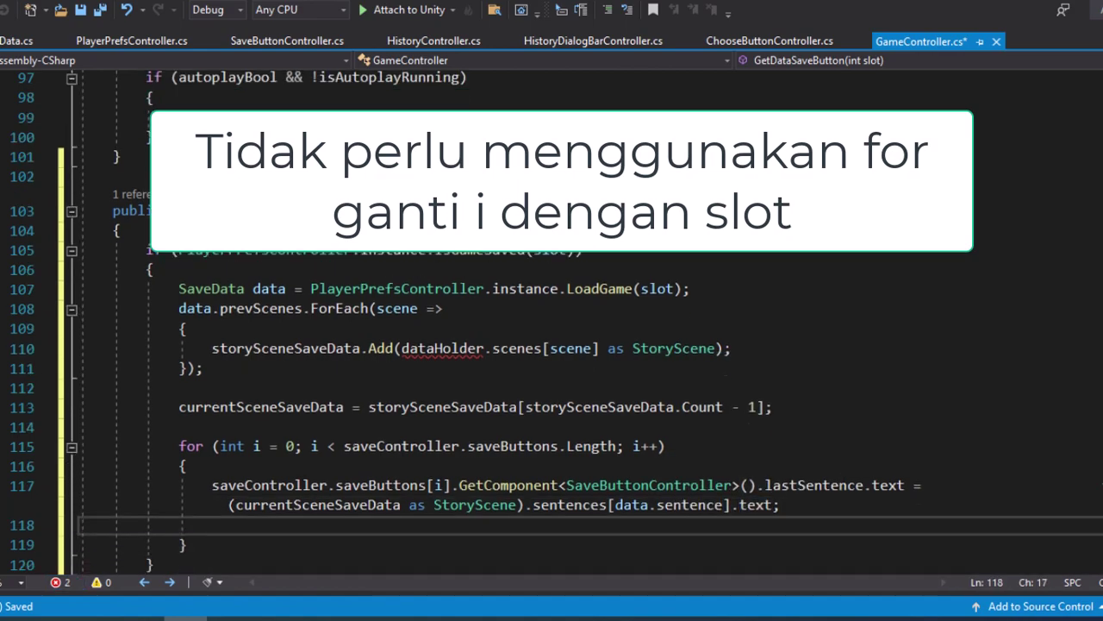
text(save)
key(Tab)
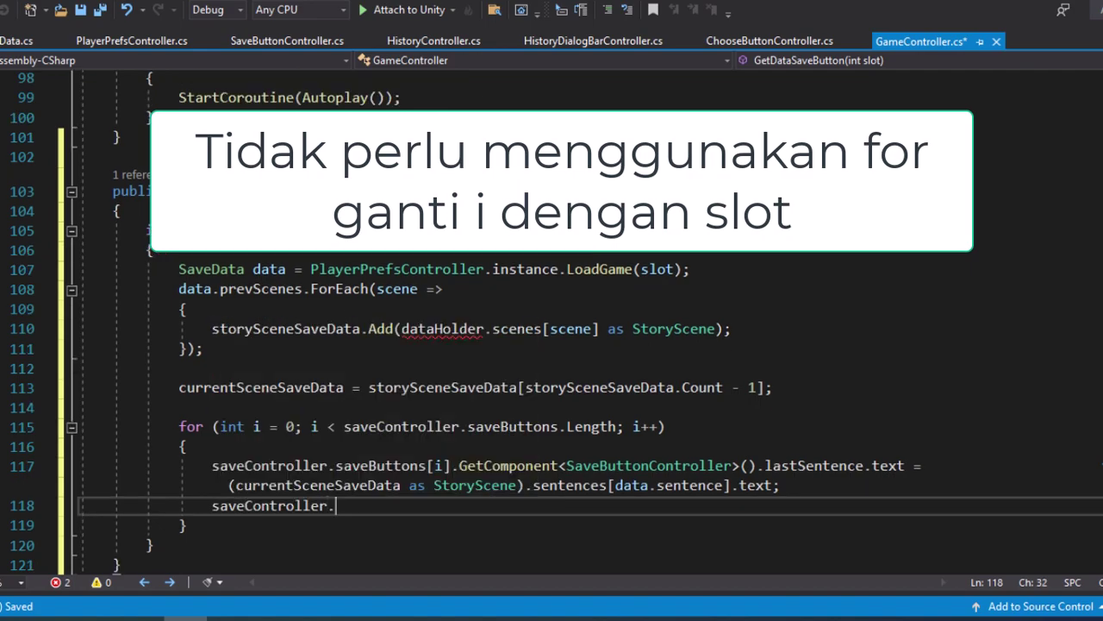
text(.sa)
key(Tab)
text([)
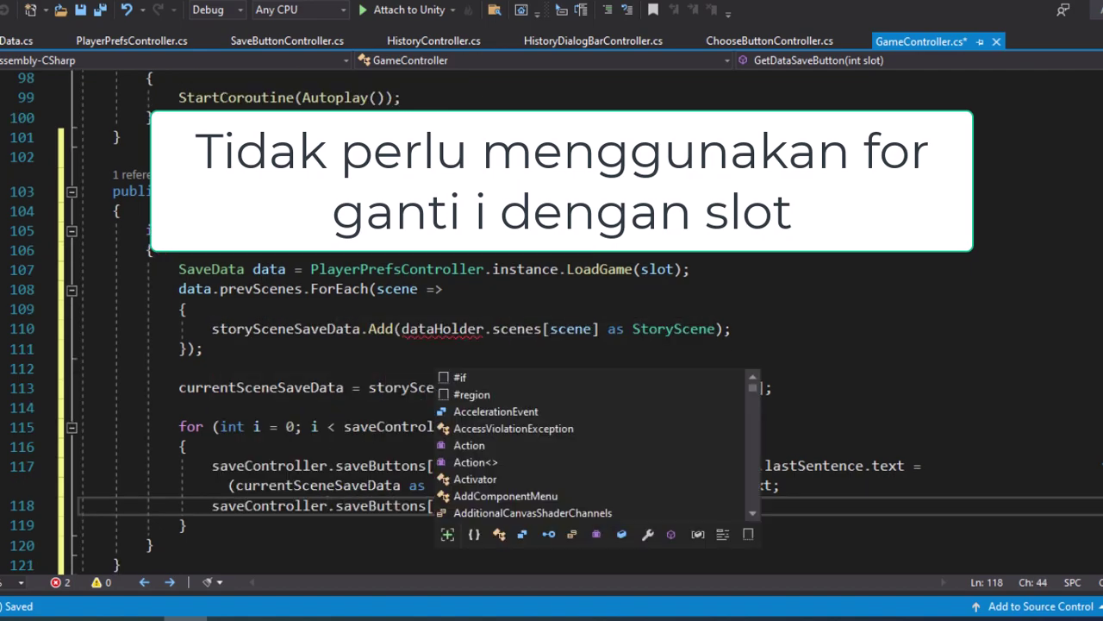
text(i].get)
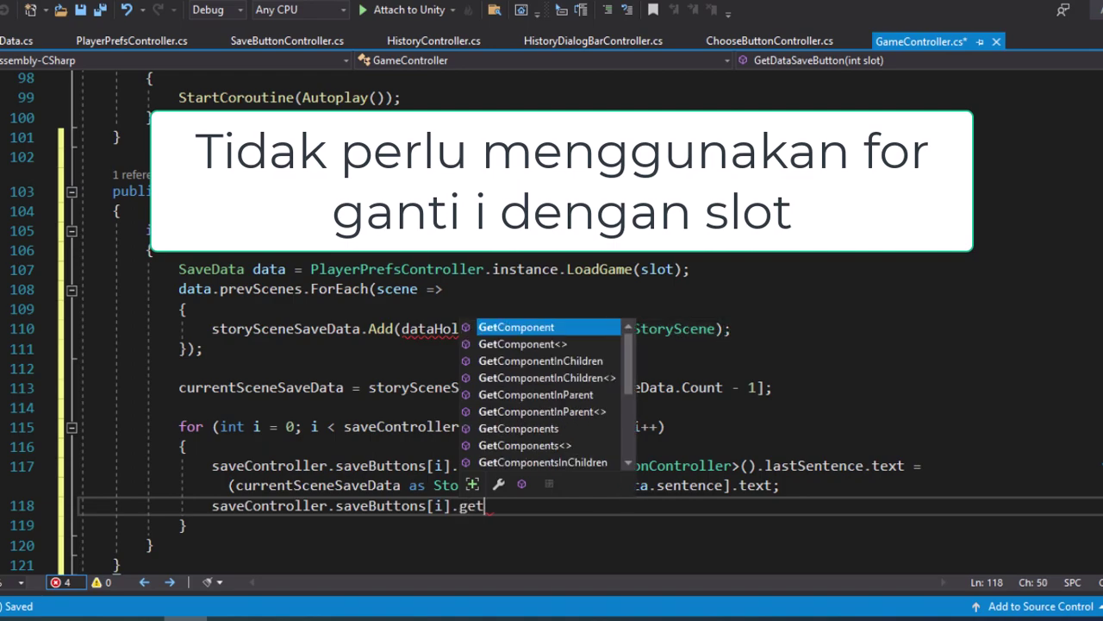
key(Tab)
text(<S)
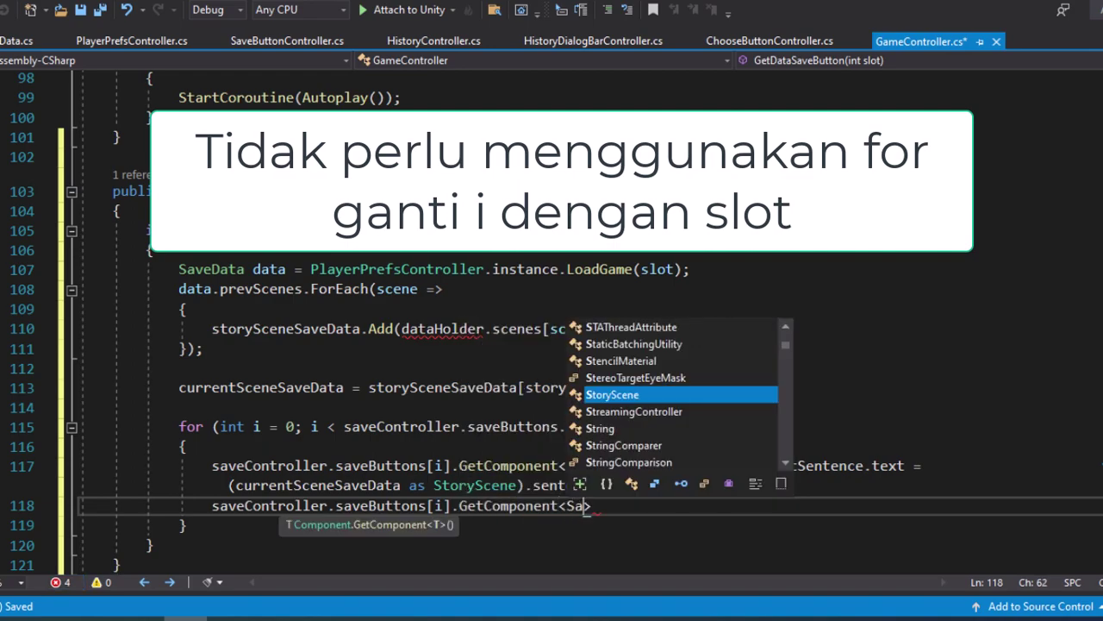
text(a)
key(Tab)
text(>)
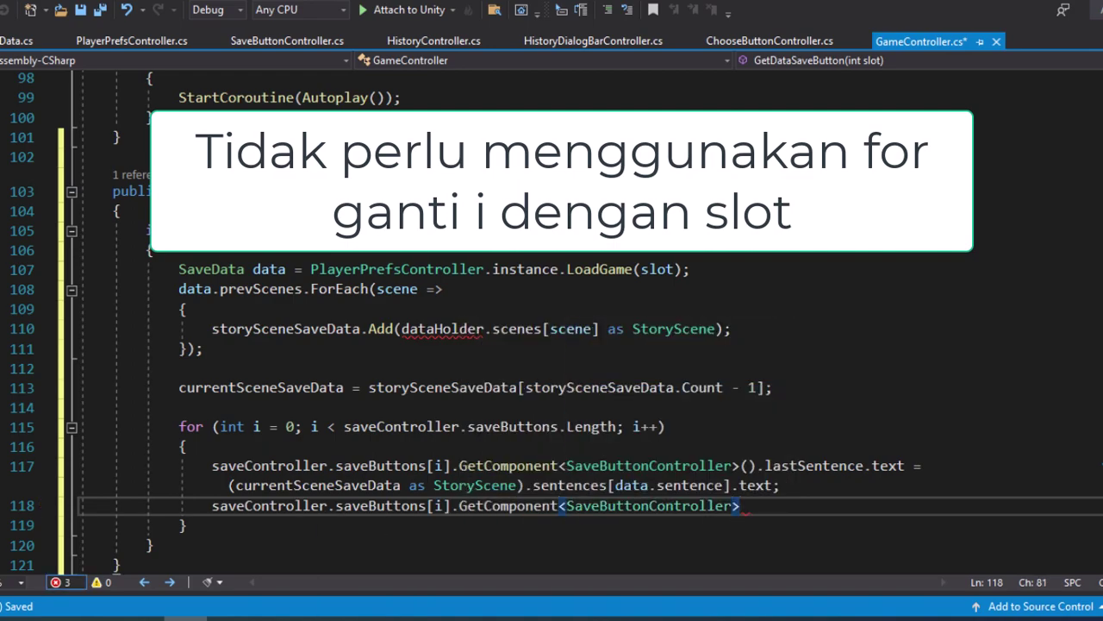
text(().d)
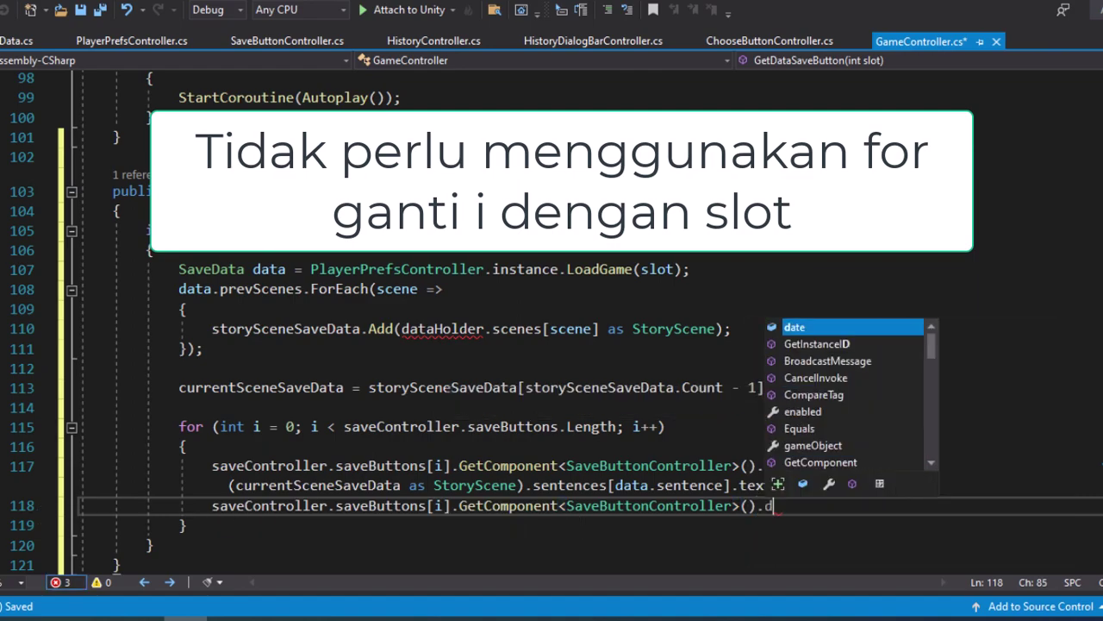
text(ate)
key(Tab)
text(.te)
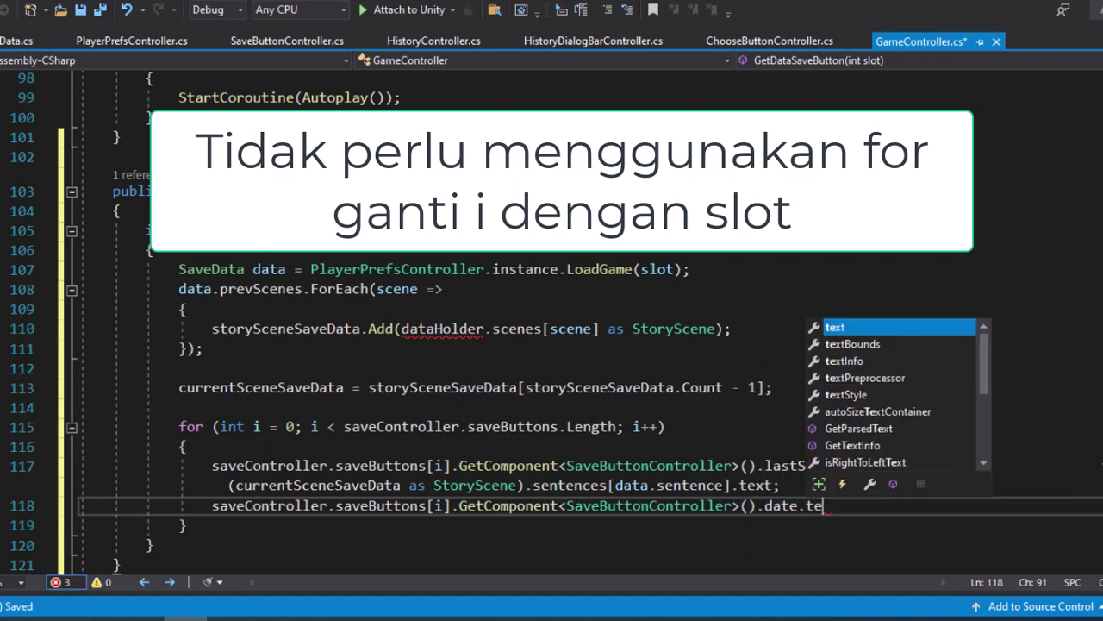
key(Tab)
text(data)
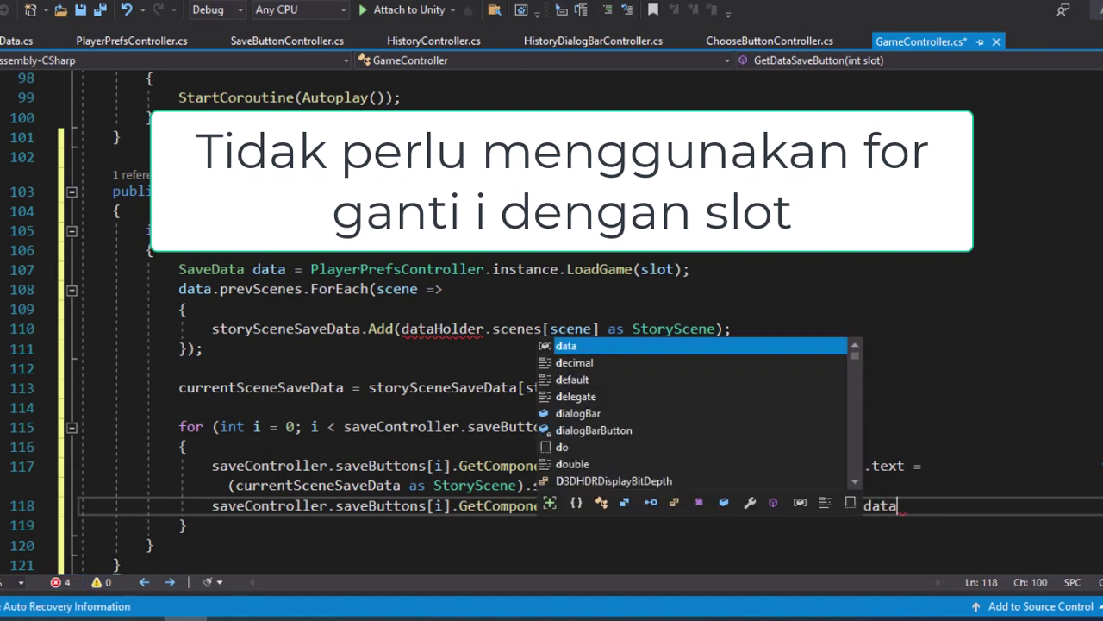
text(.da)
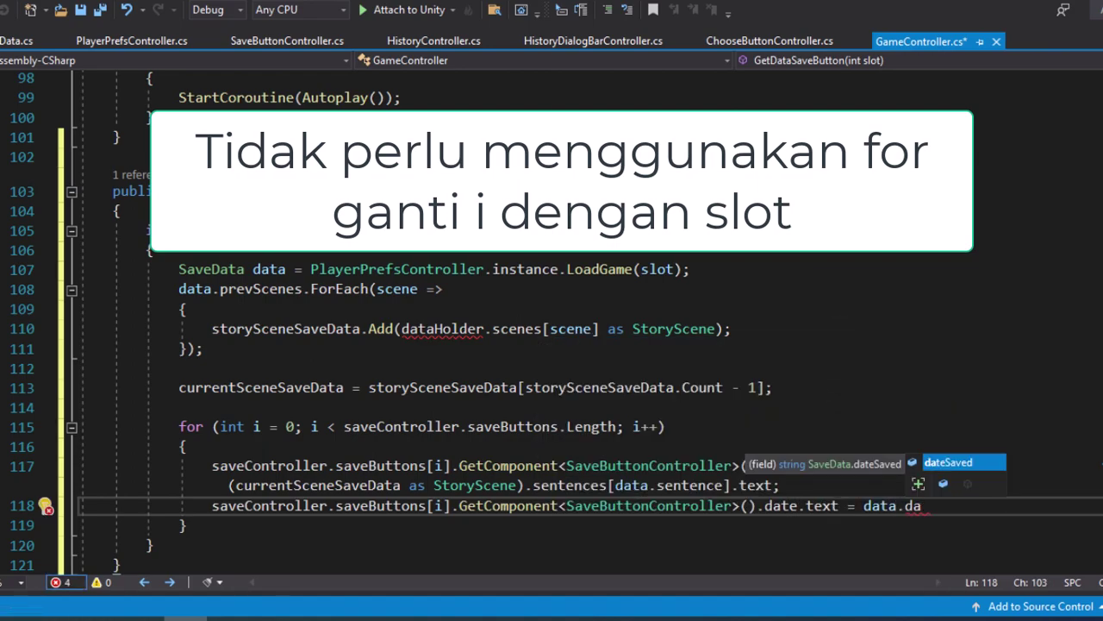
key(Tab)
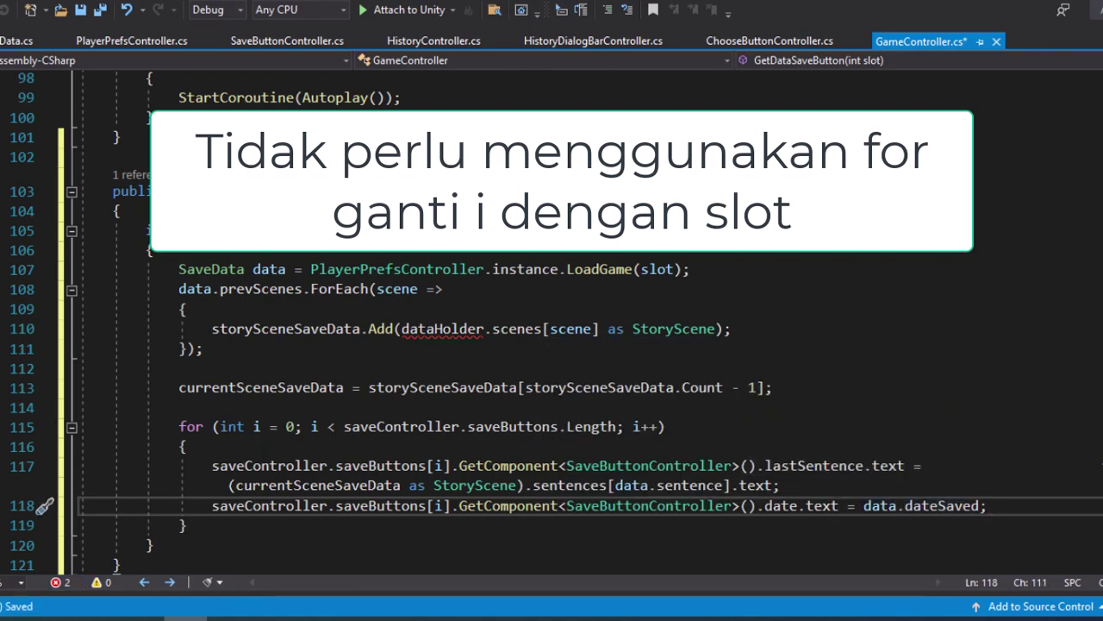
click(122, 564)
key(Return)
key(Return)
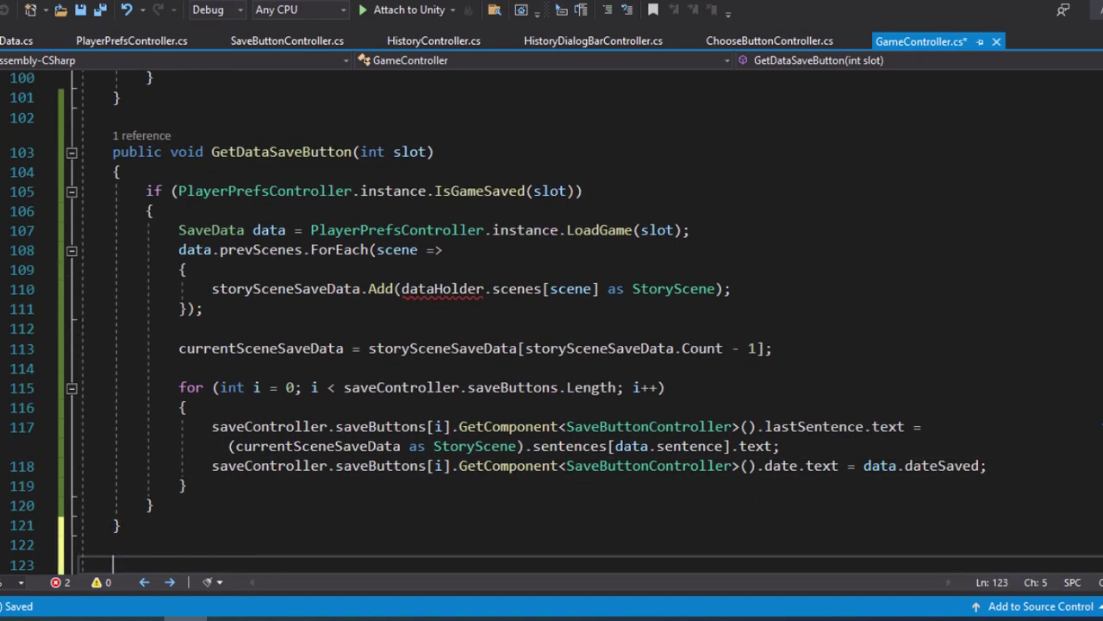
- Declare a private void OnSaveButtonClick(int slot) method with an open body
text(privat)
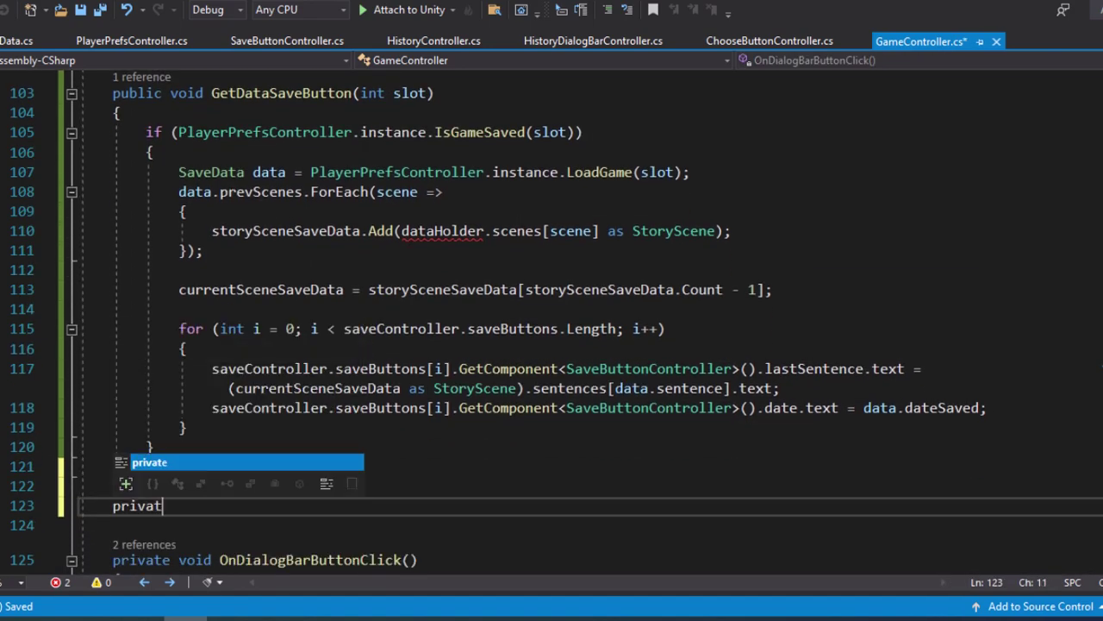
text(e void O)
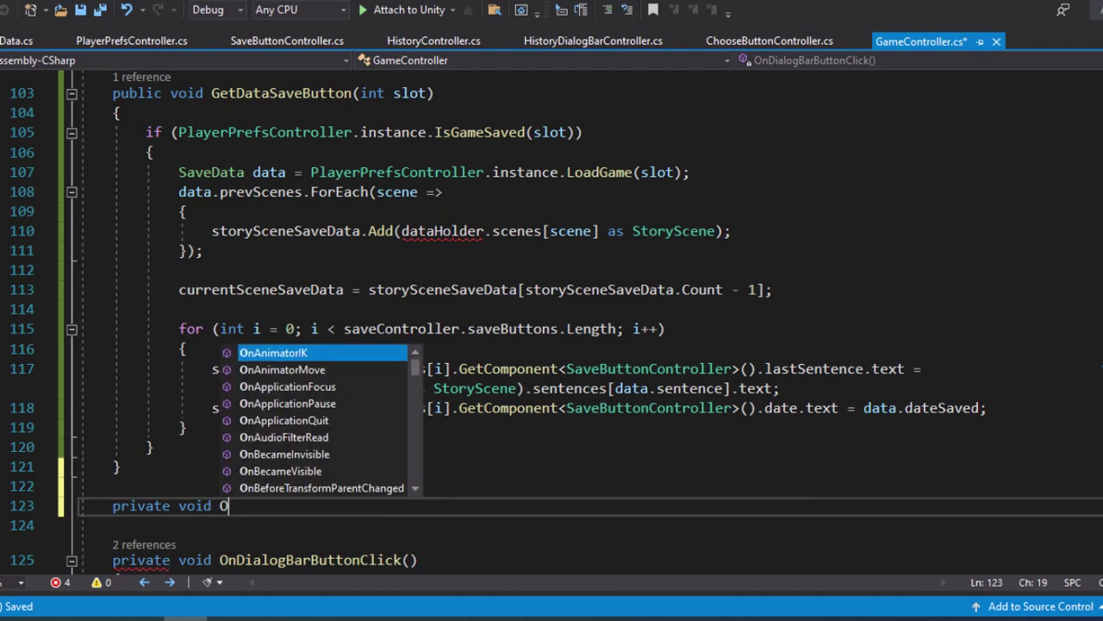
text(nSaveBu)
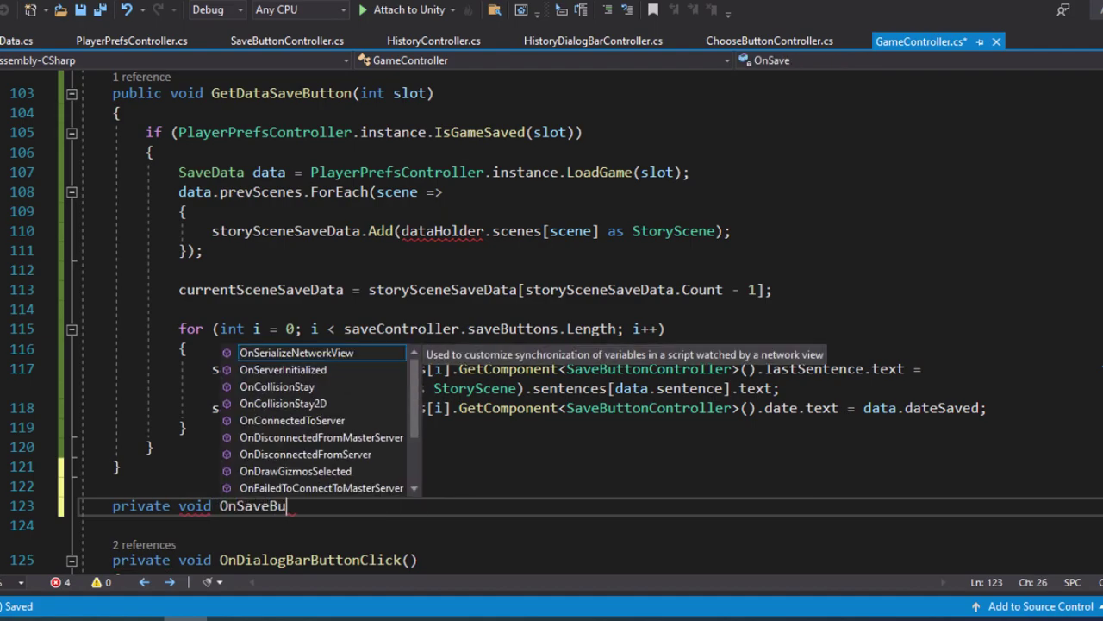
text(ttonClick()
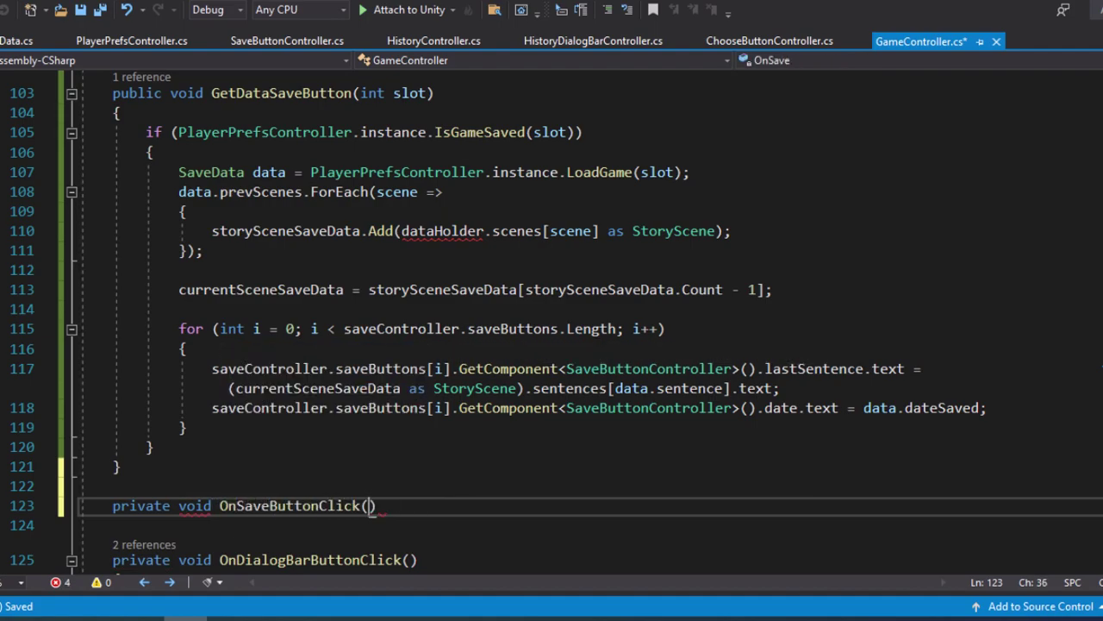
text(int slot)
key(Return)
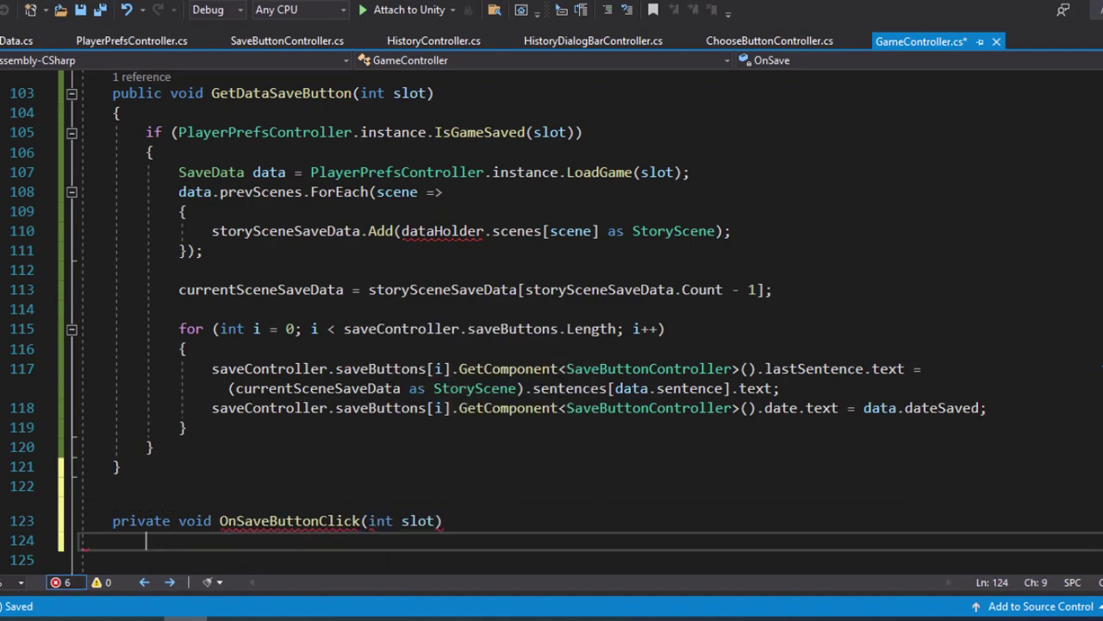
text({)
key(Return)
scroll(552, 315, down, 2)
scroll(552, 316, down, 1)
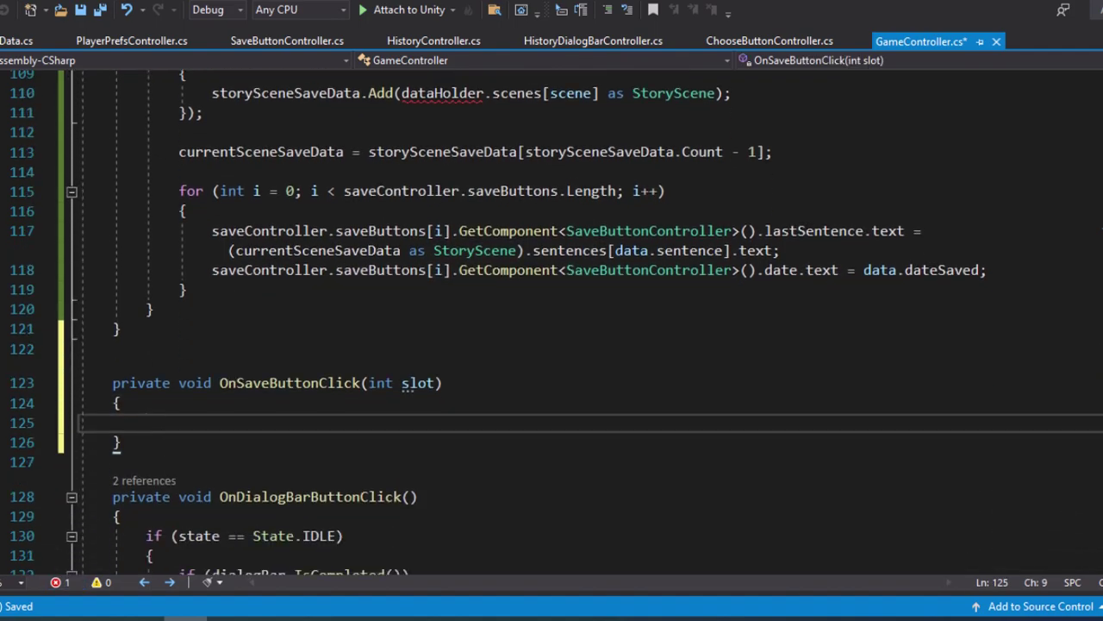
- Add an if block checking PlayerPrefsController.instance.IsGameSaved(slot)
text(i)
key(Tab)
key(Tab)
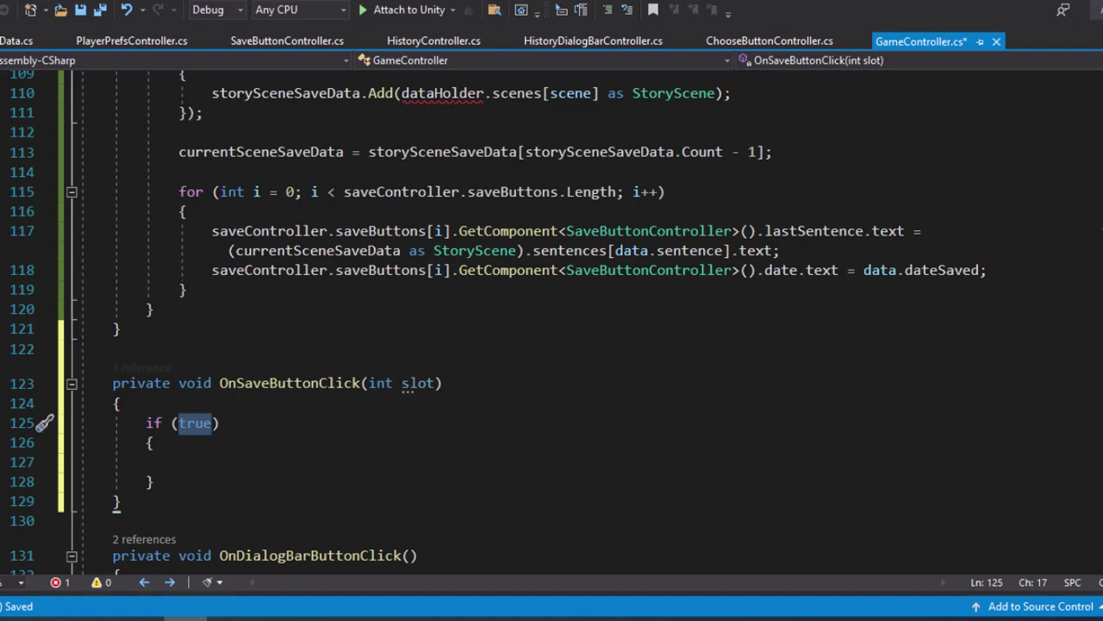
text(pla)
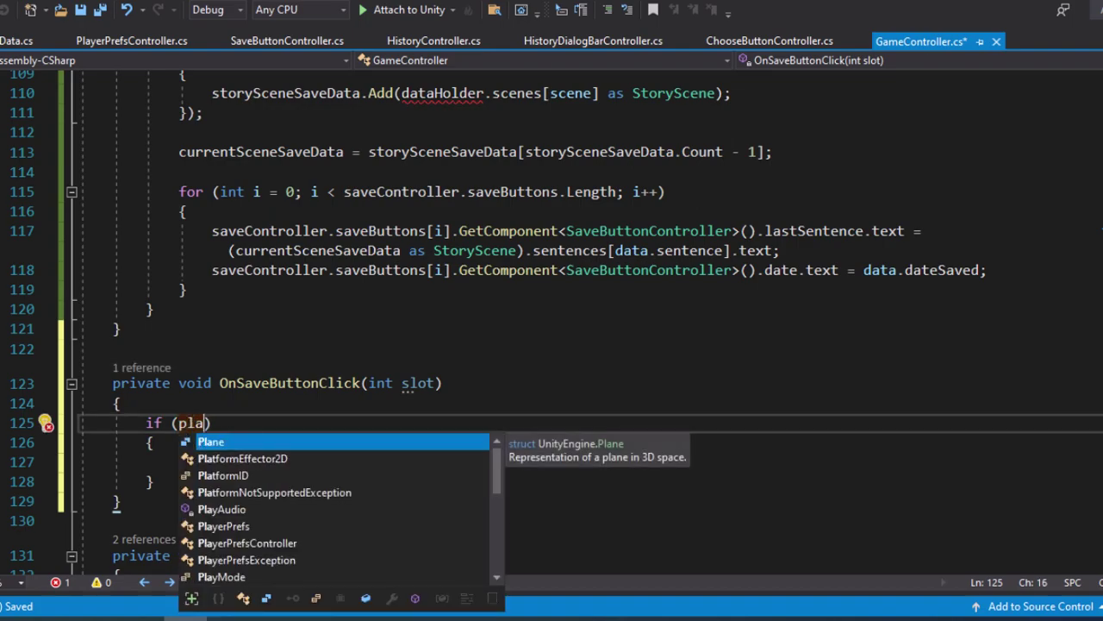
text(yerpref)
key(Down)
key(Tab)
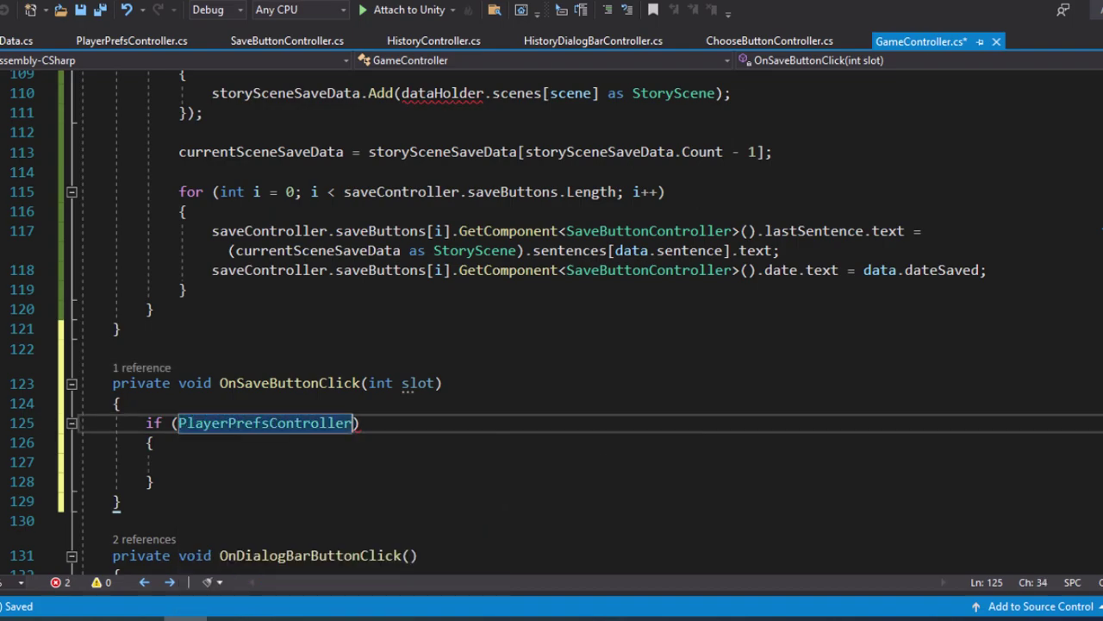
text(.in)
key(Tab)
text(.)
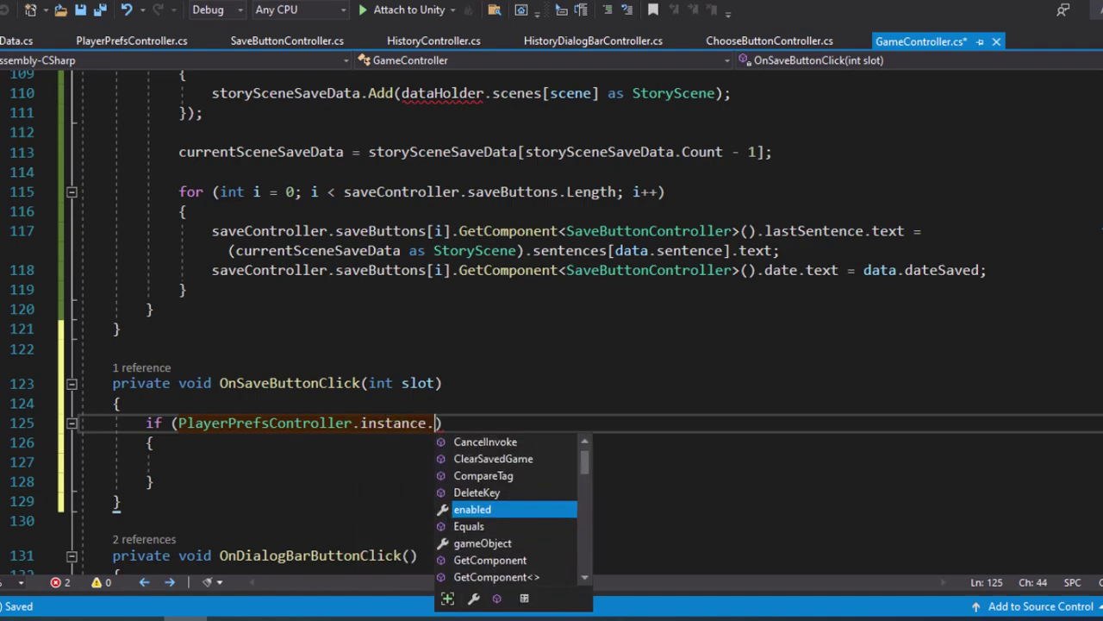
text(is)
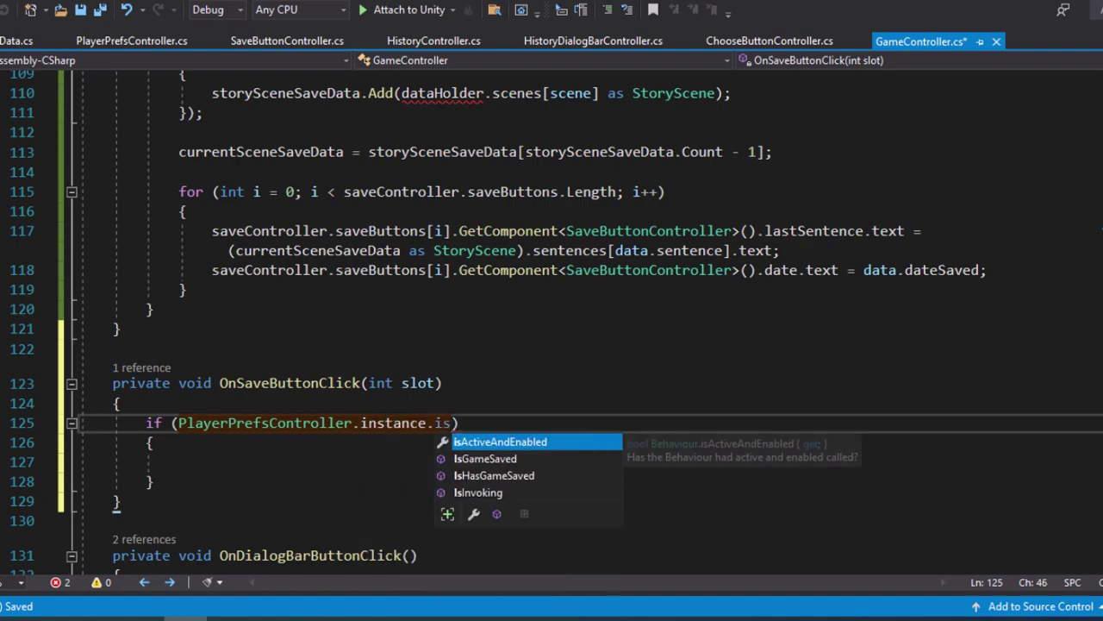
key(Down)
key(Tab)
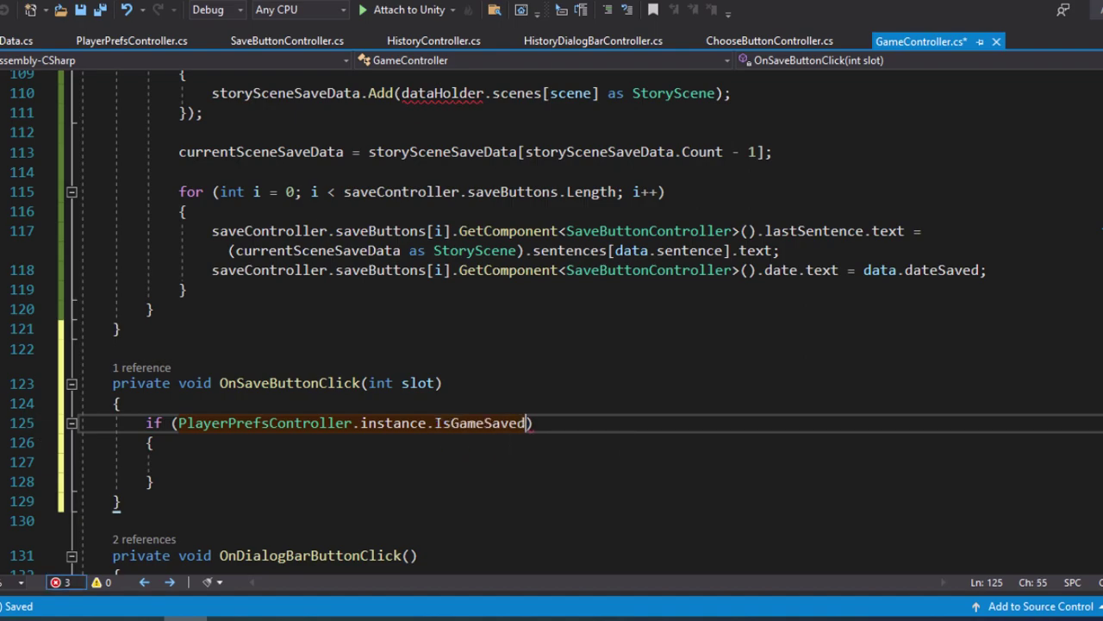
text((slot)
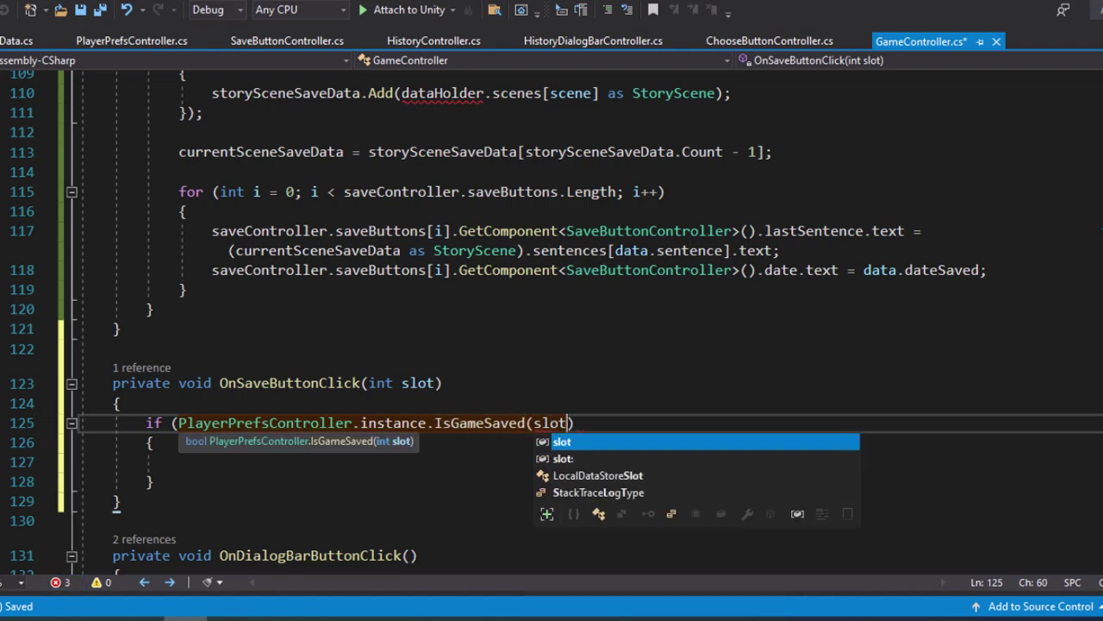
text())
- Inside the if, call saveController.confirmSavePanel.SetActive(true)
key(Down)
key(Down)
text(save)
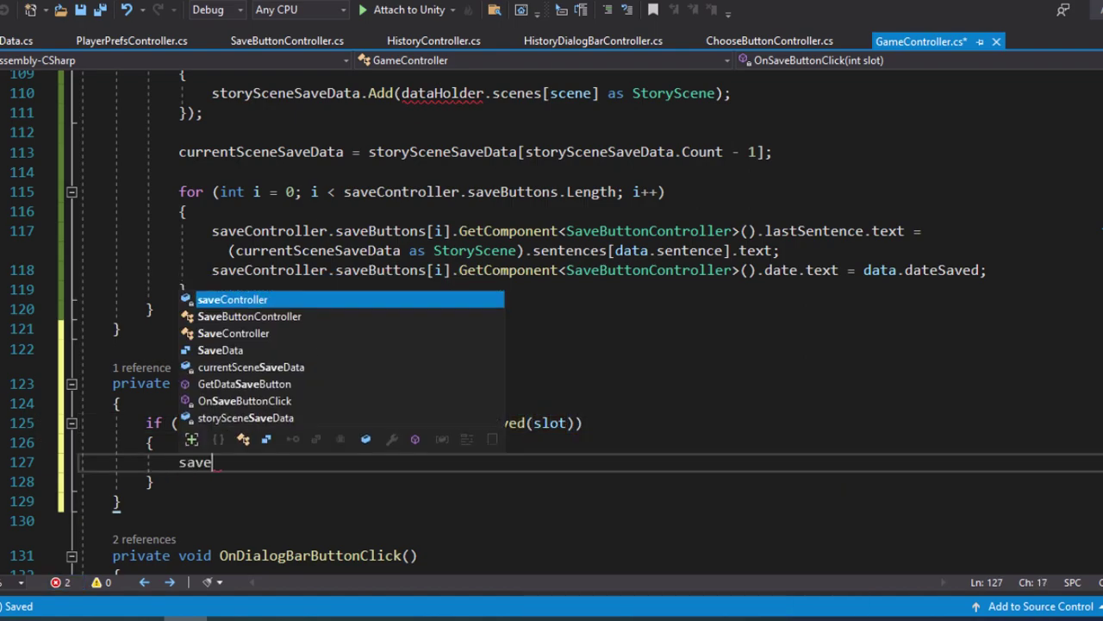
key(Tab)
text(.)
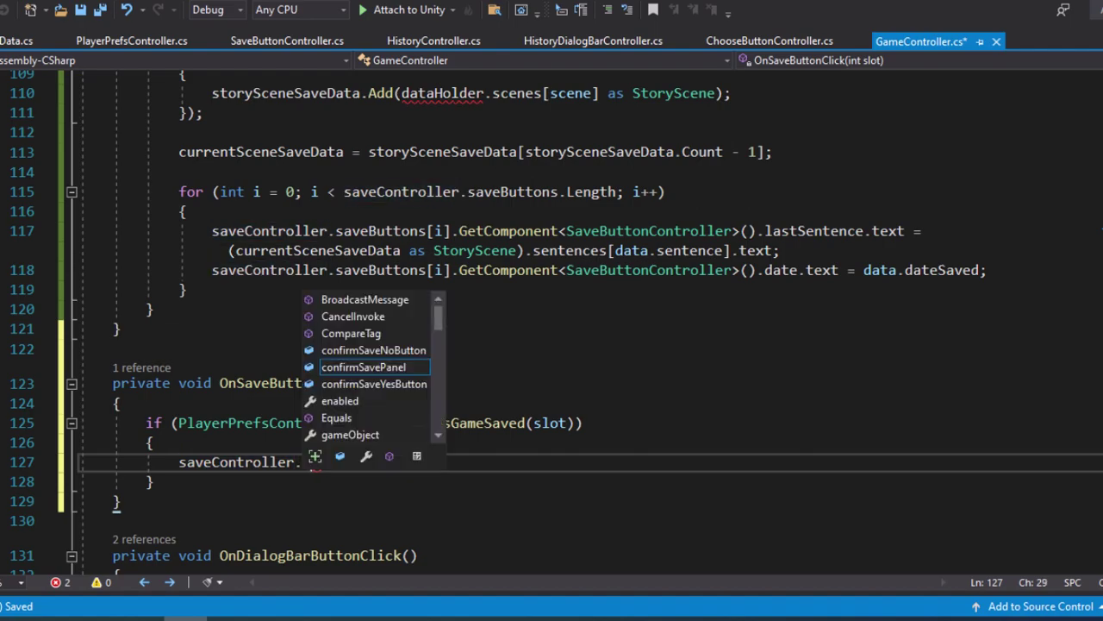
text(conf)
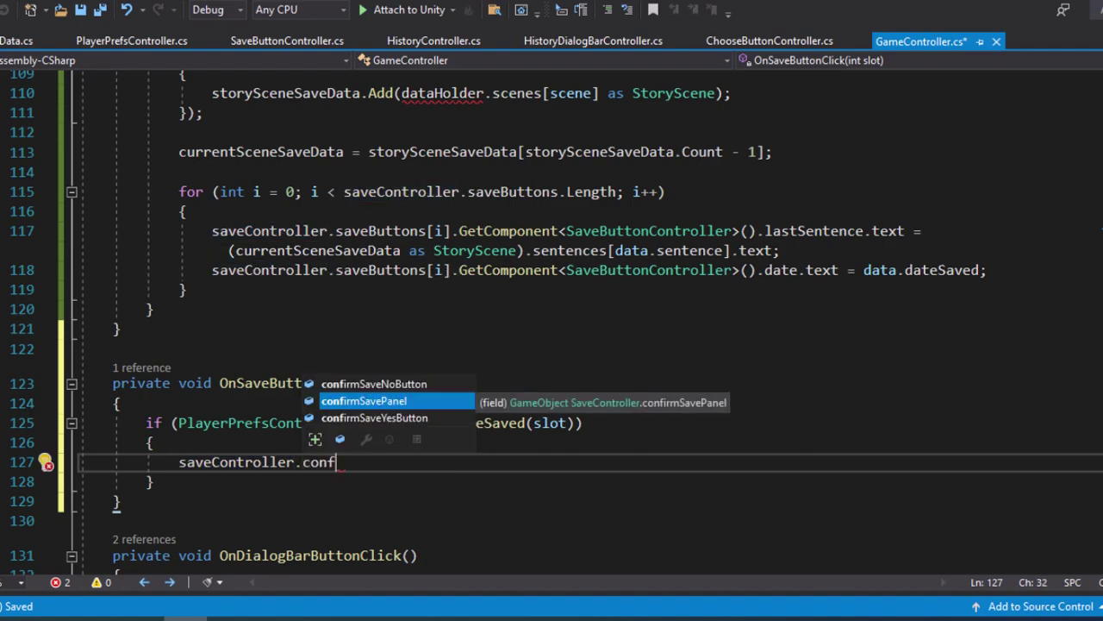
key(Tab)
text(.set)
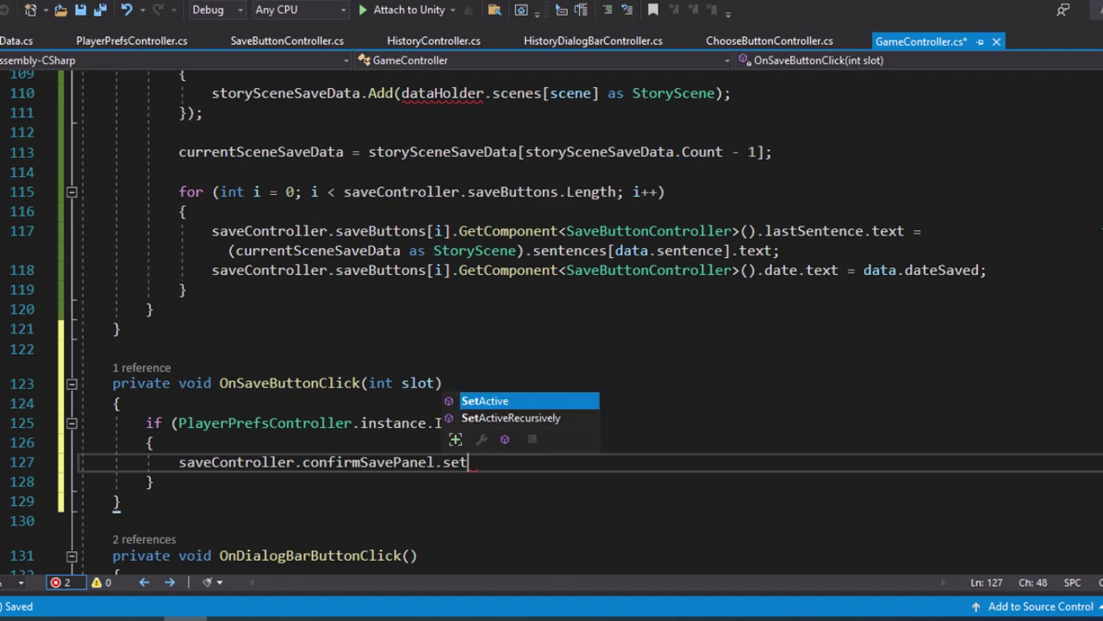
key(Tab)
text((tru)
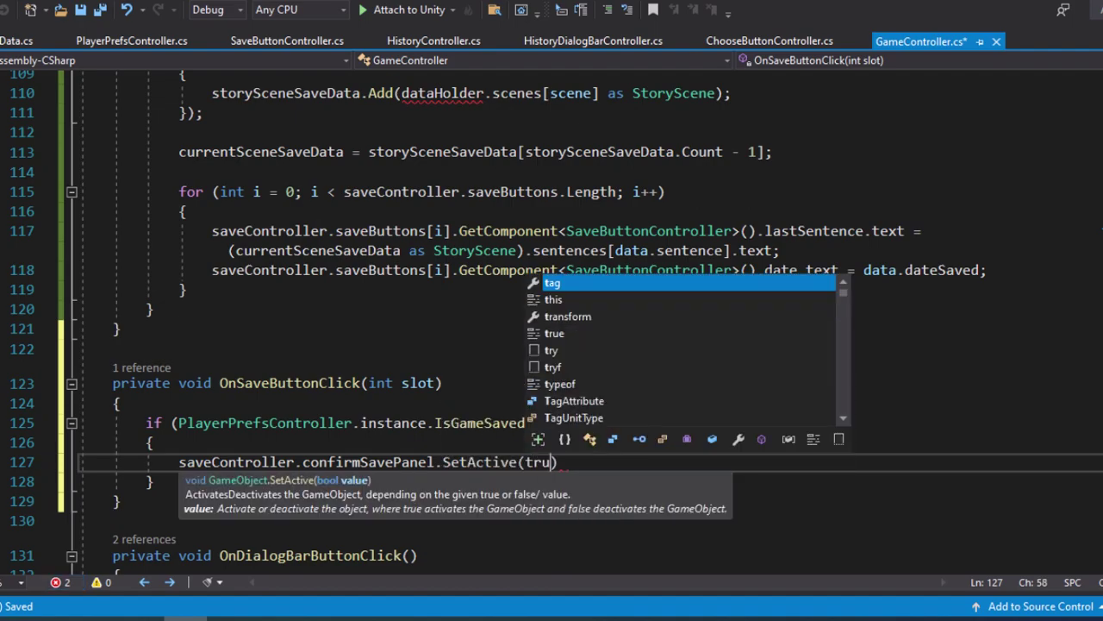
text(e);)
key(Return)
text(sa)
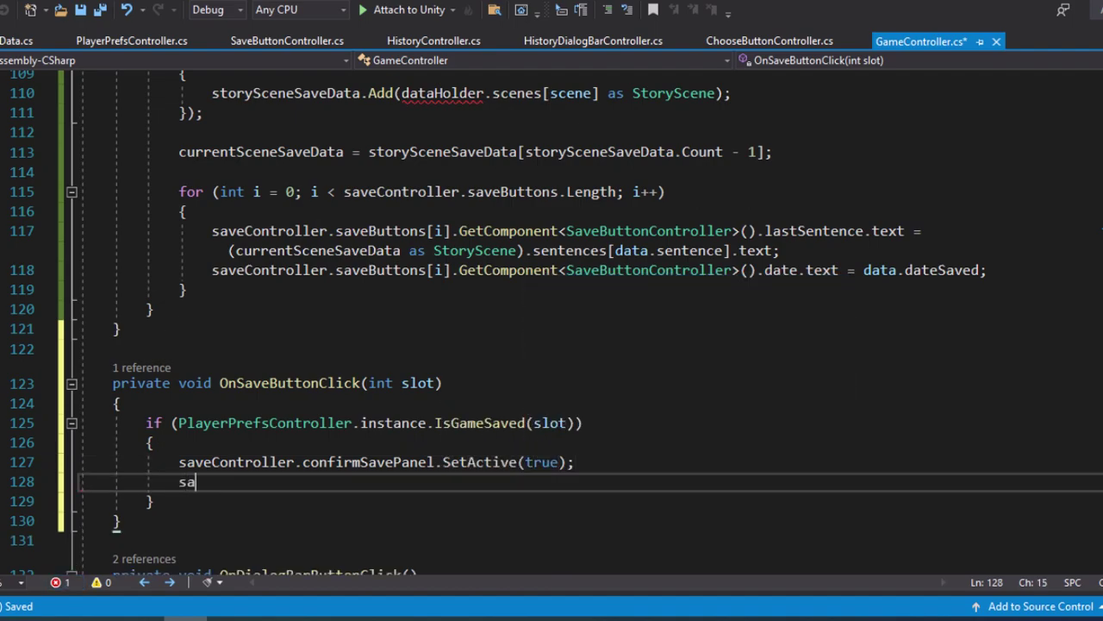
- Give saveController.confirmSaveYesButton.onClick a delegate listener calling SaveData(slot)
text(ve)
key(Tab)
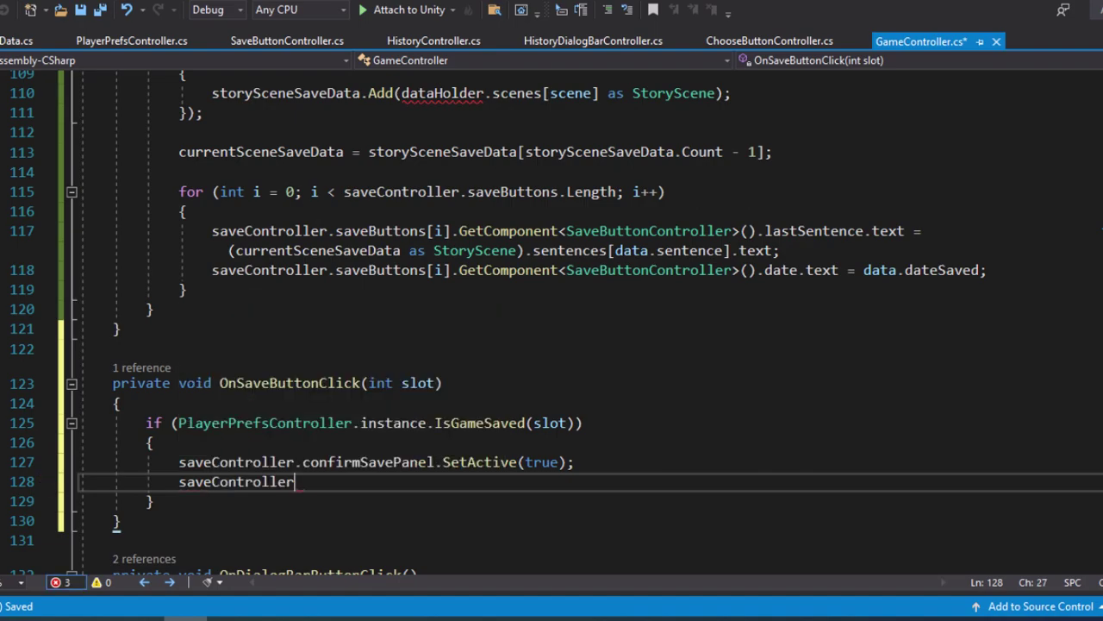
text(.con)
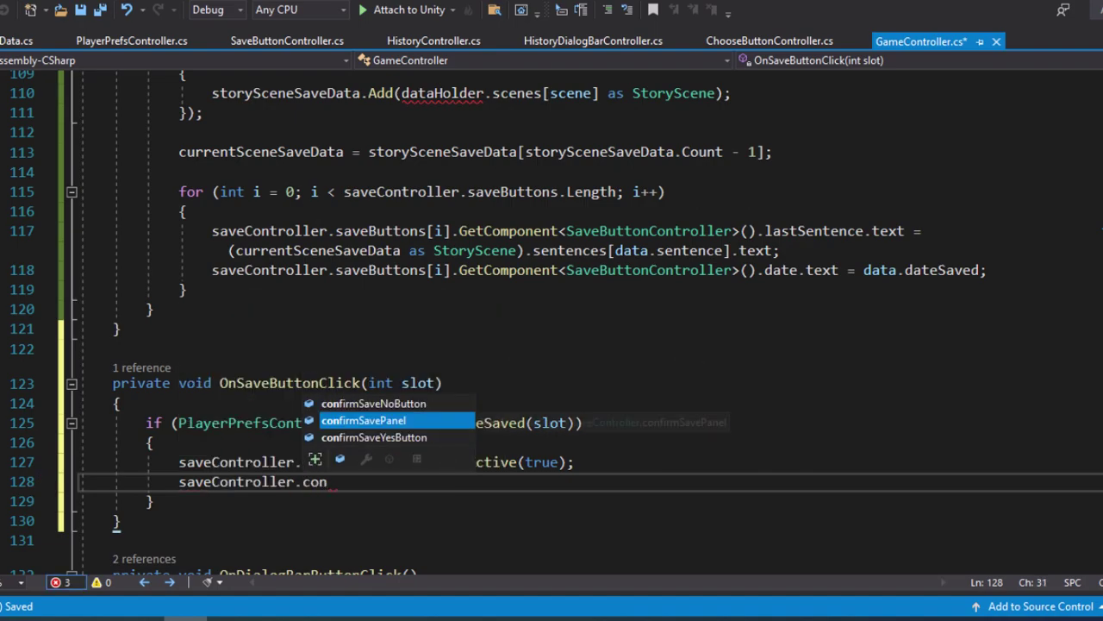
key(Down)
key(Tab)
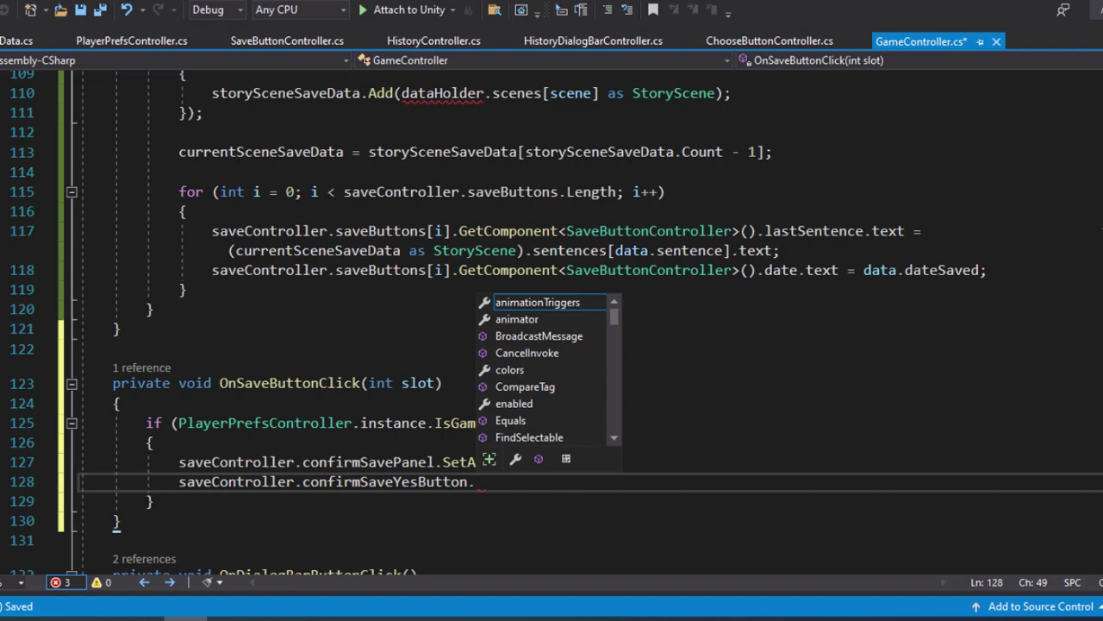
text(oncli)
key(Tab)
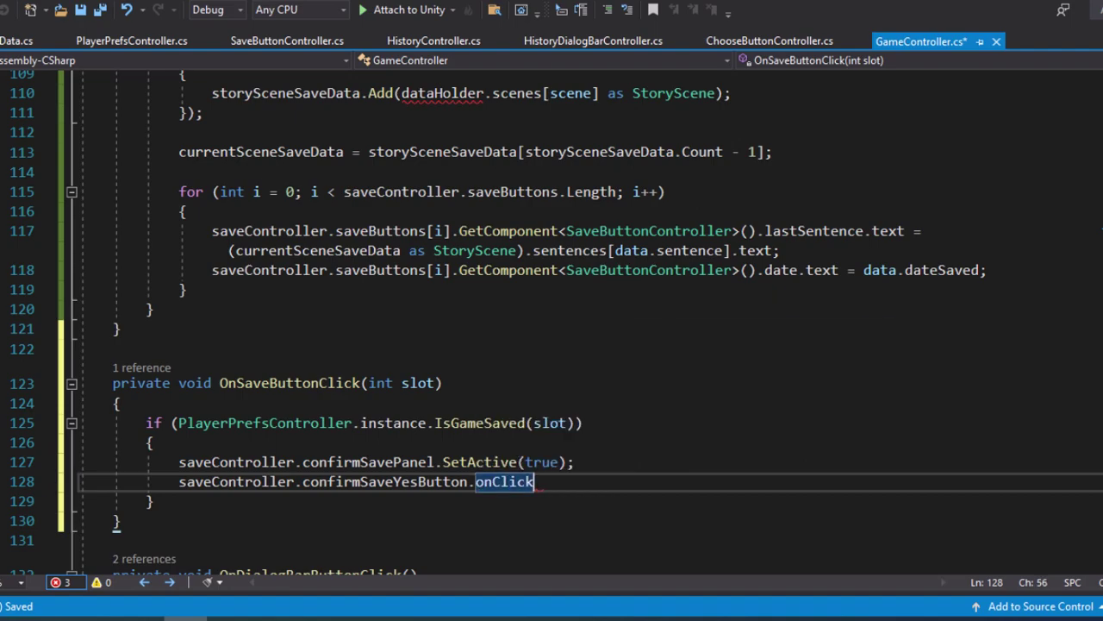
text(.ad)
key(Tab)
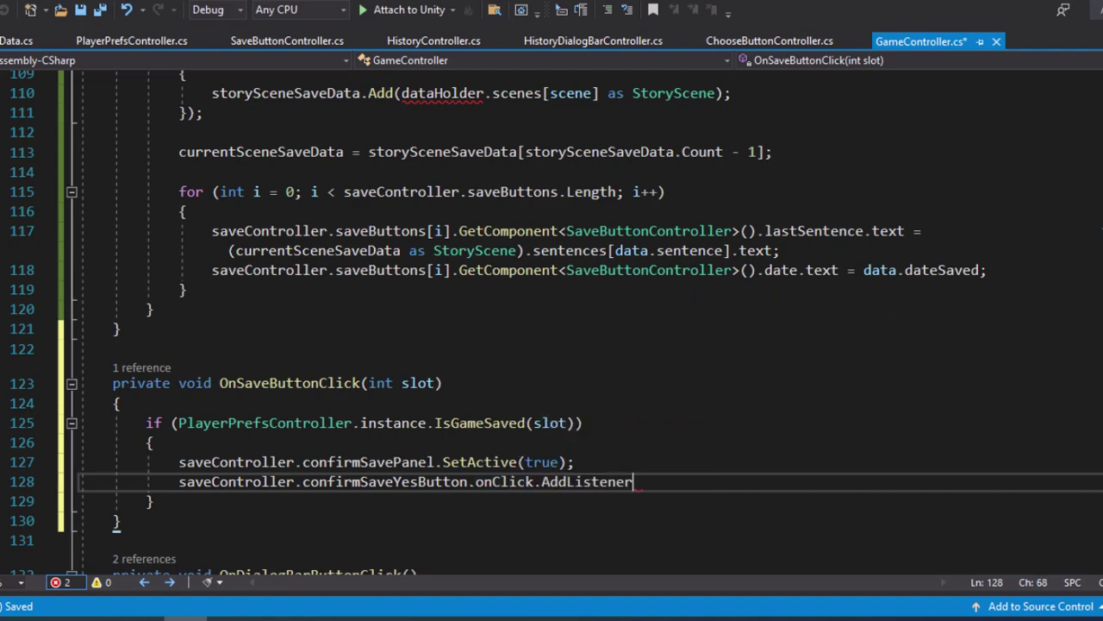
text((dele)
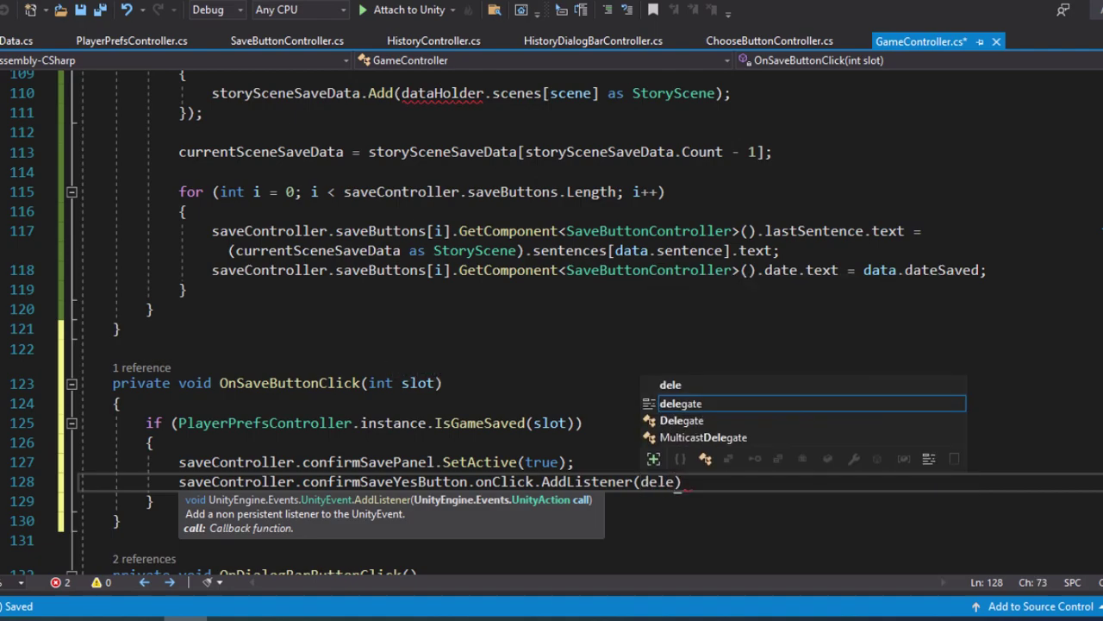
key(Tab)
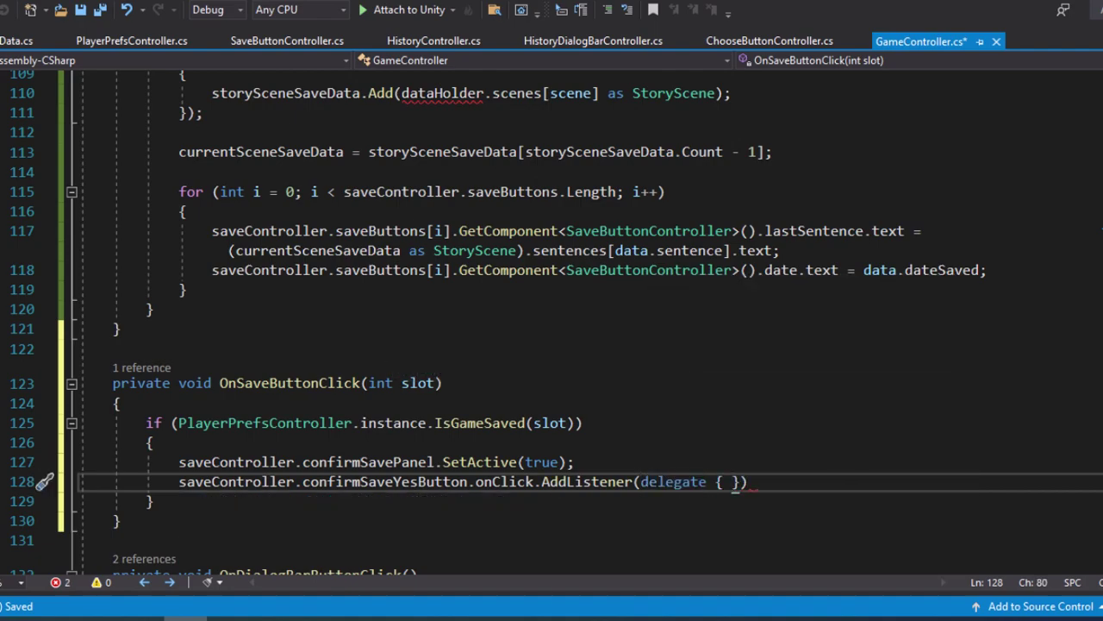
text(Sa)
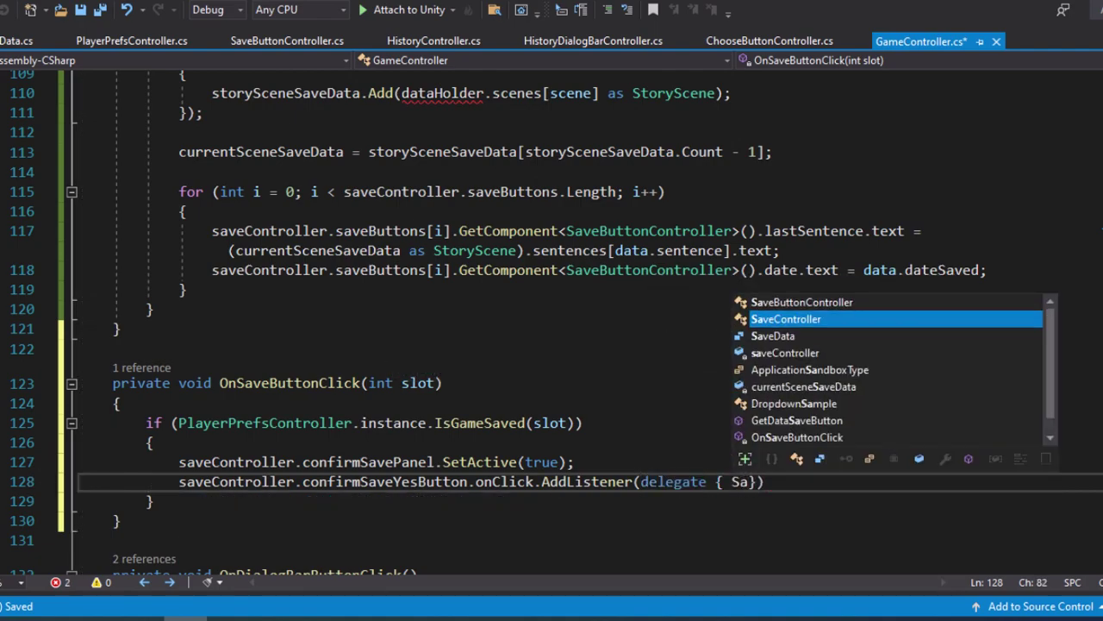
text(veData()
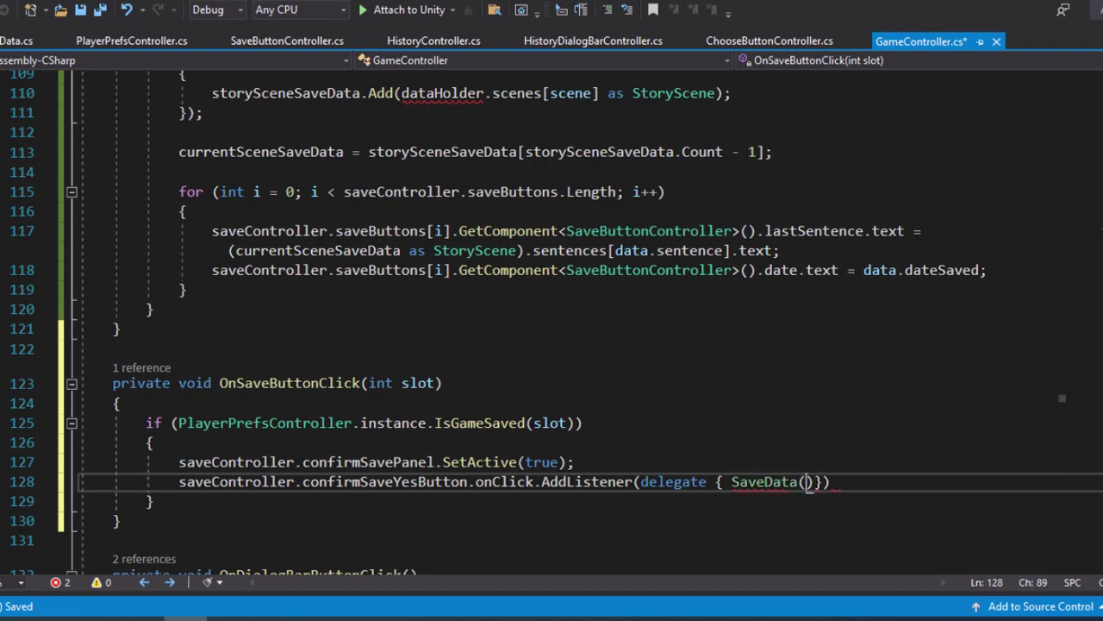
text(sl)
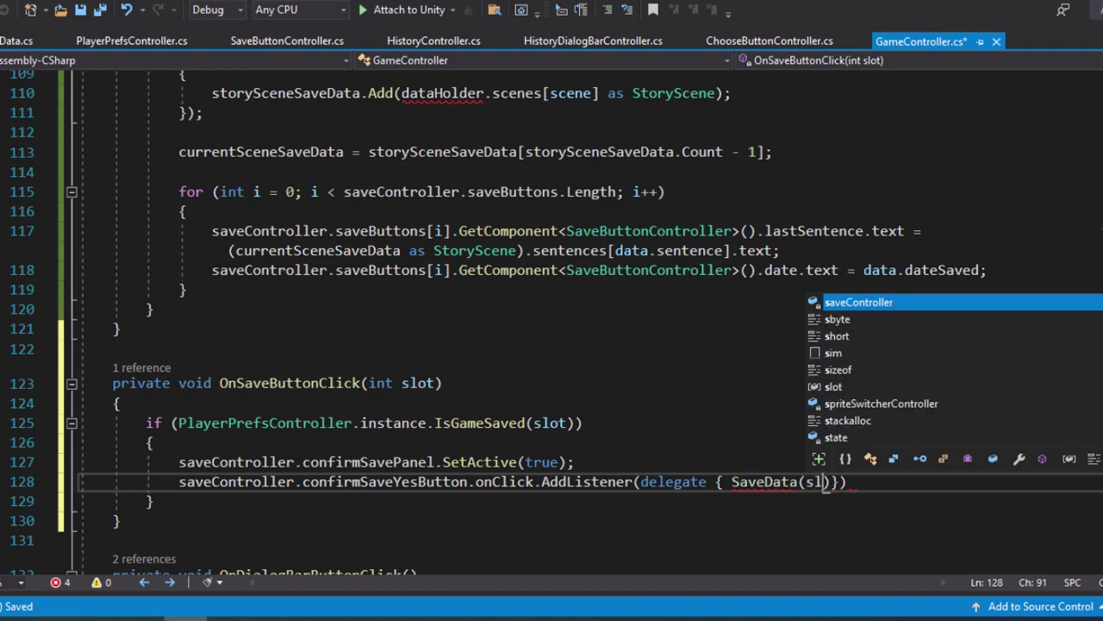
text(ot);)
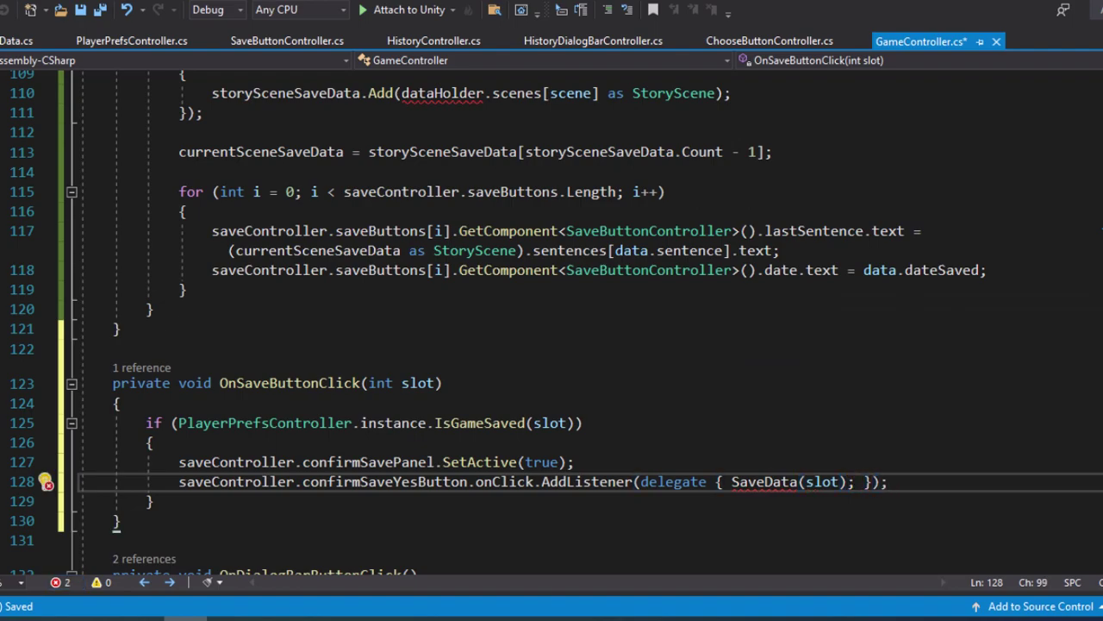
key(Return)
- Add saveController.confirmSaveNoButton.onClick.AddListener(CloseConfirmPanel) on the next line
text(ve)
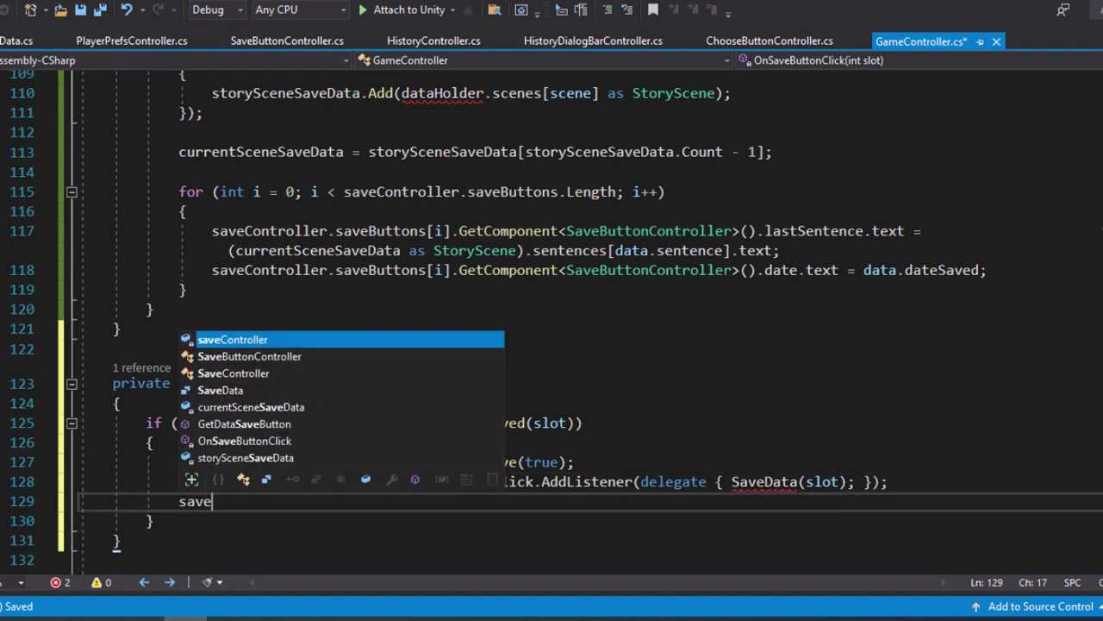
text(C.)
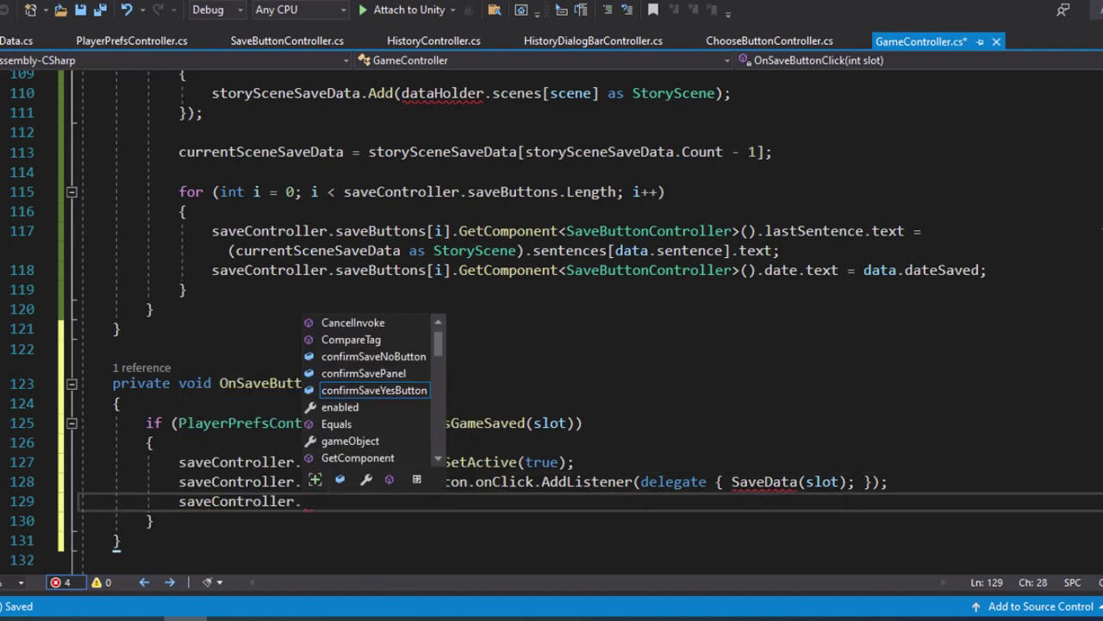
text(conf)
key(Up)
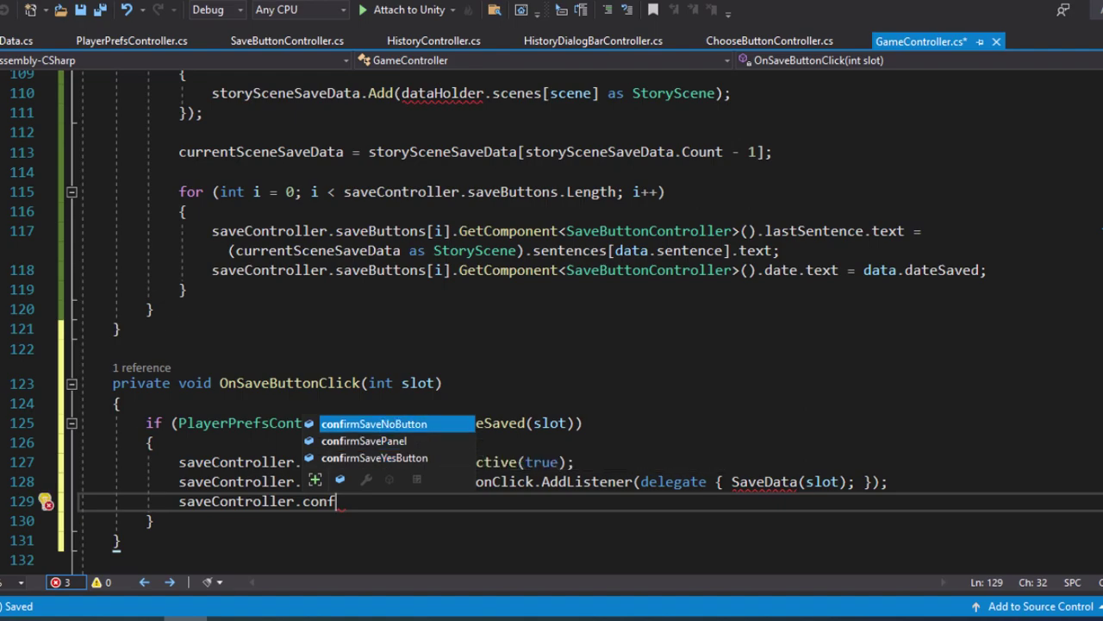
key(Tab)
text(.on)
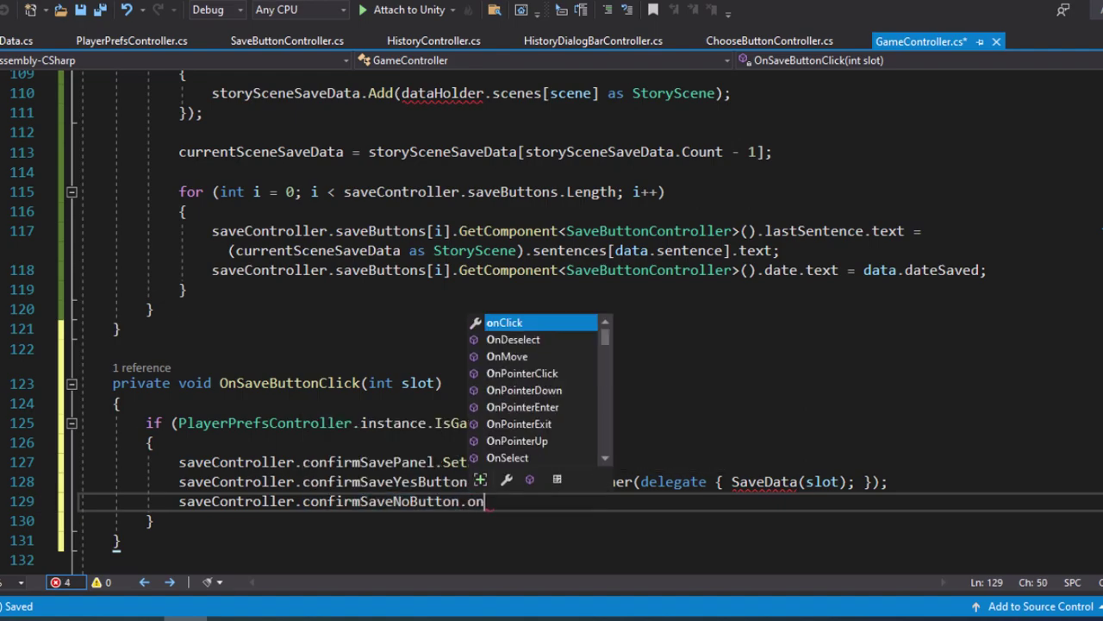
key(Tab)
text(.a)
key(Tab)
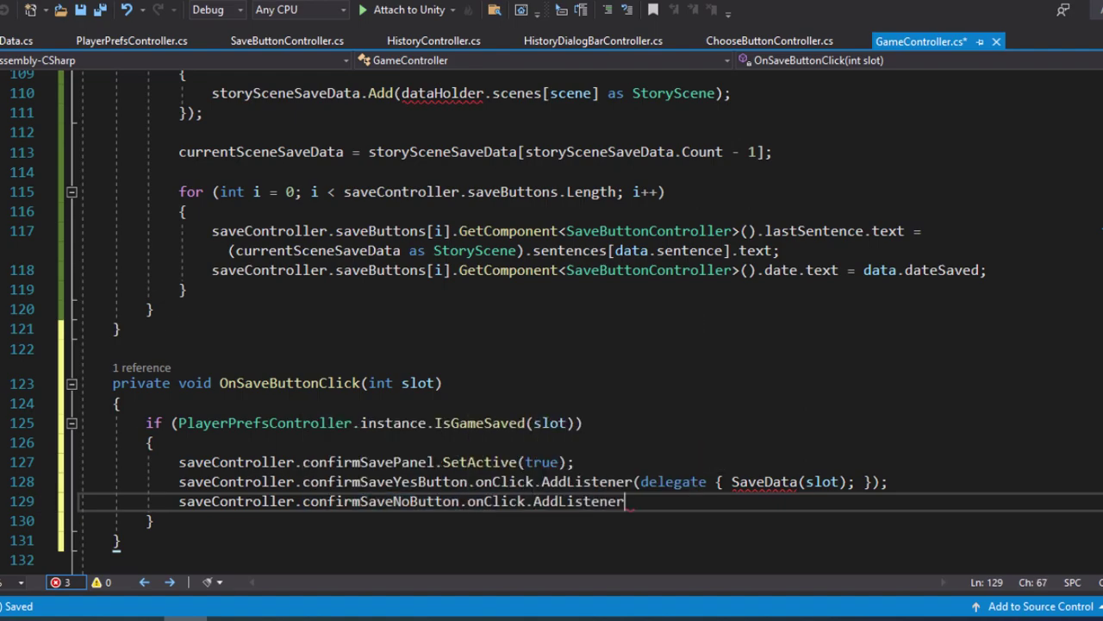
text((c)
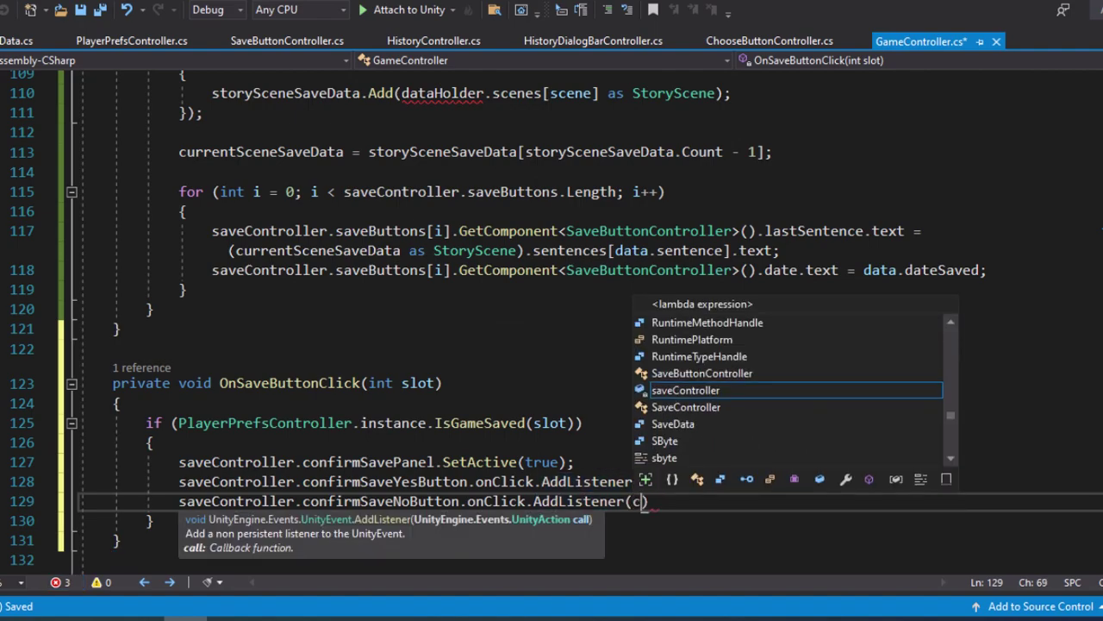
text(lose)
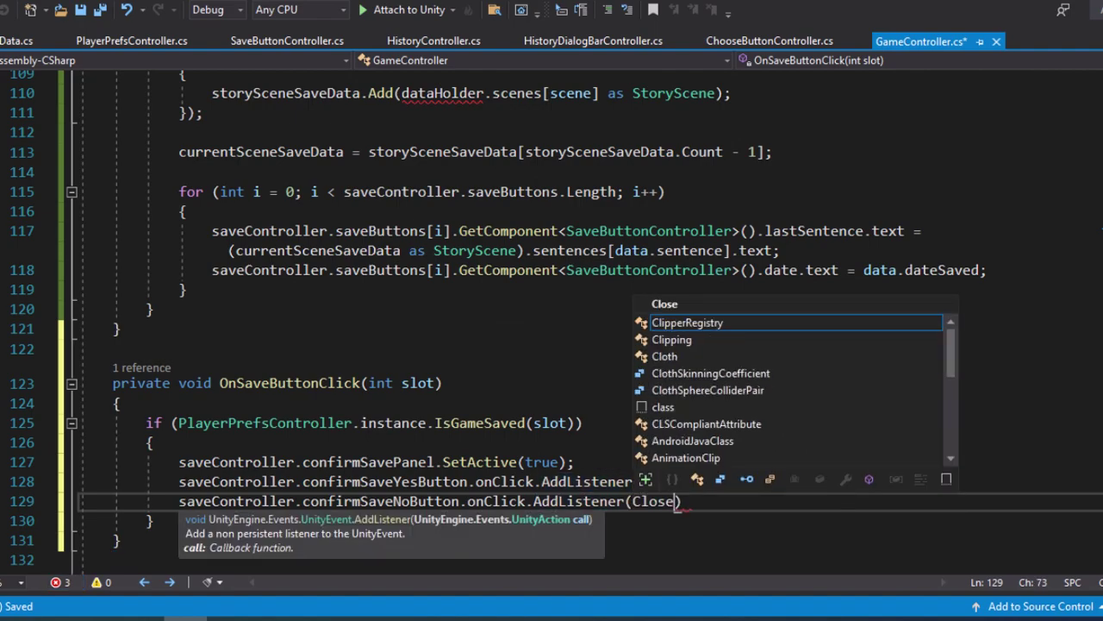
text(ConfirmP)
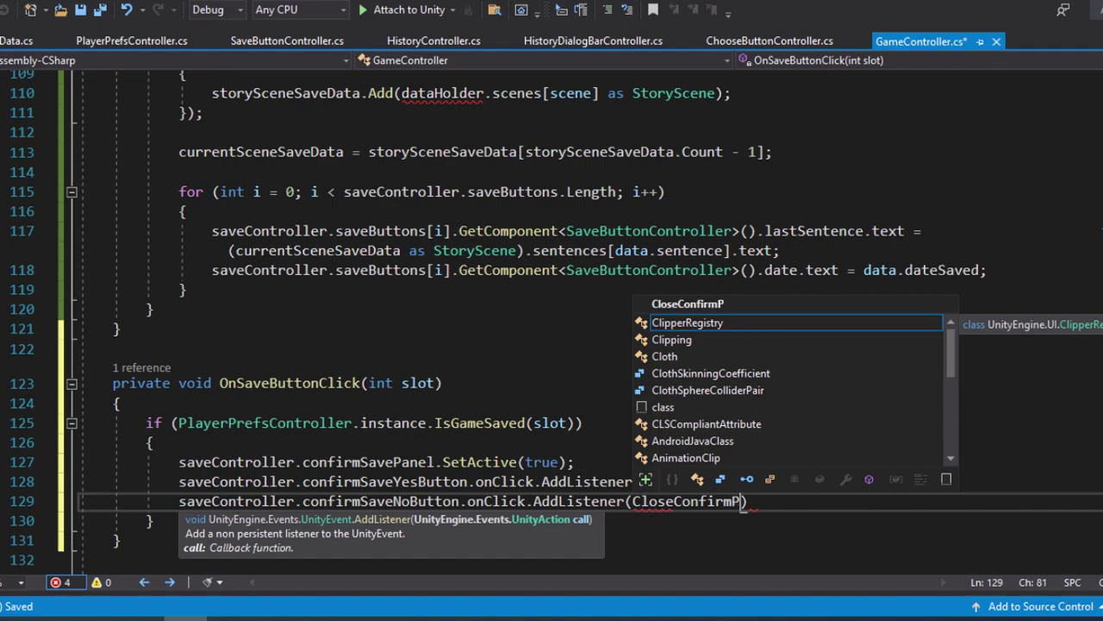
text())
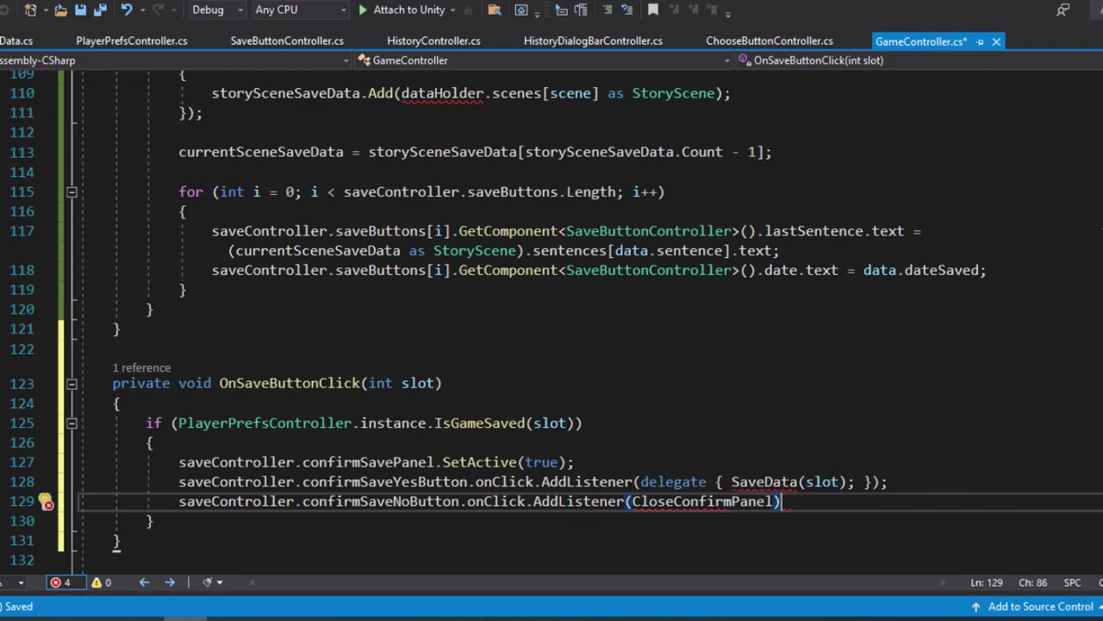
click(155, 520)
- Add an else branch after the if block that calls SaveData(slot)
key(Return)
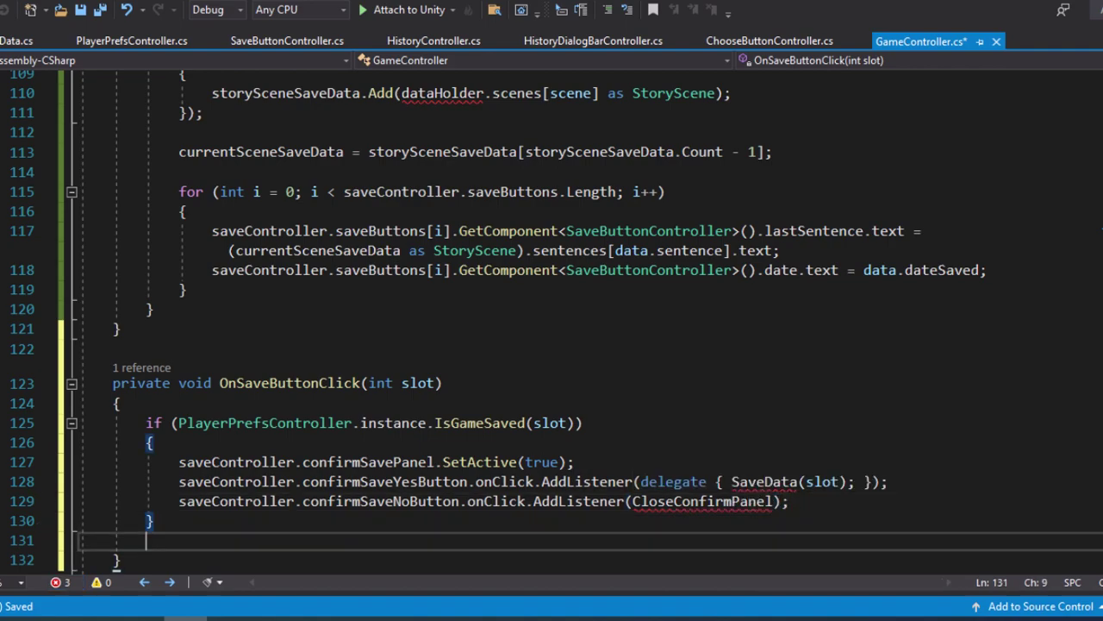
text(else)
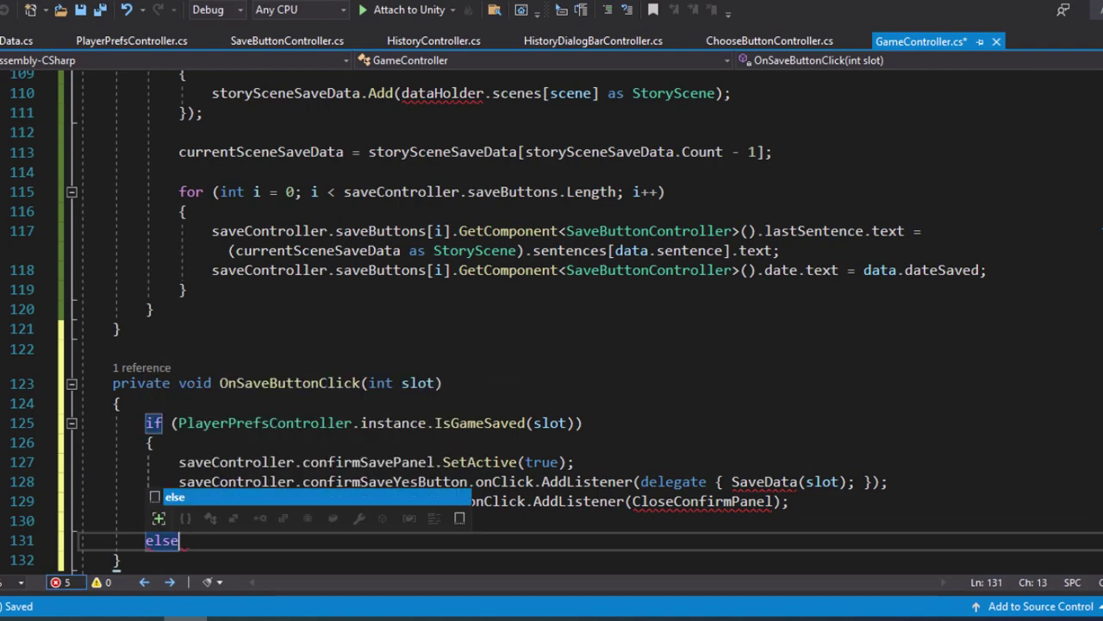
key(Tab)
key(Return)
text({)
key(Return)
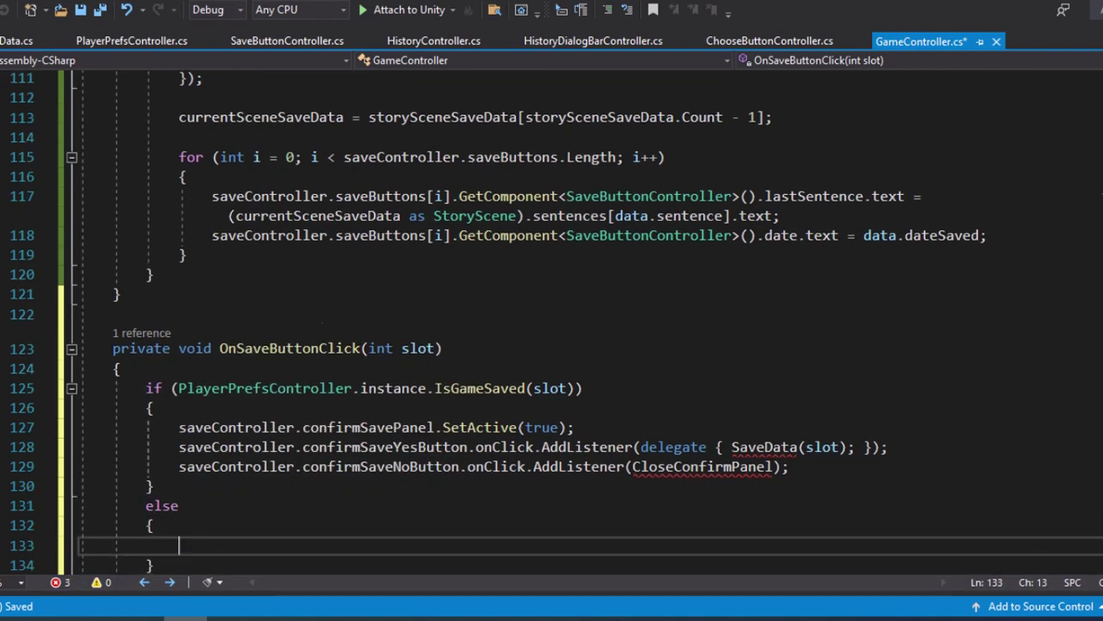
text(SaveData()
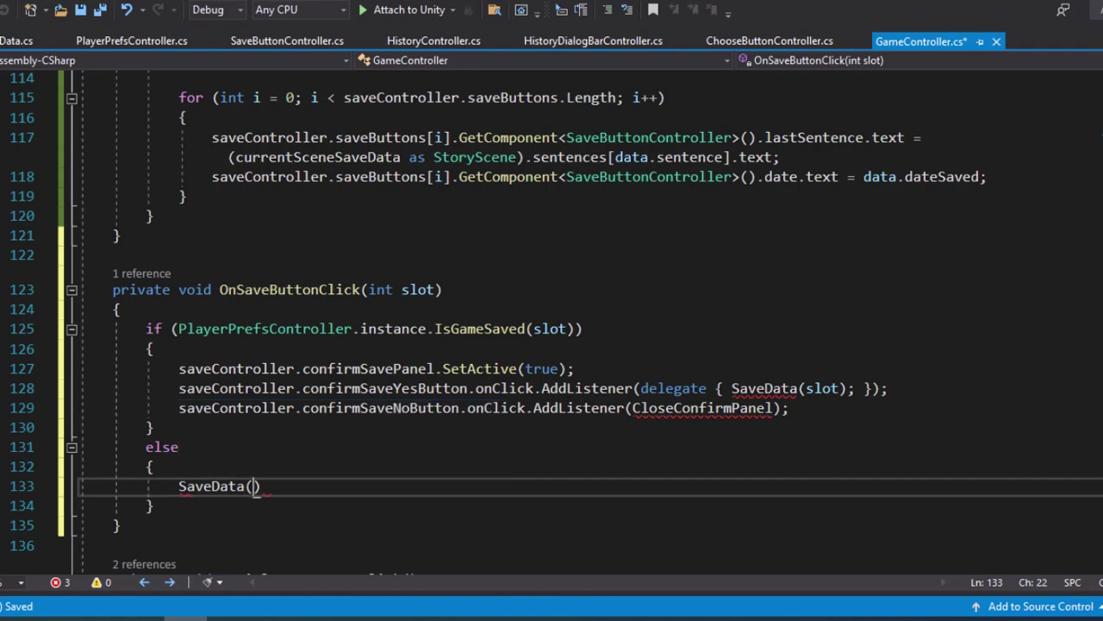
text(slot))
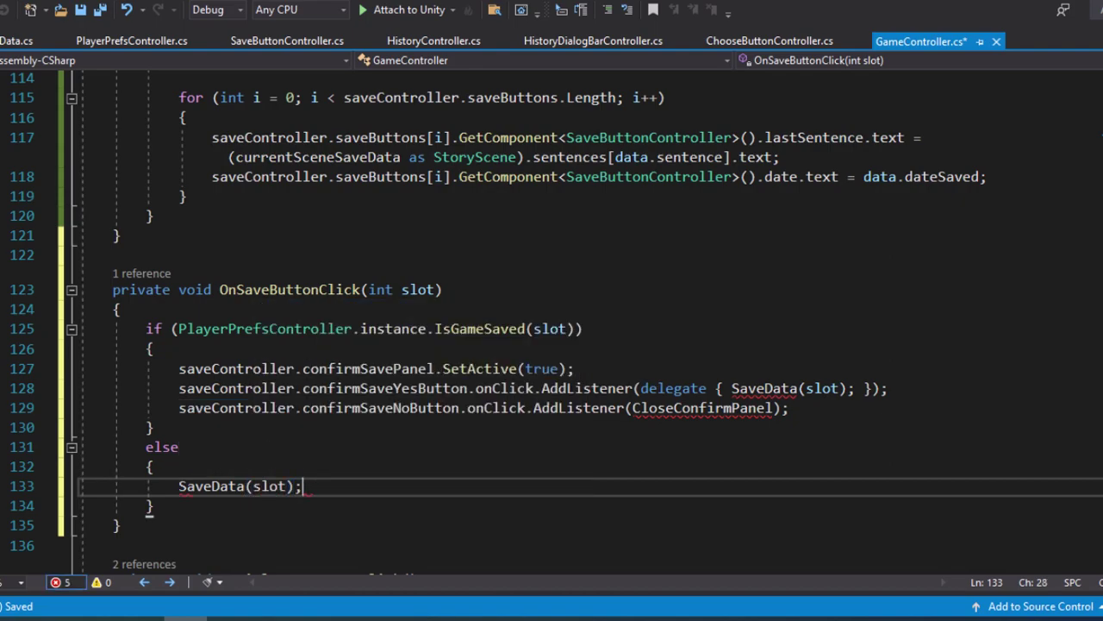
- Declare a new private void CloseConfirmSavePanel() method below OnSaveButtonClick
key(Down)
key(Down)
key(Down)
key(Return)
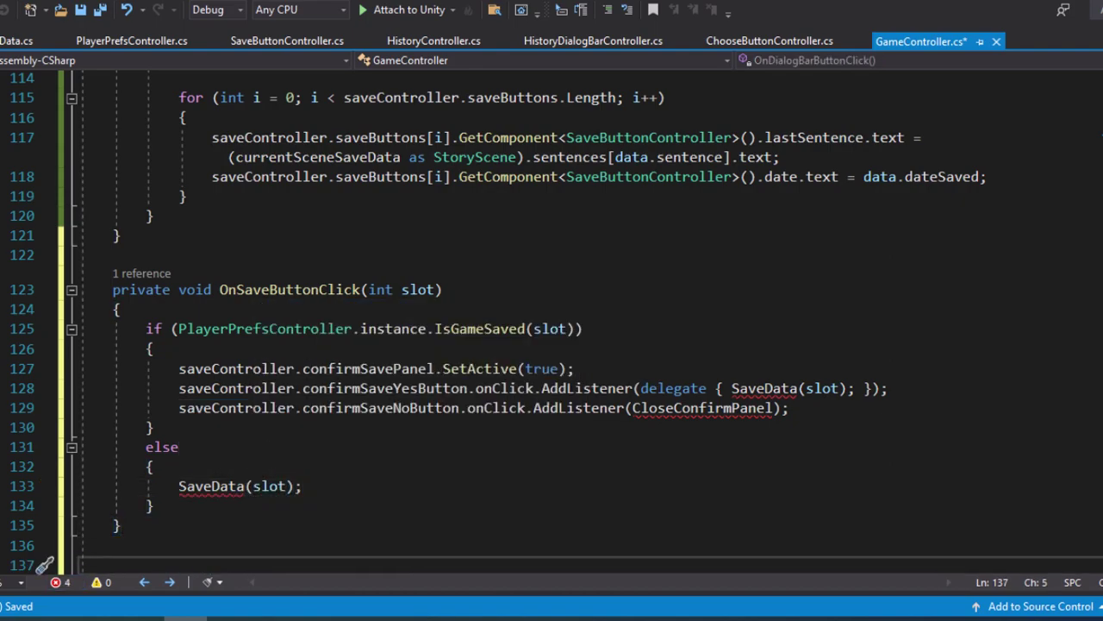
scroll(551, 323, down, 2)
text(priv)
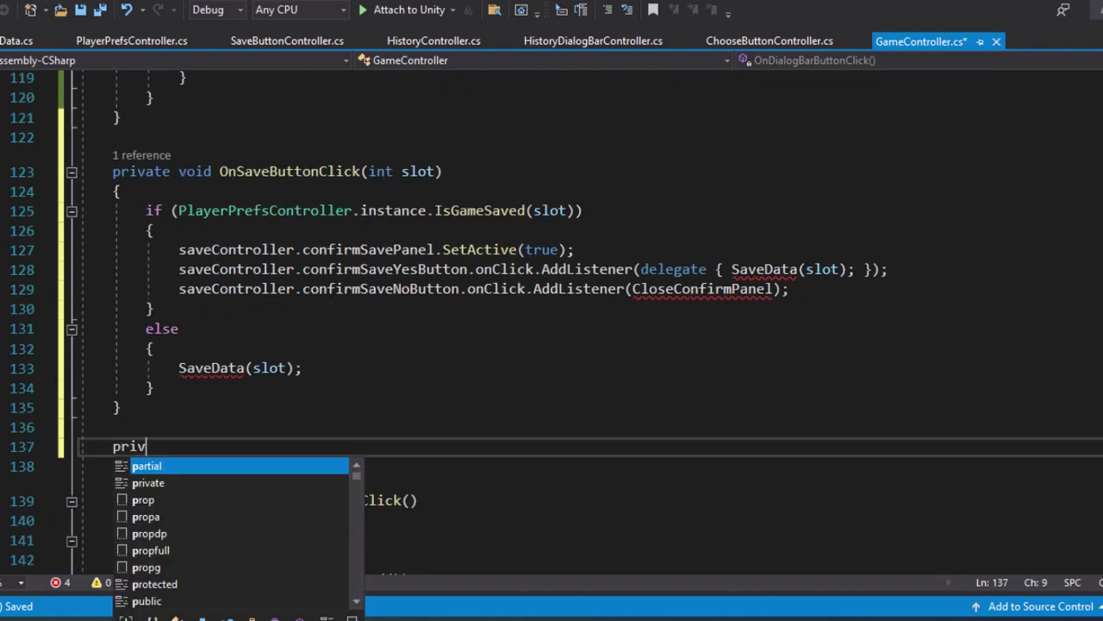
text(ate voi)
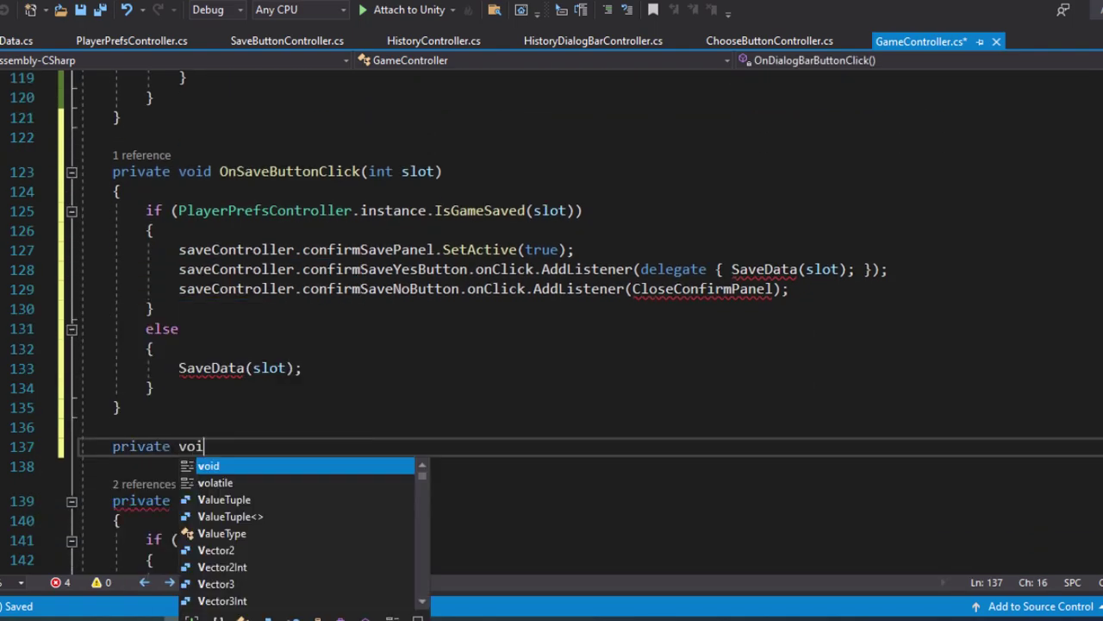
text(d Clos)
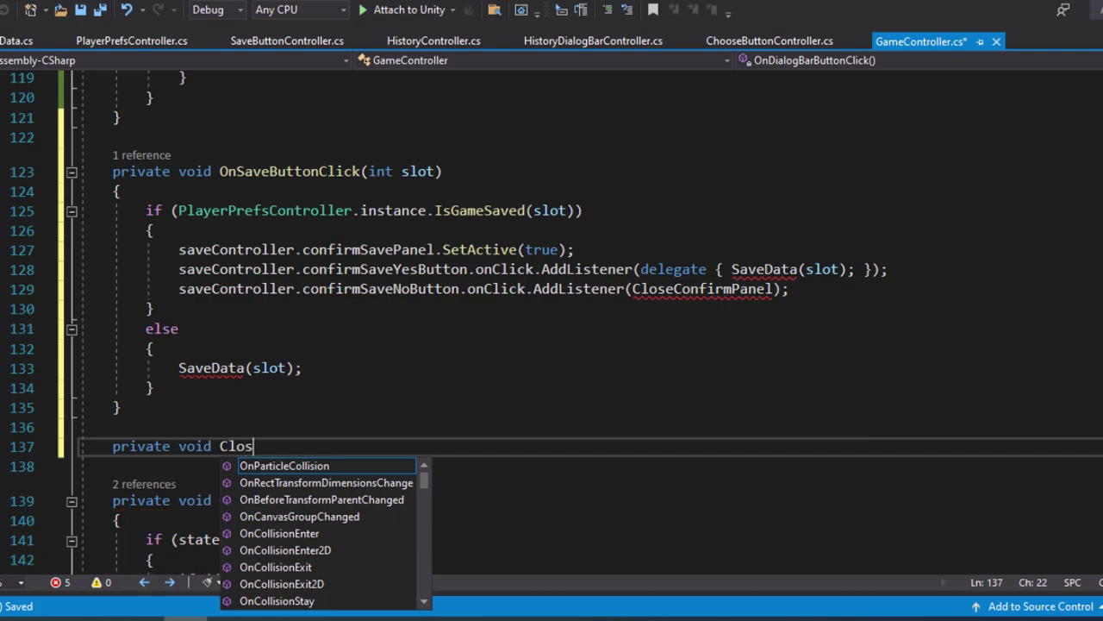
text(eConfirm)
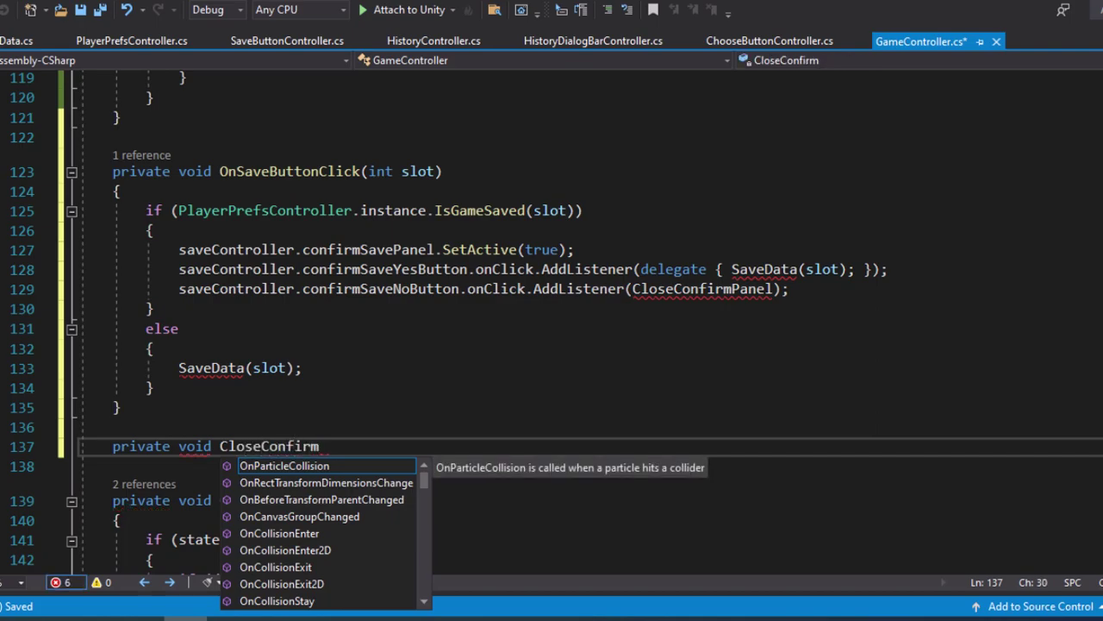
text(SavePanel)
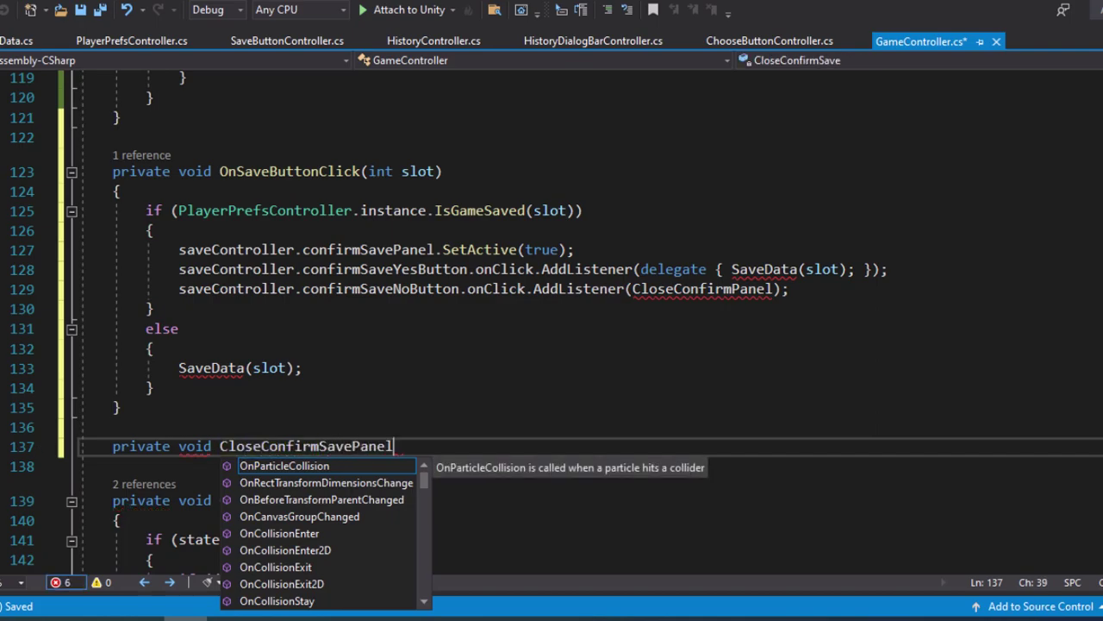
text(())
key(Return)
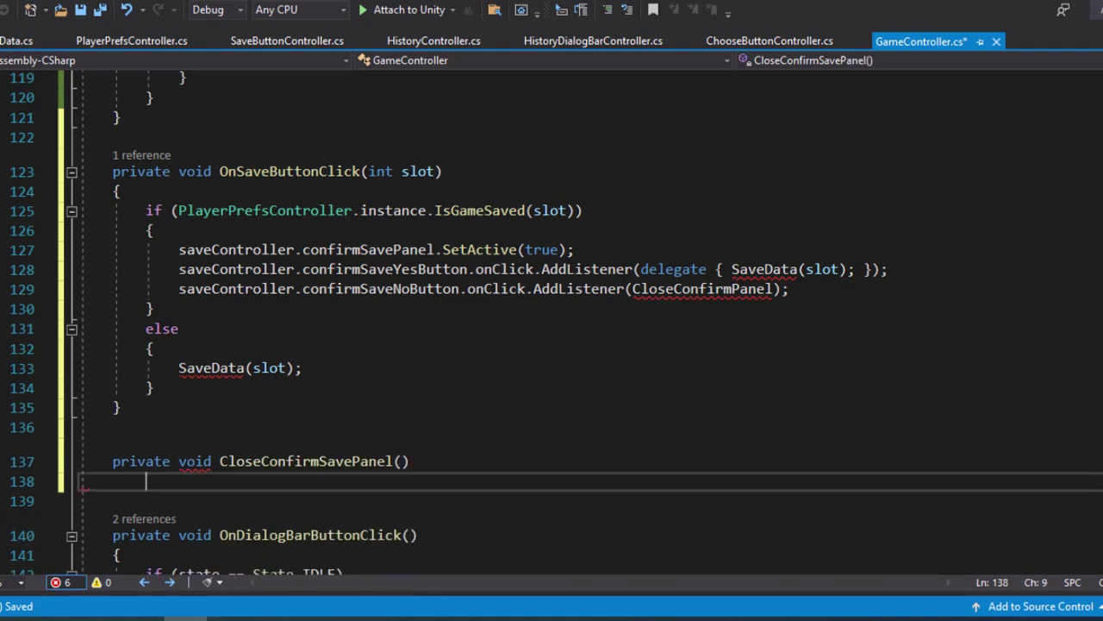
text({)
key(Return)
- Make CloseConfirmSavePanel call saveController.confirmSavePanel.SetActive(false)
scroll(552, 323, down, 2)
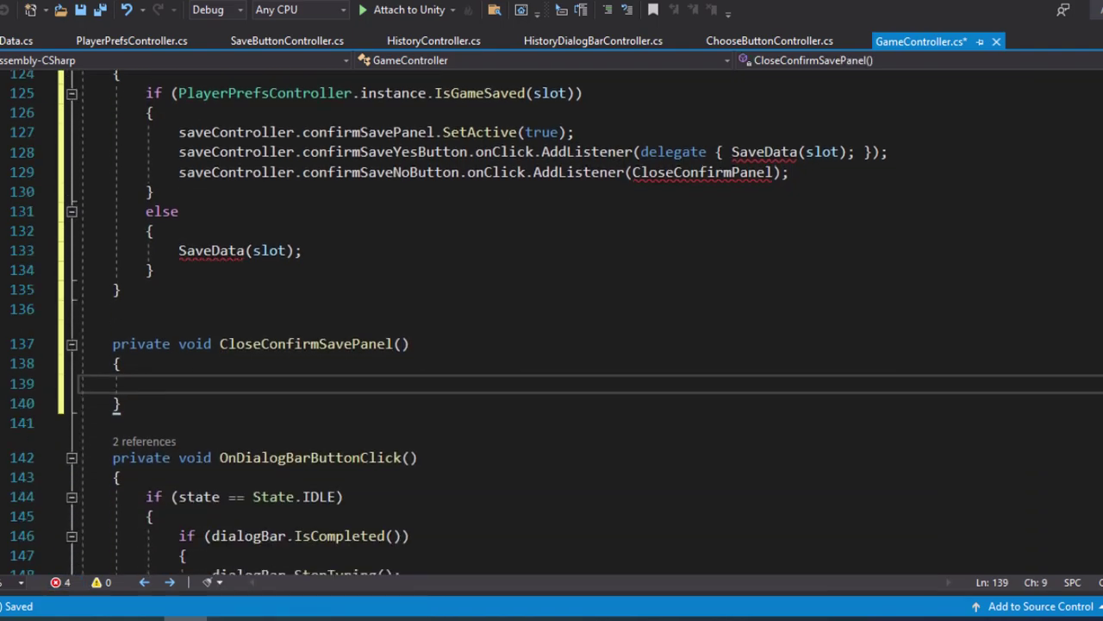
text(saveC)
key(Tab)
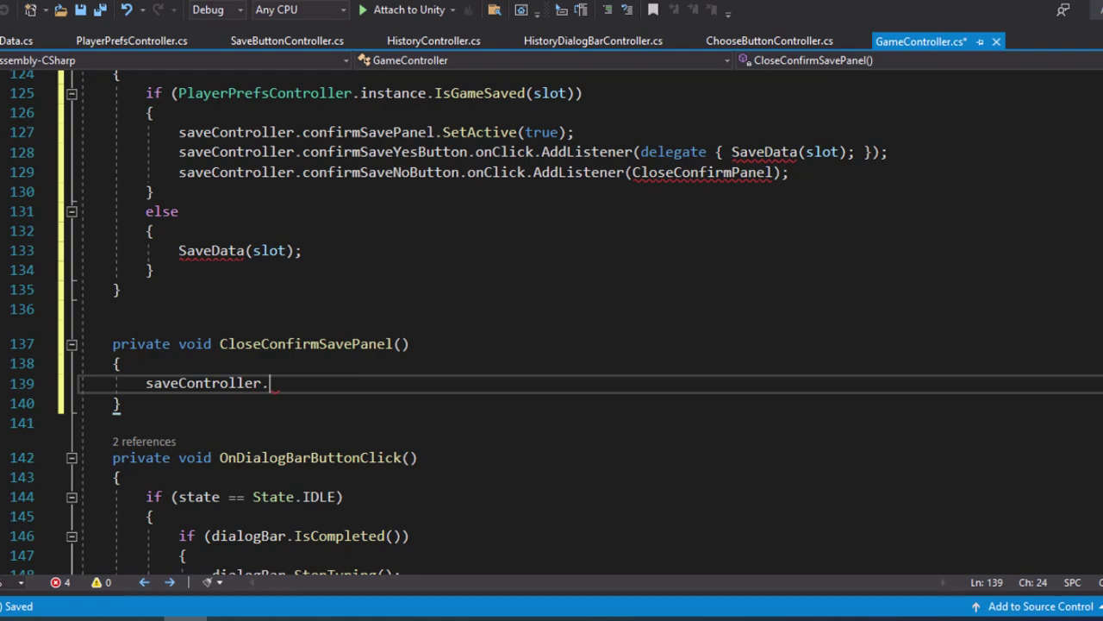
text(conf)
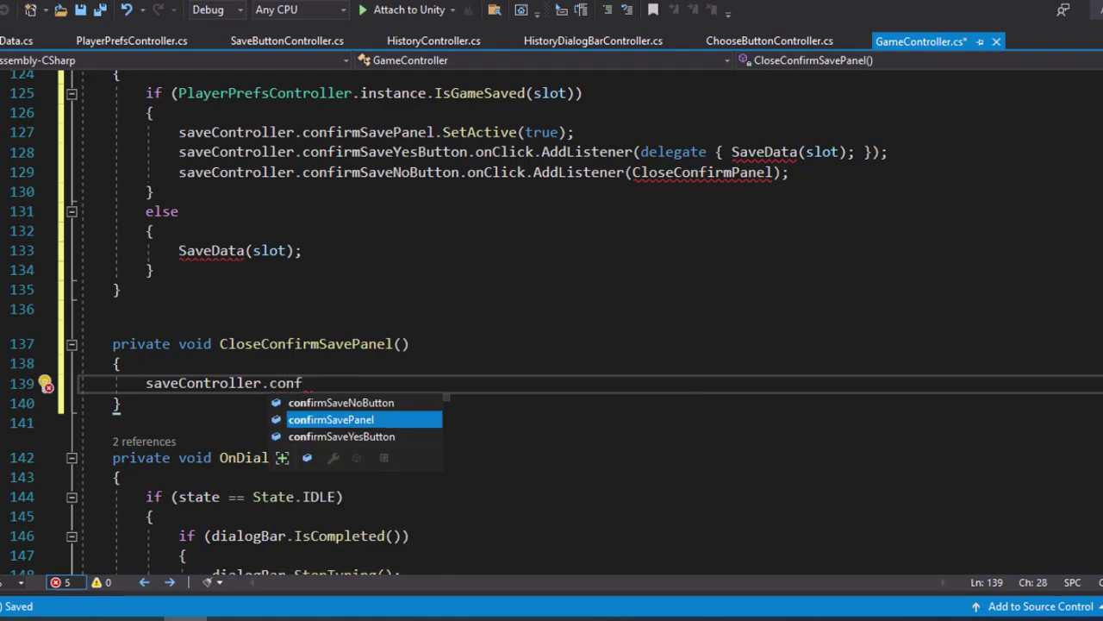
key(Tab)
text(.set)
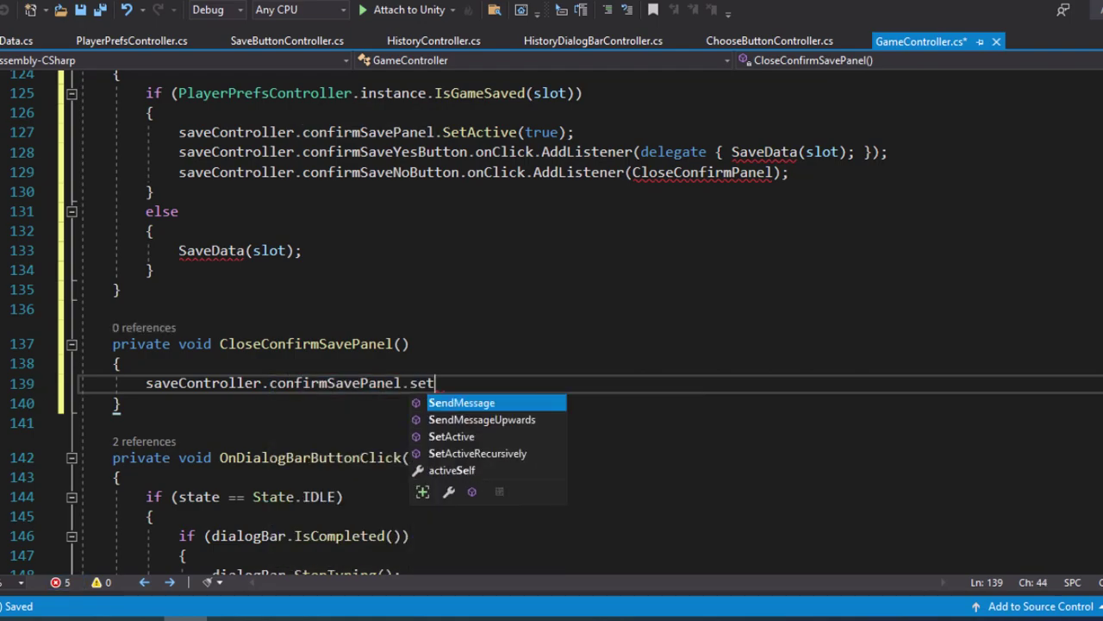
text(A)
key(Tab)
text((fa)
key(Tab)
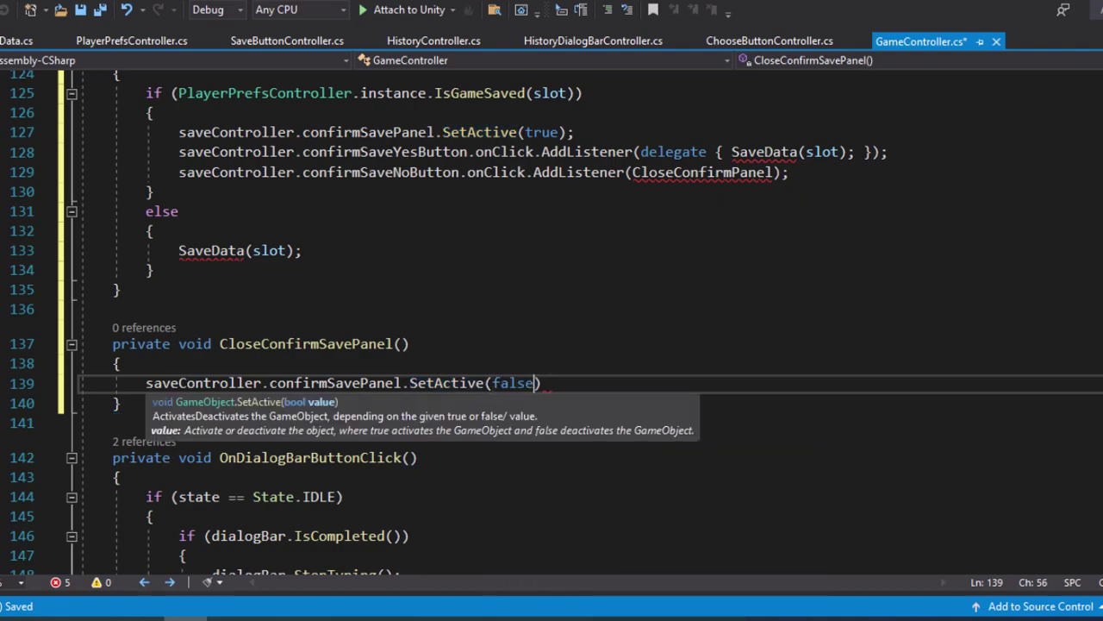
text();)
key(Down)
key(Down)
key(Return)
key(Return)
- Declare a private void SaveData(int slot) method with braces below CloseConfirmSavePanel
key(Up)
text(p)
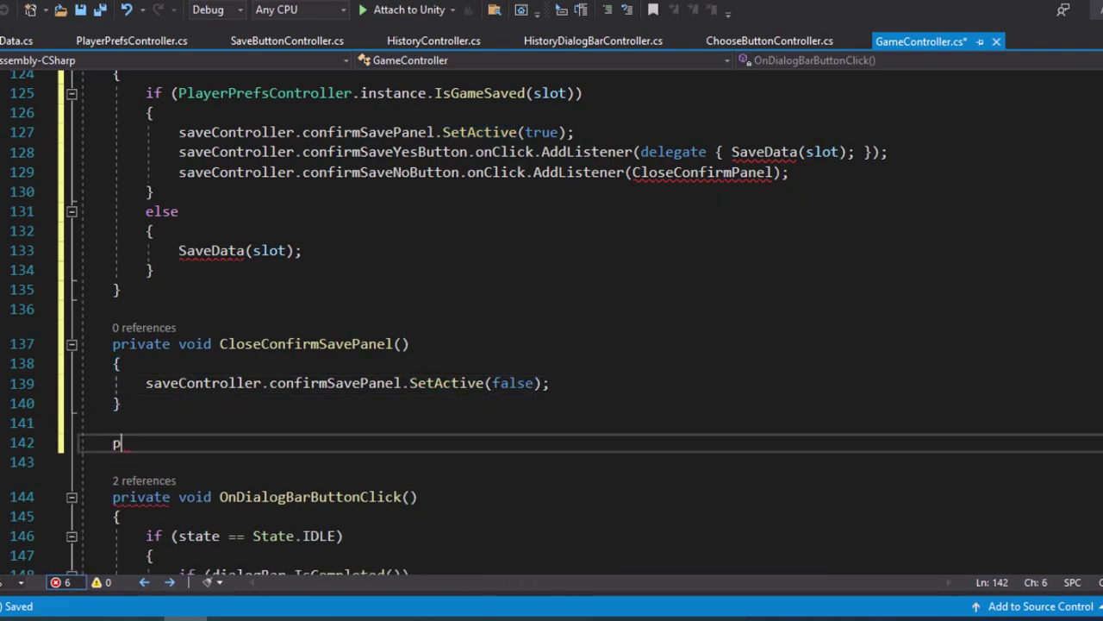
text(riva)
key(Tab)
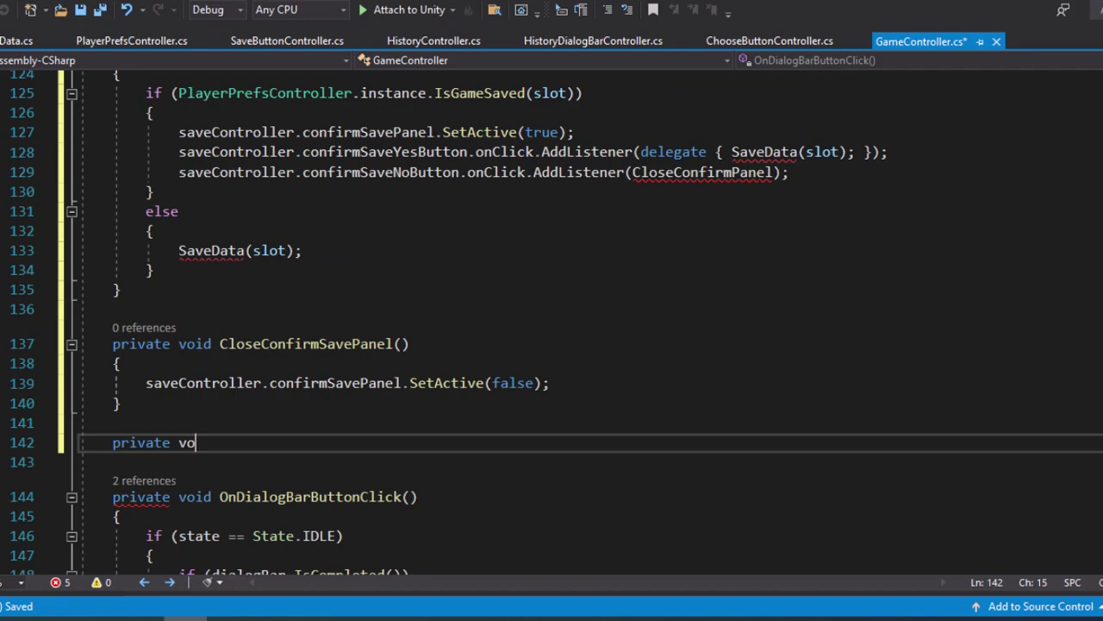
text(id SaveData)
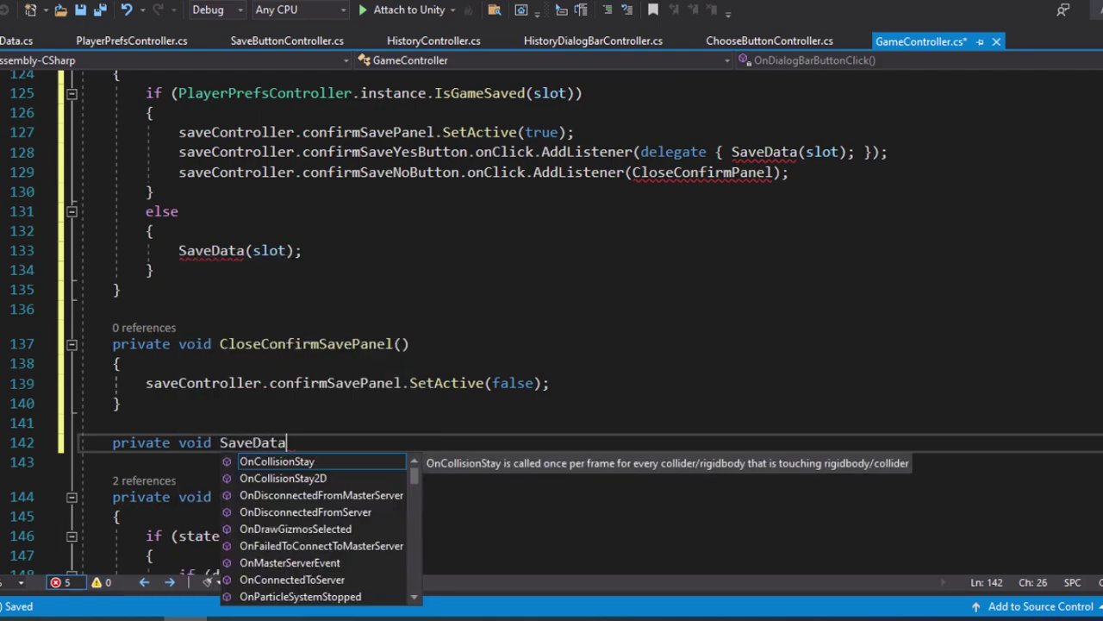
text((int )
text(slot)
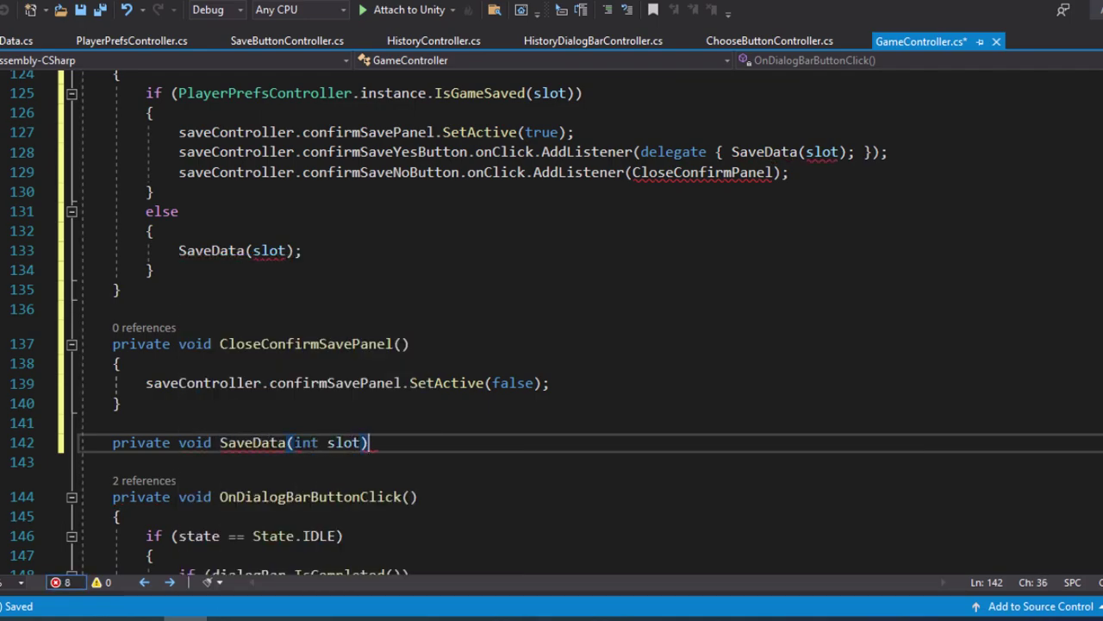
key(Return)
text({)
key(Return)
- Start its body with List<int> historyIndicies = new List<int>();
scroll(552, 322, down, 1)
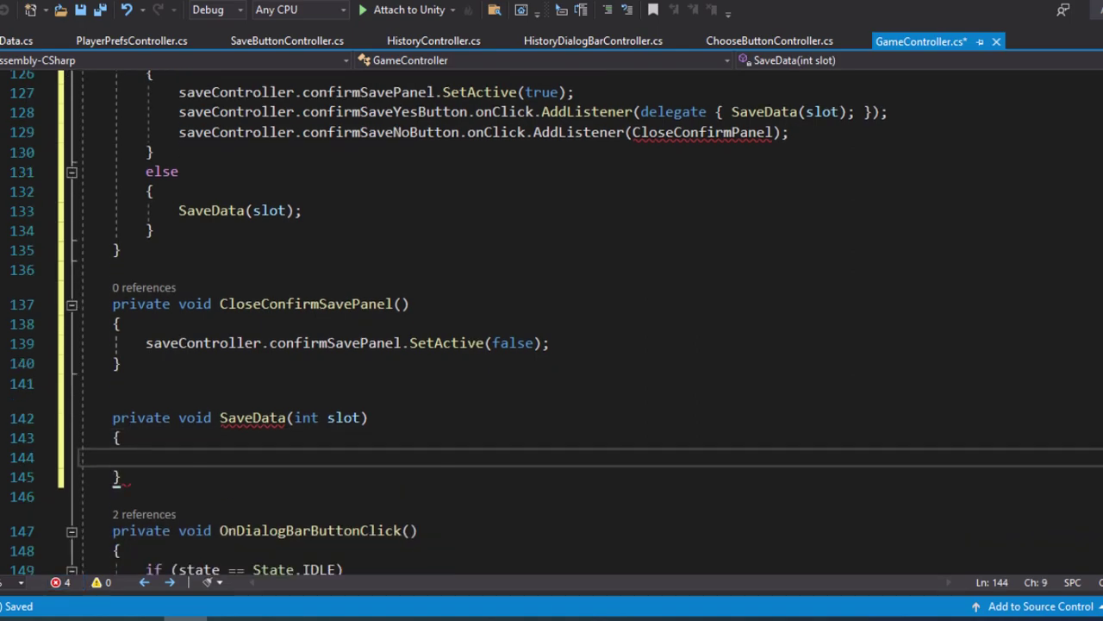
text(List)
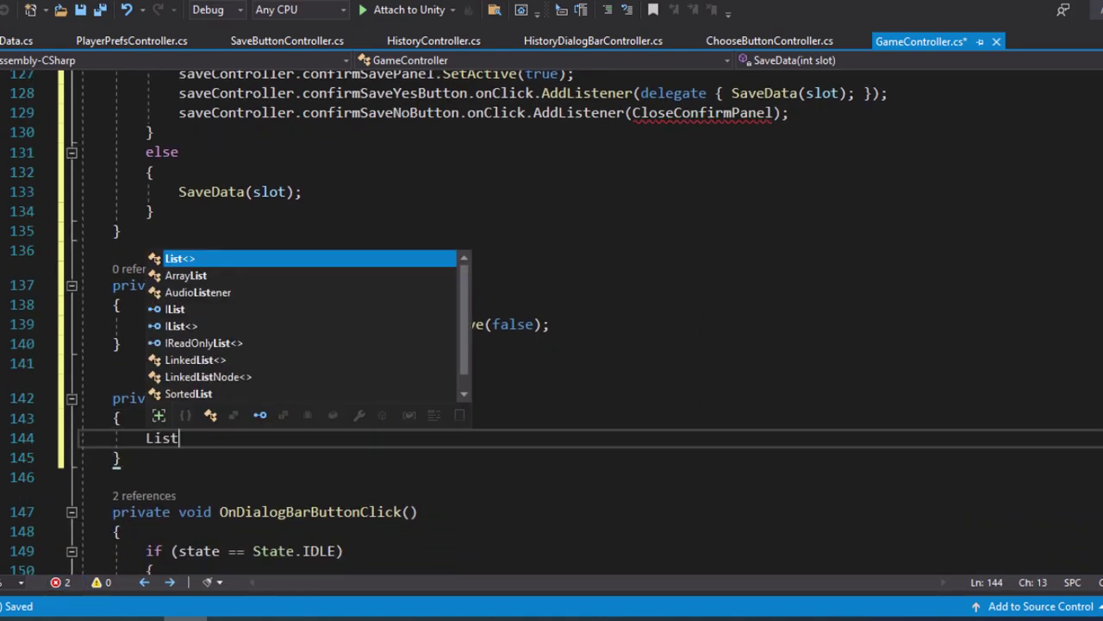
text(<int> h)
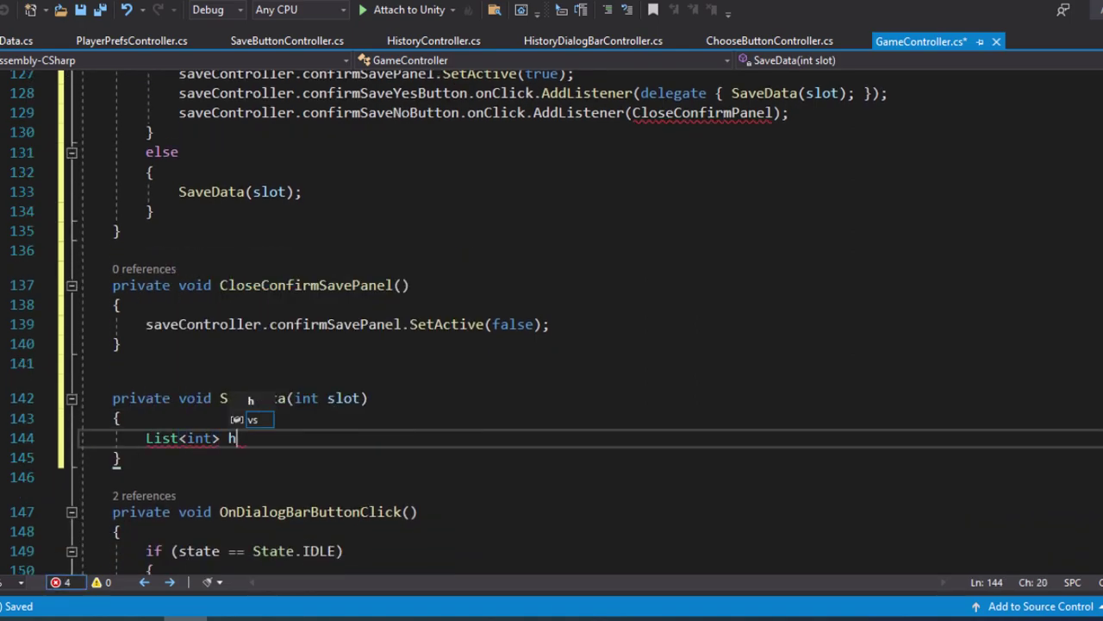
text(istory)
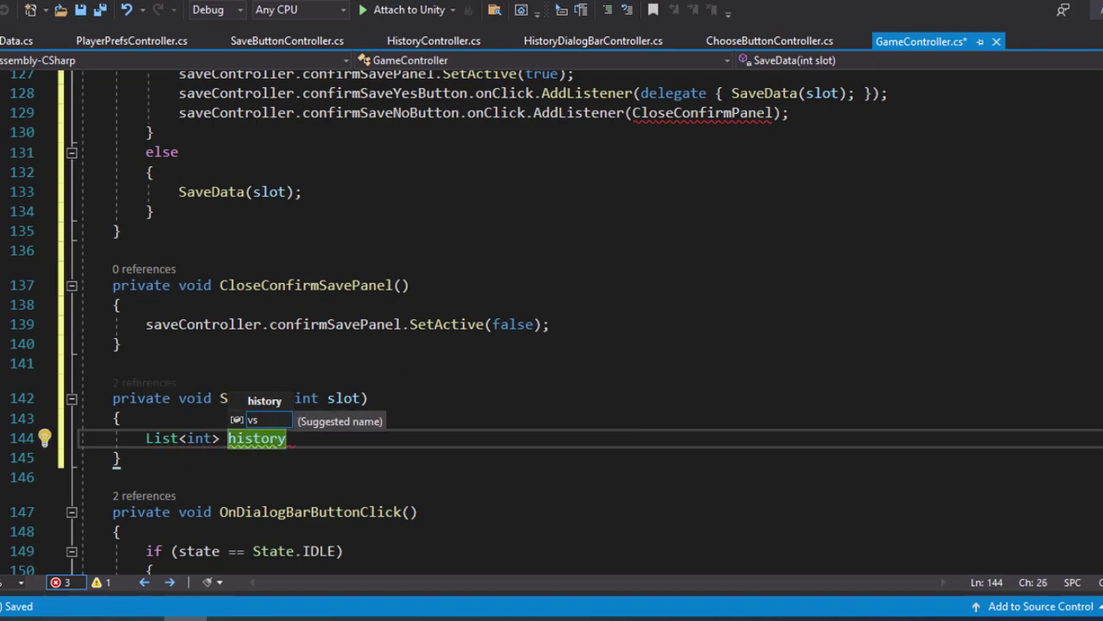
text(Indicie)
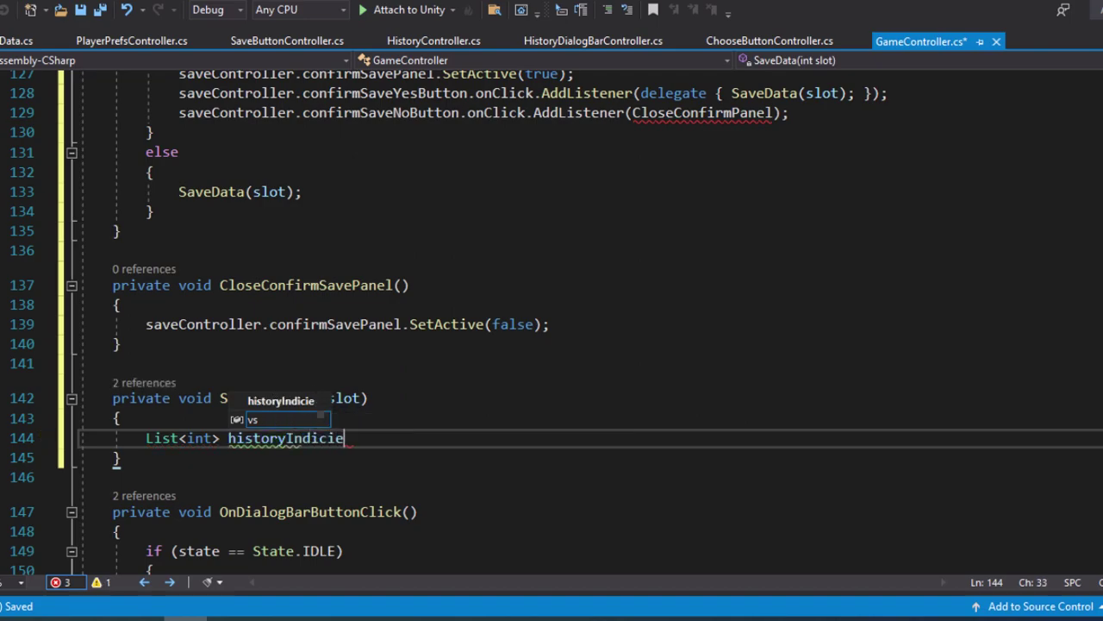
text(s = ne)
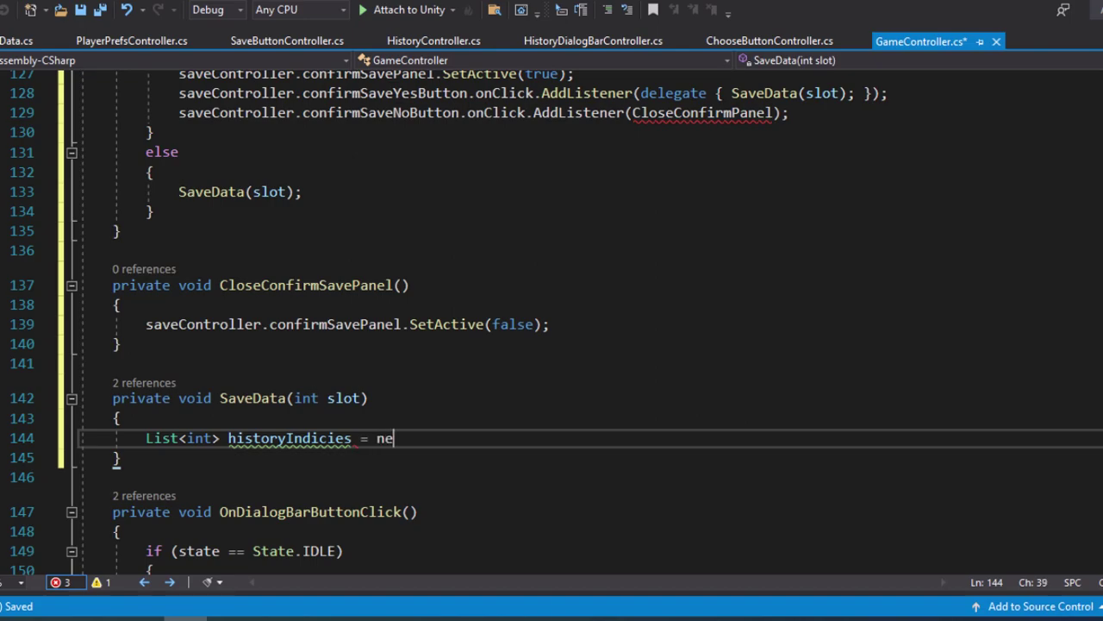
text(w ListM)
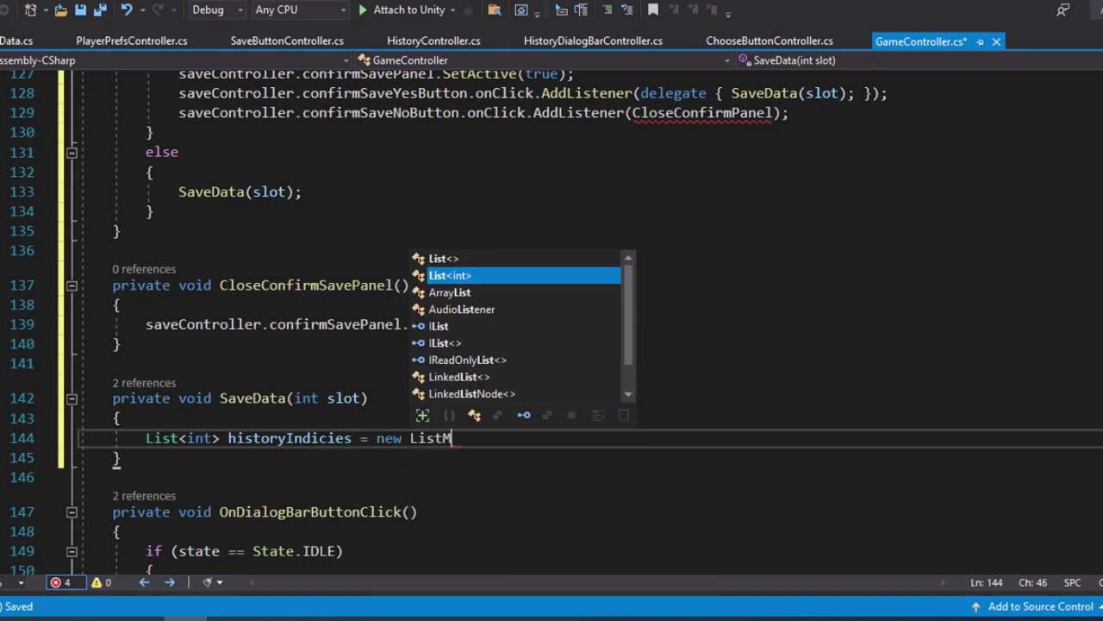
key(BackSpace)
text(<int>)
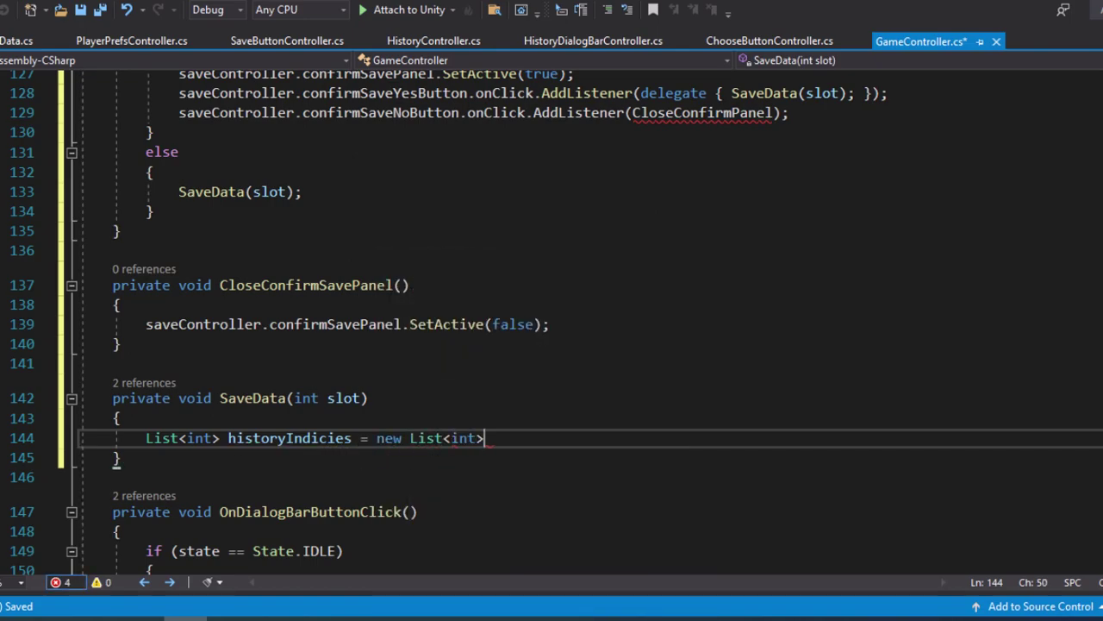
text(();)
- Loop over history with ForEach, adding each scene's dataHolder.scenes.IndexOf to historyIndicies
key(Return)
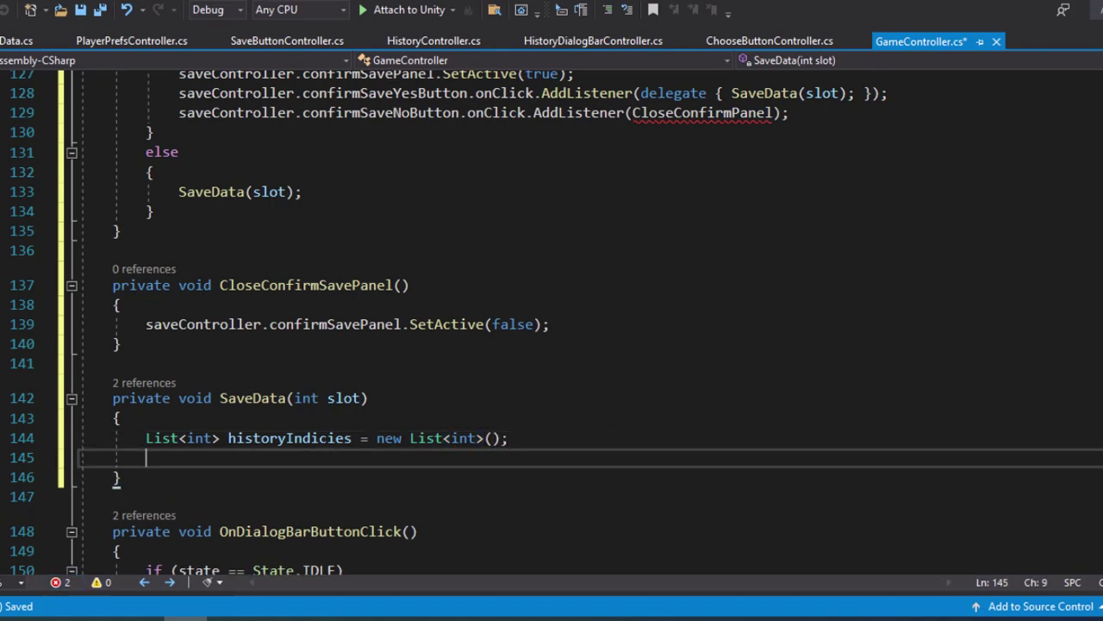
text(history)
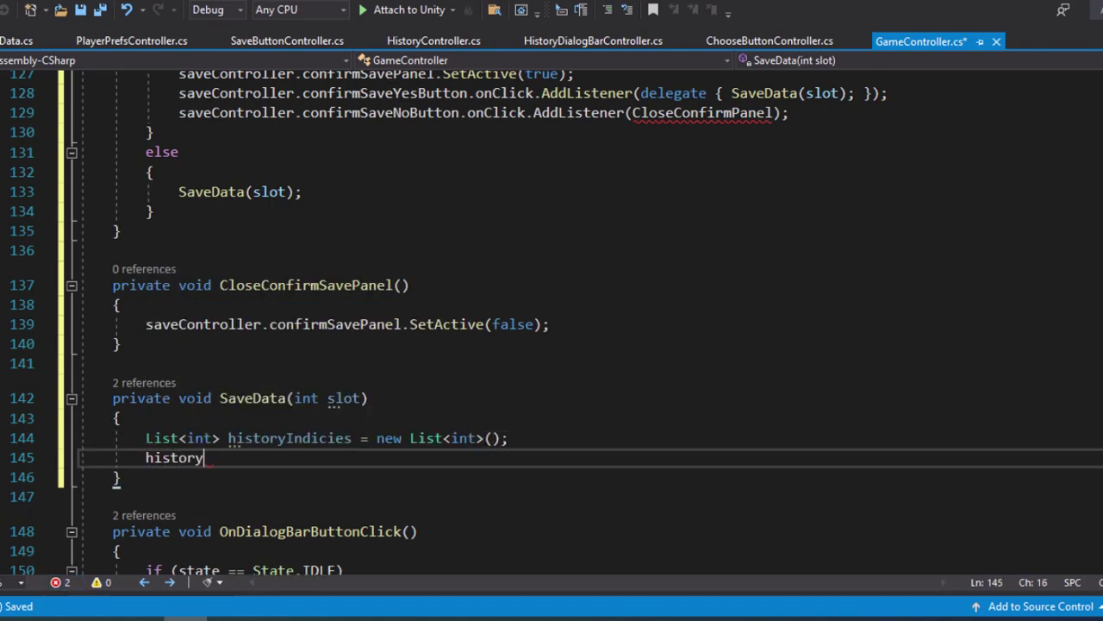
text(.For)
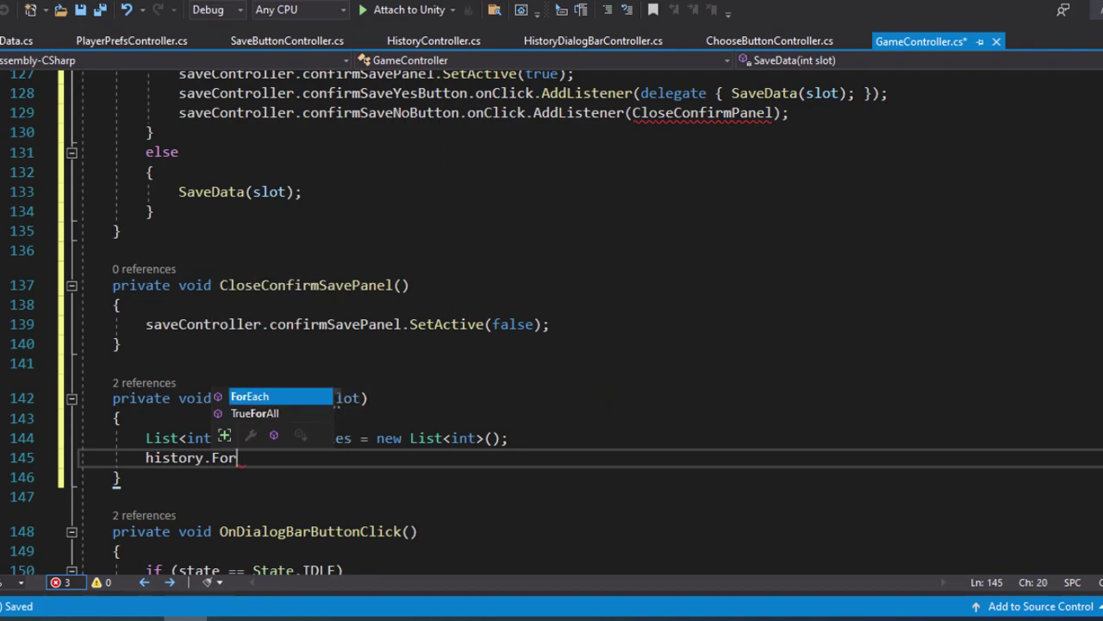
text(Eac)
text(()
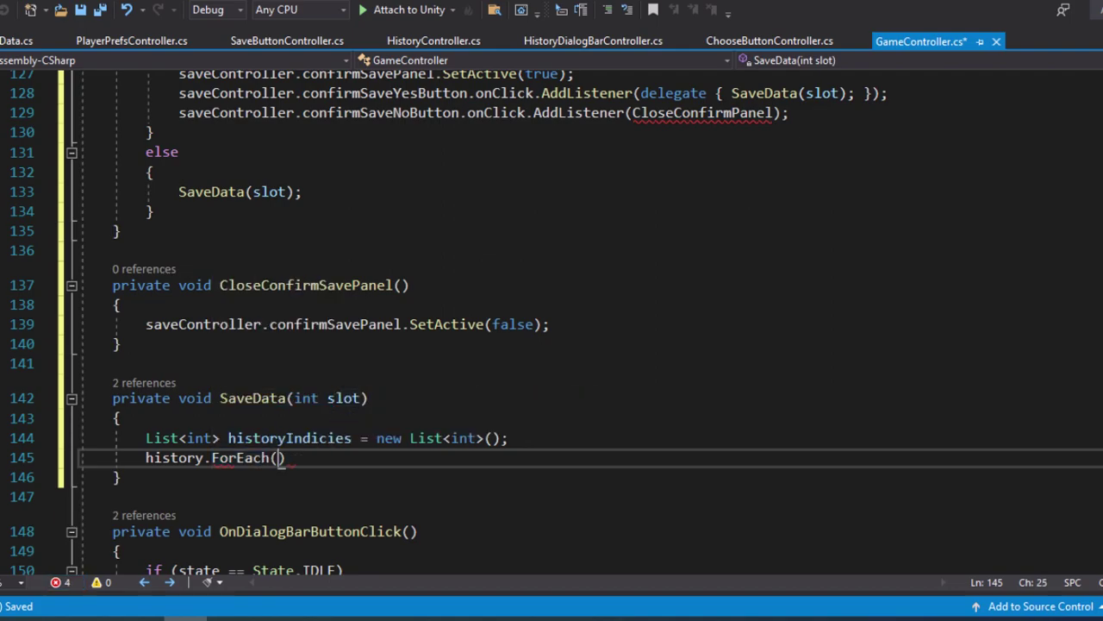
text(scne )
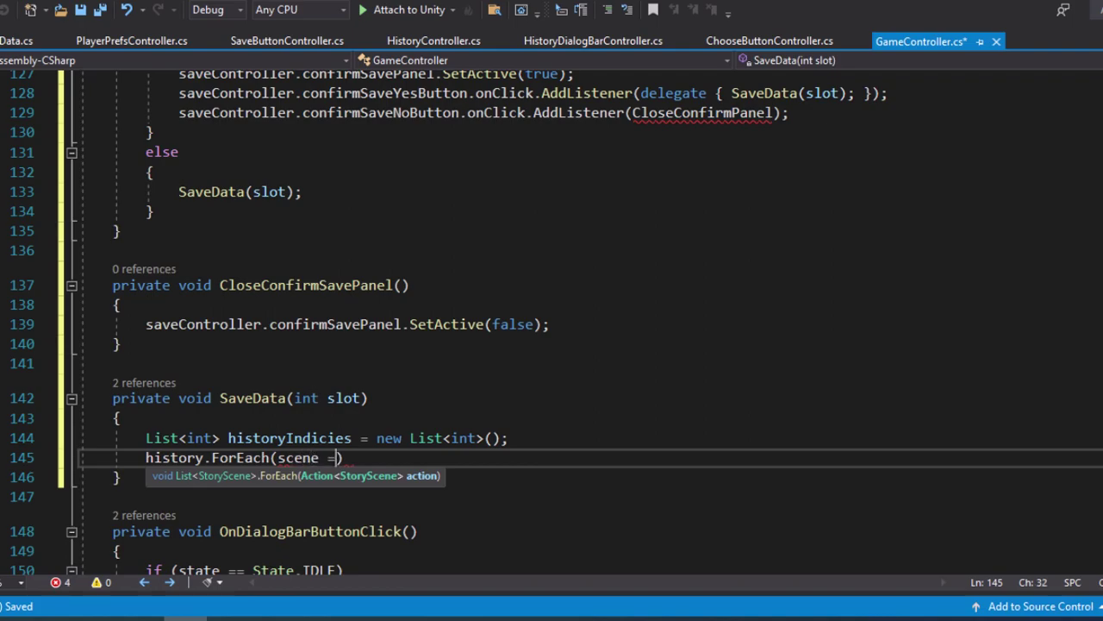
text( {)
key(Return)
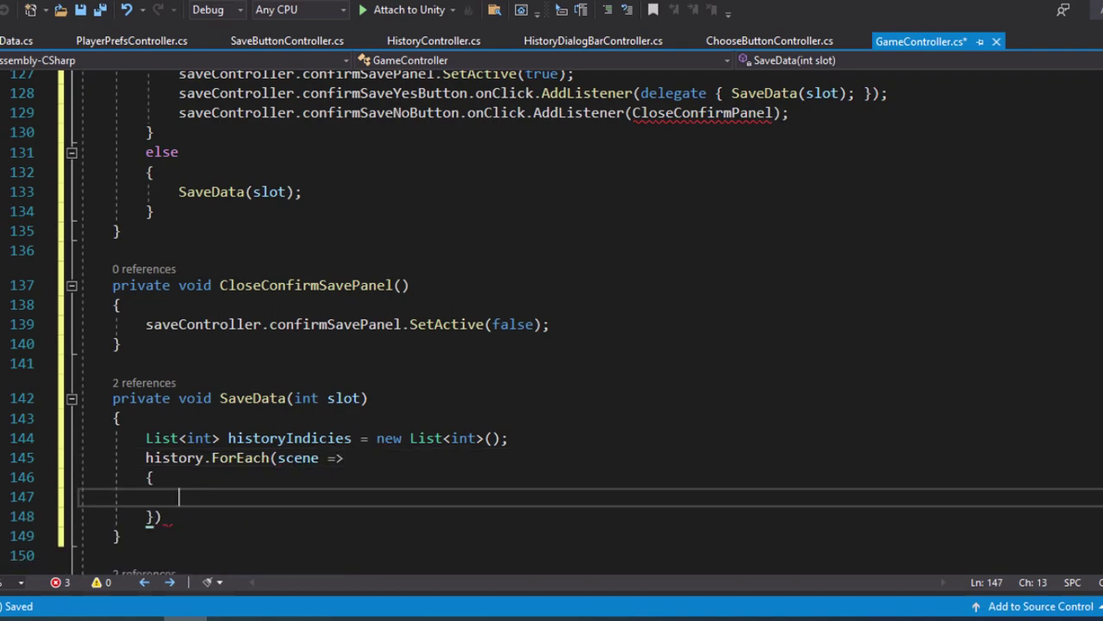
click(163, 516)
text(;)
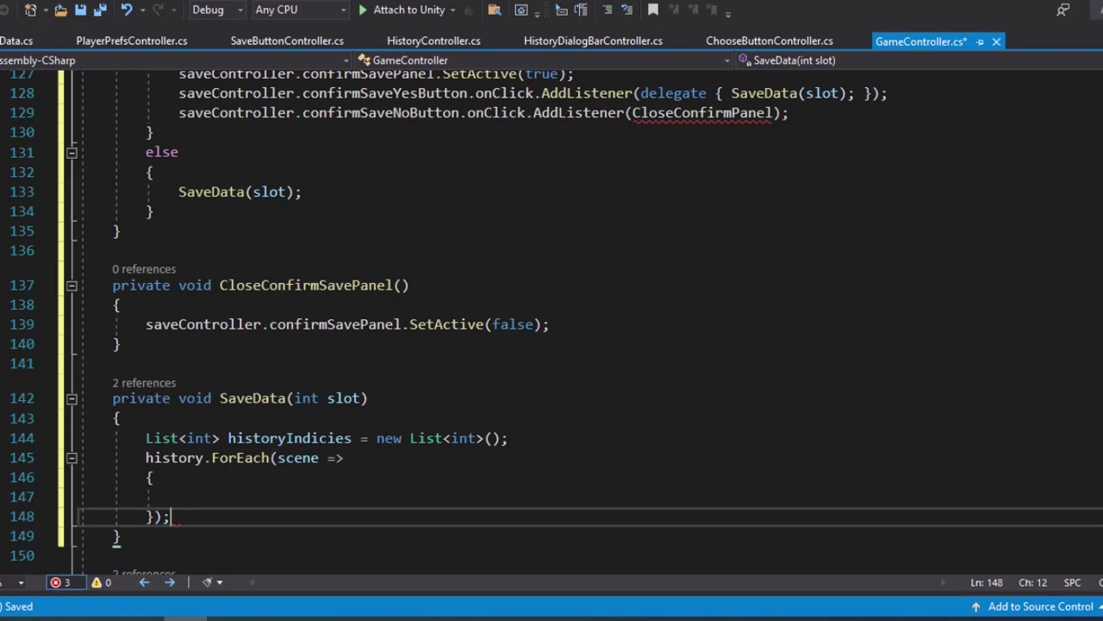
click(180, 496)
text(h)
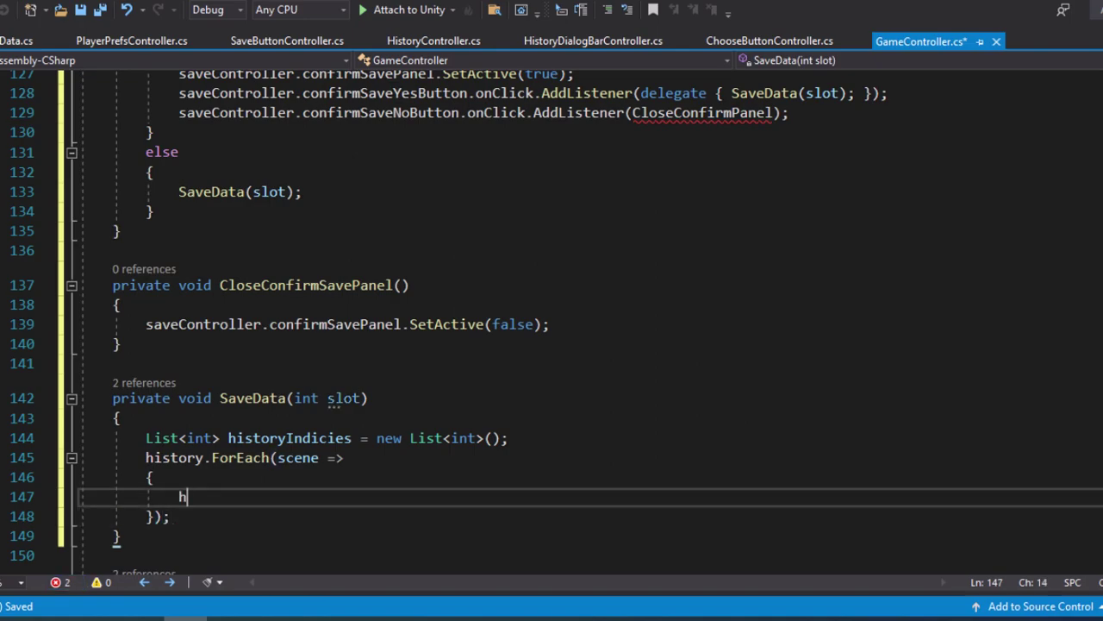
text(is)
key(Down)
key(Tab)
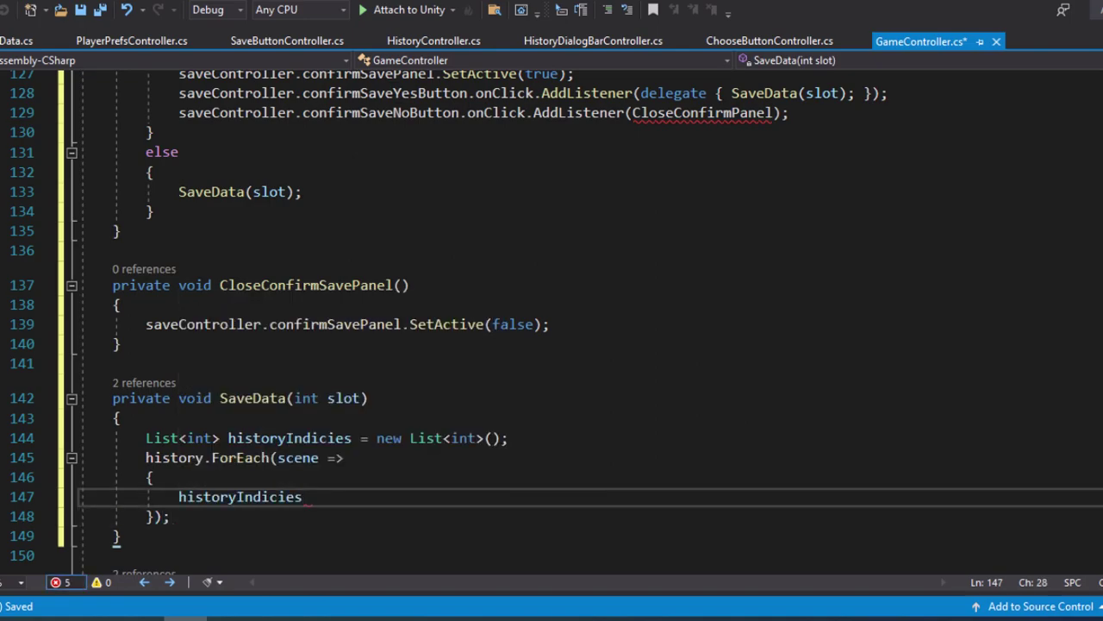
text(.ad)
key(Tab)
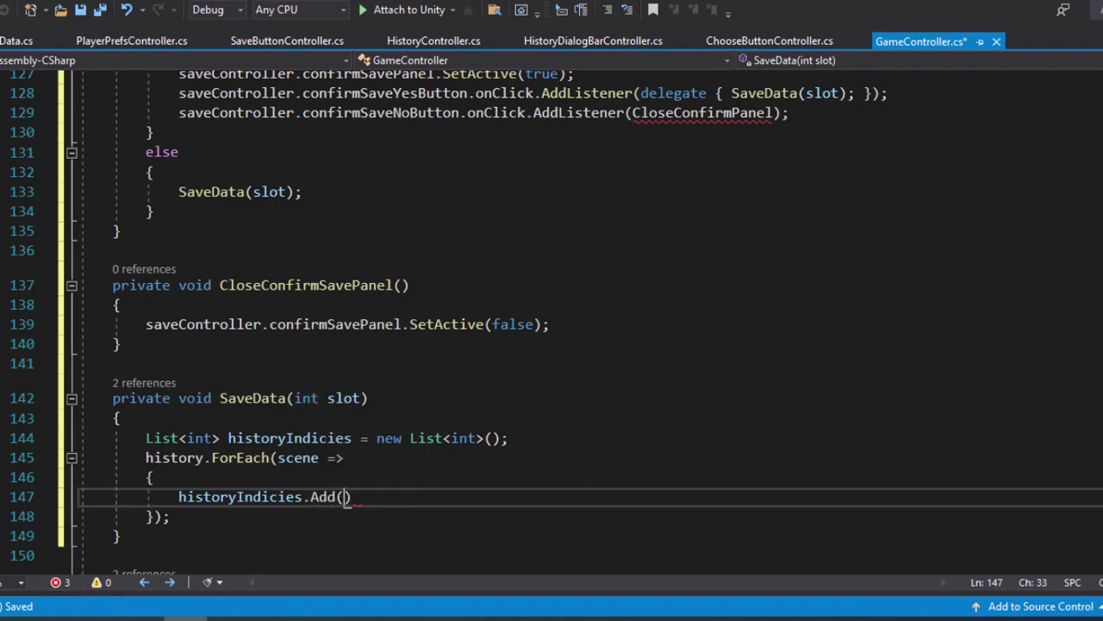
text(data)
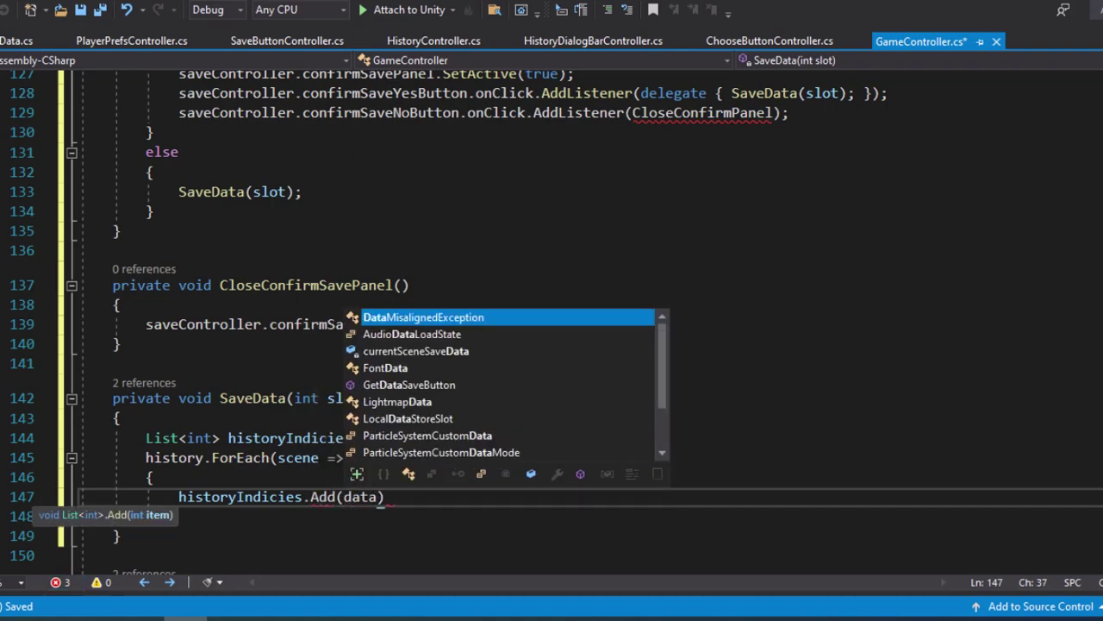
text(Holder)
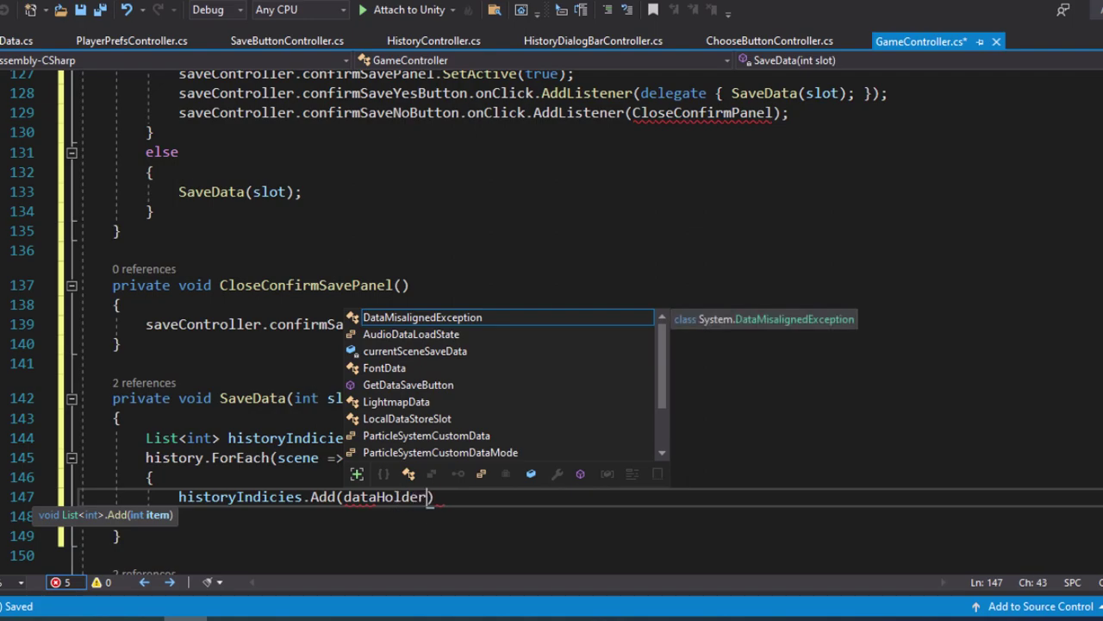
text(.scenes.IndexOf)
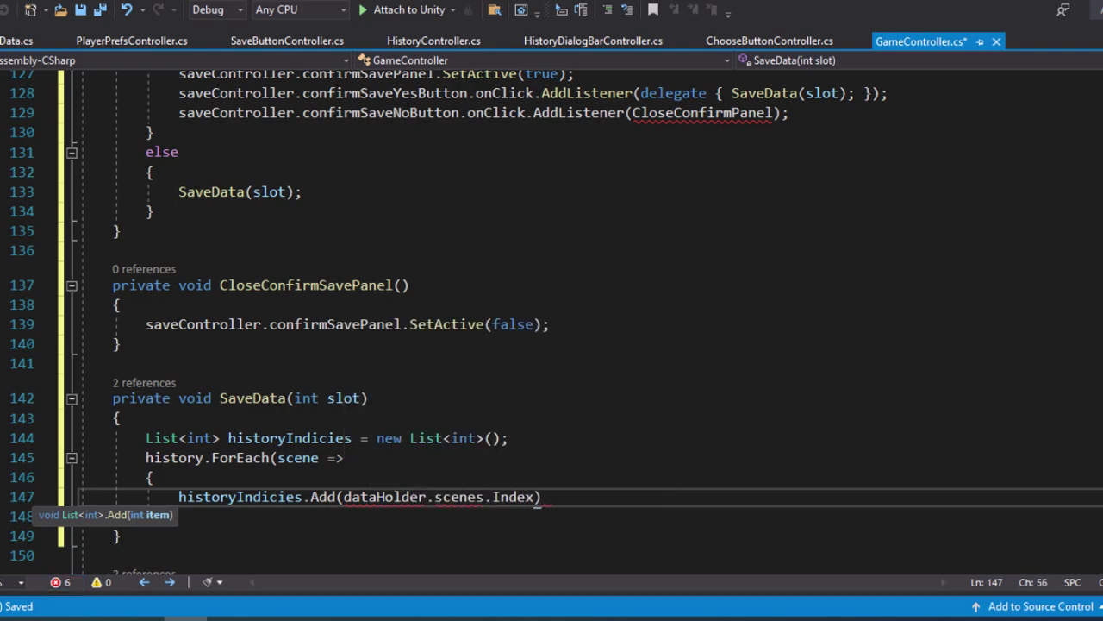
text((sc)
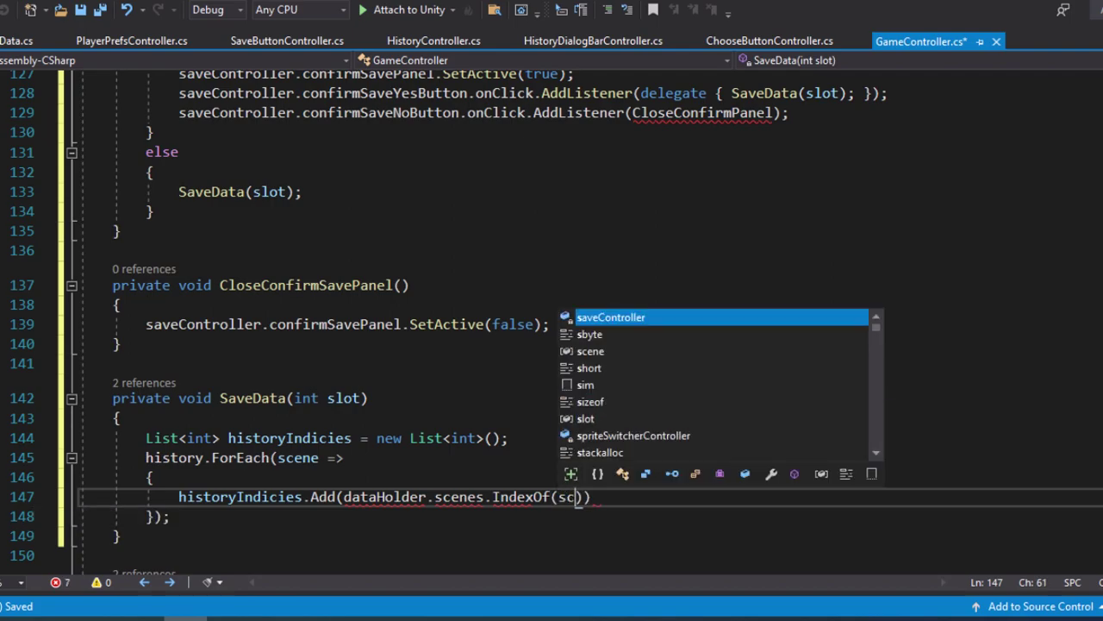
text(ene))l)
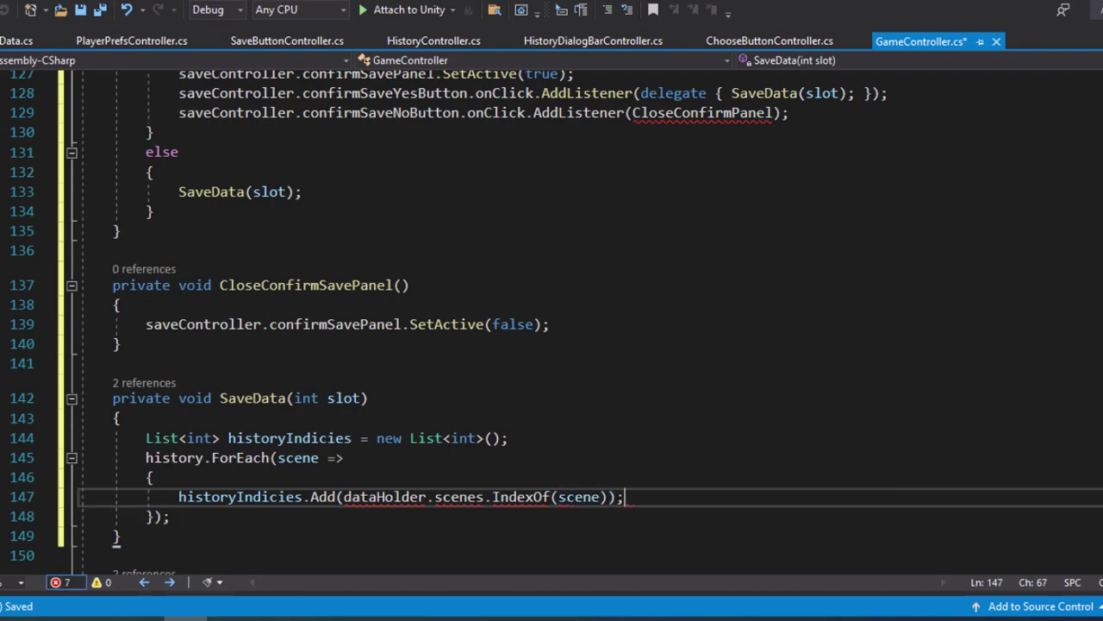
- After the loop, add DateTime currentDateTime = DateTime.Now;
click(170, 516)
key(Return)
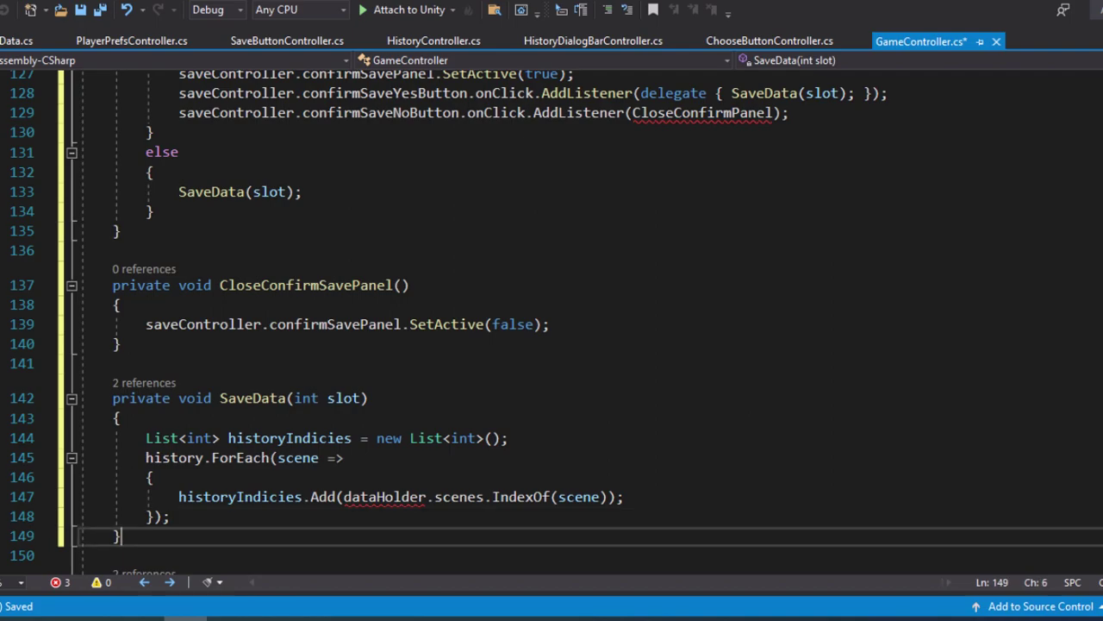
key(BackSpace)
key(Return)
key(Return)
text(D)
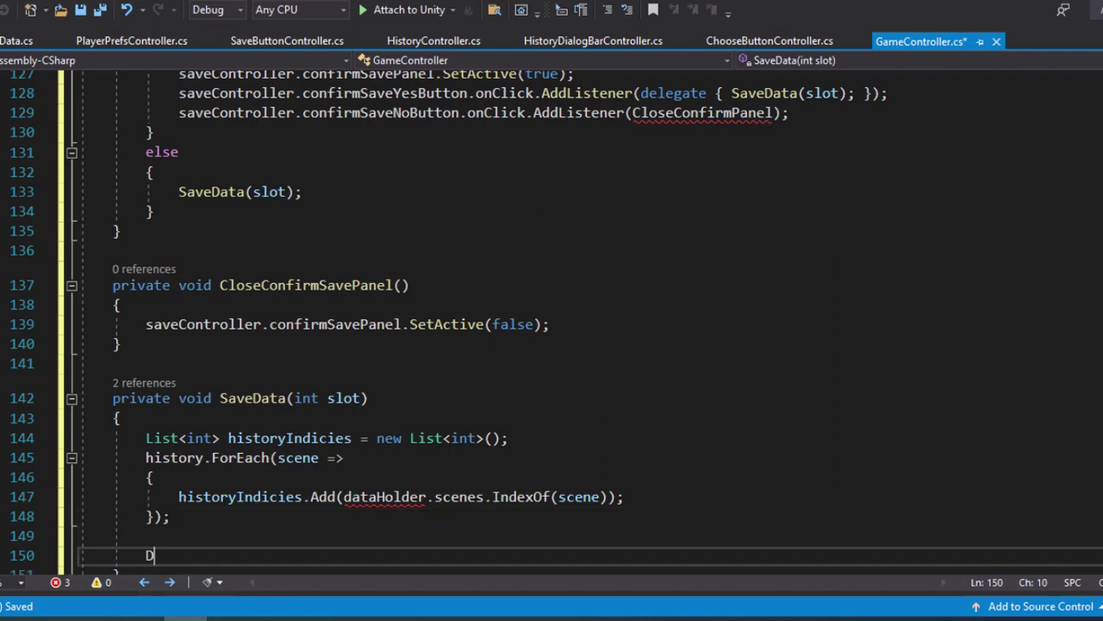
text(ateTime)
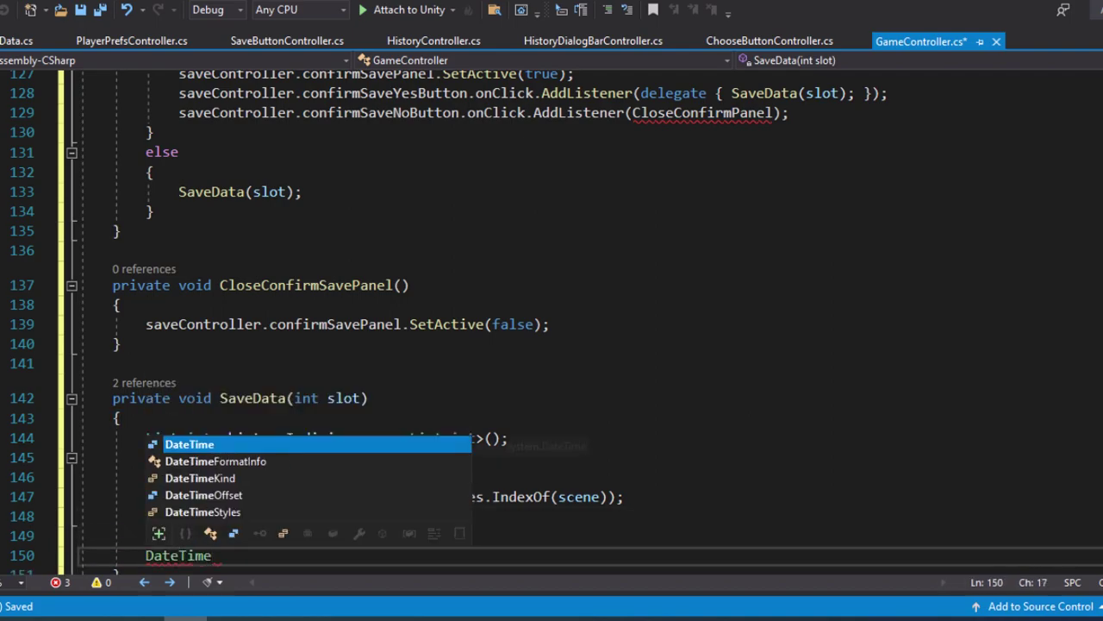
text( currentD)
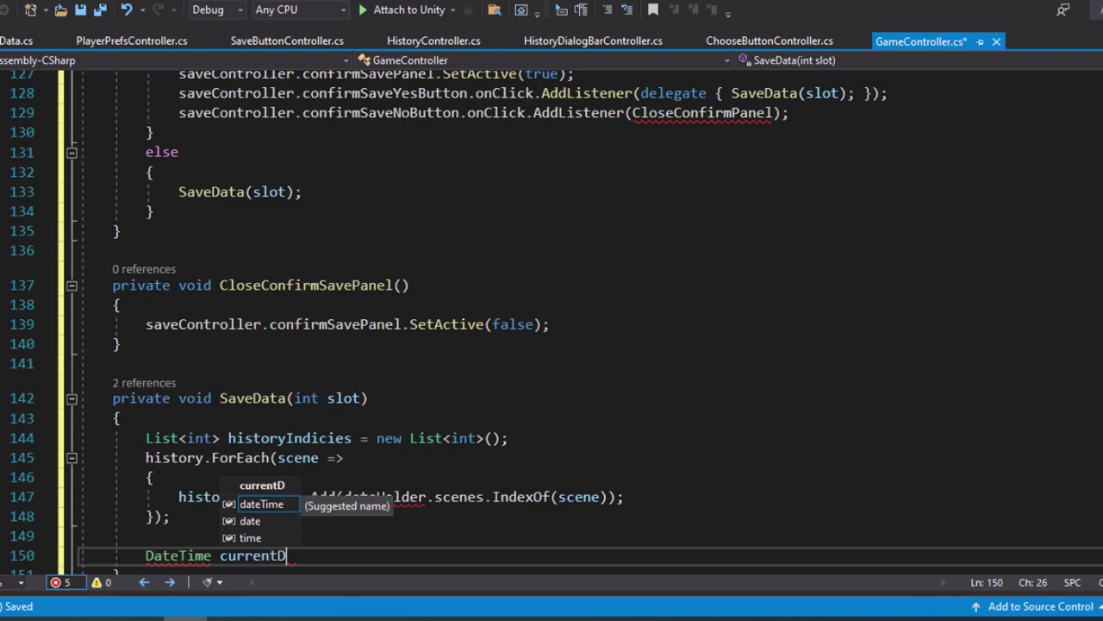
text(ateTime = )
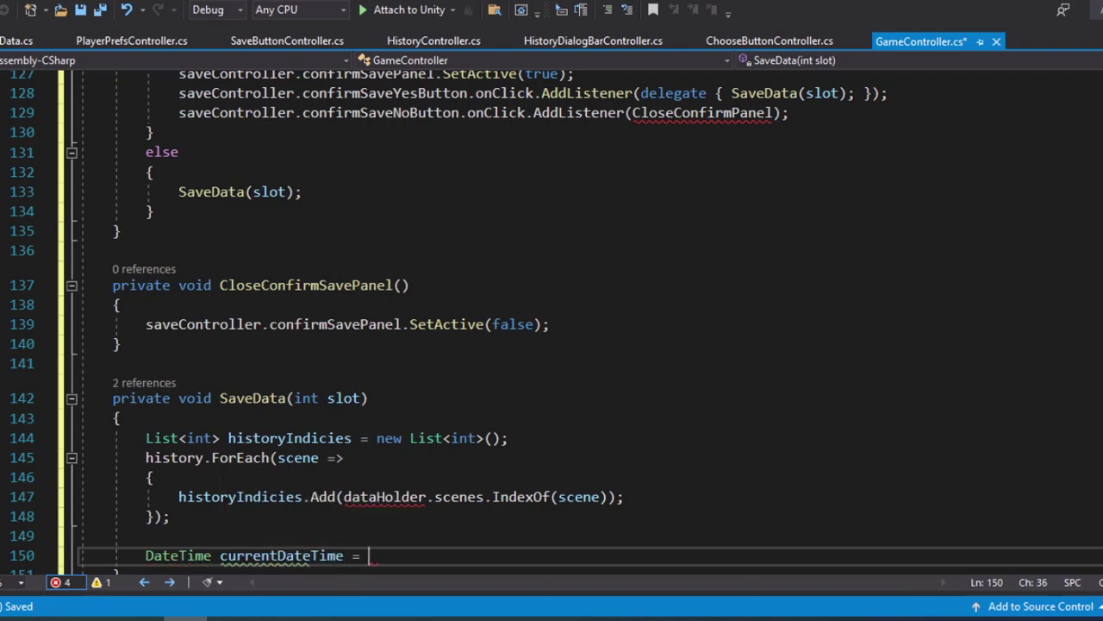
text(DateTime)
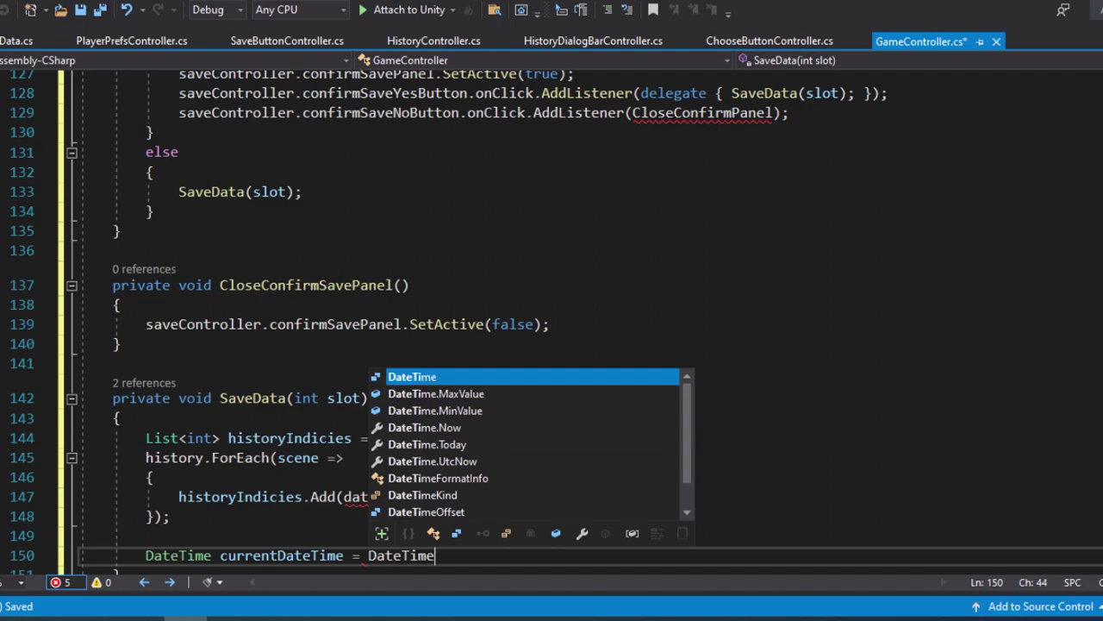
text(.Now)
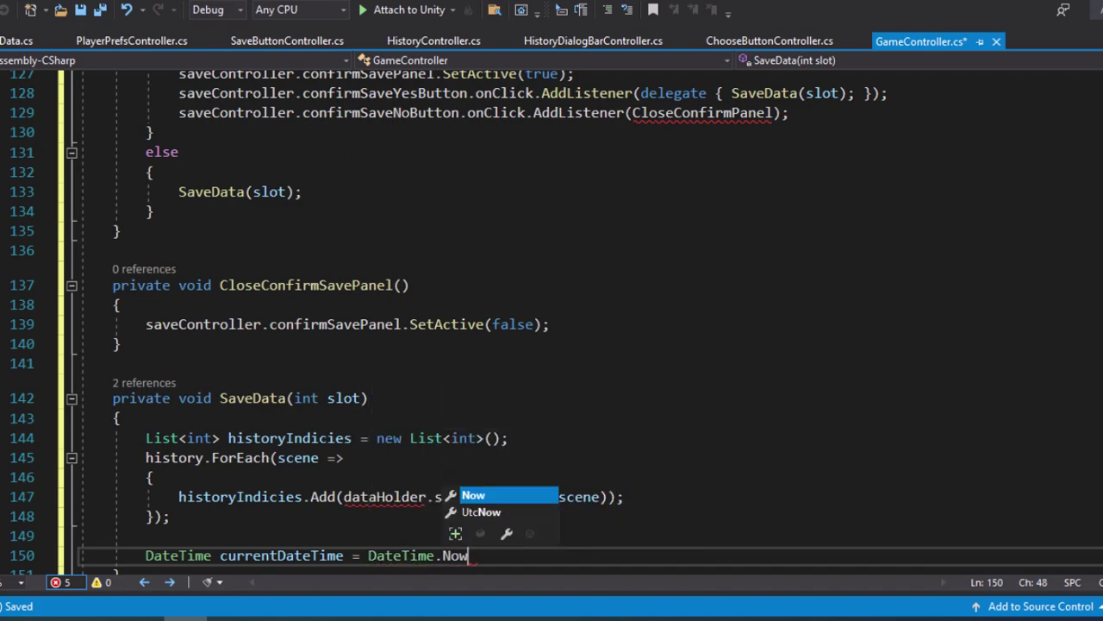
text(;)
scroll(551, 322, down, 1)
scroll(552, 322, down, 1)
key(Return)
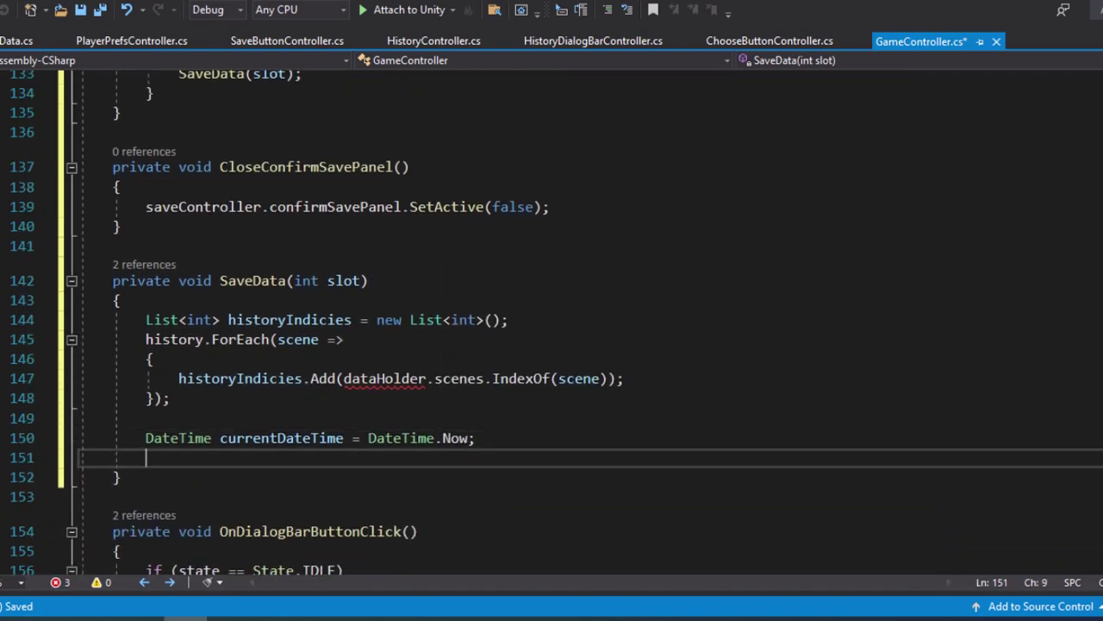
- Declare SaveData data = new SaveData with an empty object initializer
text(SaveD)
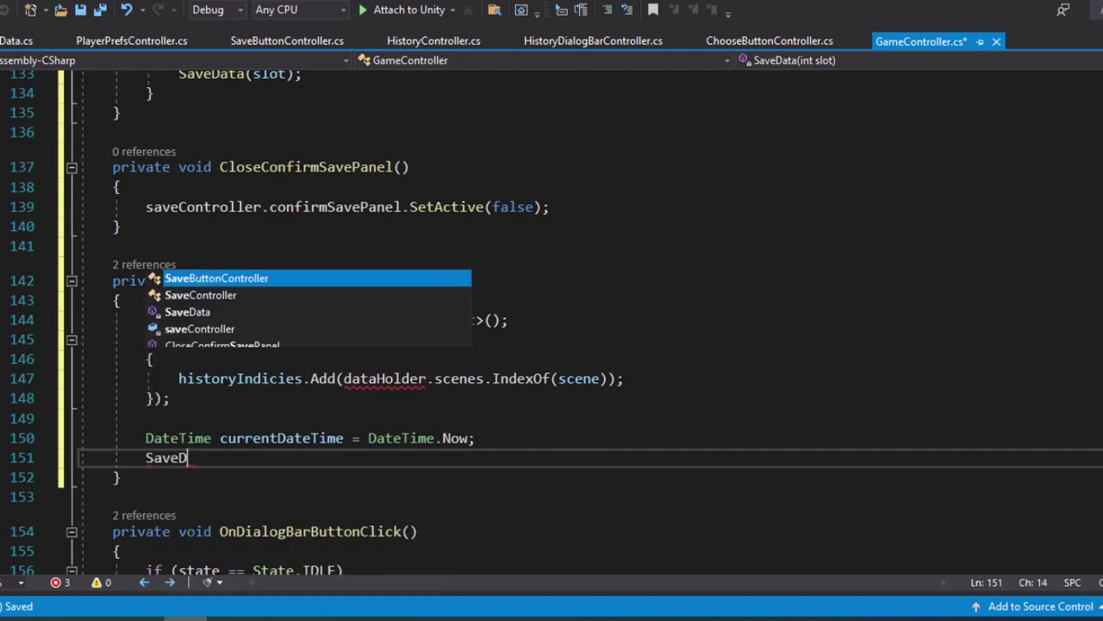
text(ata data = ne)
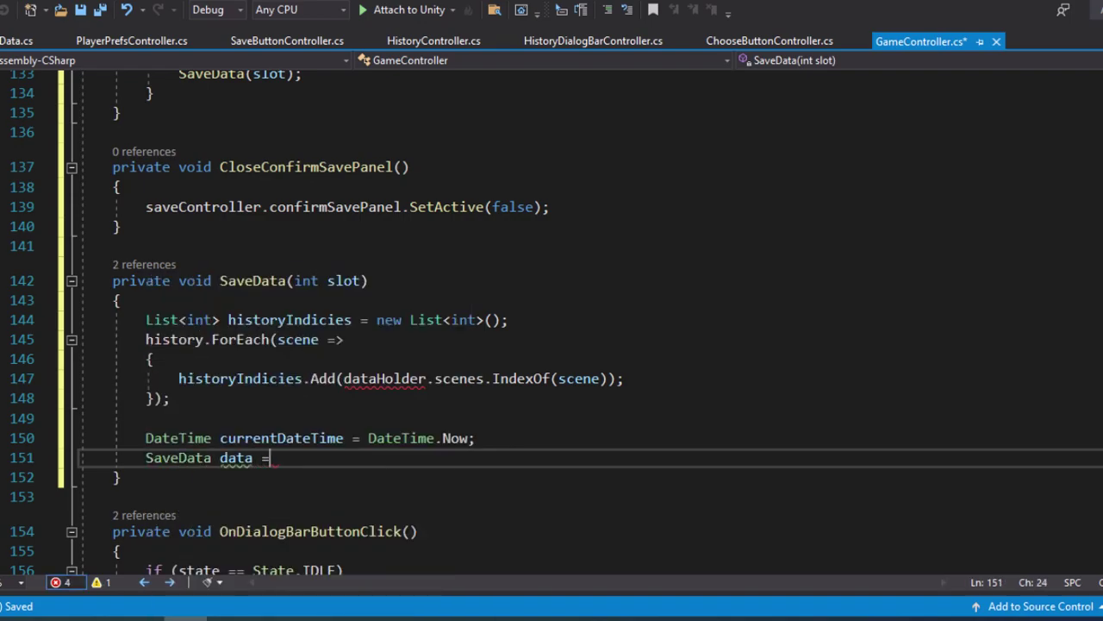
text(w Save)
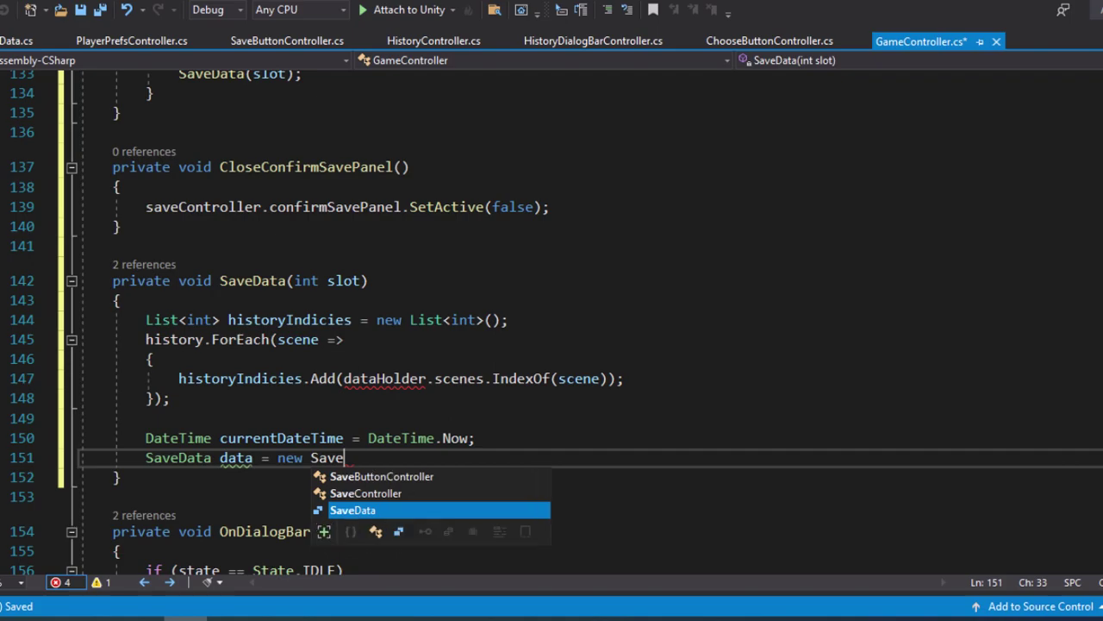
text(Data)
key(Escape)
key(Return)
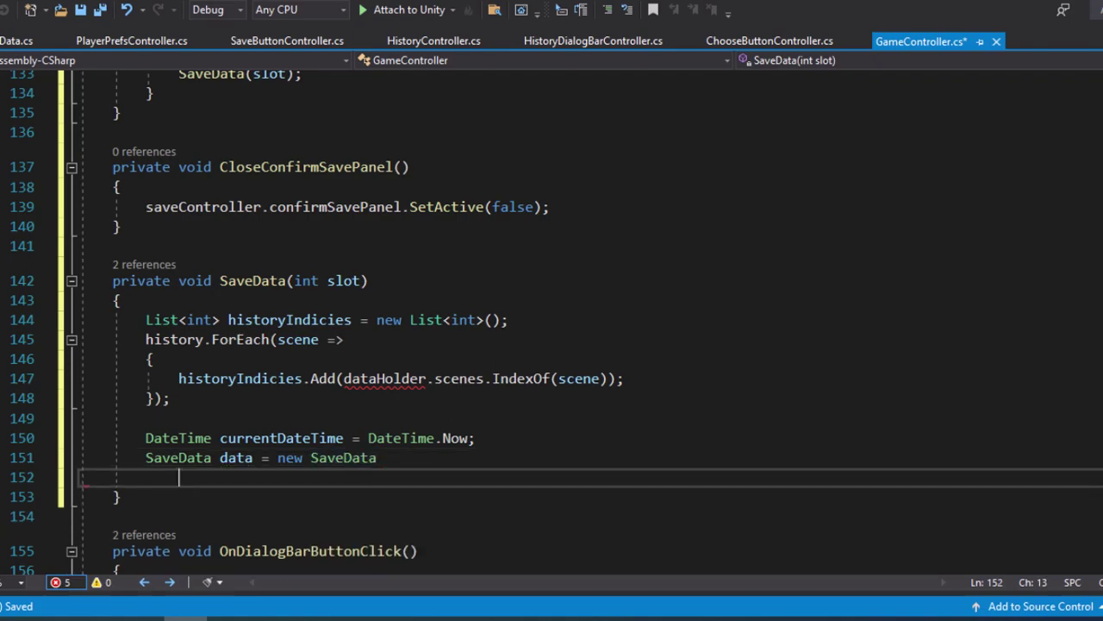
text({)
key(Return)
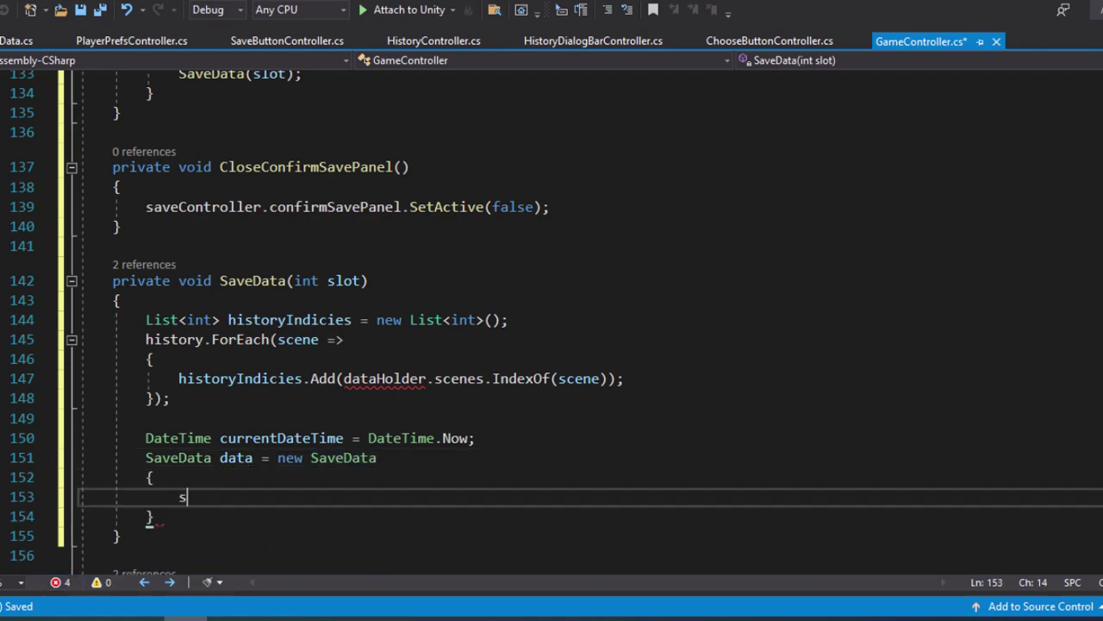
- Set the initializer's sentence to dialogBar.GetSentenceIndex()
text(entence)
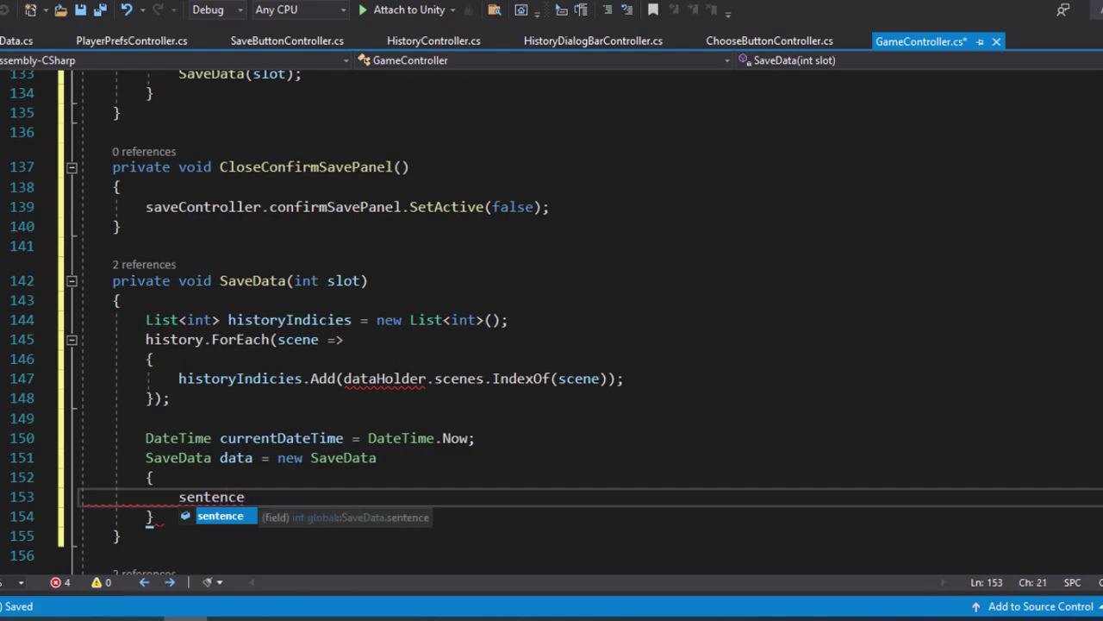
text( = dialog)
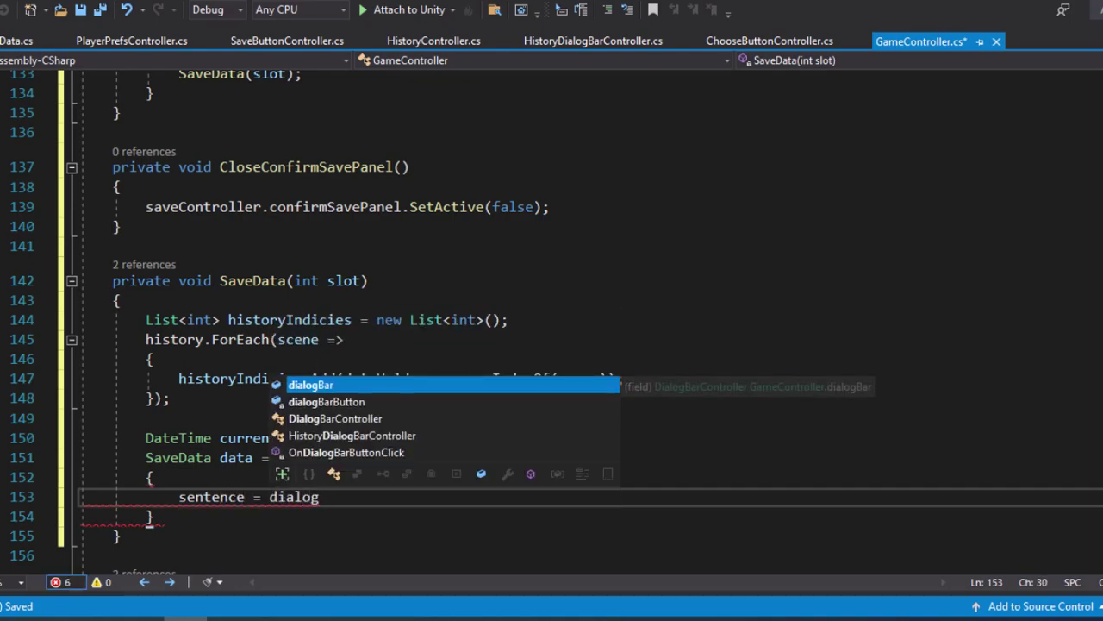
key(Tab)
text(get)
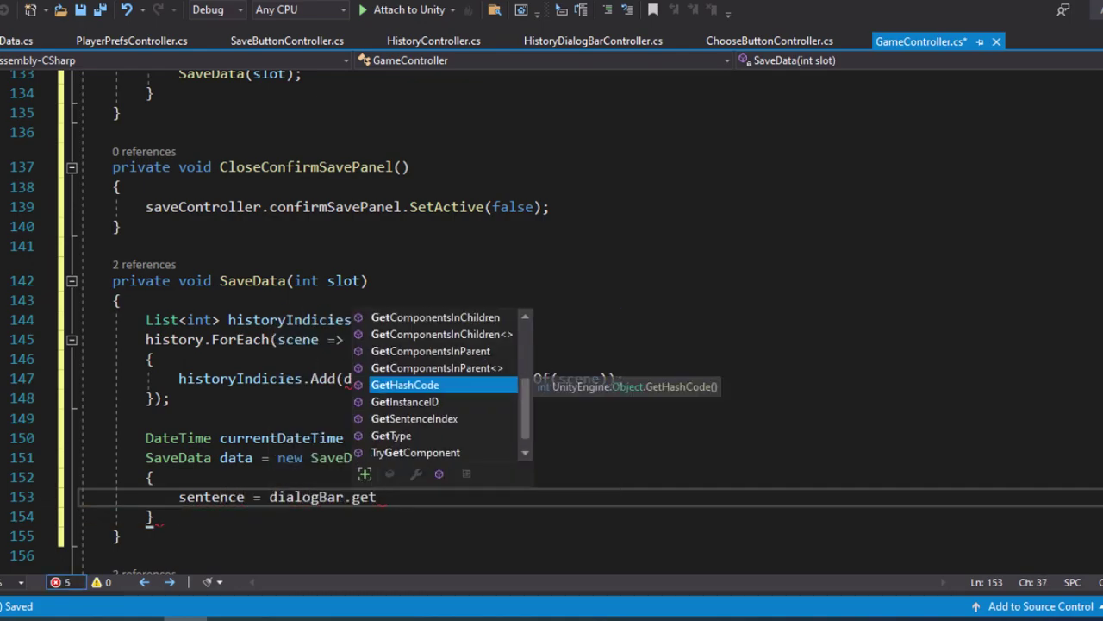
text(sen)
key(Tab)
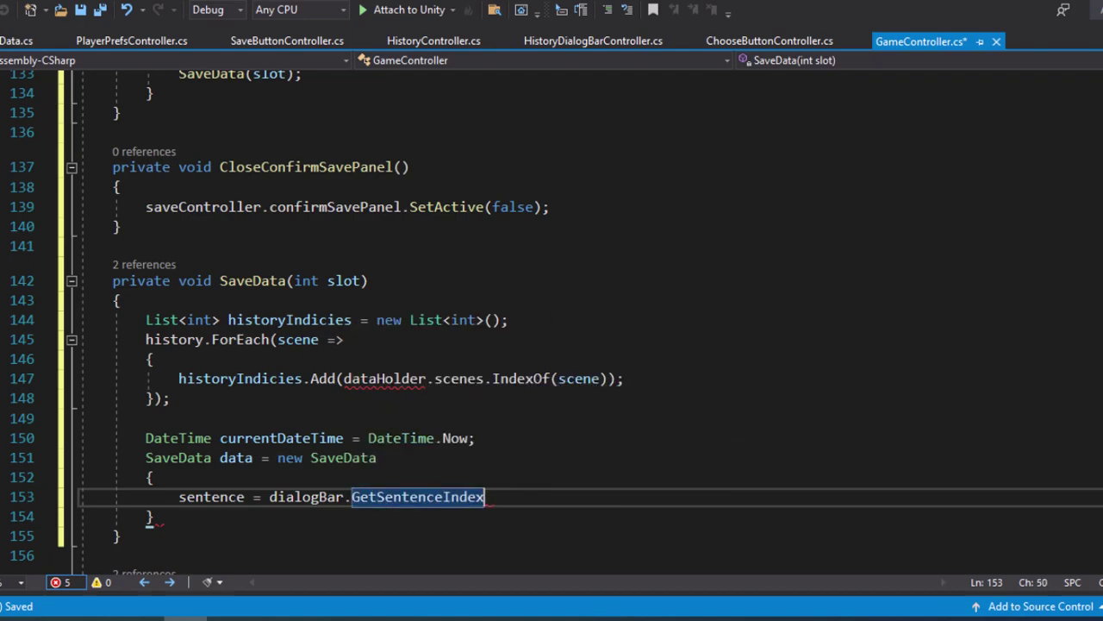
text((),)
key(Return)
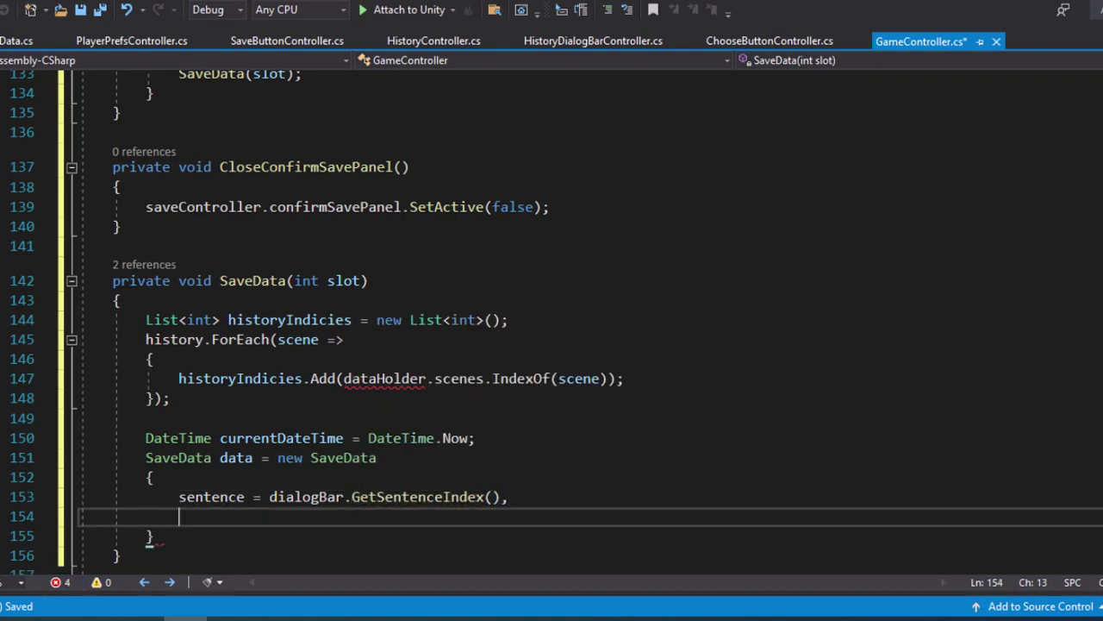
- Set prevScenes to historyIndicies and begin the dateSaved field
text(prev)
key(Tab)
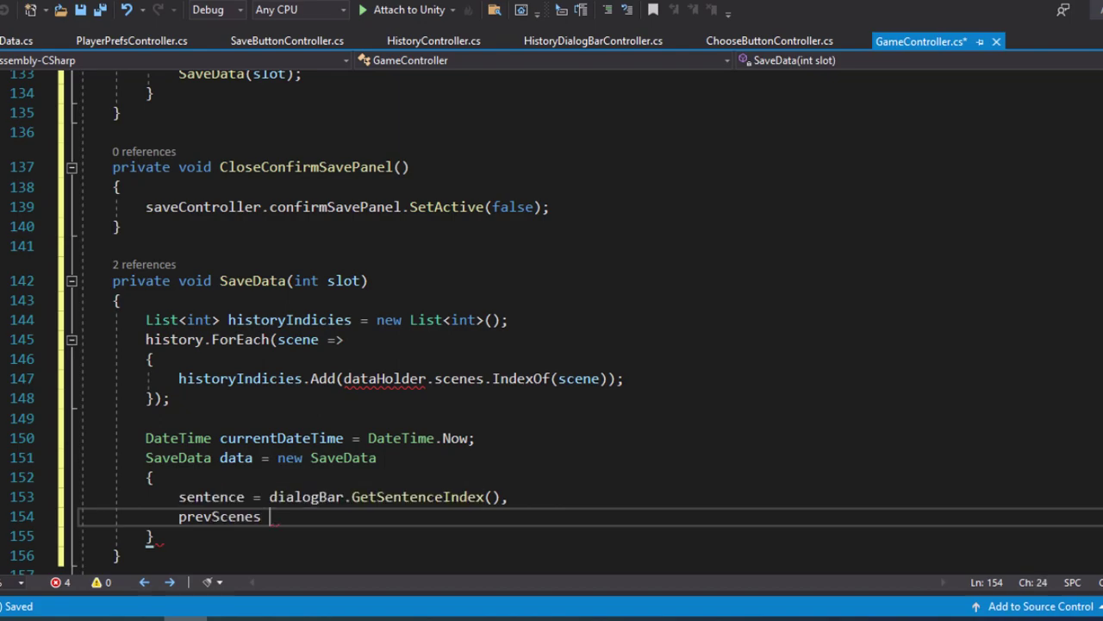
text(= his)
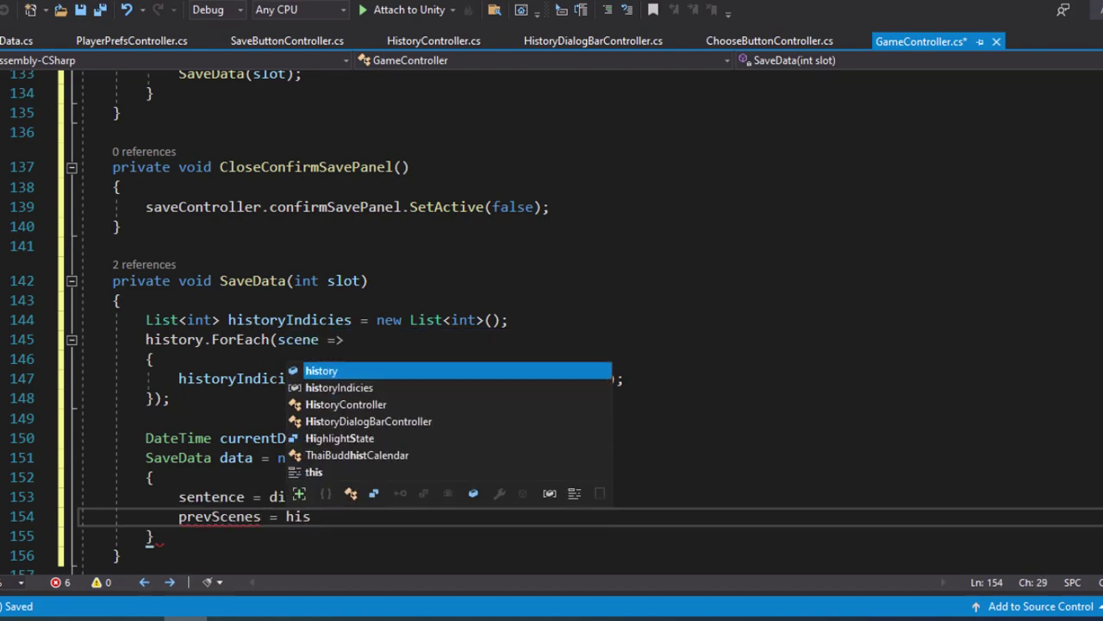
key(Down)
key(Tab)
text(,)
key(Return)
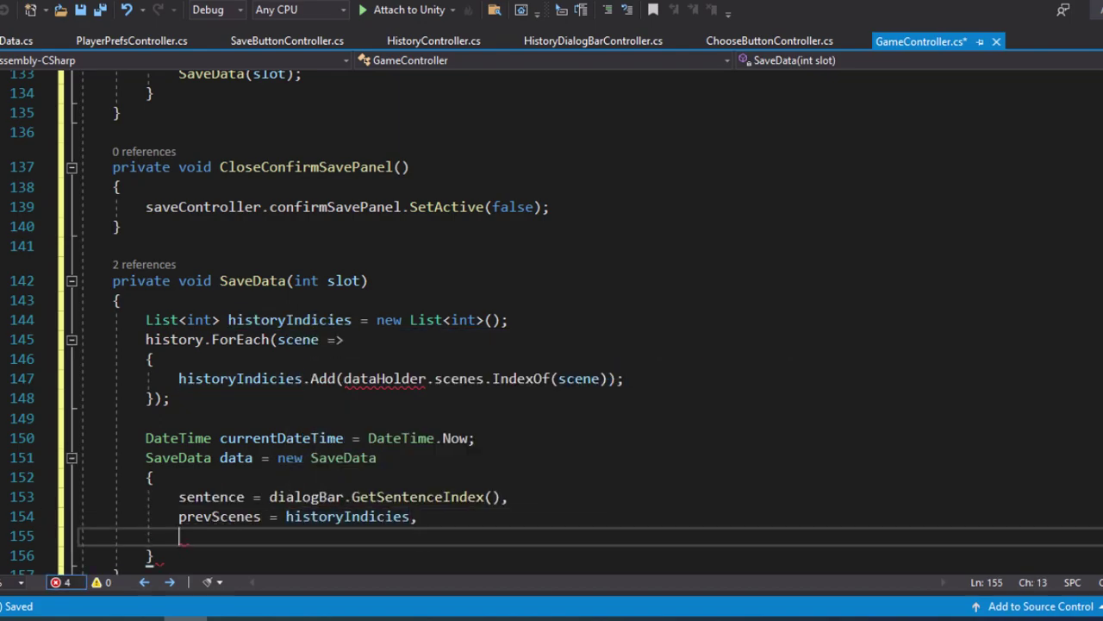
text(date)
key(Tab)
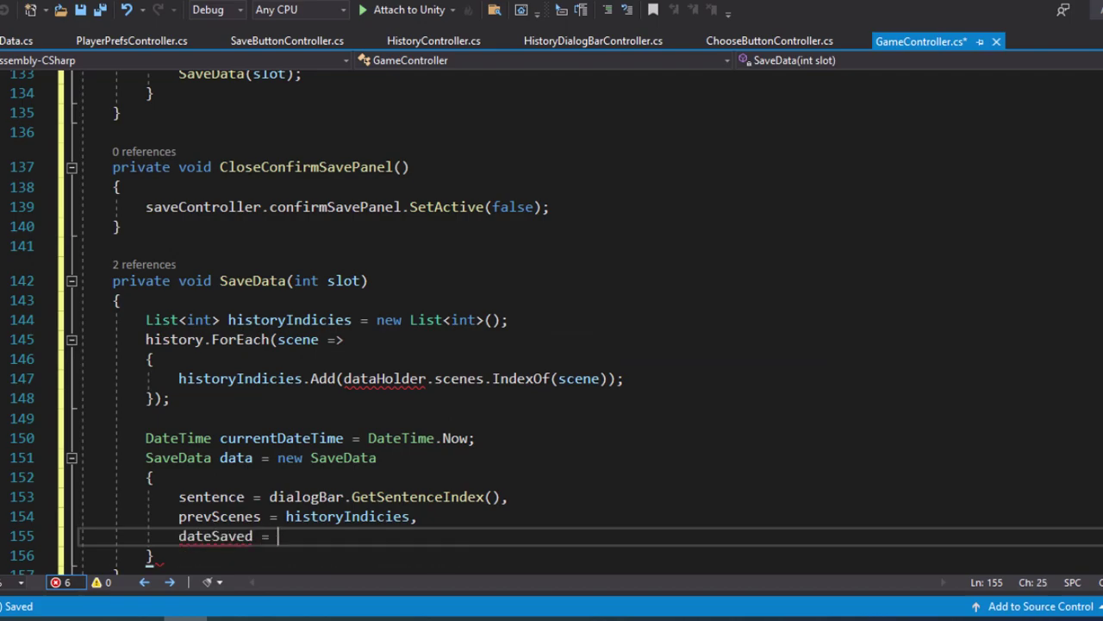
- Set dateSaved to currentDateTime.ToString with format "dddd, dd MMMM yyyy, HH:mm"
text(curren)
key(Tab)
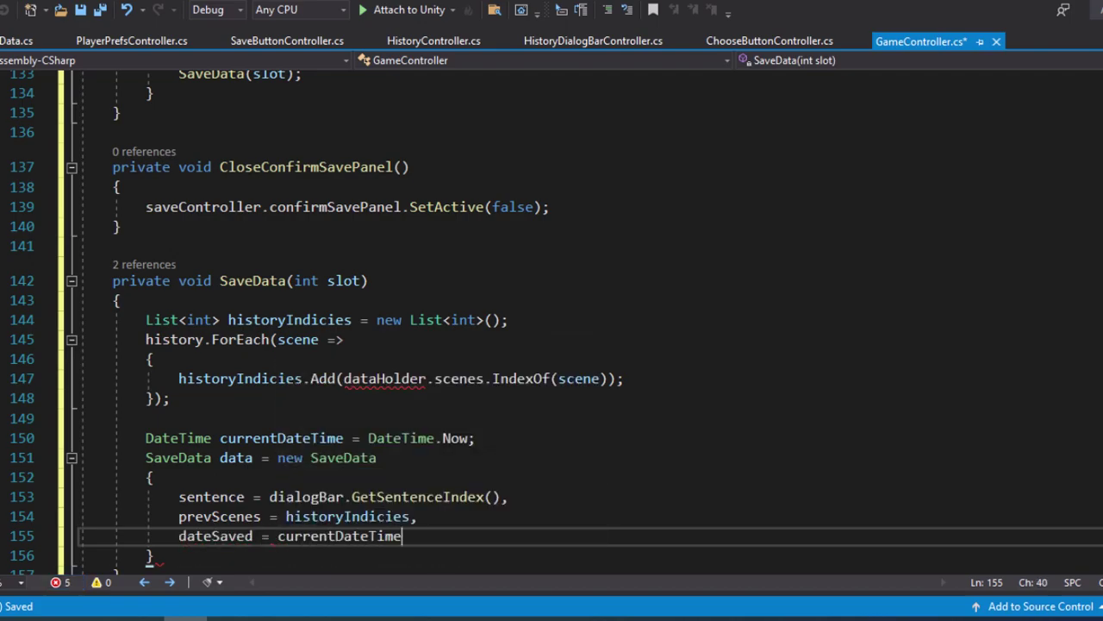
text(.tos)
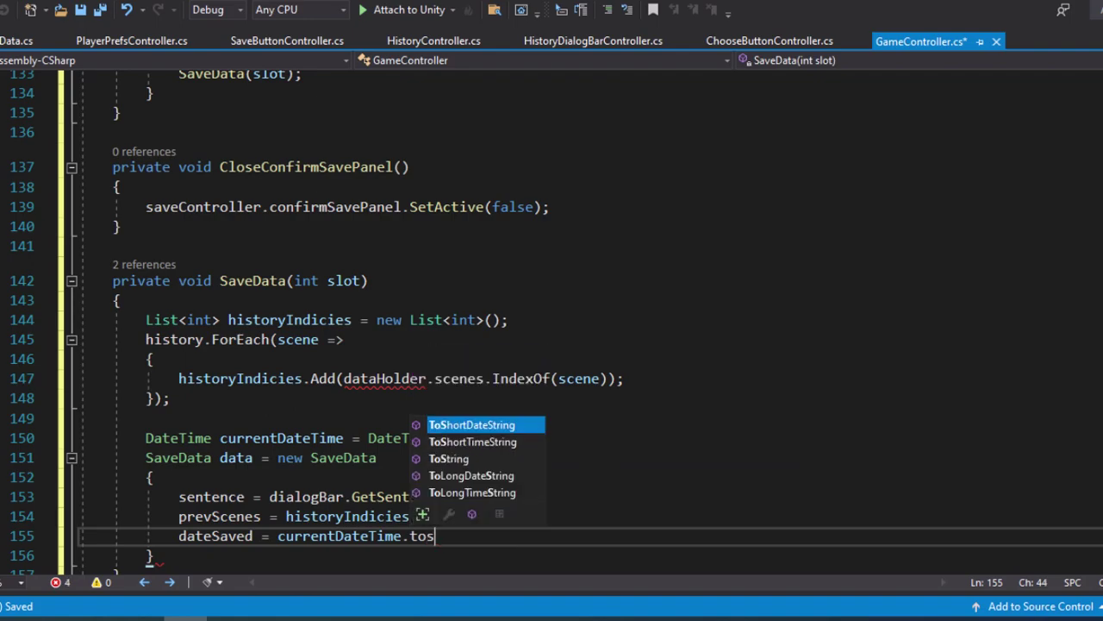
key(Tab)
text(()
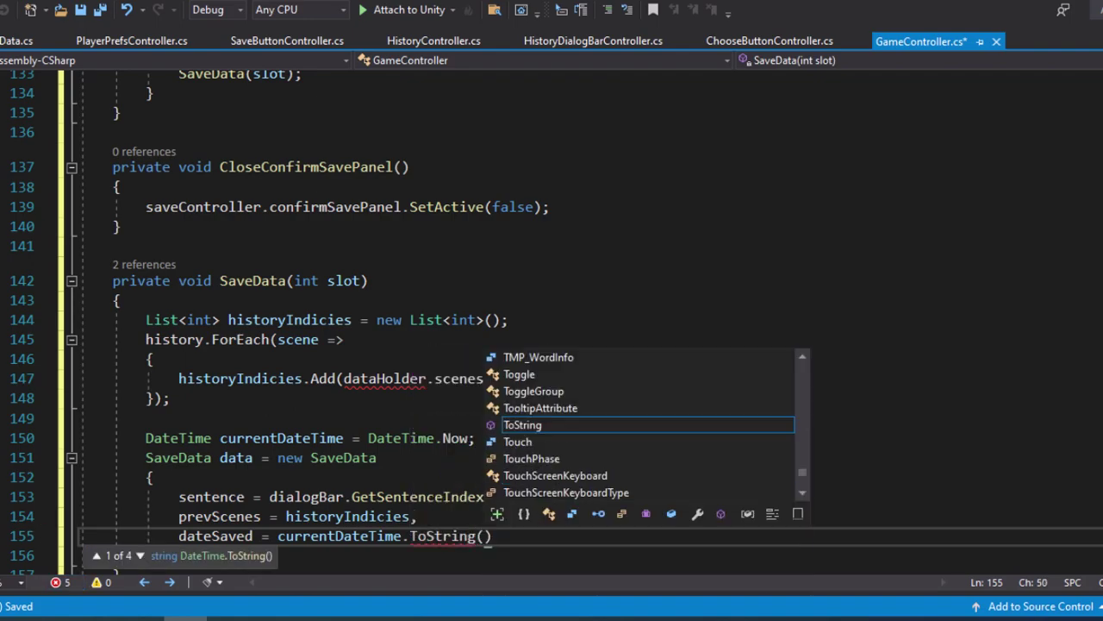
text(")
key(Escape)
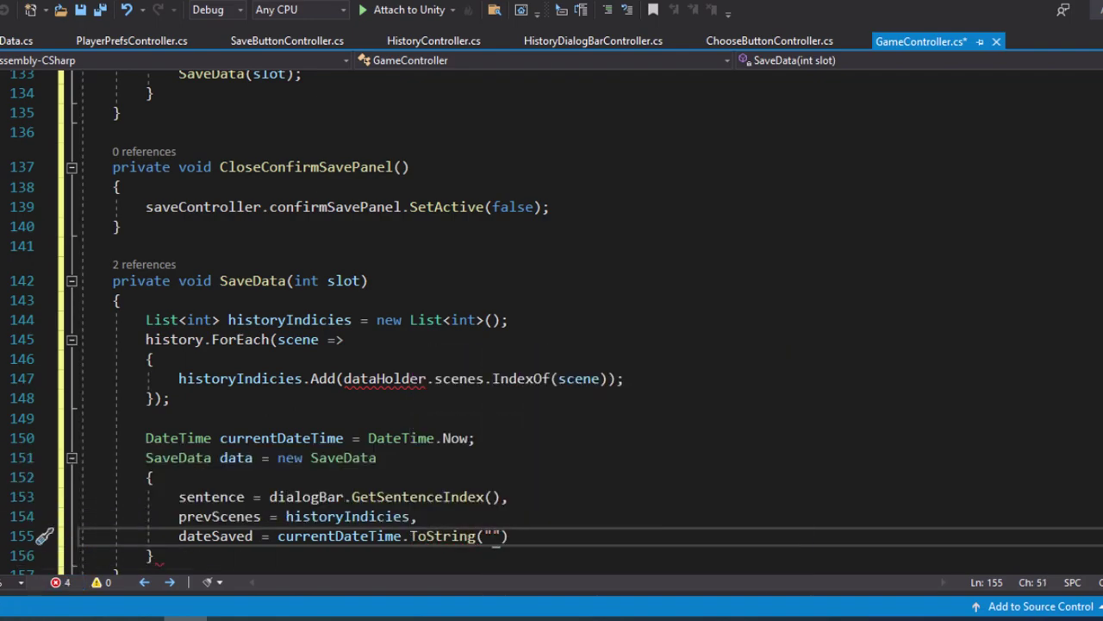
text(ddd)
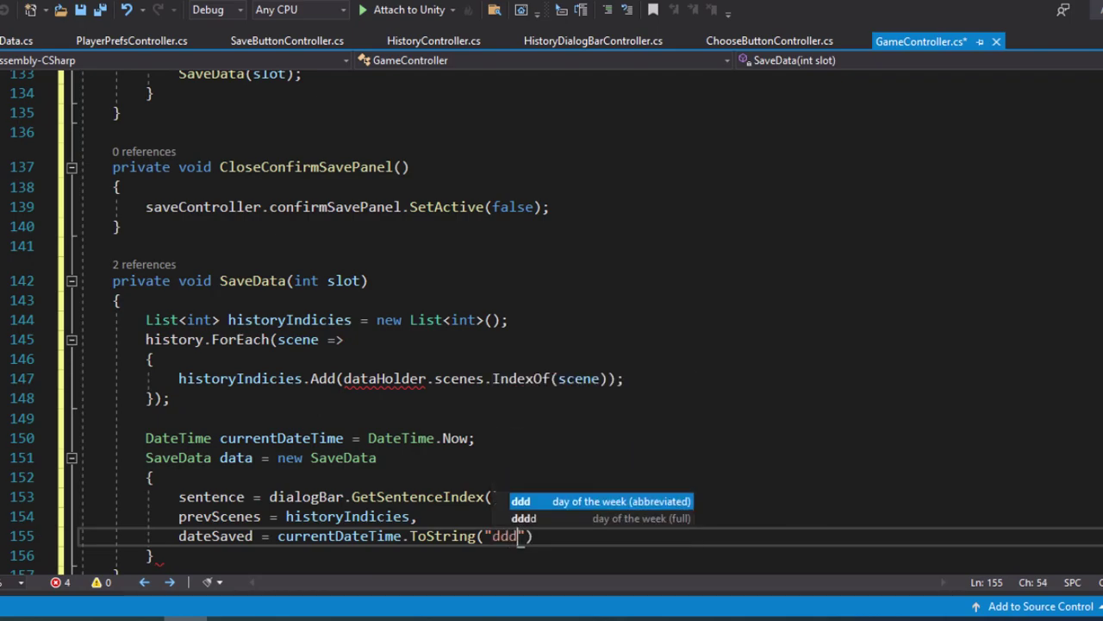
text(d, )
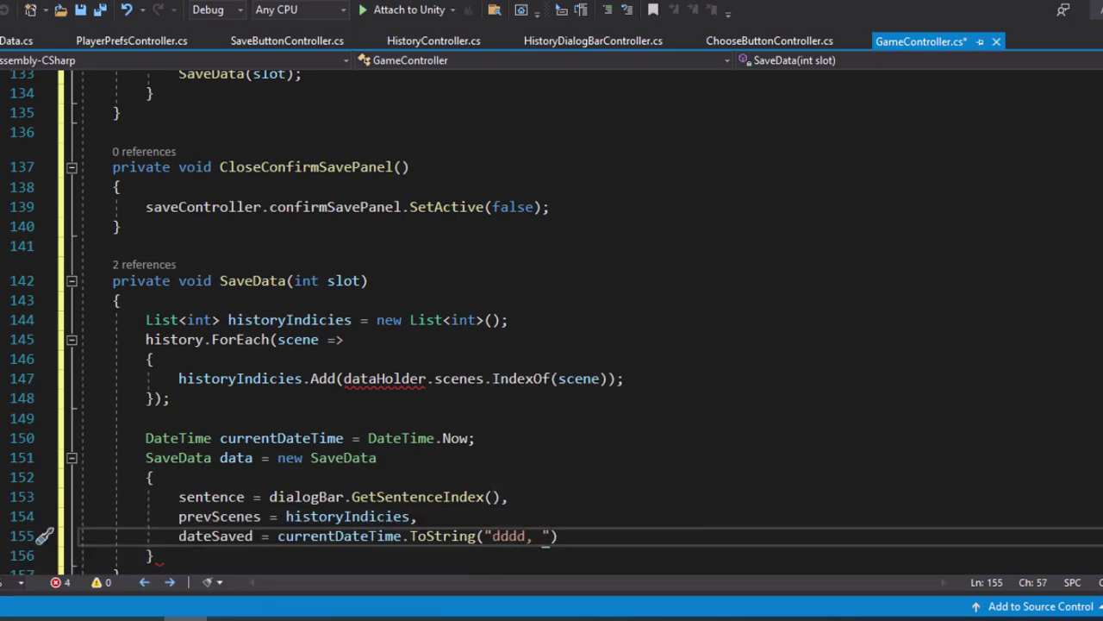
text(dd)
text( MM)
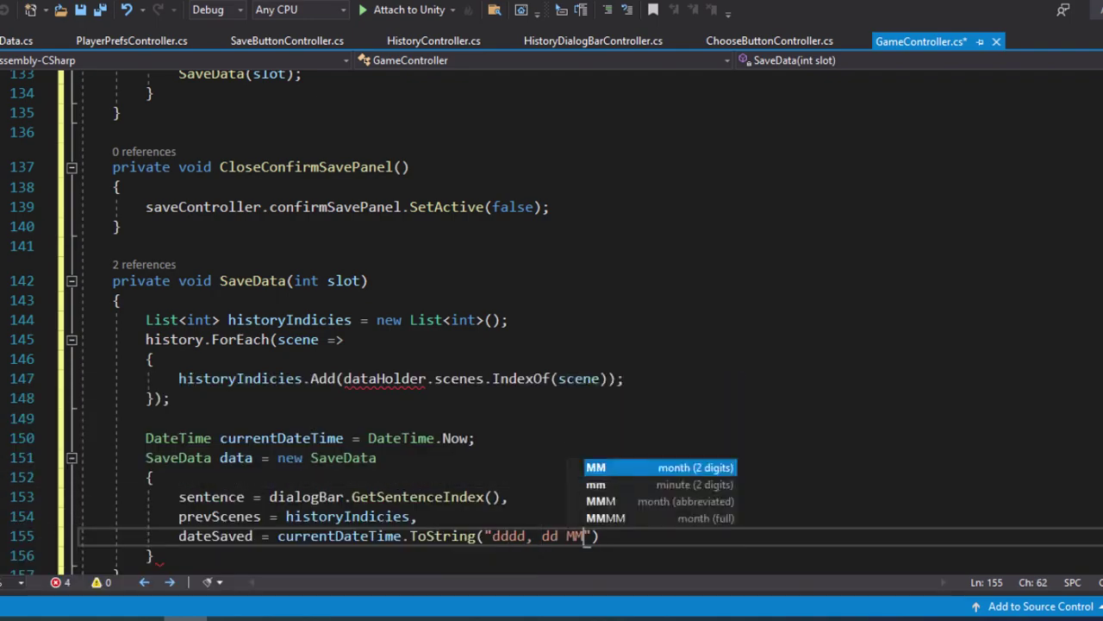
text(MM)
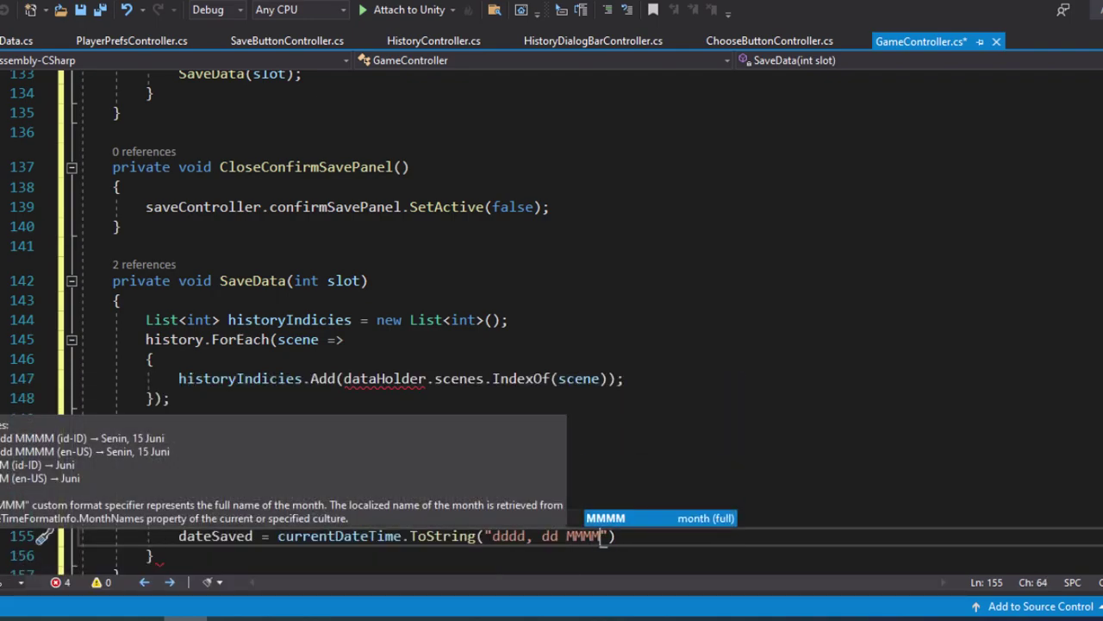
text( yyy)
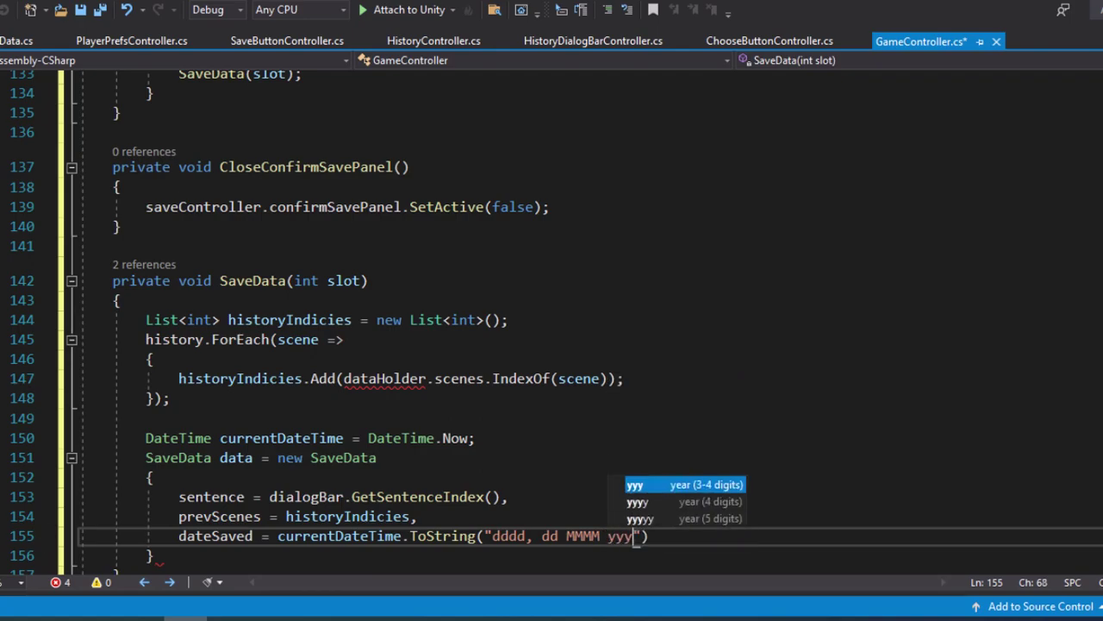
text(y)
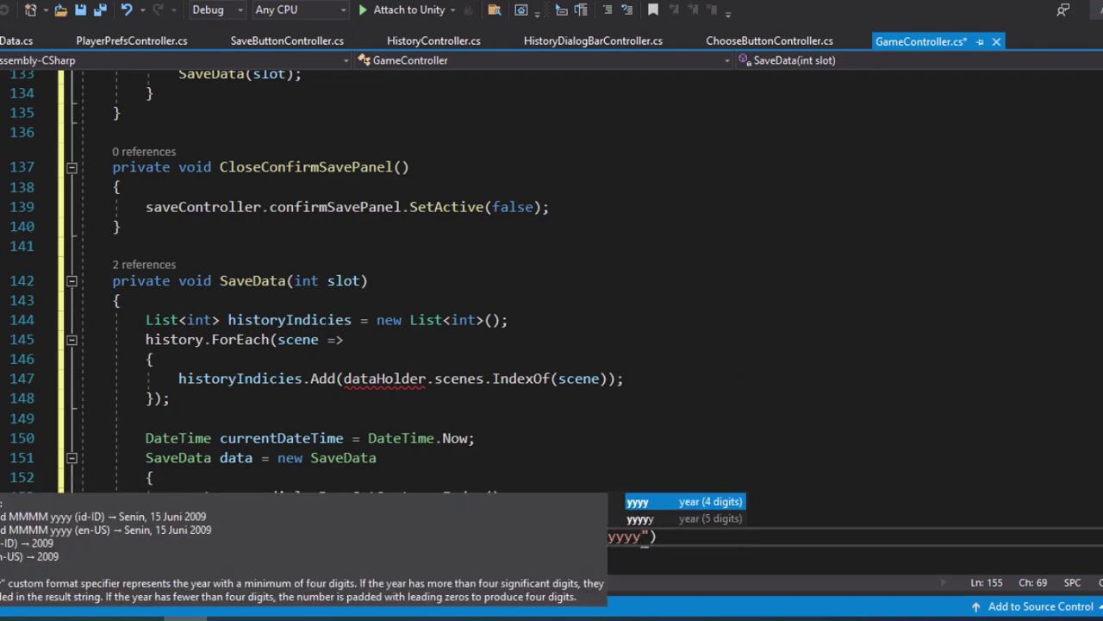
text(, )
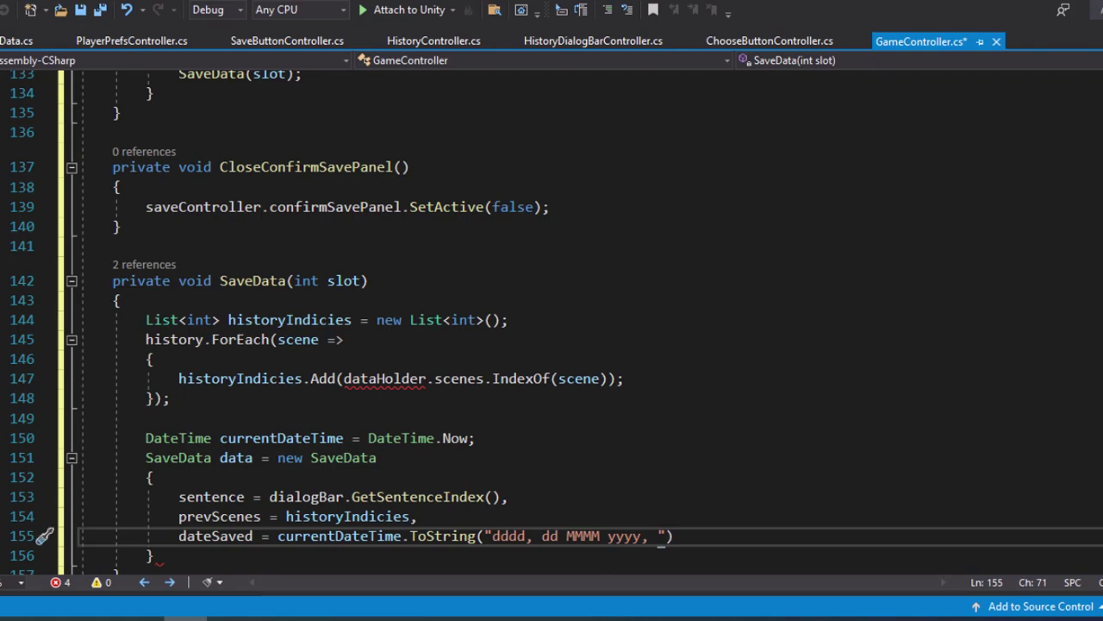
text(HH)
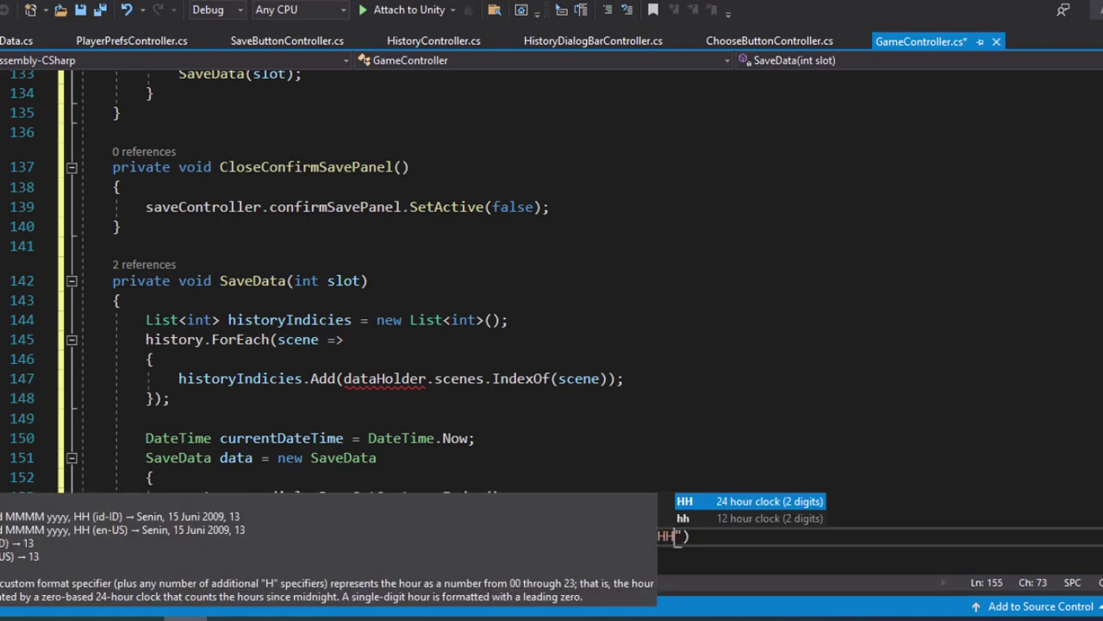
text(:m)
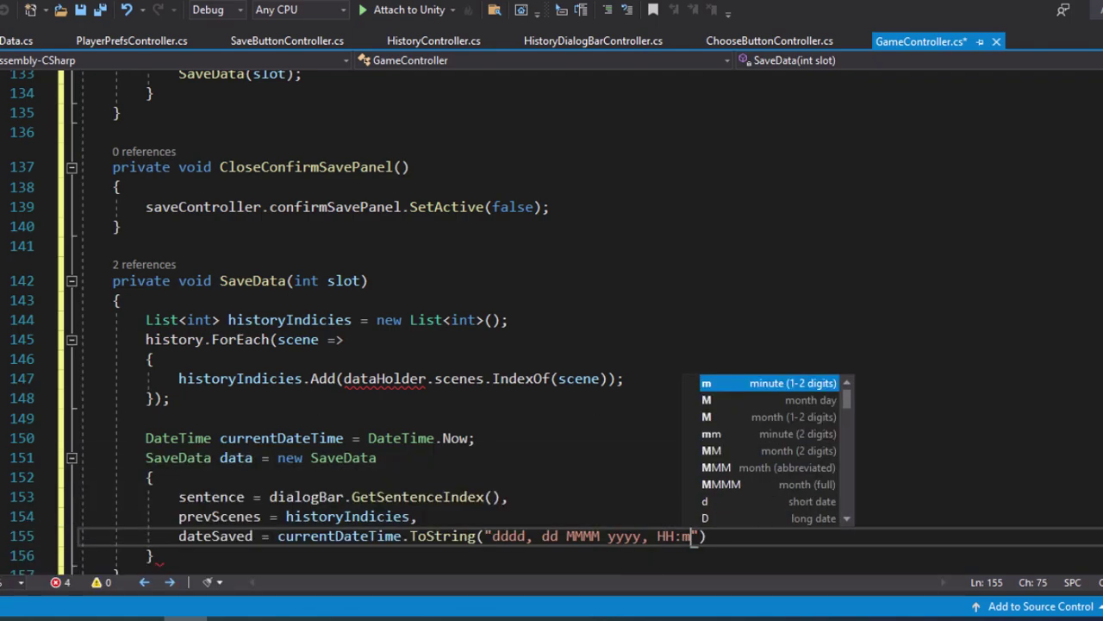
text(m)
key(Escape)
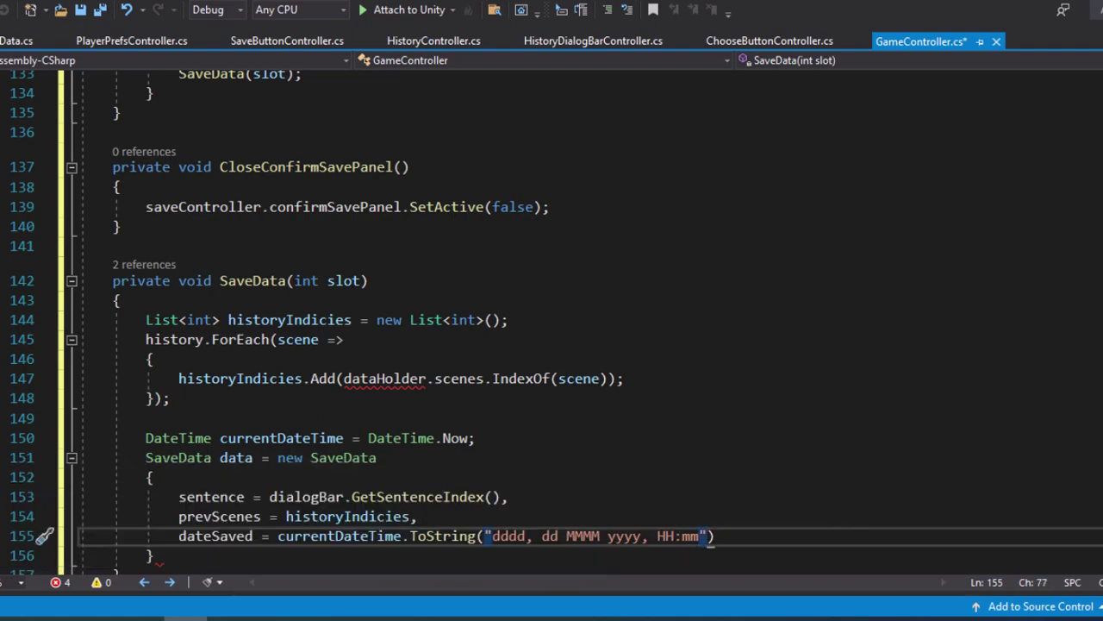
- Pass new CultureInfo("id-ID") to the formatting and close the initializer with a semicolon
text(, n)
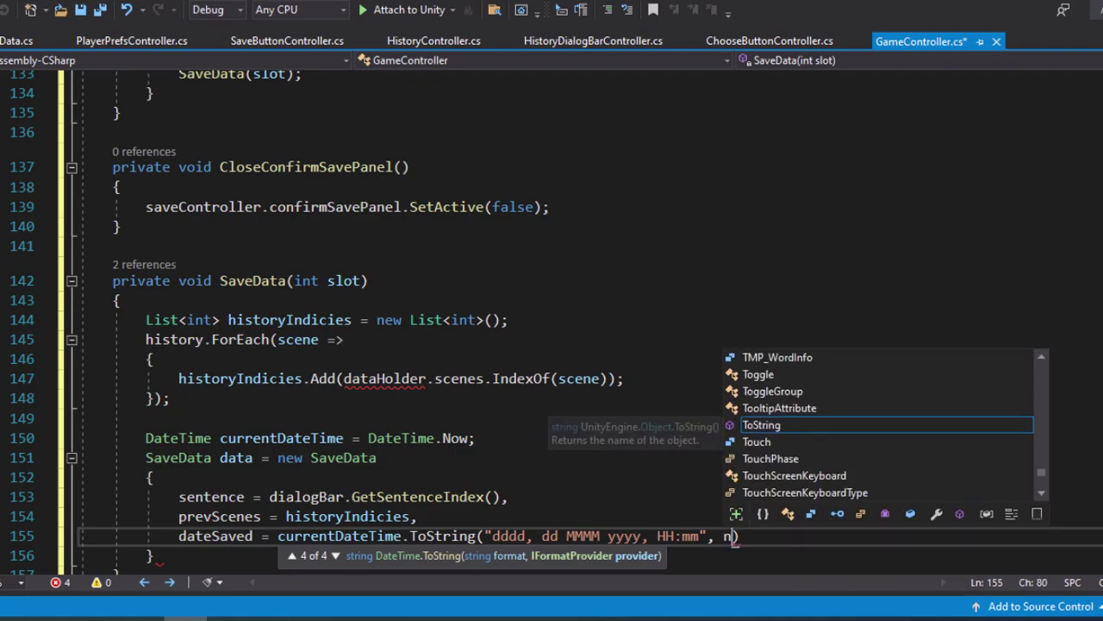
text(ew Cu)
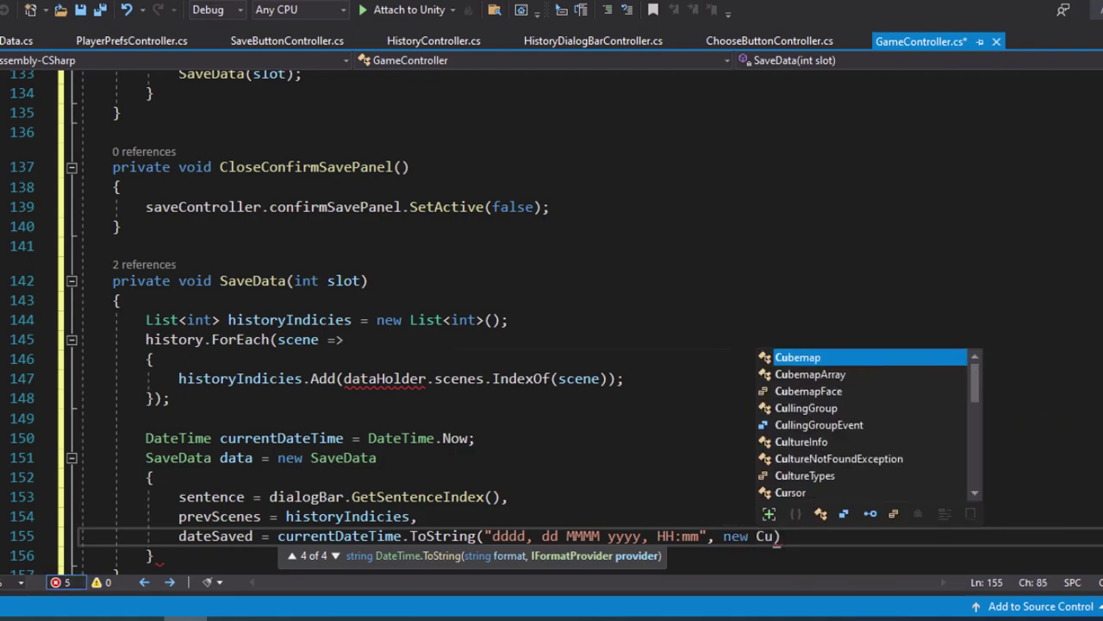
text(lture)
key(Tab)
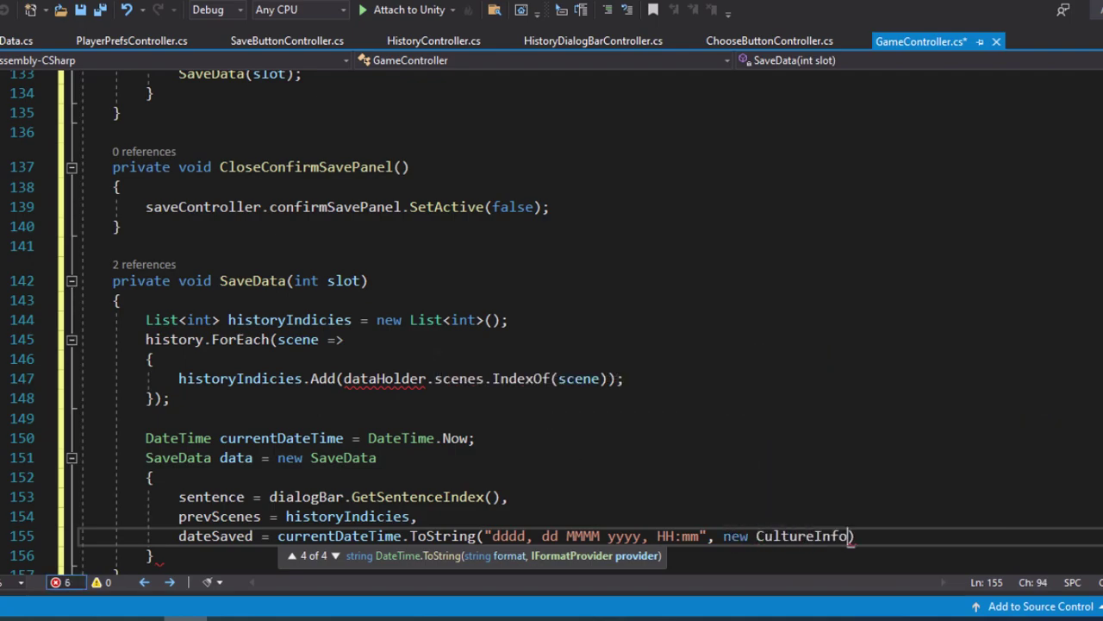
text(()
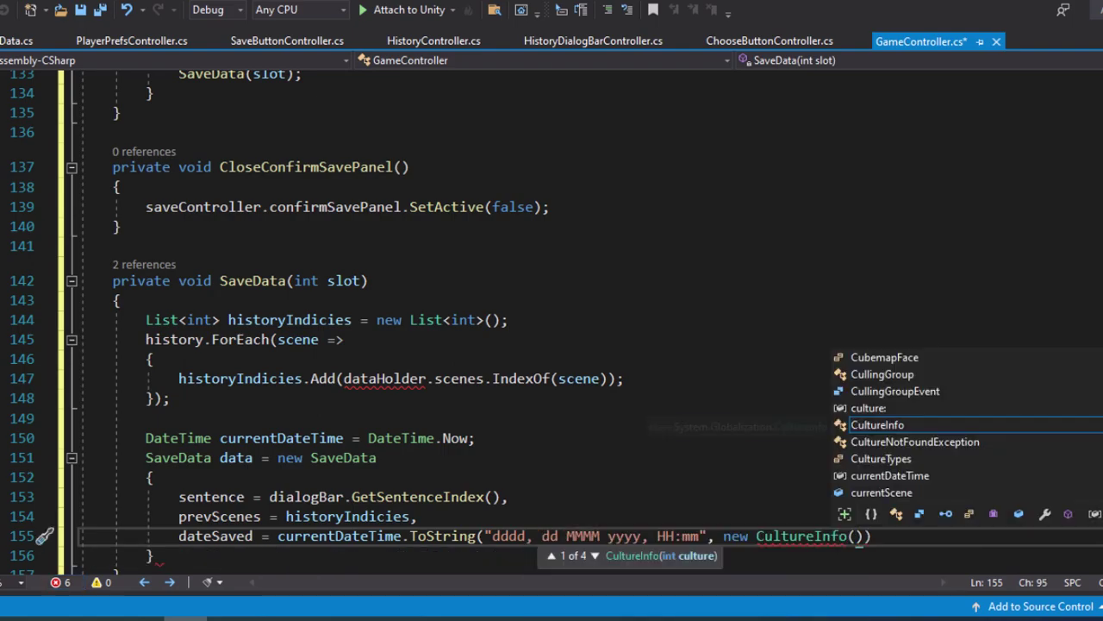
text("id)
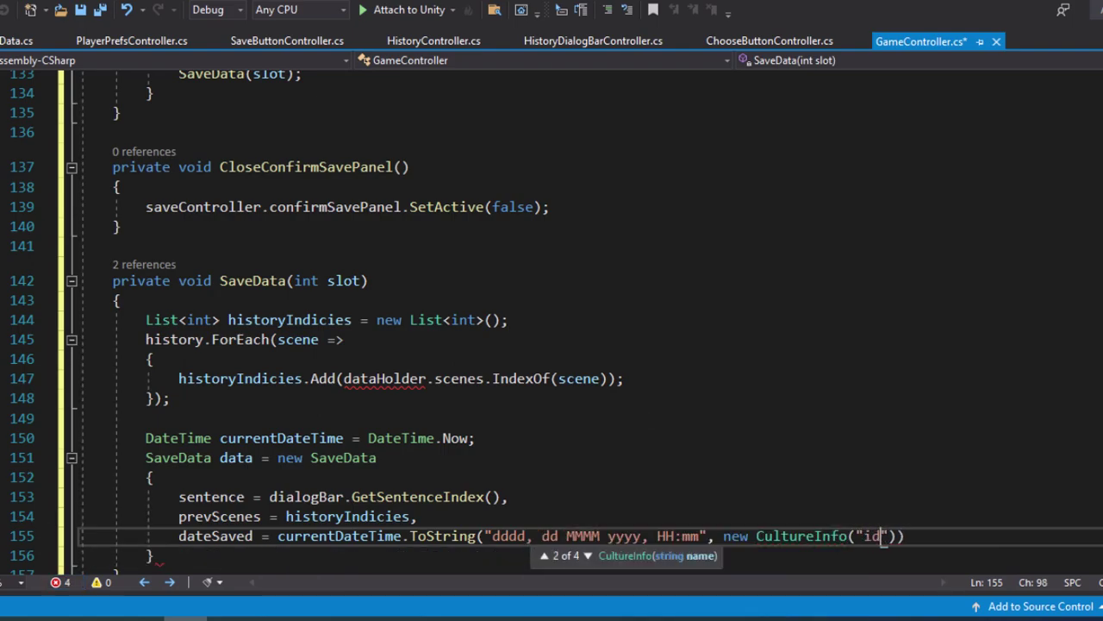
text(-I)
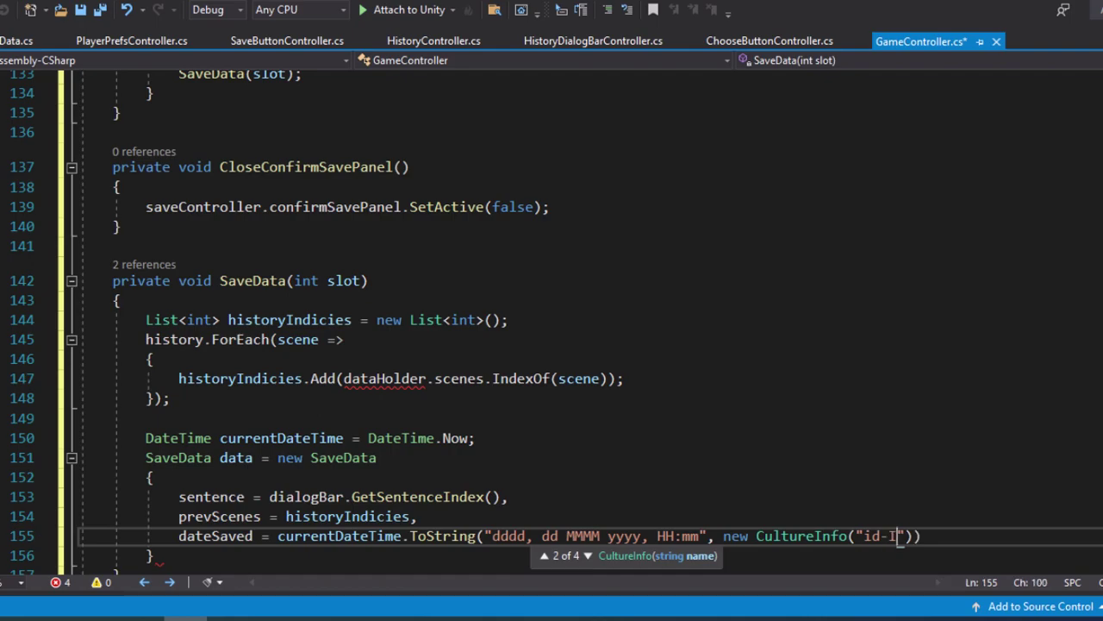
text(D)
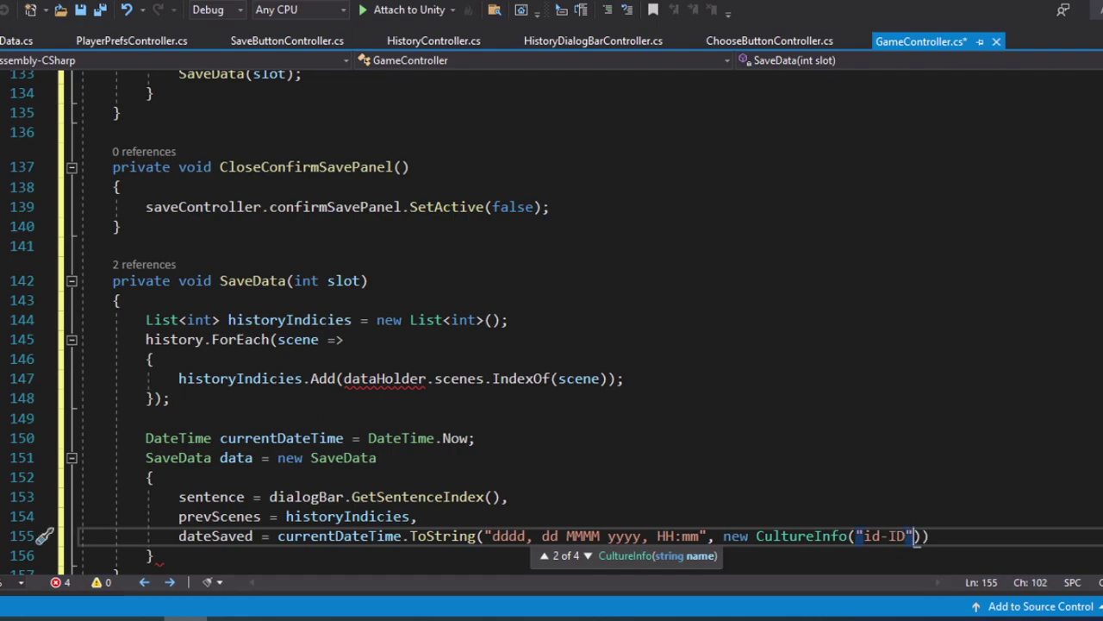
key(Down)
key(Down)
key(Down)
key(Down)
key(Down)
key(End)
key(Down)
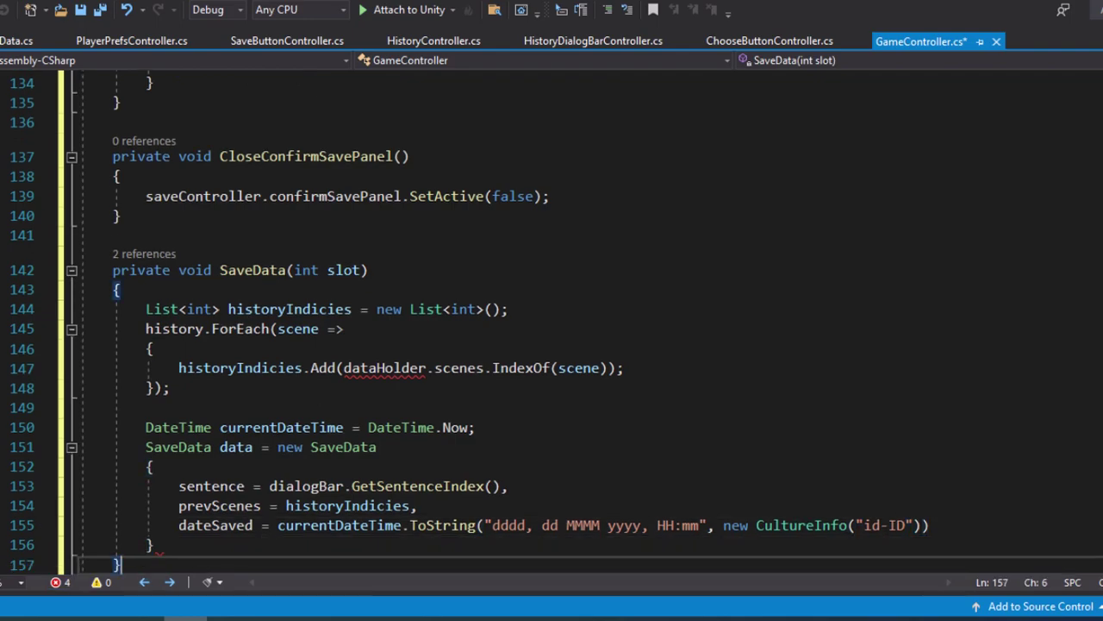
text(;)
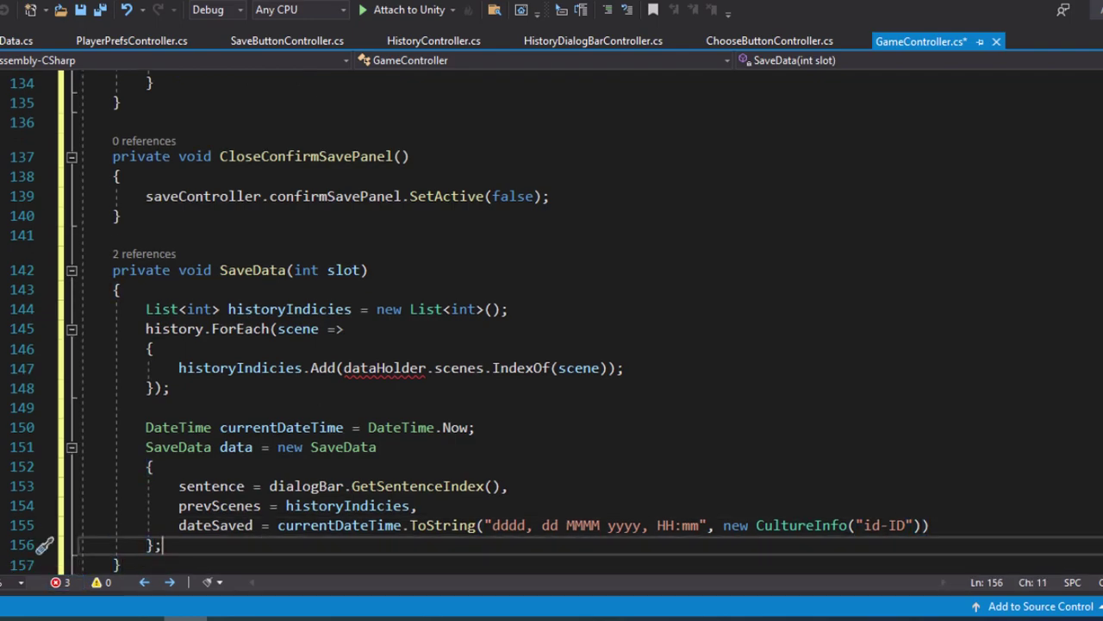
key(Return)
key(Return)
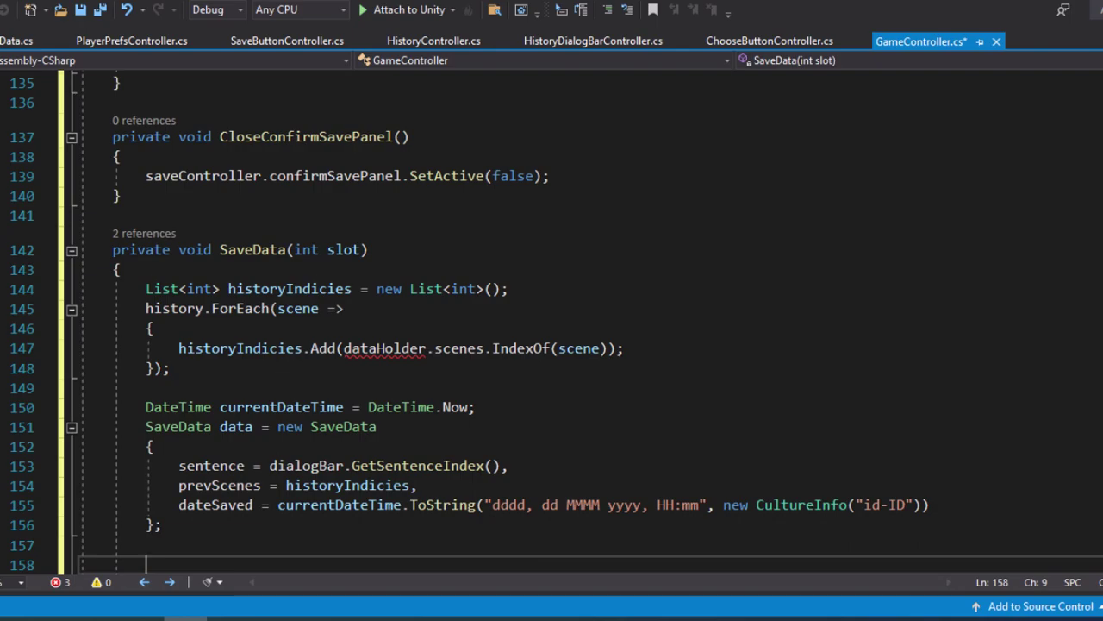
scroll(557, 326, down, 1)
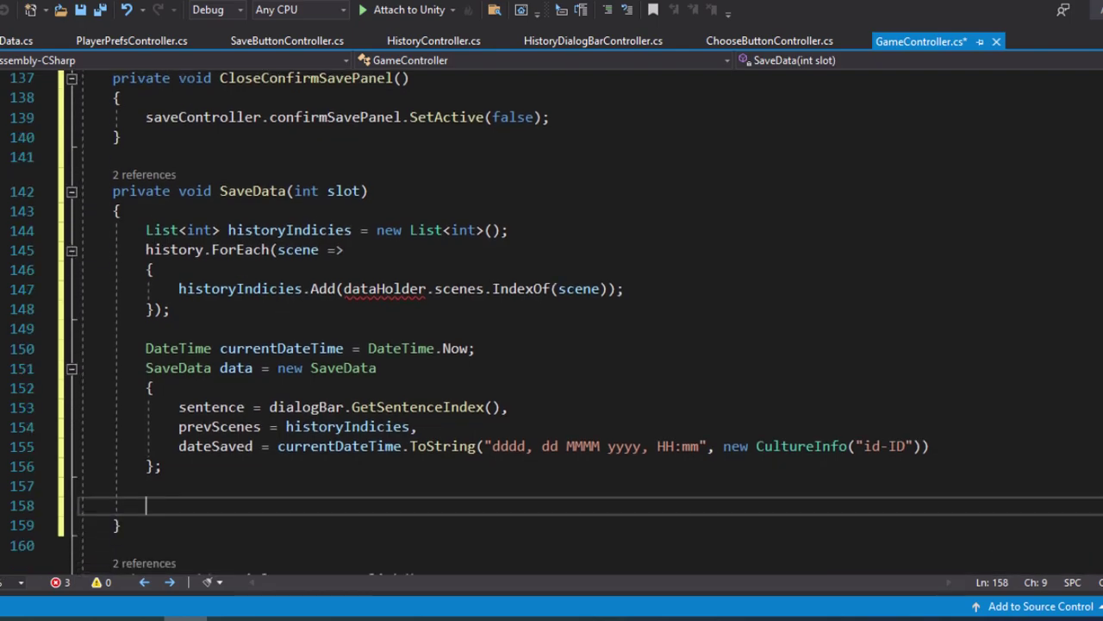
- Add PlayerPrefsController.instance.SaveGame(slot, data); to store the save
text(PlayerP)
key(Down)
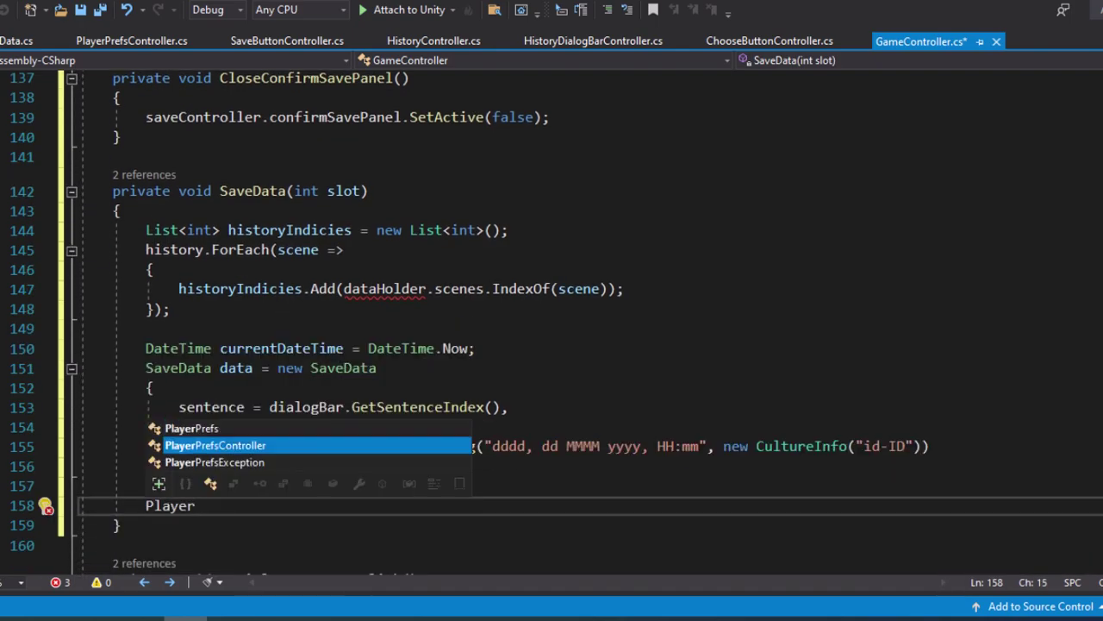
key(Tab)
text(.ins)
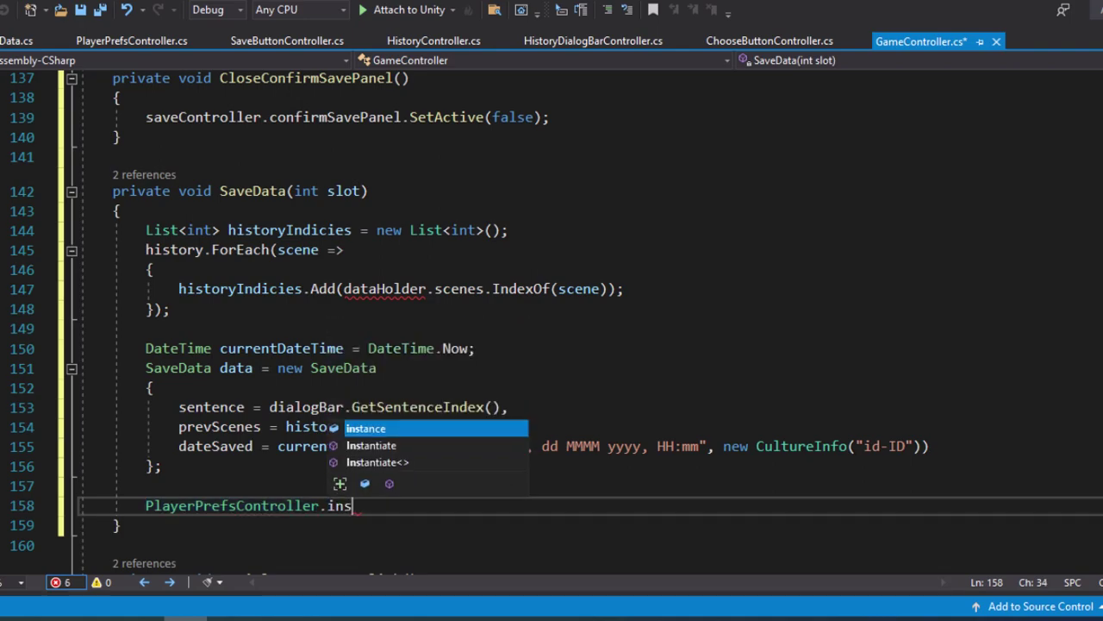
key(Tab)
text(.Save)
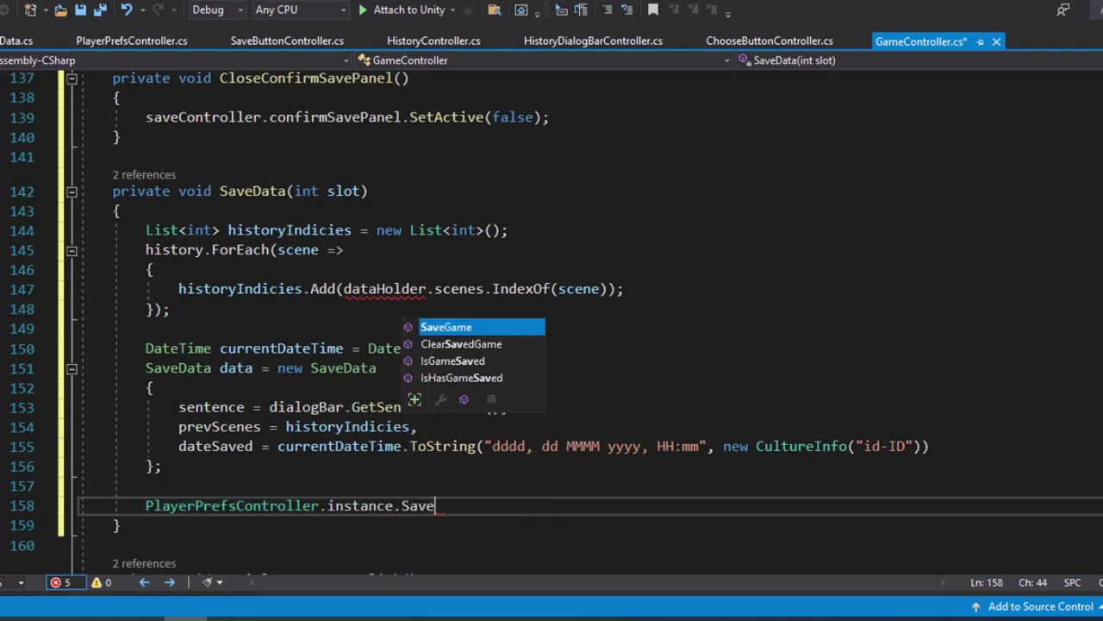
key(Tab)
text((s)
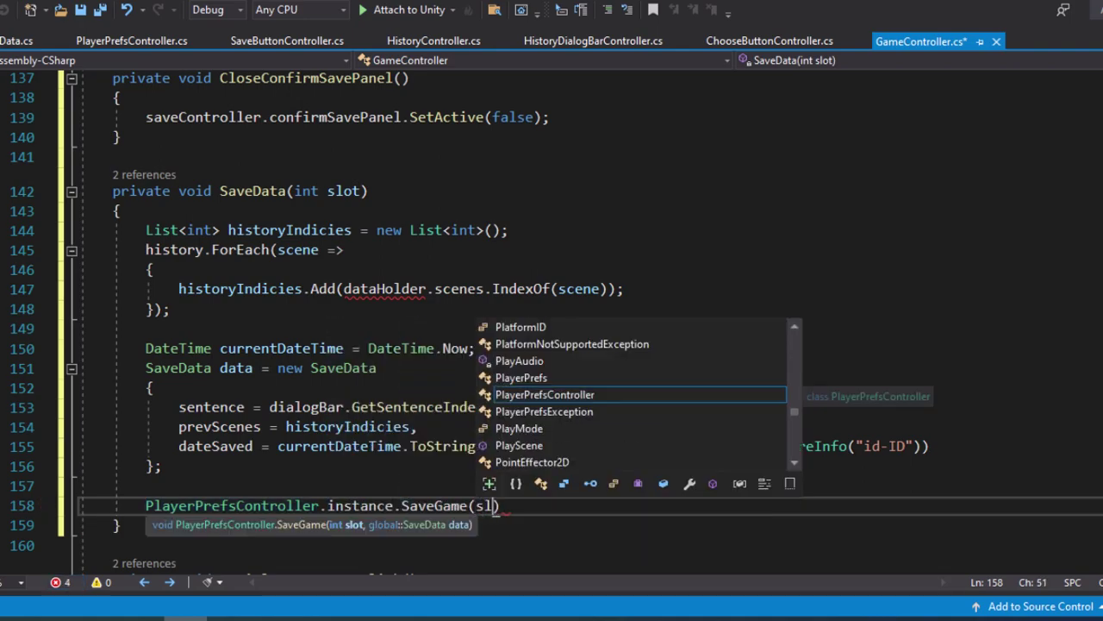
text(lot, data))
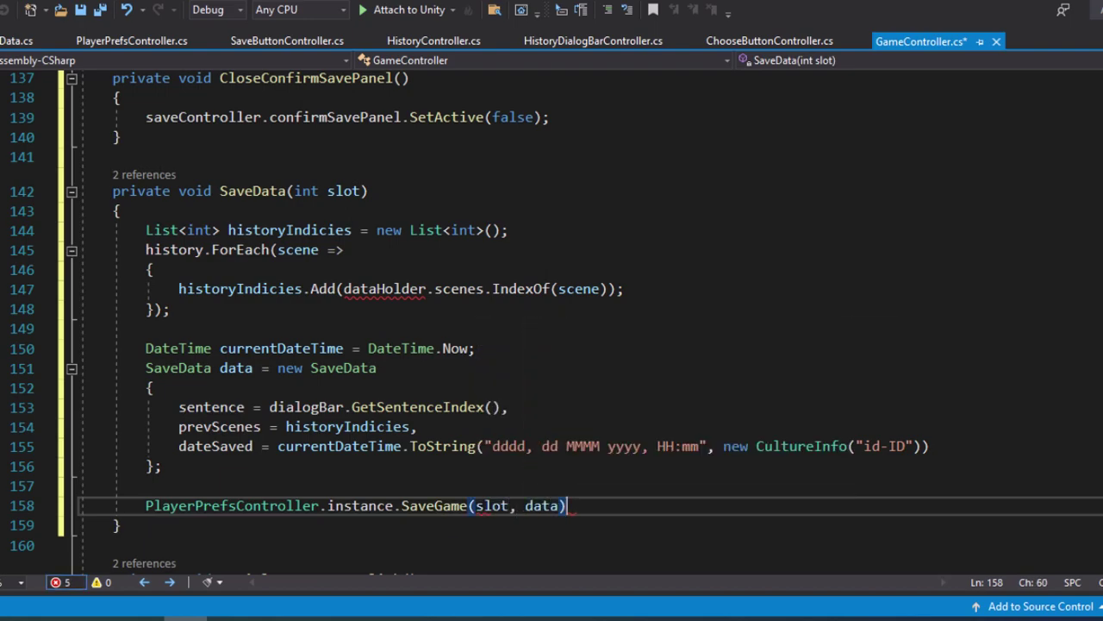
text(;)
key(Return)
key(Return)
- Add GetDataSaveButton(slot); and CloseConfirmSavePanel(); then save GameController.cs
text(G)
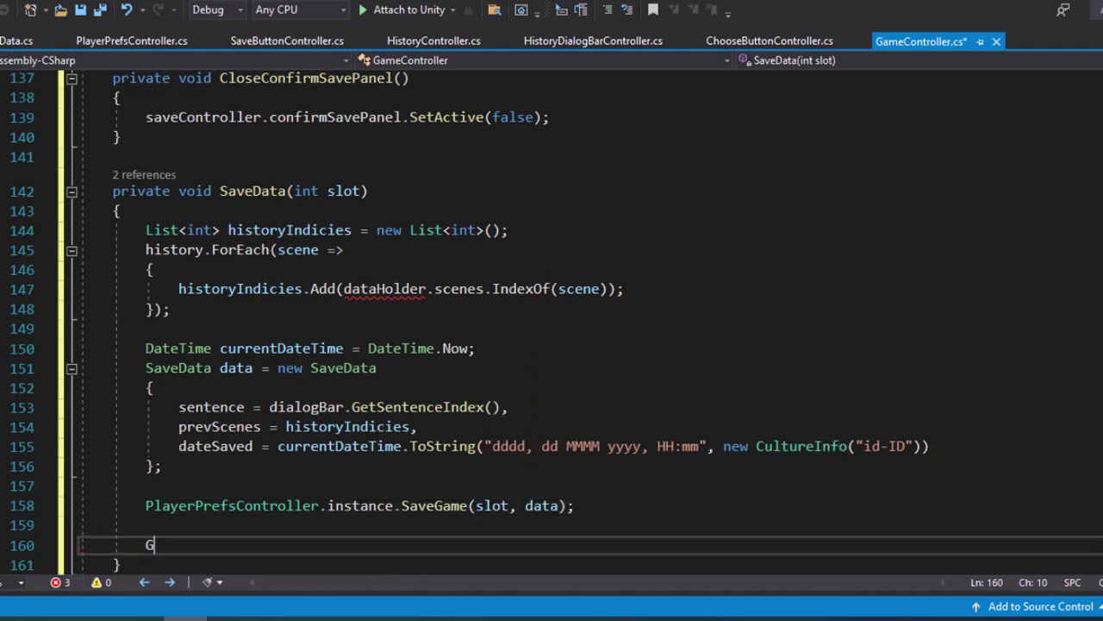
text(etData)
key(Tab)
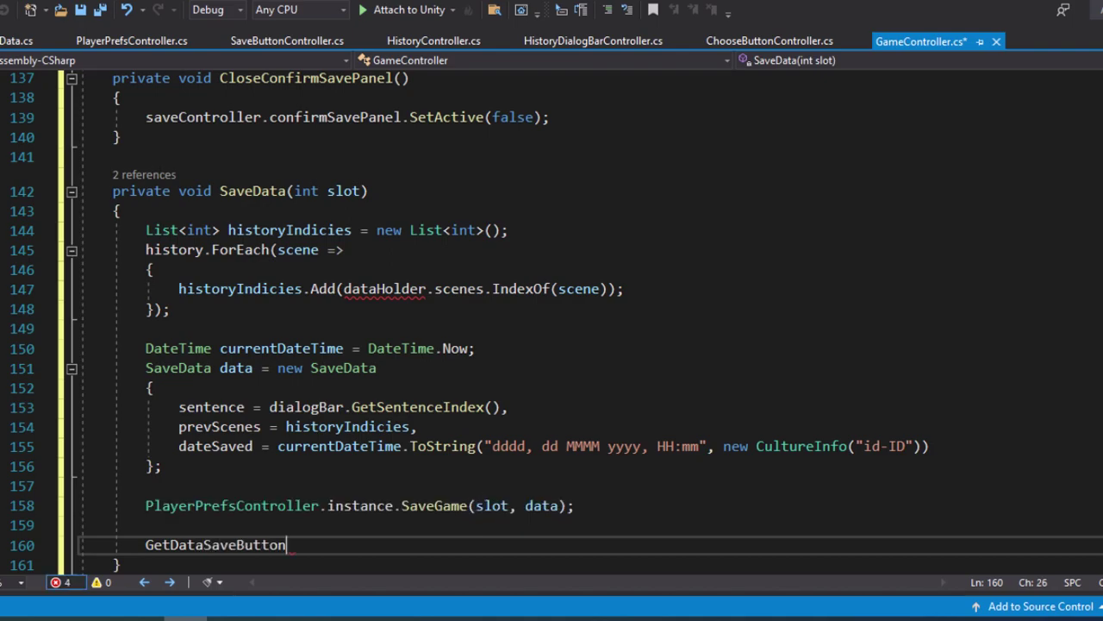
text((slot)
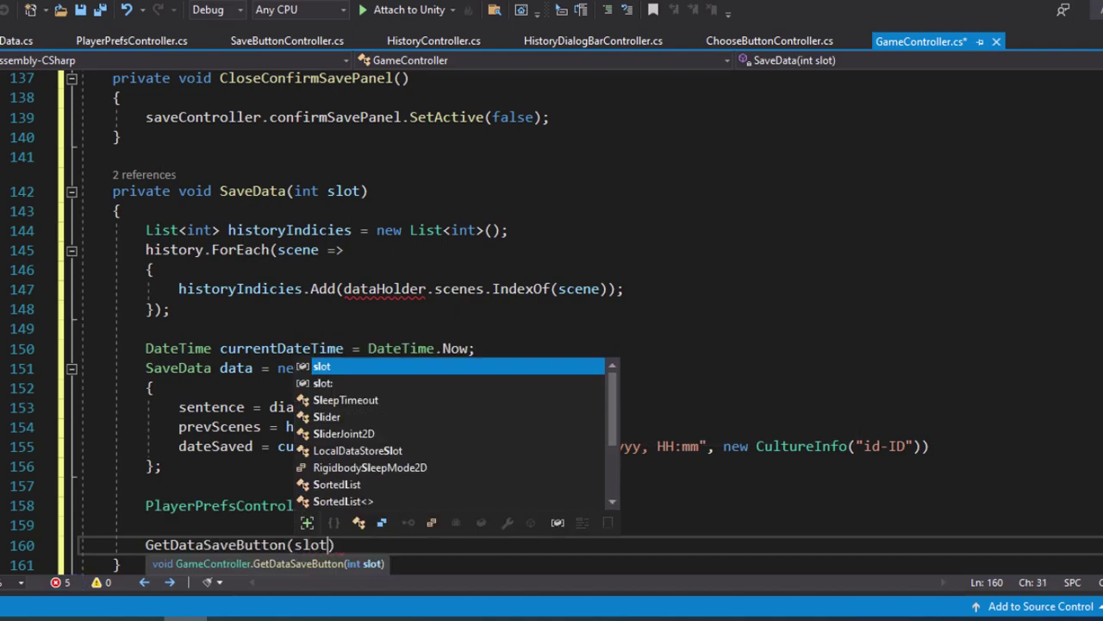
text();)
key(Return)
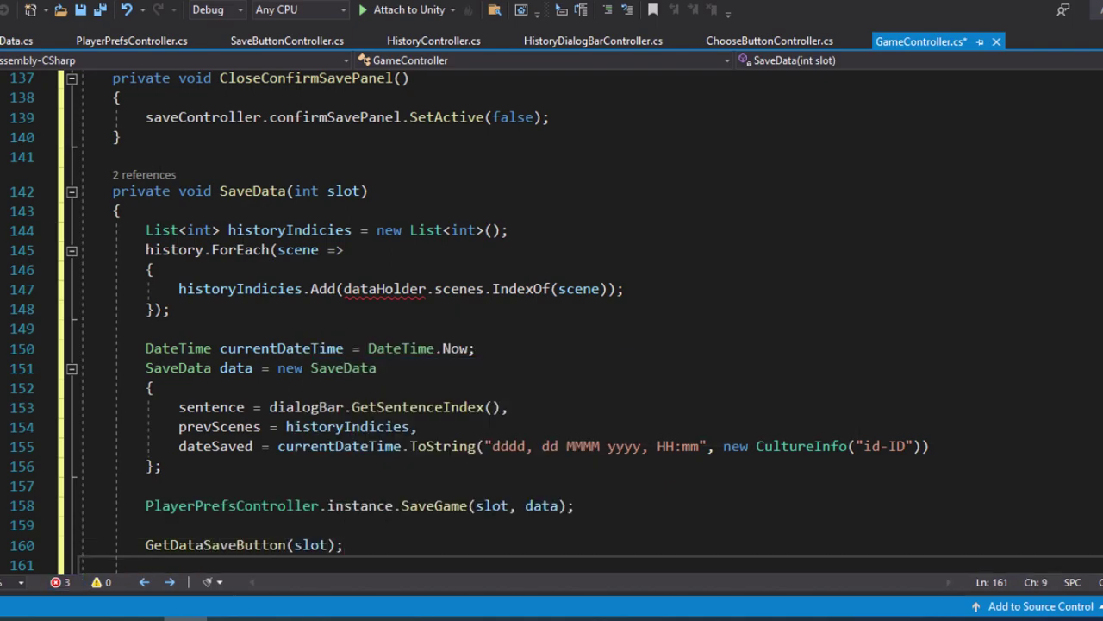
scroll(551, 324, down, 1)
text(C)
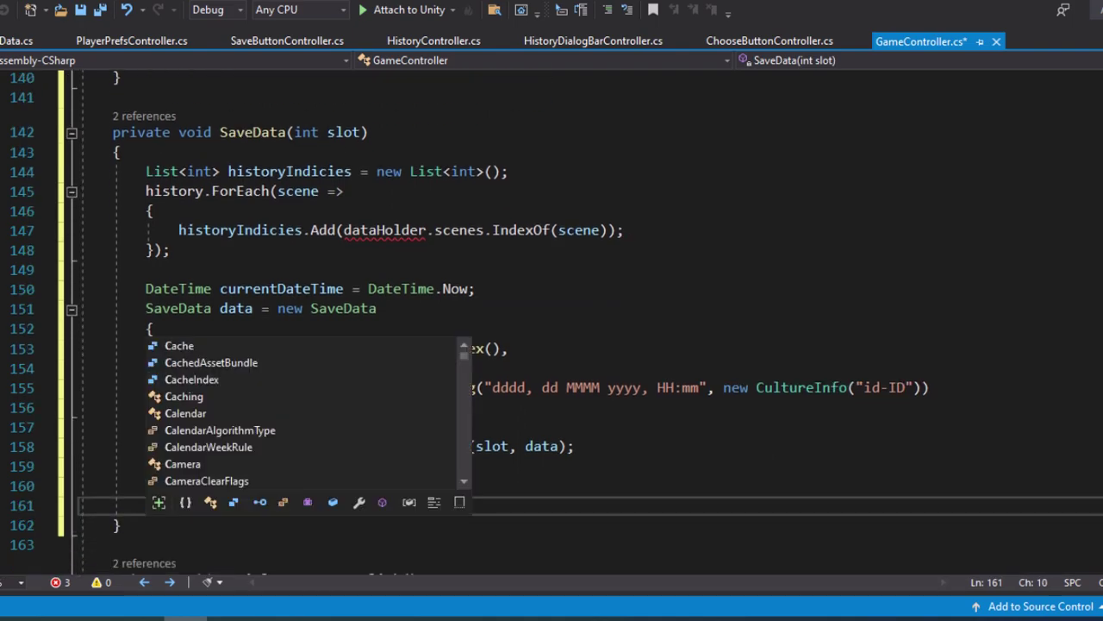
text(loseCon)
key(Tab)
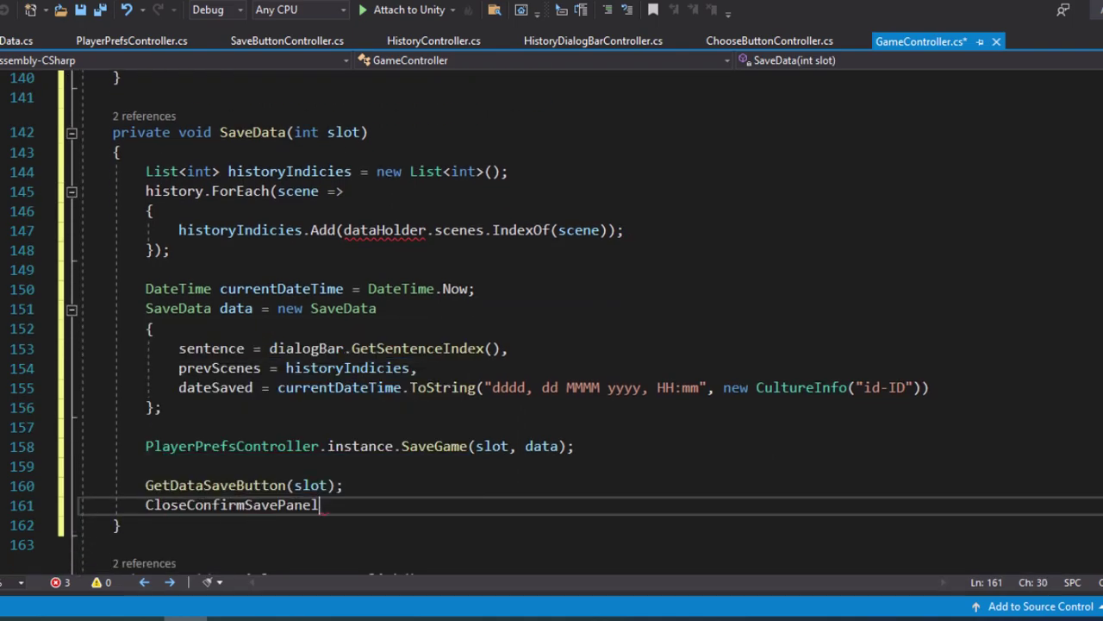
text(();)
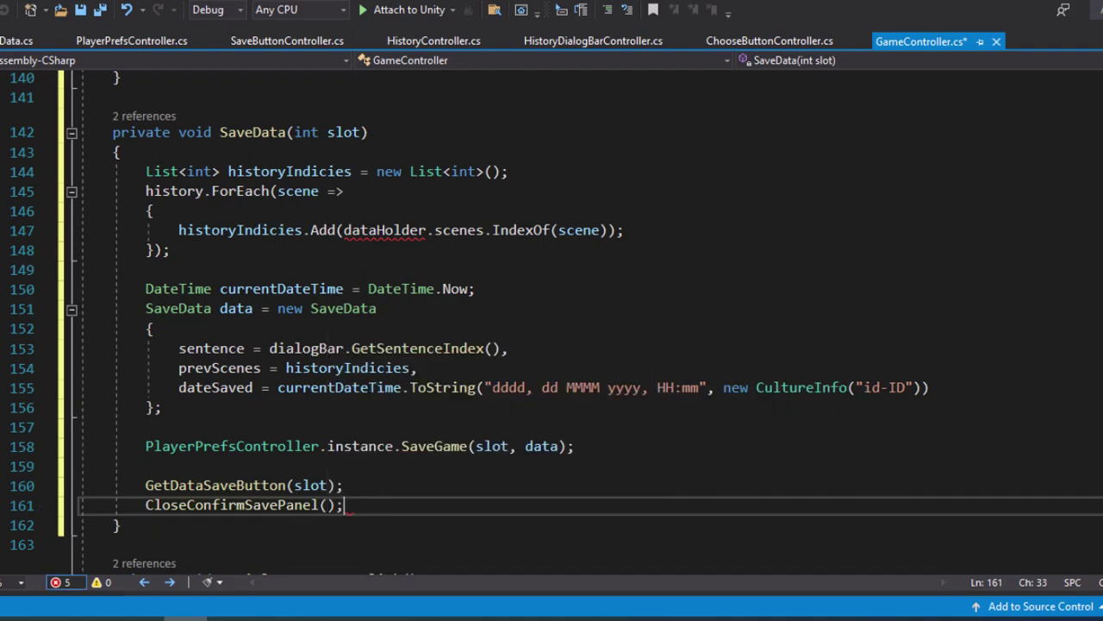
key(ctrl+s)
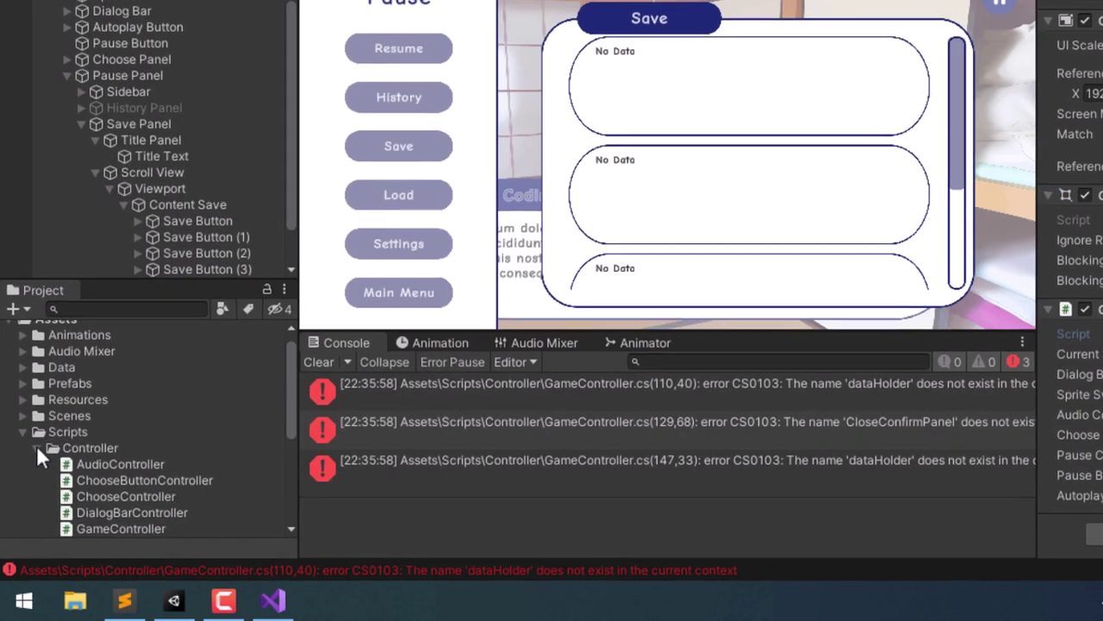
- Add a C# script named DataHolder to the Scripts/Scriptable Object folder
click(37, 448)
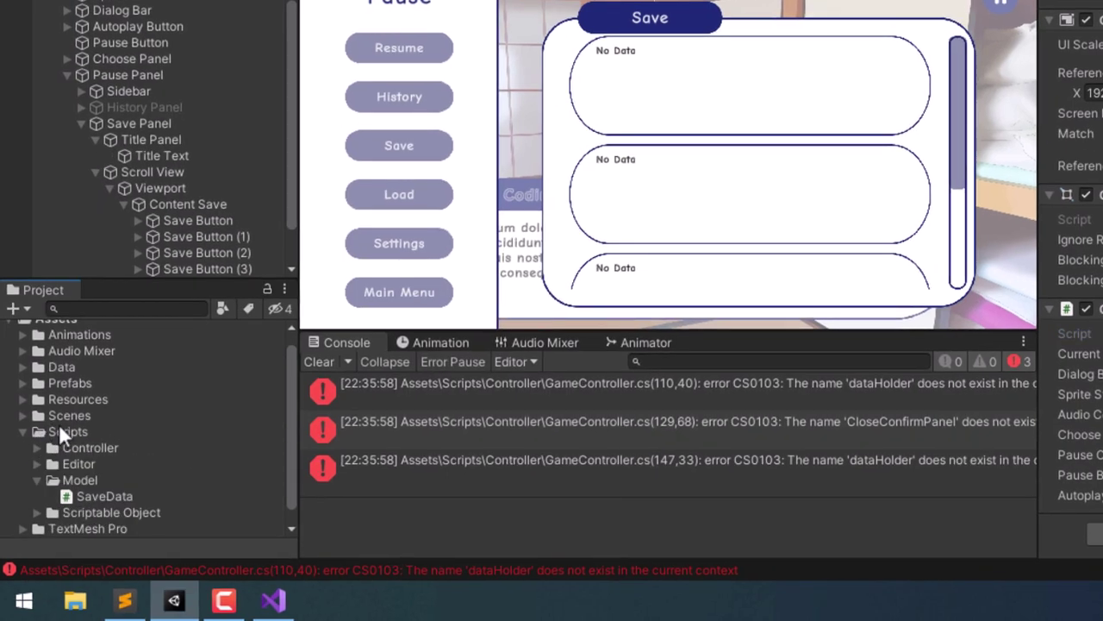
click(39, 479)
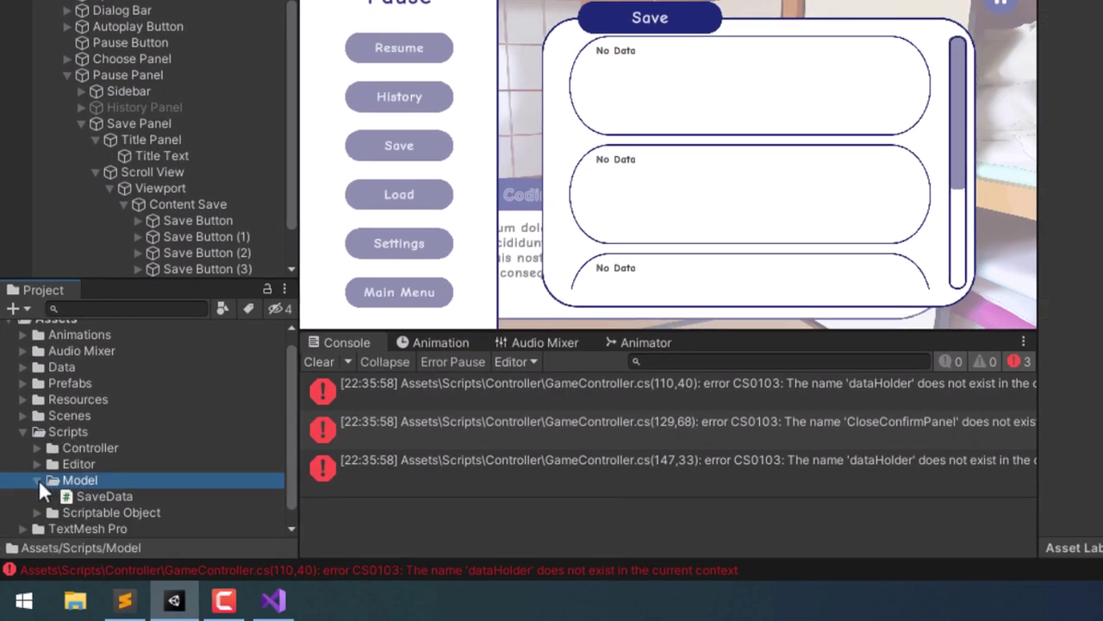
click(38, 480)
click(82, 498)
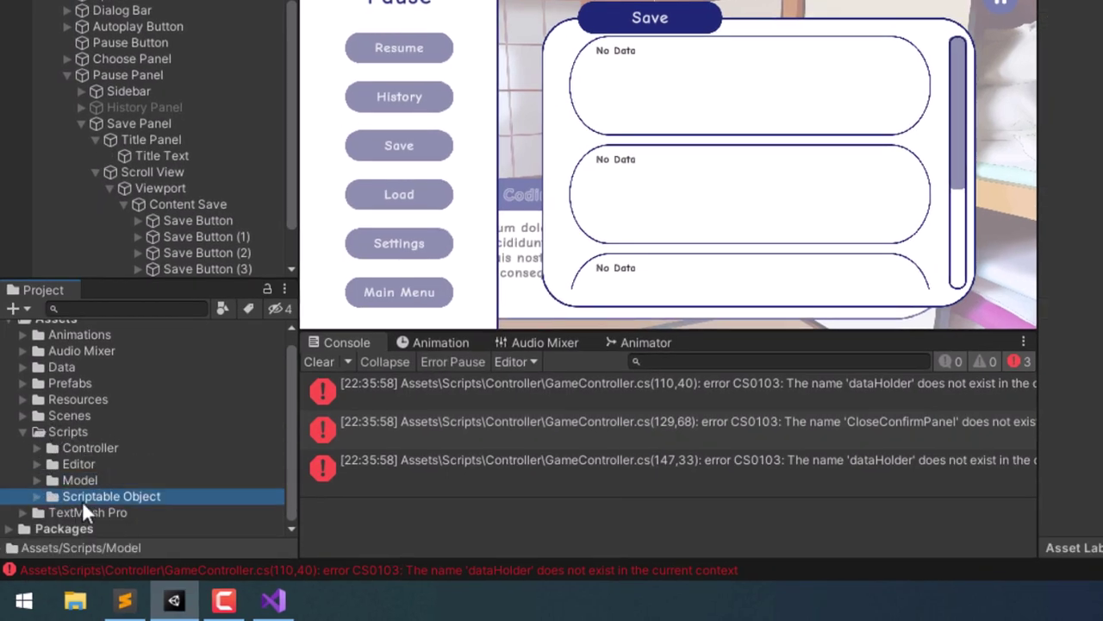
click(36, 495)
right_click(132, 456)
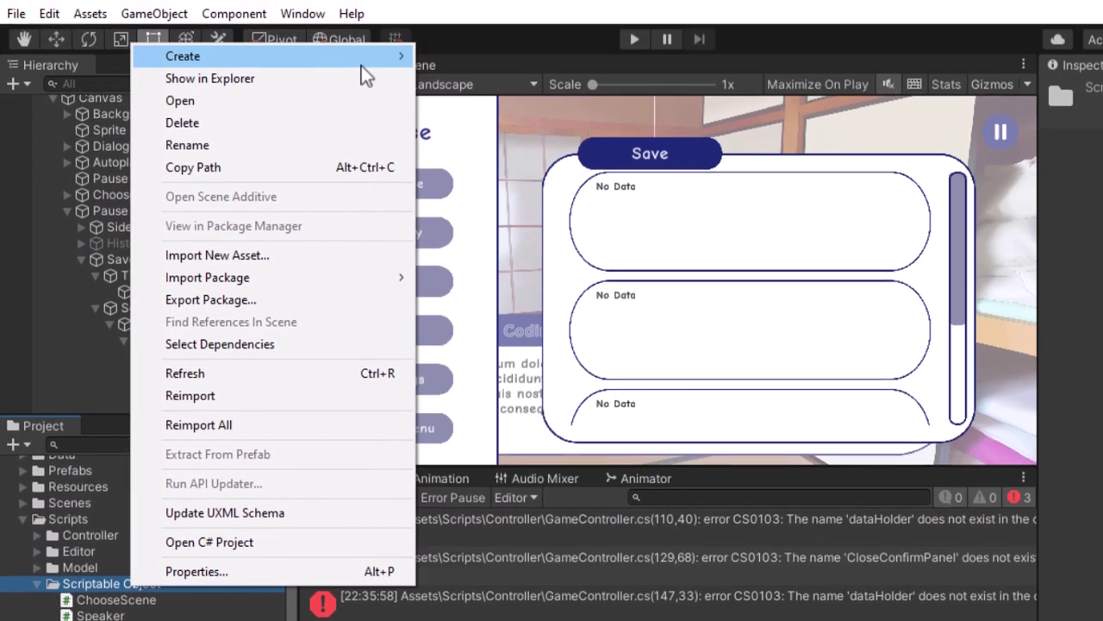
mouse_move(362, 75)
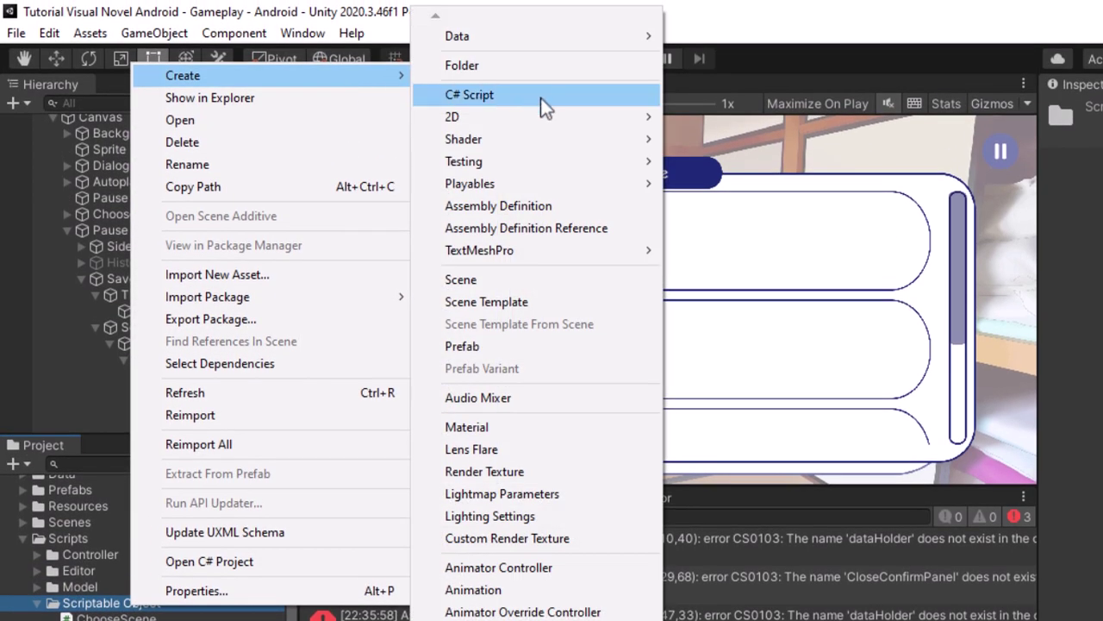
click(540, 96)
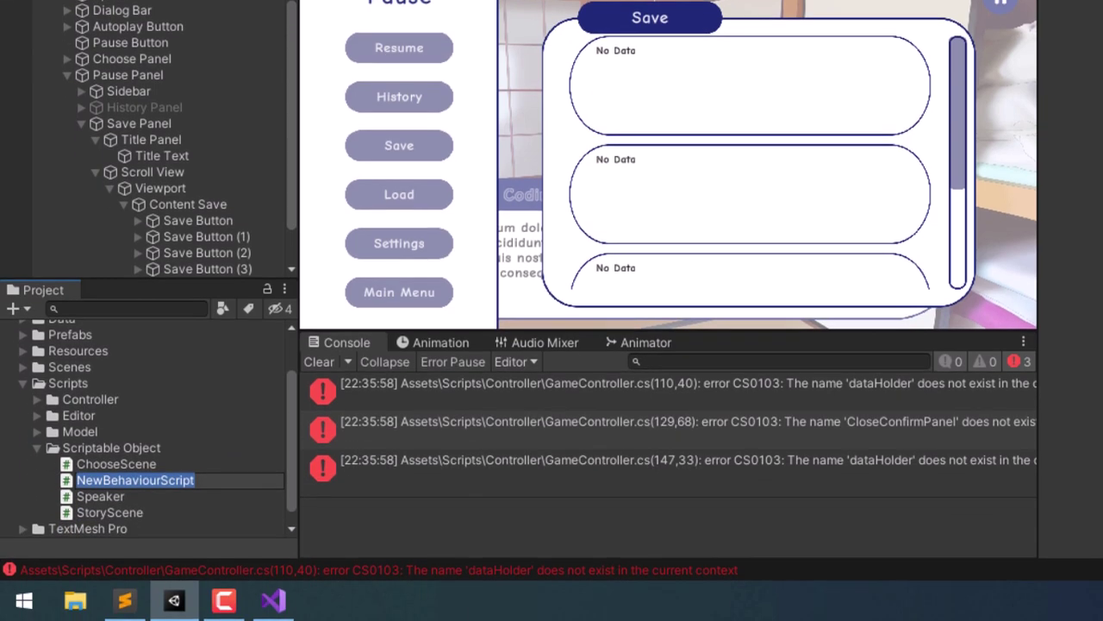
text(DataHolder)
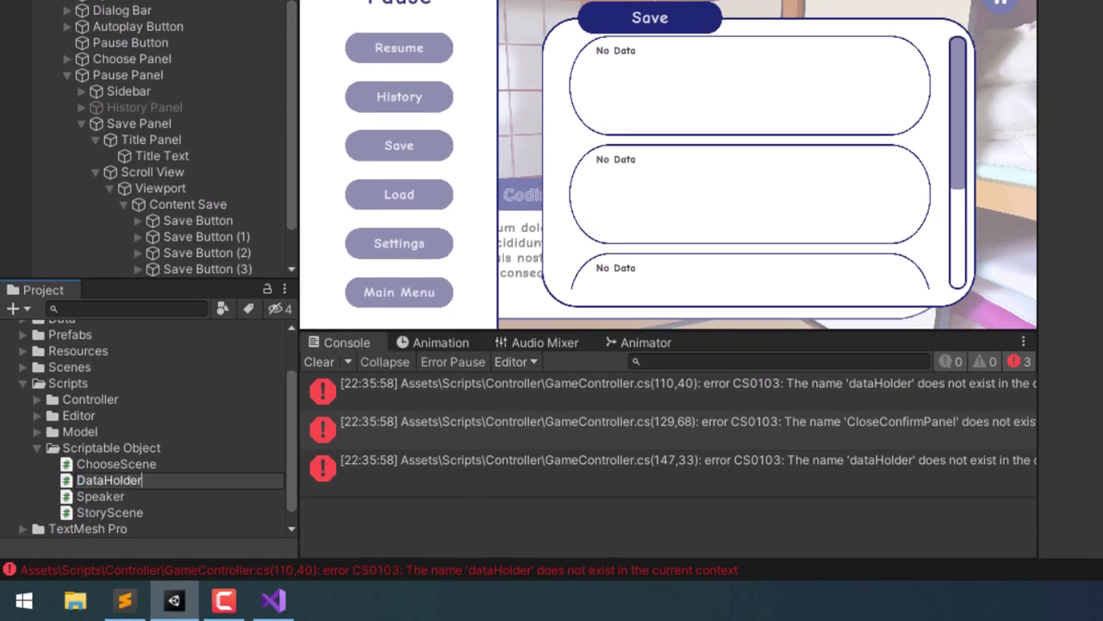
key(Return)
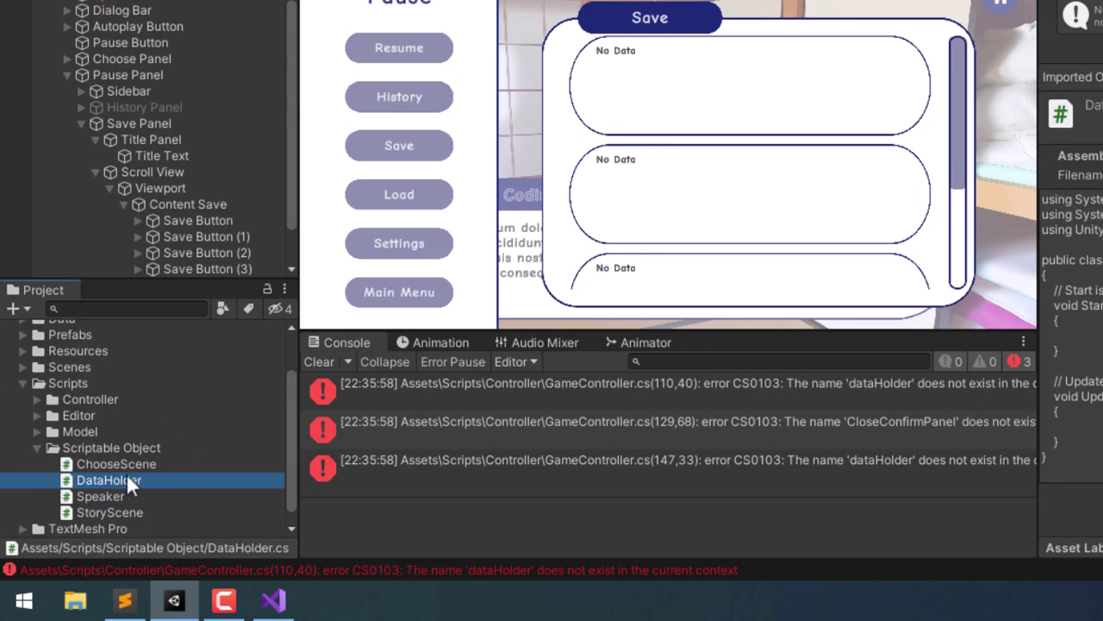
- Strip DataHolder's default using line and Start/Update methods, and make it inherit ScriptableObject
double_click(126, 484)
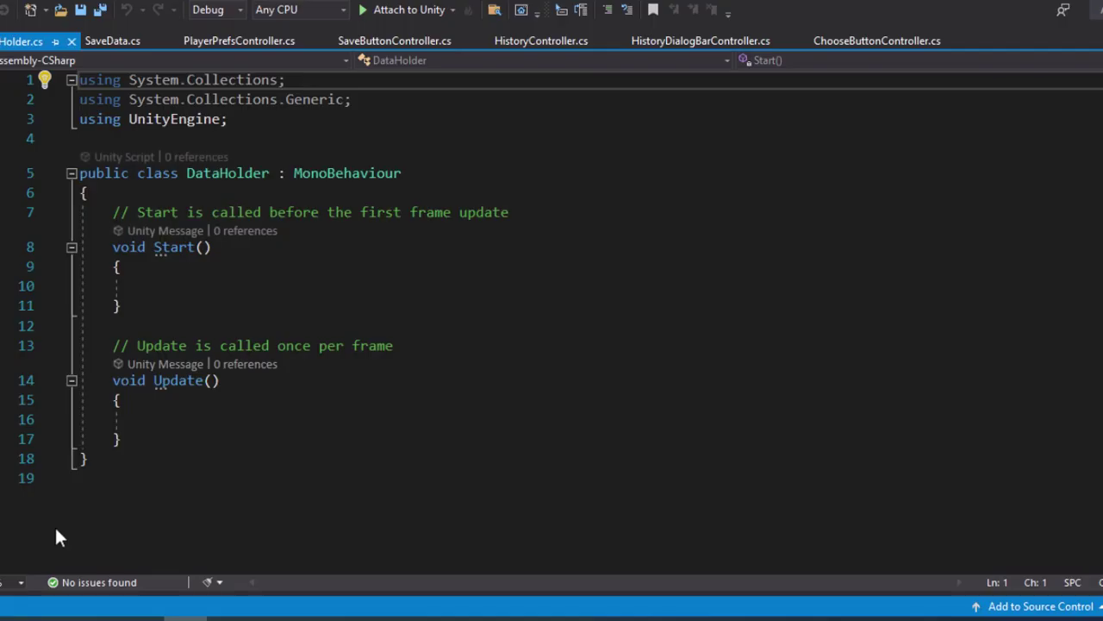
key(shift+End)
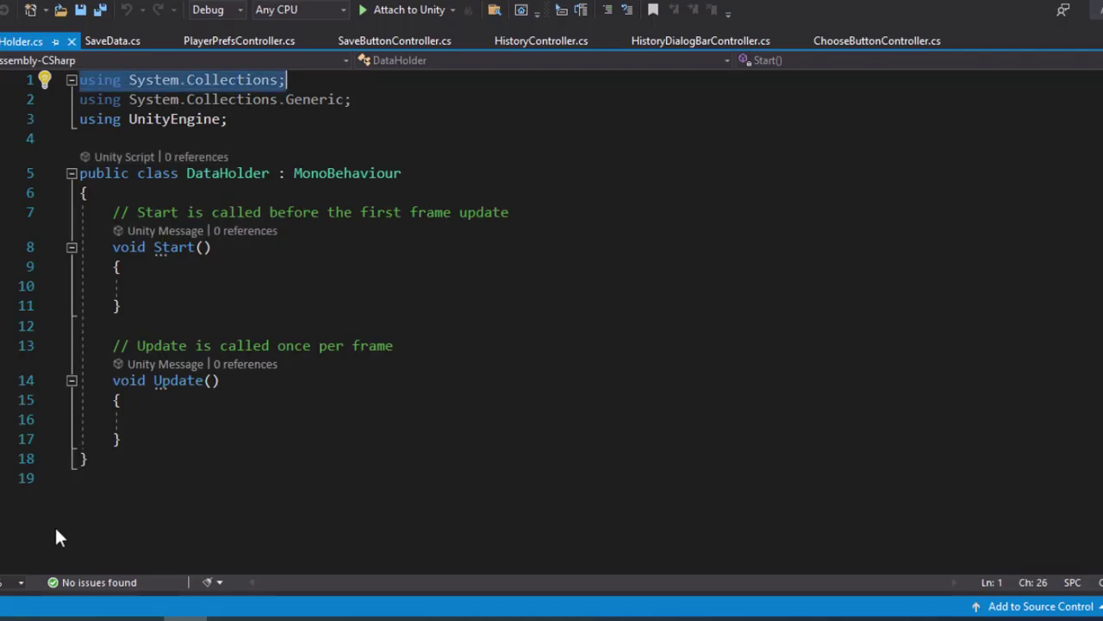
key(Delete)
key(Delete)
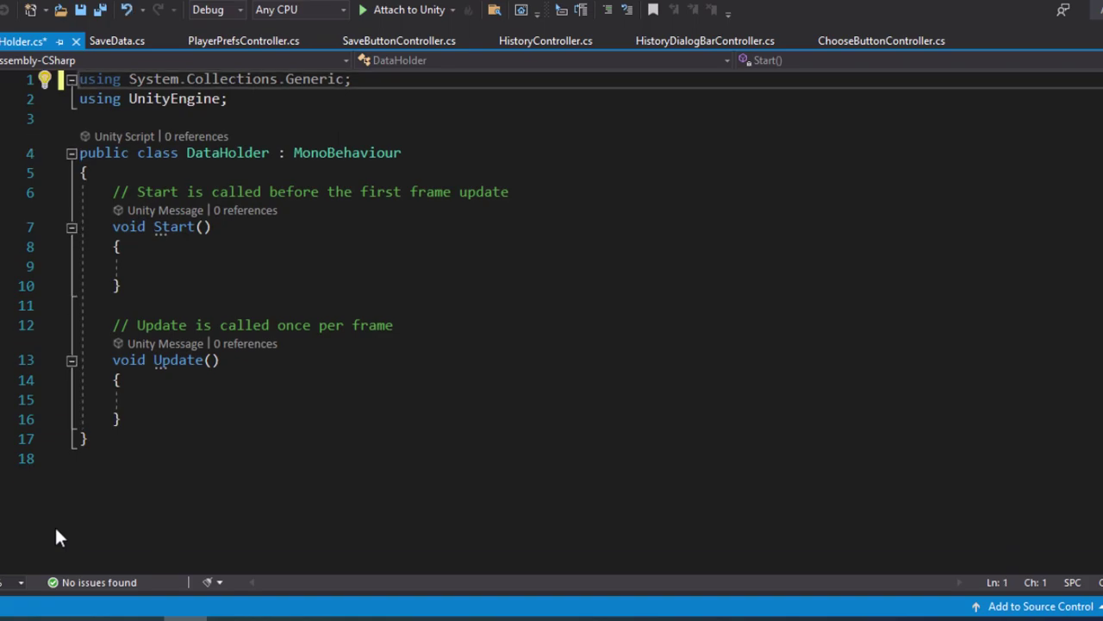
key(Down)
key(Down)
key(Return)
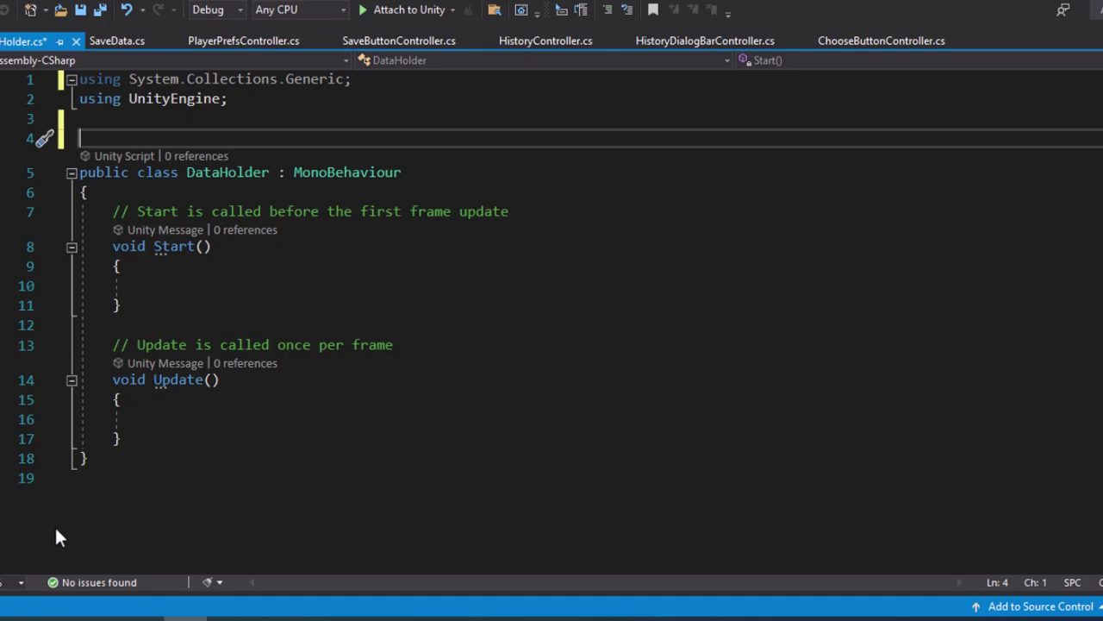
key(Down)
key(Down)
key(Down)
key(shift+Down)
key(shift+Down)
key(shift+Down)
key(shift+Down)
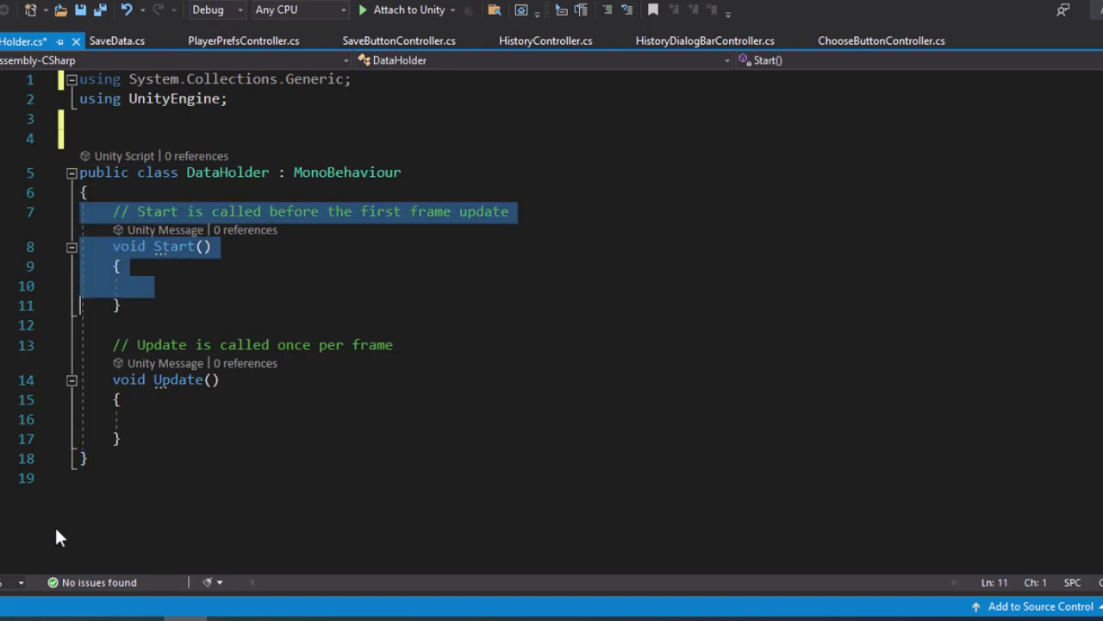
key(shift+Down)
key(shift+Down)
key(shift+Down)
key(shift+Down)
key(shift+Down)
key(shift+Down)
key(shift+Down)
key(Delete)
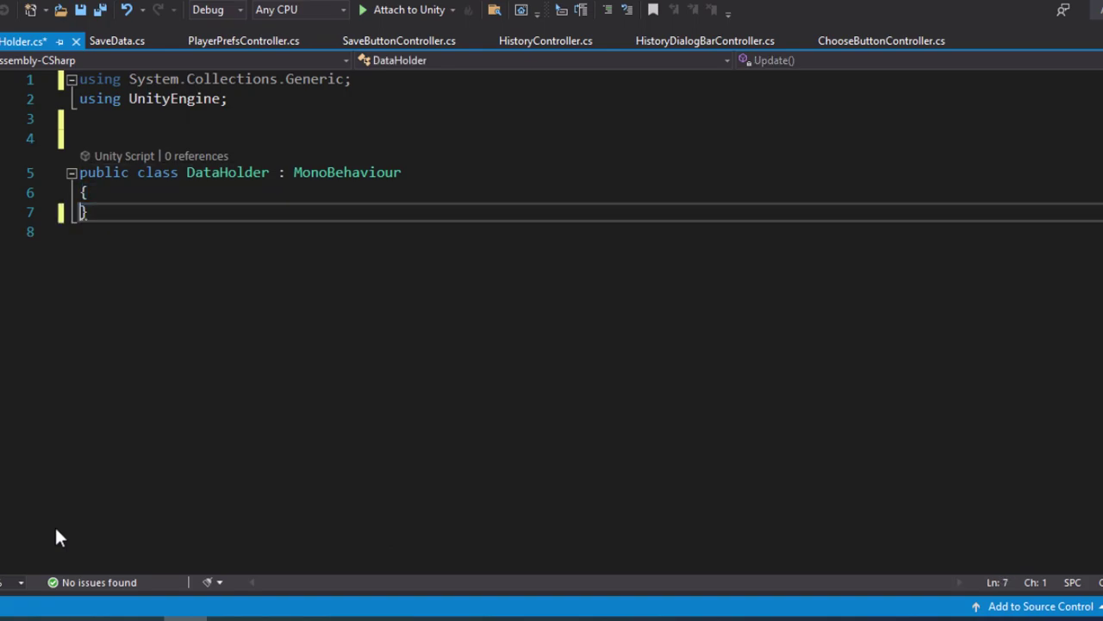
key(Return)
key(Up)
key(Up)
key(Up)
key(End)
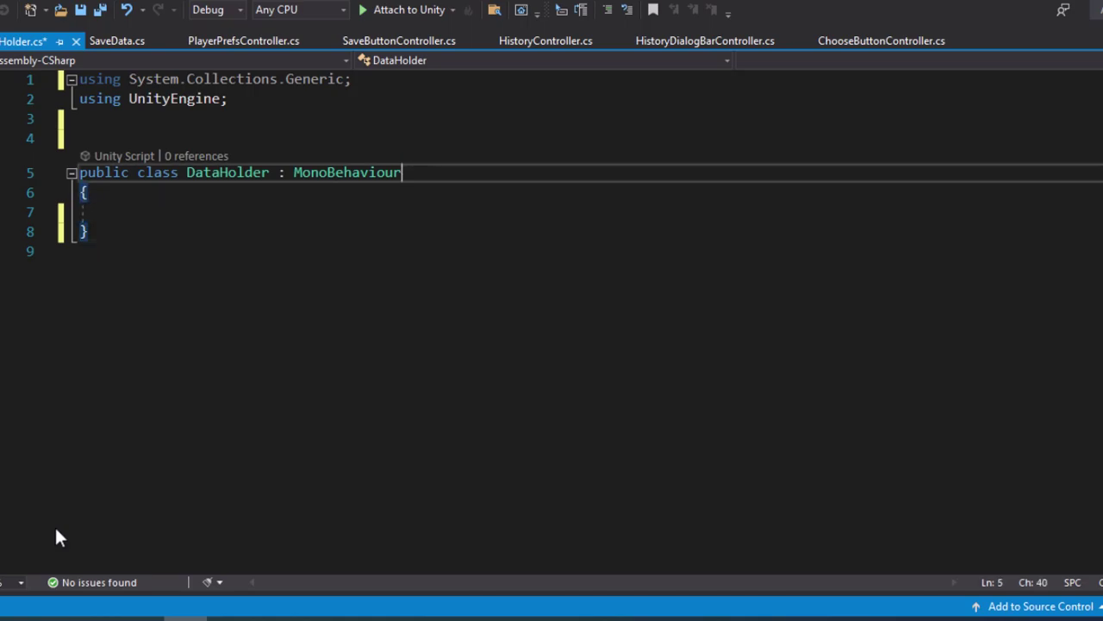
key(ctrl+shift+Left)
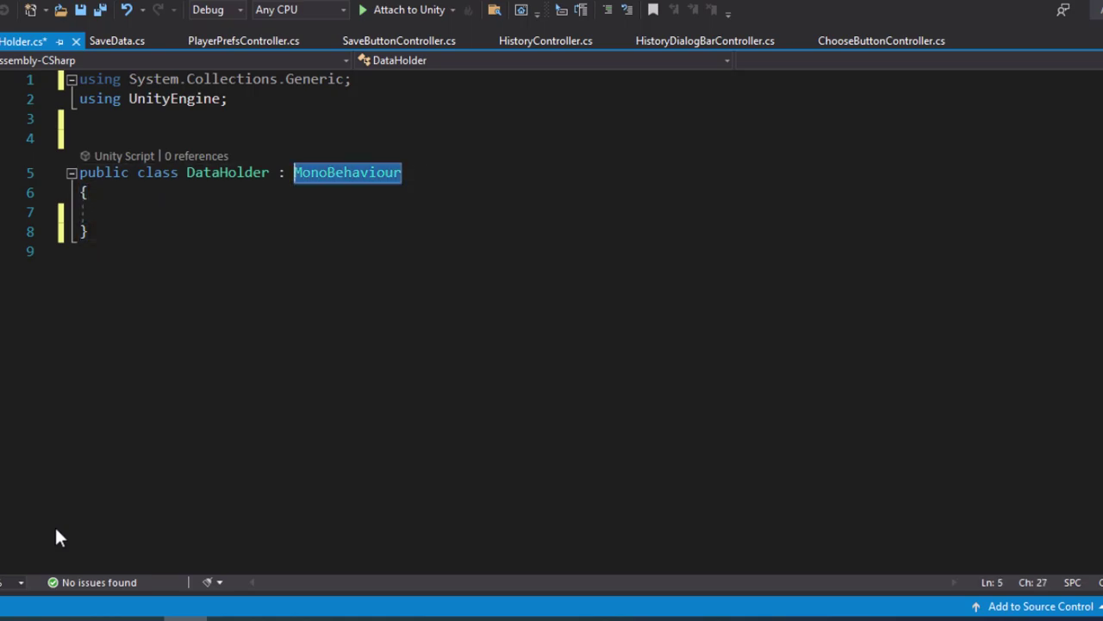
text(Scri)
key(Tab)
- Add [CreateAssetMenu] with fileName "New Data Holder", menuName "Data/New Data Holder", plus [System.Serializable]
key(Up)
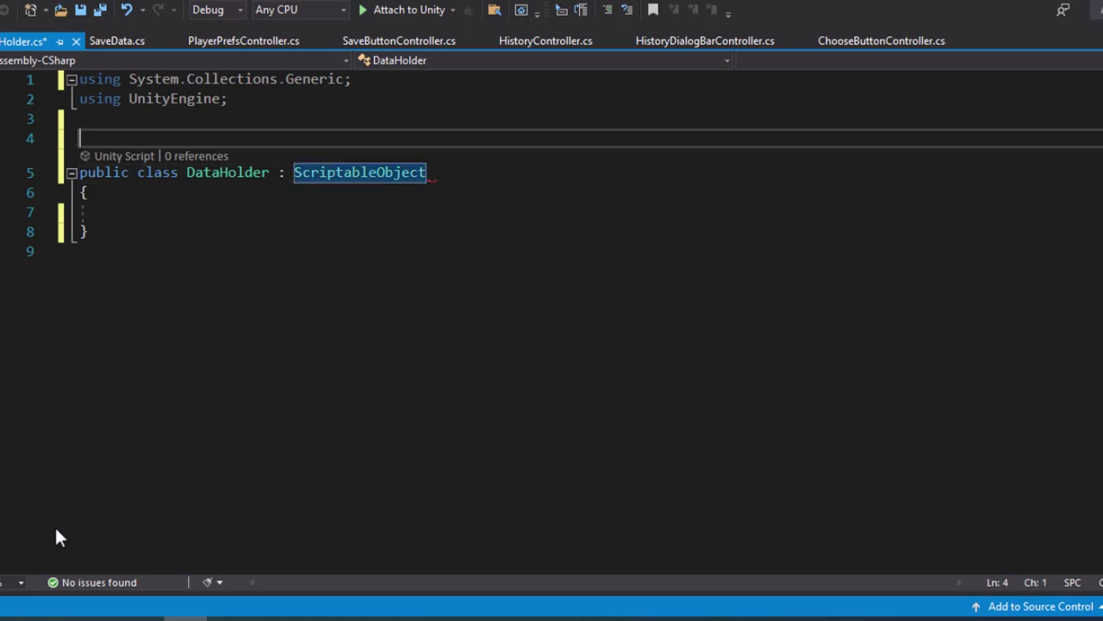
key(Return)
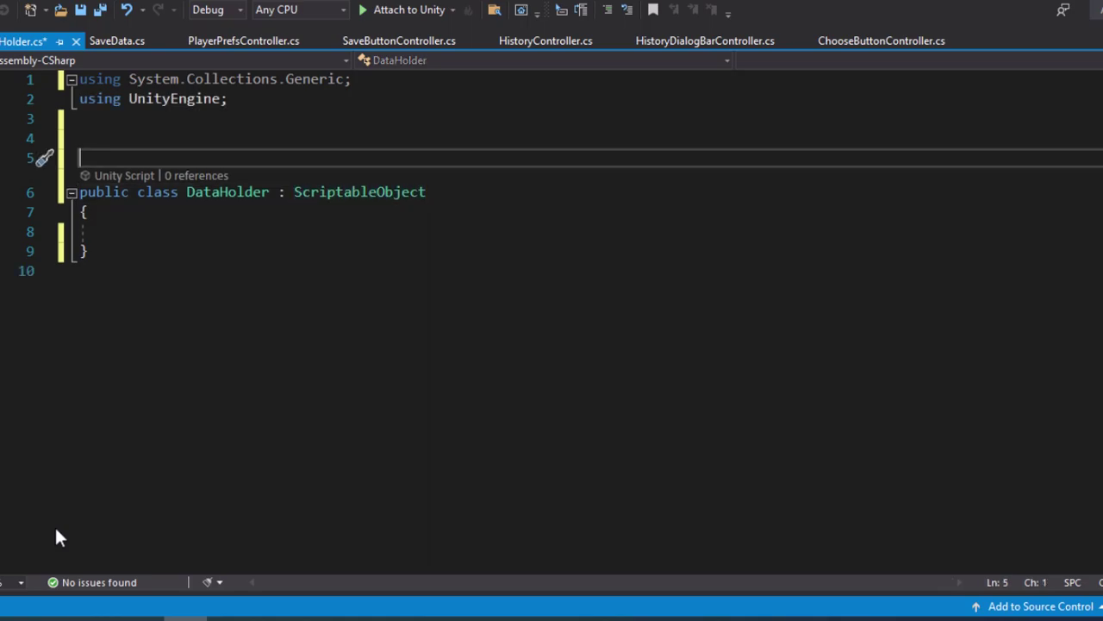
text([Cre)
key(Tab)
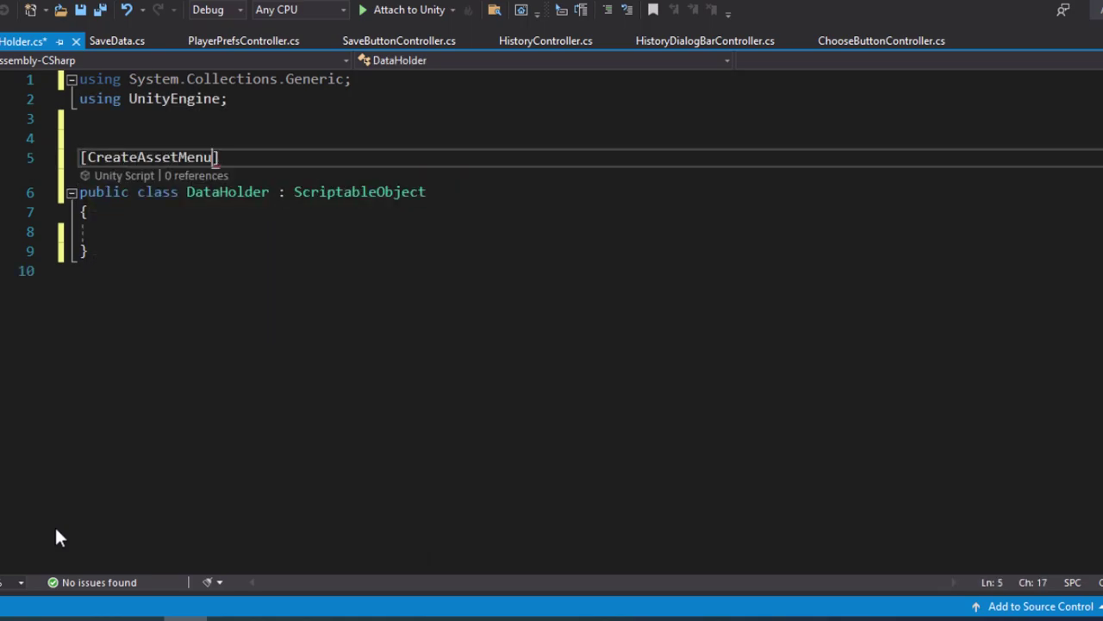
text((fi)
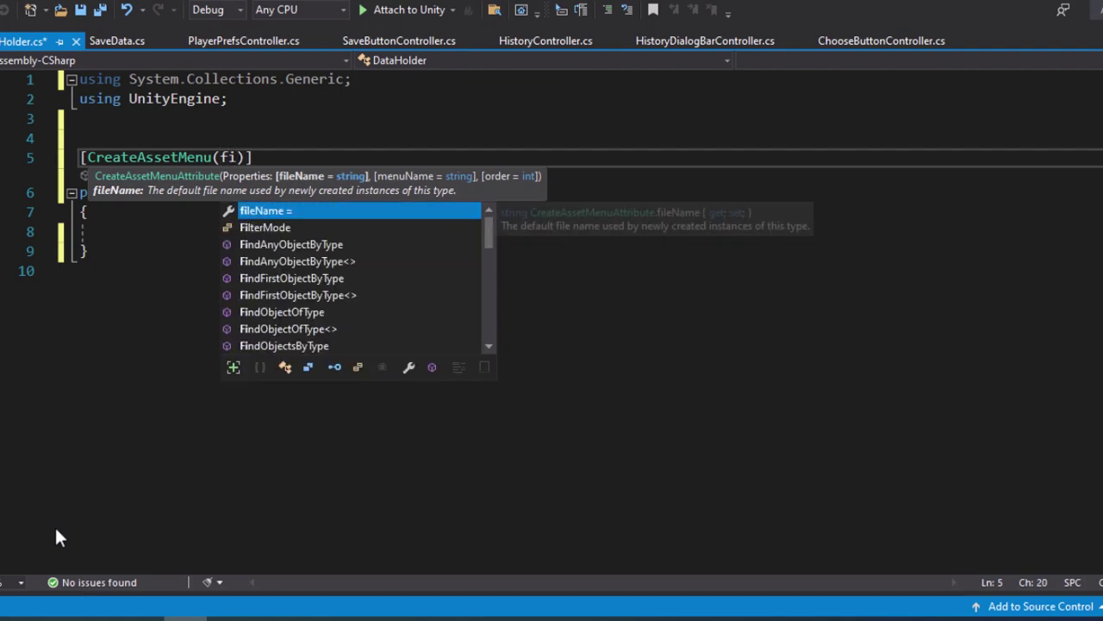
key(Tab)
text(")
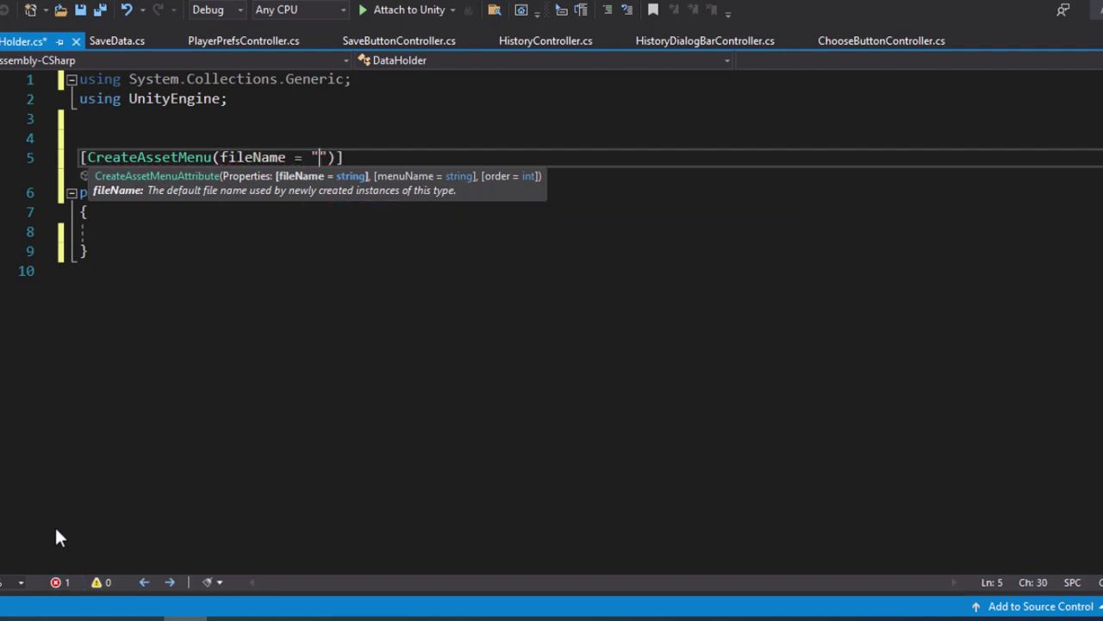
text(New Da)
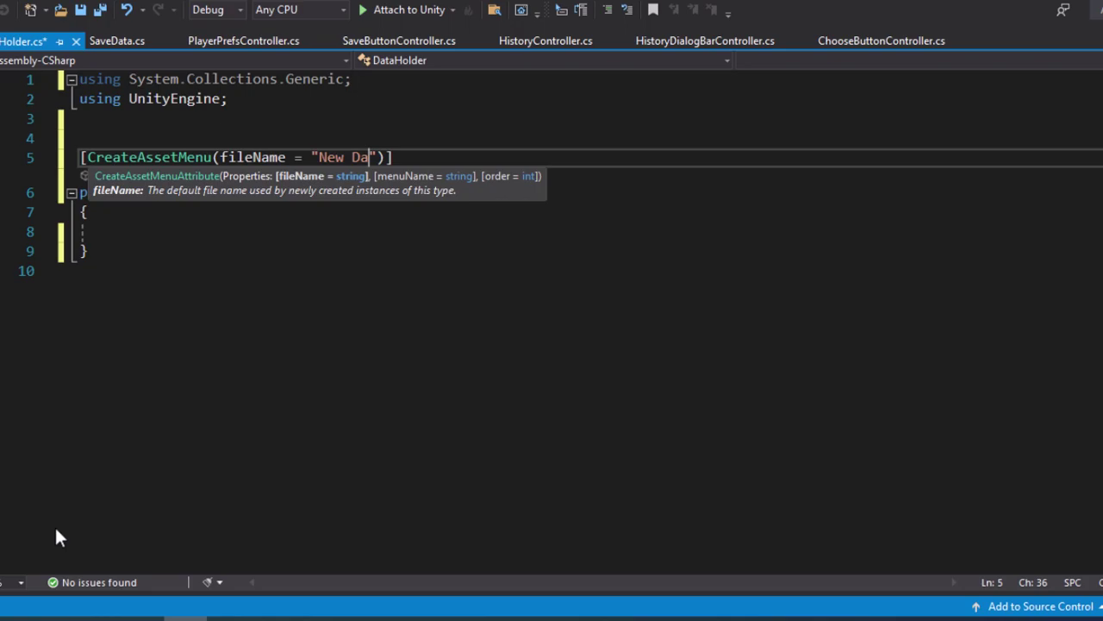
text(ta Holder")
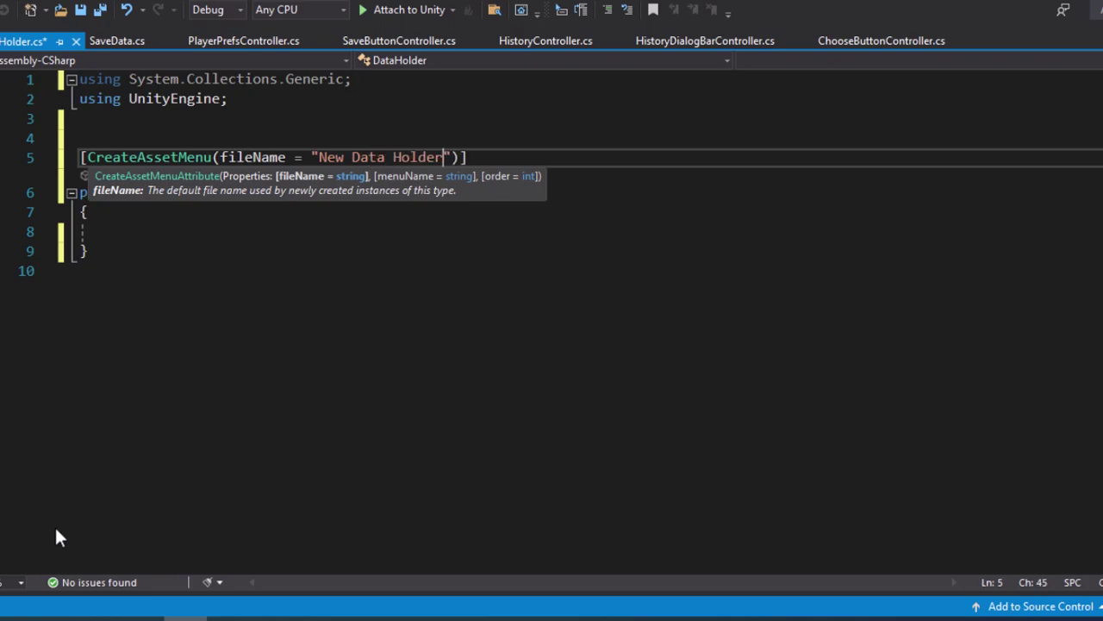
text(, me)
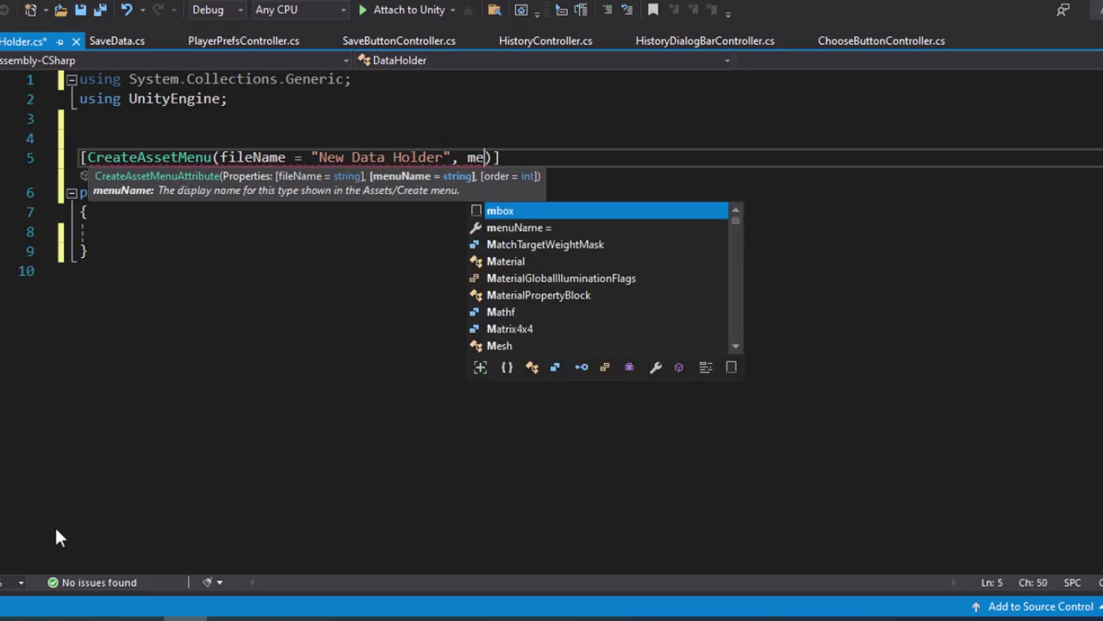
text(n)
key(Tab)
text("D)
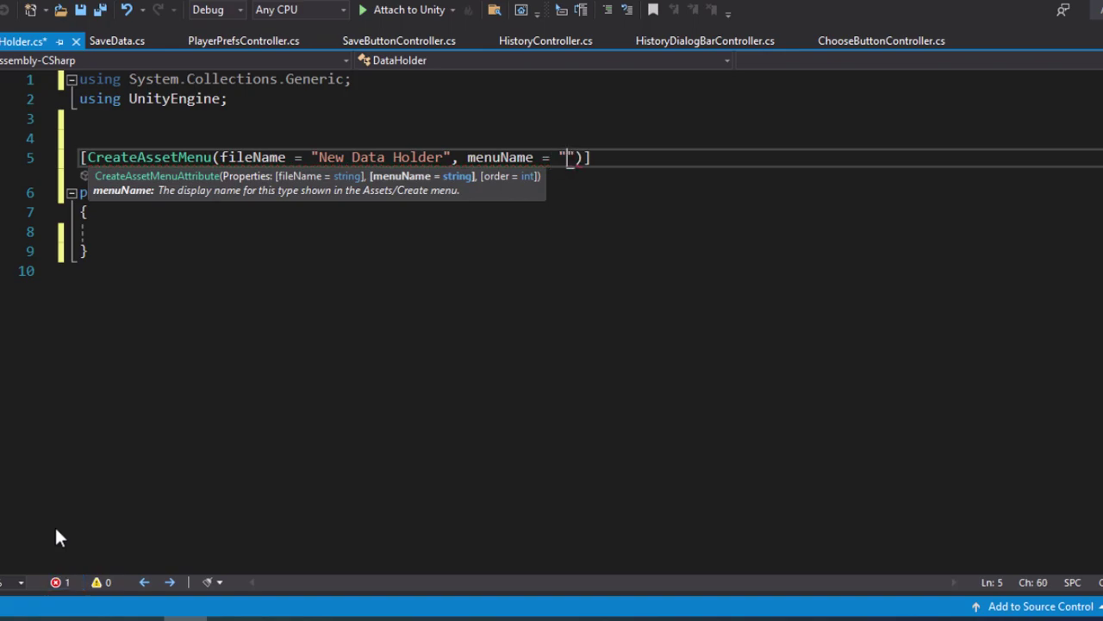
text(ata/)
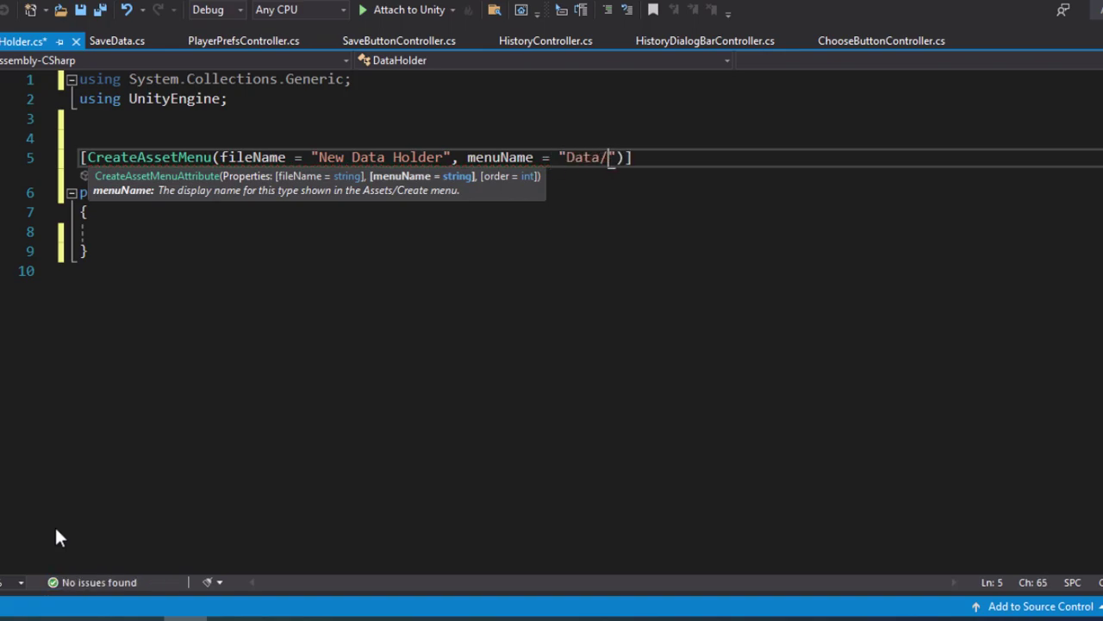
text(New )
text(Data H)
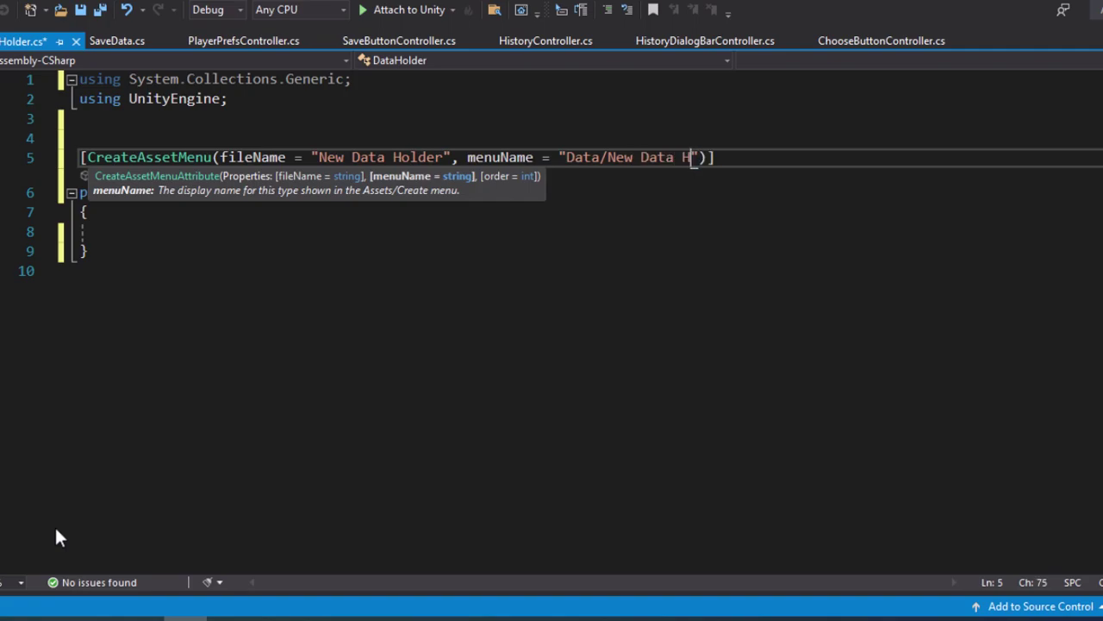
text(older)
key(End)
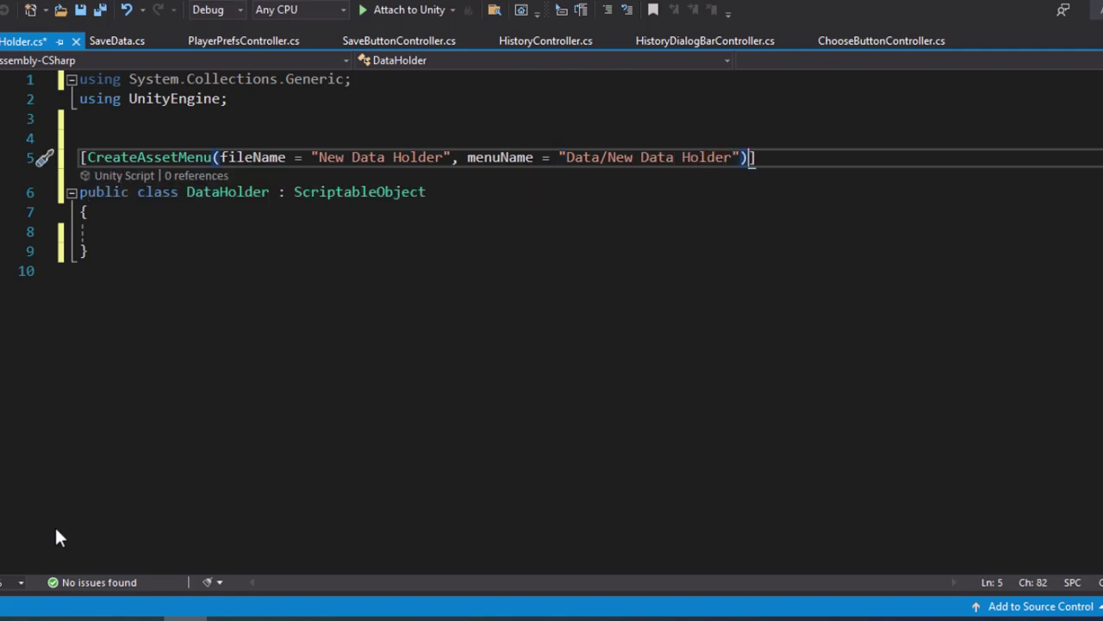
key(Return)
text([Sy)
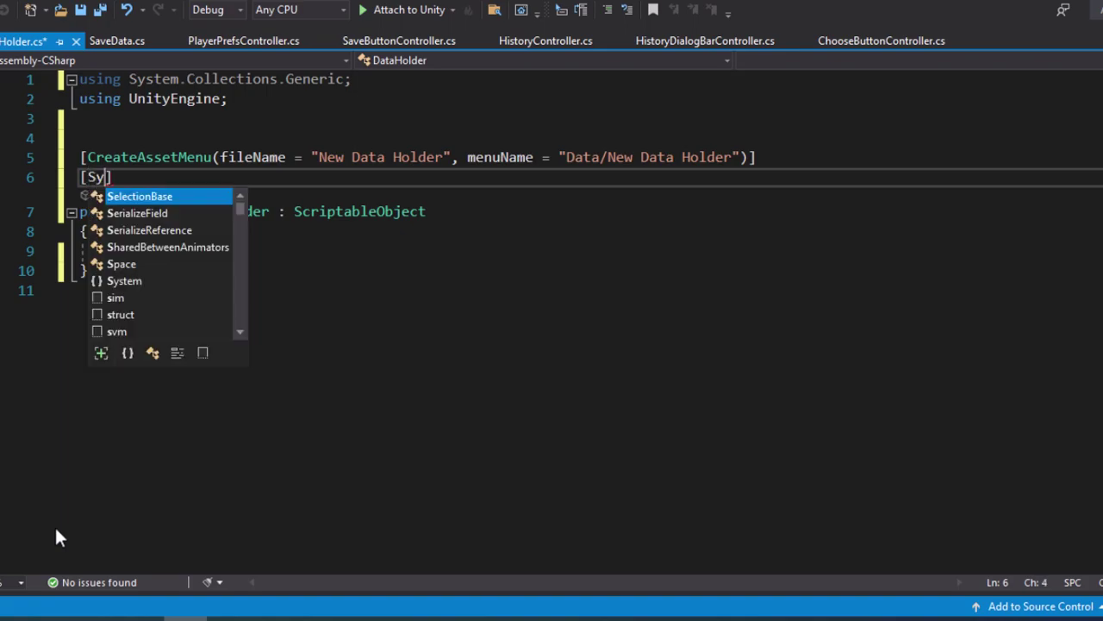
text(stem.ser)
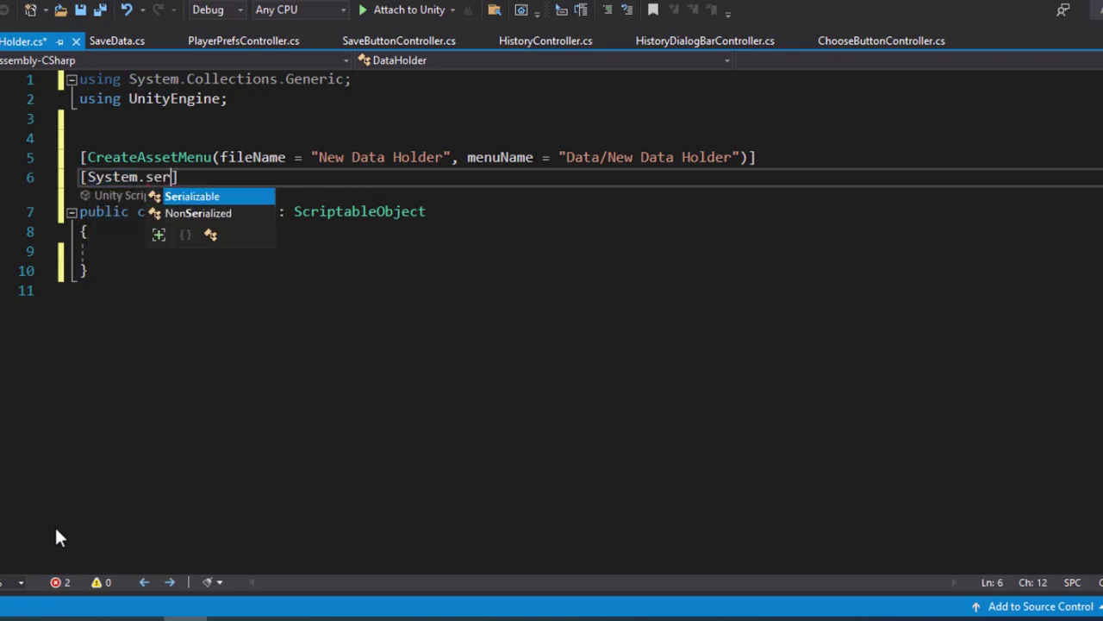
key(Tab)
- Declare public List<GameScene> scenes;, save the script and return to Unity
key(Down)
key(Down)
key(Down)
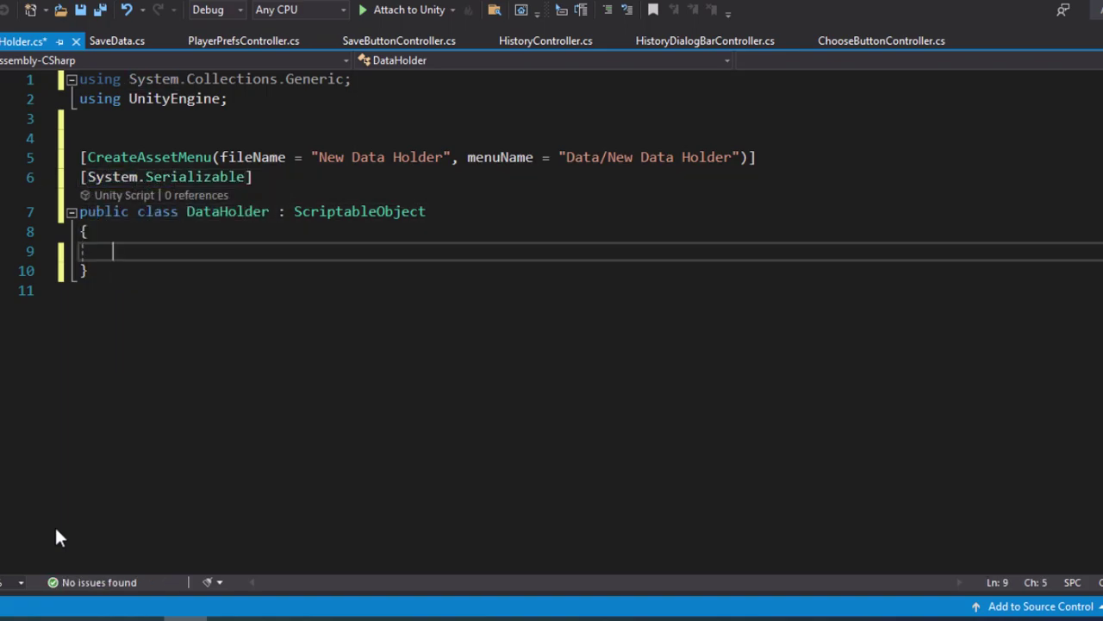
text(publ)
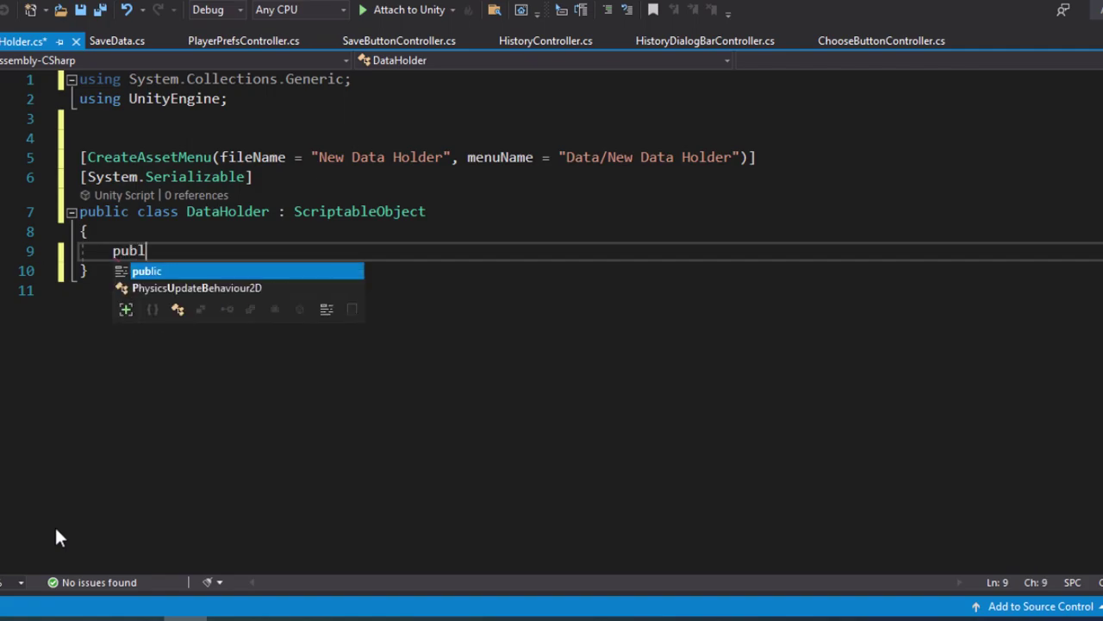
text(ic List)
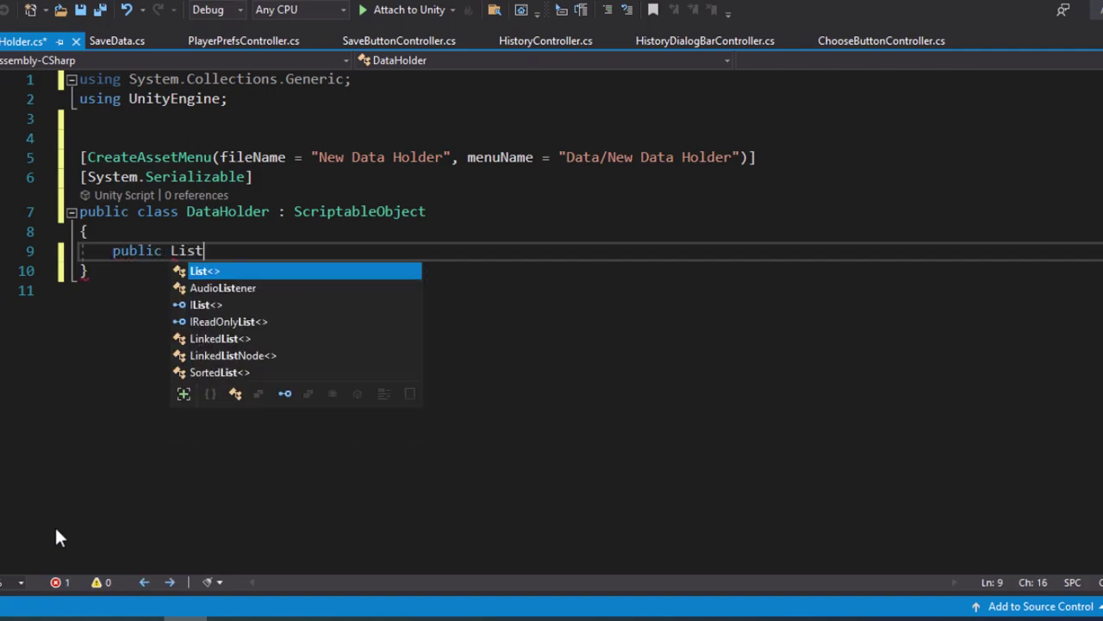
text(<Ga)
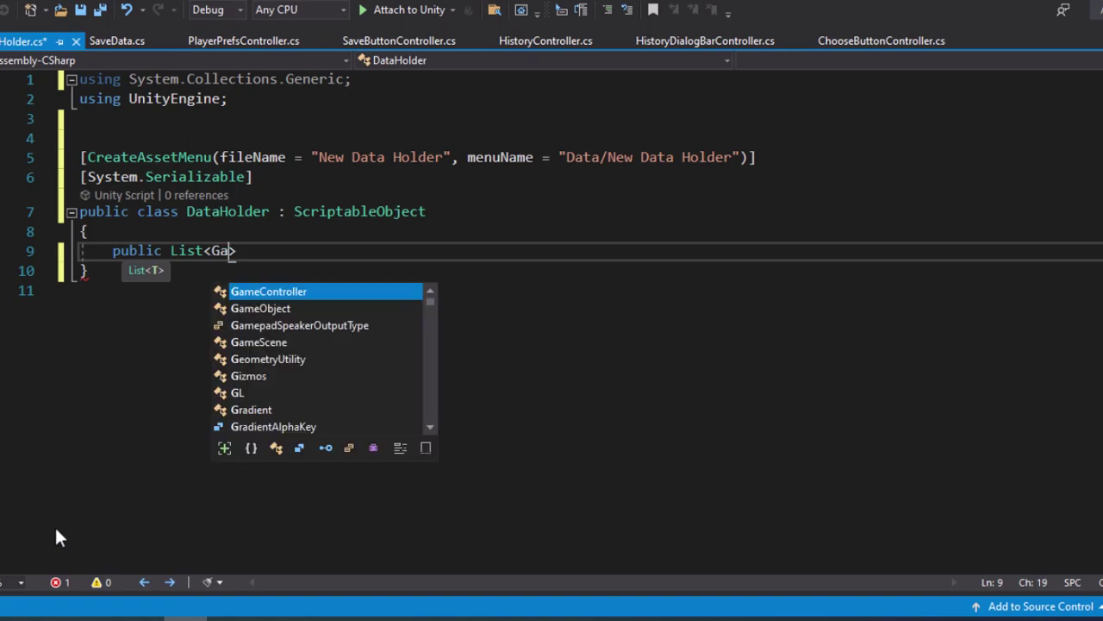
text(mes)
key(Tab)
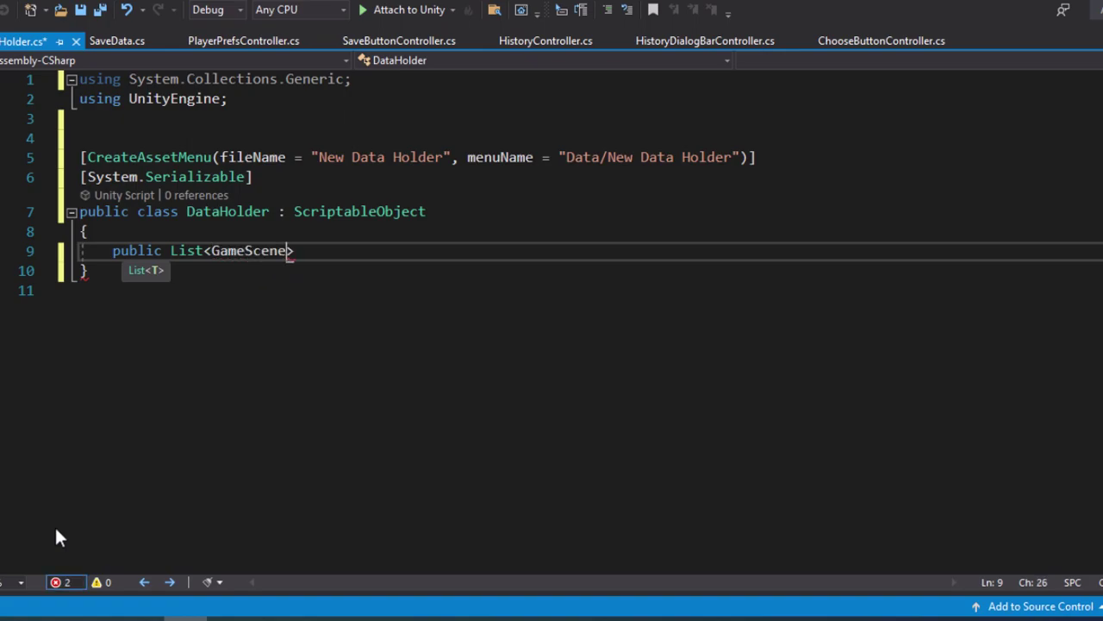
text(> sce)
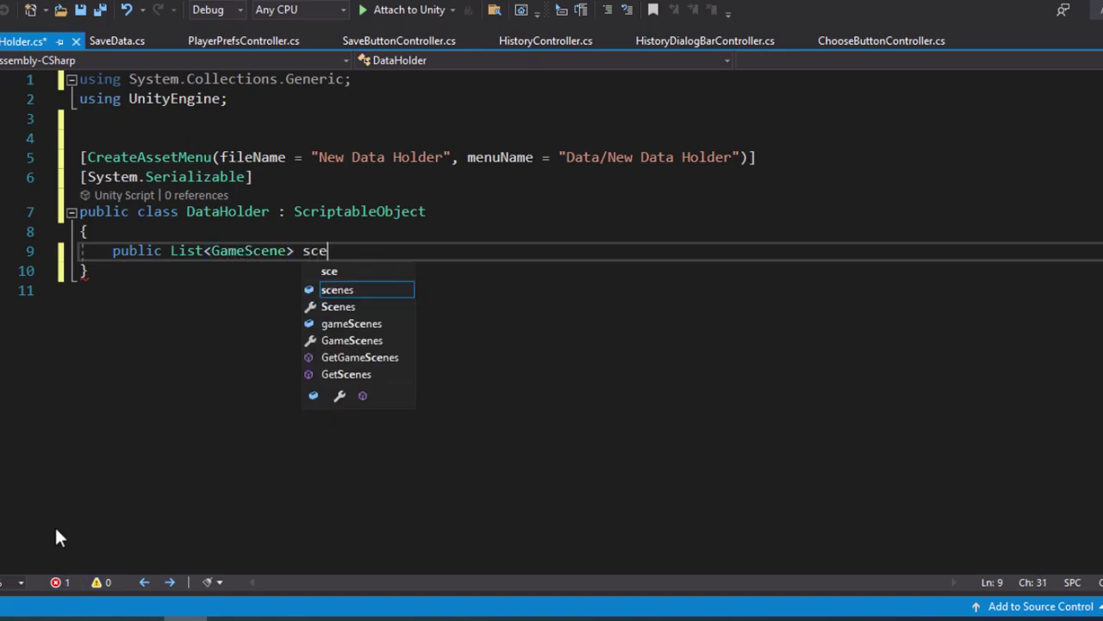
key(Tab)
text(;)
key(ctrl+s)
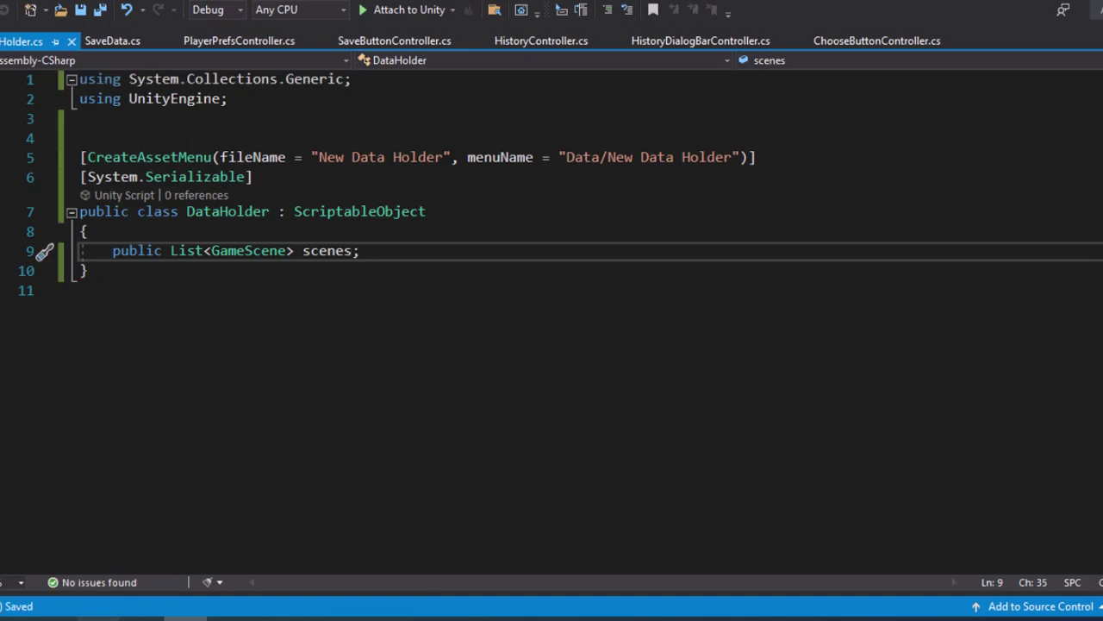
click(139, 606)
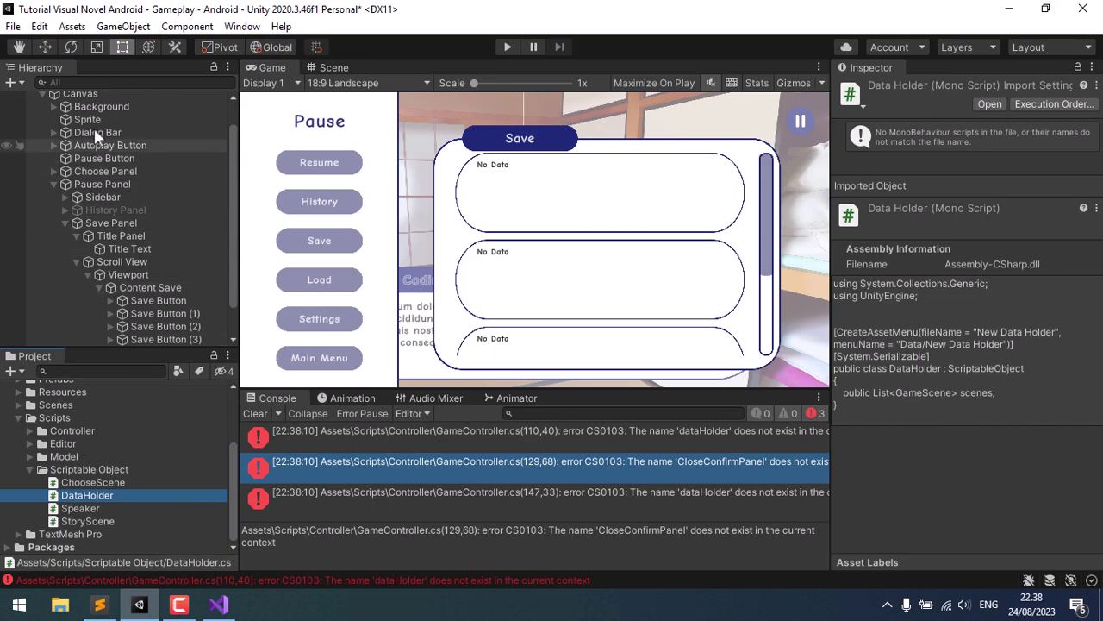
- Open the Canvas's Game Controller script in Visual Studio from the Inspector
click(89, 94)
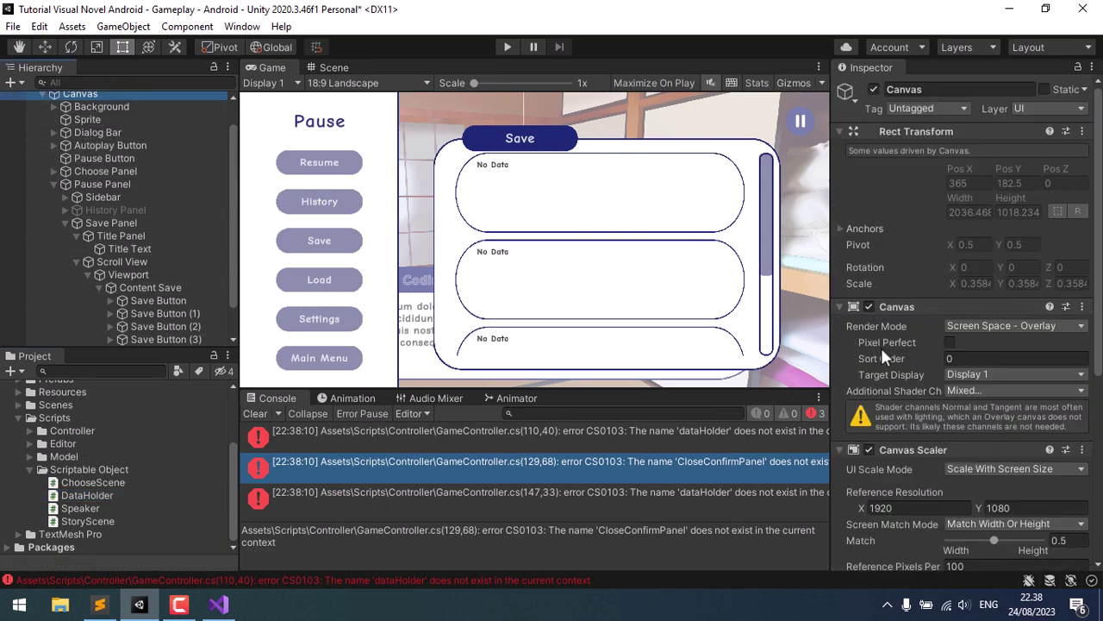
scroll(881, 350, down, 5)
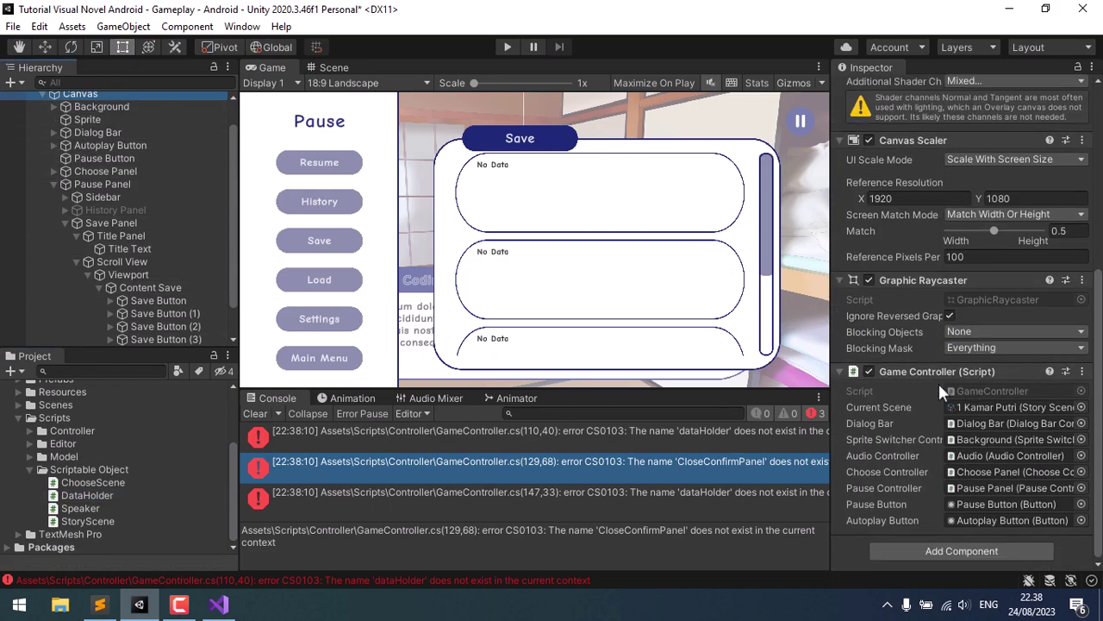
double_click(969, 390)
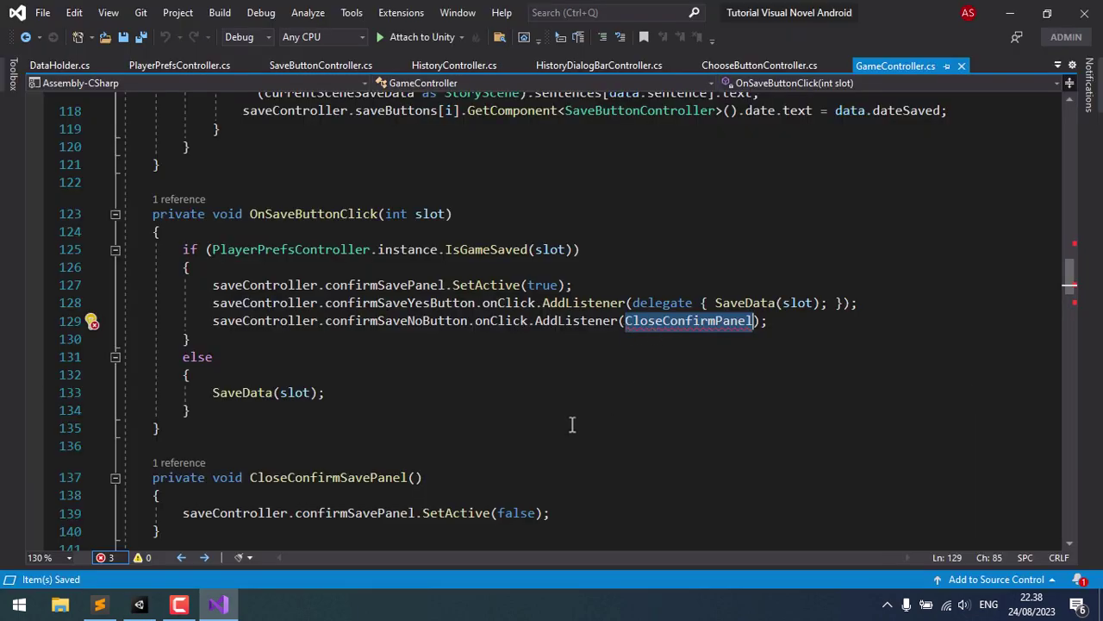
- Insert 'Save' after 'Confirm' in the CloseConfirmPanel method name
click(721, 321)
text(S)
key(BackSpace)
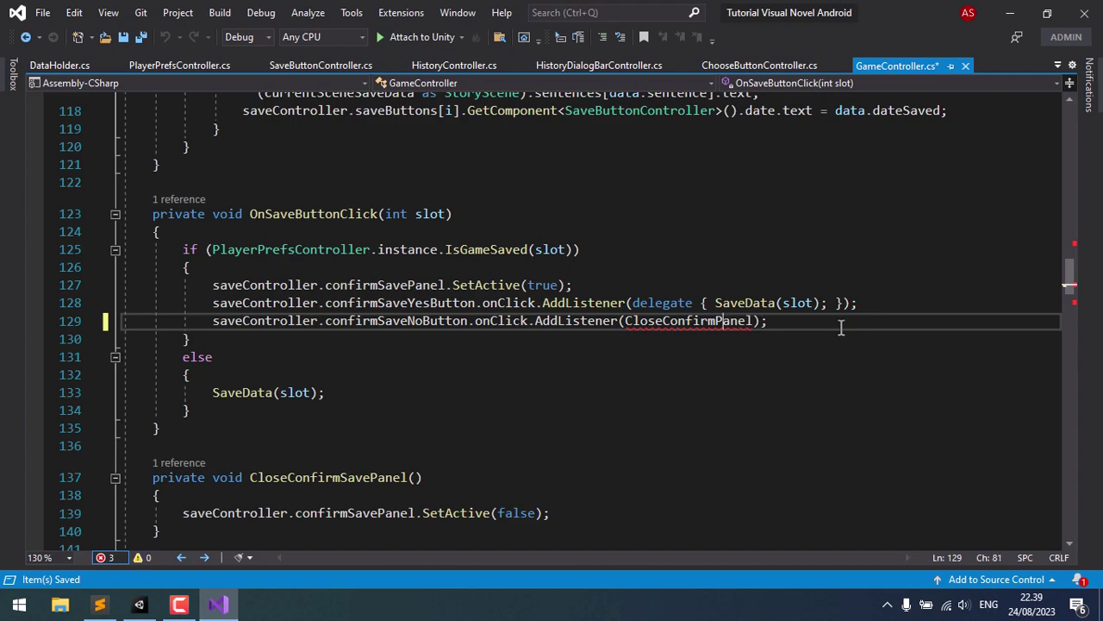
key(Left)
text(Save)
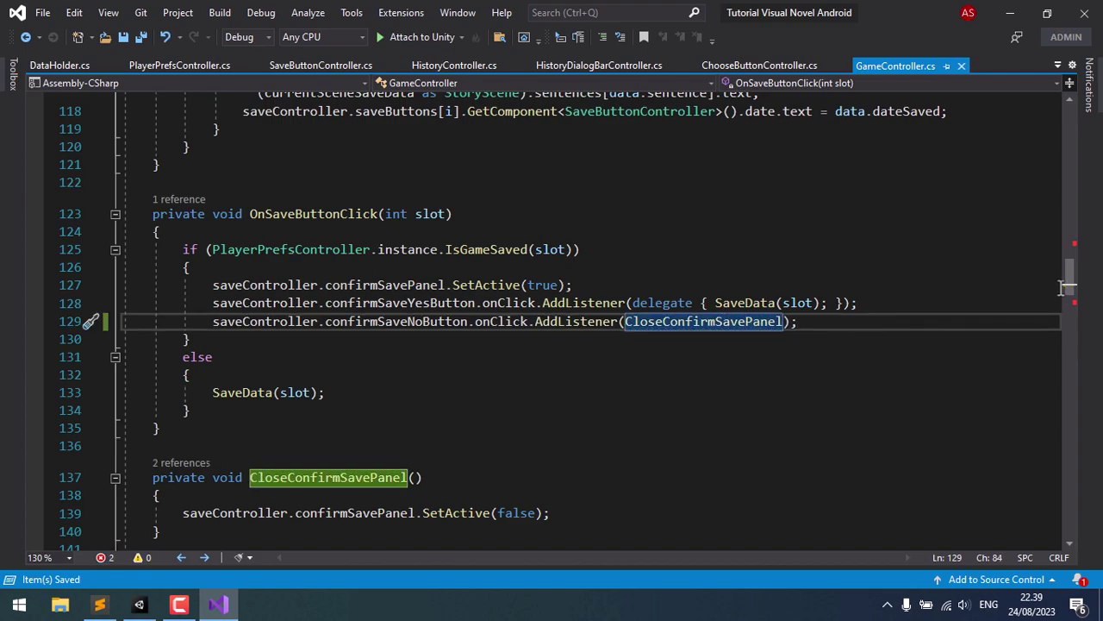
drag(1069, 284, 1071, 156)
- Add a [SerializeField] attribute line below the saveController field
click(524, 259)
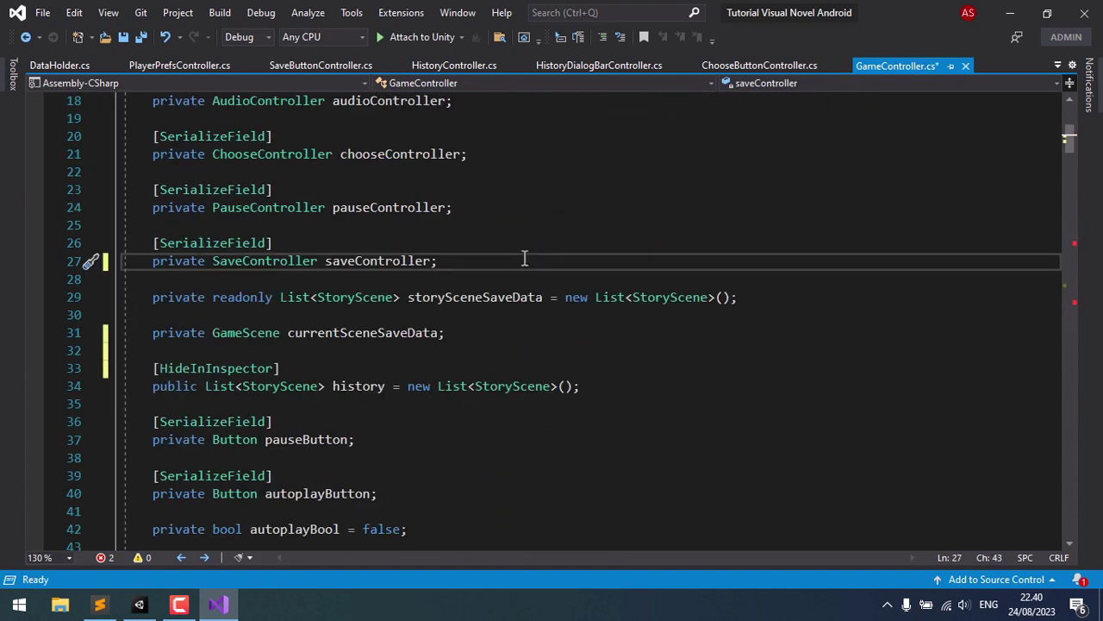
key(Return)
key(Return)
text([)
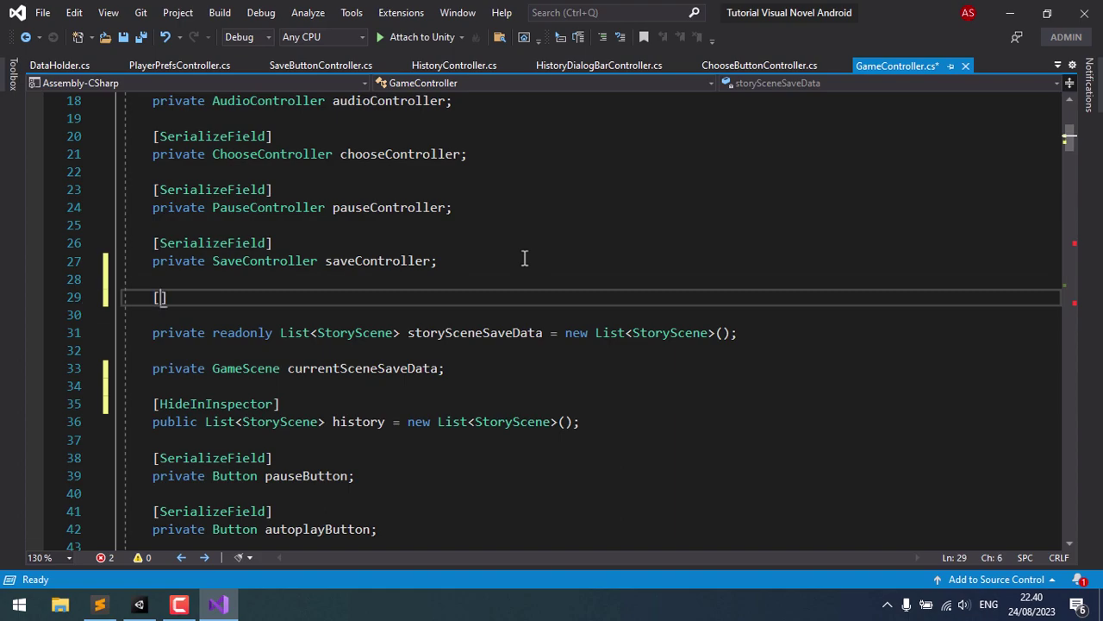
text(Sera)
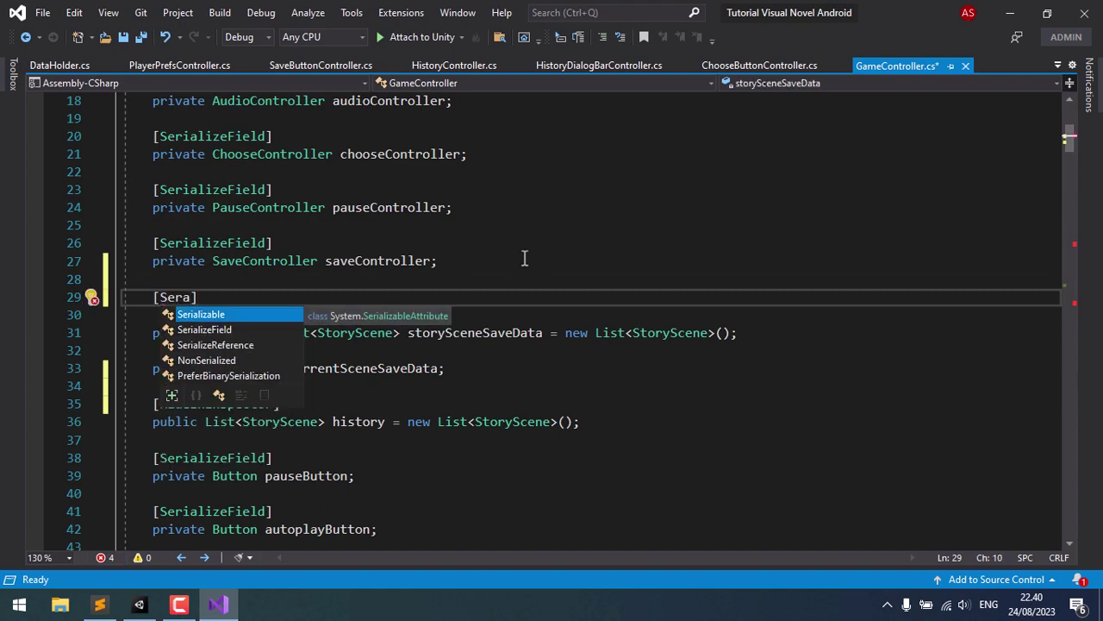
key(Tab)
text(])
key(Return)
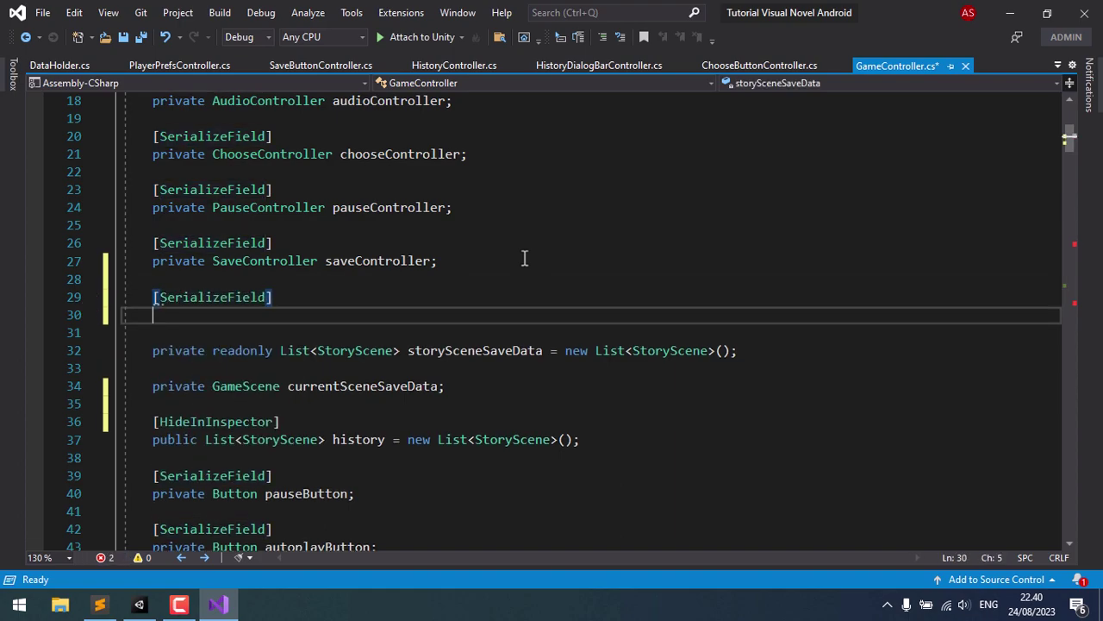
- Declare 'private DataHolder dataHolder;' under the attribute and save GameController.cs
text(pri)
key(Tab)
text(Data)
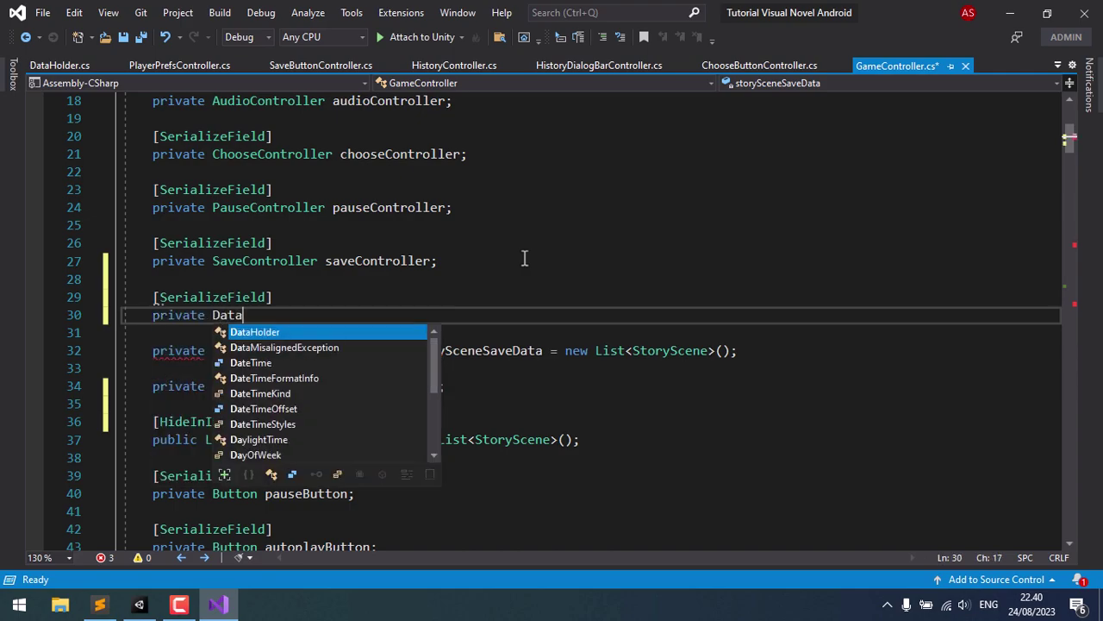
key(Tab)
text(data)
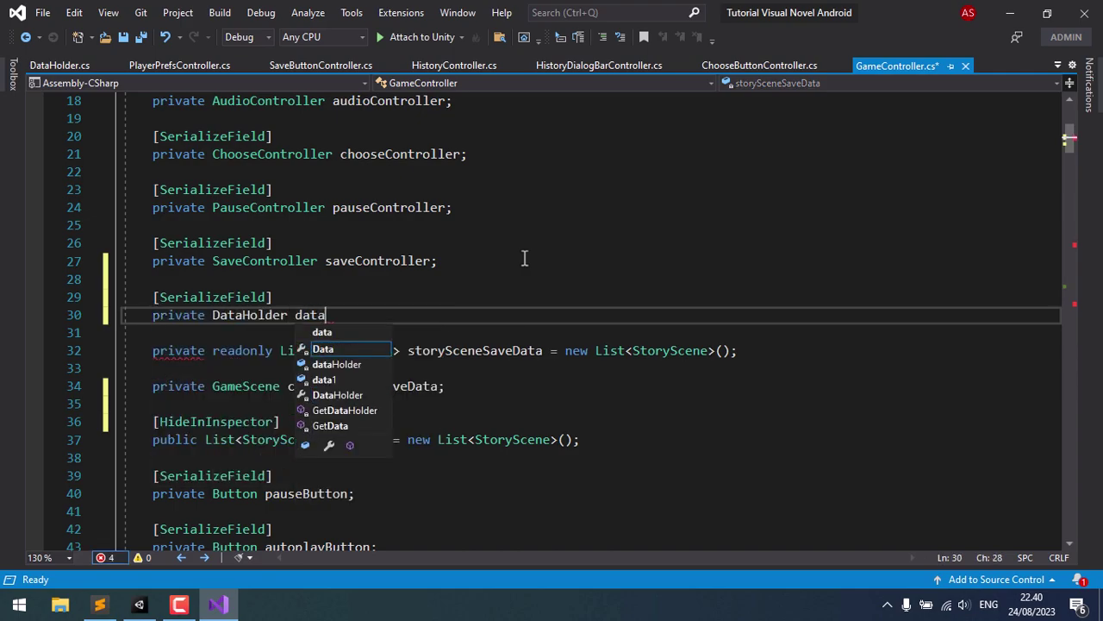
key(Down)
key(Tab)
text(;)
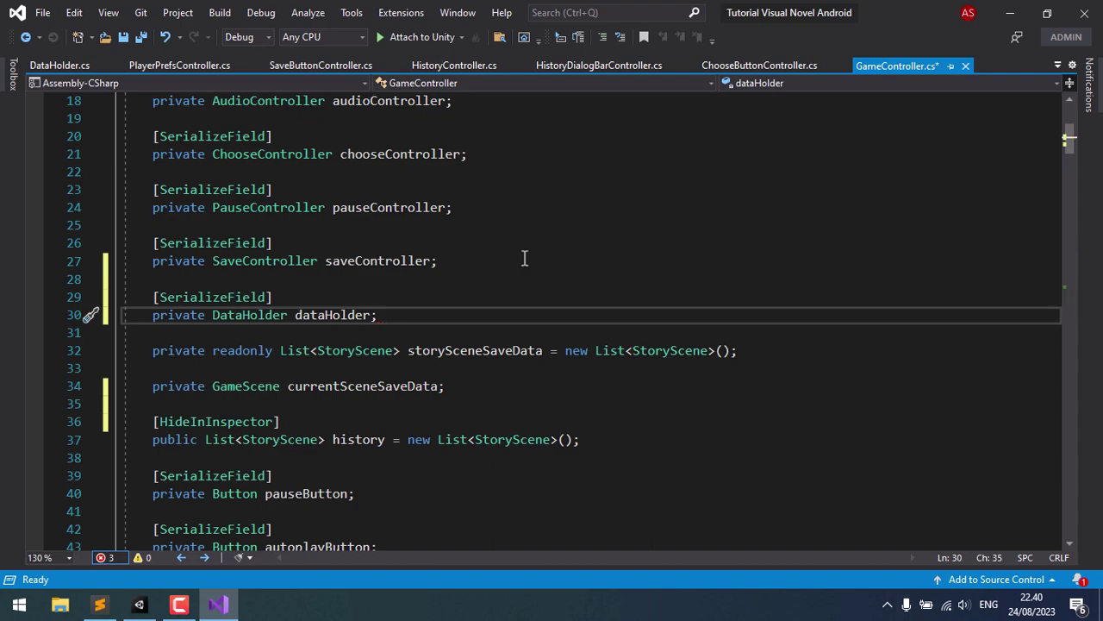
key(ctrl+s)
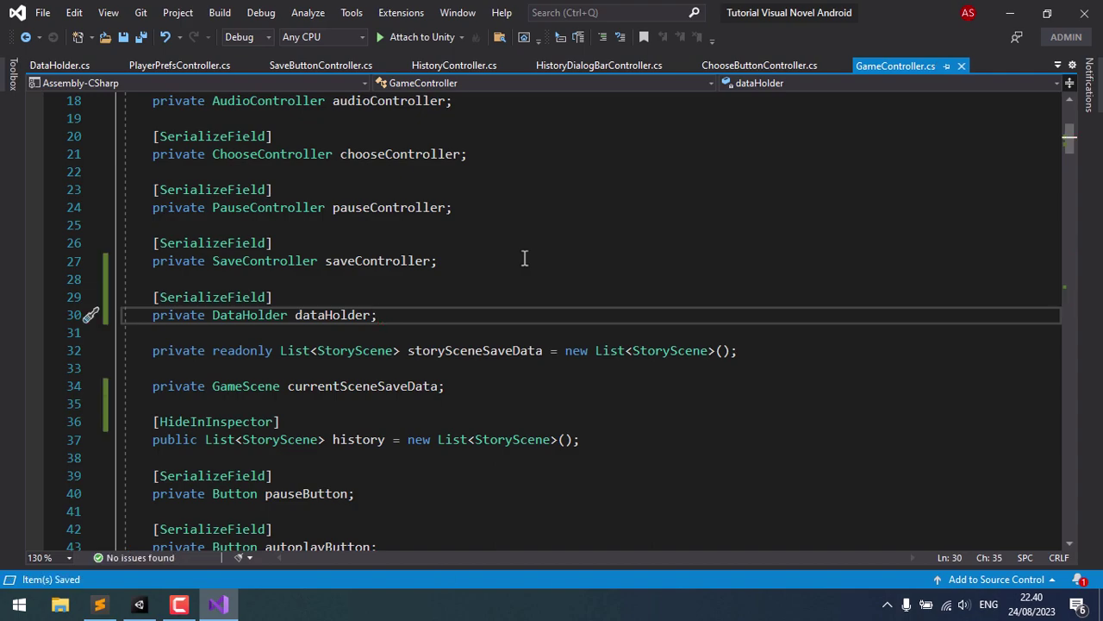
- In Unity, create a New Data Holder asset inside the Data folder
click(145, 607)
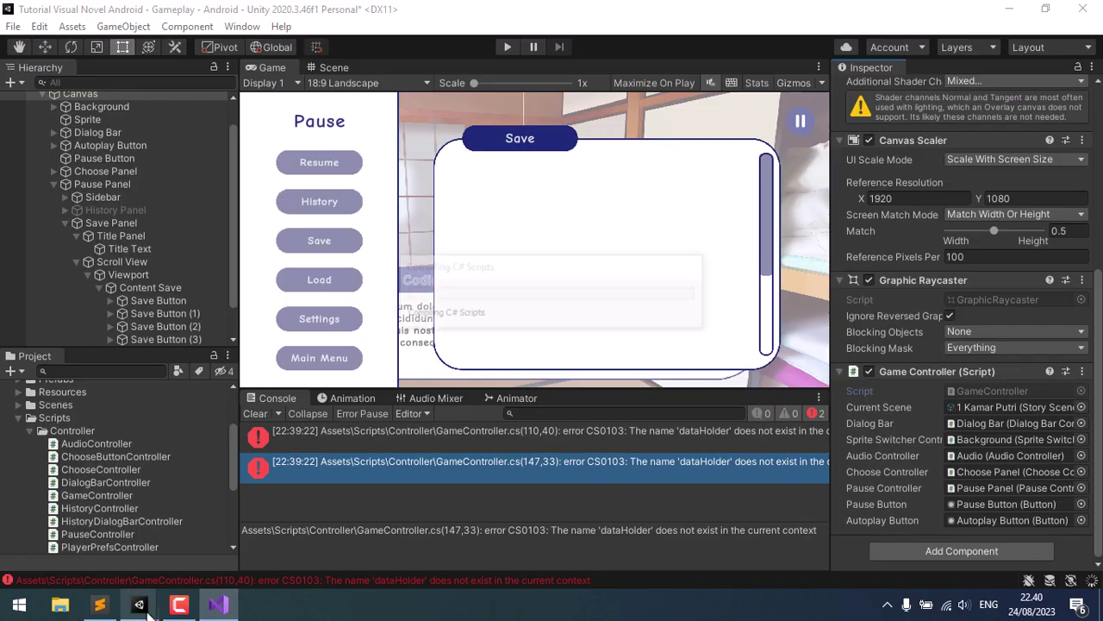
scroll(25, 466, up, 3)
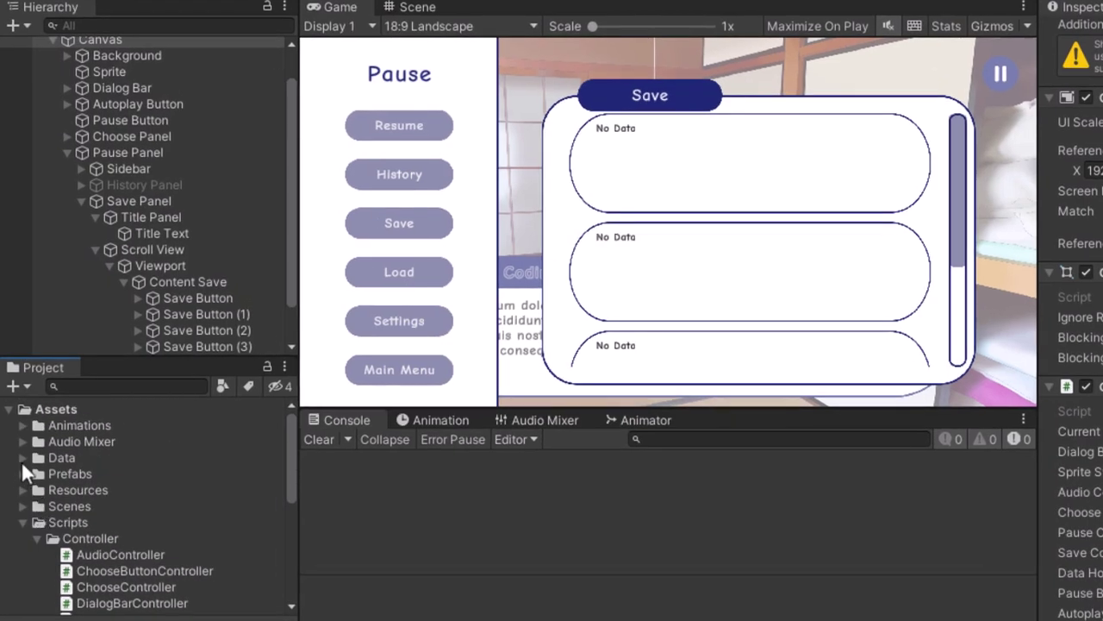
click(22, 457)
right_click(60, 458)
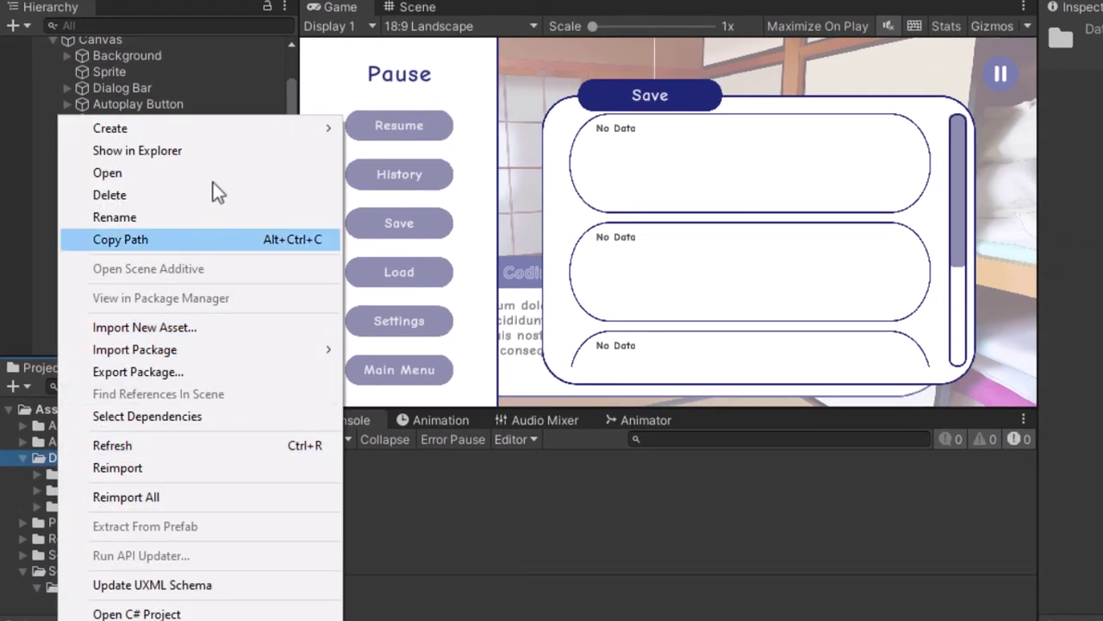
mouse_move(244, 128)
mouse_move(448, 43)
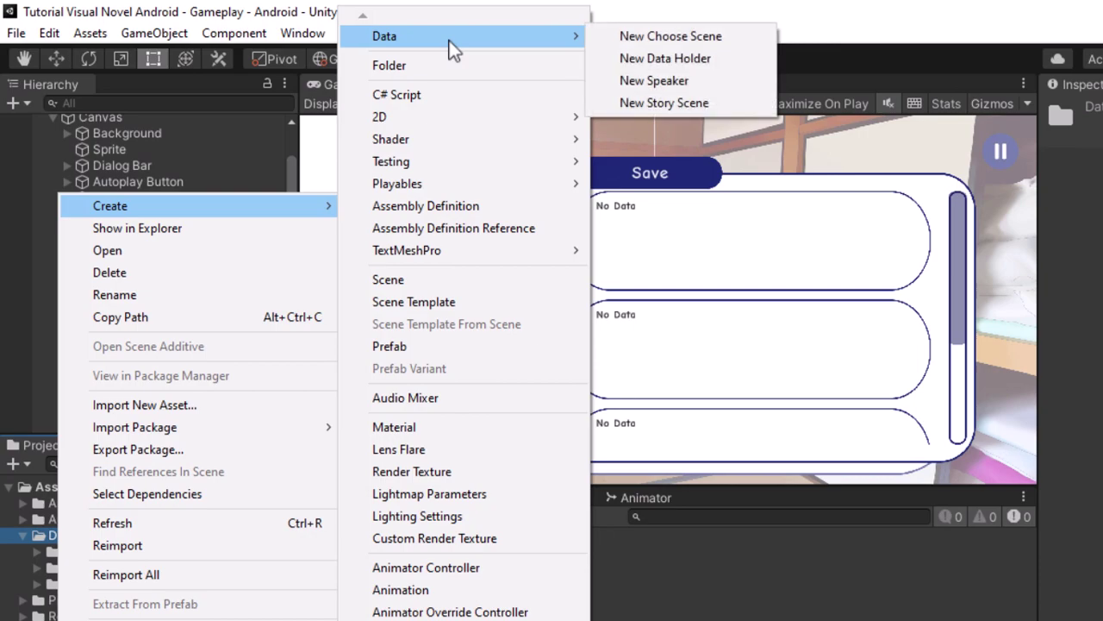
click(632, 63)
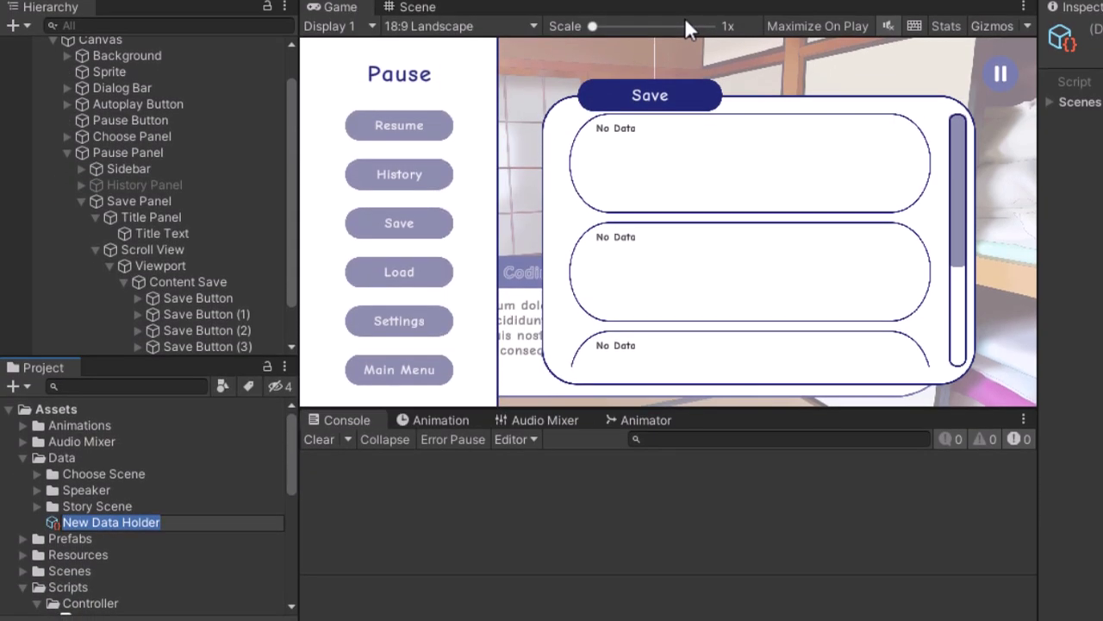
- Rename the asset to 'Data Holder' and expand its Scenes list in the Inspector
key(Home)
key(ctrl+shift+Right)
key(Delete)
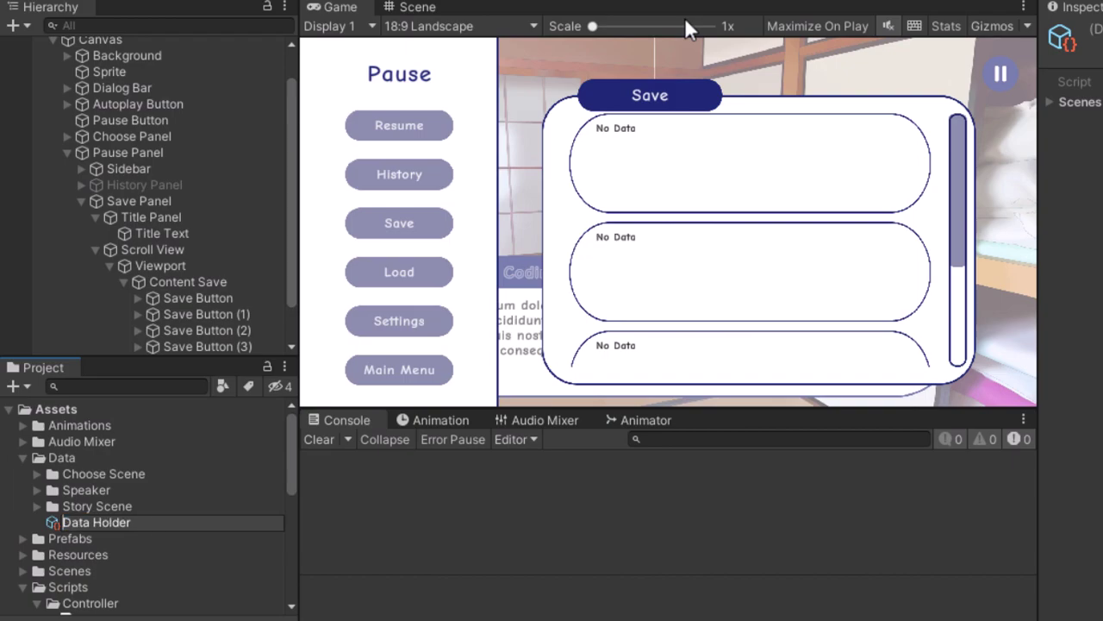
key(Return)
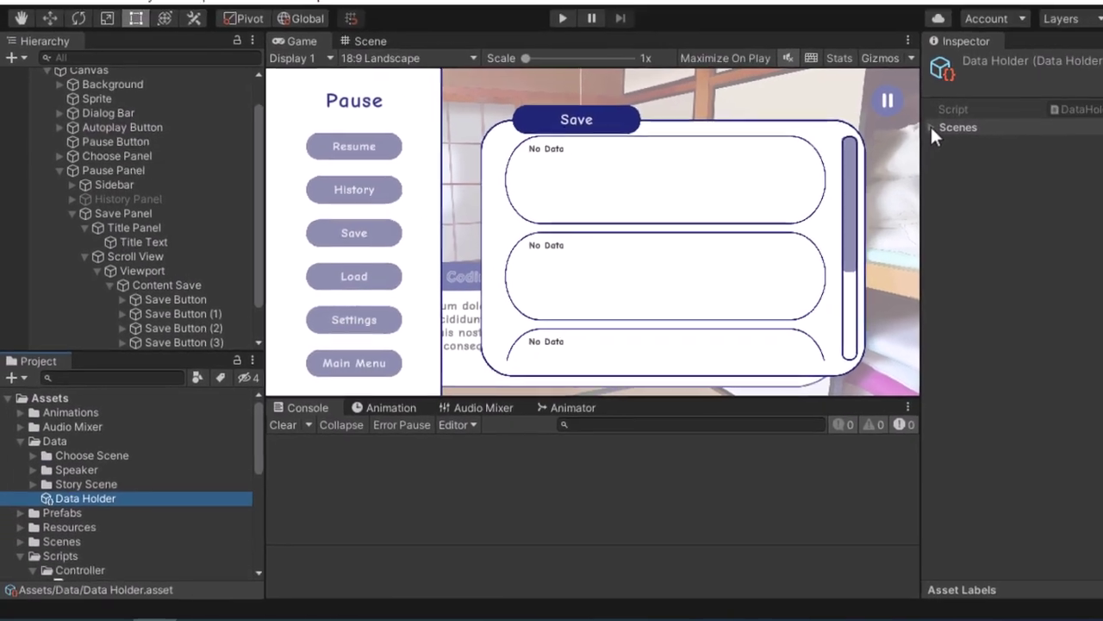
click(930, 128)
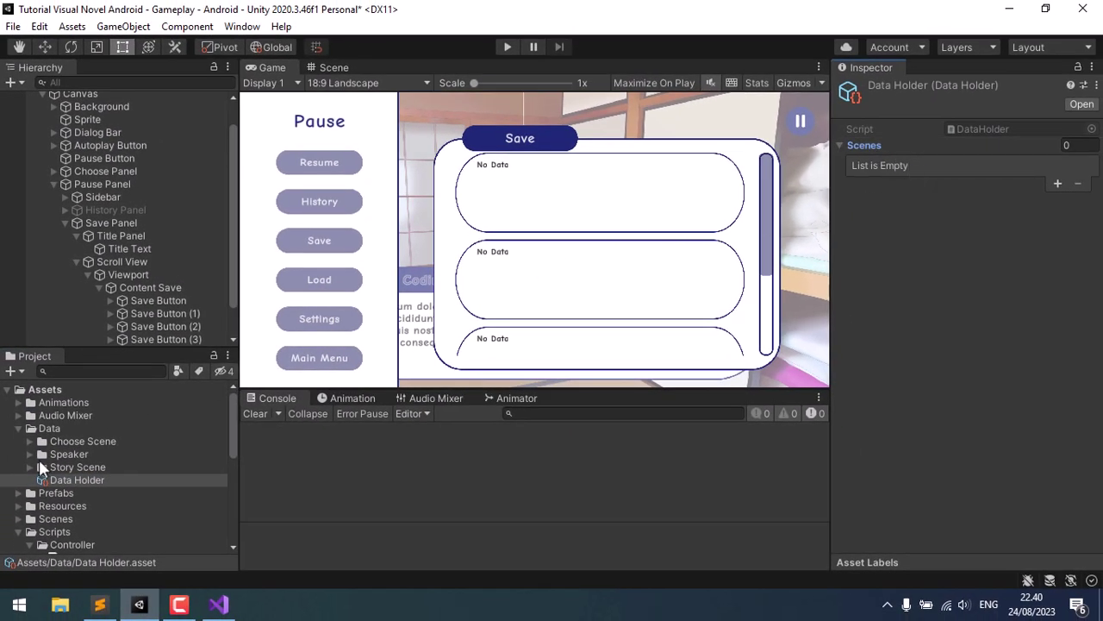
- Lock the Inspector on the Data Holder asset
click(29, 467)
click(70, 479)
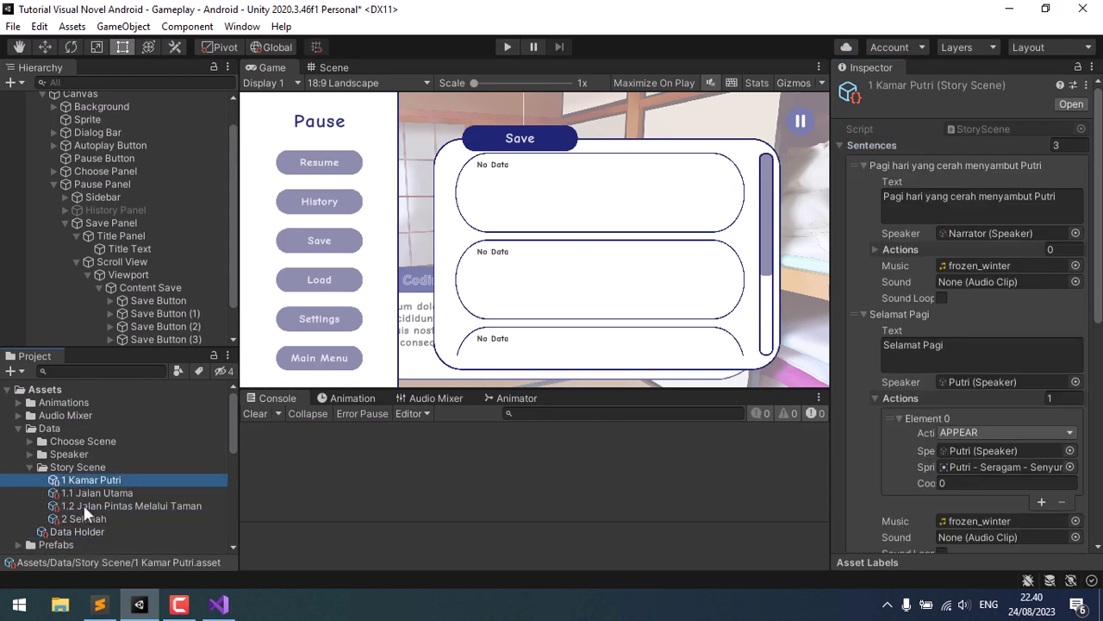
click(73, 530)
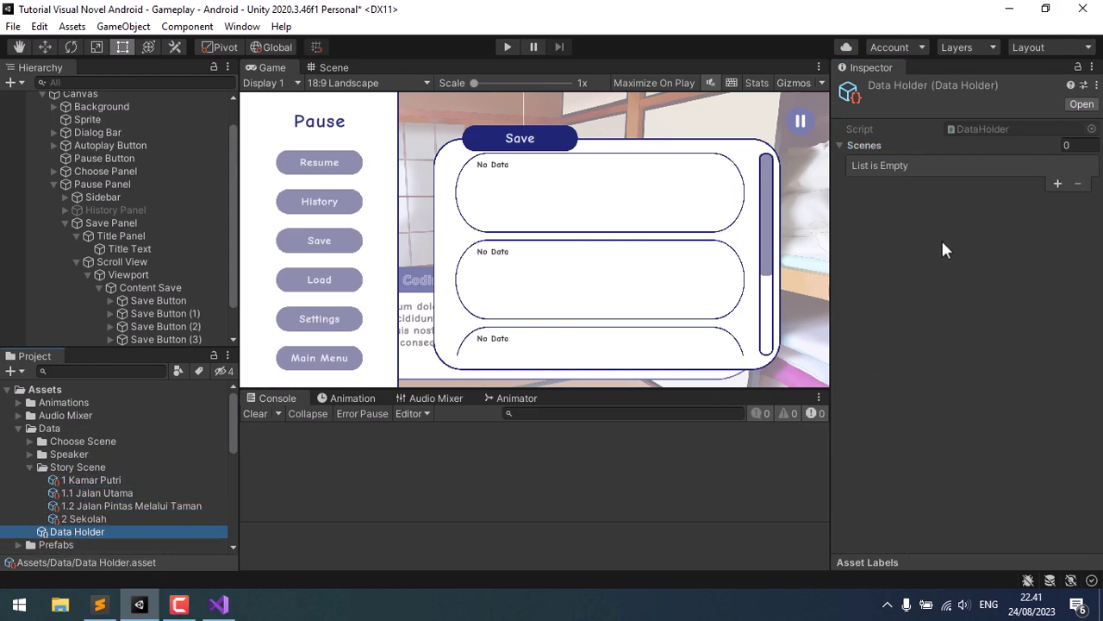
click(1079, 68)
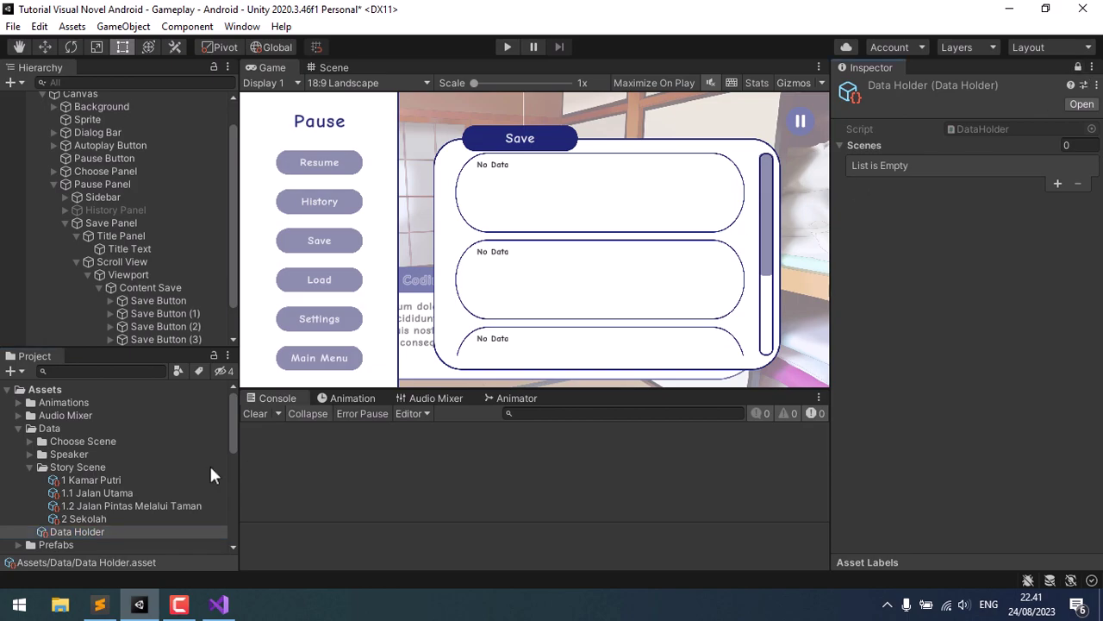
- Add the four Story Scene assets, 1 Kamar Putri through 2 Sekolah, to Scenes
click(87, 485)
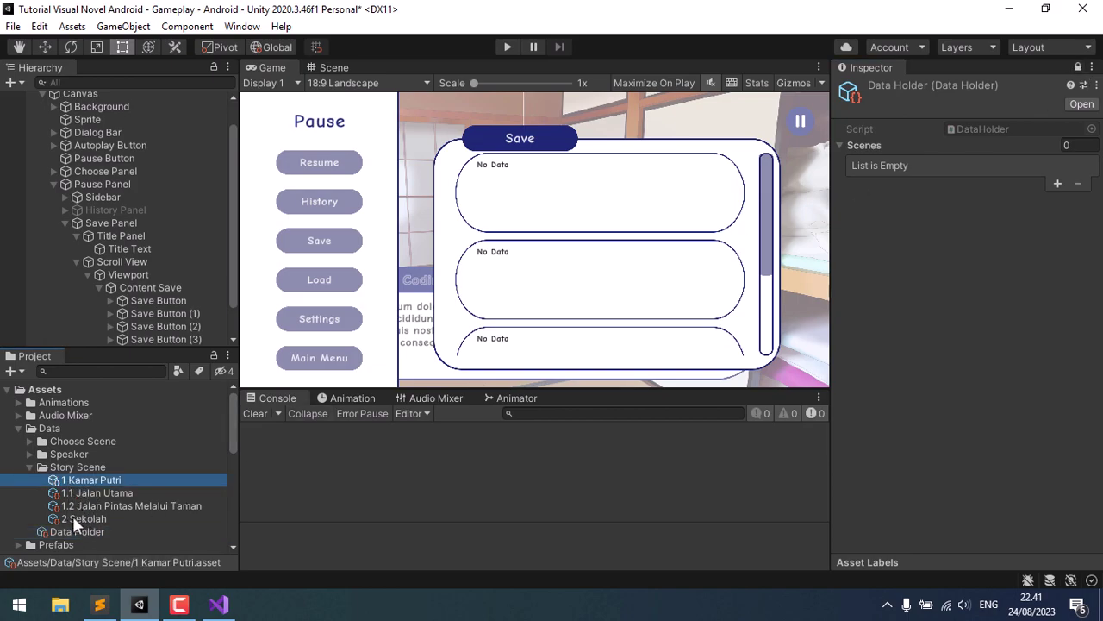
shift+click(89, 517)
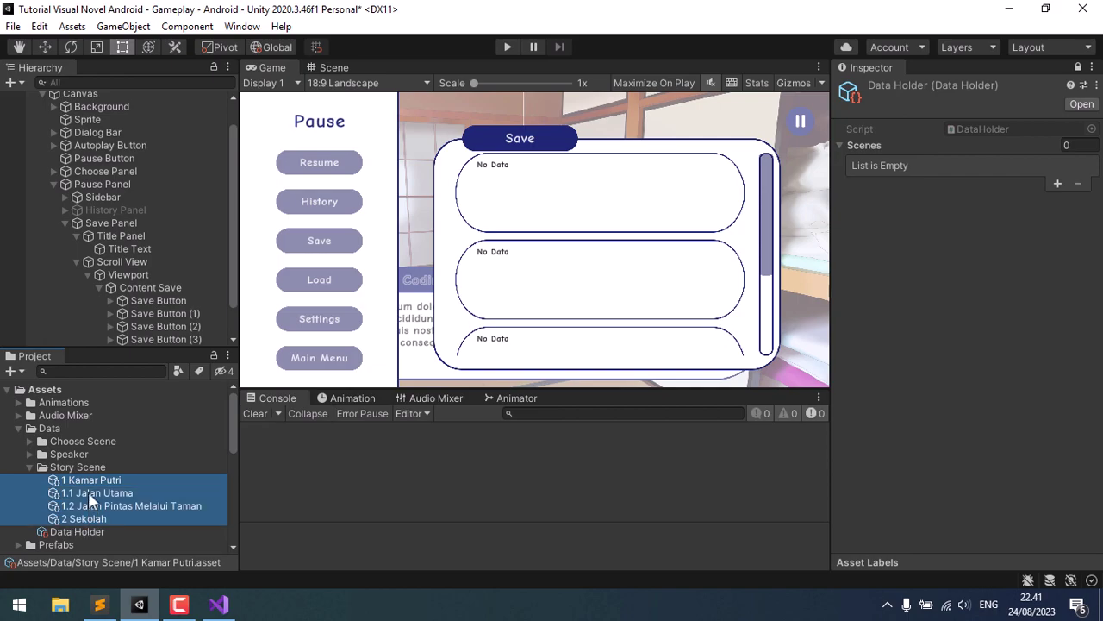
drag(99, 479, 901, 149)
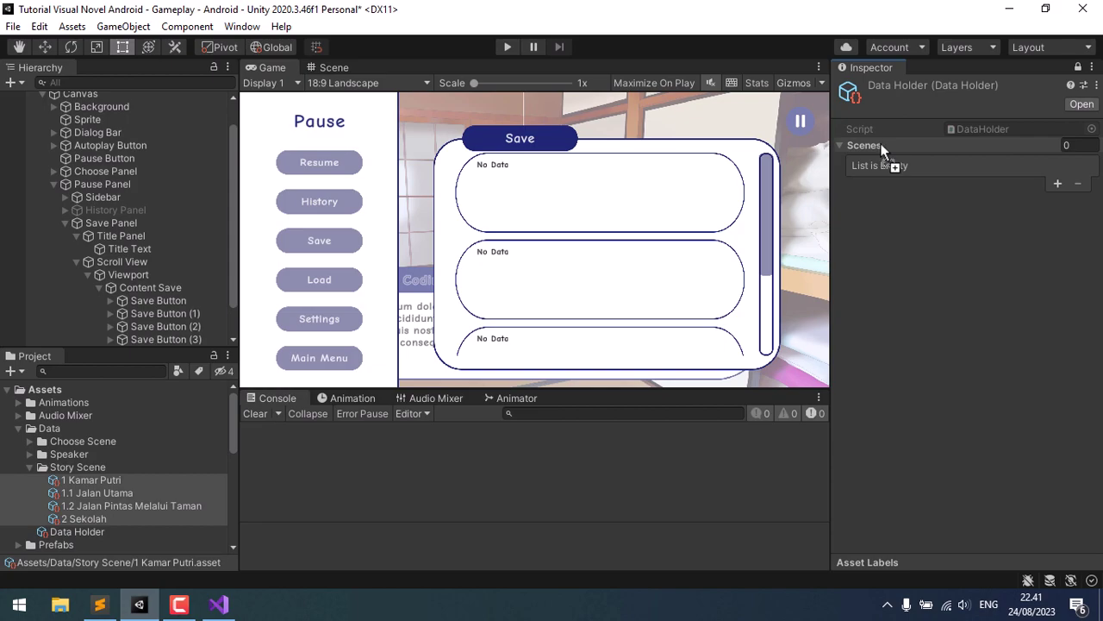
drag(882, 148, 885, 148)
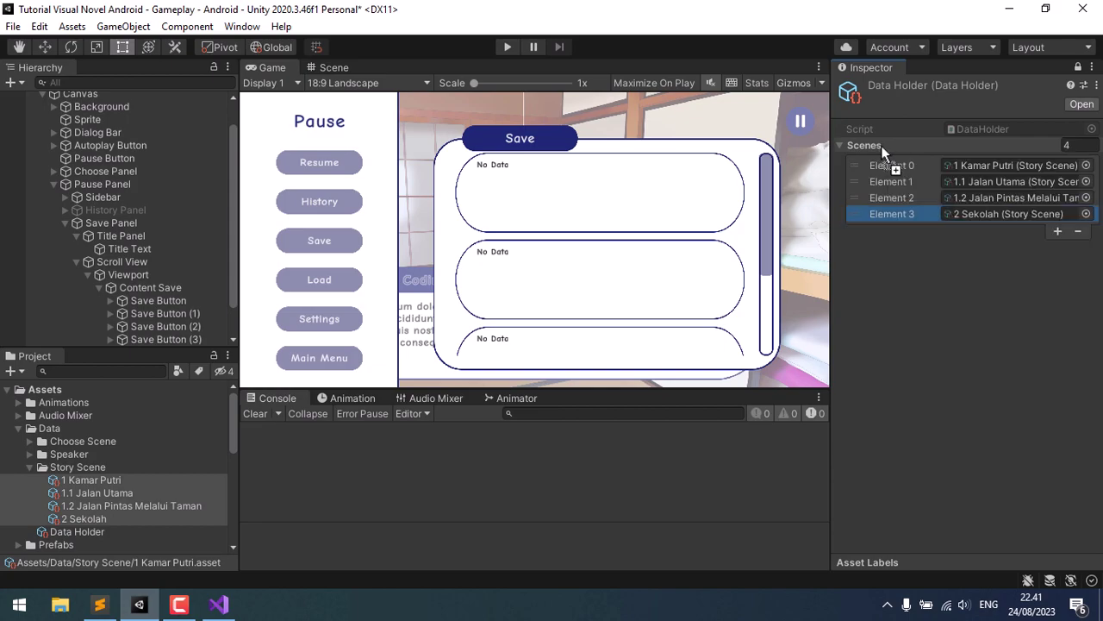
- Add the 1 Pilih Jalan choose scene as the fifth Scenes entry
click(29, 440)
click(87, 454)
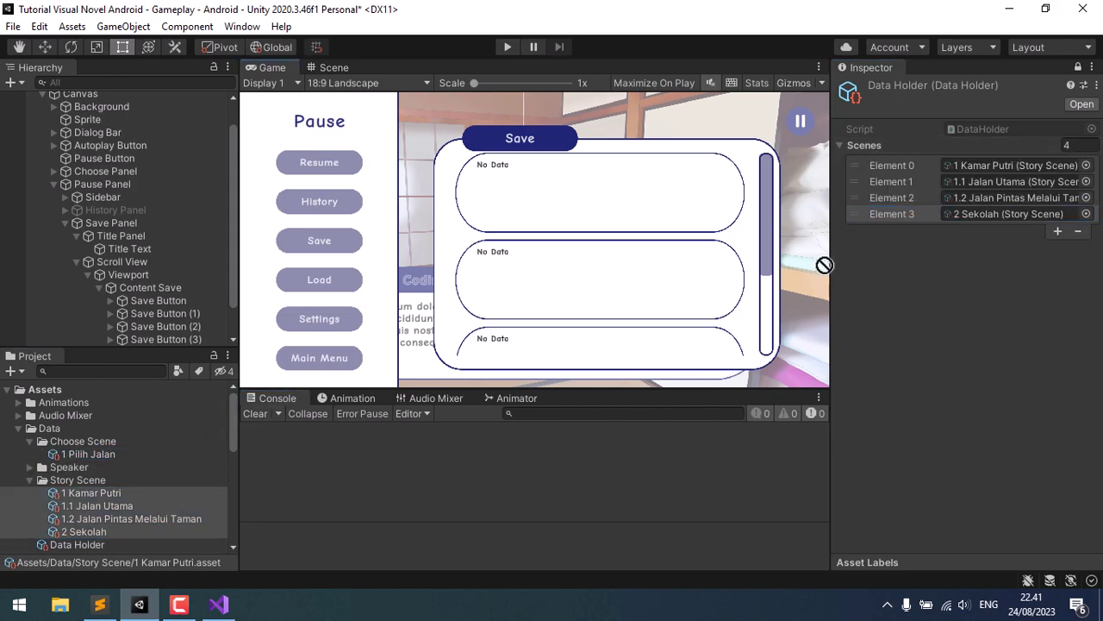
drag(87, 455, 874, 148)
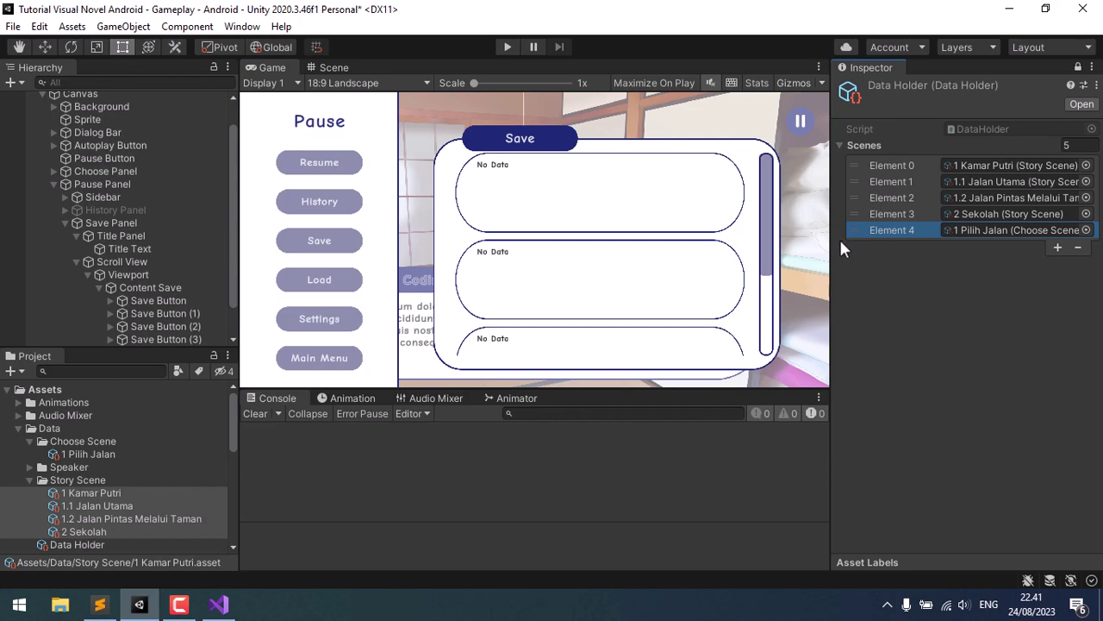
- Collapse the Choose Scene and Story Scene folders and unlock the Data Holder Inspector
click(29, 440)
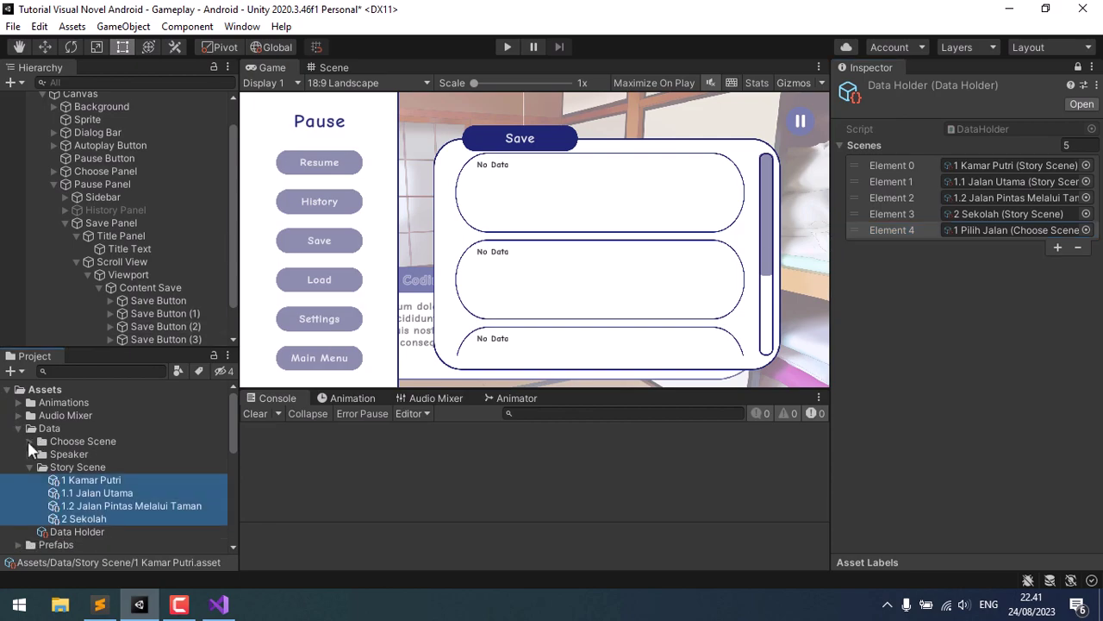
click(29, 467)
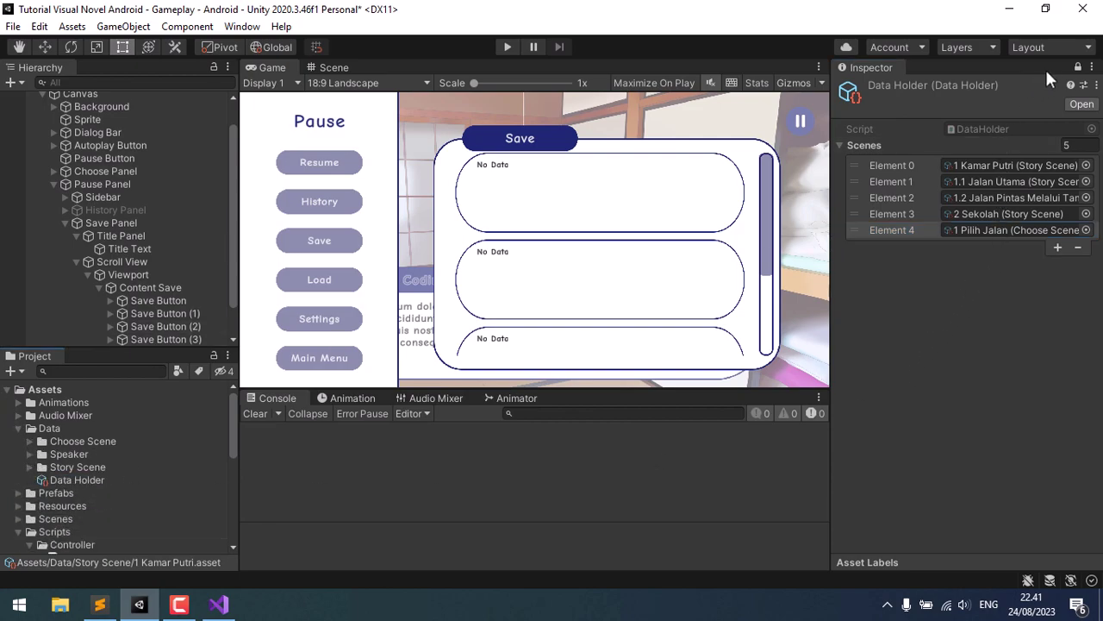
click(1079, 68)
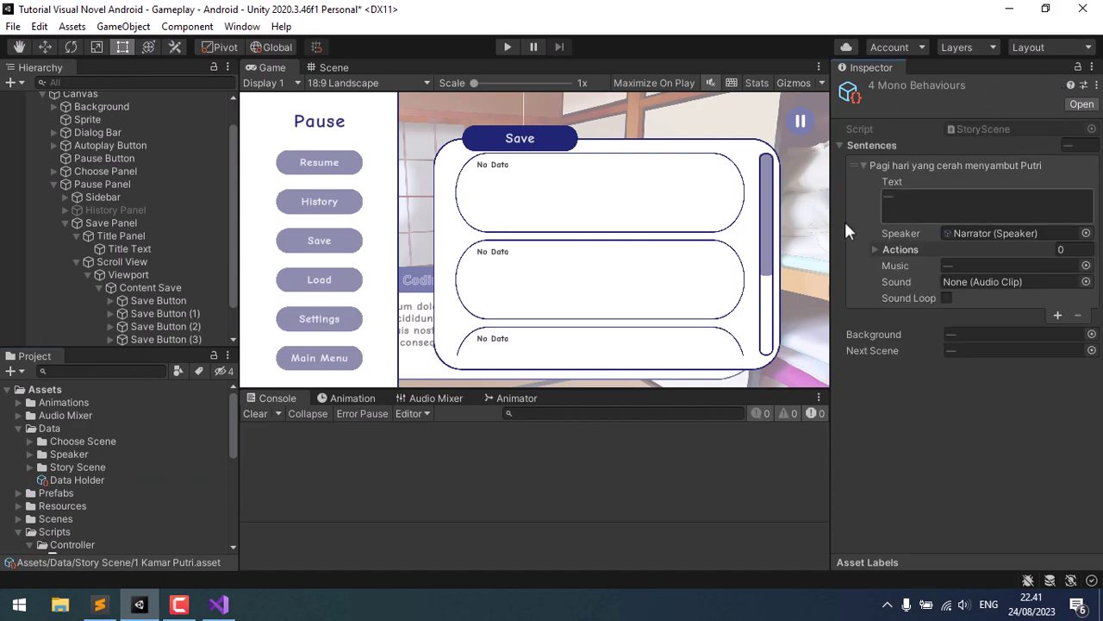
- Assign the Data Holder asset to the Canvas's Game Controller, then select Save Panel
click(116, 97)
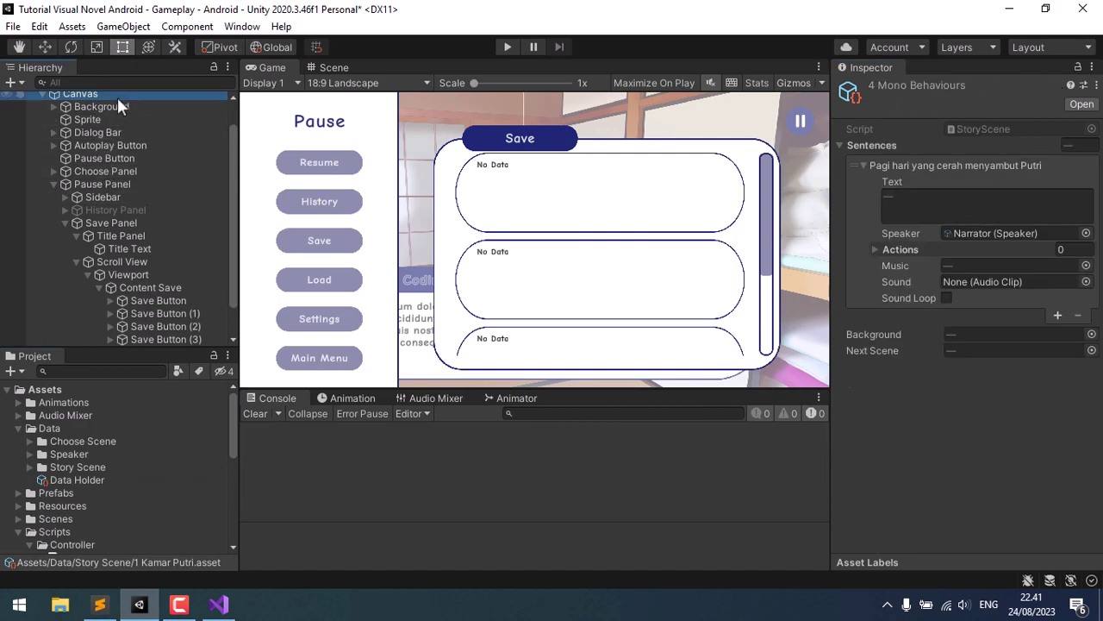
scroll(918, 278, down, 3)
scroll(936, 313, down, 3)
scroll(958, 400, down, 1)
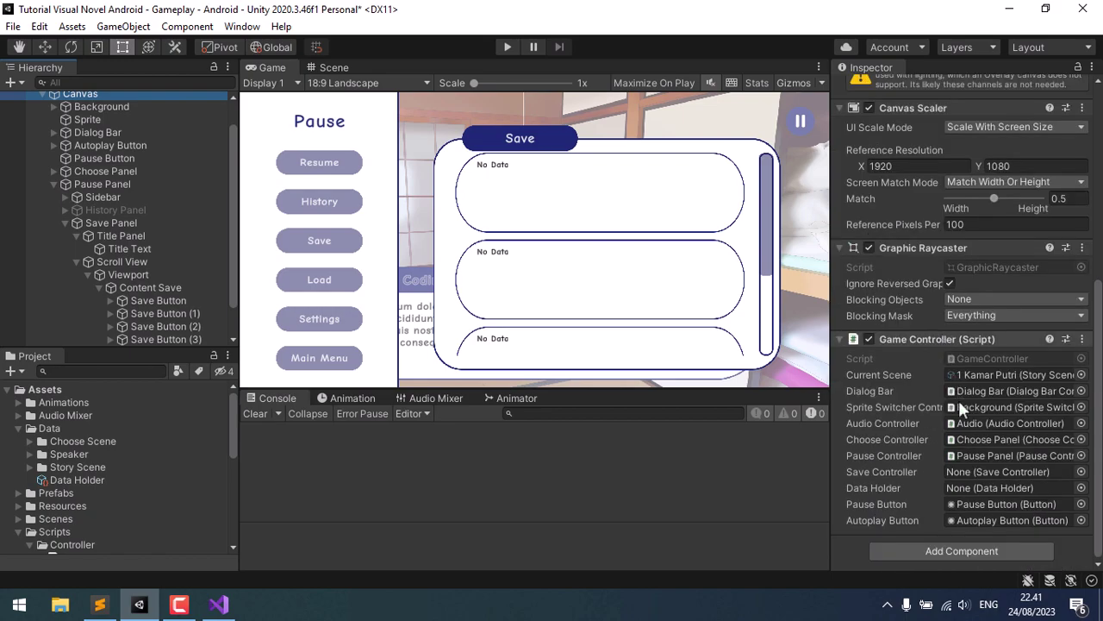
click(1081, 488)
double_click(793, 267)
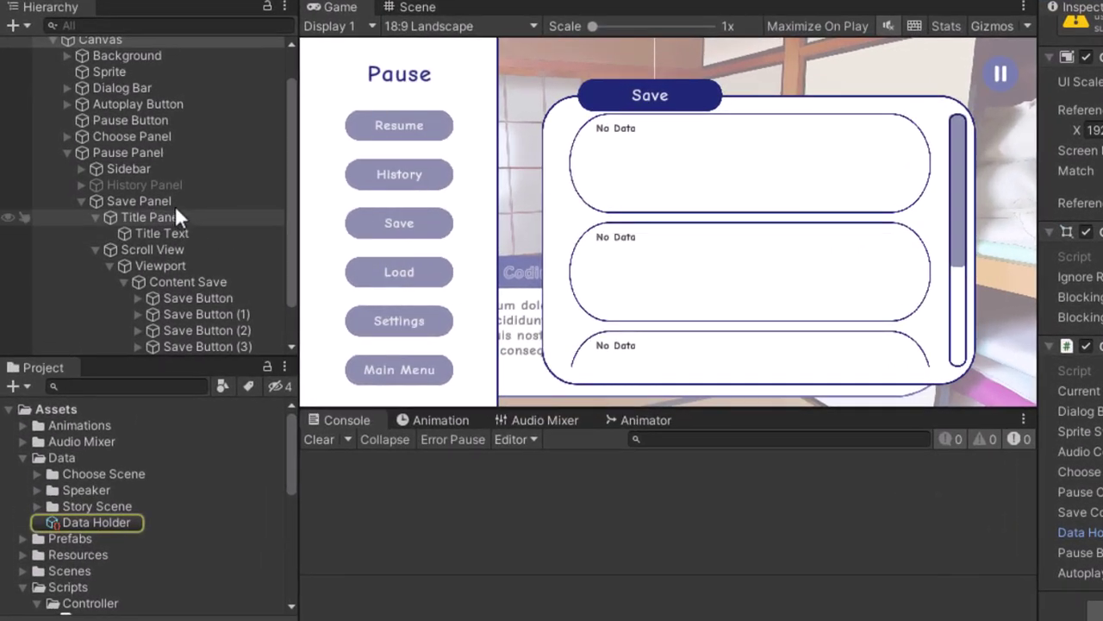
click(147, 201)
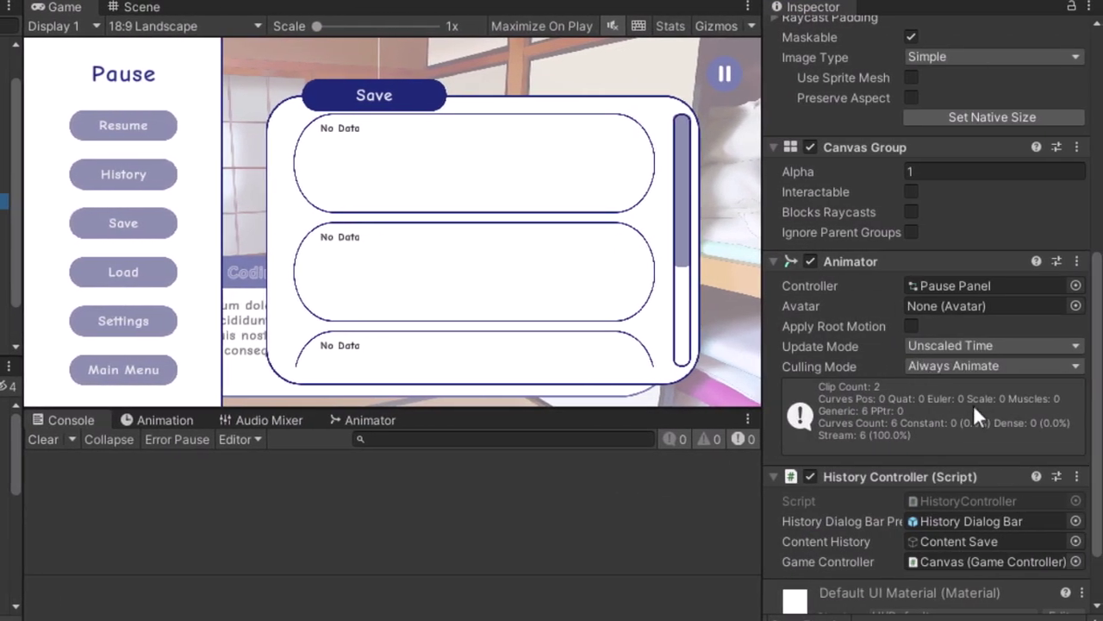
- Remove History Controller from Save Panel and add the Save Controller script in its place
click(1076, 476)
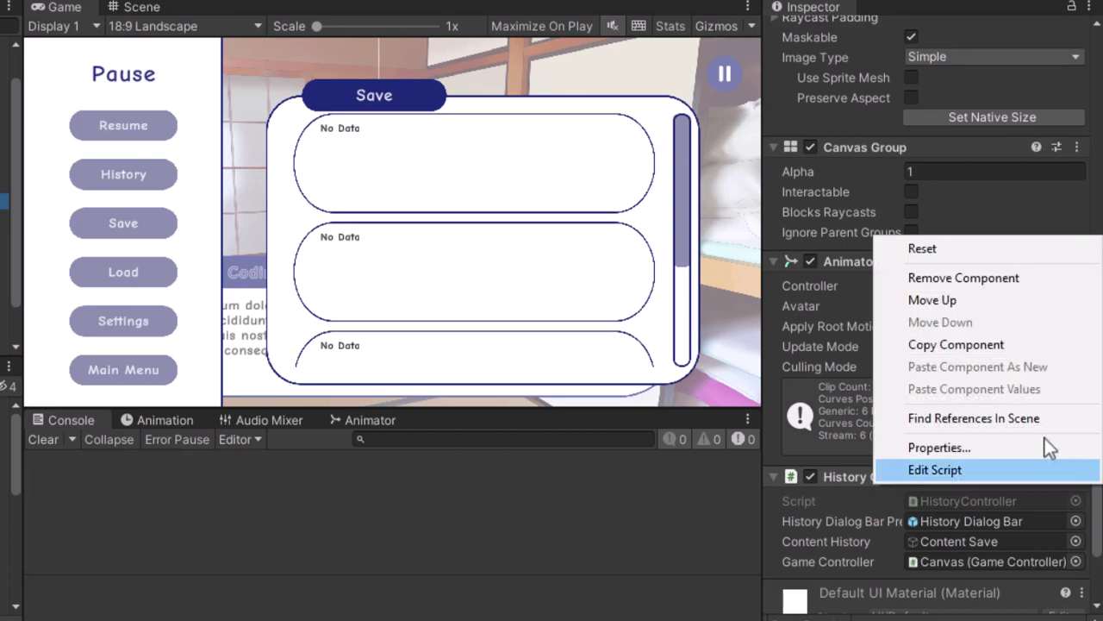
click(991, 291)
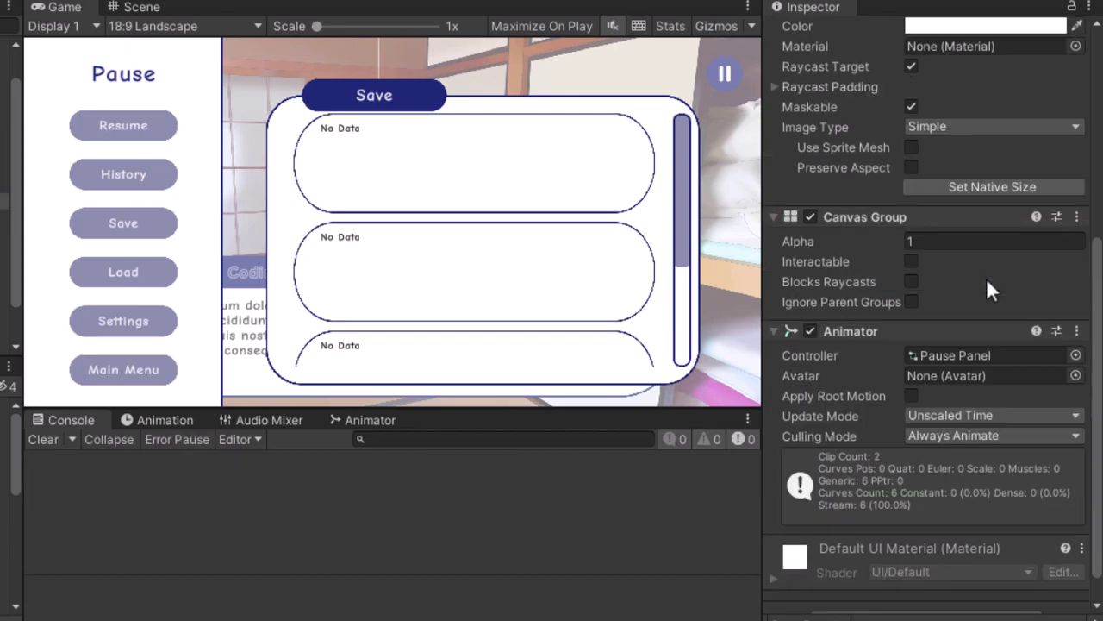
click(950, 586)
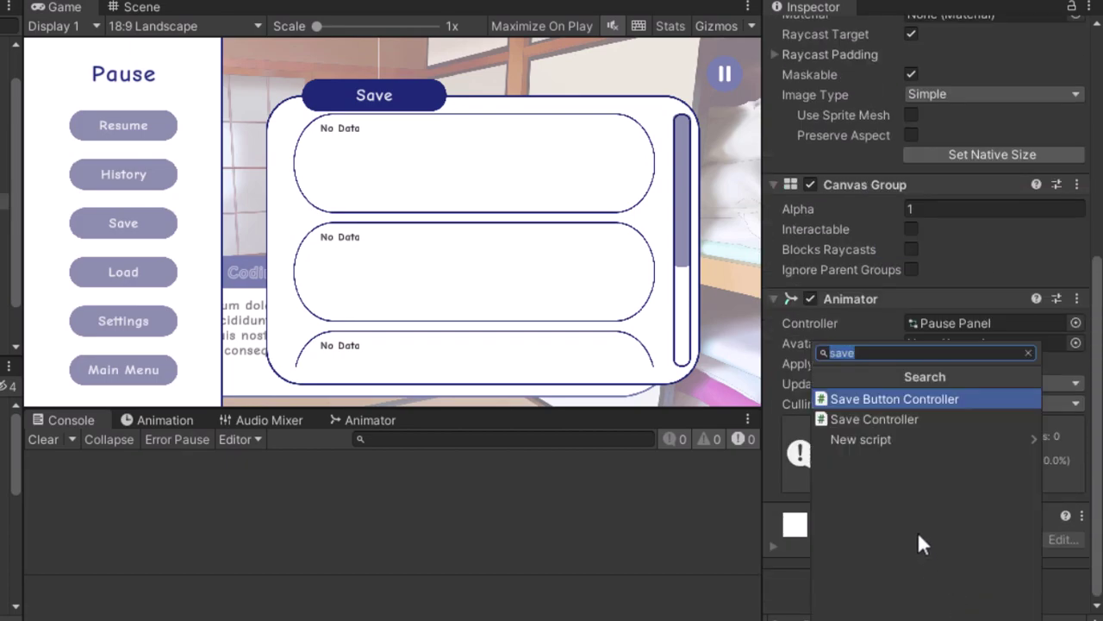
click(907, 420)
scroll(908, 422, down, 4)
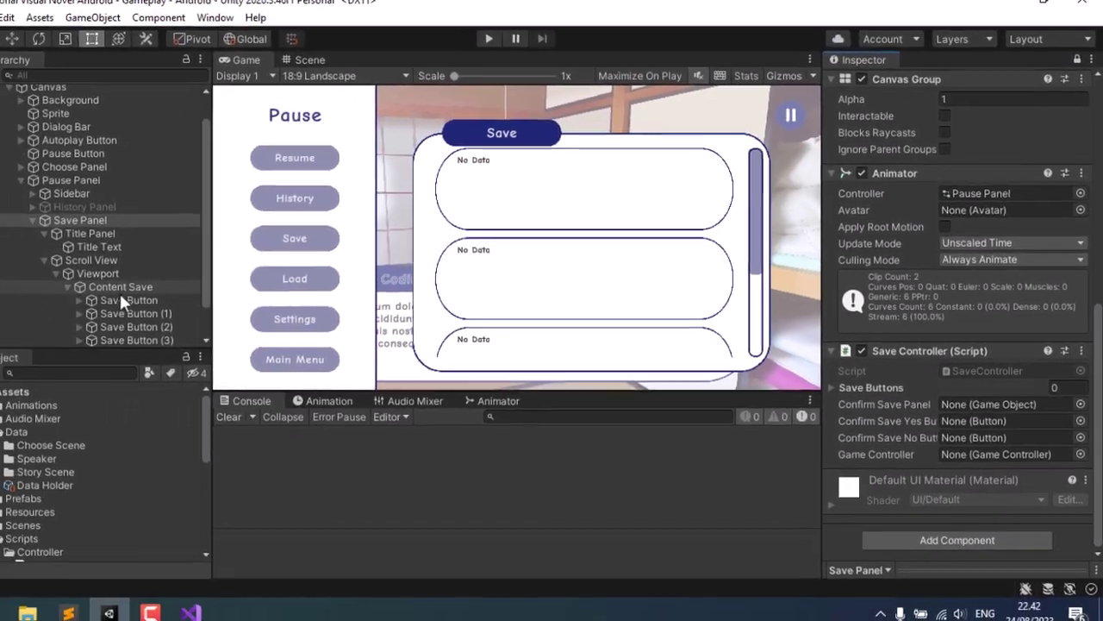
click(154, 302)
scroll(172, 311, down, 1)
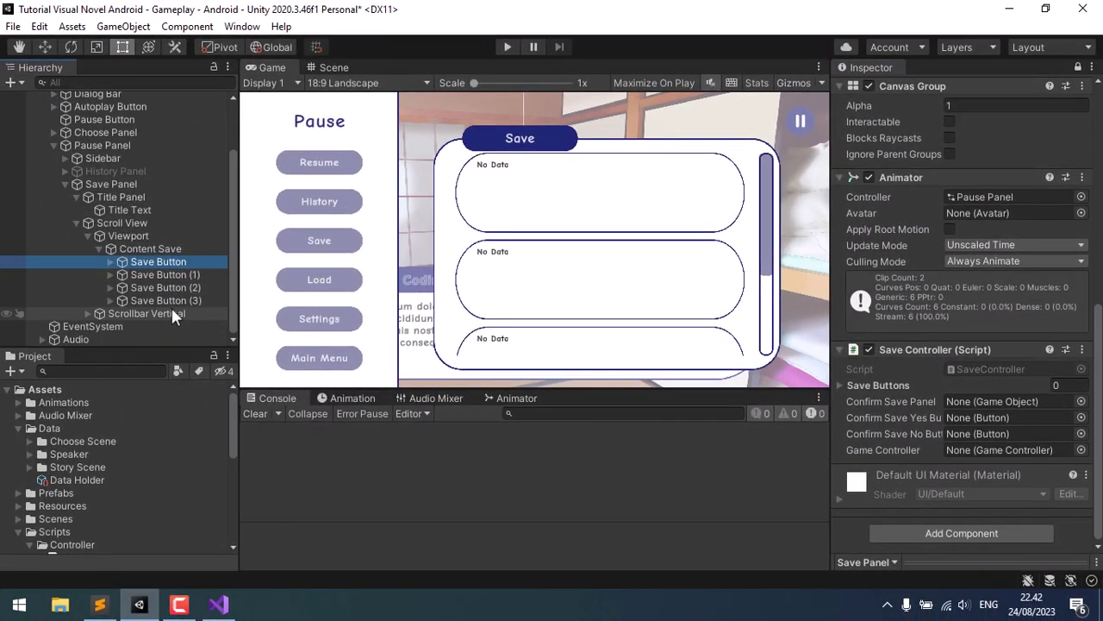
- Try dragging the four save buttons onto the Save Buttons list
shift+click(172, 302)
mouse_move(176, 264)
mouse_down()
mouse_move(785, 353)
mouse_move(891, 385)
mouse_move(910, 344)
mouse_up()
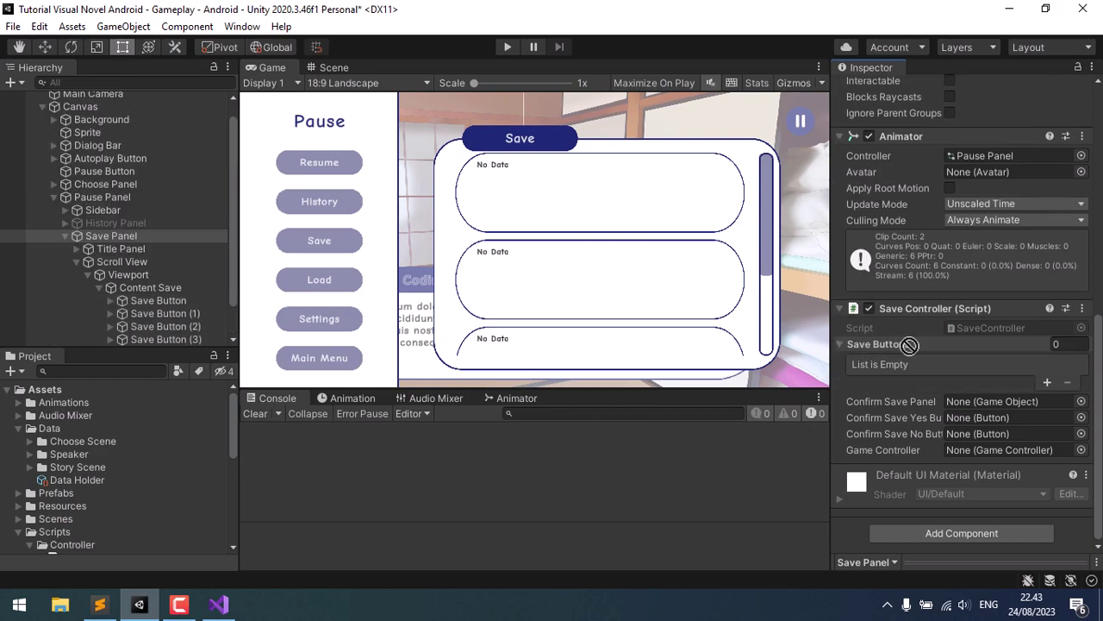
drag(909, 343, 906, 344)
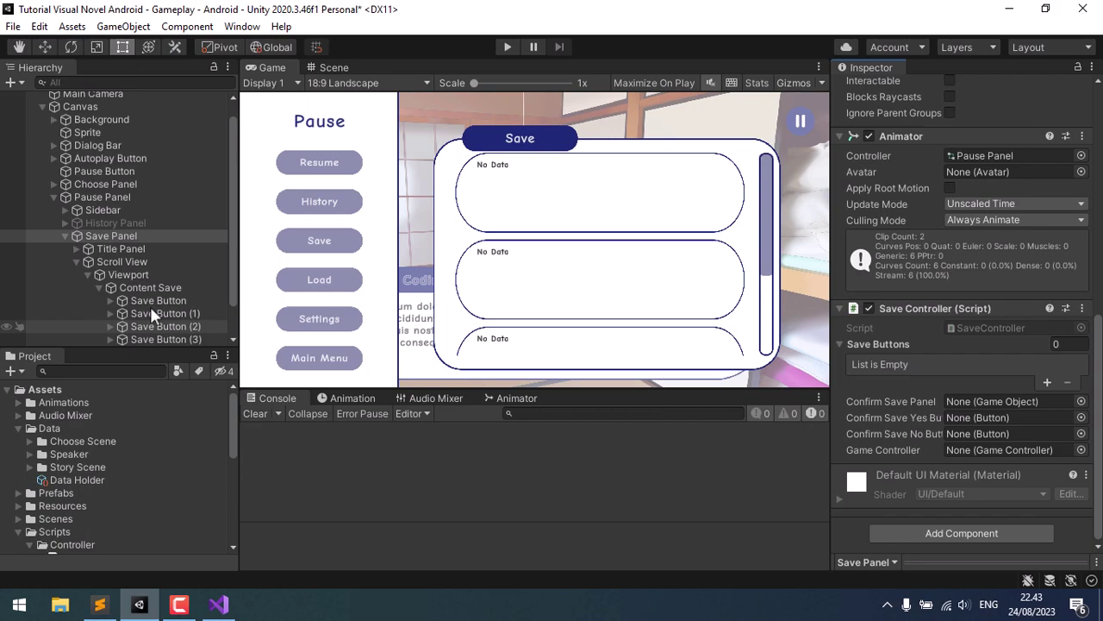
- Delete Save Button (1), (2) and (3), keeping only the original Save Button
click(164, 304)
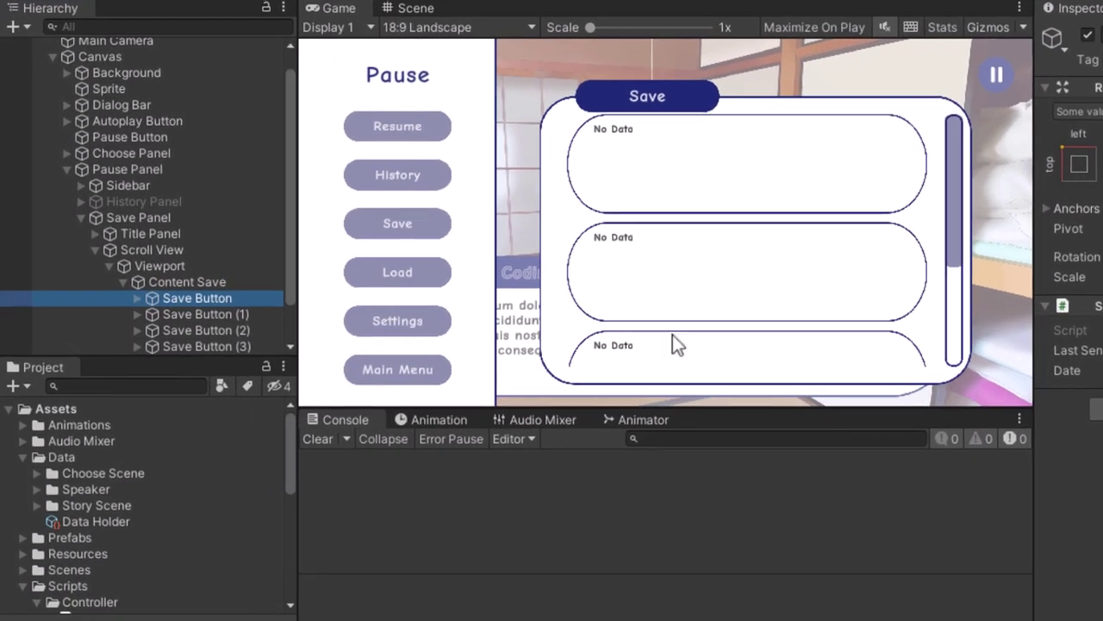
click(208, 314)
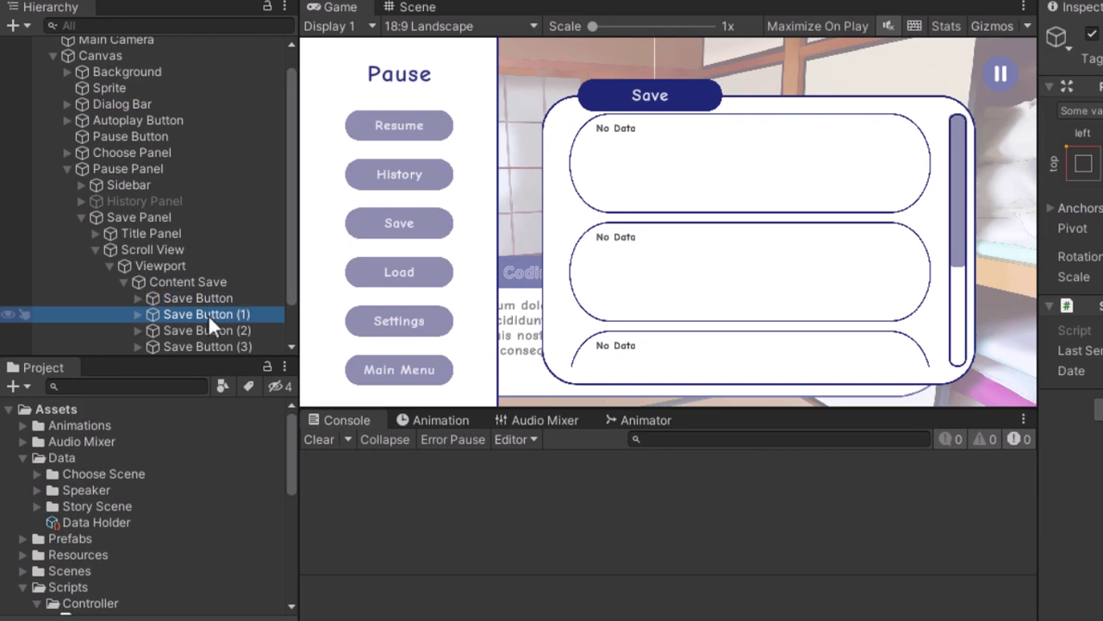
key(Delete)
click(218, 317)
key(Delete)
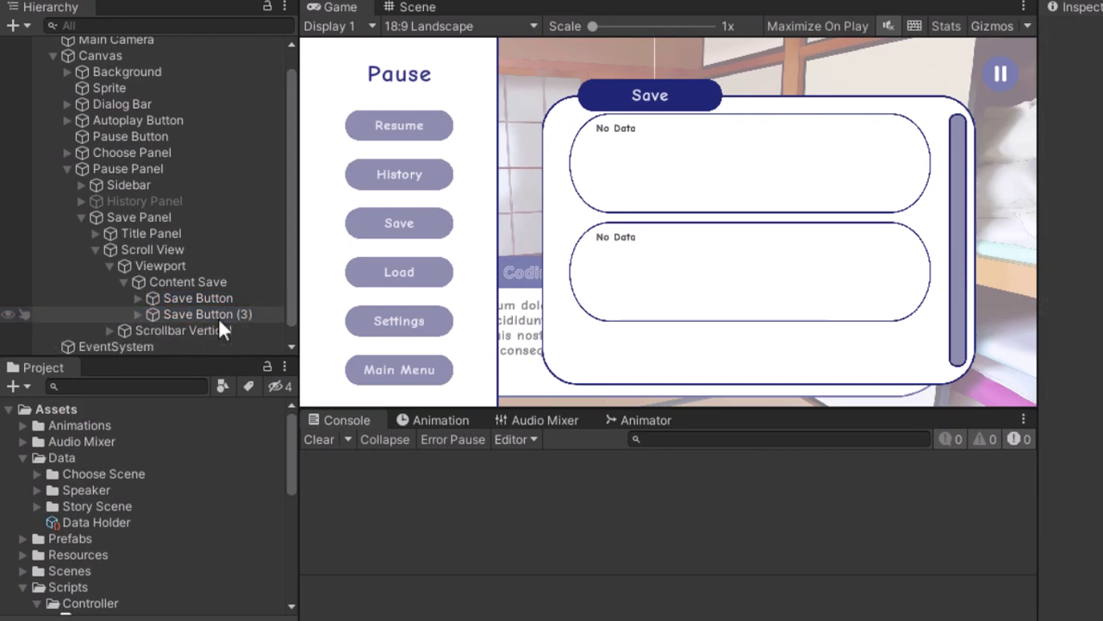
click(218, 317)
key(Delete)
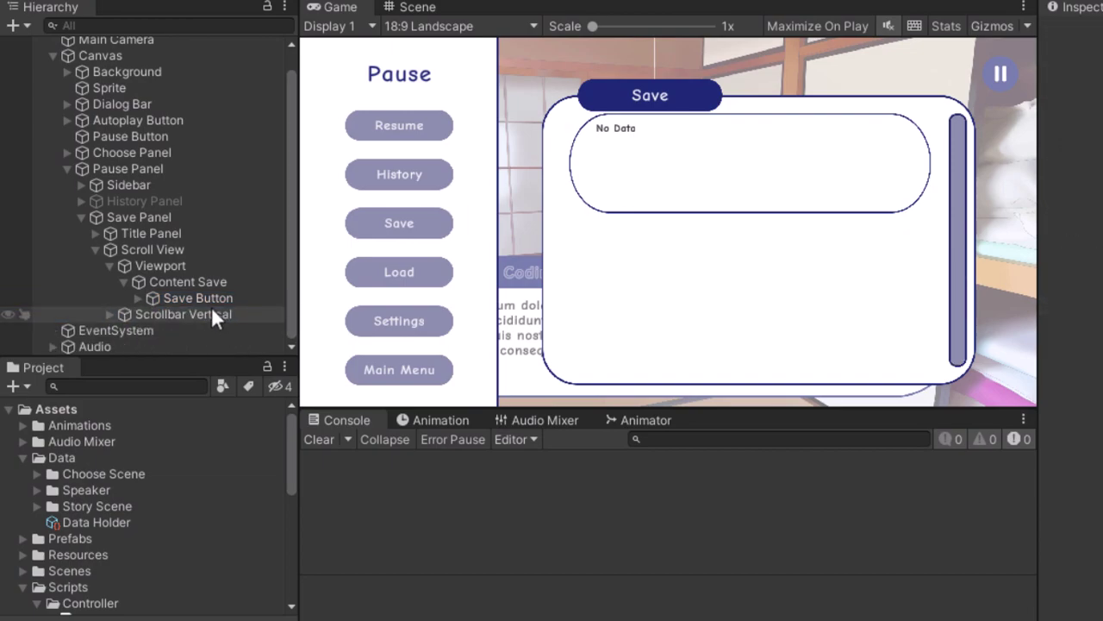
click(201, 300)
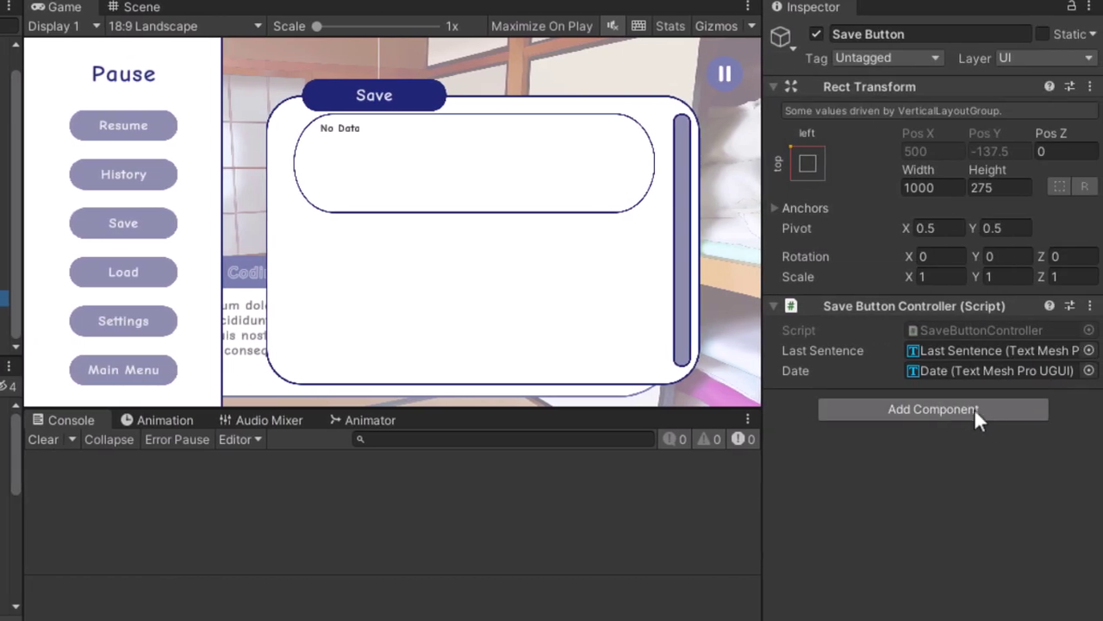
- Add a Button component to Save Button with Save Button Panel as its Target Graphic
click(970, 409)
text(bu)
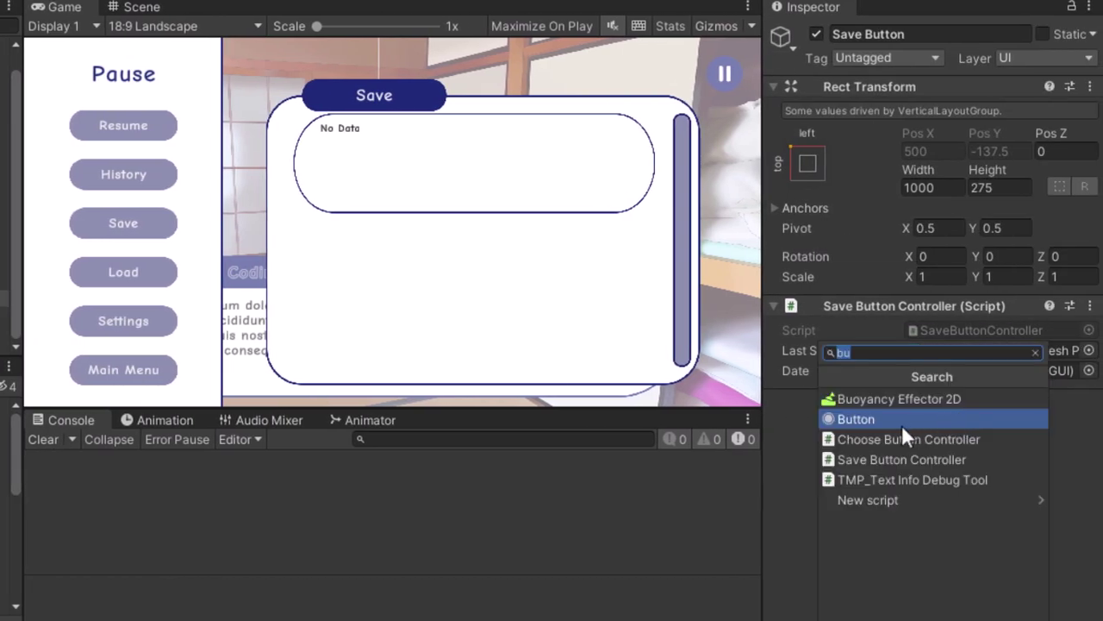
click(860, 419)
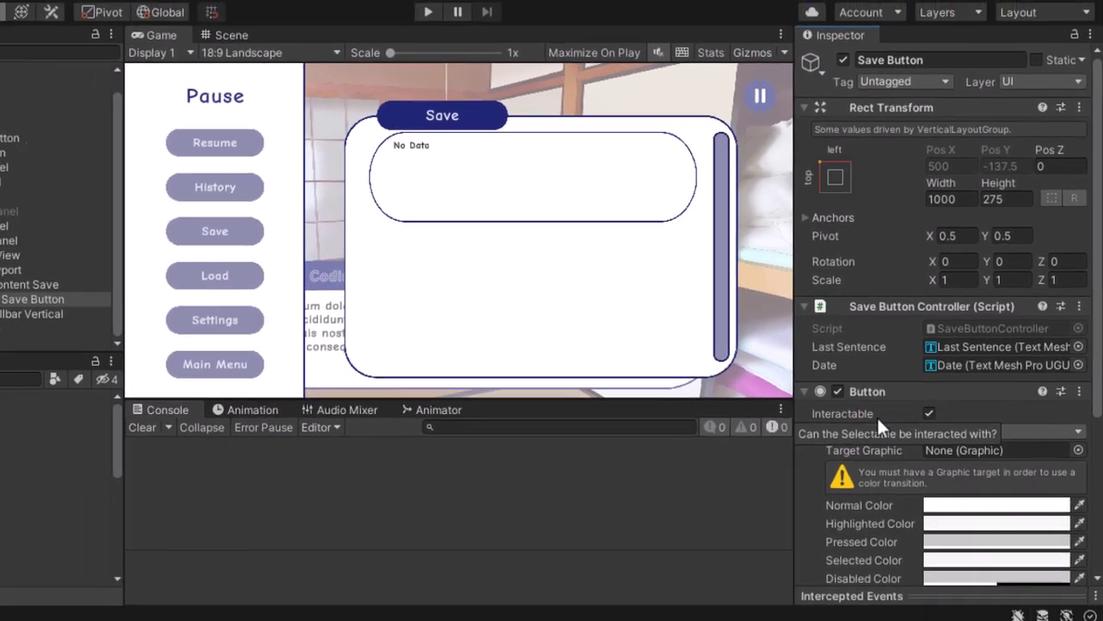
click(122, 300)
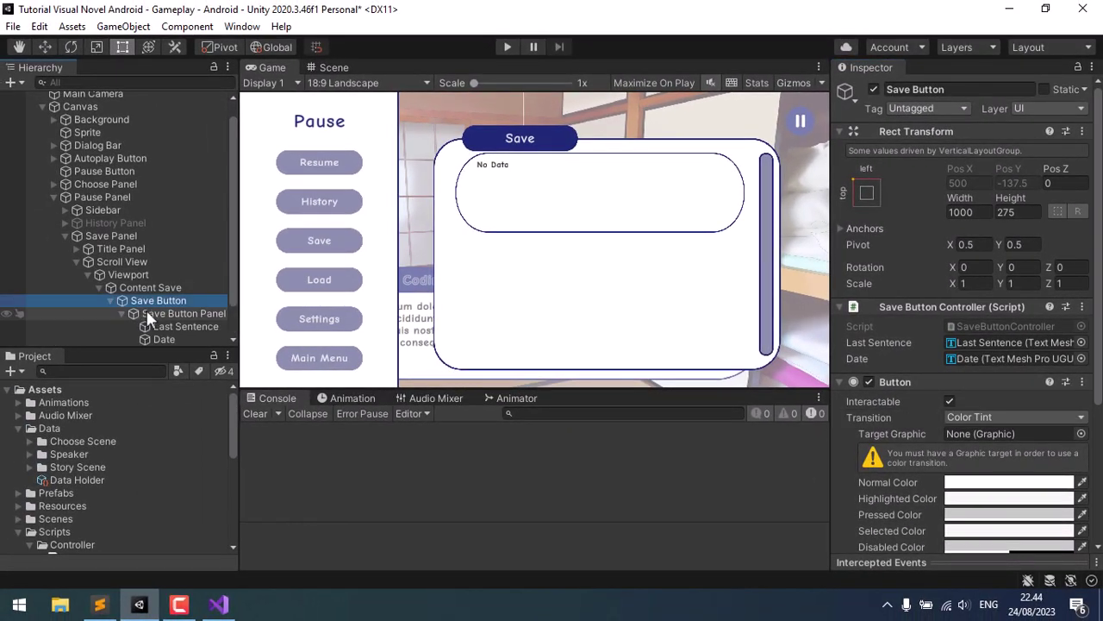
drag(152, 312, 982, 436)
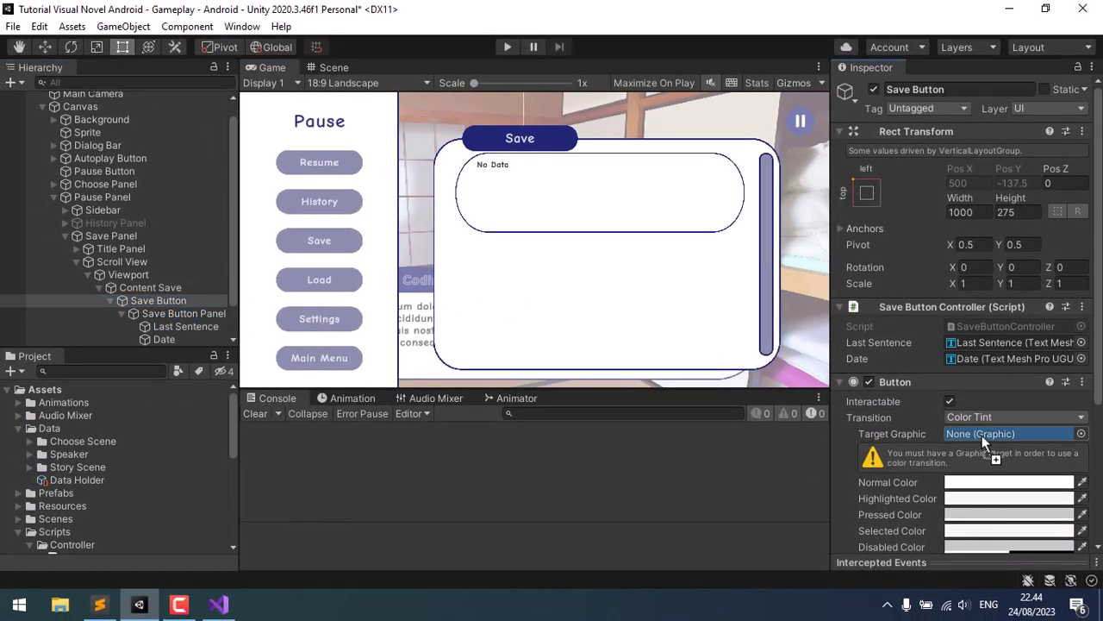
scroll(918, 417, down, 3)
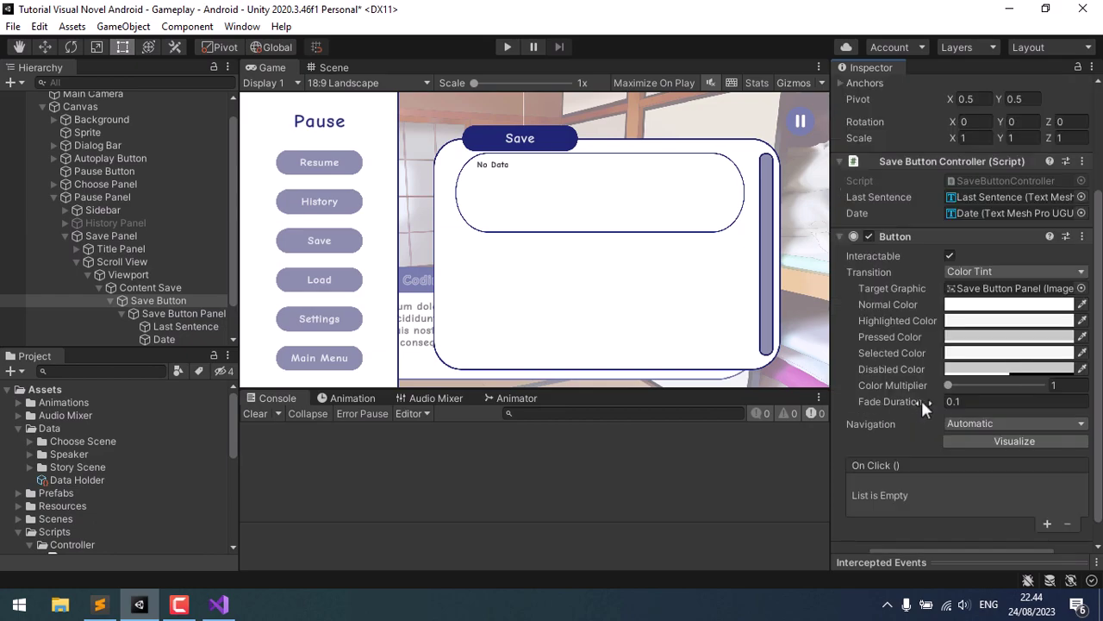
scroll(919, 395, up, 3)
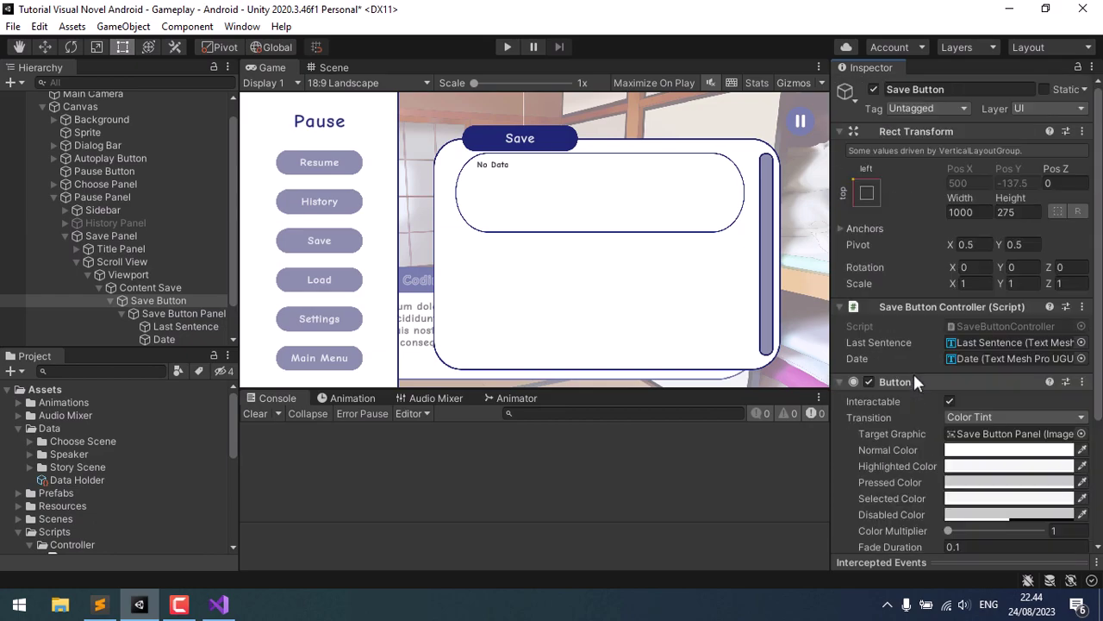
click(109, 300)
- Duplicate Save Button three times to make four save slots
key(ctrl+d)
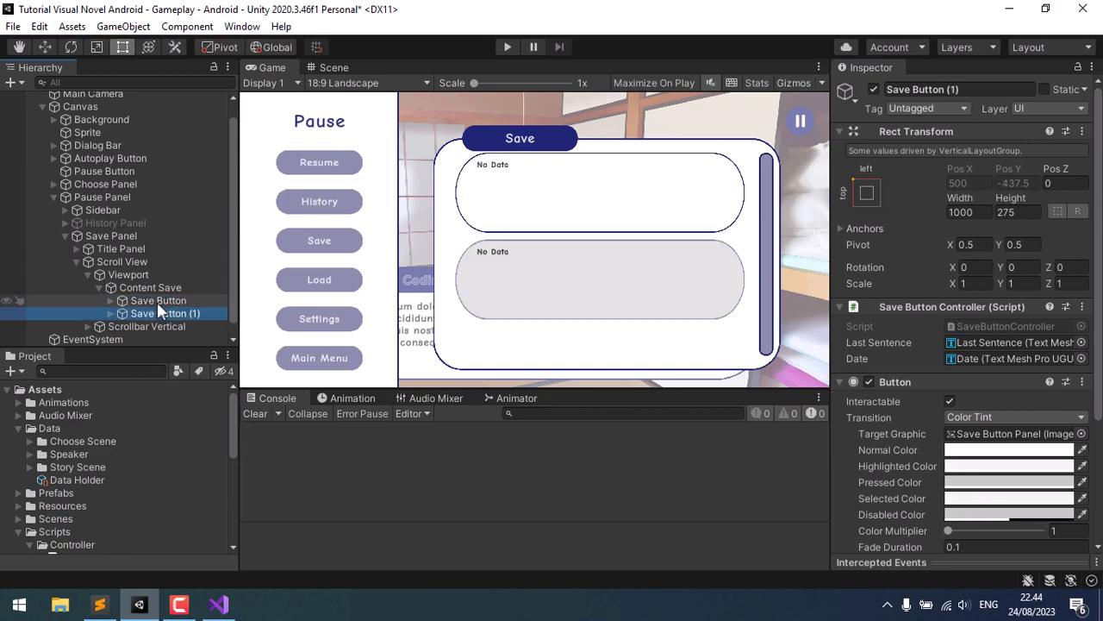
key(ctrl+d)
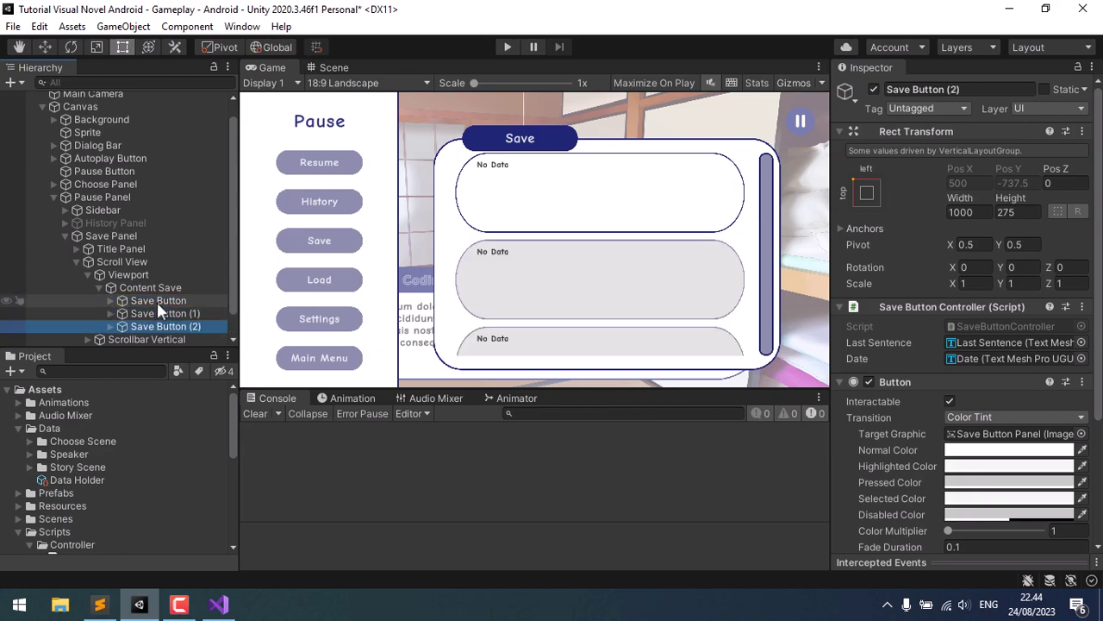
key(ctrl+d)
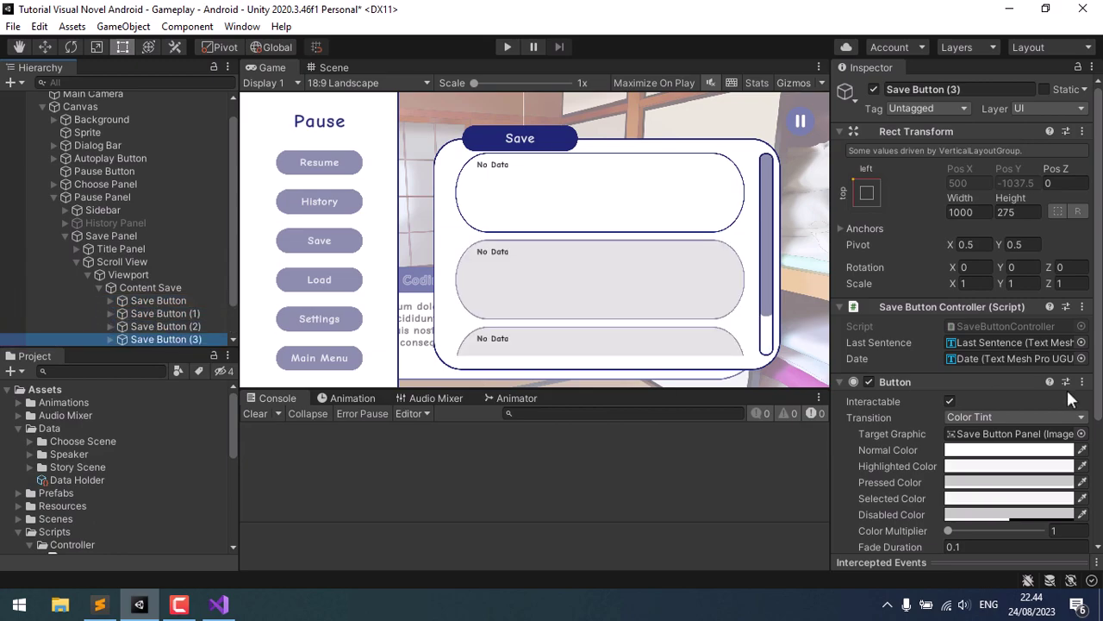
scroll(1067, 398, down, 3)
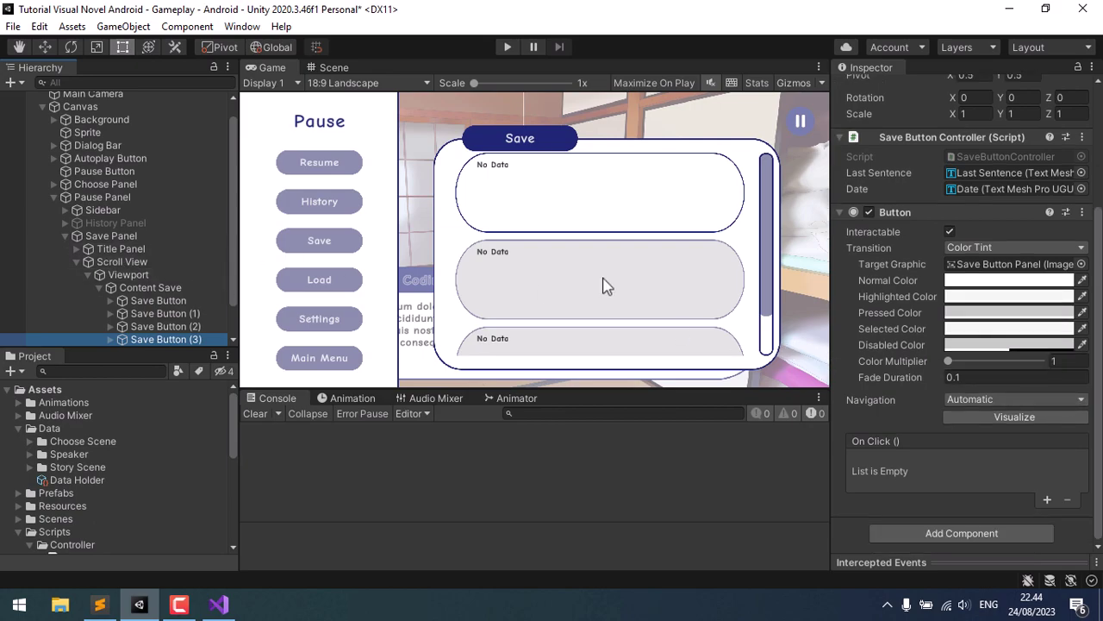
scroll(150, 283, down, 1)
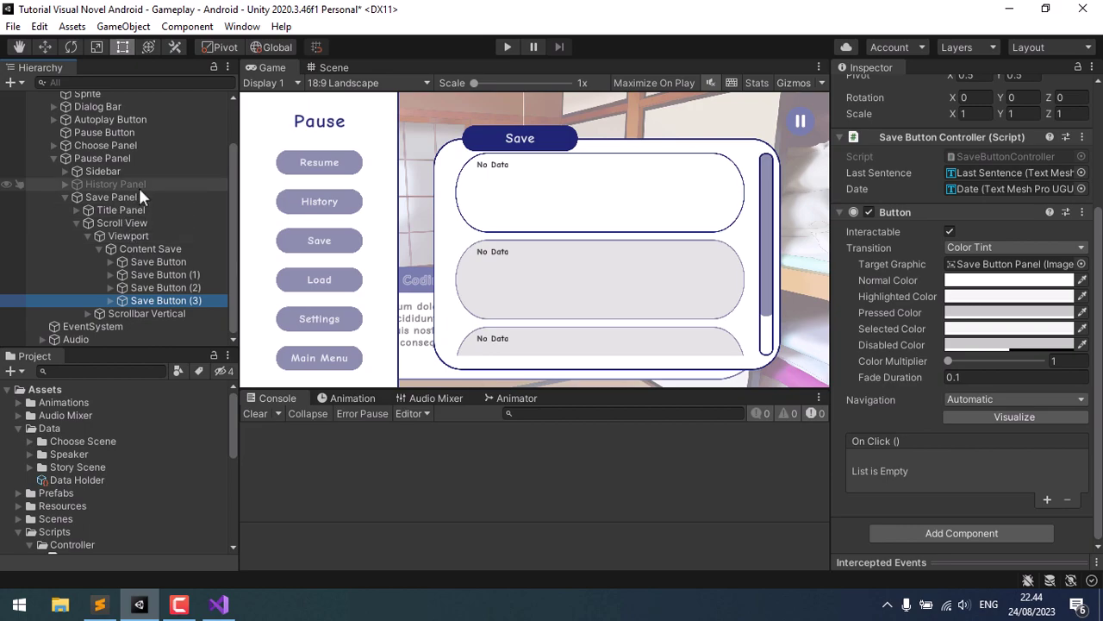
- With Save Panel's Inspector locked, drag all four save buttons into the Save Buttons list
click(119, 198)
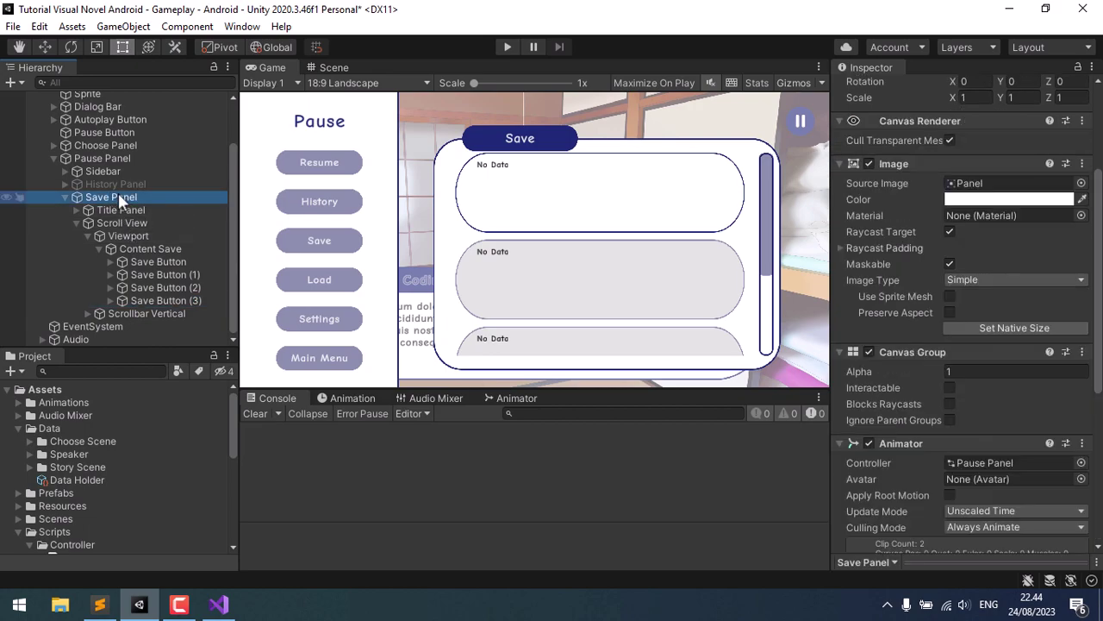
click(1077, 67)
scroll(1003, 266, down, 3)
scroll(1003, 266, down, 3)
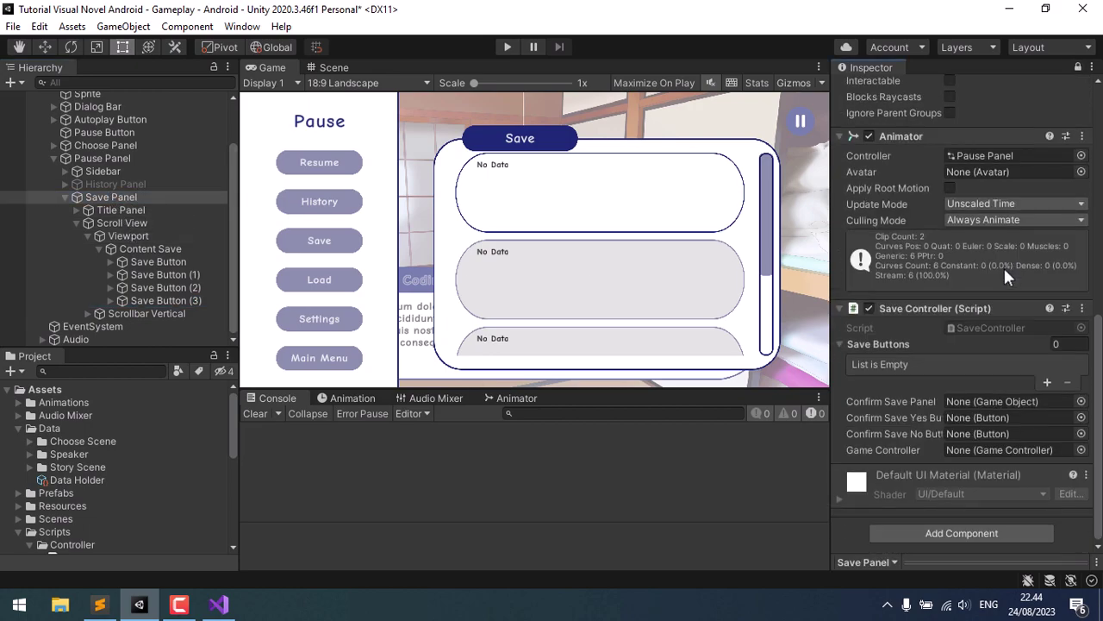
click(180, 261)
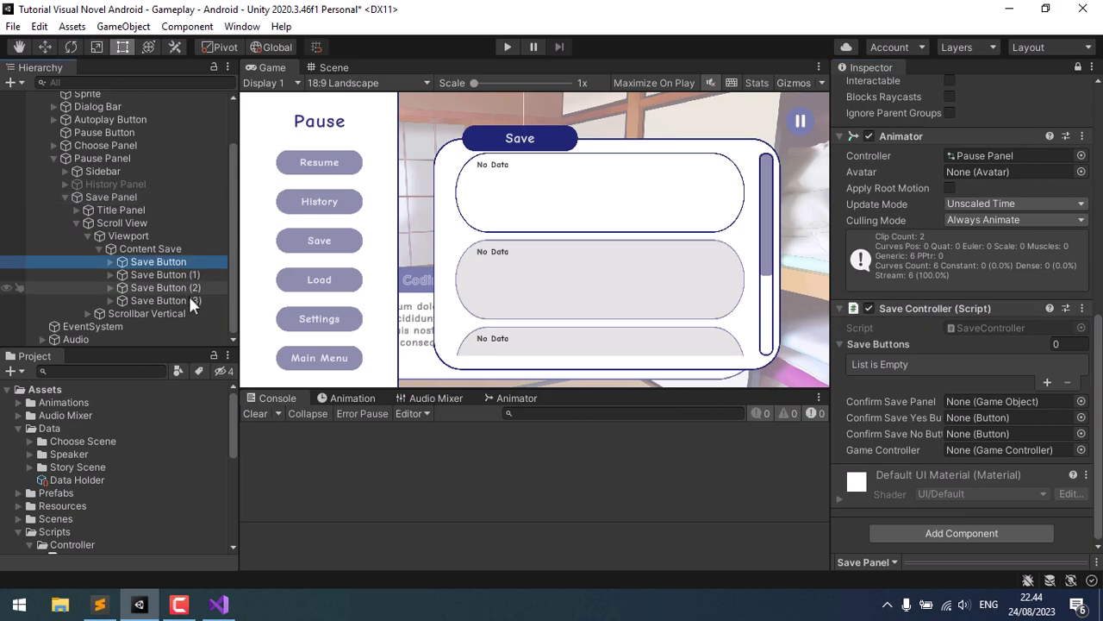
shift+click(189, 299)
mouse_move(159, 265)
mouse_down()
mouse_move(900, 349)
mouse_move(886, 349)
mouse_up()
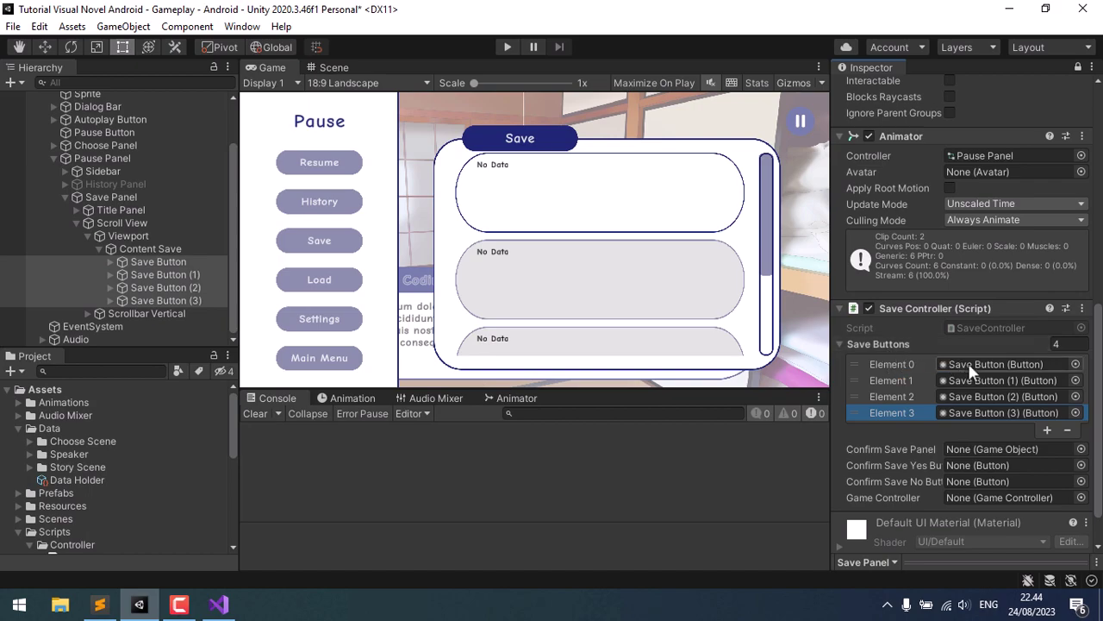
click(1078, 67)
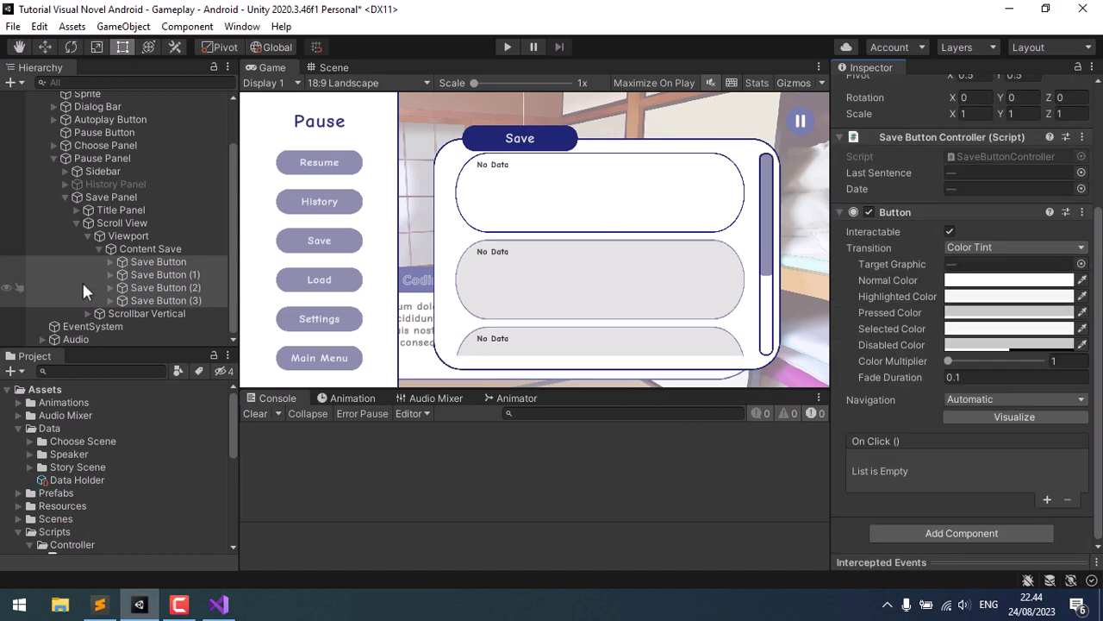
- Assign Canvas as the Save Controller's Game Controller
click(106, 196)
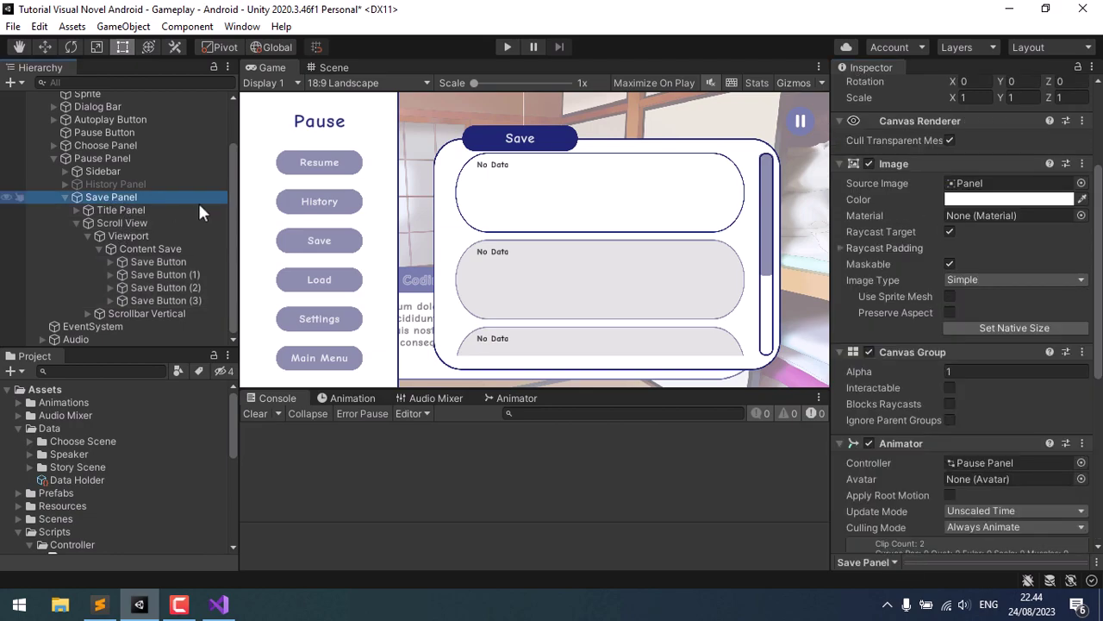
scroll(896, 312, down, 5)
scroll(898, 311, down, 1)
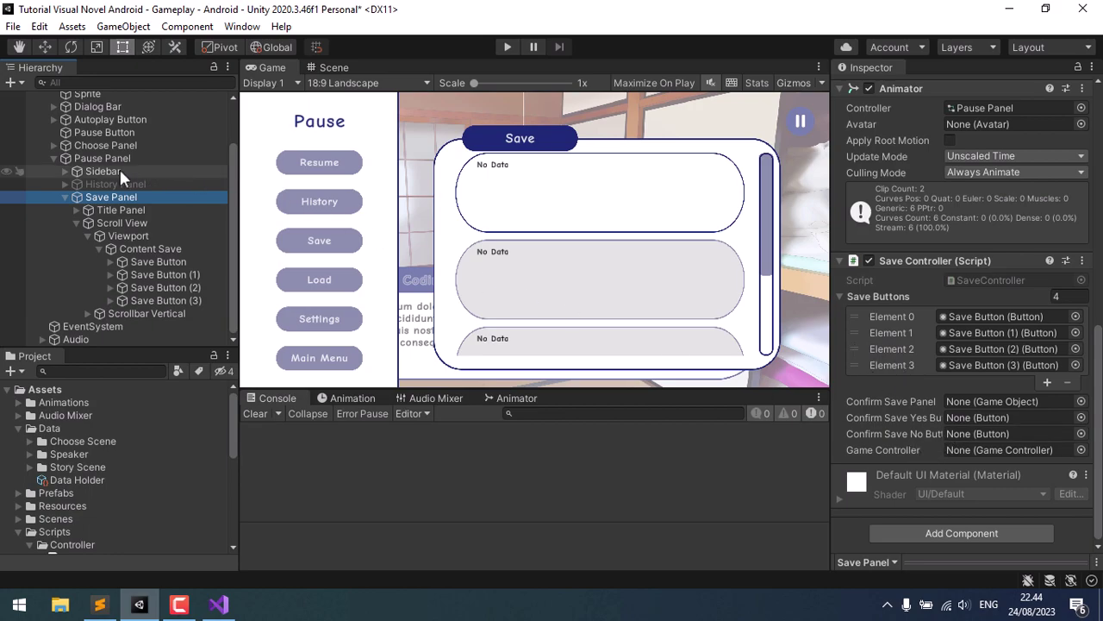
scroll(107, 167, up, 3)
drag(79, 116, 980, 451)
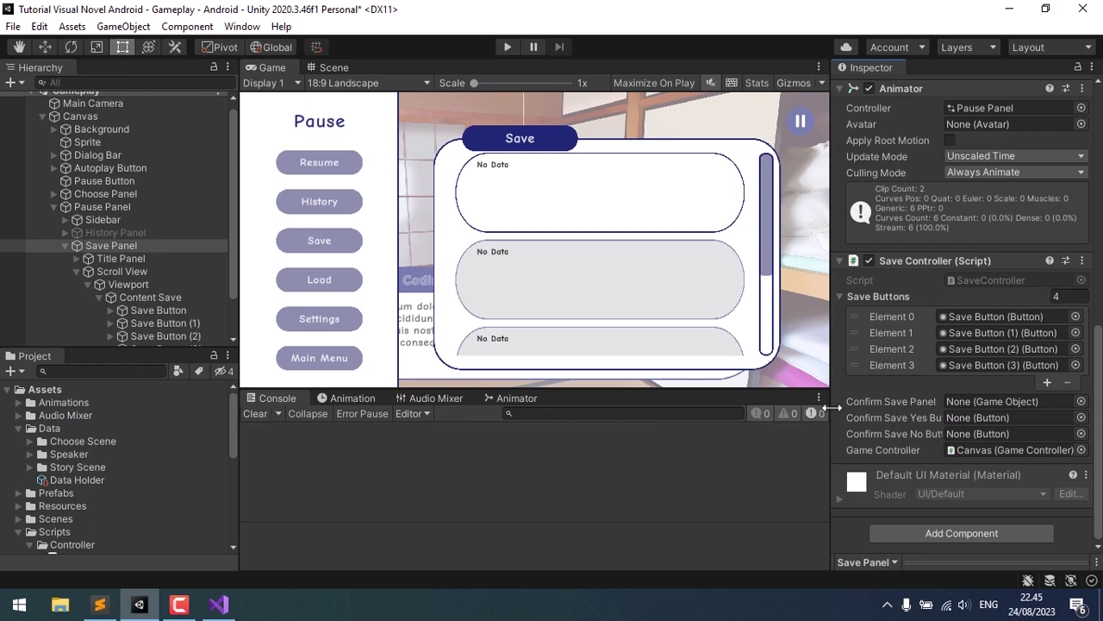
click(76, 266)
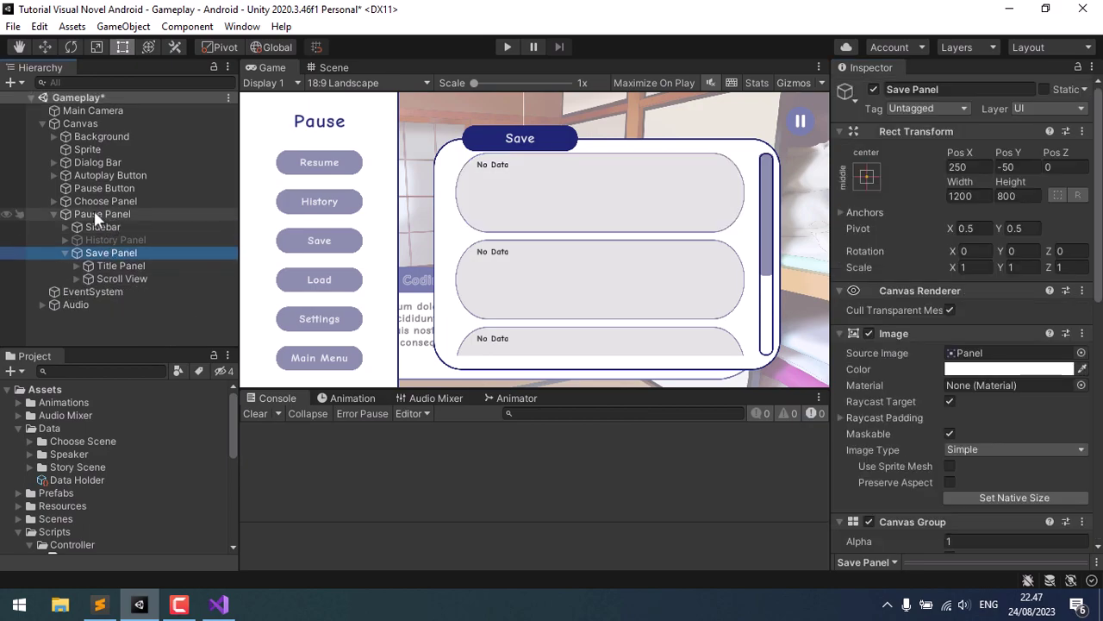
- Create a UI Image under Pause Panel named Confirm Save Panel
right_click(112, 214)
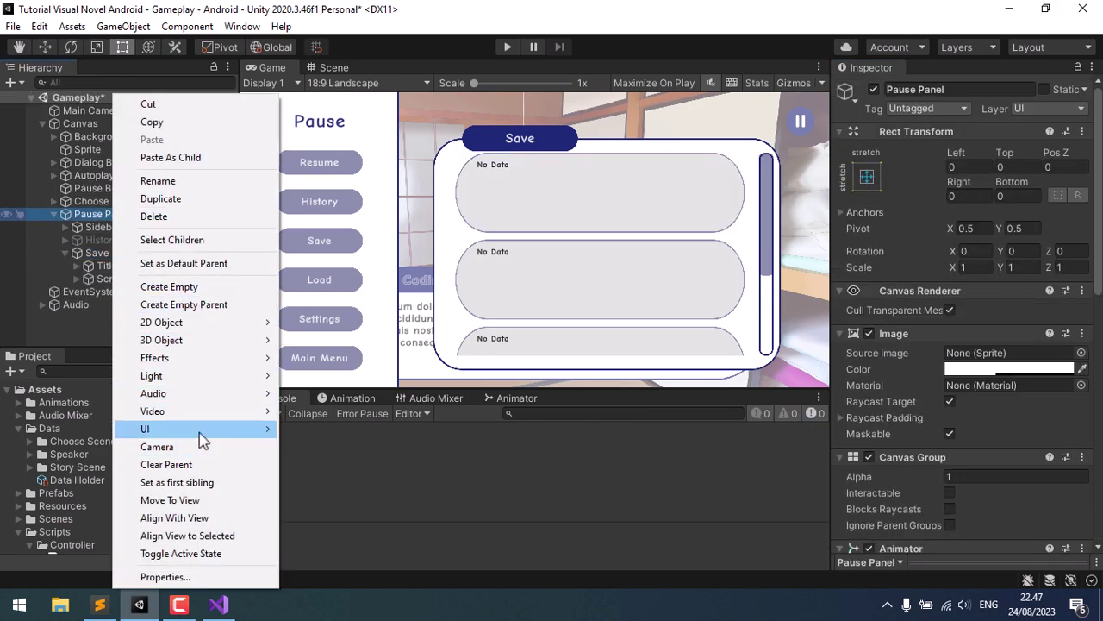
mouse_move(214, 434)
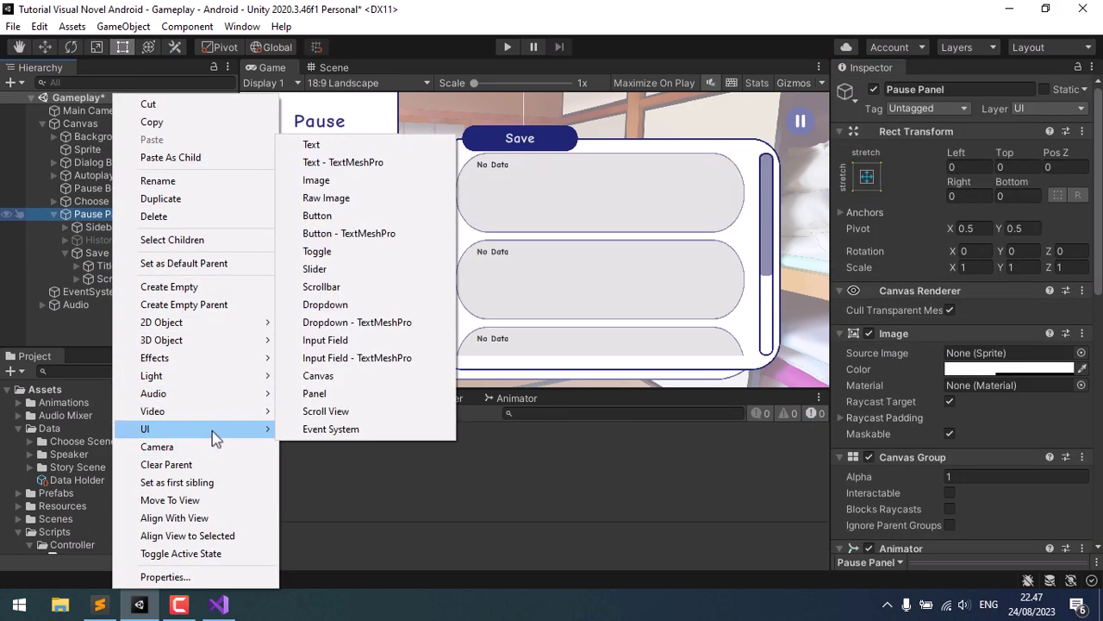
click(374, 183)
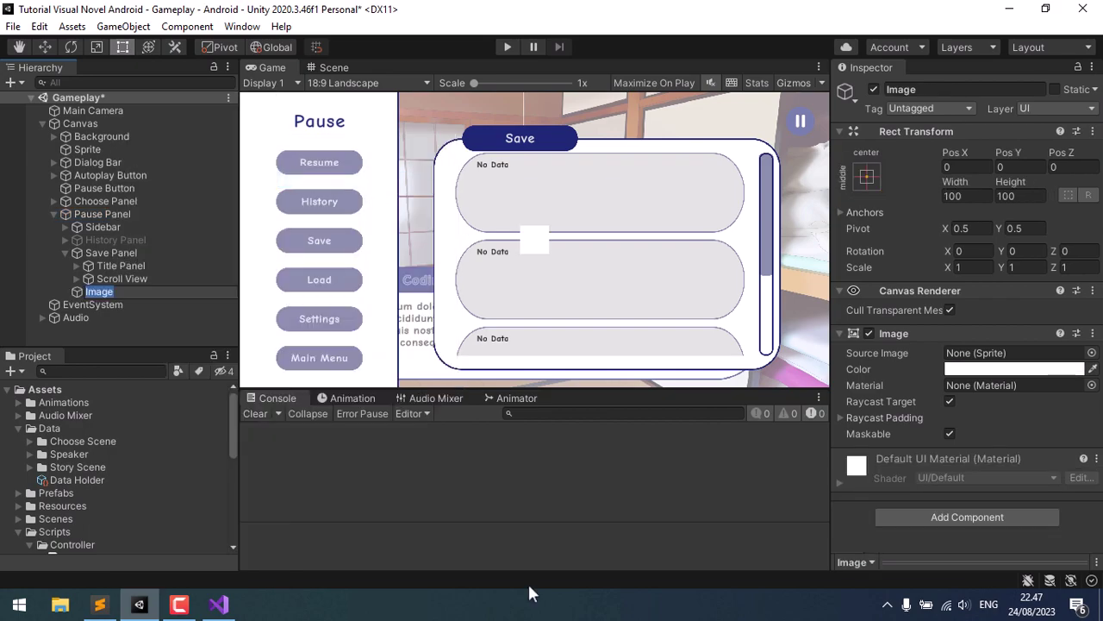
text(Confirm Save Pan)
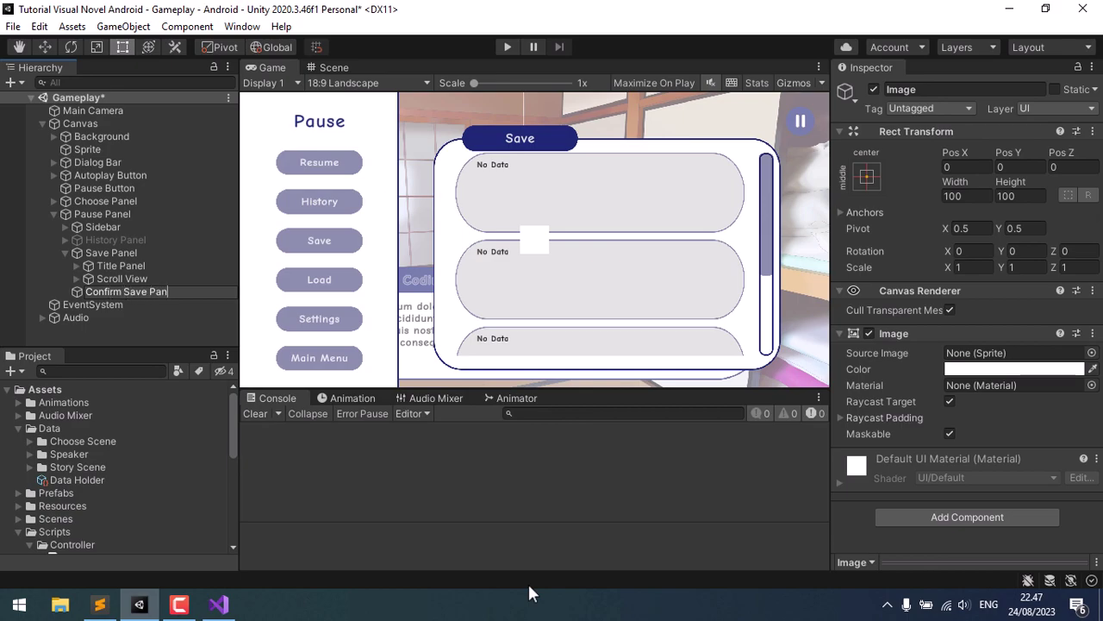
text(el)
key(Return)
- Stretch Confirm Save Panel across the full screen and set its colour alpha to 100
click(865, 176)
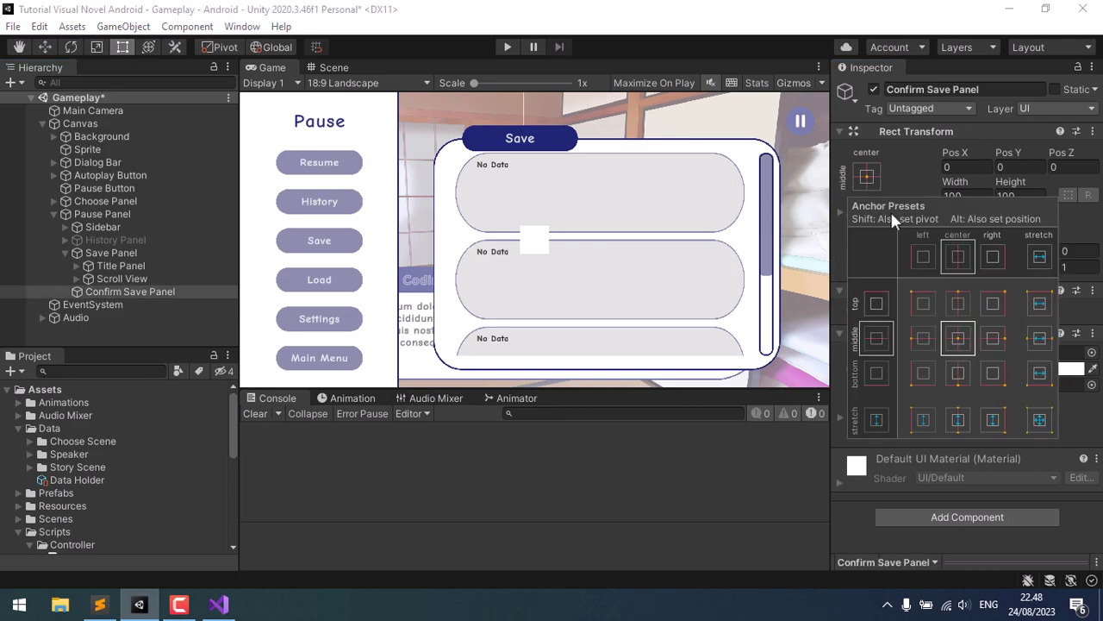
alt+shift+click(1040, 421)
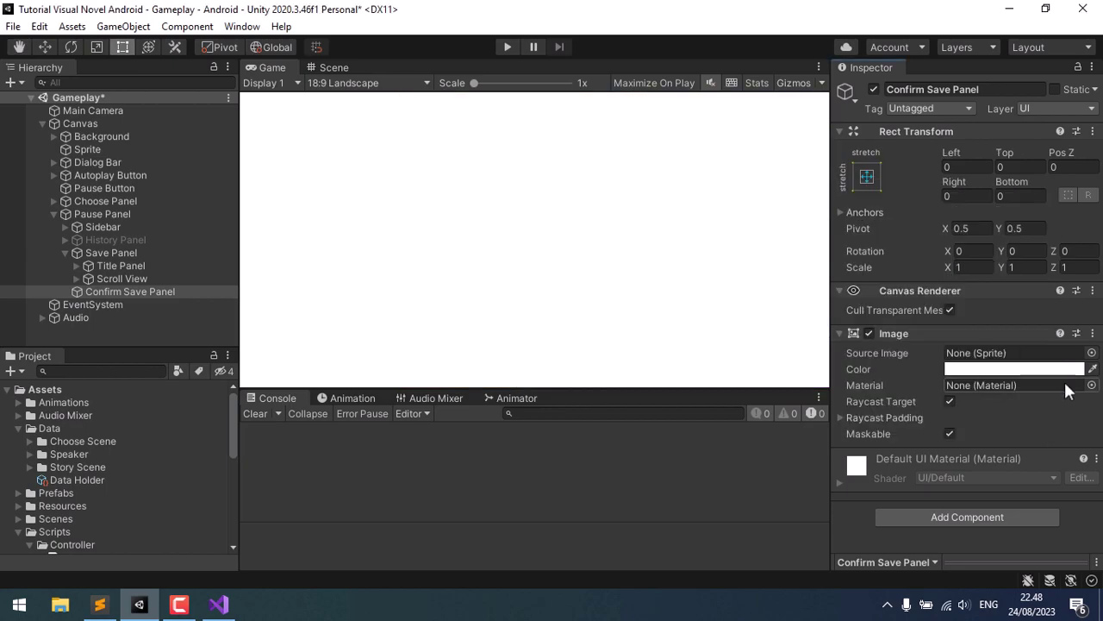
click(1058, 370)
click(1065, 512)
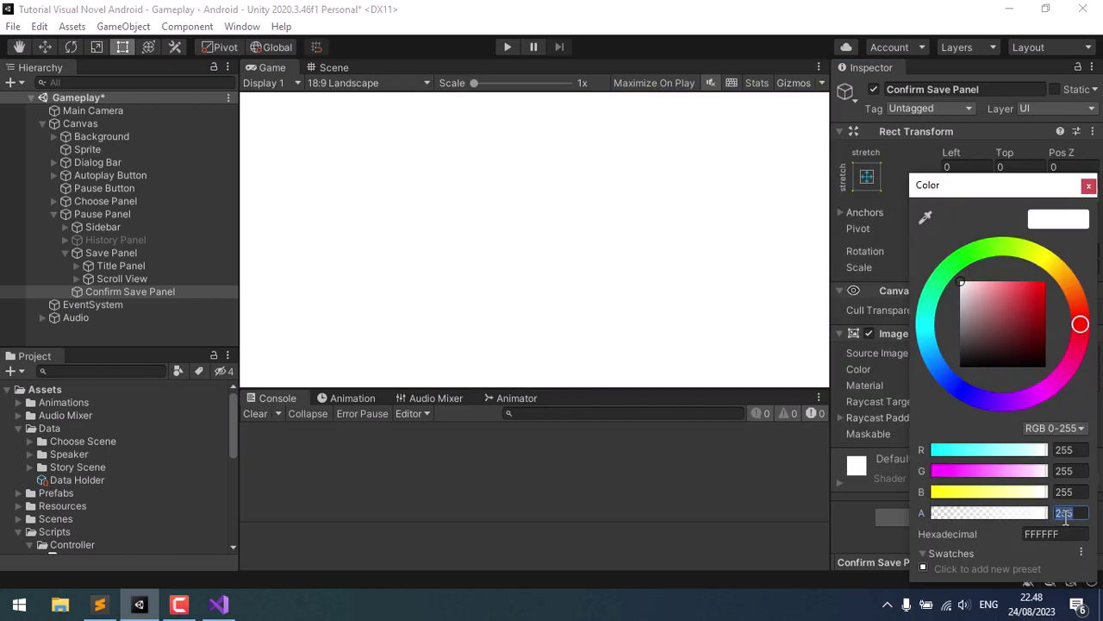
text(100)
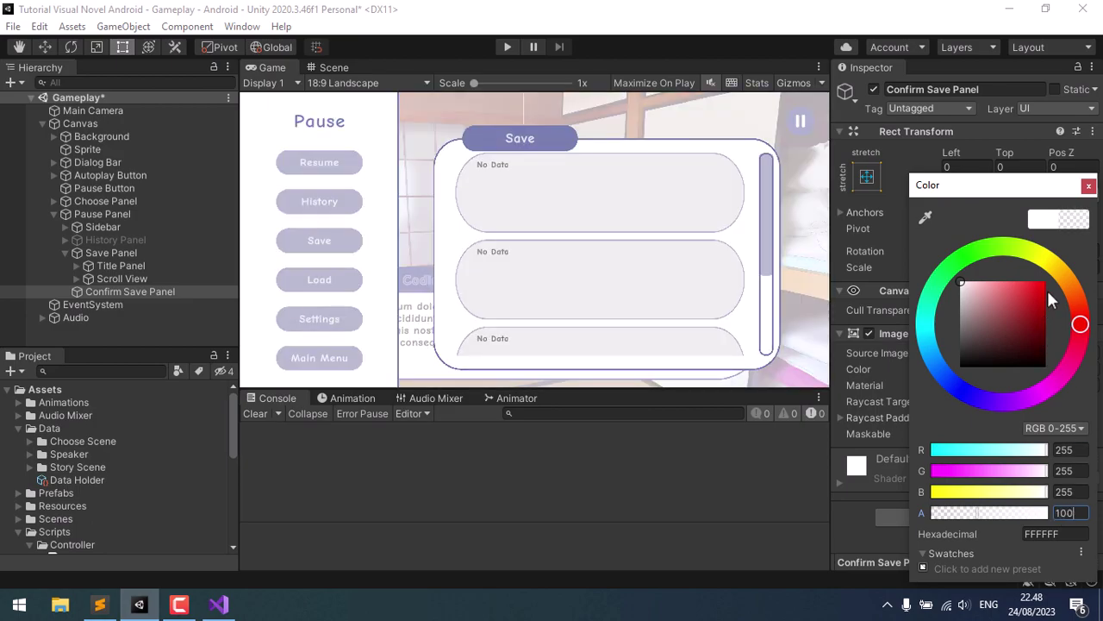
click(1088, 186)
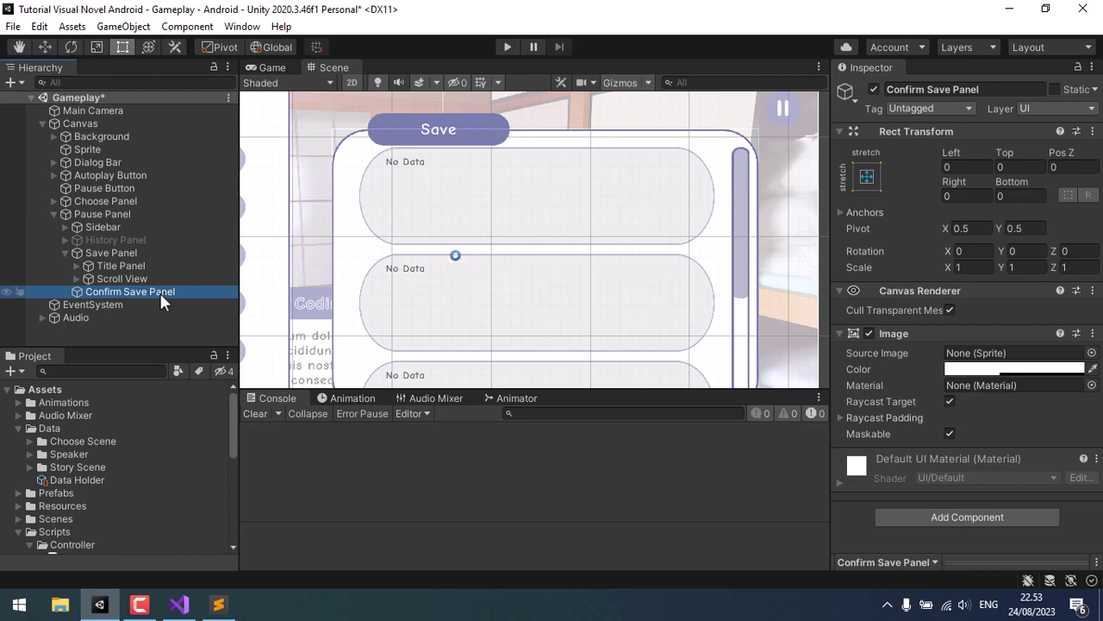
- Add a Body image inside Confirm Save Panel using the Panel sprite at 1200 by 800
right_click(160, 294)
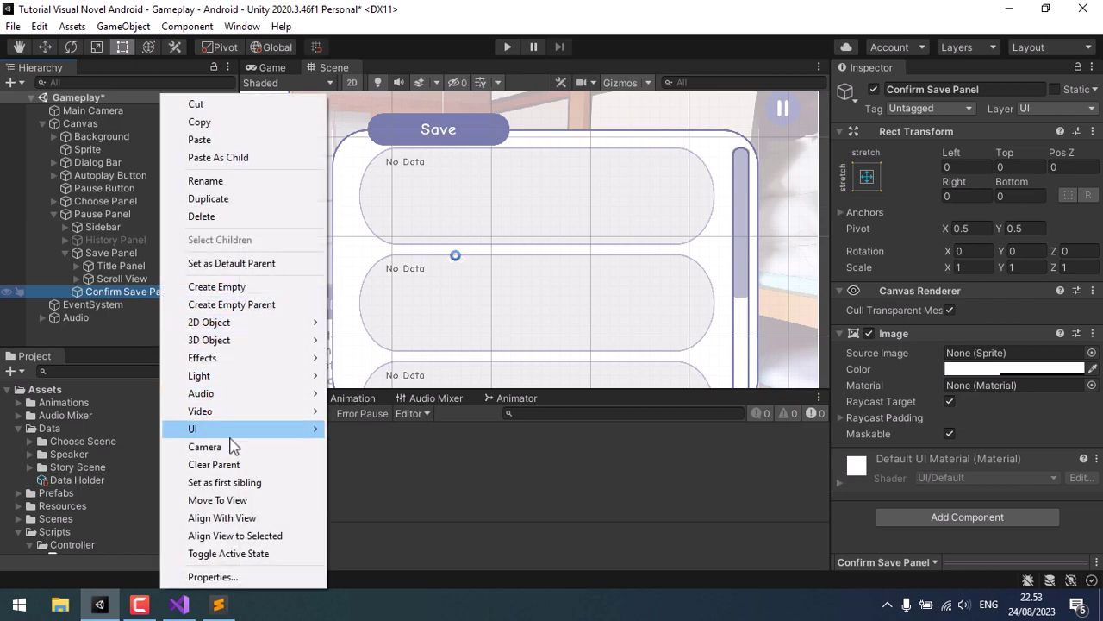
mouse_move(308, 431)
click(460, 182)
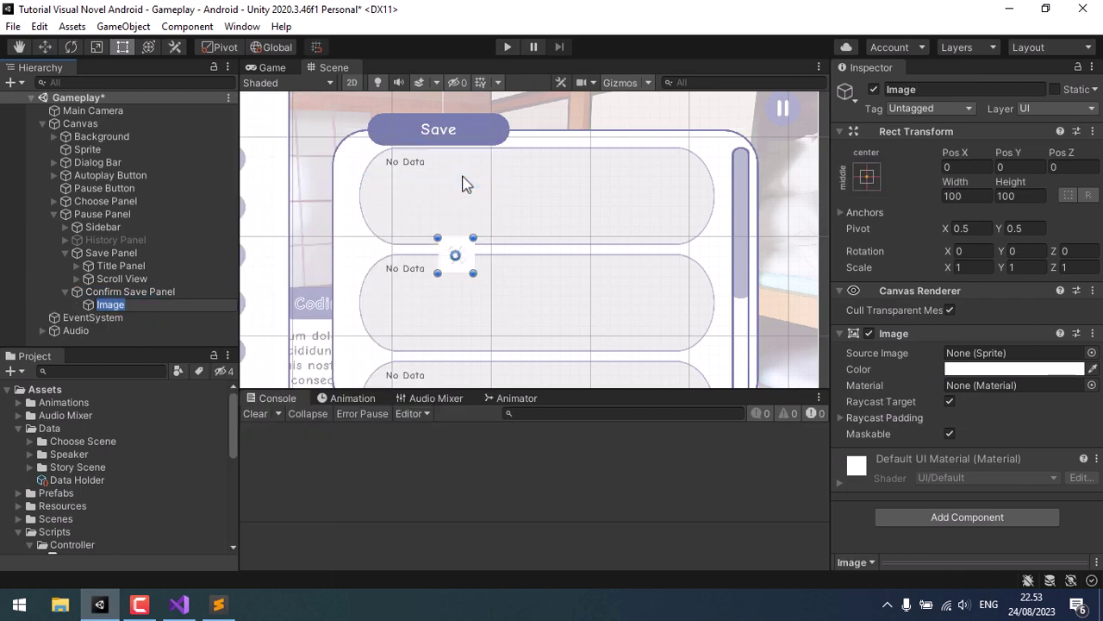
text(Body)
key(Return)
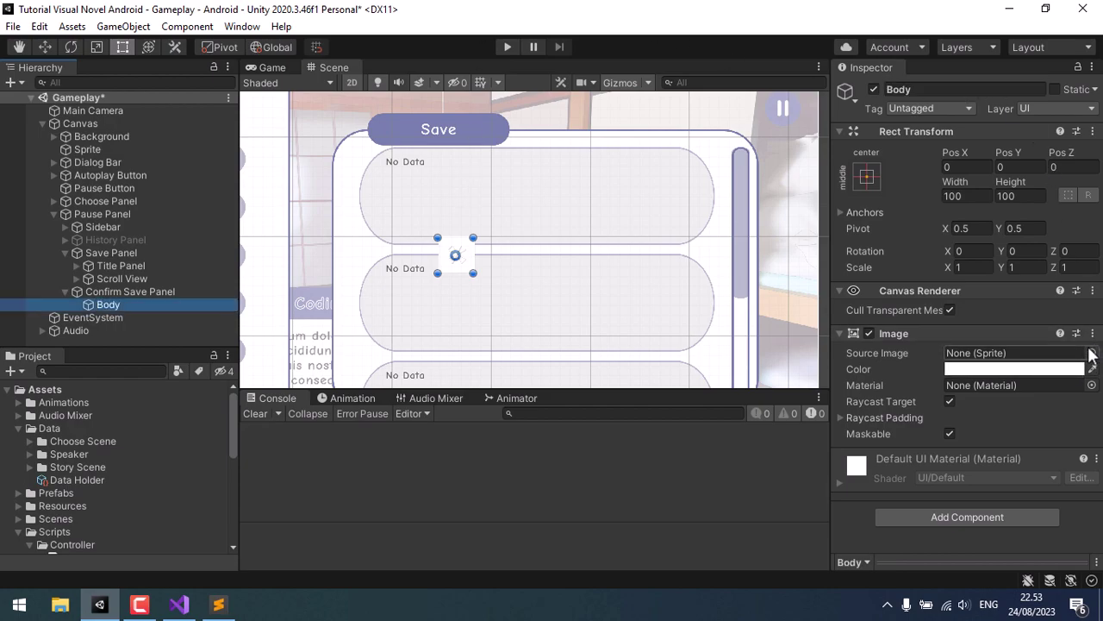
click(1091, 353)
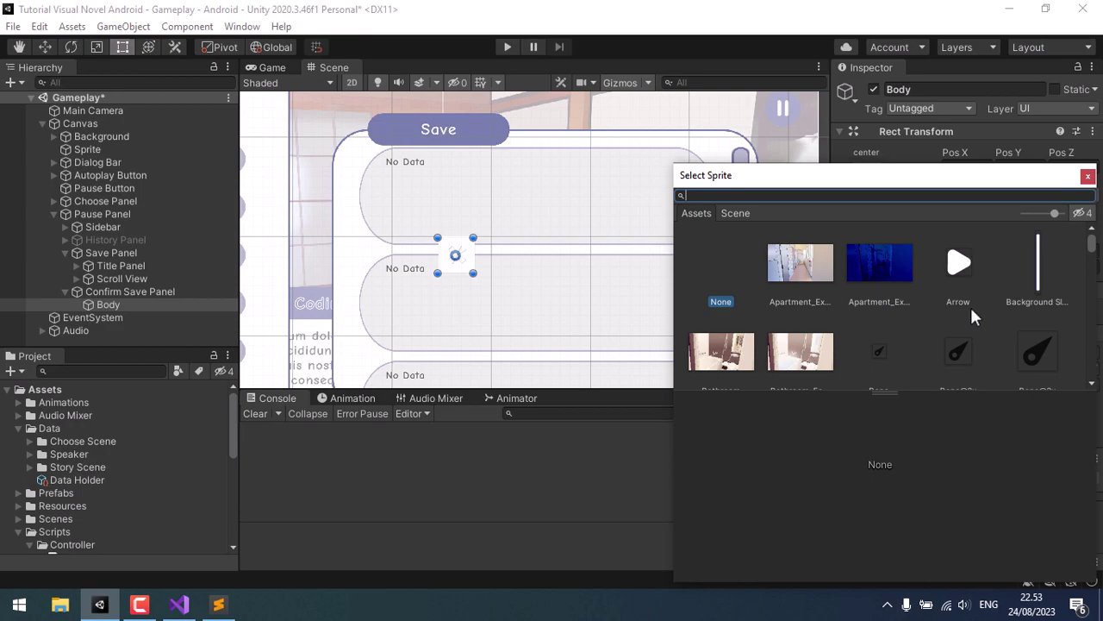
text(panel)
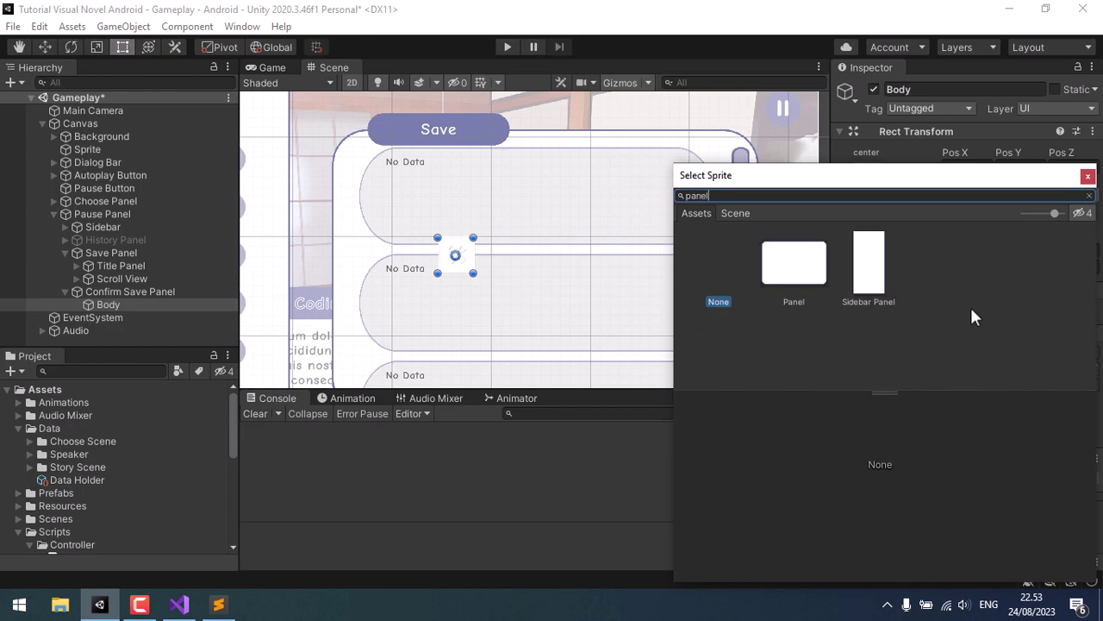
double_click(774, 284)
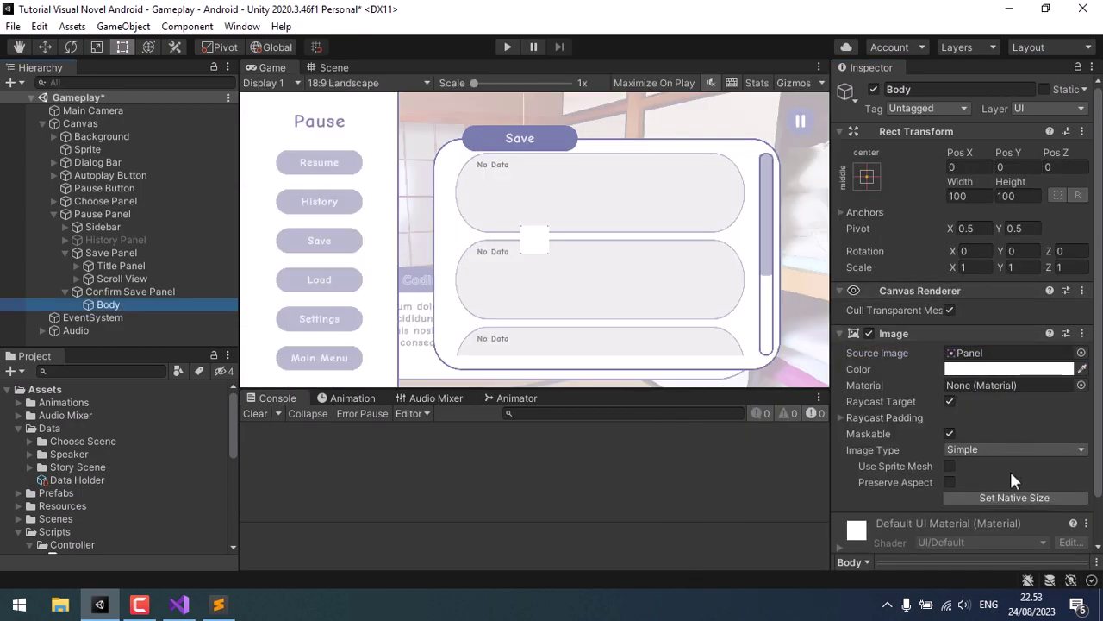
click(1012, 498)
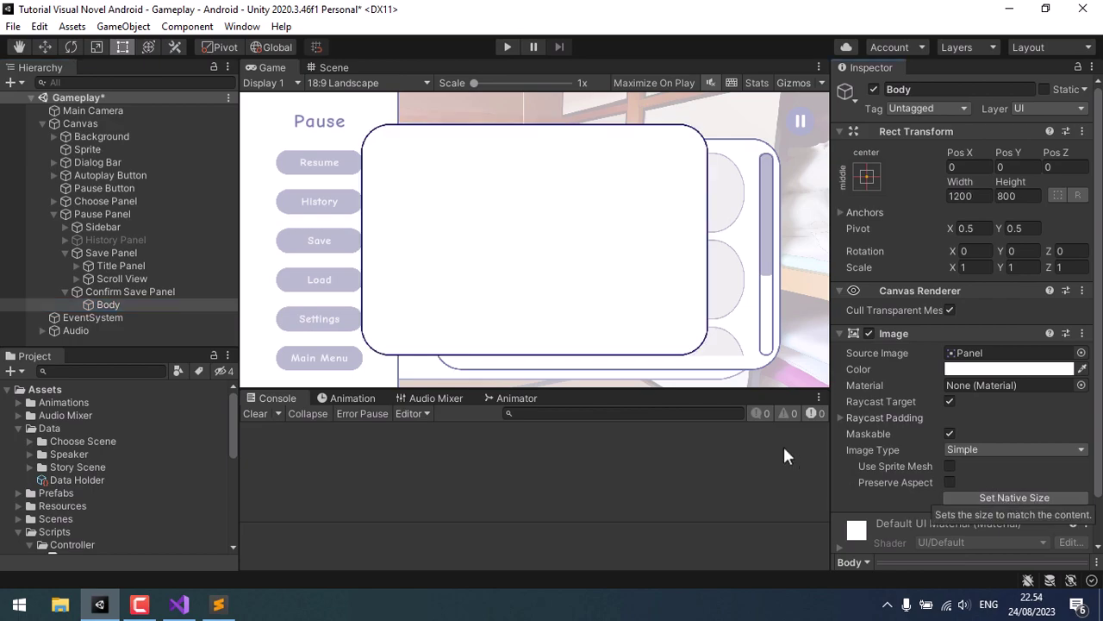
- Copy Title Panel into Body and position it at Pos X 100, Pos Y 45
right_click(128, 266)
click(204, 121)
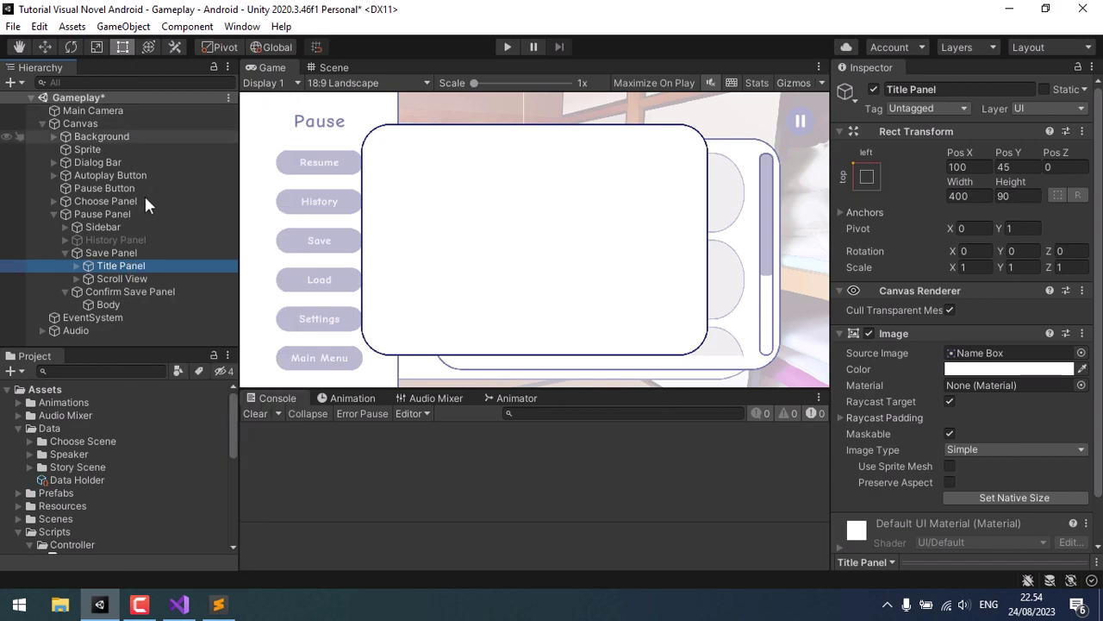
click(108, 305)
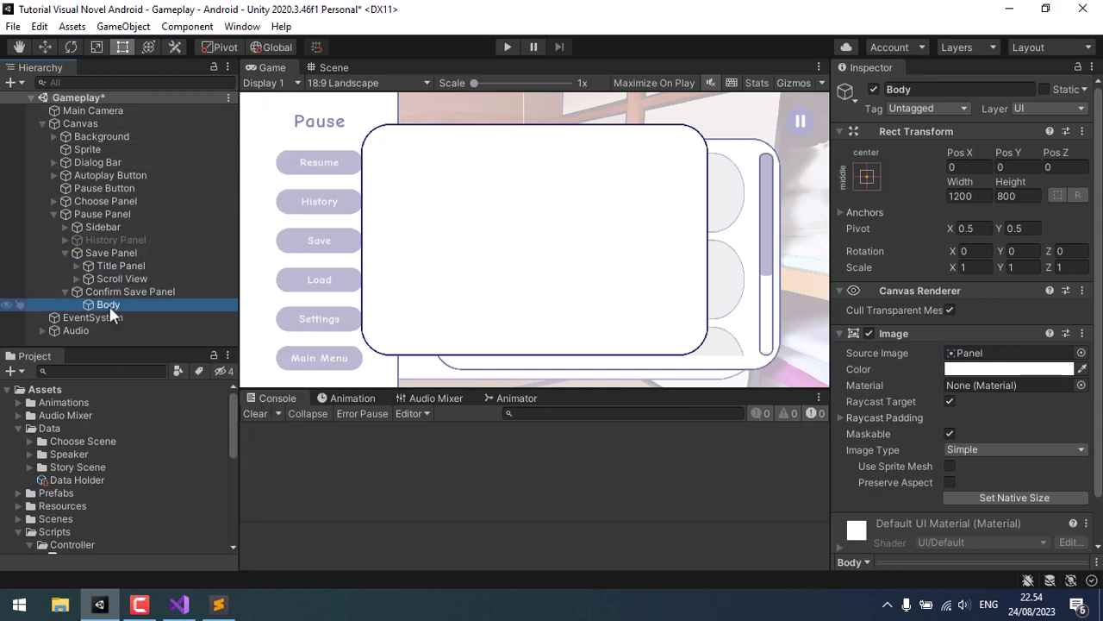
right_click(108, 305)
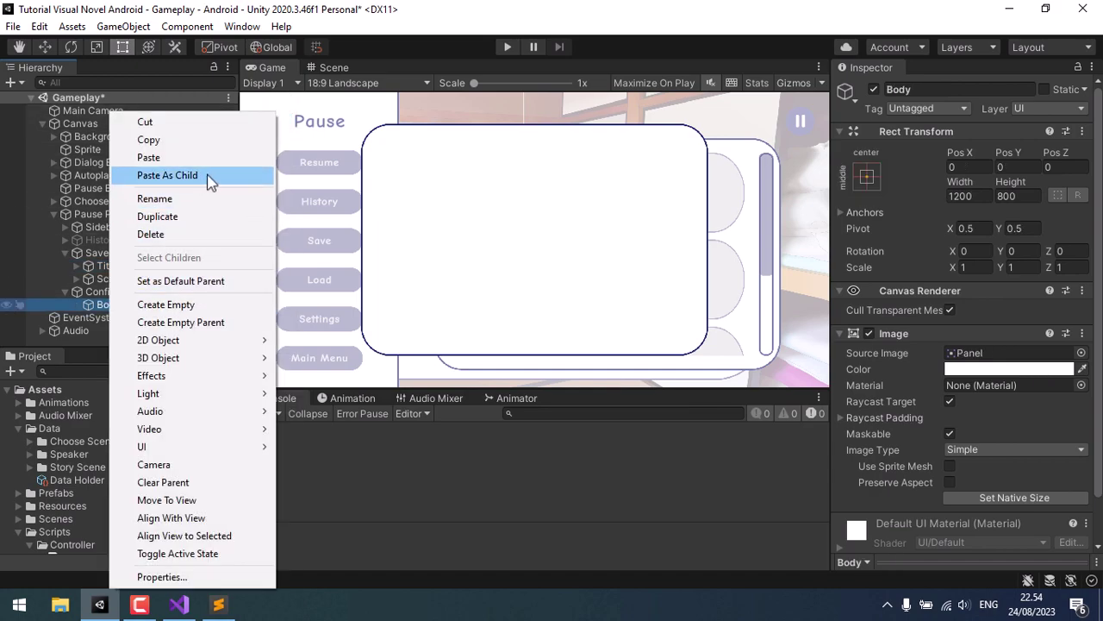
click(208, 175)
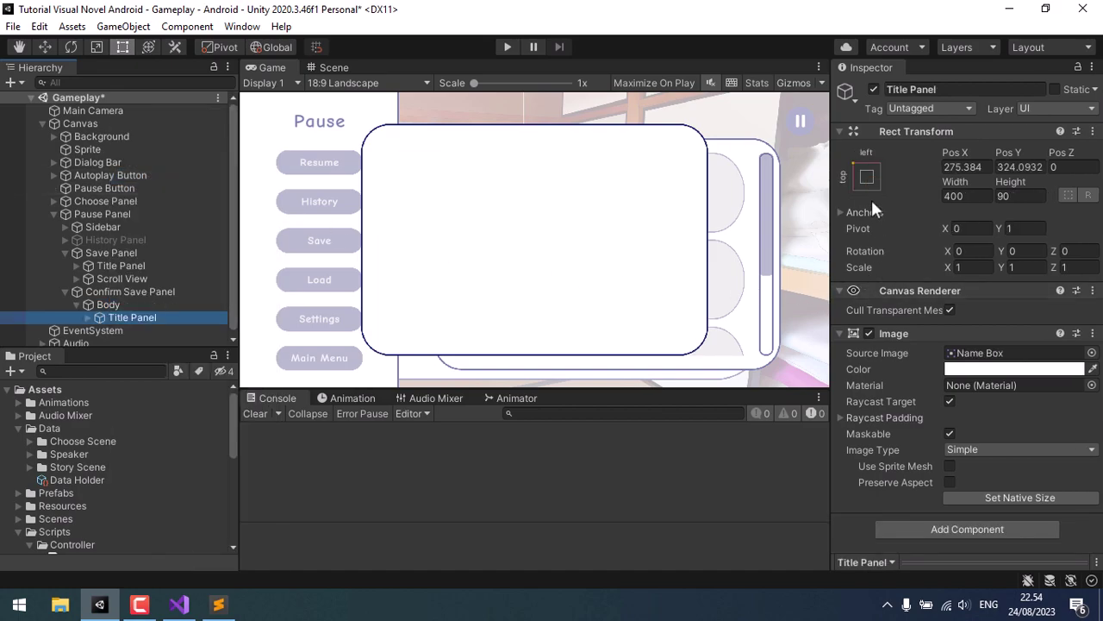
click(974, 167)
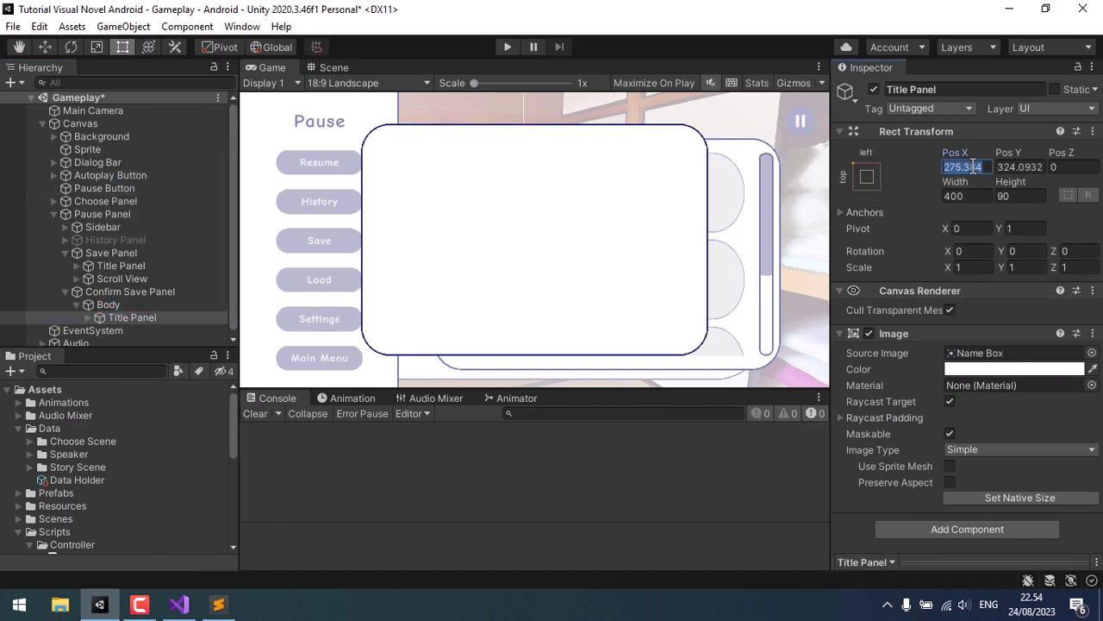
text(100)
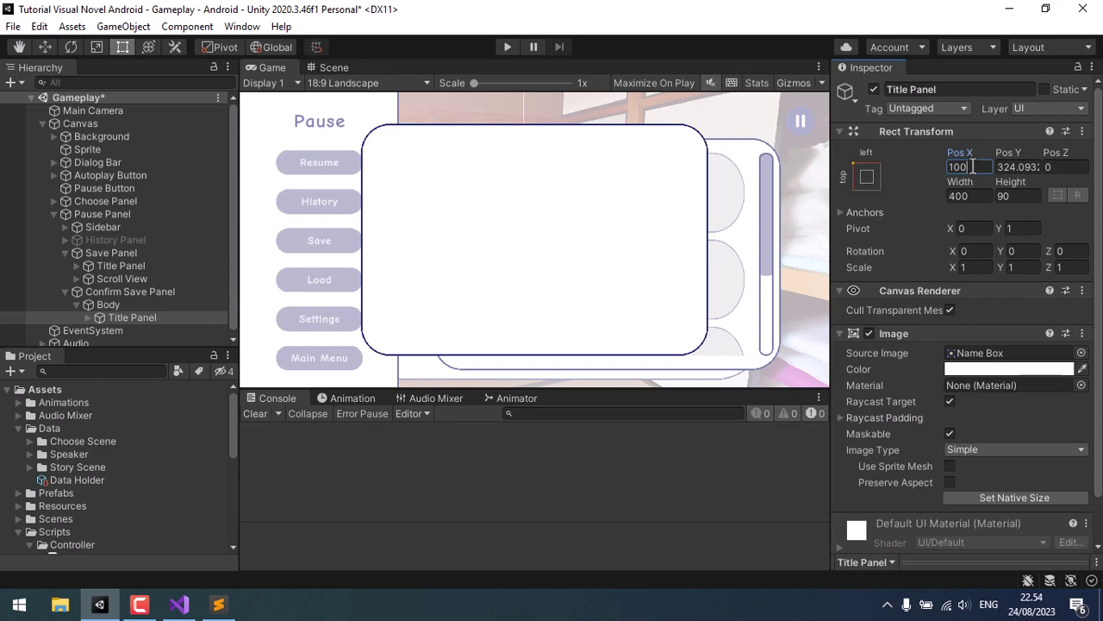
key(Tab)
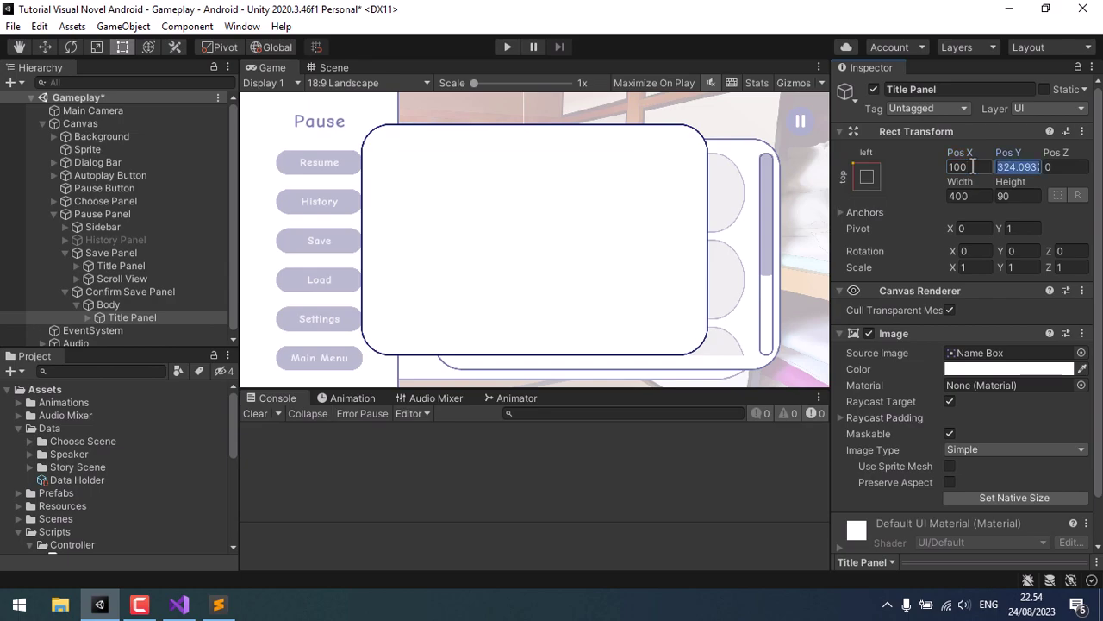
text(45)
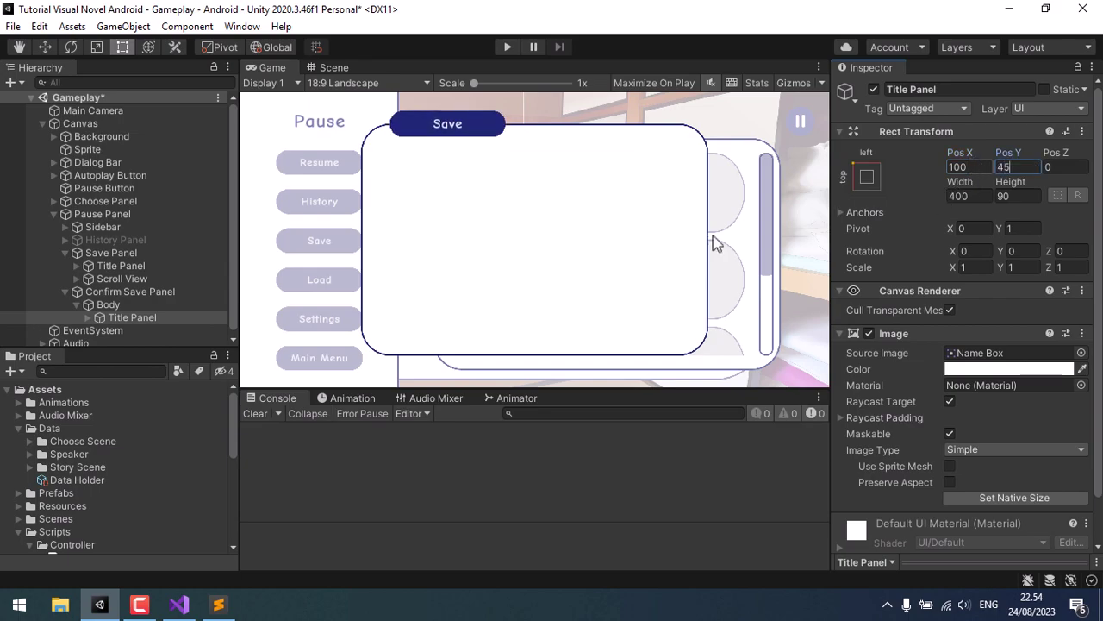
- Change the copied title's text from 'Save' to 'Caution'
click(86, 317)
click(144, 329)
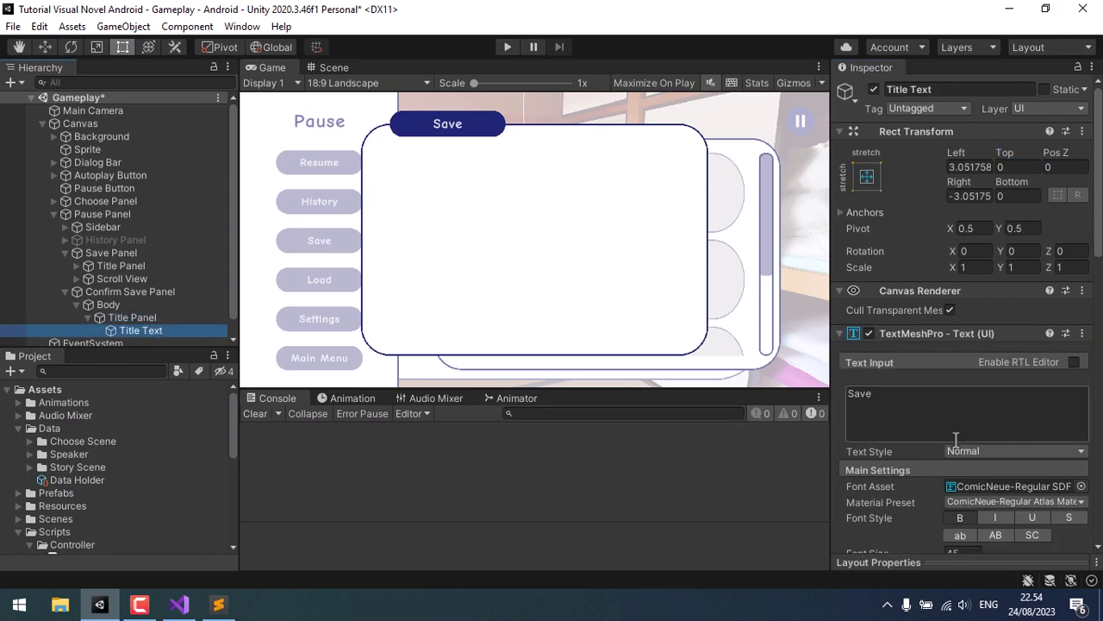
click(952, 413)
key(BackSpace)
text(Ca)
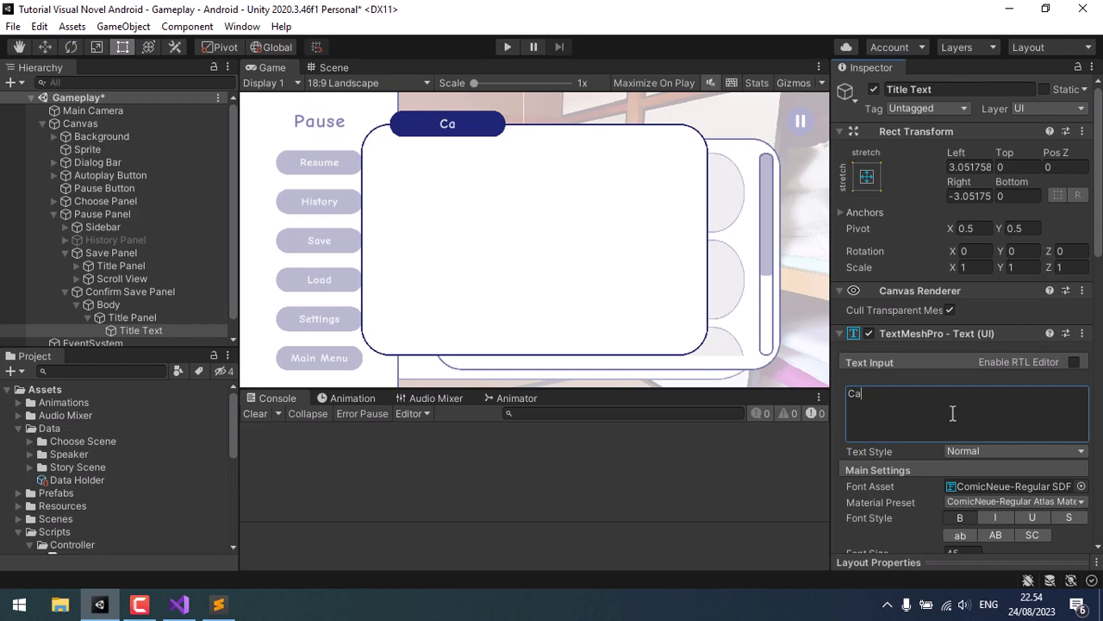
text(ution)
click(86, 317)
click(86, 315)
- Add a TextMeshPro text under Body named Caution Text
click(104, 305)
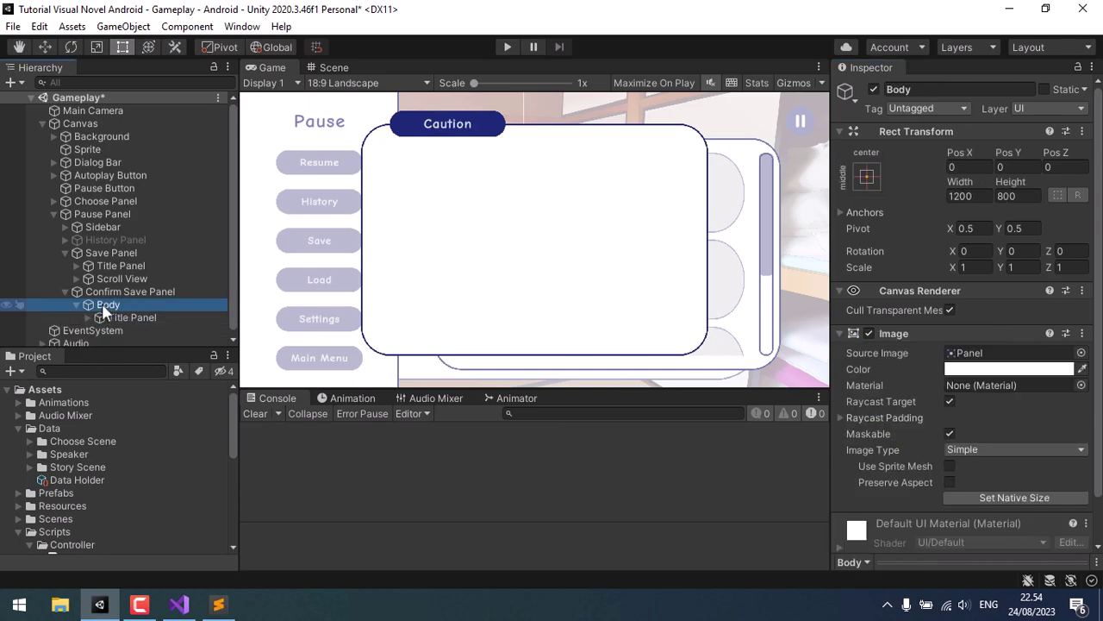
right_click(114, 303)
mouse_move(185, 447)
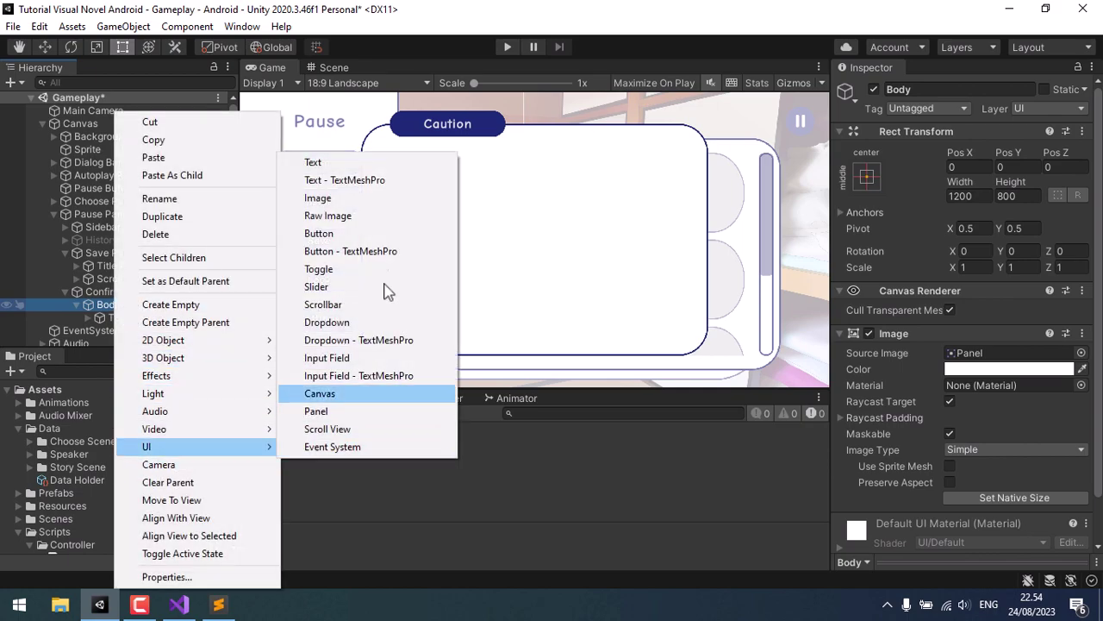
click(360, 183)
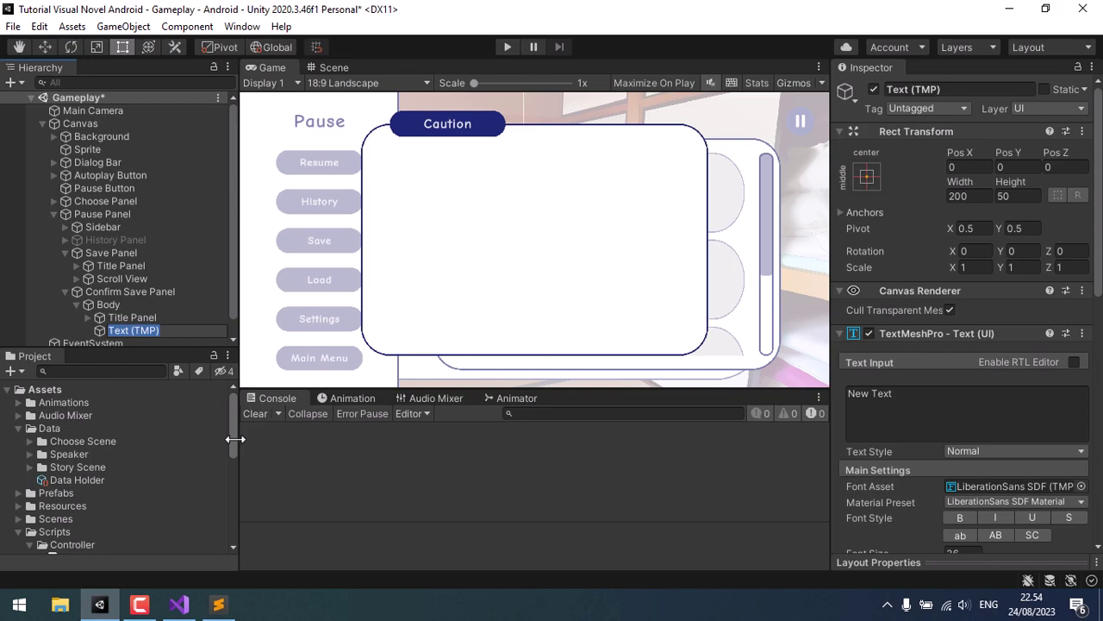
text(Cauti)
text(on Tex)
text(t)
- Enter the two-line warning about going to the Main Menu and losing unsaved progress
click(869, 399)
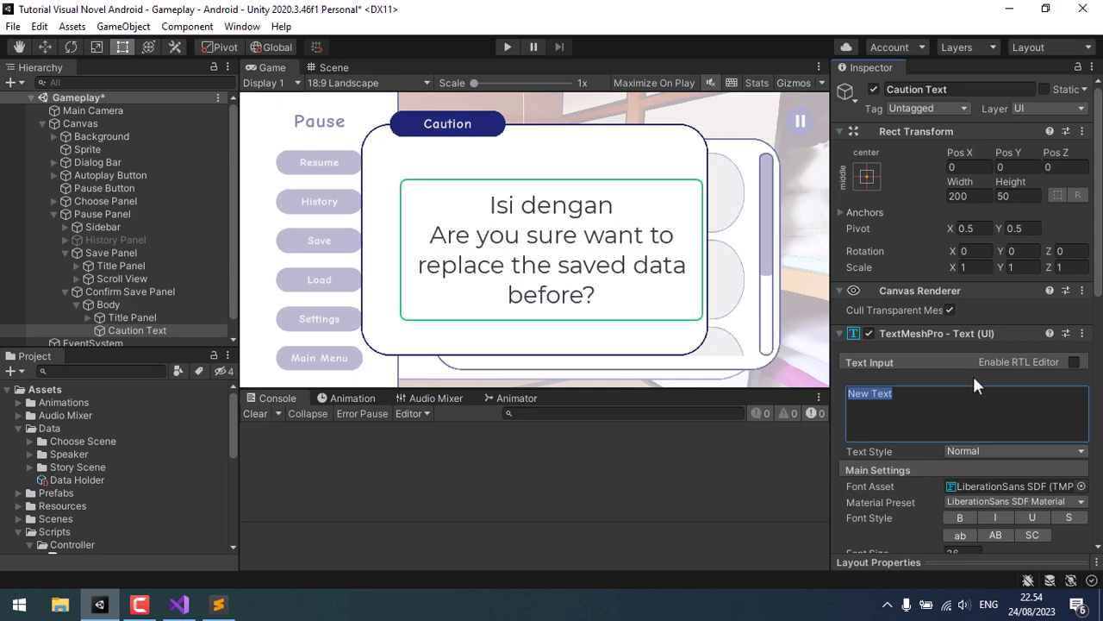
text(Are you)
text( sure want)
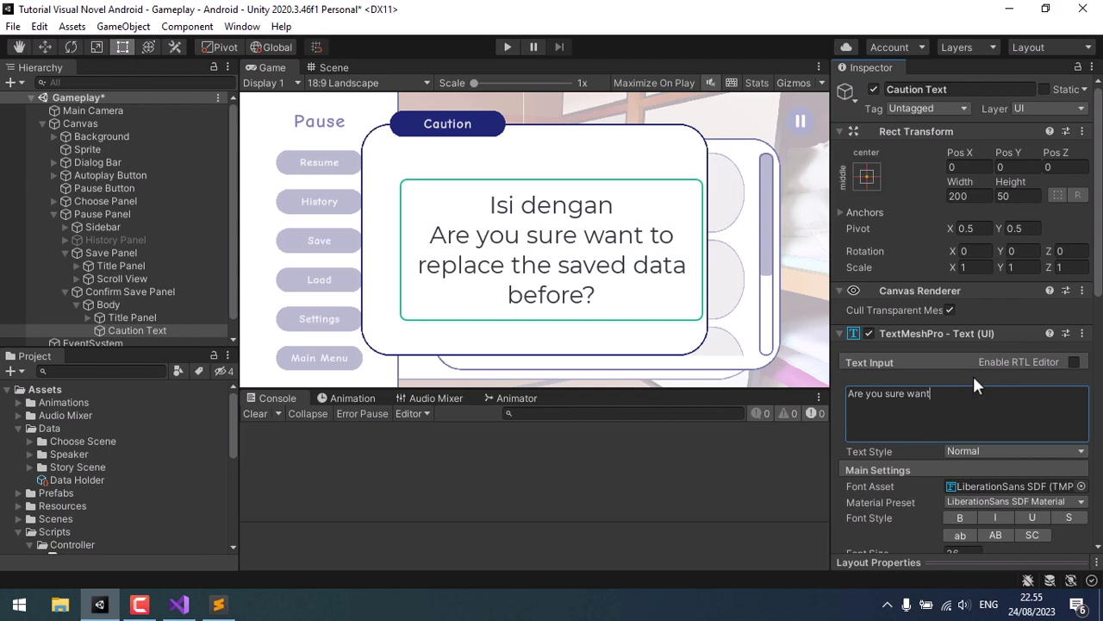
text( to )
text(an)
text(ain Menu)
text(?)
key(Return)
text(All u)
text(nsaved )
text(progress )
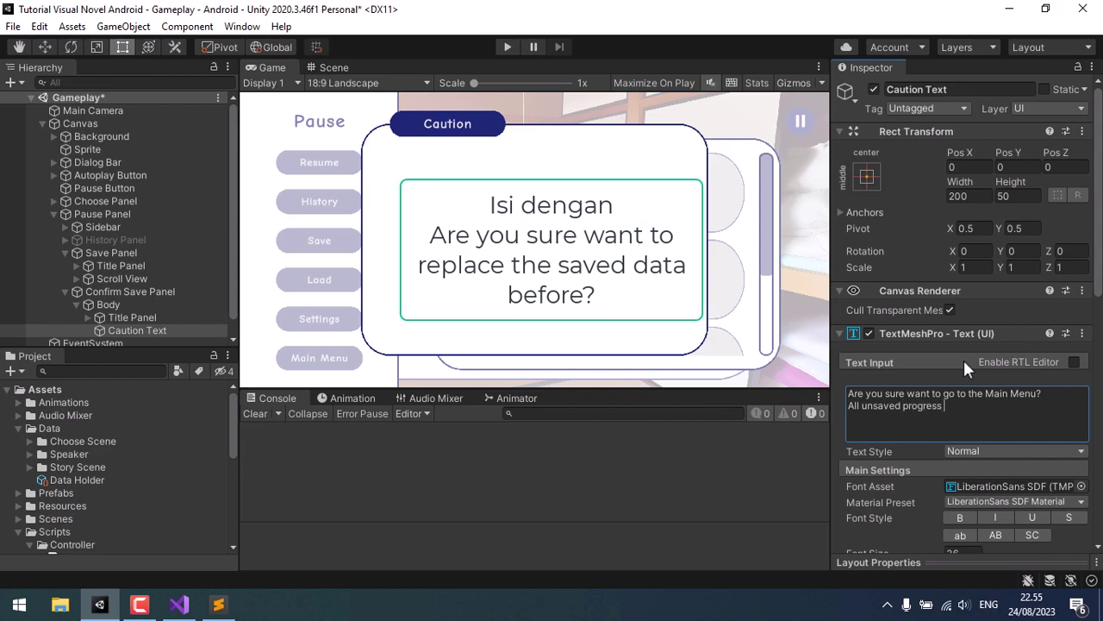
text(will be )
text(lost)
key(ctrl+shift+Left)
text(l)
text(ost)
- Set the Caution Text font to ComicNeue-Regular SDF and its colour to black
click(1081, 486)
click(954, 258)
double_click(954, 258)
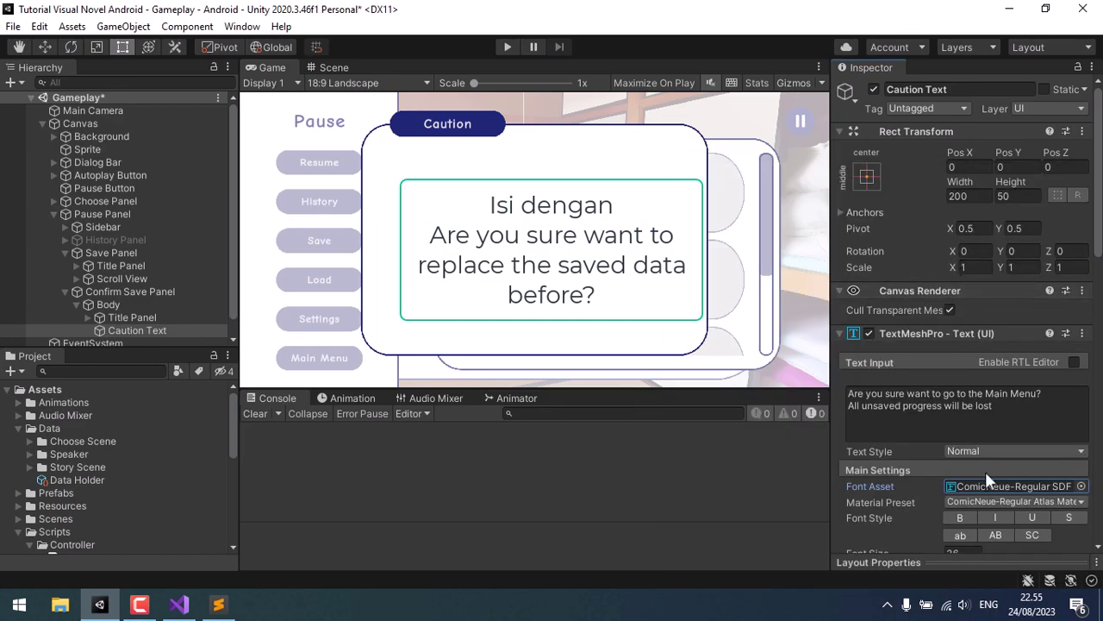
click(966, 513)
scroll(962, 482, down, 5)
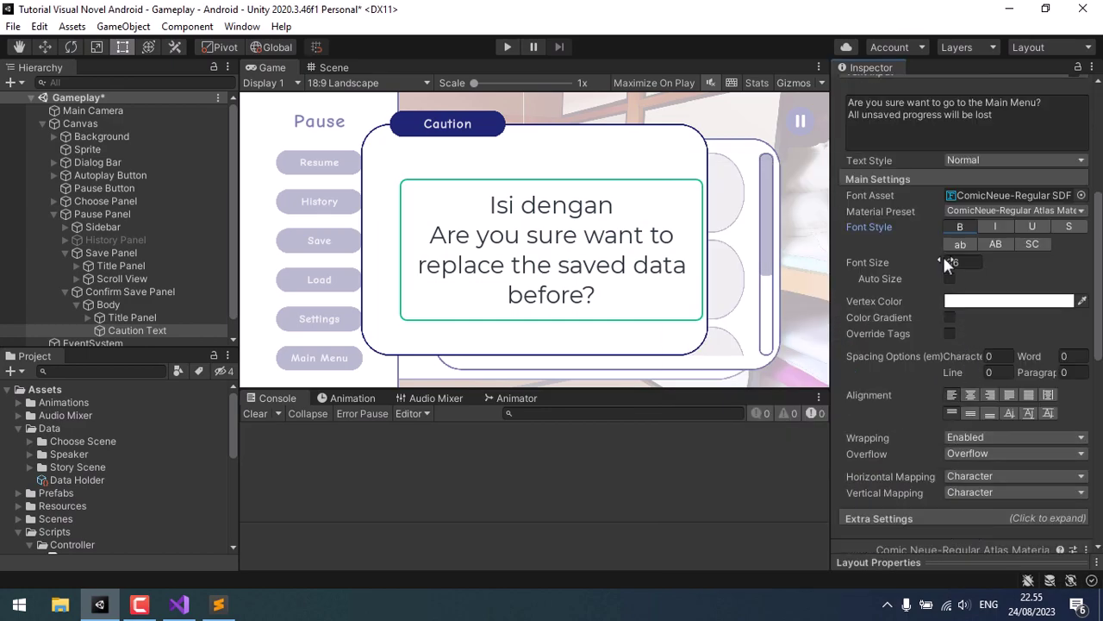
click(974, 301)
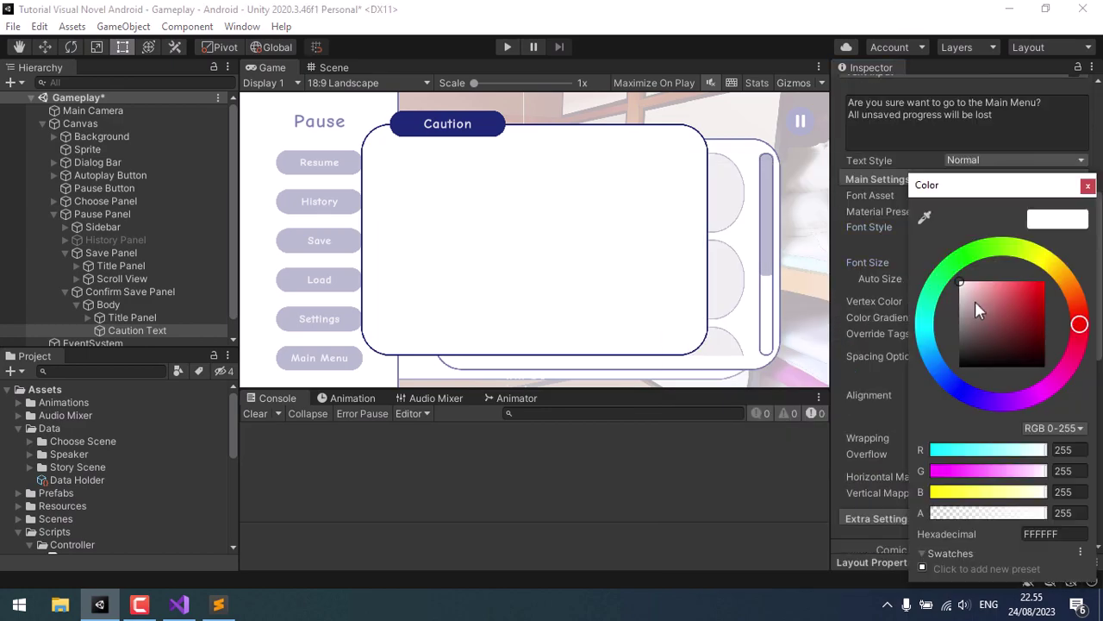
drag(978, 299, 948, 401)
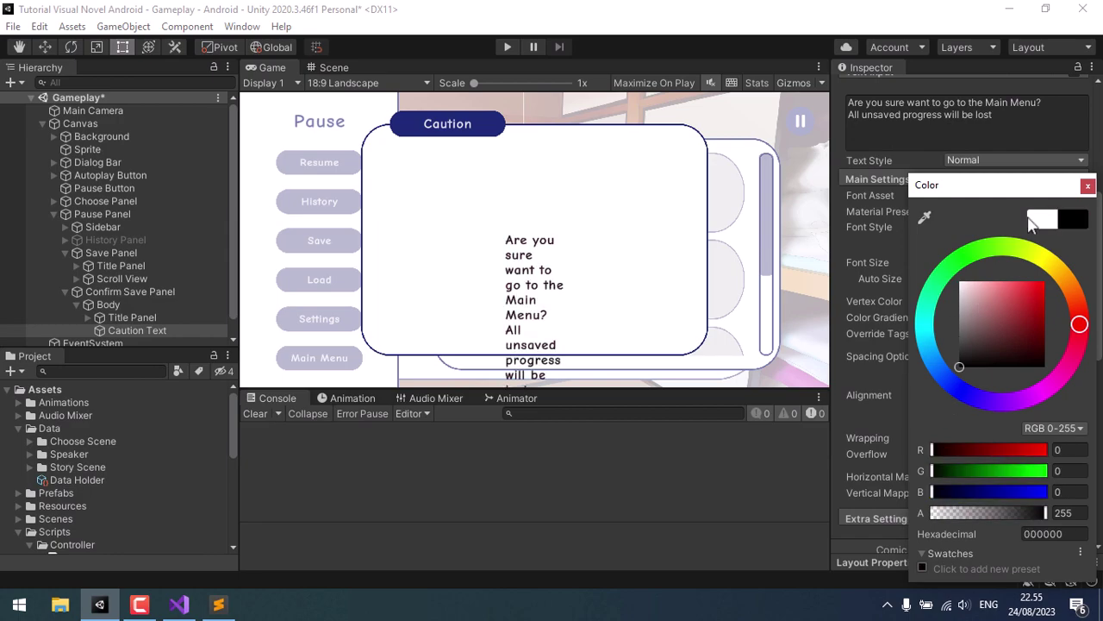
click(1088, 185)
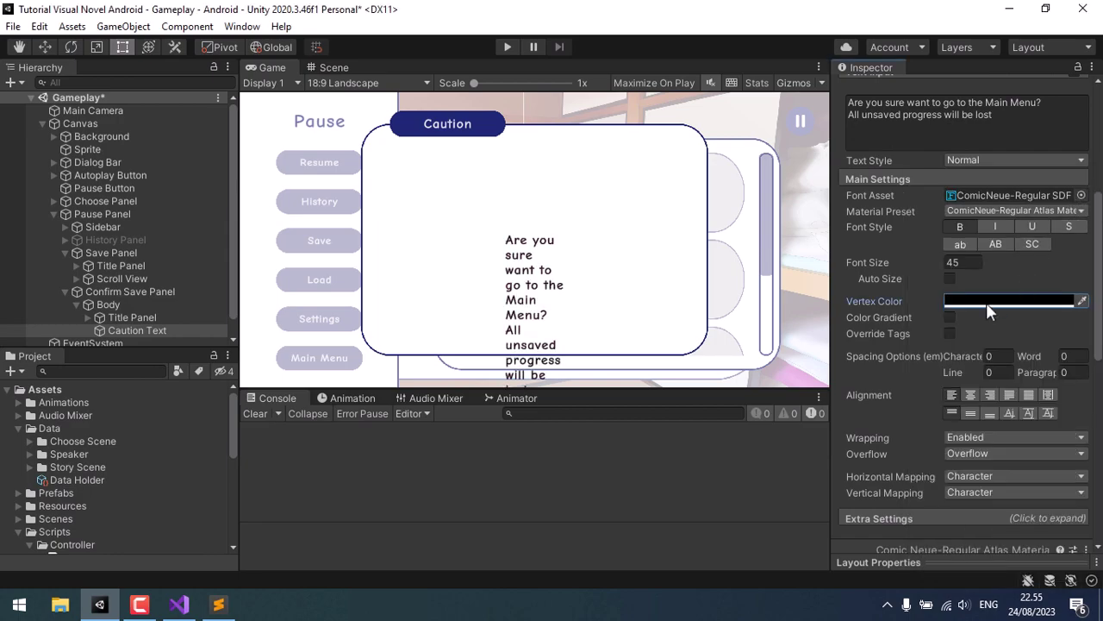
scroll(987, 305, up, 5)
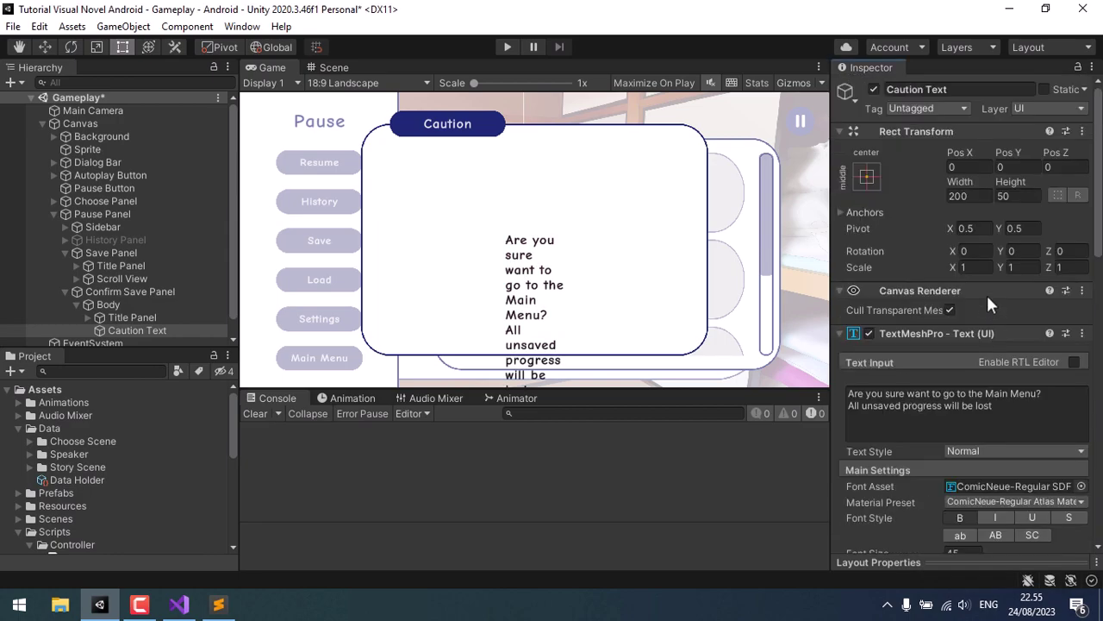
- Stretch Caution Text over Body with margins 50, 50, 50 and 200
click(871, 175)
key(alt+shift)
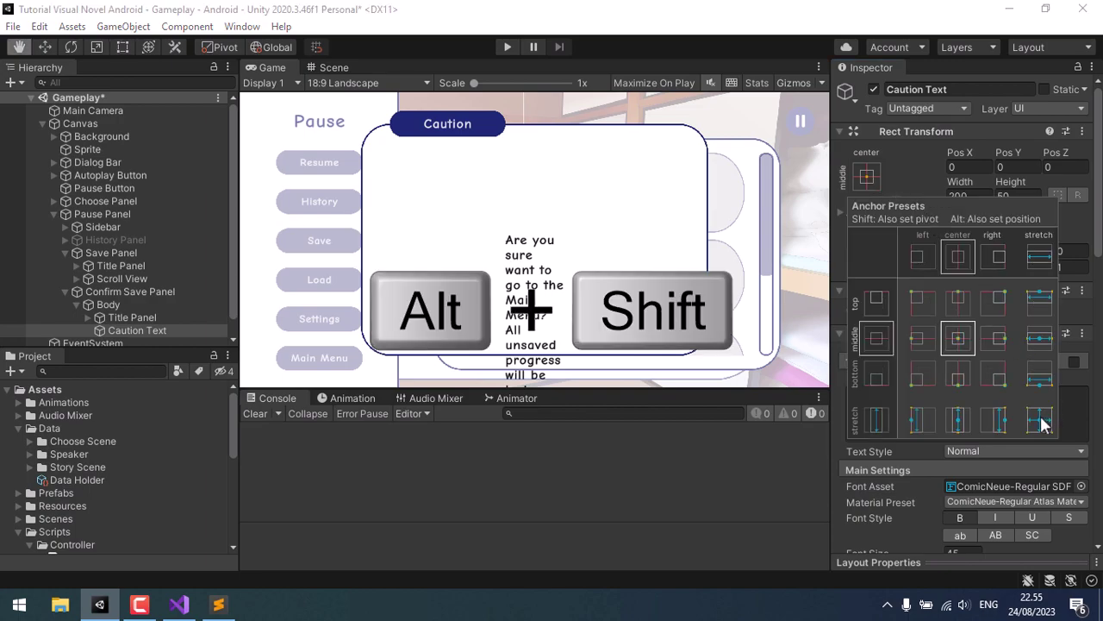
alt+shift+click(1043, 425)
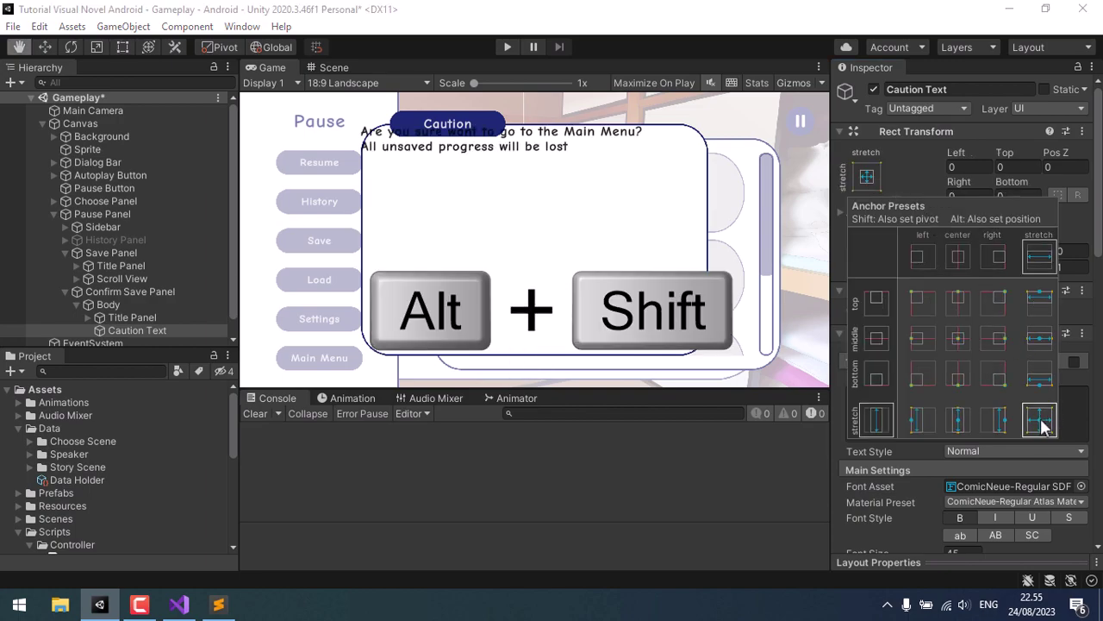
click(965, 164)
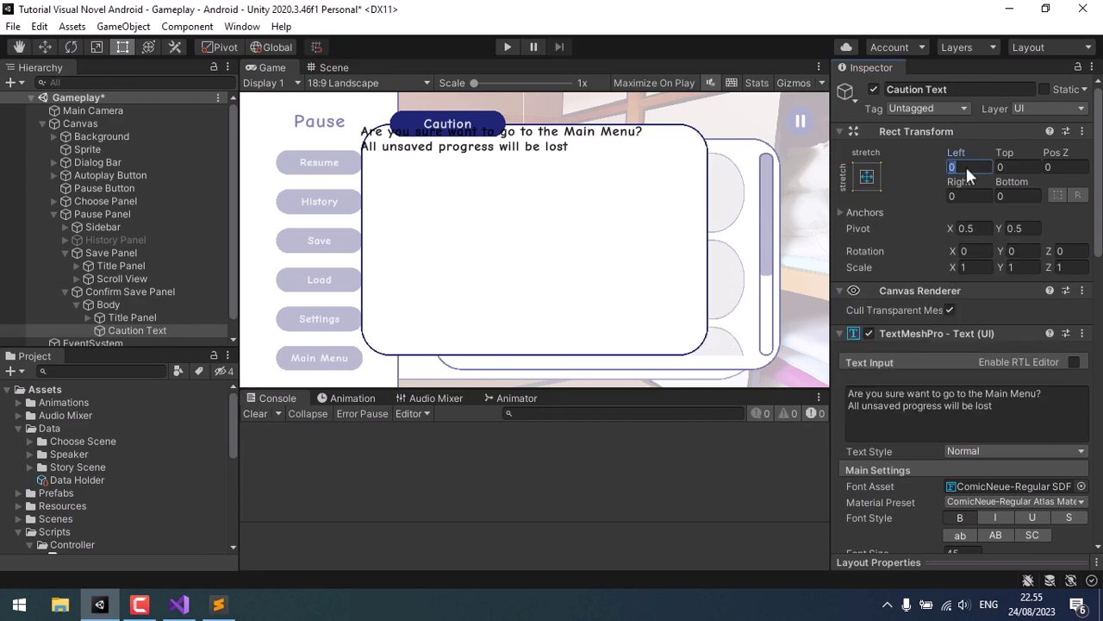
text(5)
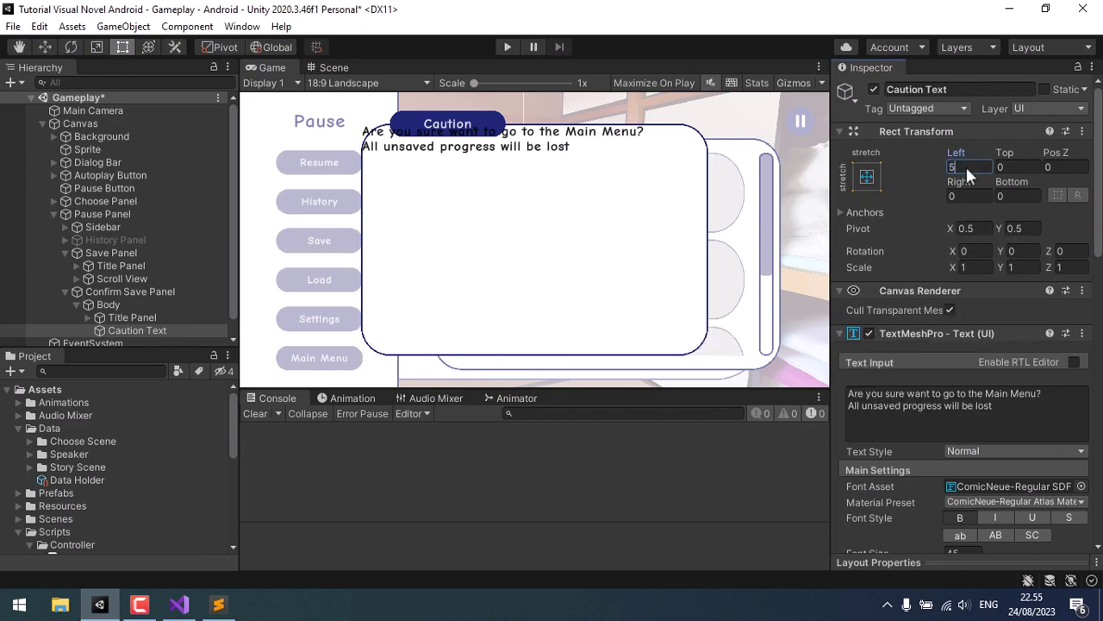
text(0)
key(Tab)
text(5)
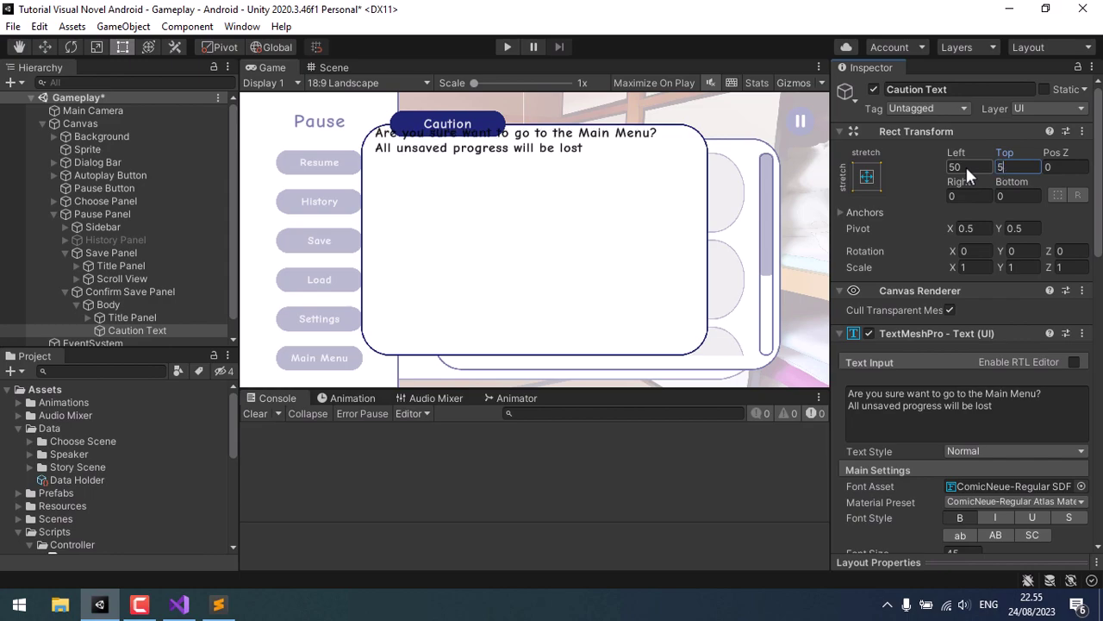
text(0)
key(Tab)
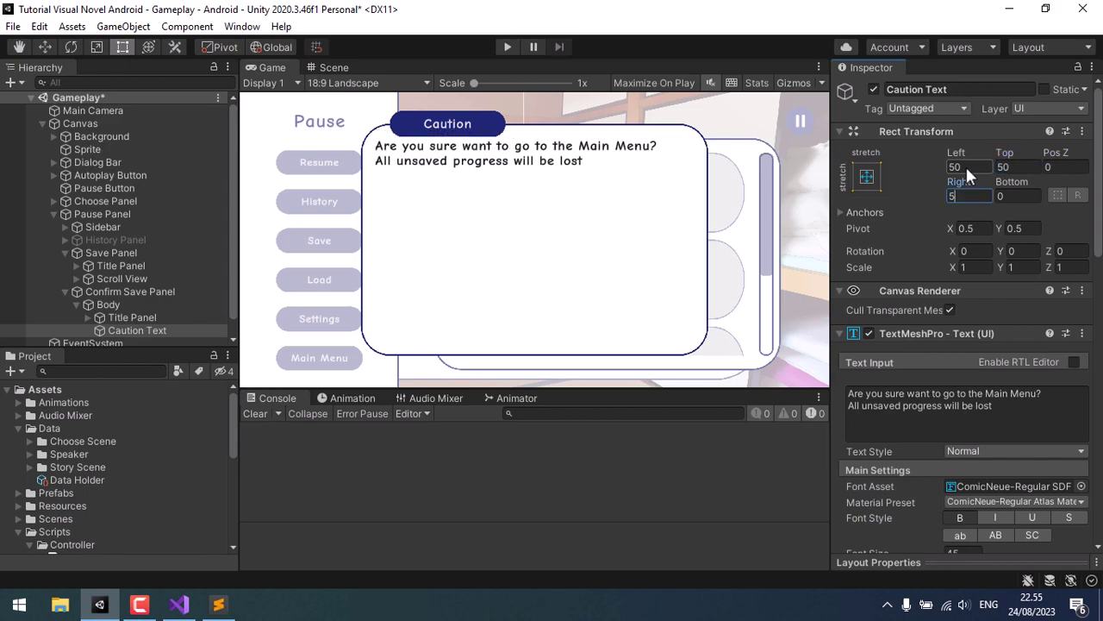
text(0)
key(Tab)
text(200)
- Centre the Caution Text horizontally and vertically
scroll(956, 222, down, 3)
scroll(955, 250, down, 3)
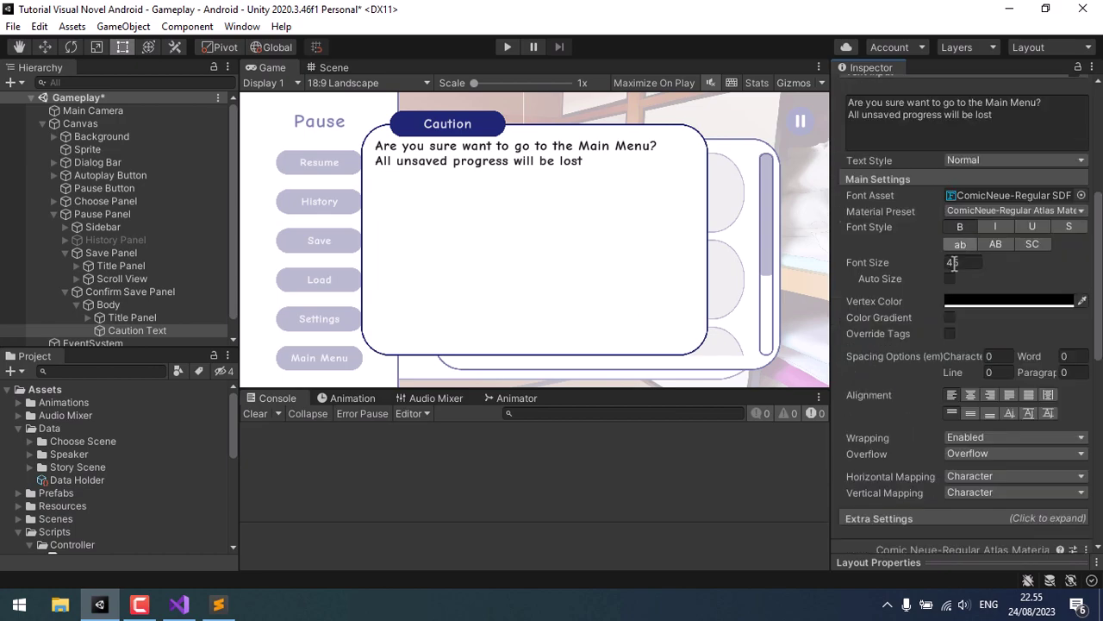
click(970, 395)
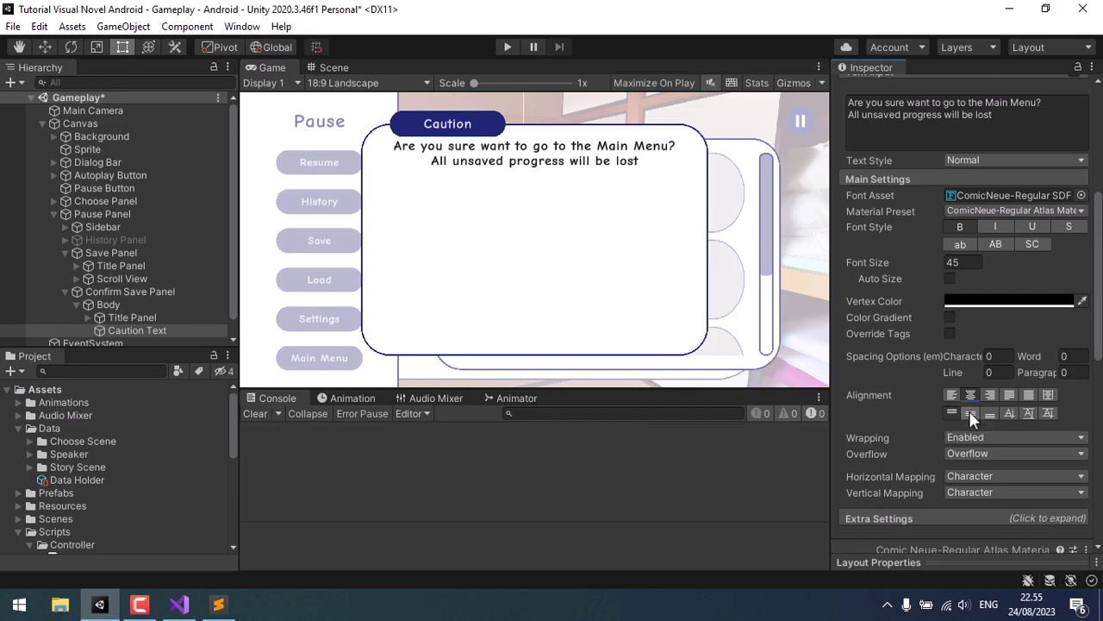
click(969, 413)
- Create a new Image under the confirm panel's Body named 'Yes Confirm Save Button'
scroll(130, 311, down, 1)
click(109, 290)
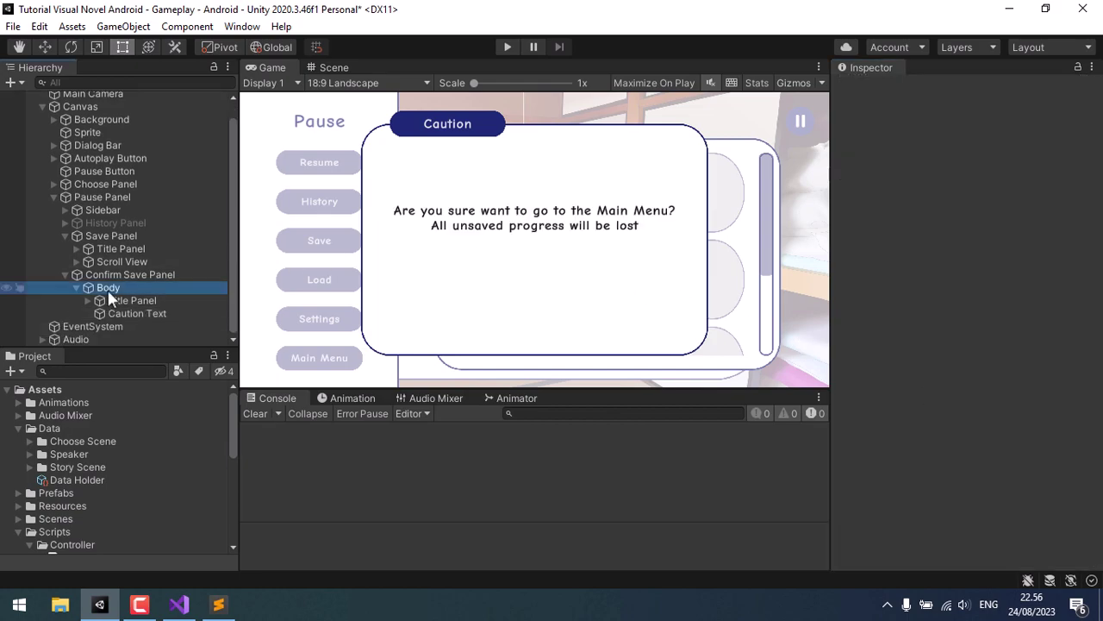
right_click(113, 287)
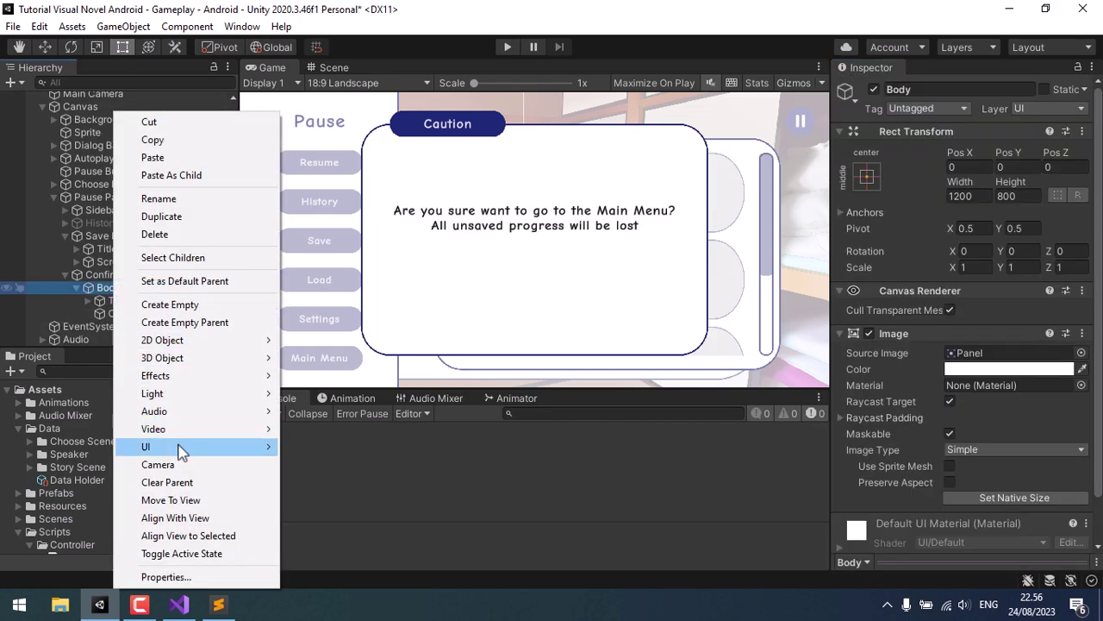
mouse_move(183, 448)
click(383, 200)
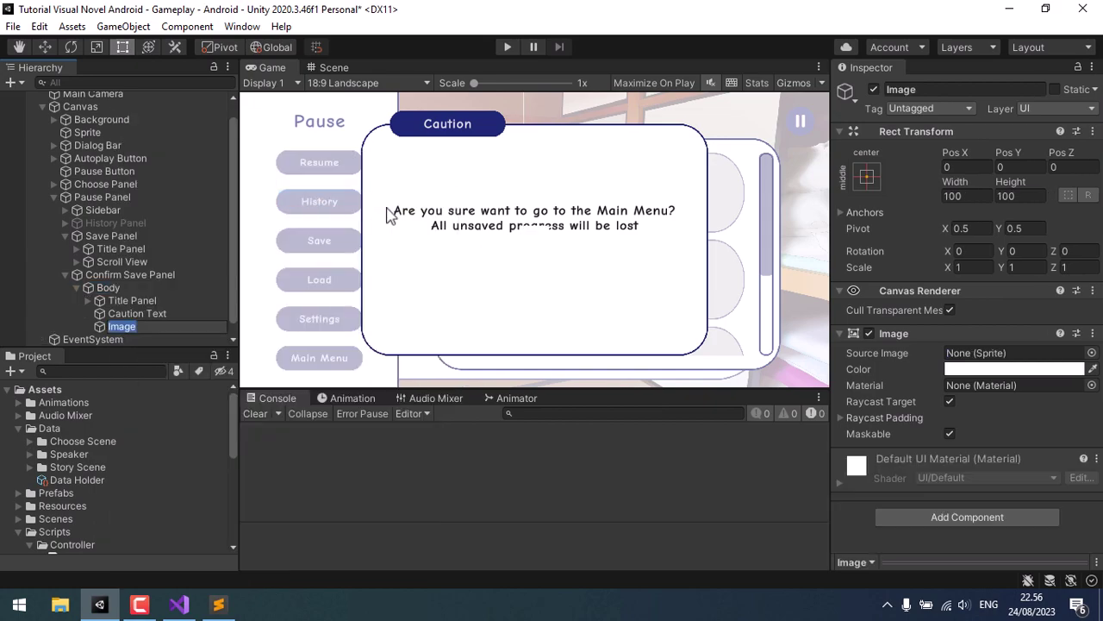
text(Yes C)
text(onfirm Sa)
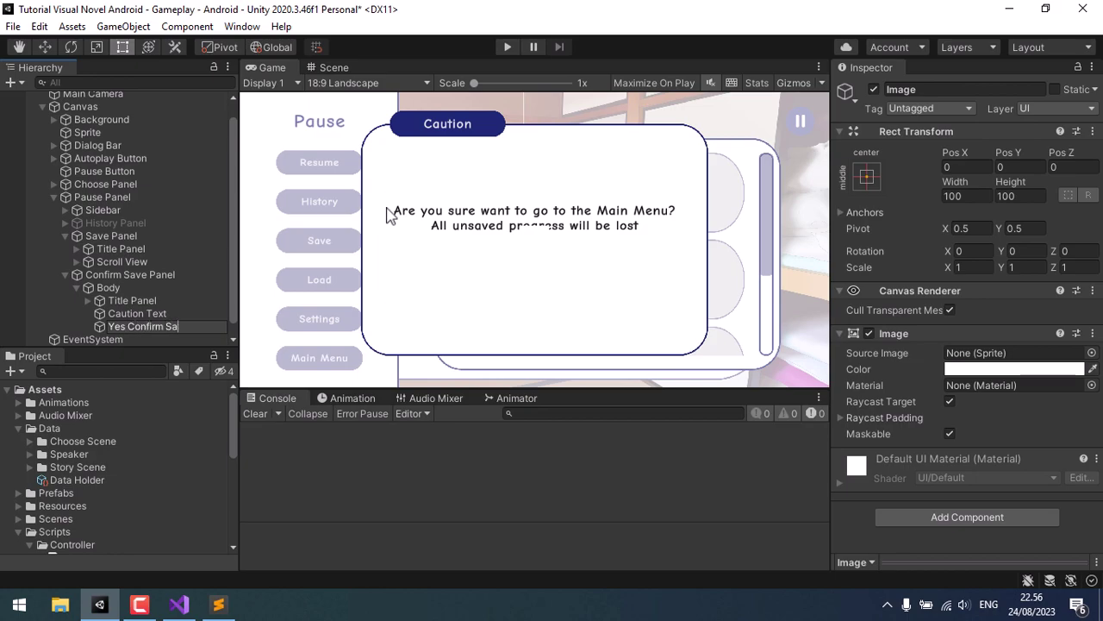
text(ve Button)
key(Return)
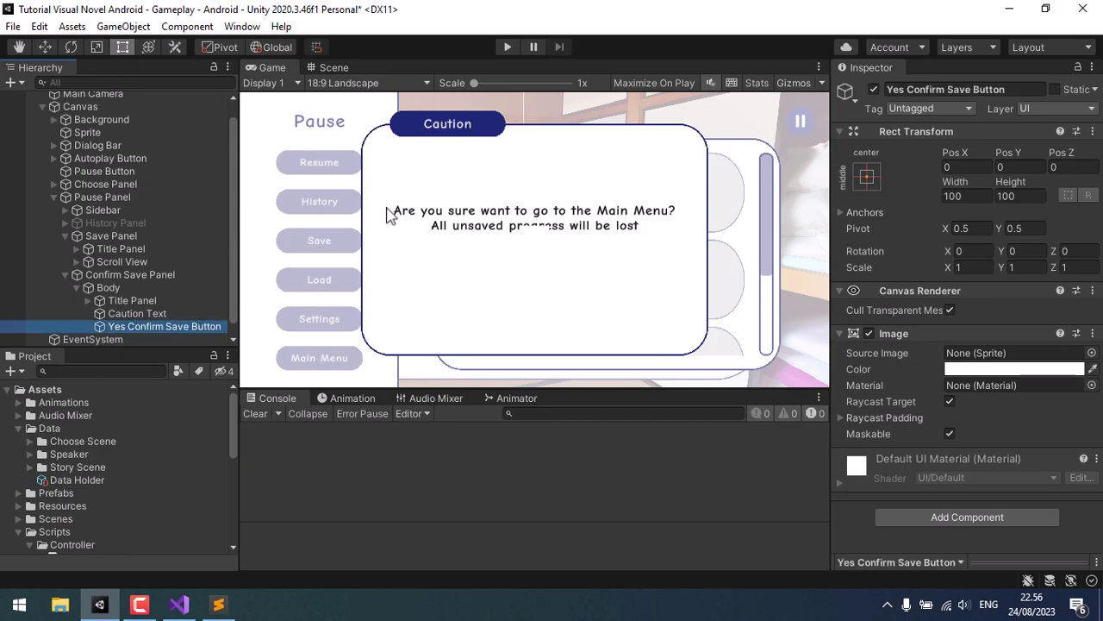
- Give the image the Button sprite at its native 300×85 size and add a Button component
click(1091, 354)
text(butto)
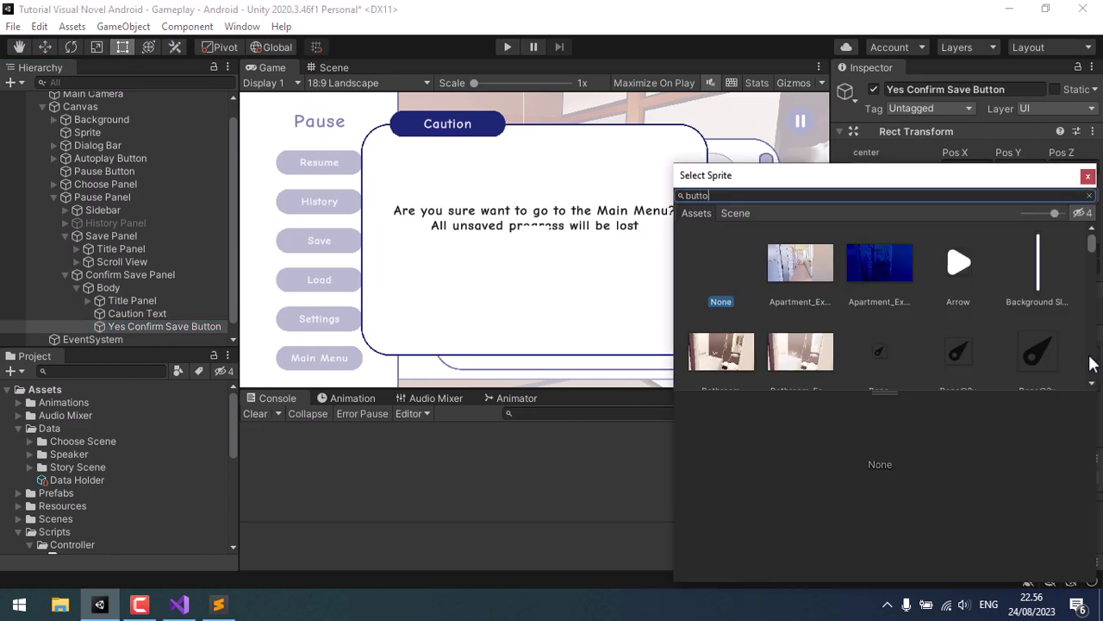
text(n)
click(796, 263)
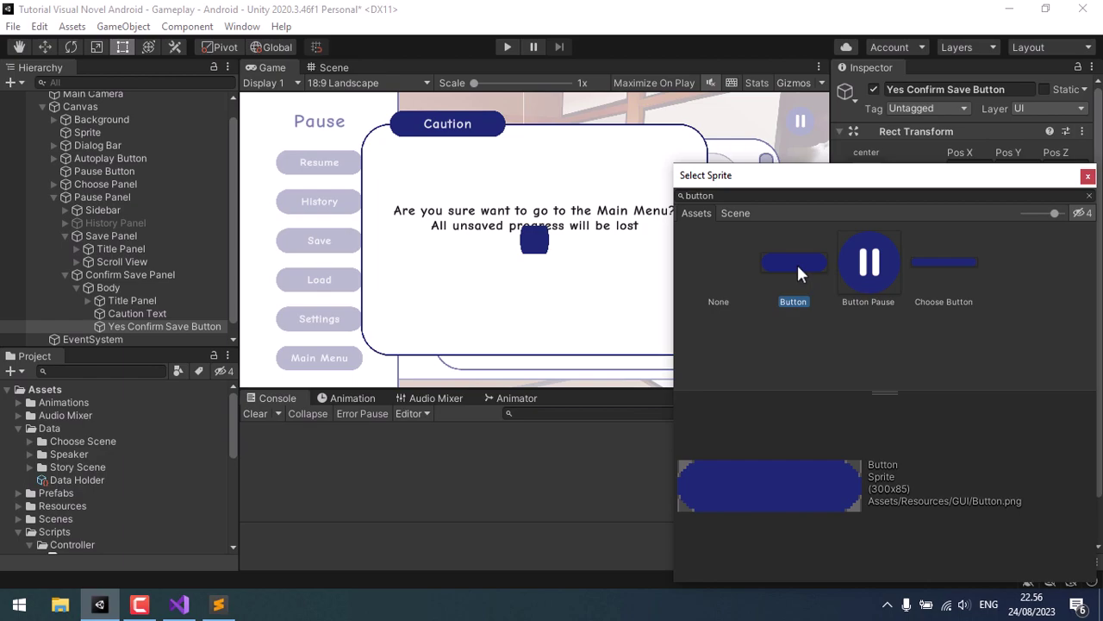
double_click(796, 262)
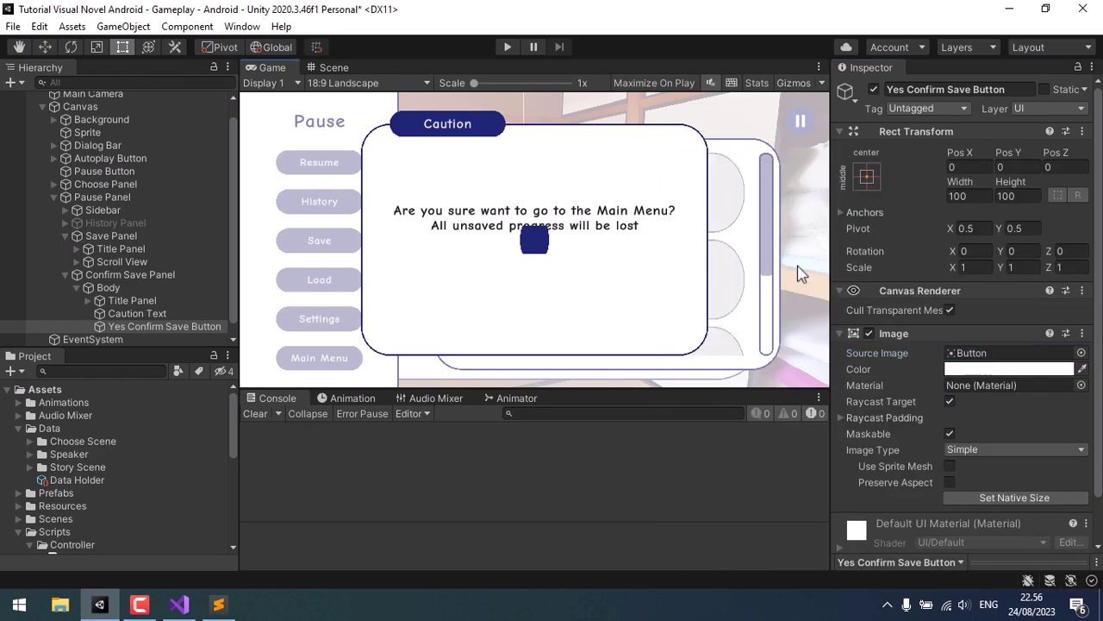
click(1000, 494)
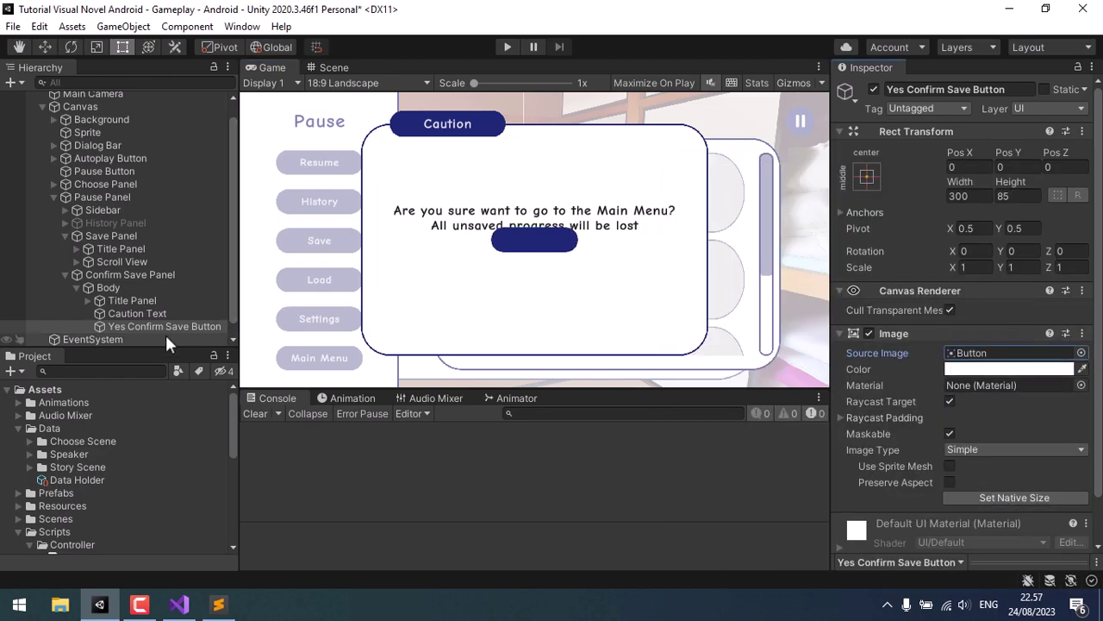
scroll(935, 483, down, 2)
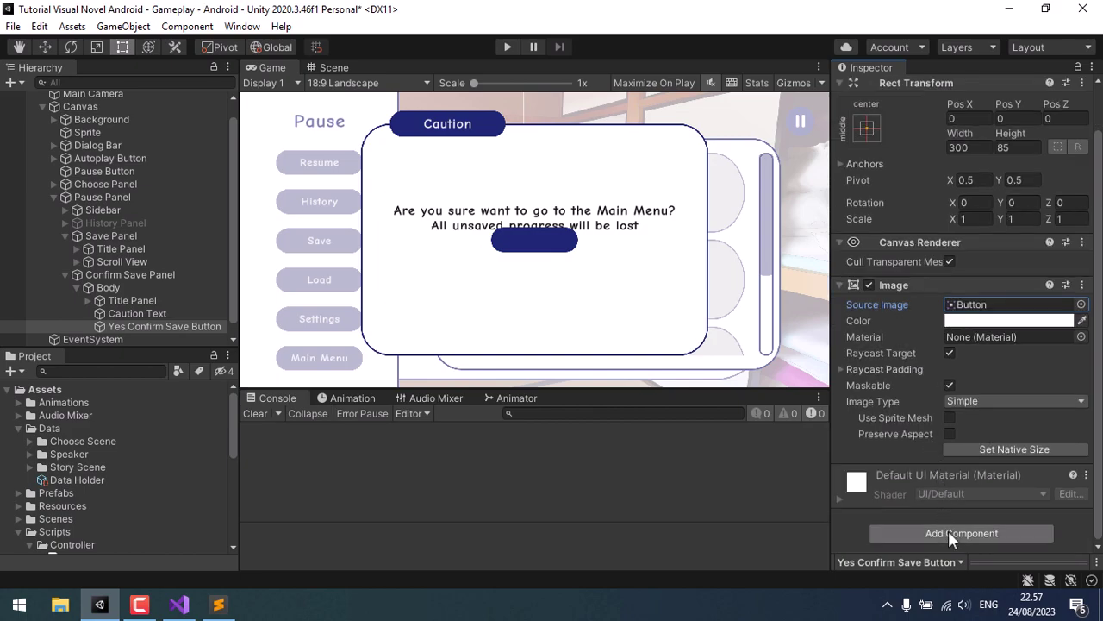
click(948, 531)
key(Return)
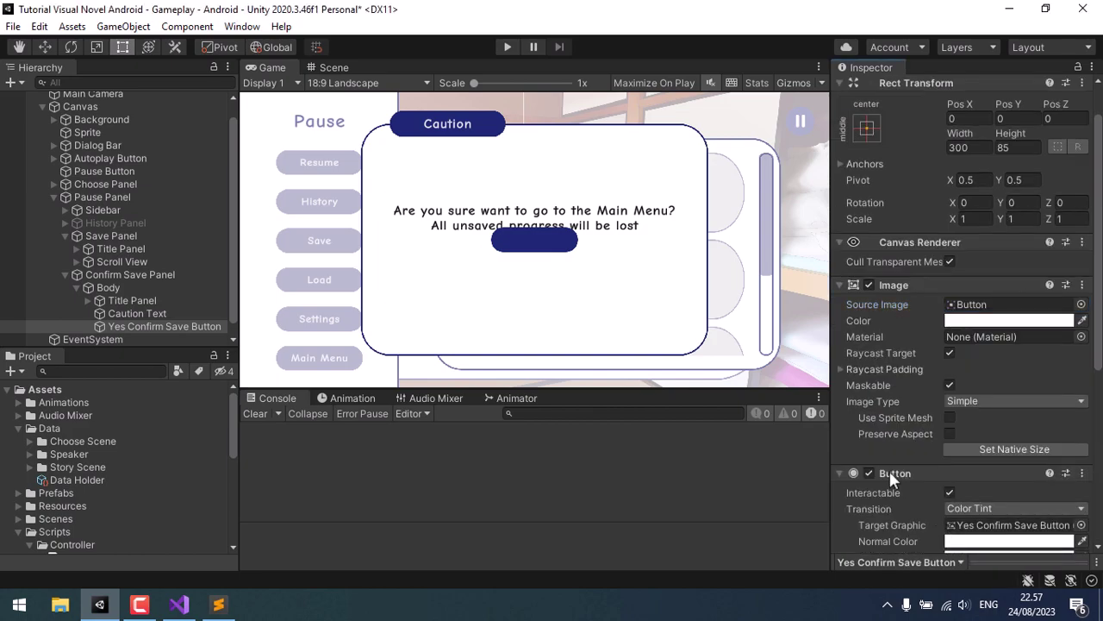
- Add a Text - TextMeshPro child to the Yes Confirm Save Button, stretched to fill it
right_click(148, 329)
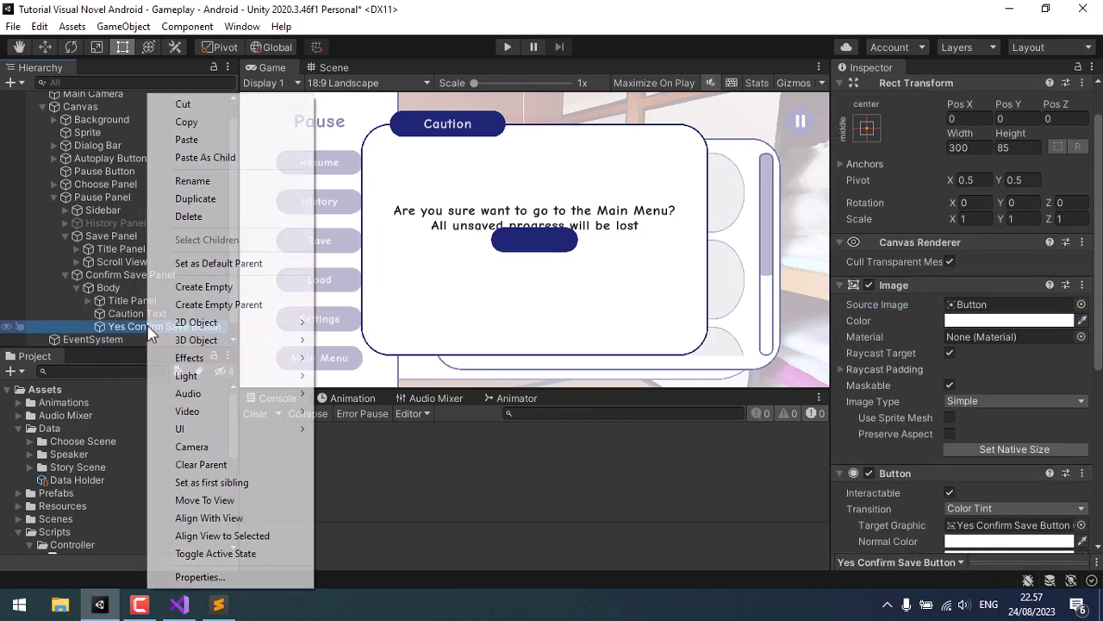
mouse_move(241, 428)
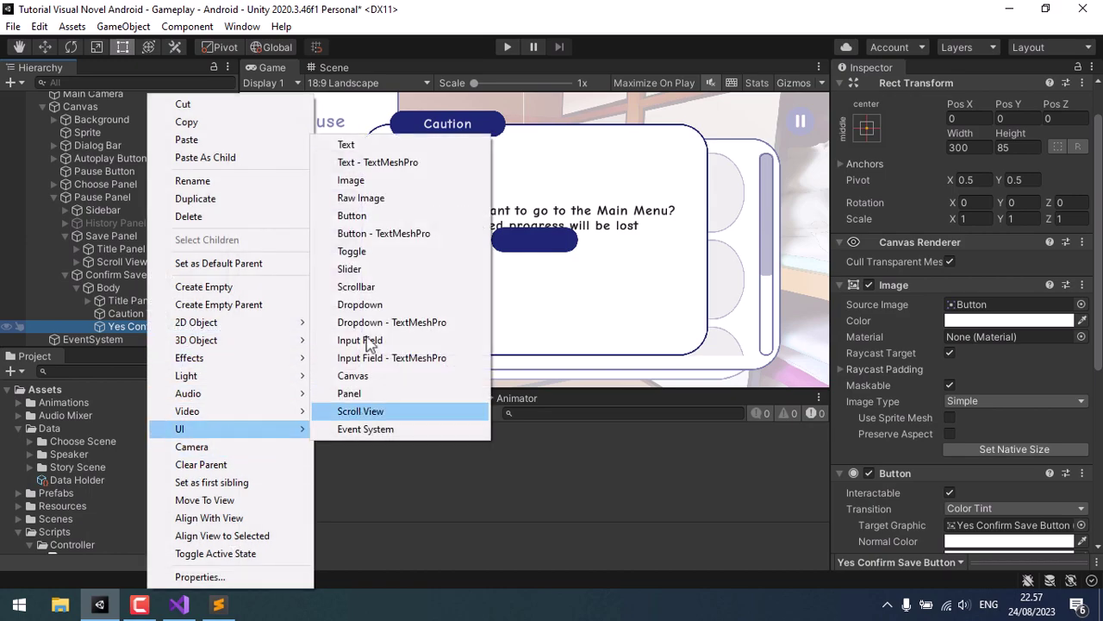
click(398, 162)
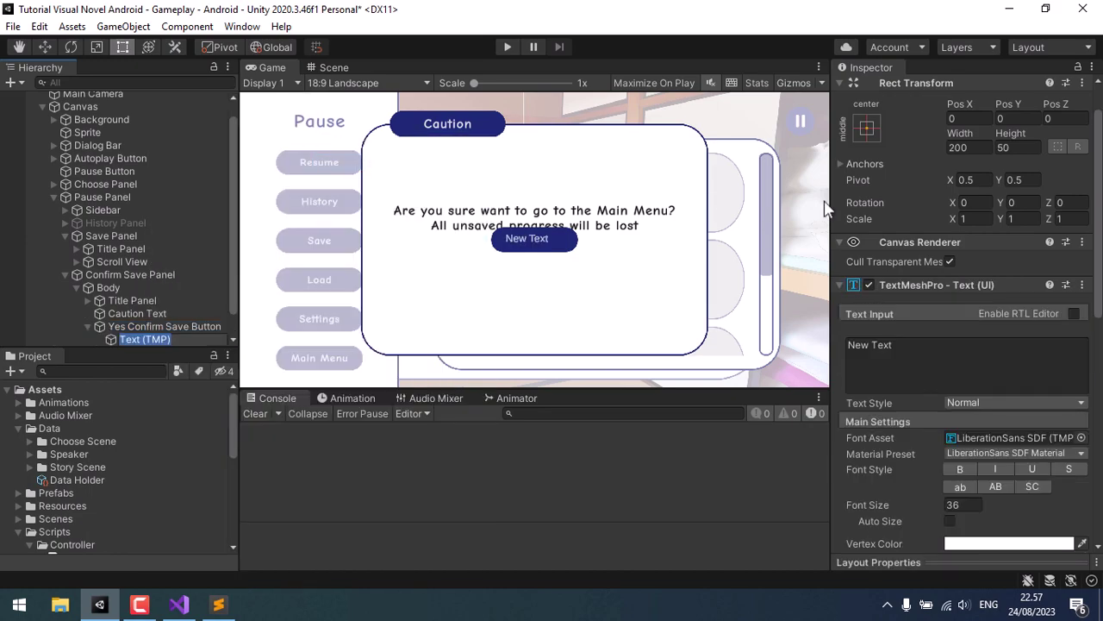
click(866, 127)
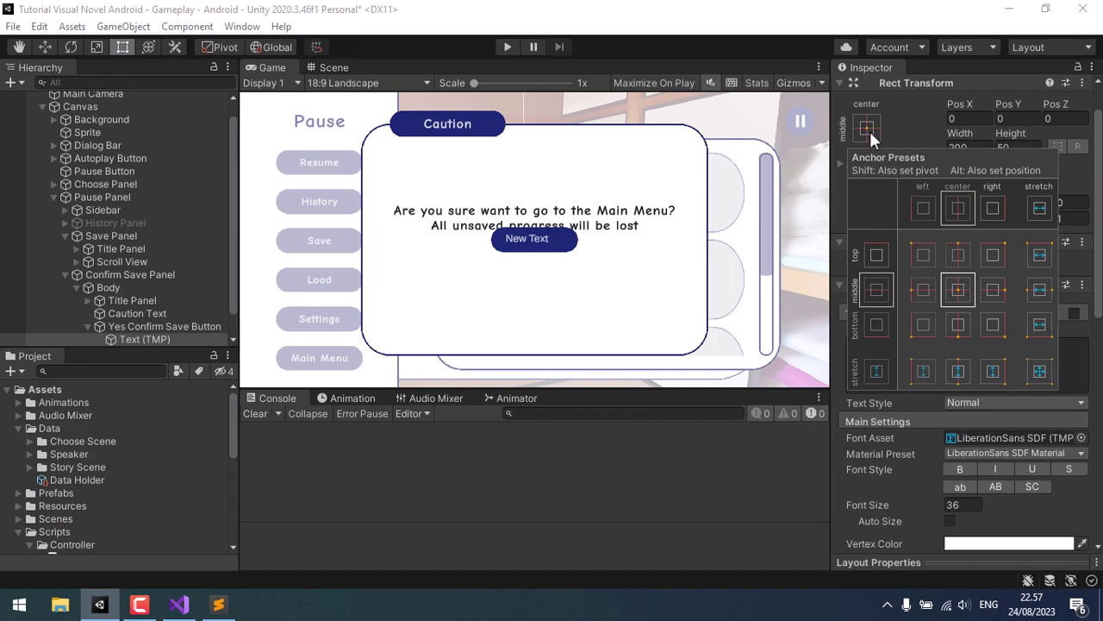
key(alt+shift)
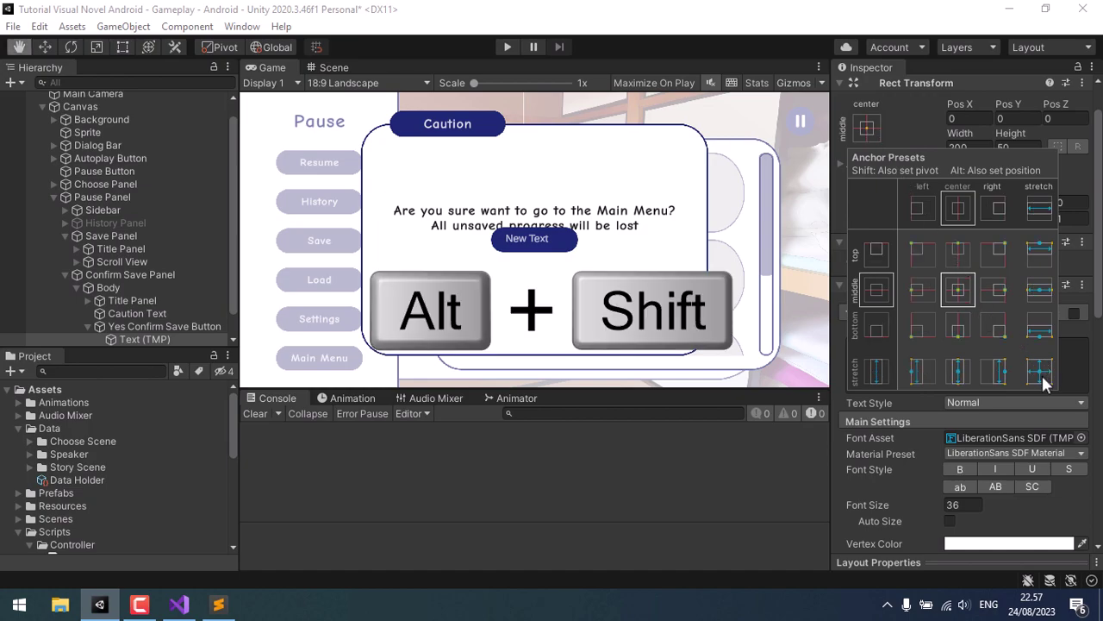
click(1039, 377)
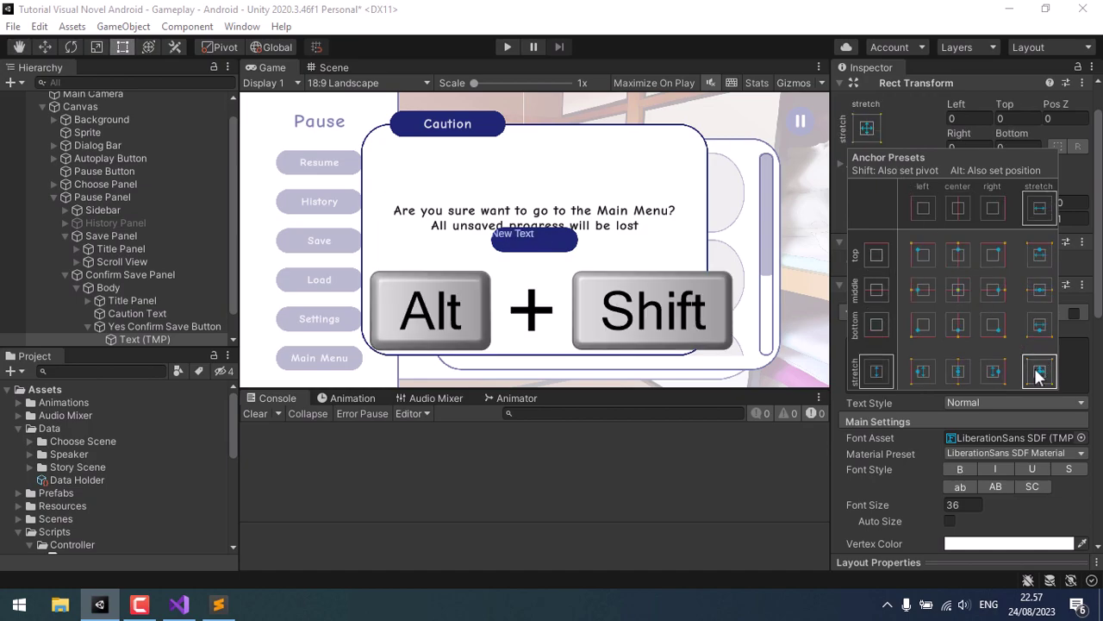
- Set the label to 'Main Menu' in ComicNeue-Regular, bold, centred horizontally and vertically
click(1063, 352)
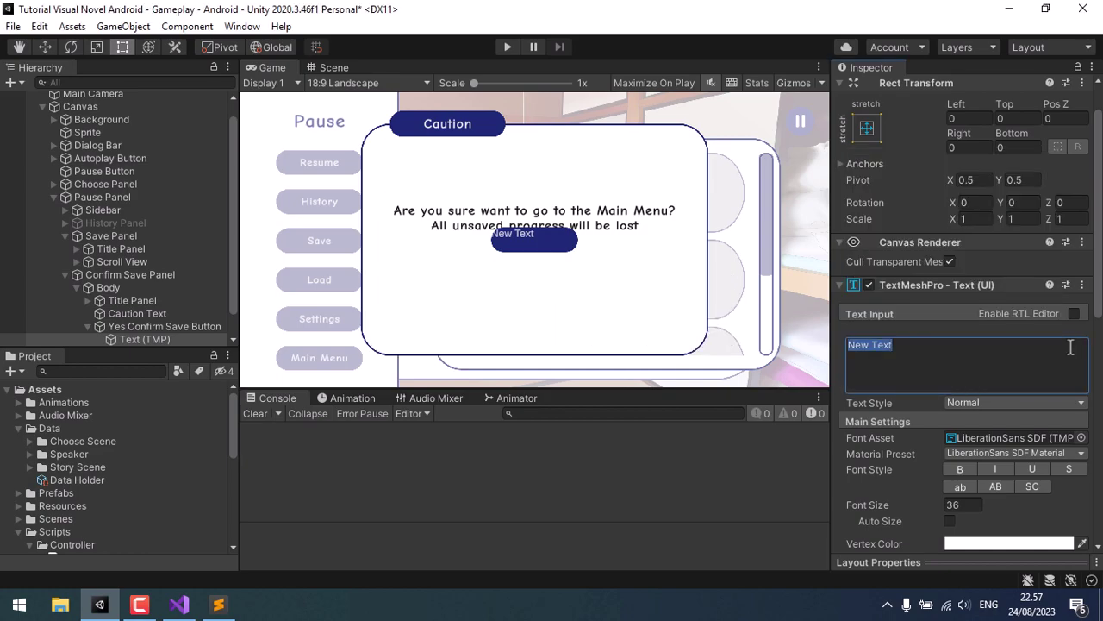
text(Main M)
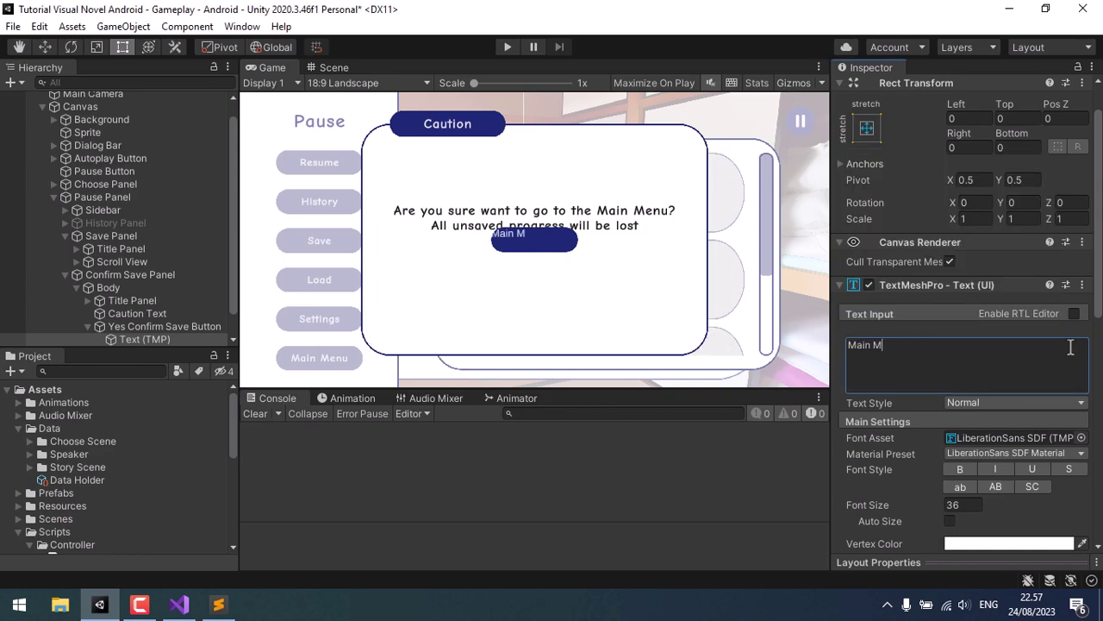
text(enu)
click(1081, 437)
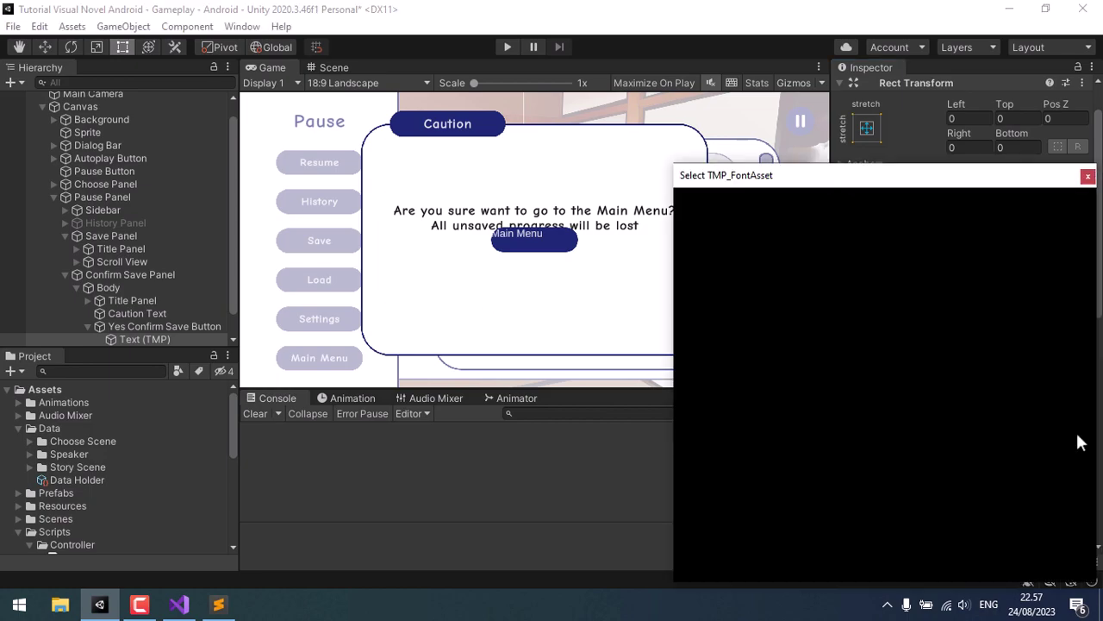
double_click(941, 267)
click(959, 470)
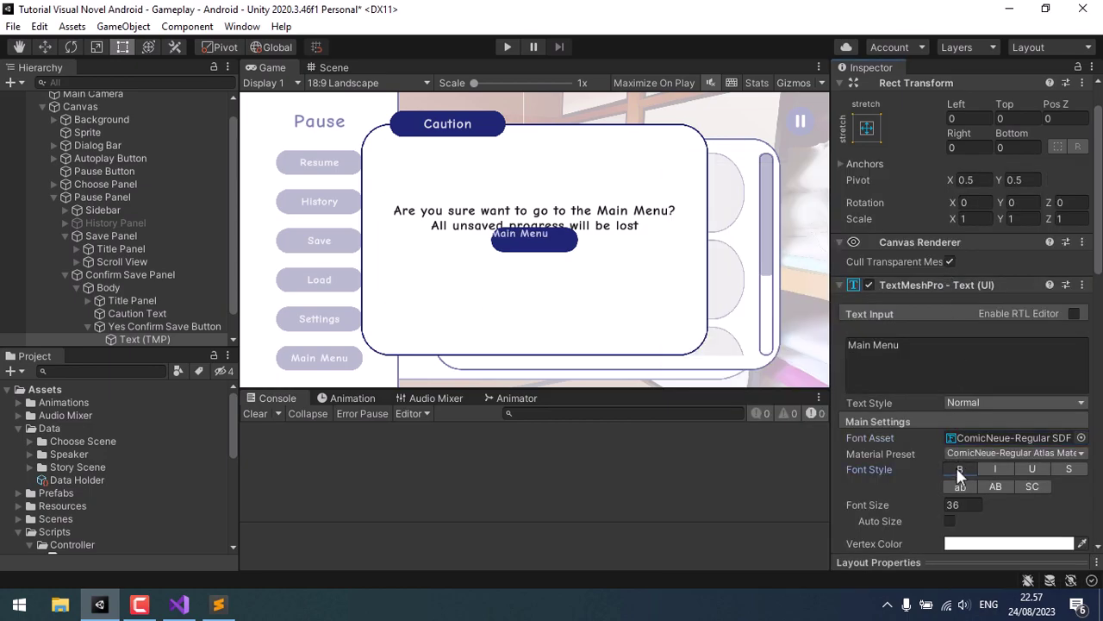
scroll(961, 504, down, 3)
click(970, 491)
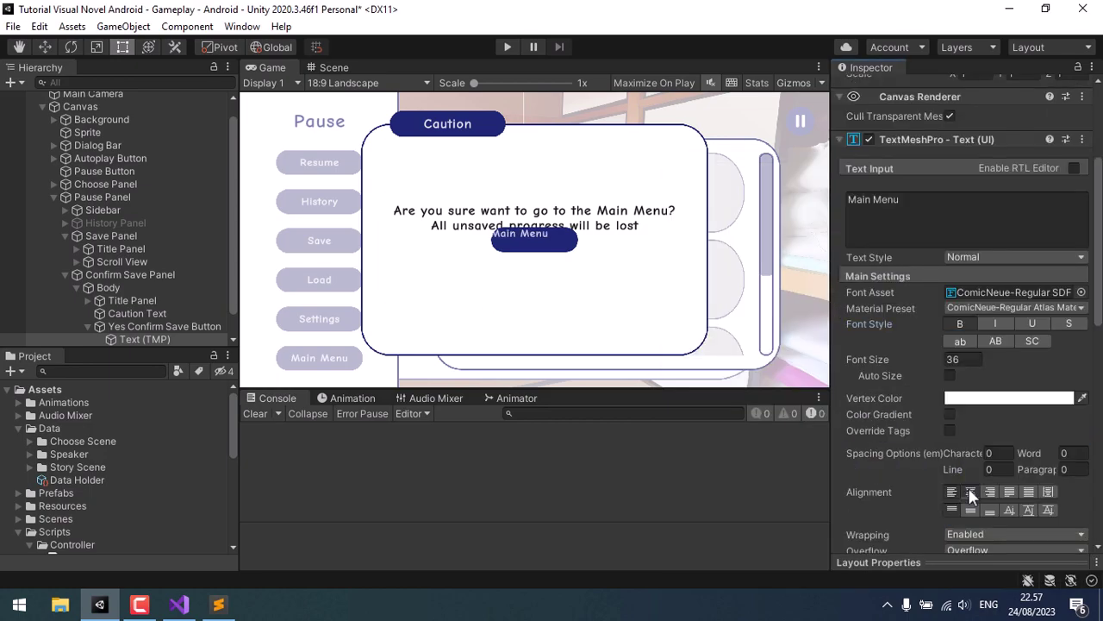
click(971, 510)
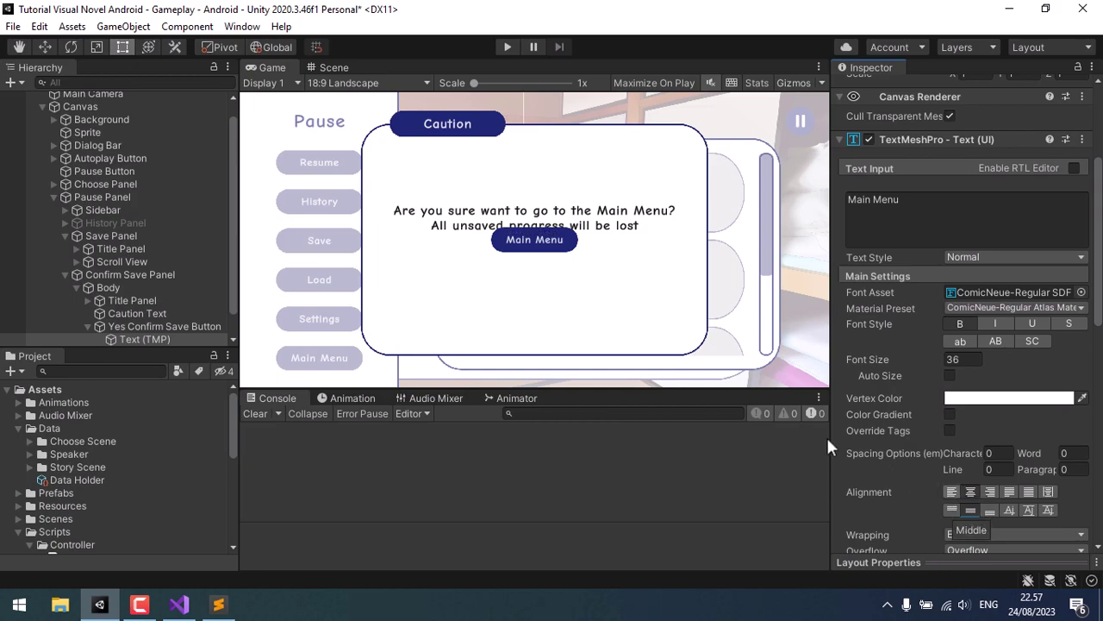
click(156, 326)
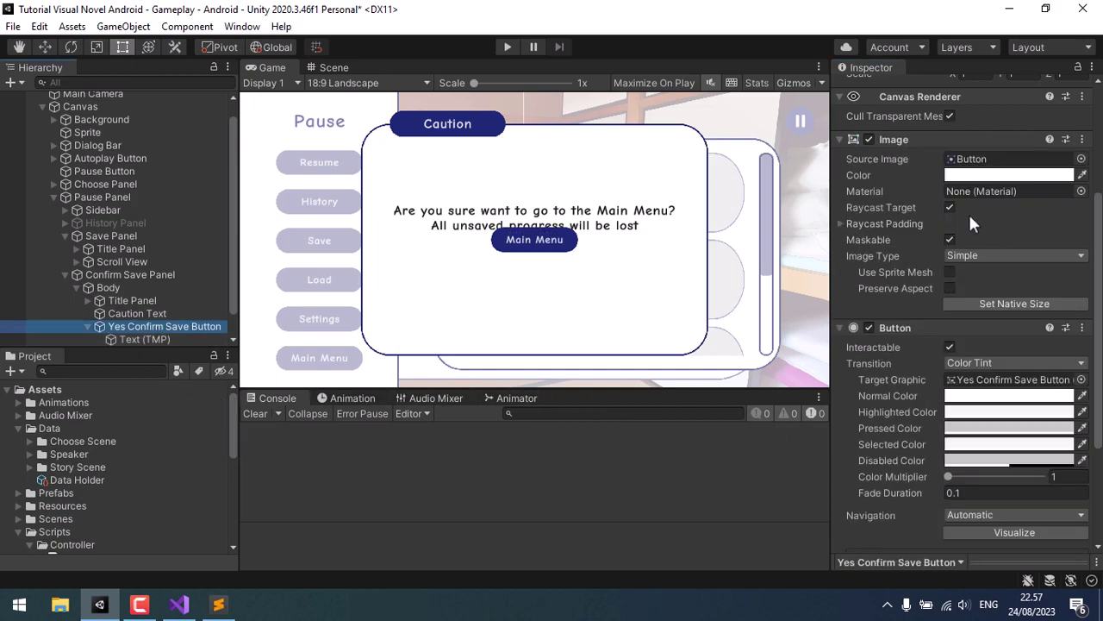
scroll(959, 210, up, 4)
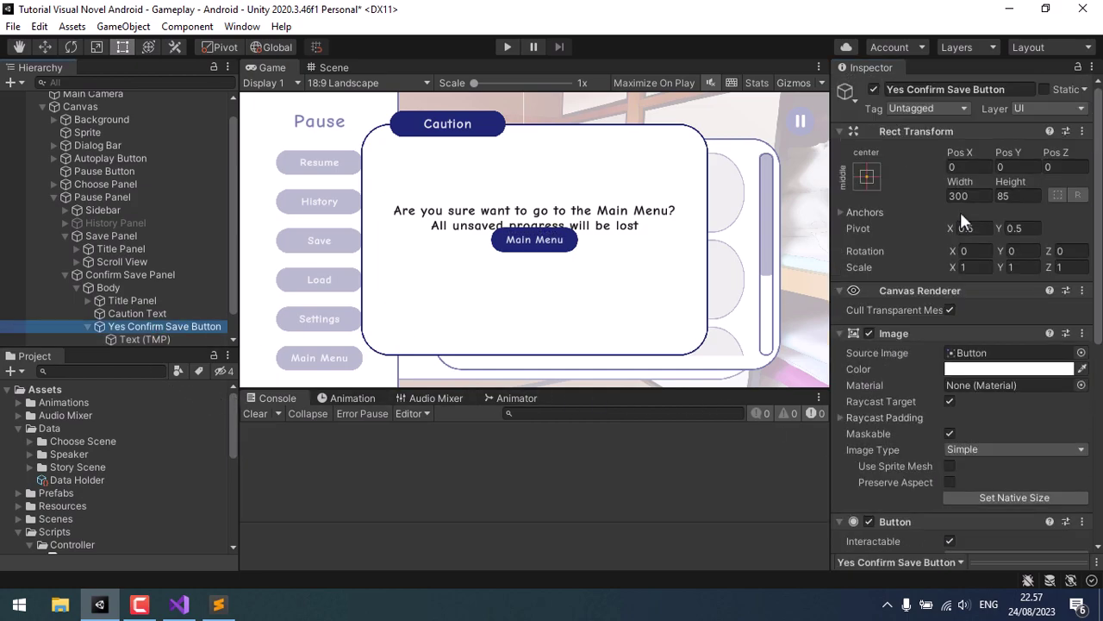
- Anchor the Yes Confirm Save Button bottom-left at Pos X 100, Pos Y 100, then collapse it
click(865, 176)
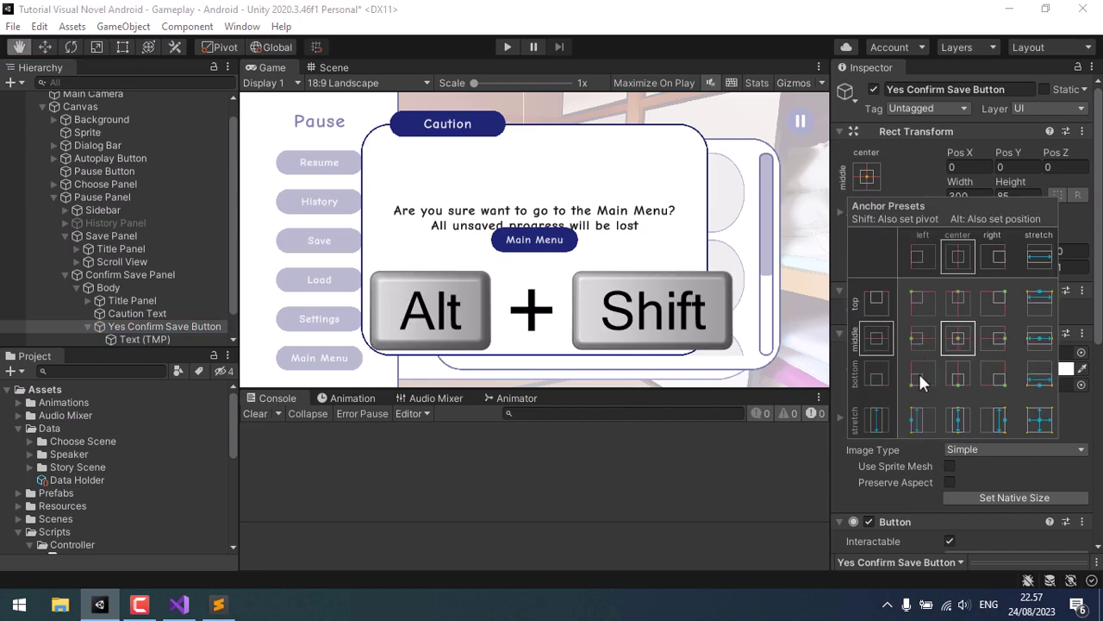
alt+shift+click(918, 371)
click(961, 159)
click(966, 163)
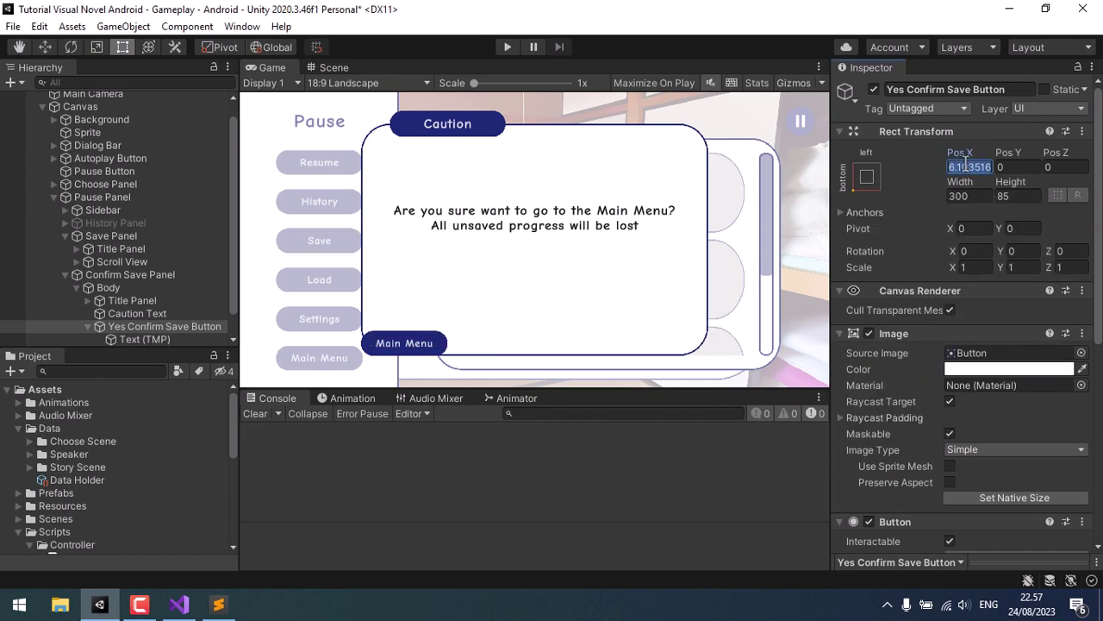
text(100)
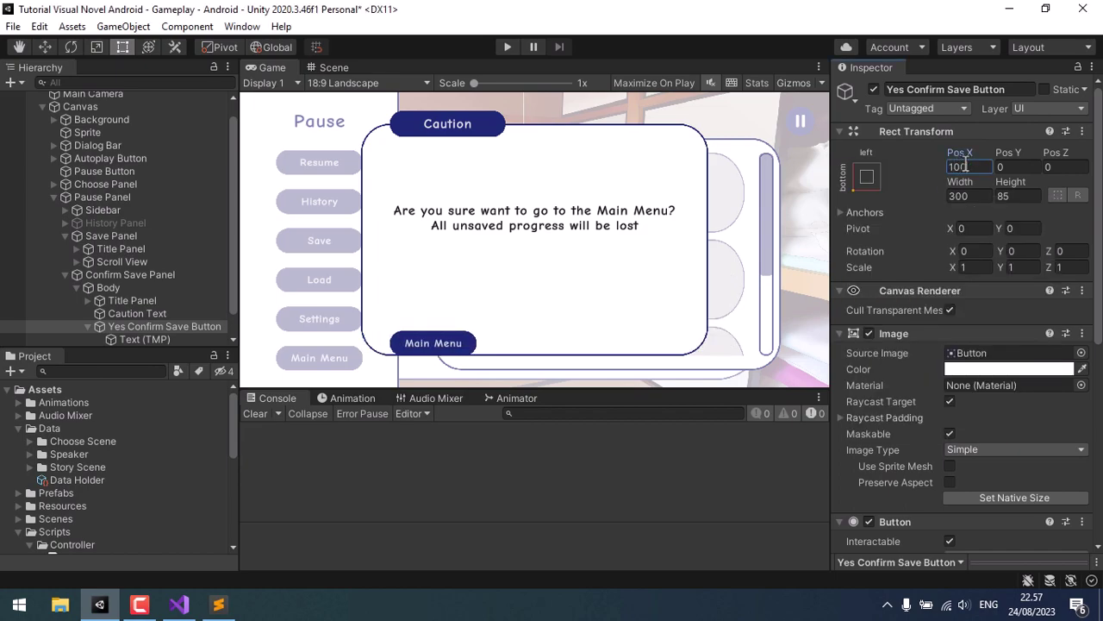
key(Tab)
text(100)
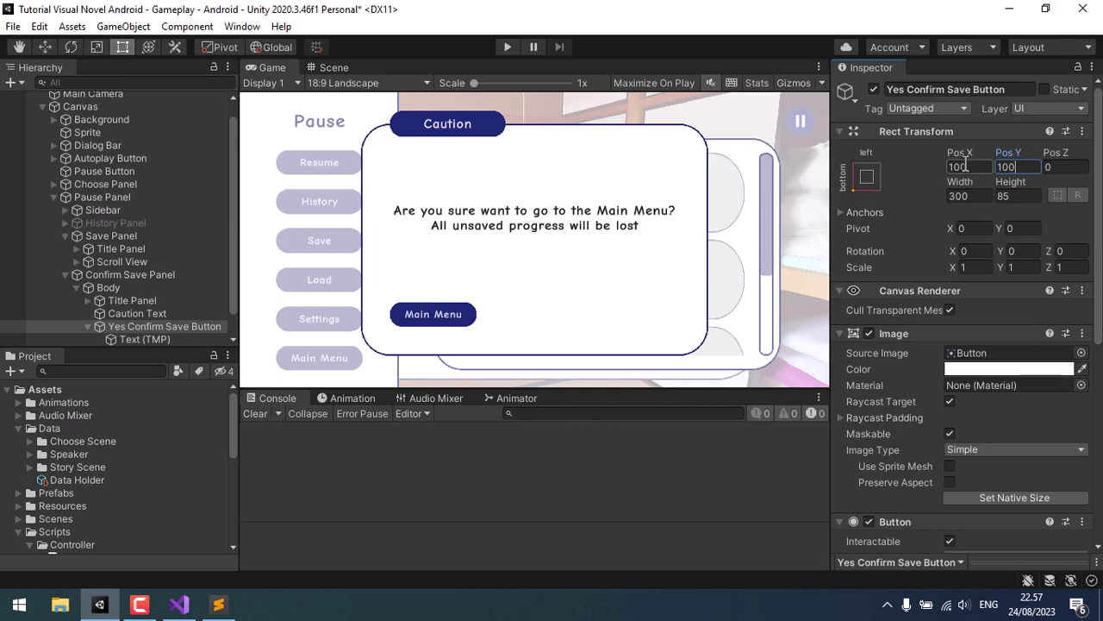
click(89, 326)
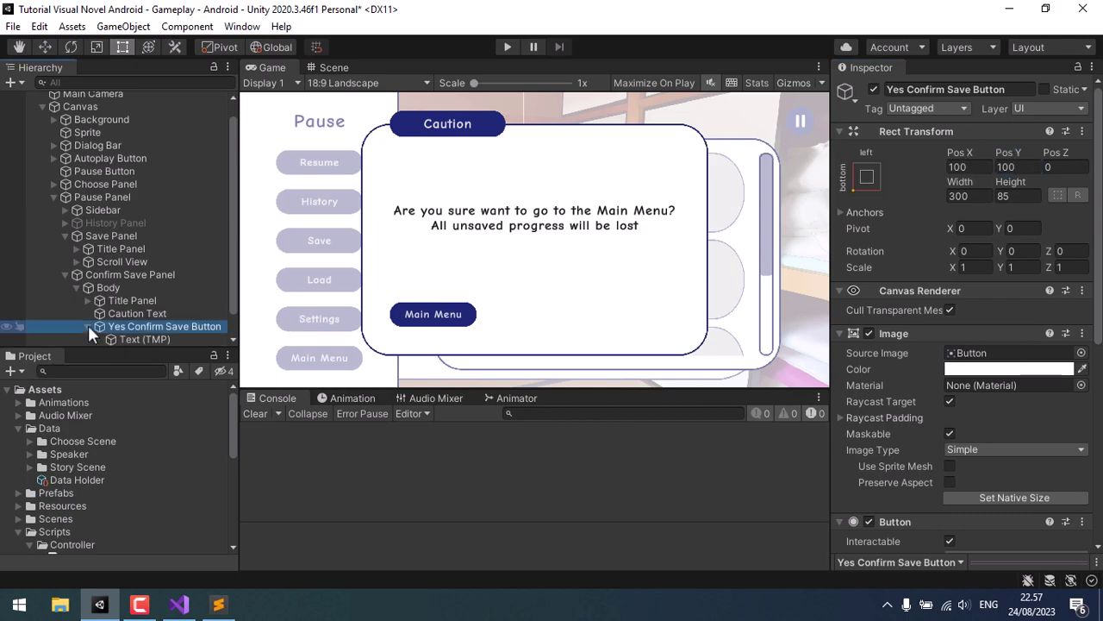
click(88, 325)
- Duplicate the Yes button and rename the copy 'No Confirm Save Button'
key(ctrl+d)
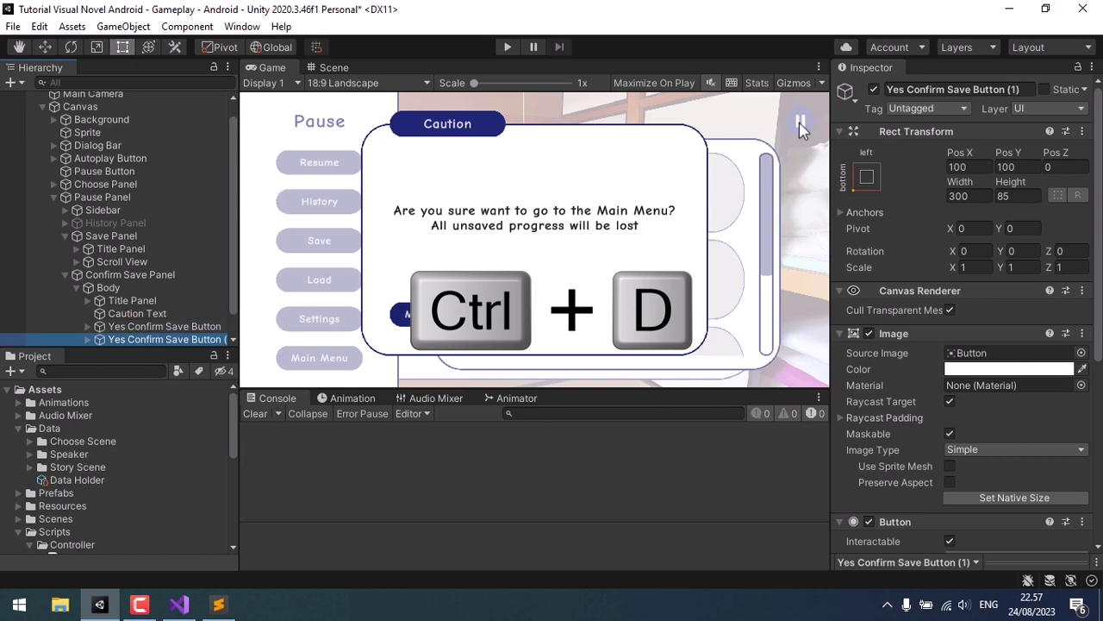
click(899, 88)
text(No)
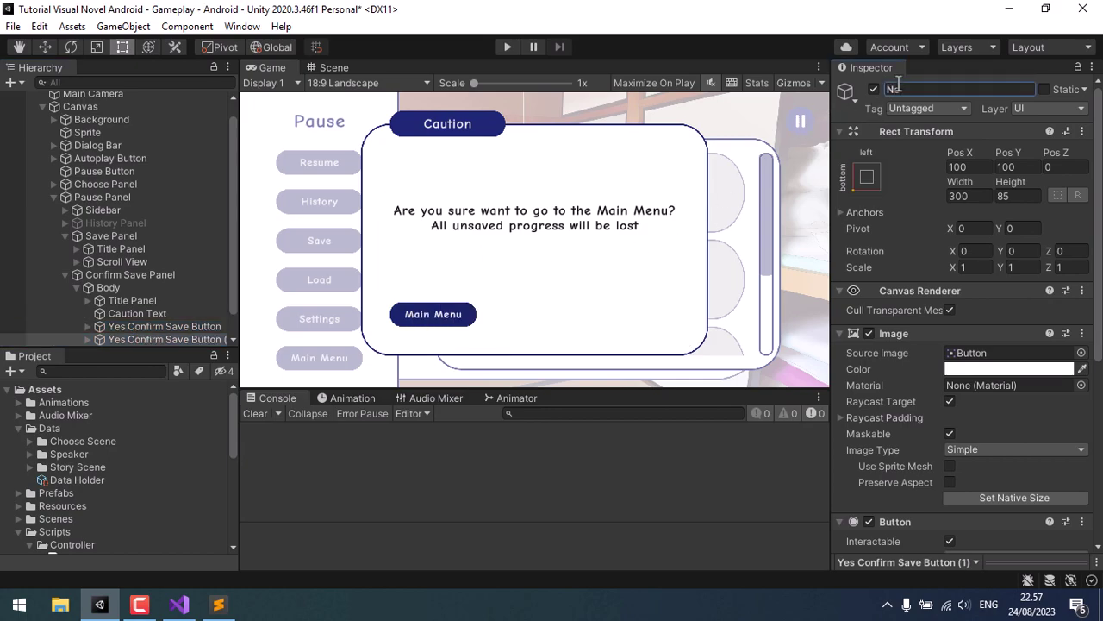
text( Conf)
text(irm Save )
text(Button)
key(Return)
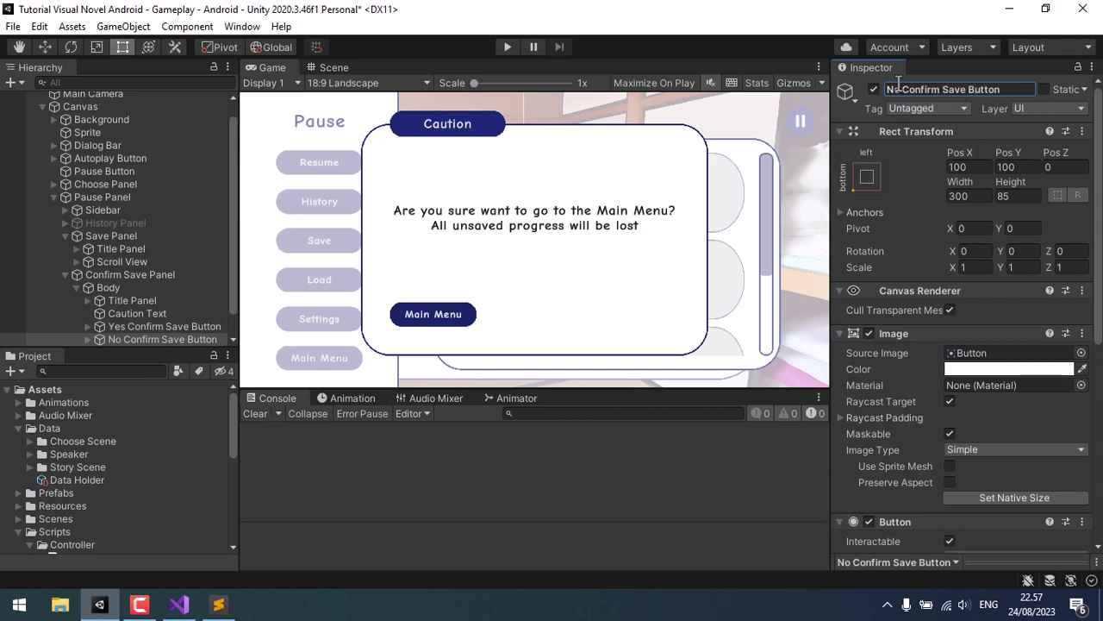
- Anchor the No Confirm Save Button bottom-right at Pos X -100, Pos Y 100
click(867, 179)
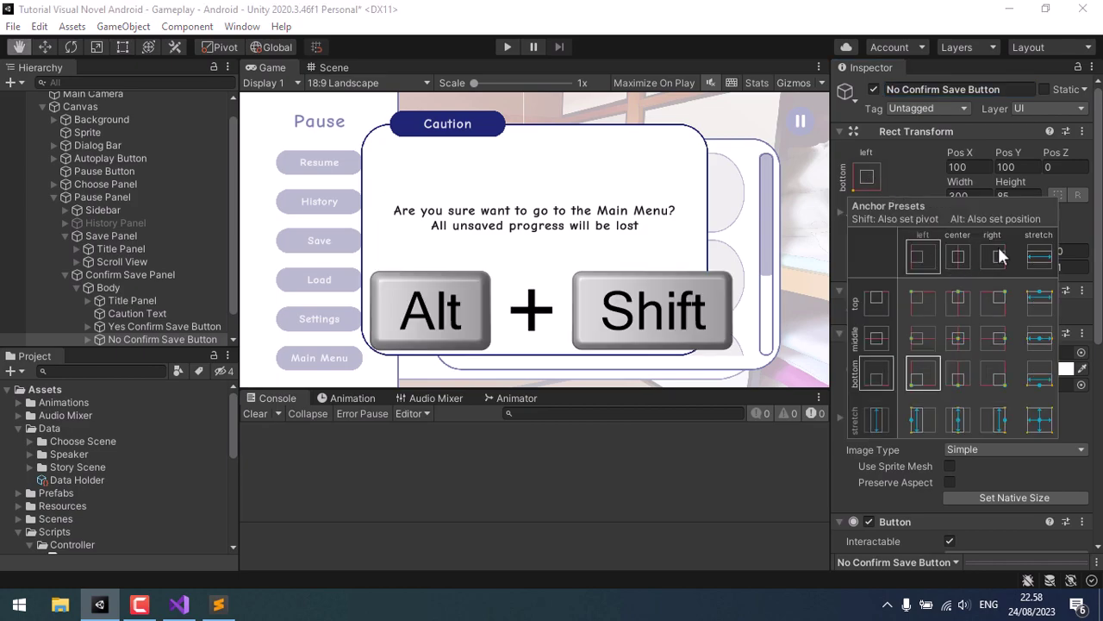
alt+shift+click(991, 379)
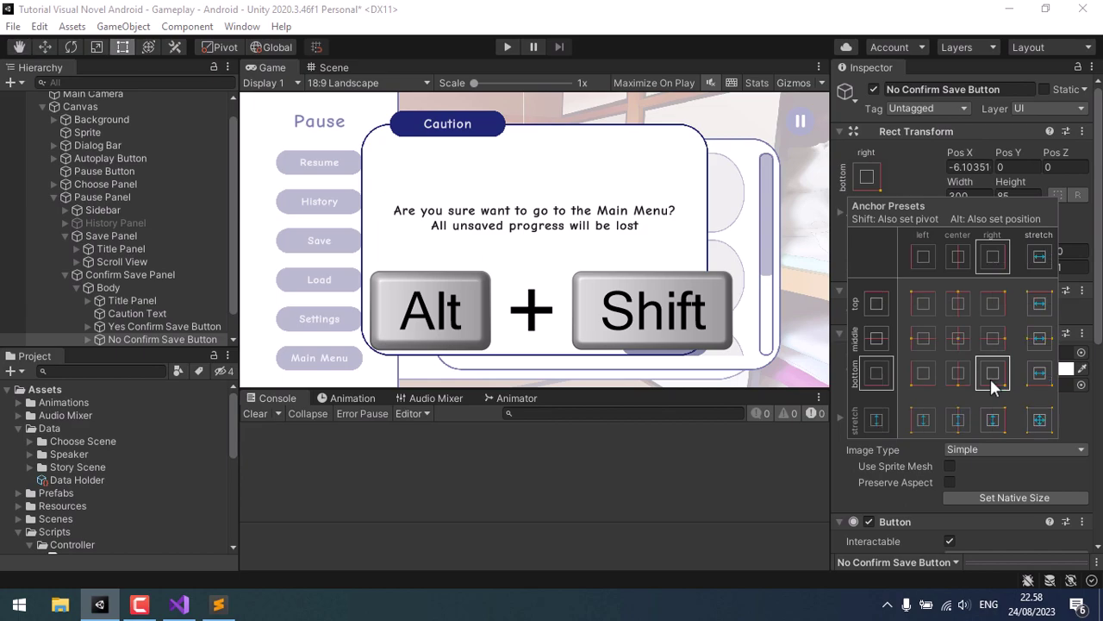
click(994, 177)
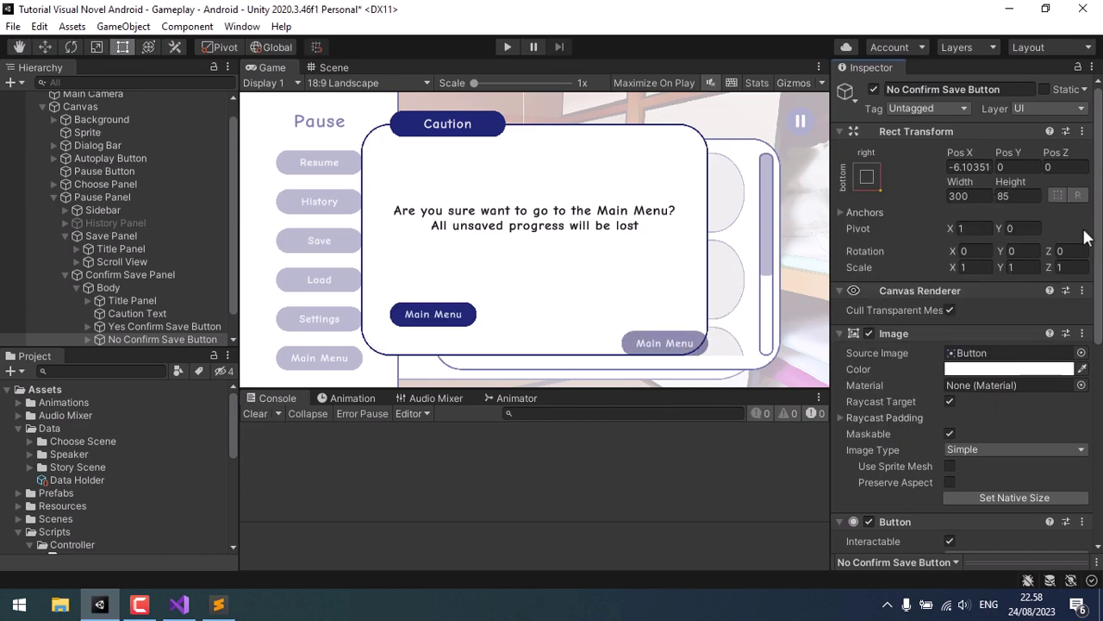
click(976, 168)
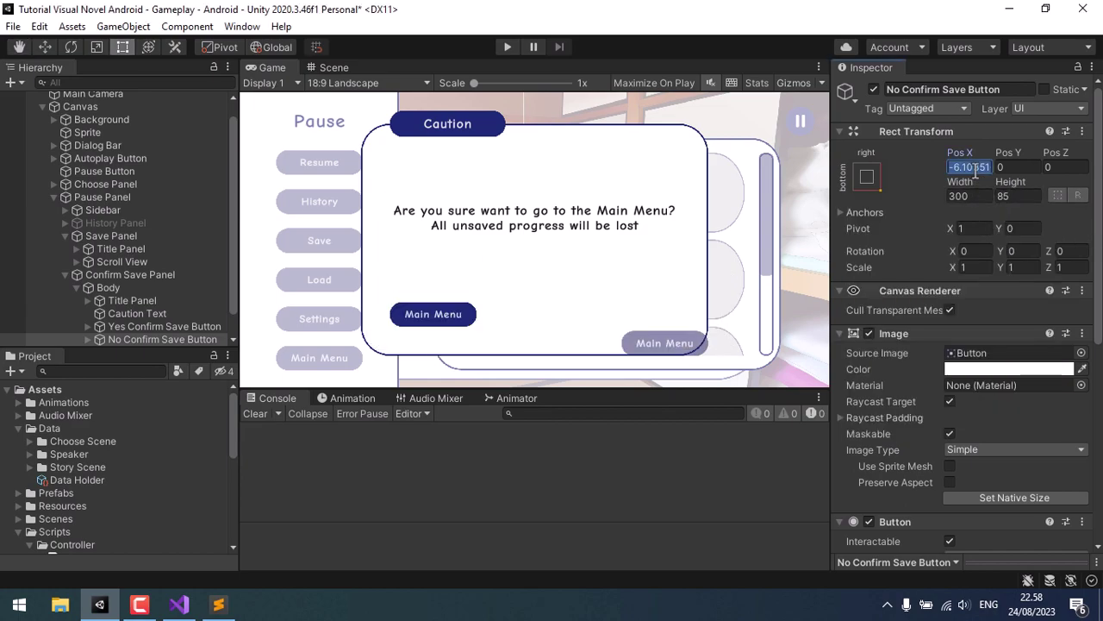
text(-)
text(100)
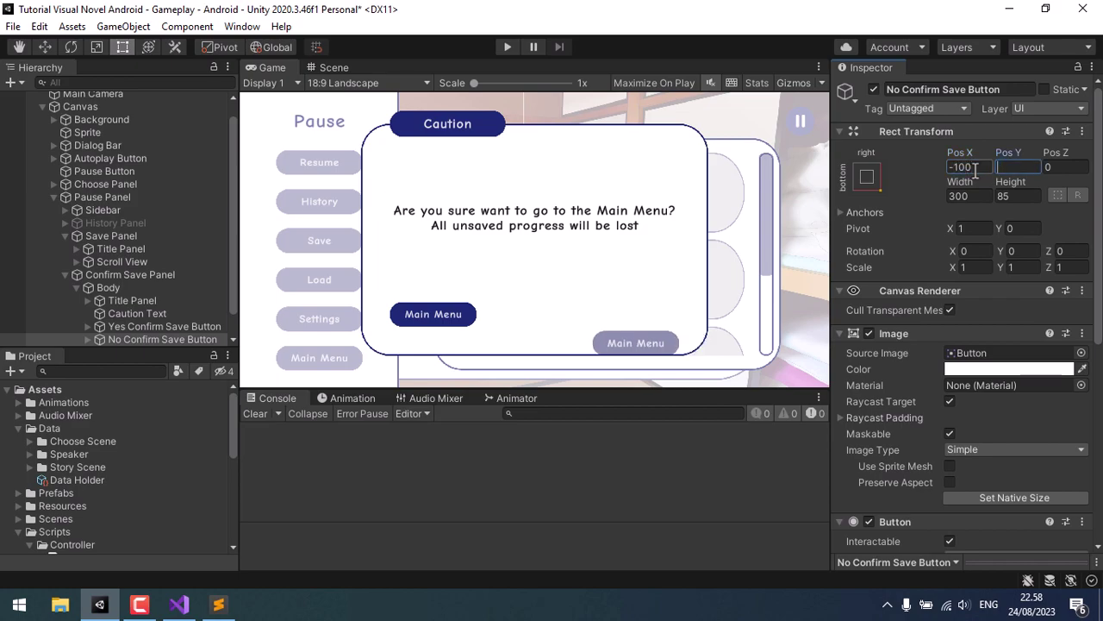
text(100)
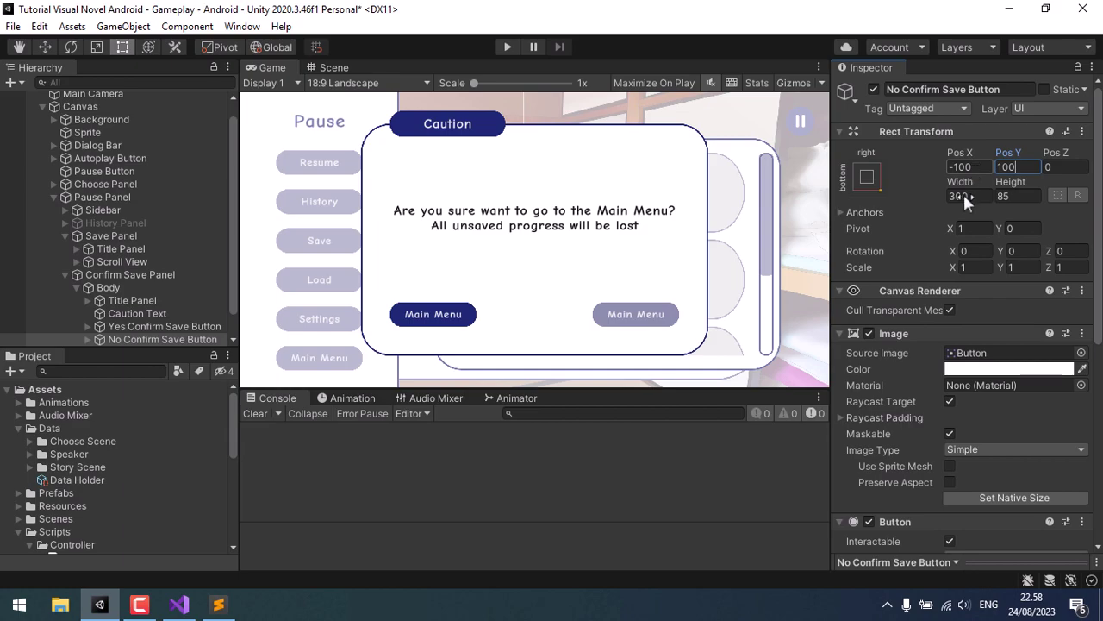
- Set the No Confirm Save Button's image colour to black
scroll(951, 236, down, 3)
scroll(954, 230, down, 3)
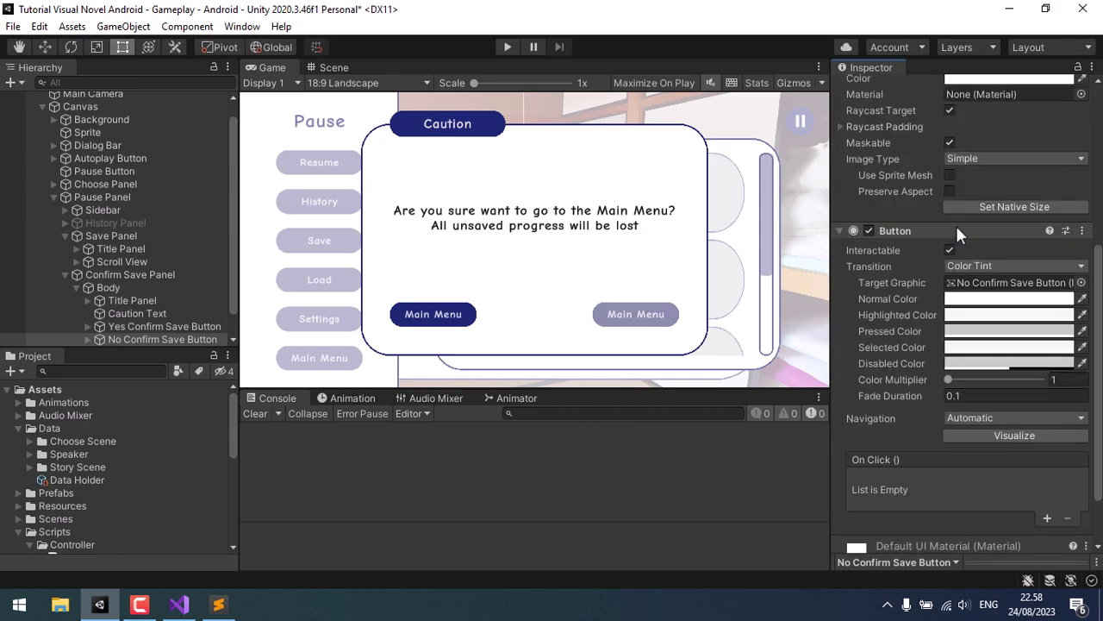
scroll(991, 220, up, 3)
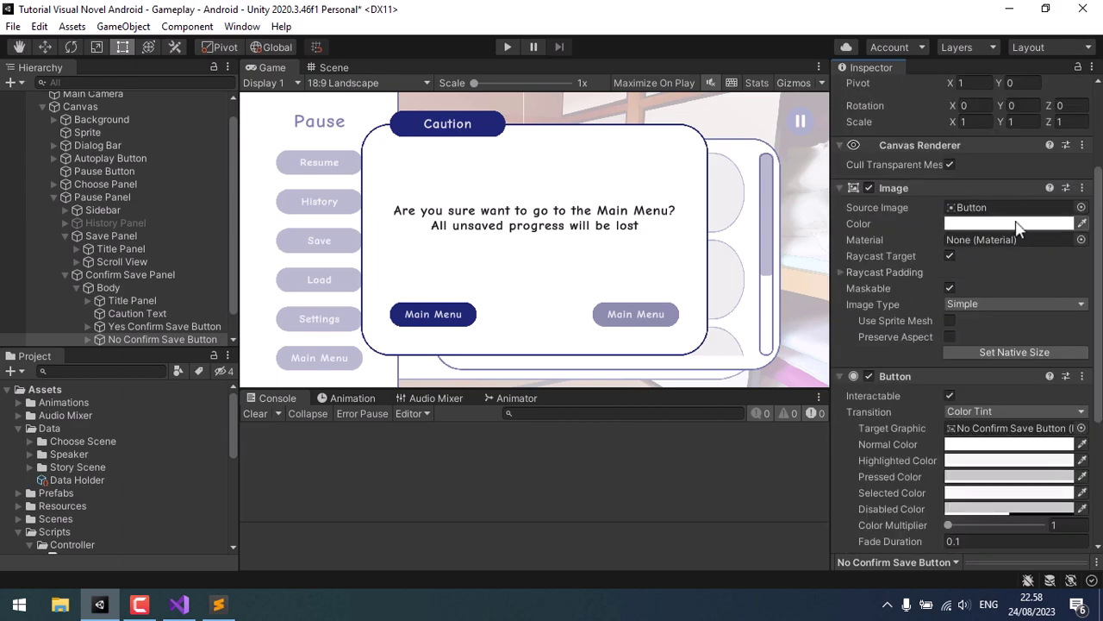
click(1033, 229)
drag(1000, 259, 970, 369)
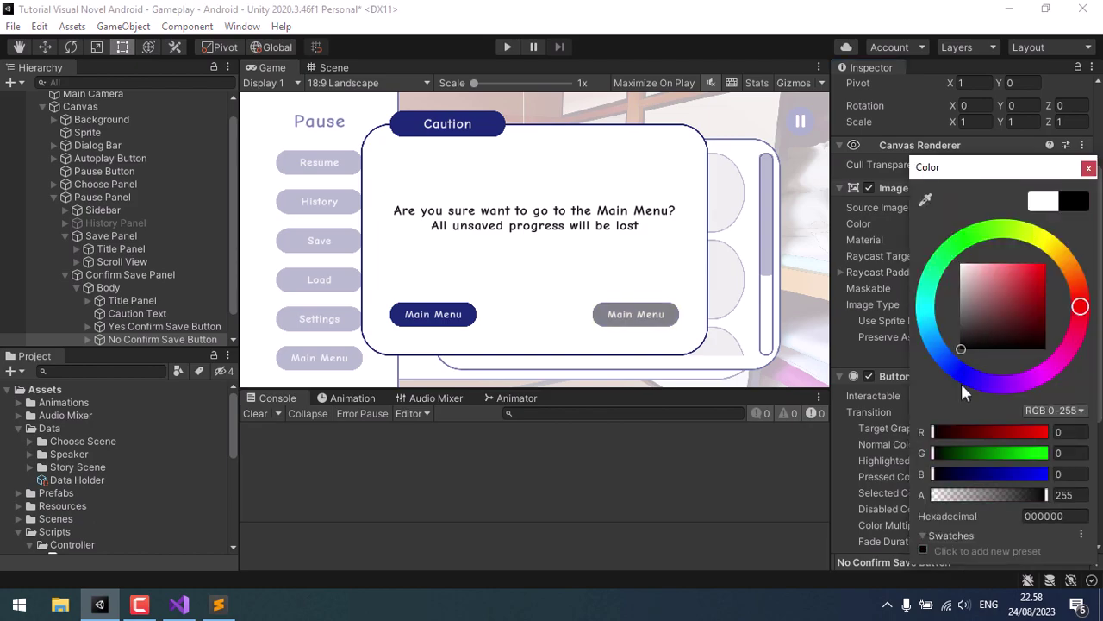
click(1087, 170)
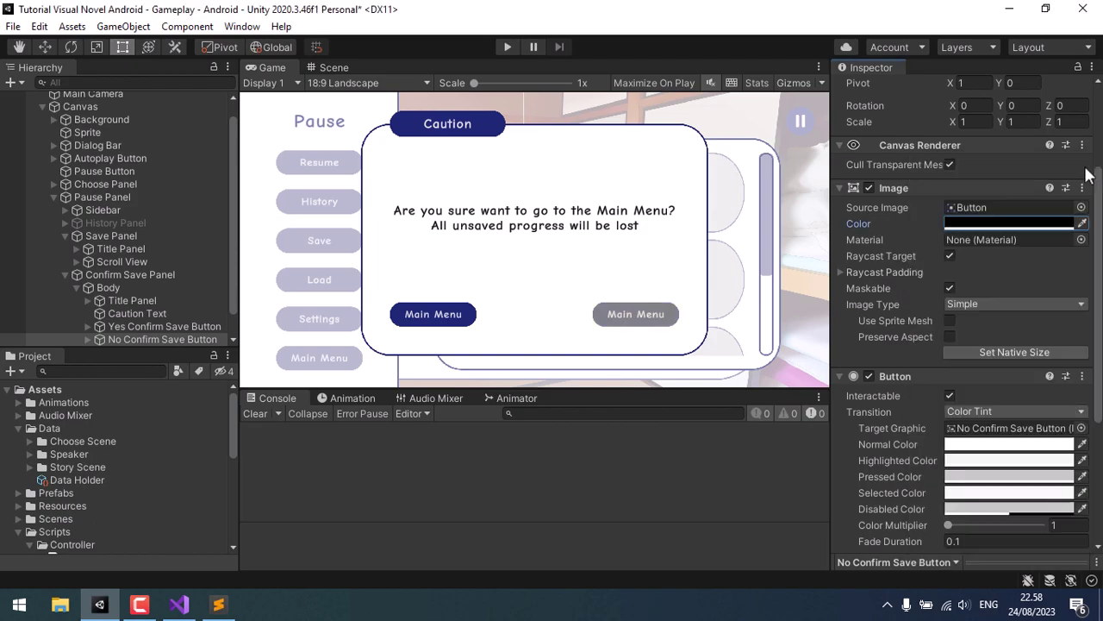
- Change the No Confirm Save Button's Text (TMP) label from 'Main Menu' to 'Cancel'
click(90, 339)
click(147, 315)
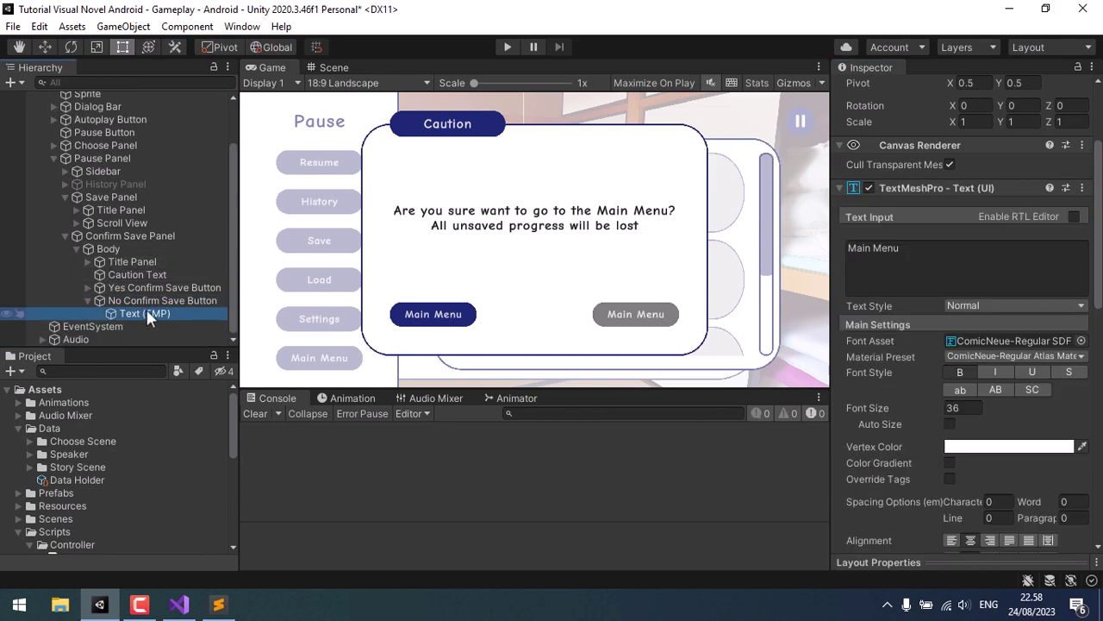
click(910, 253)
text(Cancel)
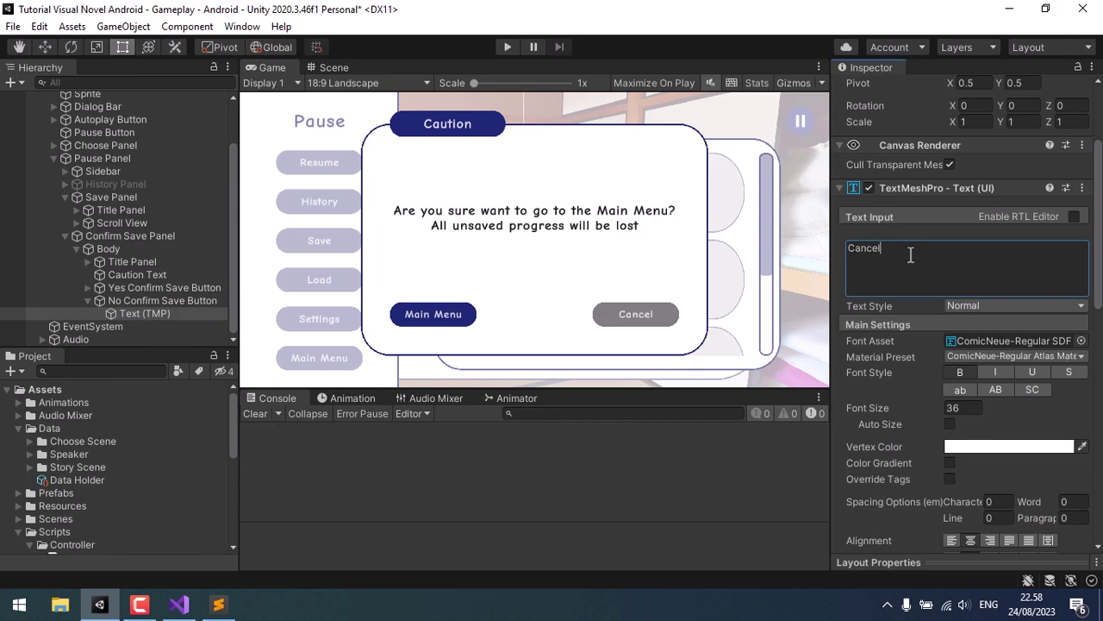
click(131, 302)
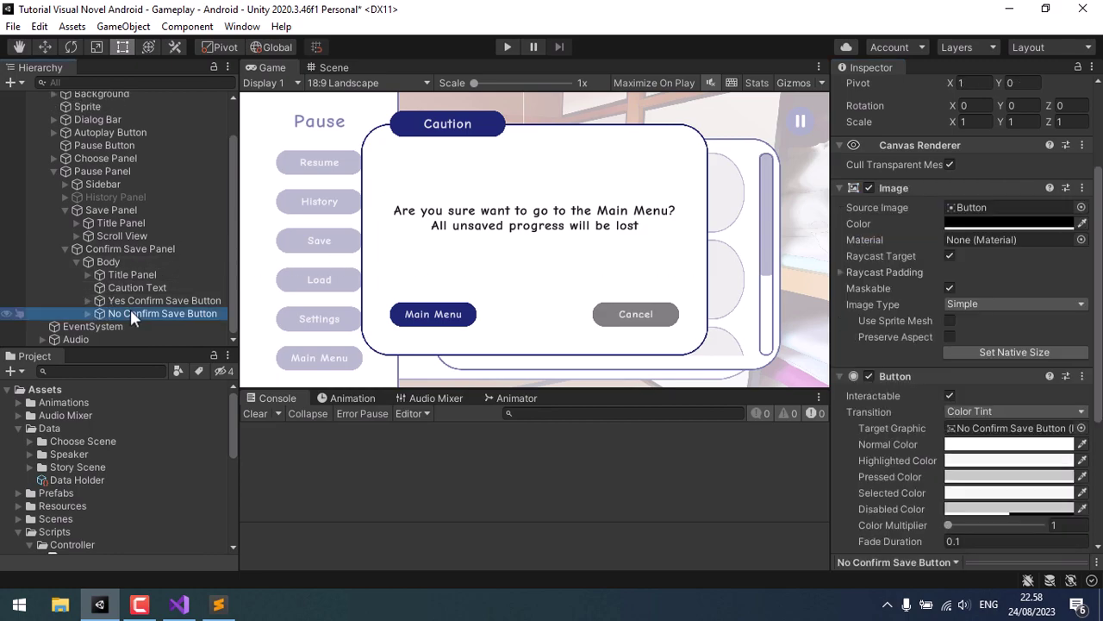
- Drag Confirm Save Panel, Yes and No Confirm Save Buttons into the Save Controller's confirm fields
click(118, 210)
scroll(988, 354, down, 3)
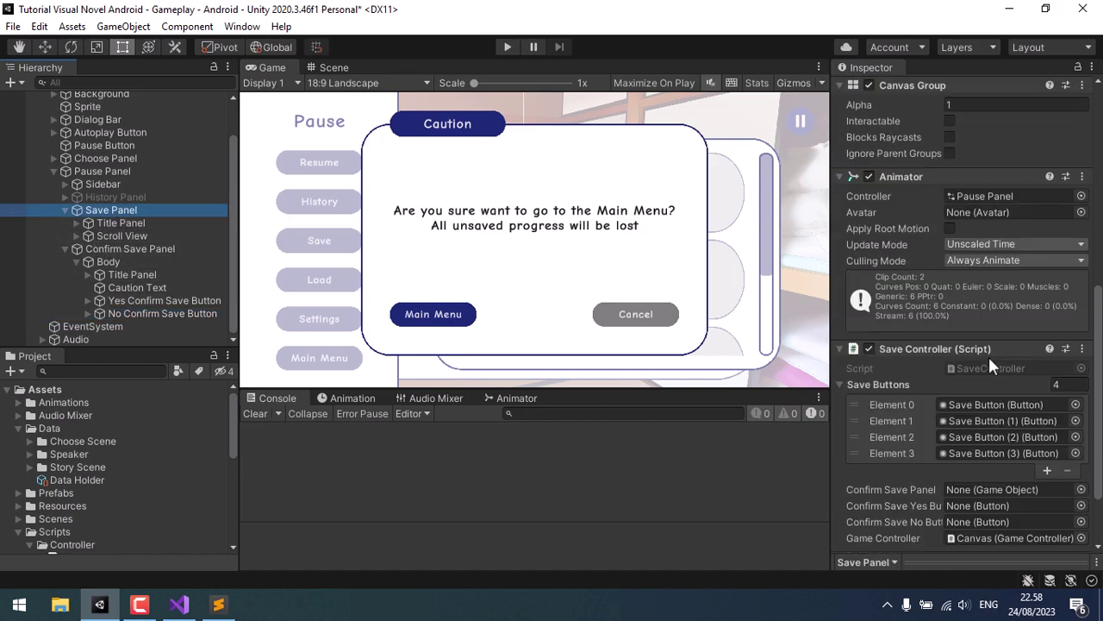
scroll(966, 366, down, 2)
drag(146, 248, 985, 400)
drag(188, 300, 962, 416)
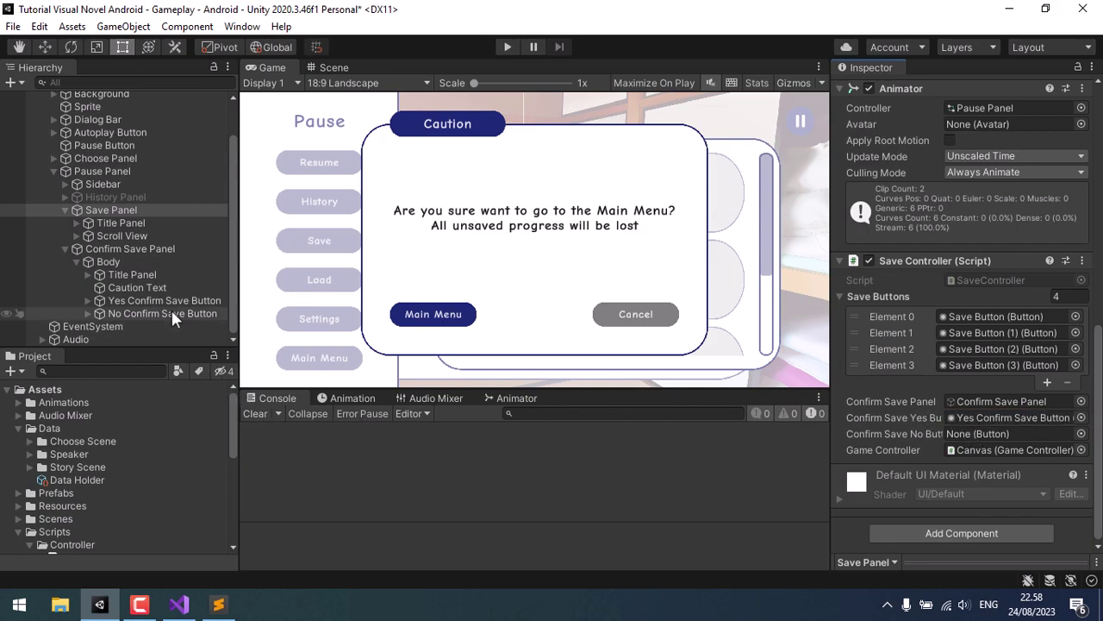
drag(172, 309, 962, 431)
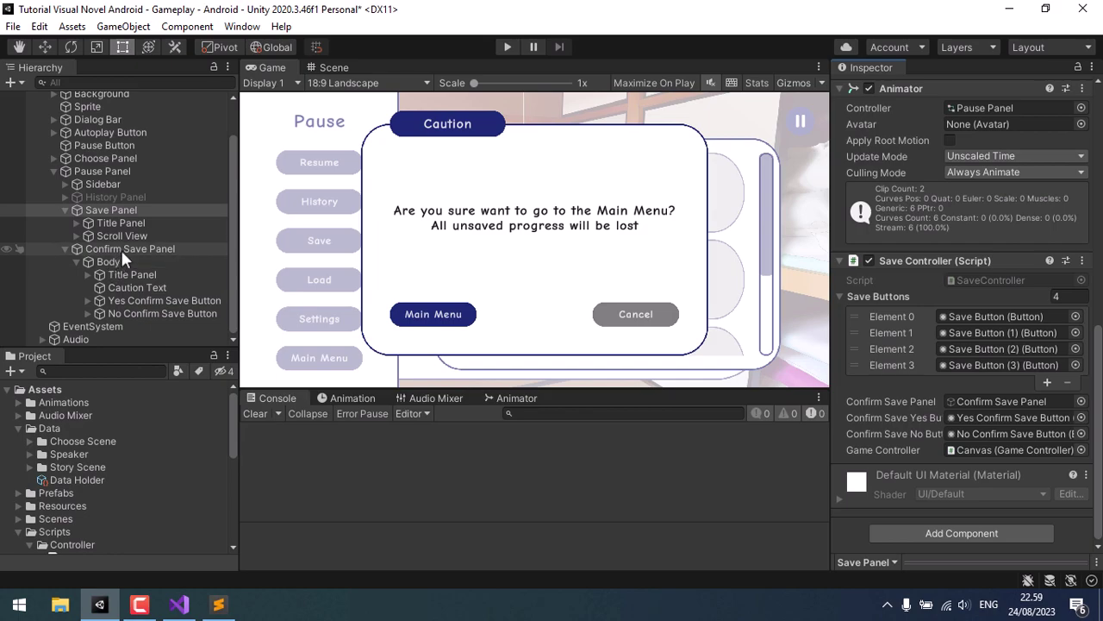
click(120, 248)
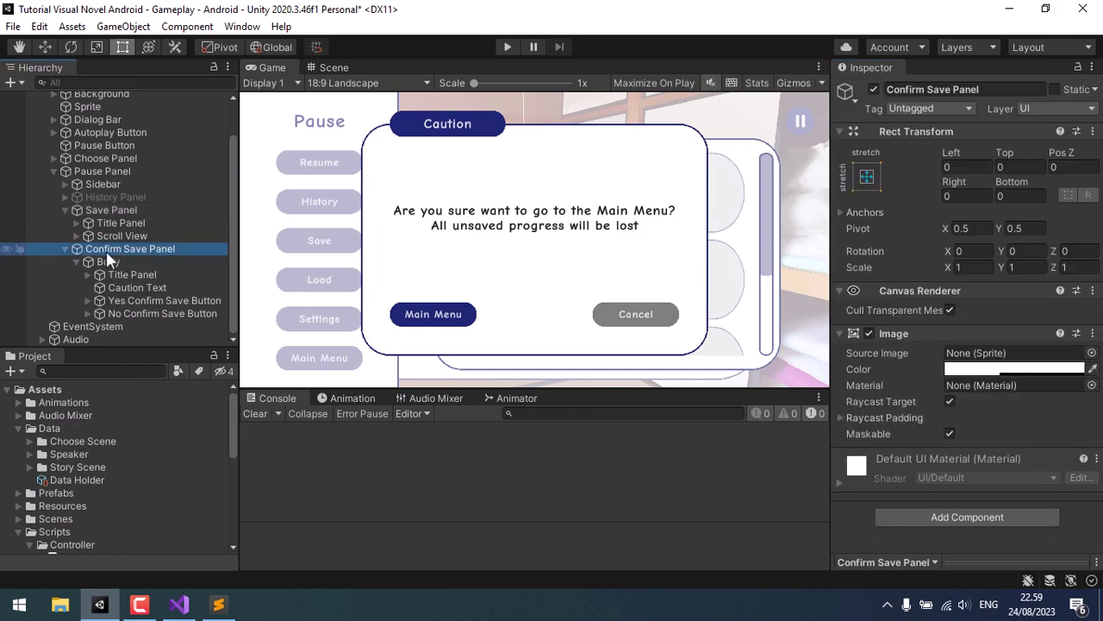
- Deactivate the Confirm Save Panel, and set the Save Panel's alpha to 0 and deactivate it
click(873, 90)
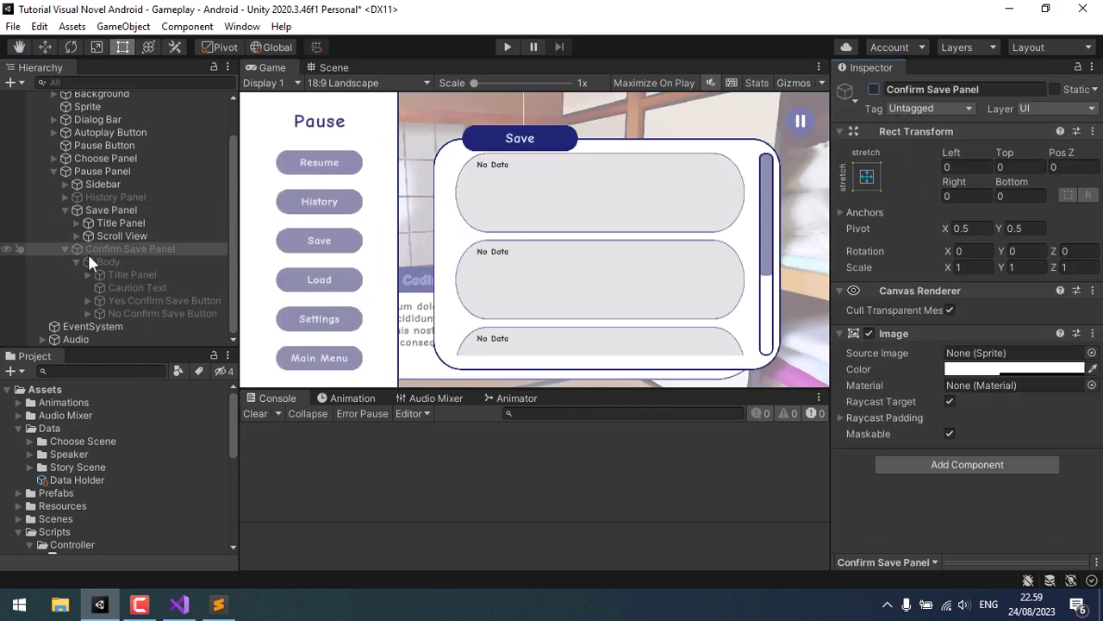
click(64, 248)
click(87, 252)
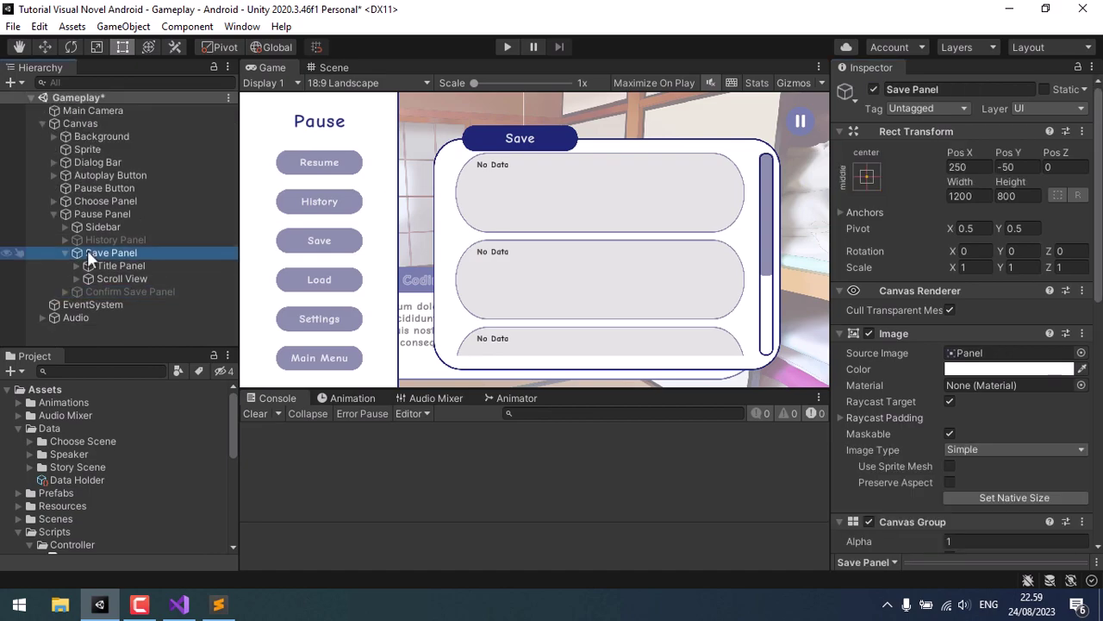
scroll(953, 334, down, 5)
click(957, 309)
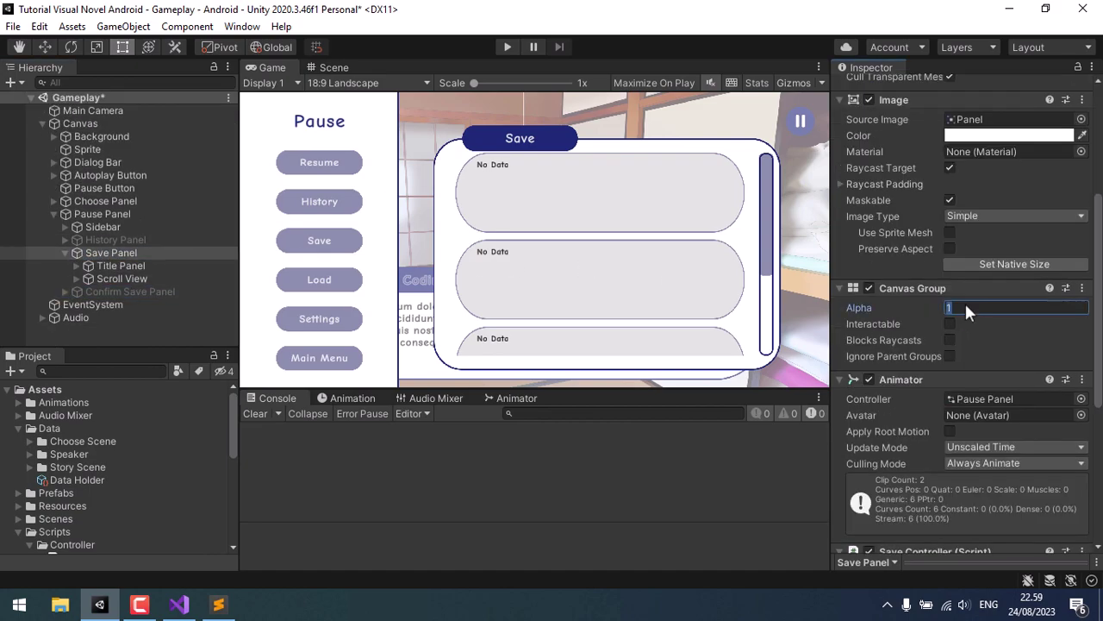
text(0)
scroll(964, 307, up, 5)
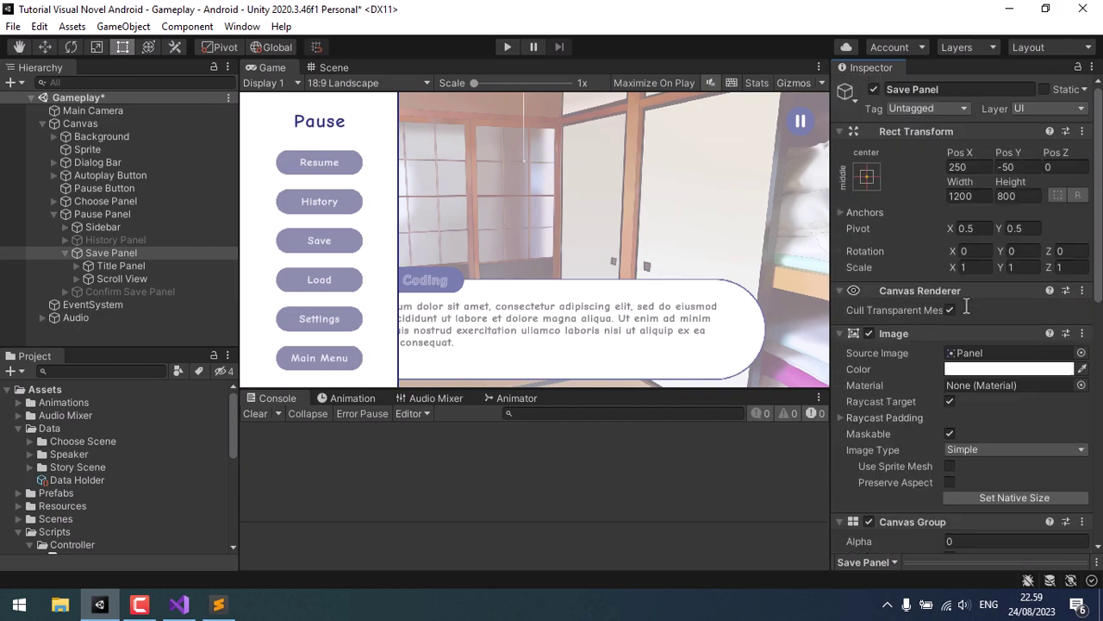
click(873, 89)
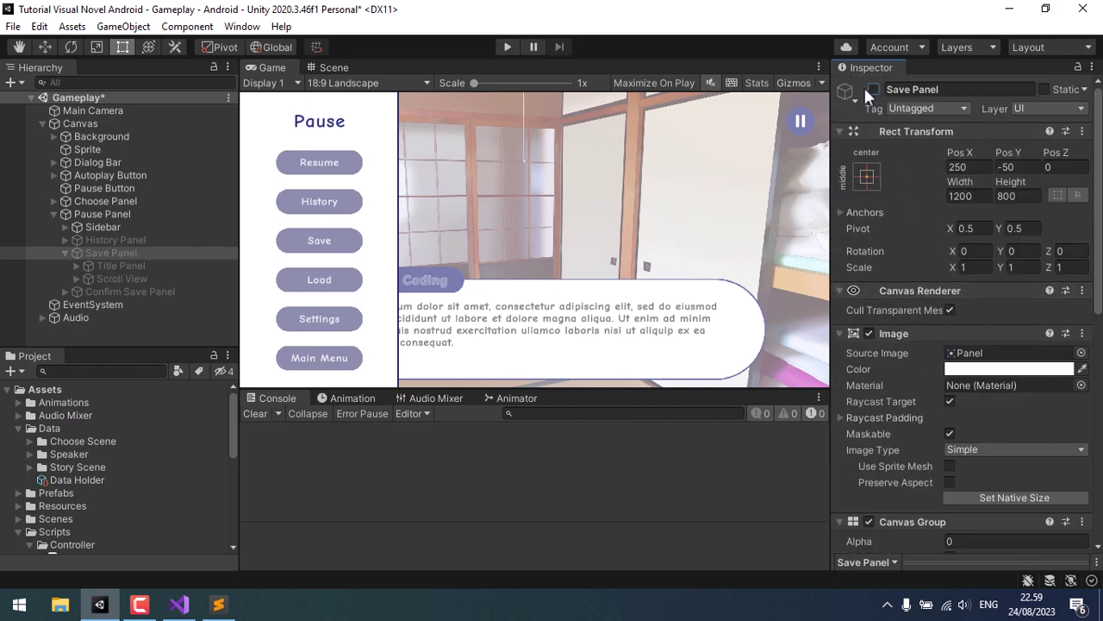
click(66, 250)
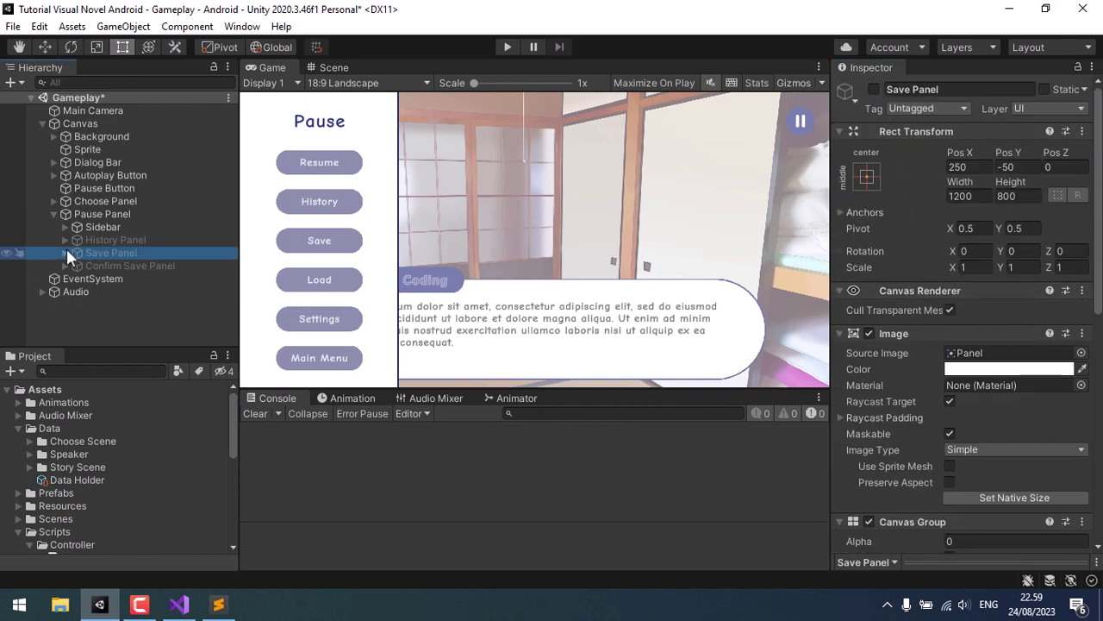
- Set the Pause Panel alpha to 0, assign Save Panel to the Pause Controller, and open PauseController.cs
click(98, 214)
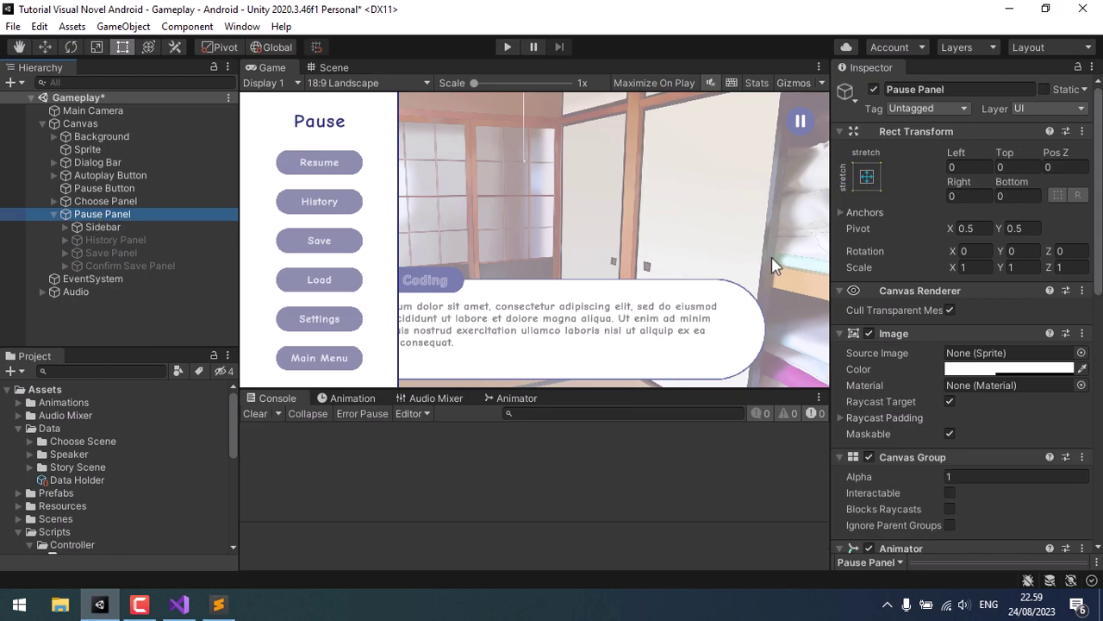
scroll(857, 297, down, 3)
click(961, 330)
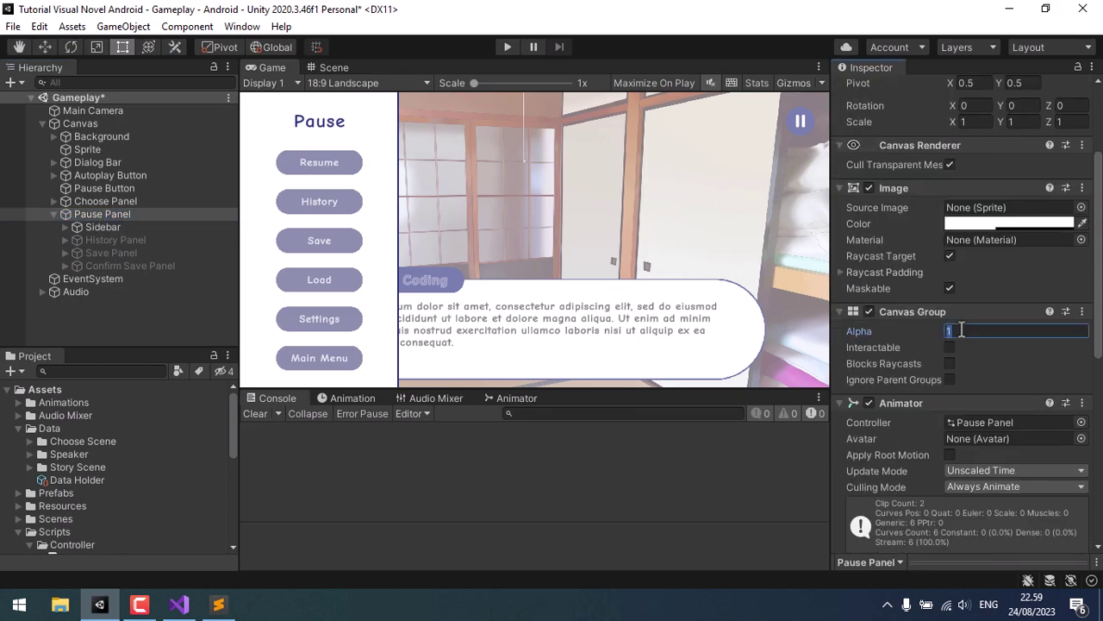
text(0)
scroll(961, 330, down, 5)
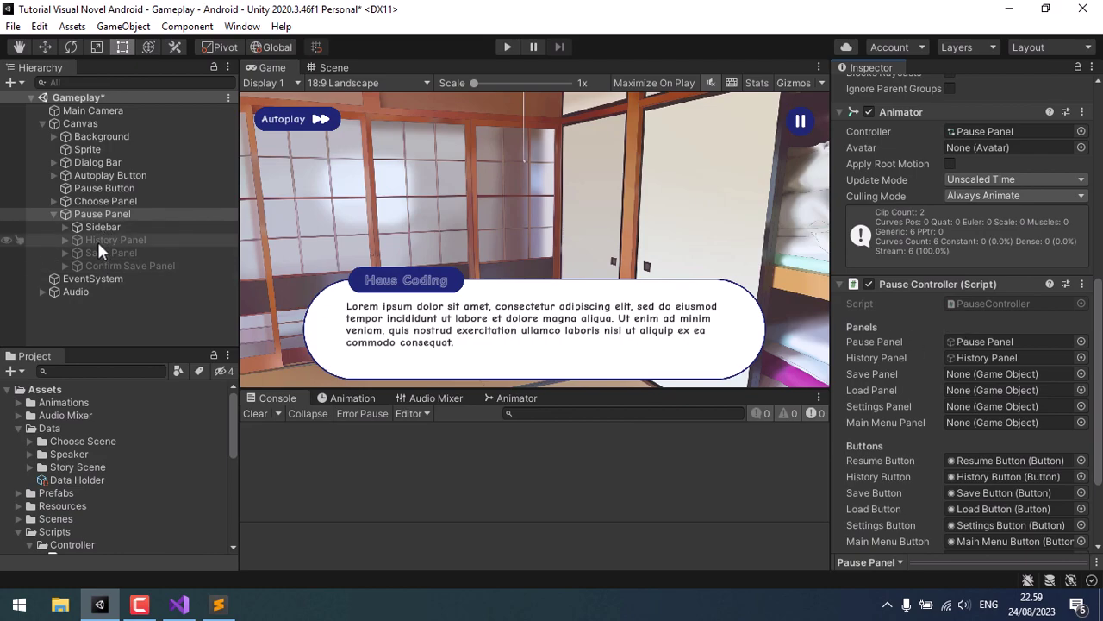
drag(99, 251, 961, 376)
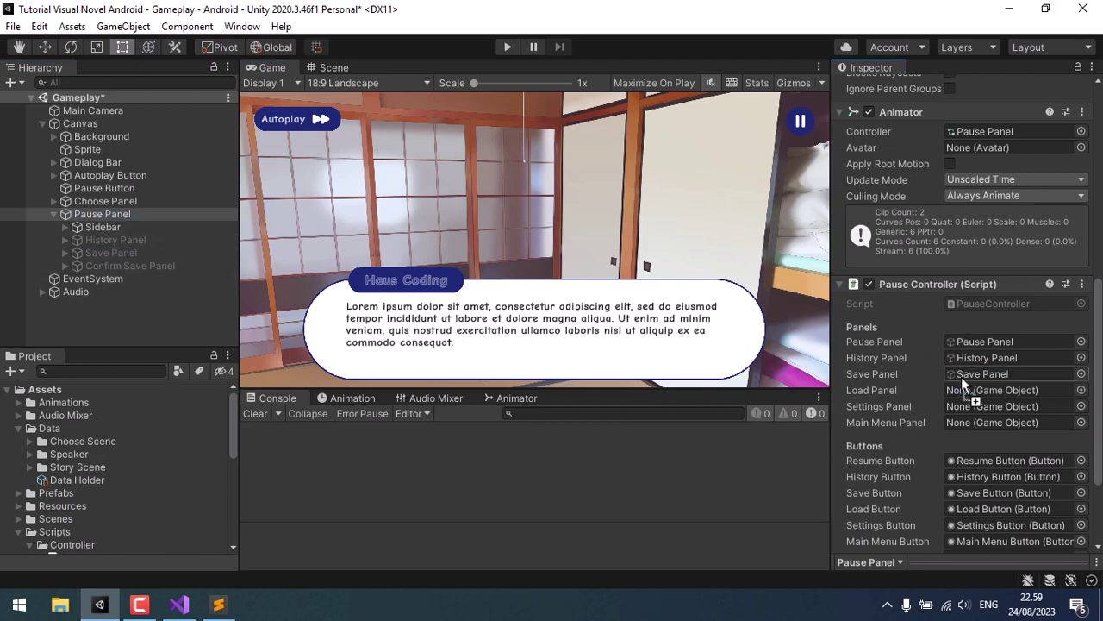
click(963, 304)
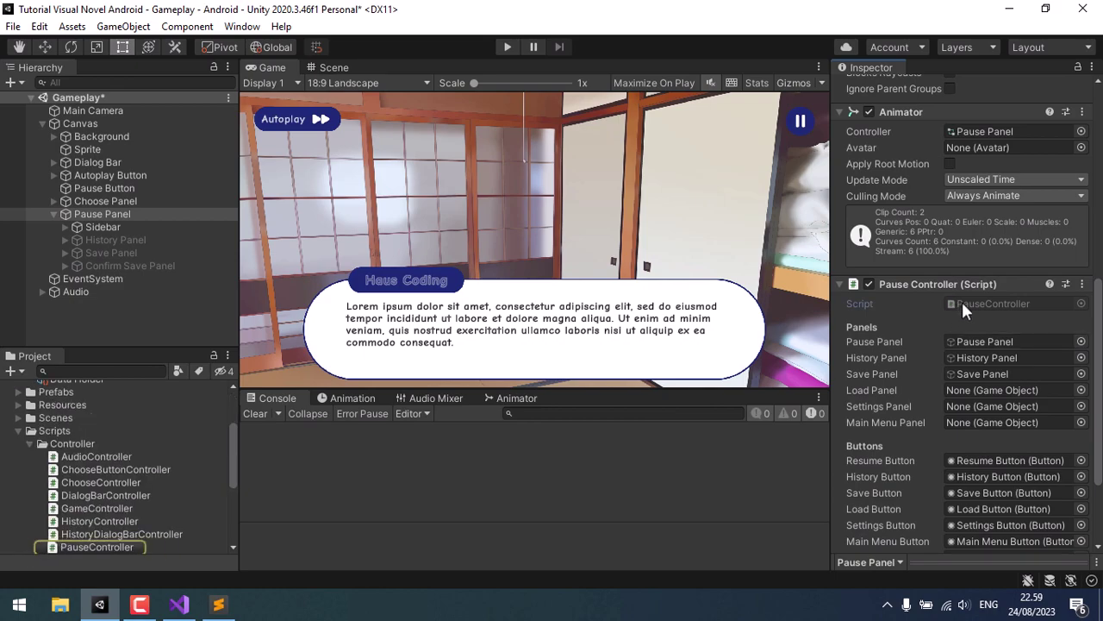
double_click(963, 302)
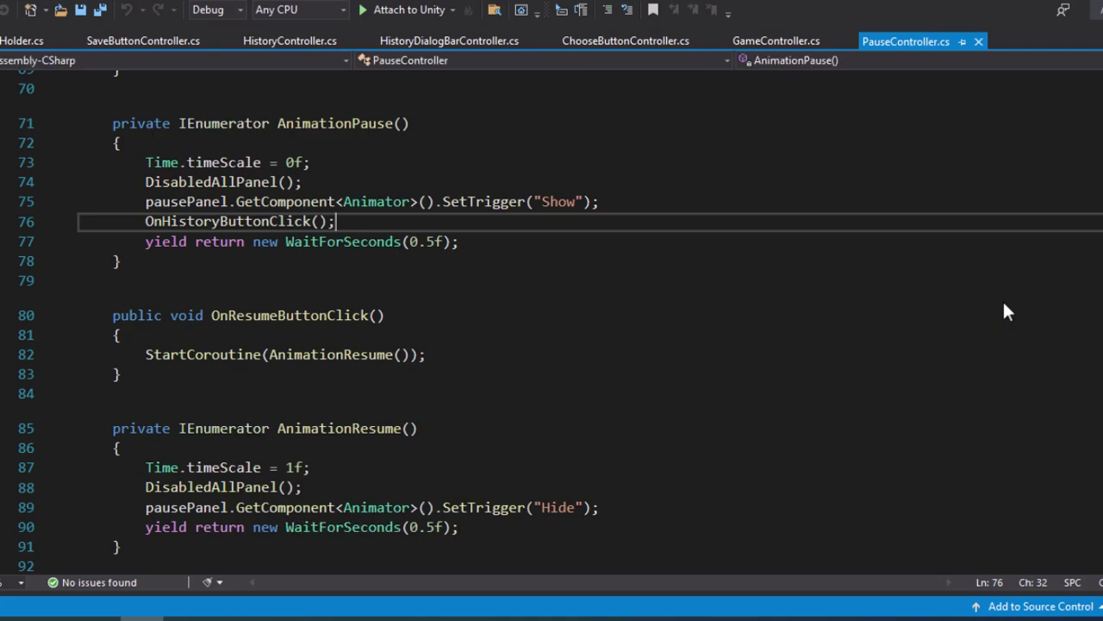
- Uncomment the saveButton click listener on line 58 that calls OnSaveButtonClick
scroll(625, 279, up, 7)
scroll(623, 278, up, 5)
scroll(560, 341, down, 1)
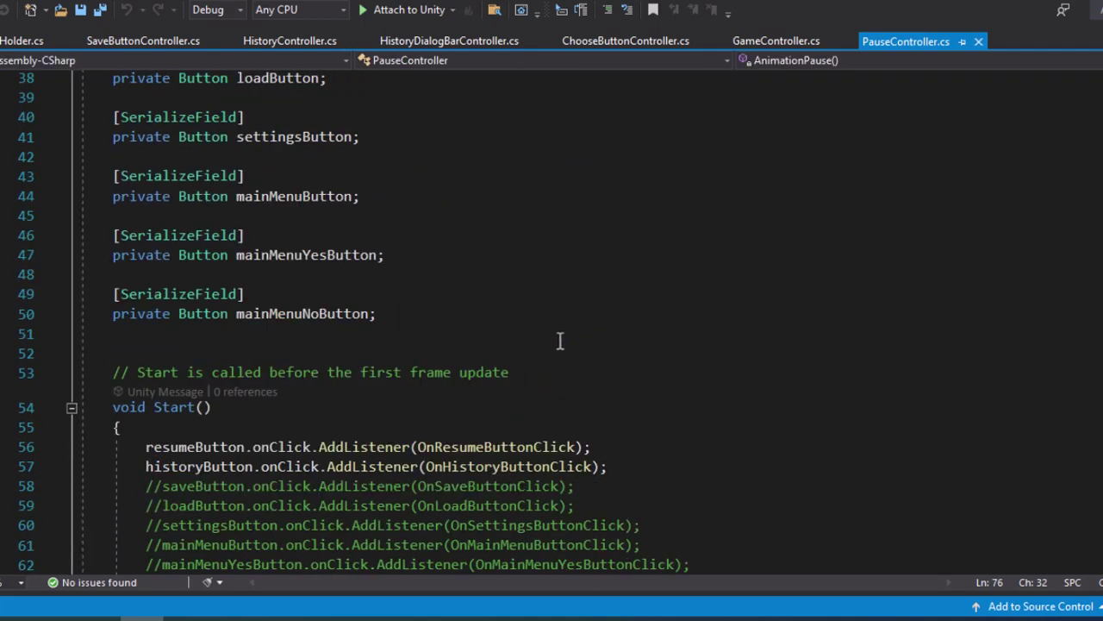
scroll(560, 340, down, 1)
click(164, 428)
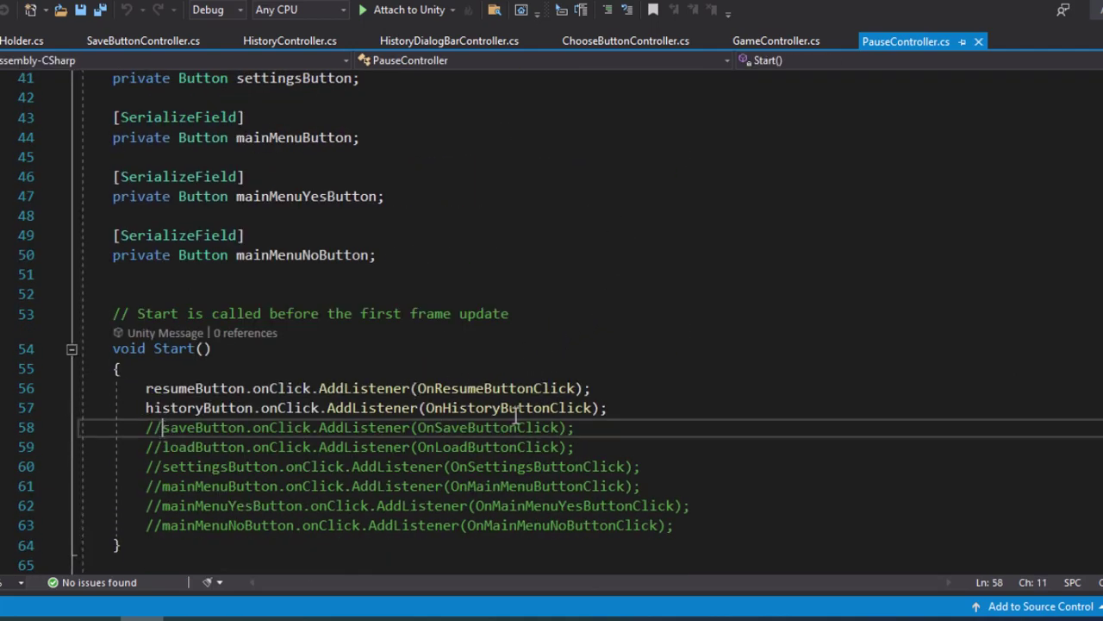
key(BackSpace)
key(BackSpace)
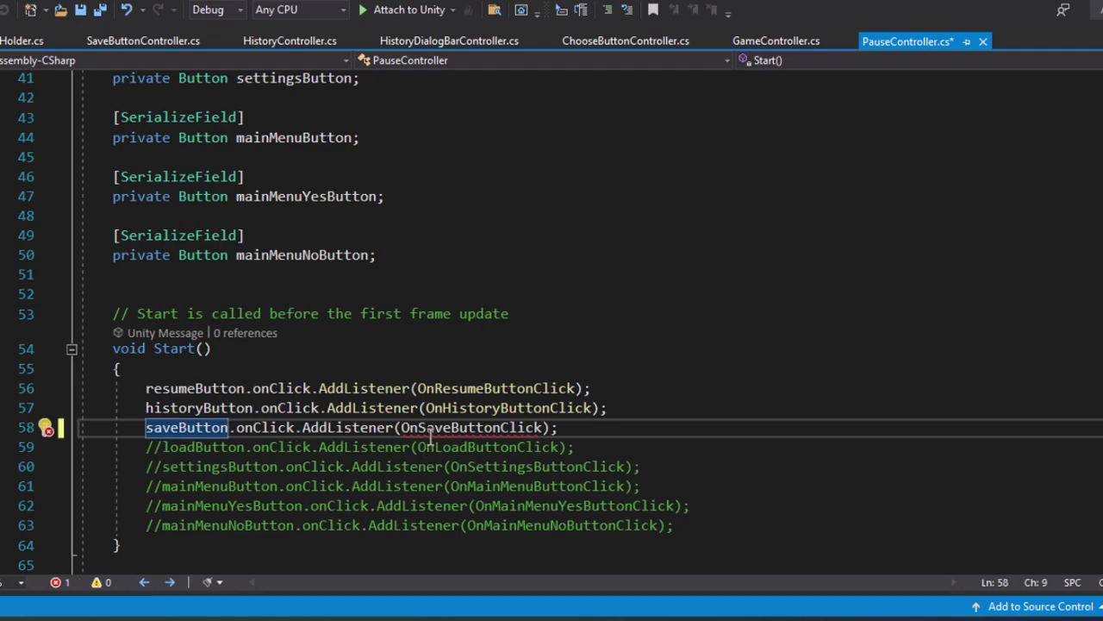
double_click(433, 431)
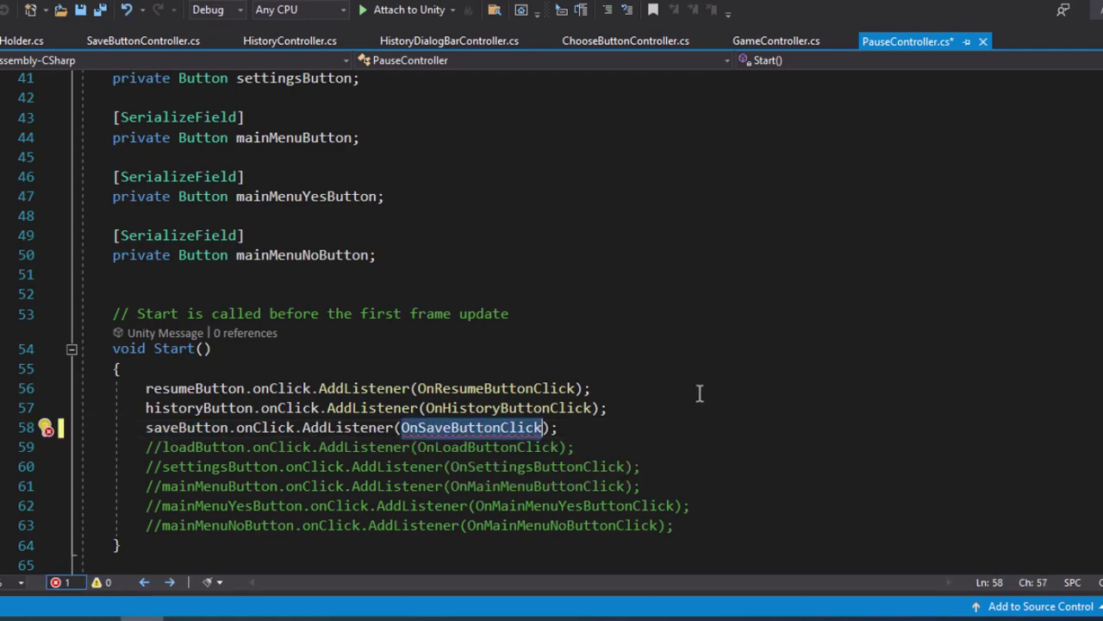
- Below AnimationHistory, add the method signature public void OnSaveButtonClick()
scroll(628, 394, down, 4)
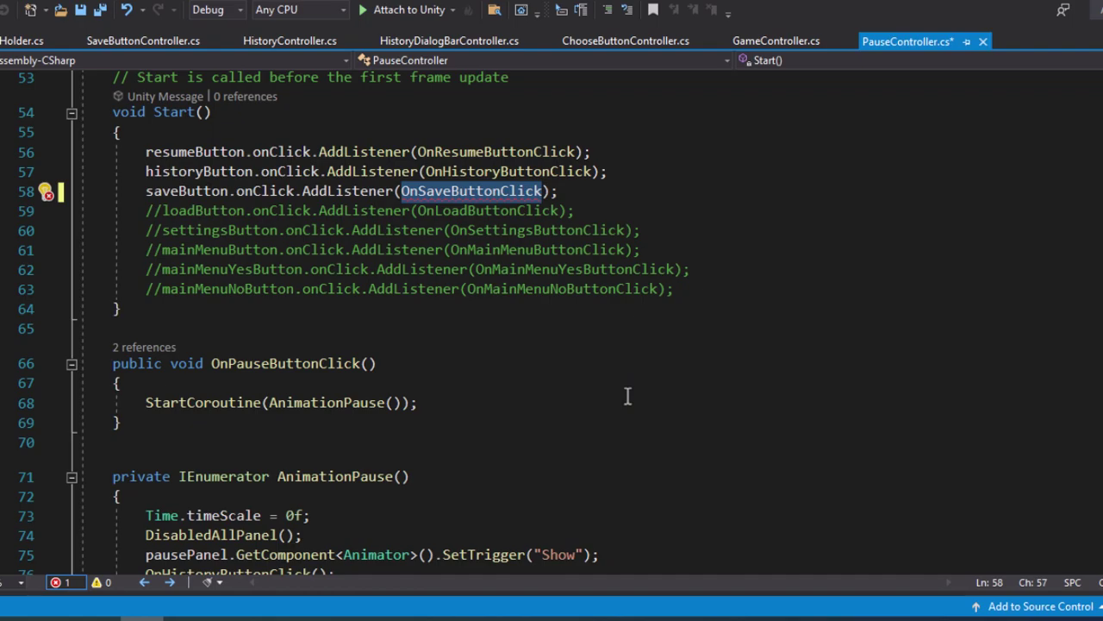
scroll(628, 395, down, 3)
scroll(628, 394, down, 1)
scroll(628, 395, down, 2)
scroll(438, 423, down, 3)
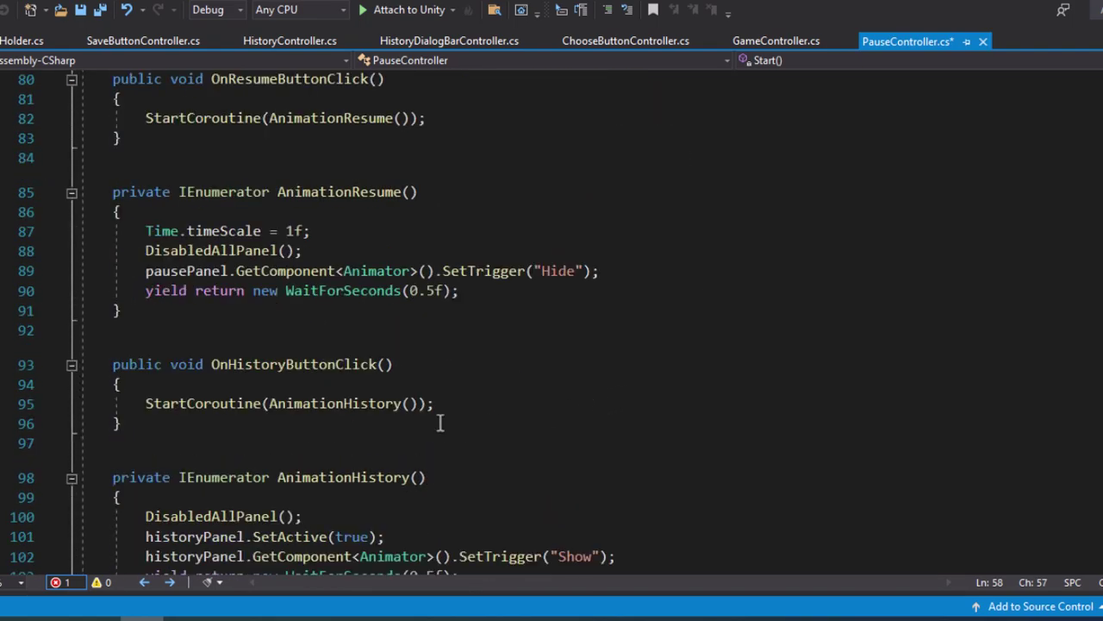
scroll(449, 419, down, 1)
scroll(269, 442, down, 2)
click(249, 434)
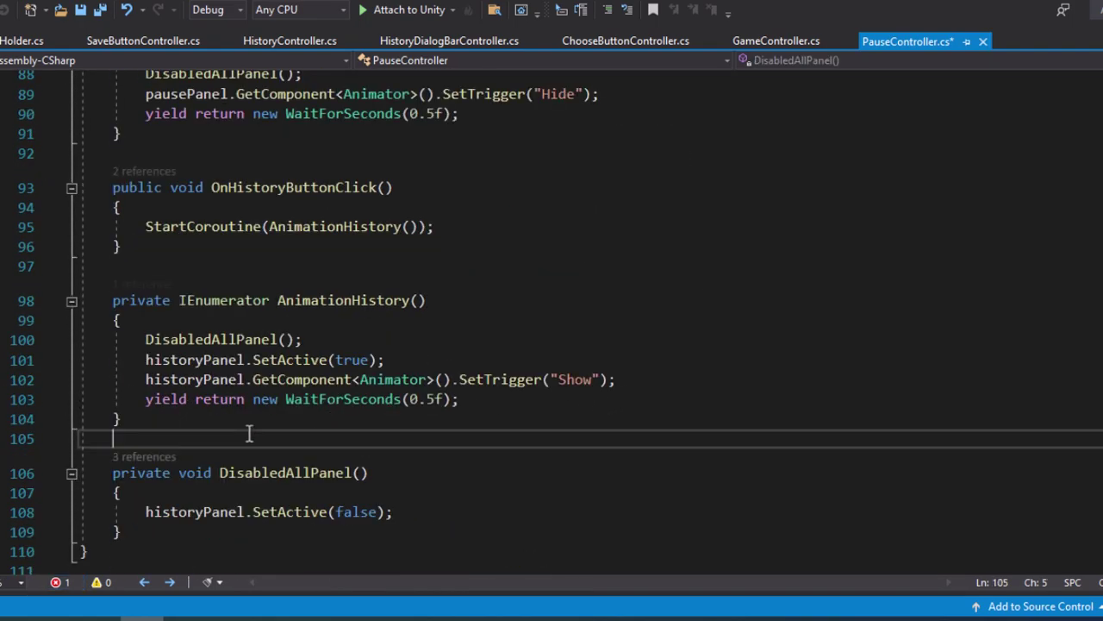
key(Return)
key(Return)
key(Up)
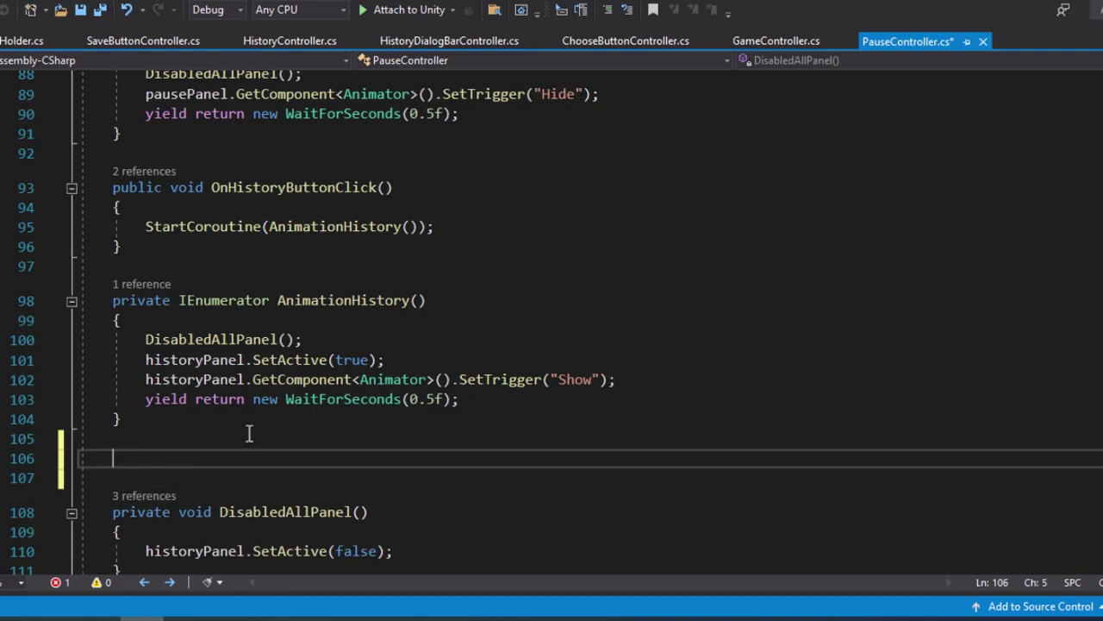
text(public voi)
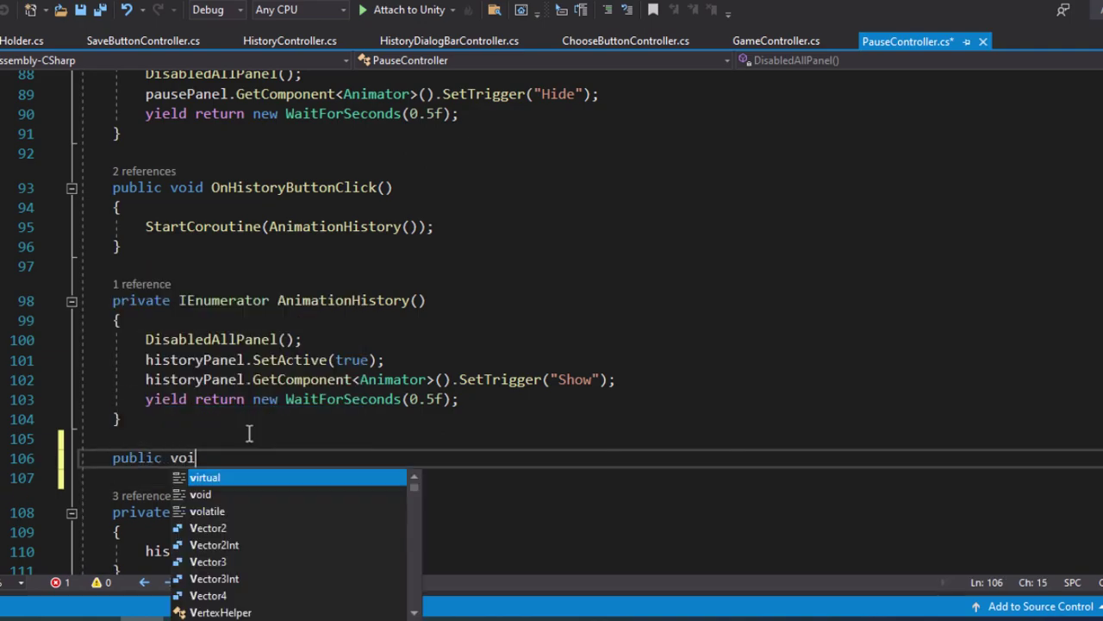
text(d OnSaveButtonClick)
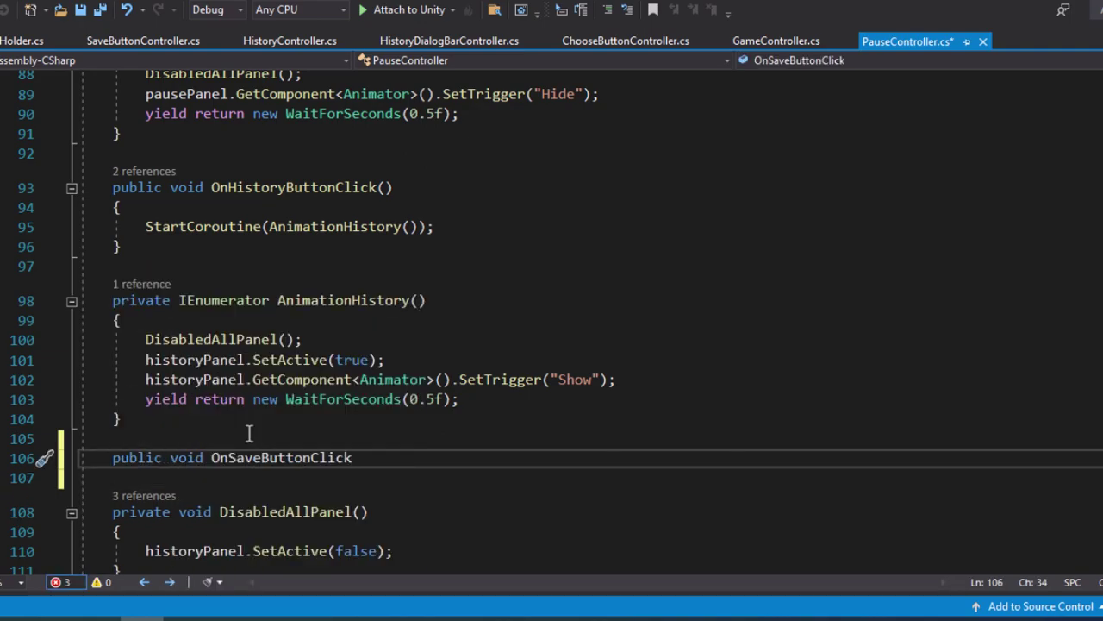
text(())
key(Return)
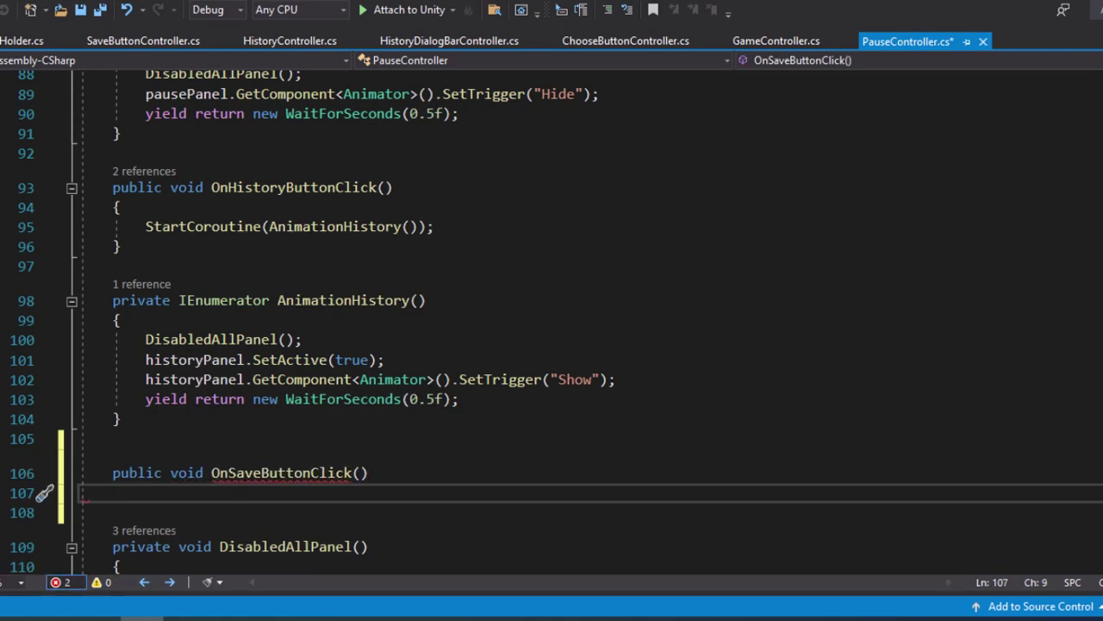
- Give OnSaveButtonClick a body that calls StartCoroutine(AnimationSave())
text({)
key(Return)
text(S)
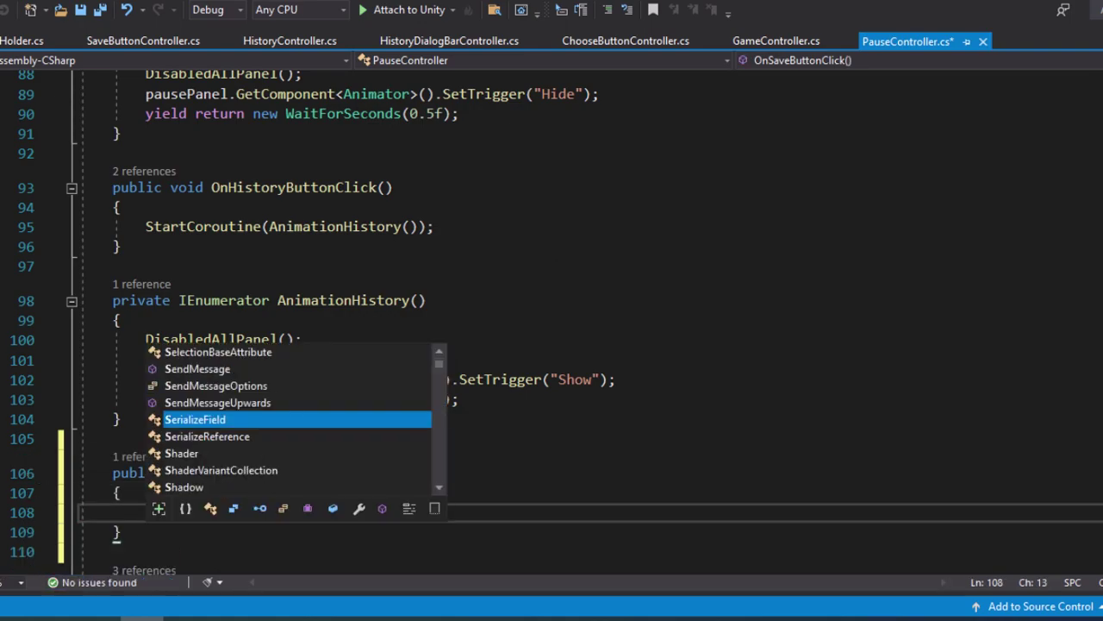
text(tartC)
key(Tab)
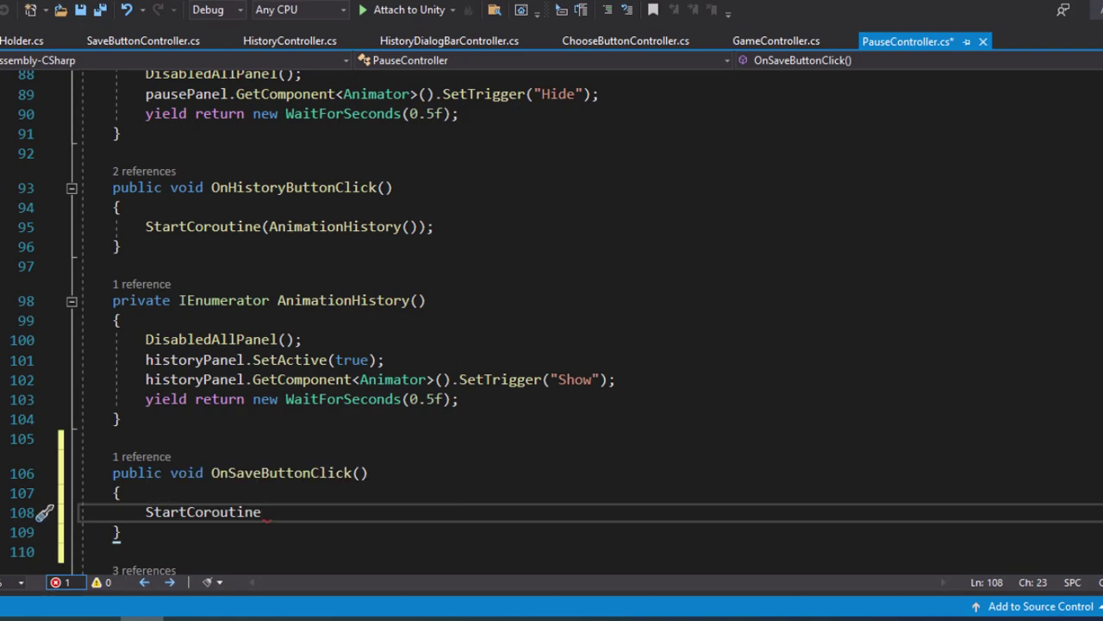
text((Ab)
text(ni)
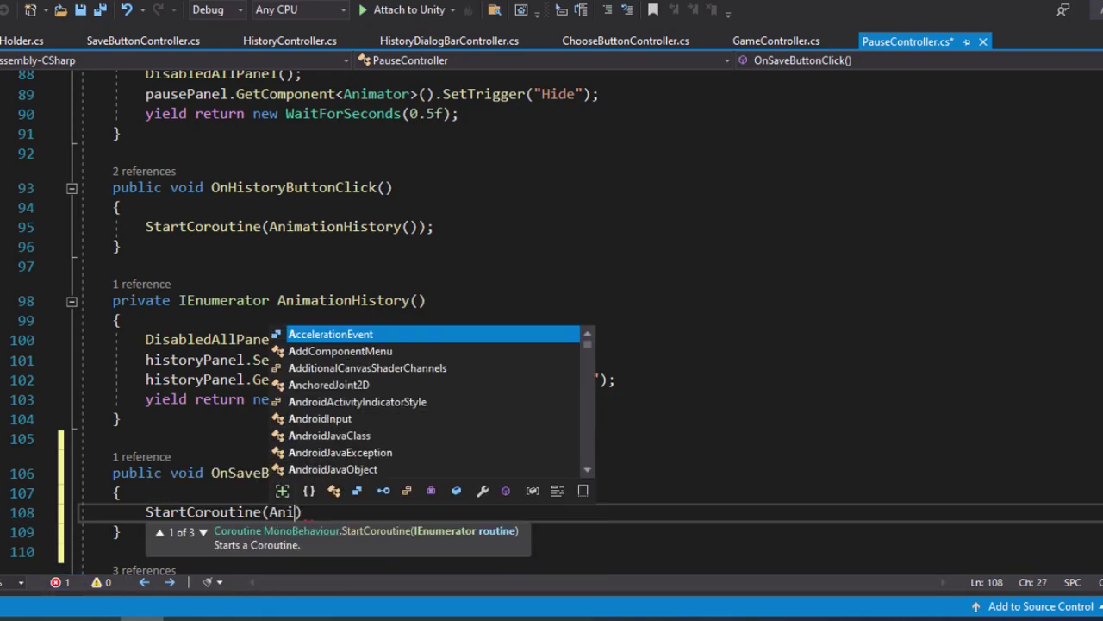
text(mation)
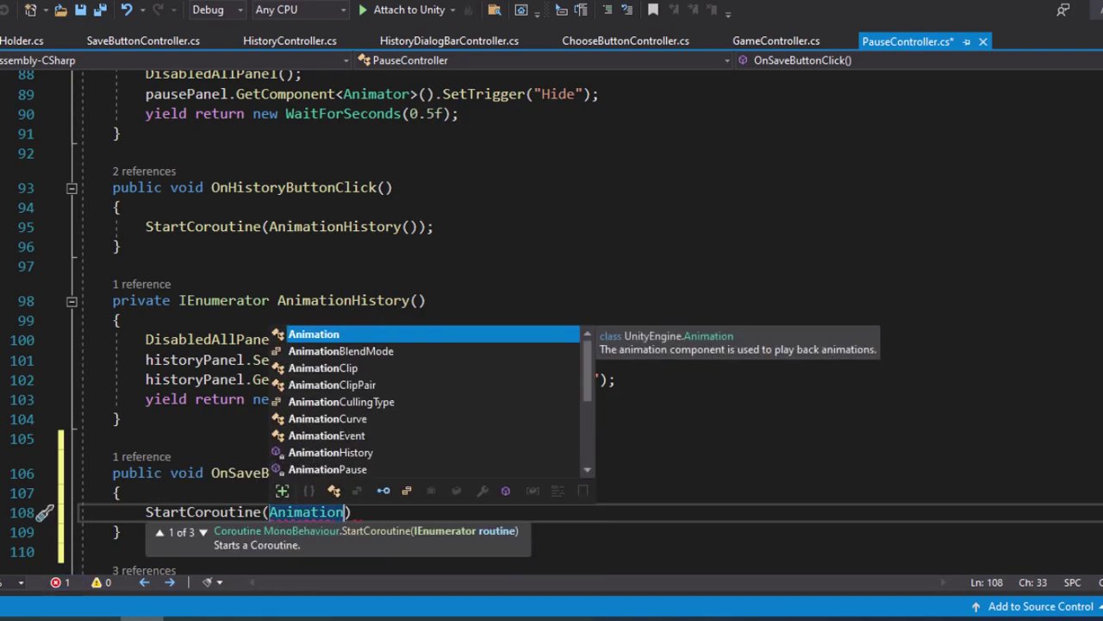
text(Save())
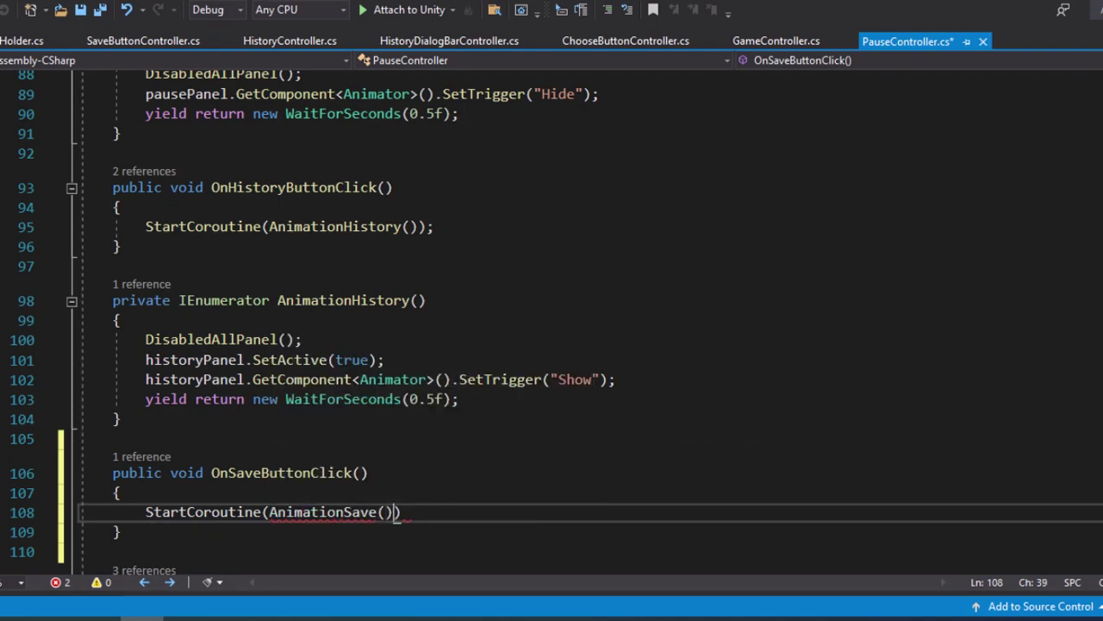
text())
key(Down)
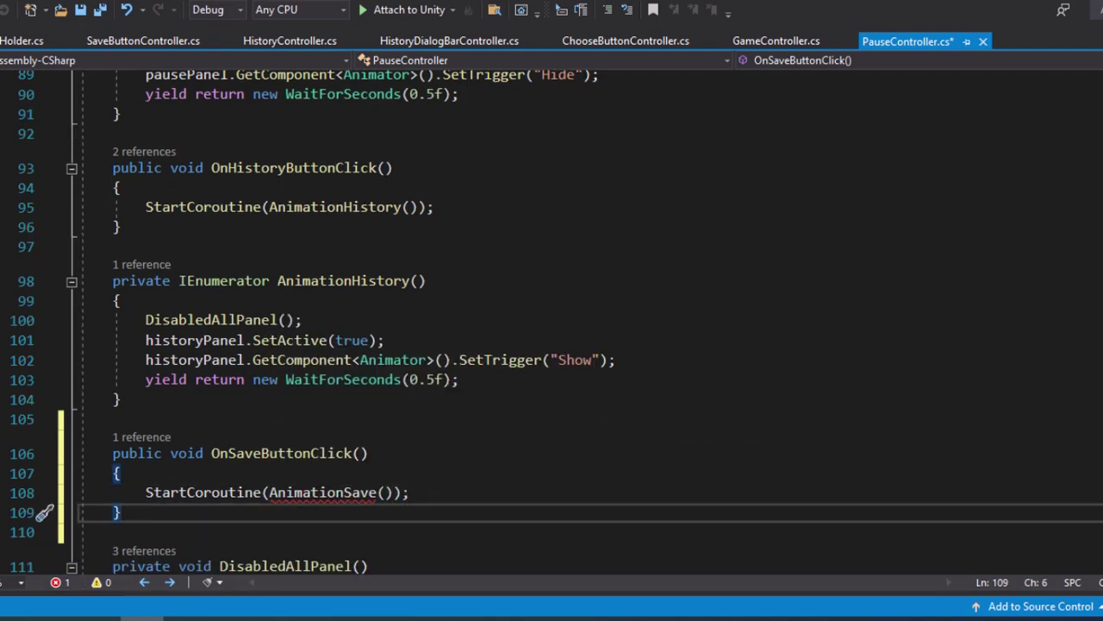
- Add an IEnumerator AnimationSave coroutine that first calls DisabledAllPanel()
key(Return)
key(Return)
text(priva)
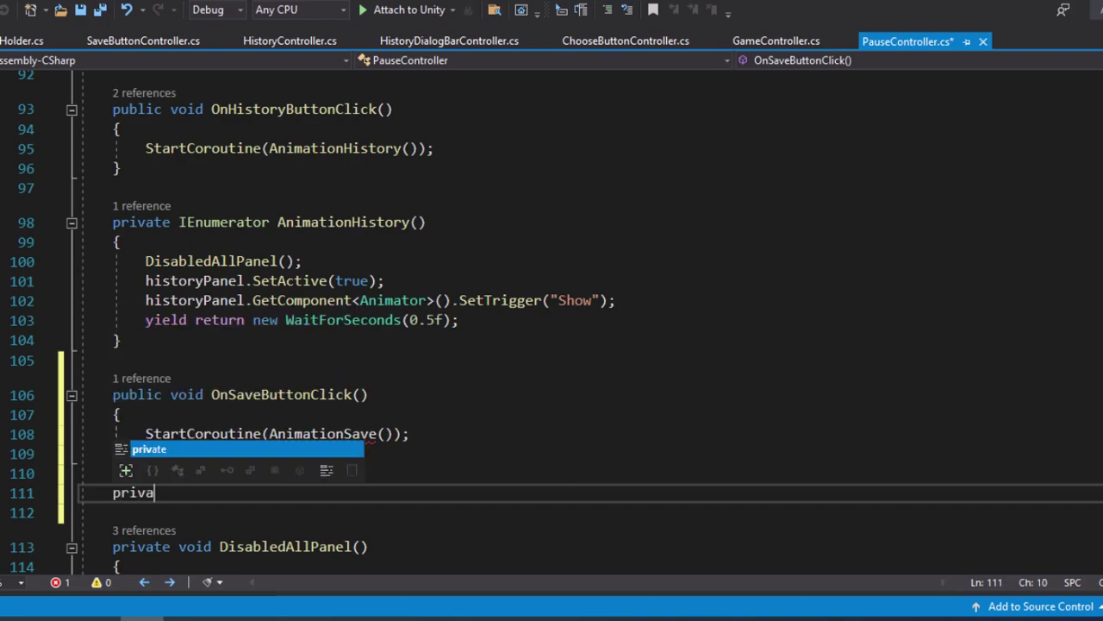
text(te IEn)
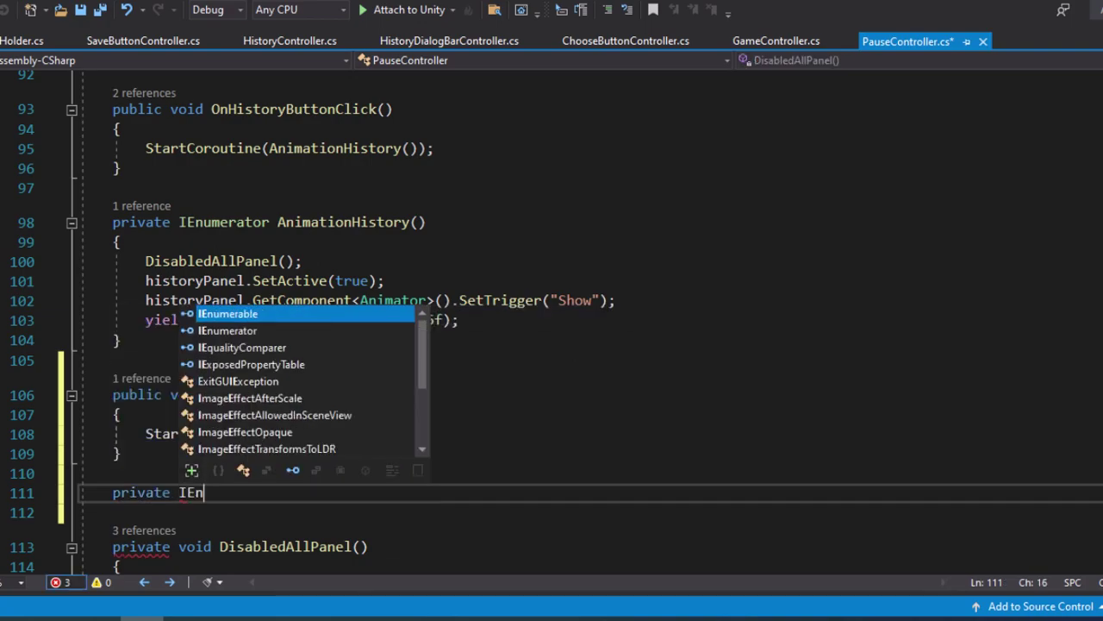
text(um)
key(Tab)
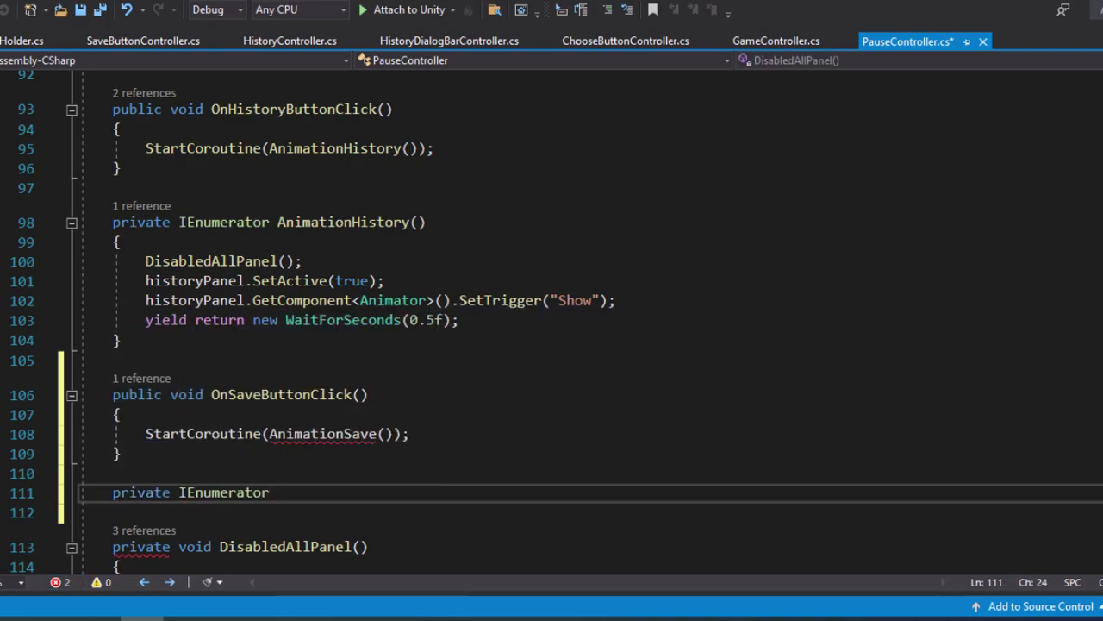
text( Animati)
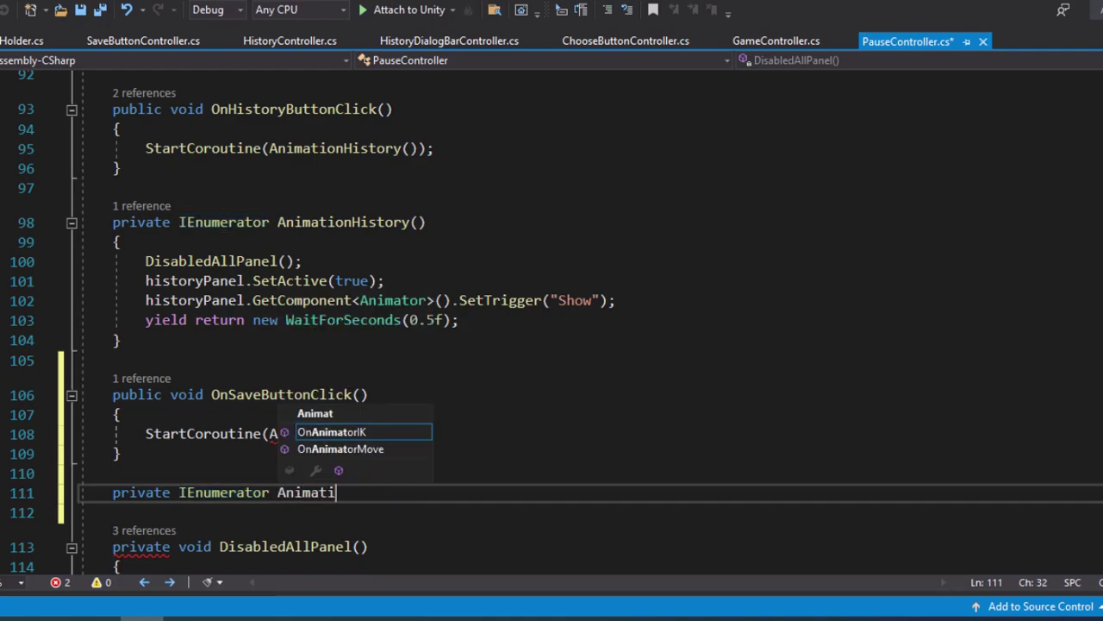
text(onSave)
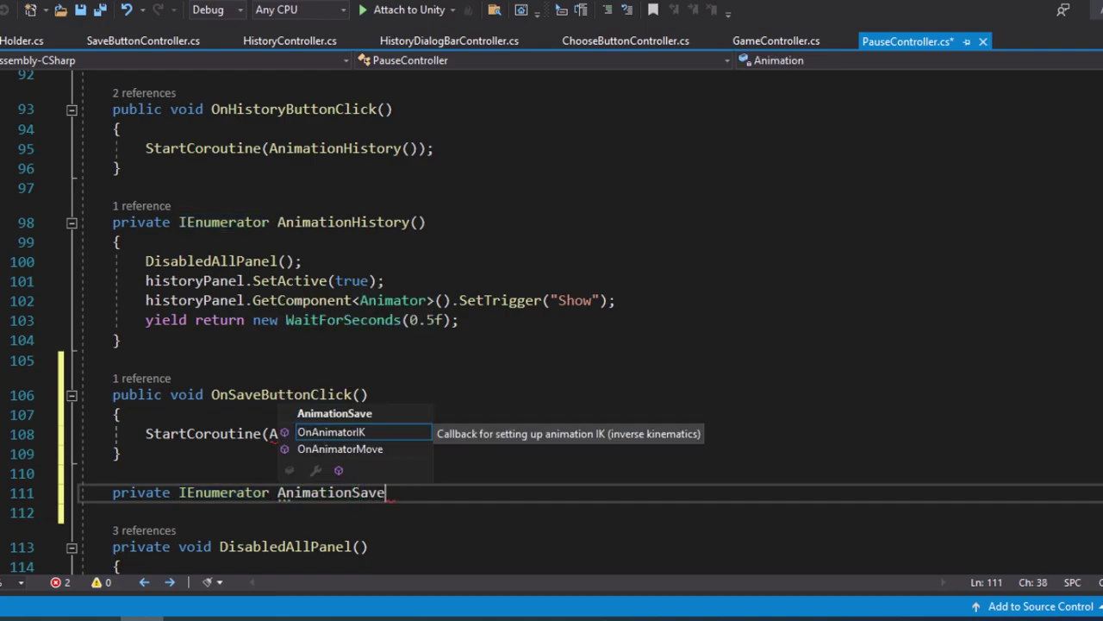
text(();)
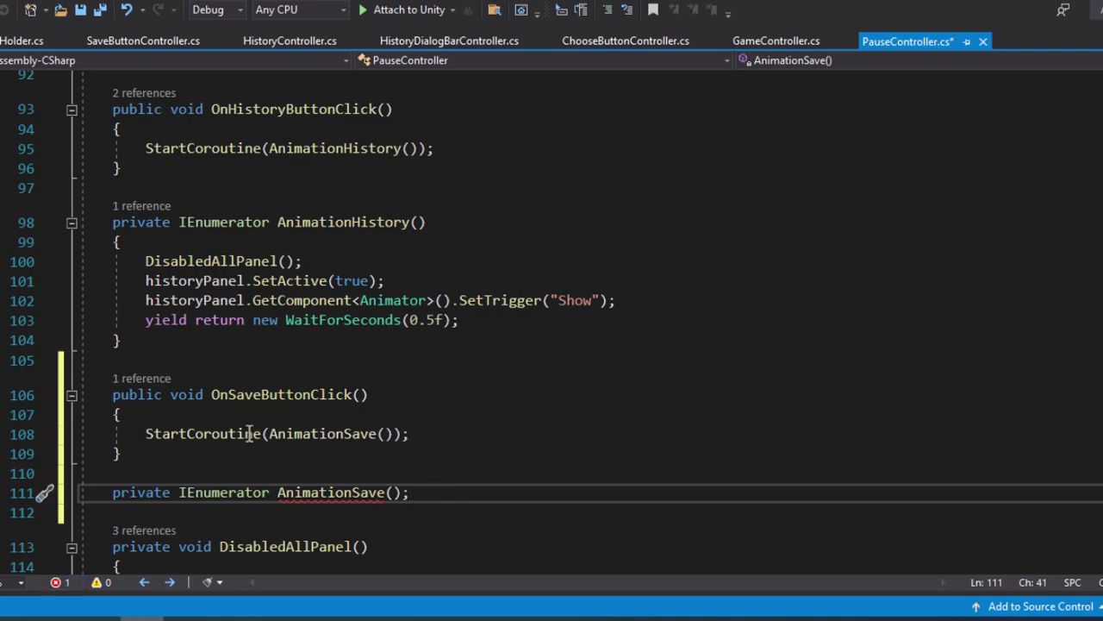
key(Return)
text({)
key(Return)
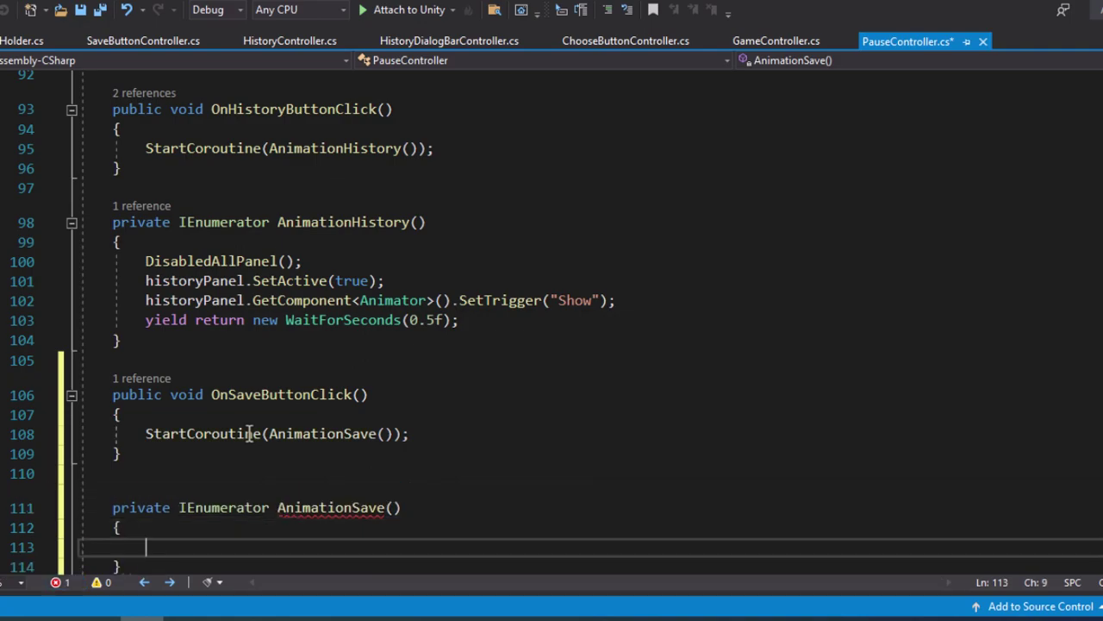
text(Disa)
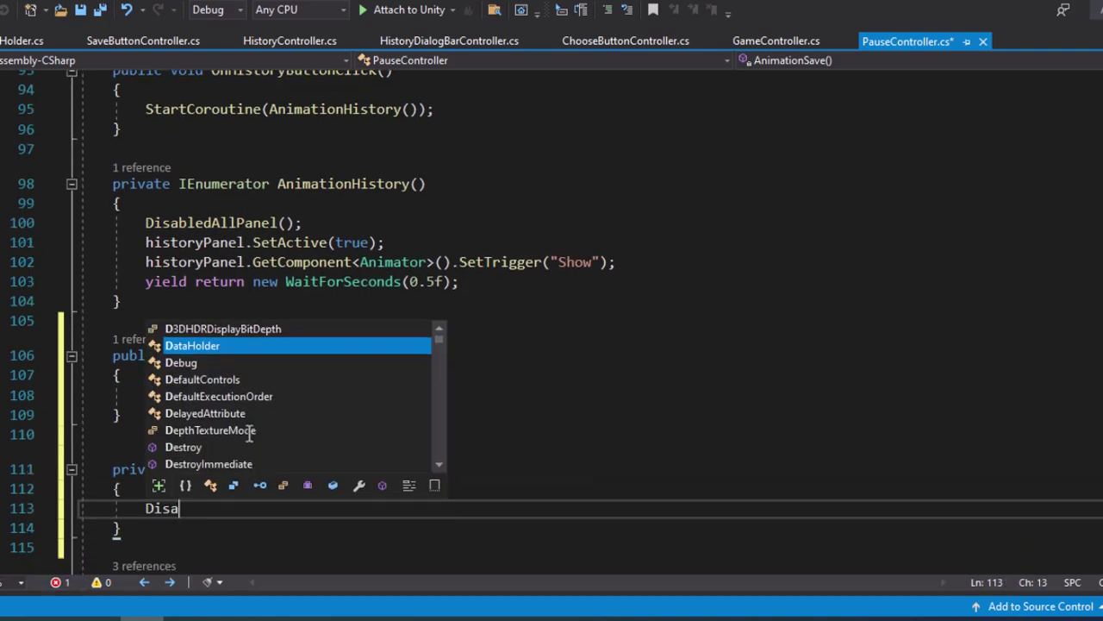
key(Tab)
text(()
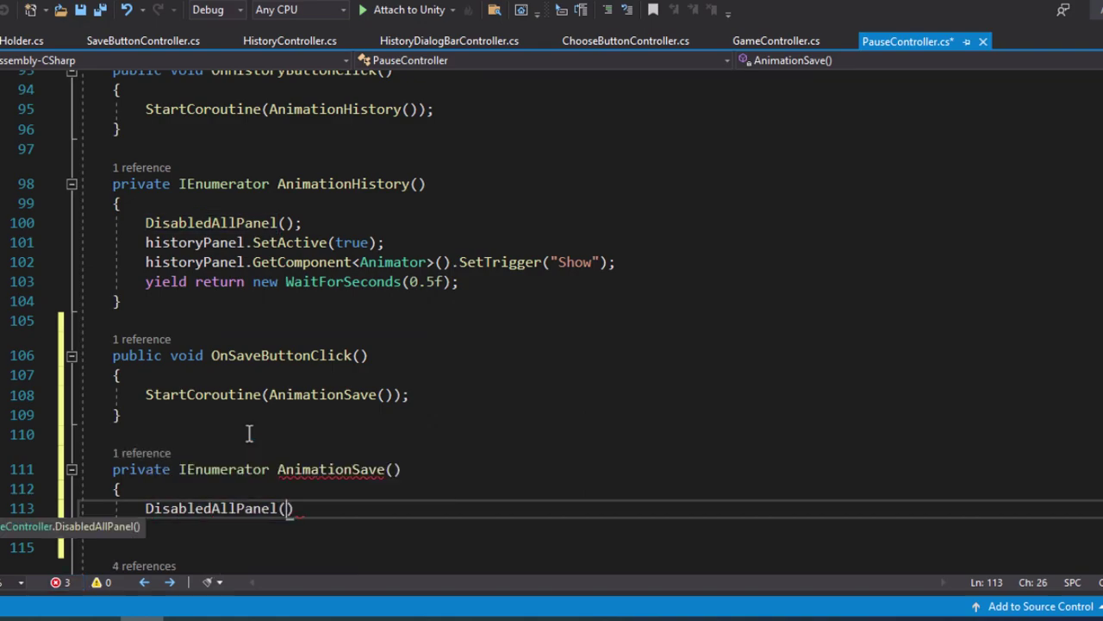
text();)
key(Return)
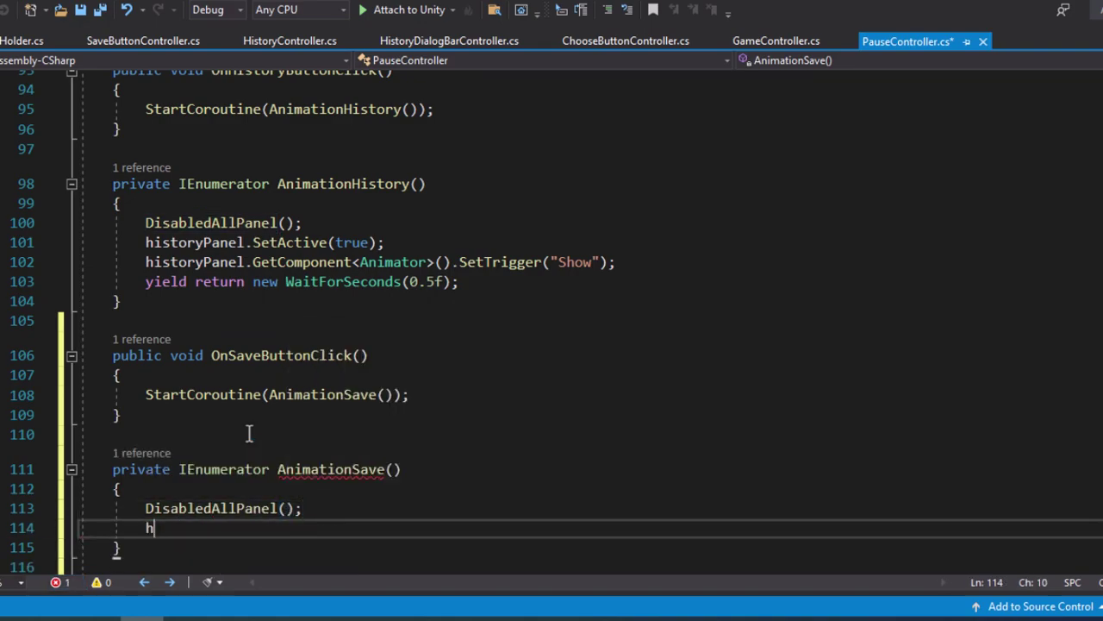
- Show the save panel in AnimationSave with savePanel.SetActive(true)
key(BackSpace)
text(save)
key(Down)
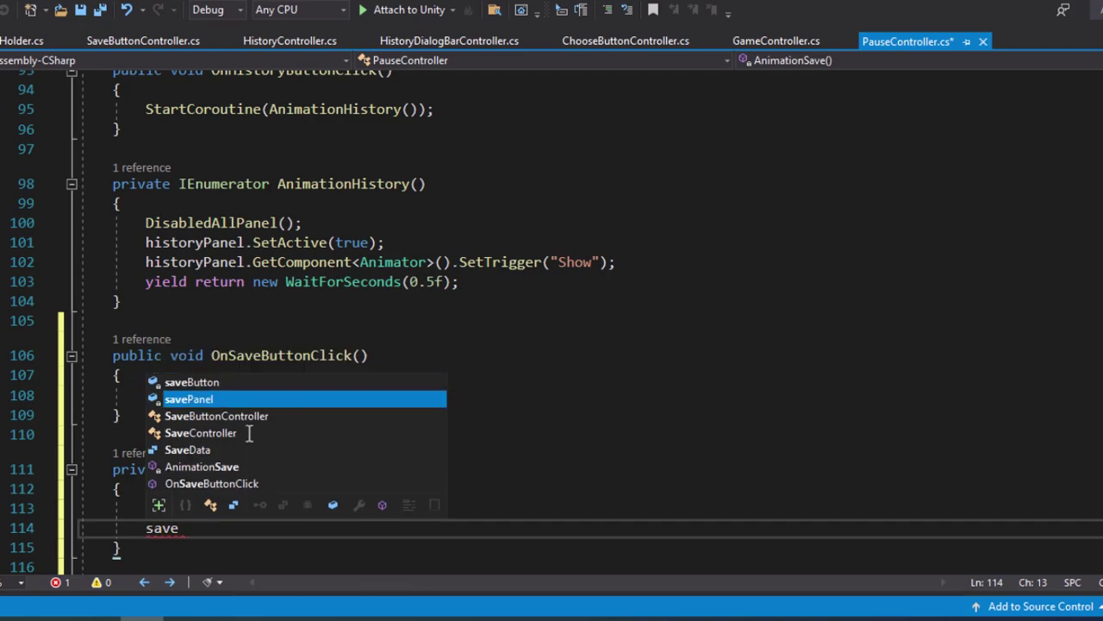
text(Panel.se)
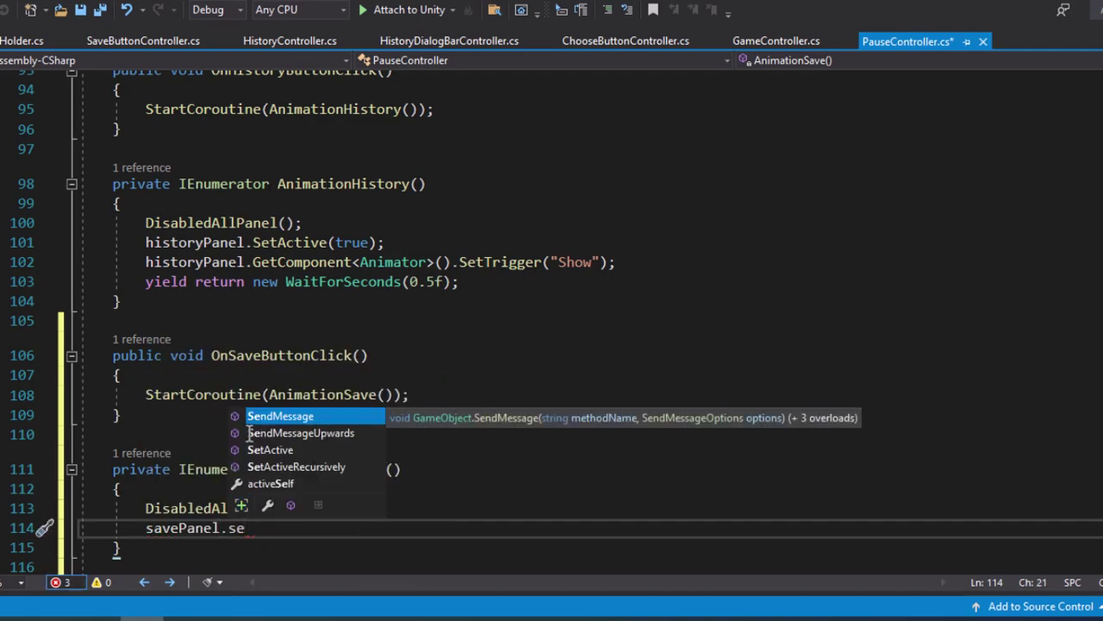
key(Down)
key(Down)
key(Tab)
text((t)
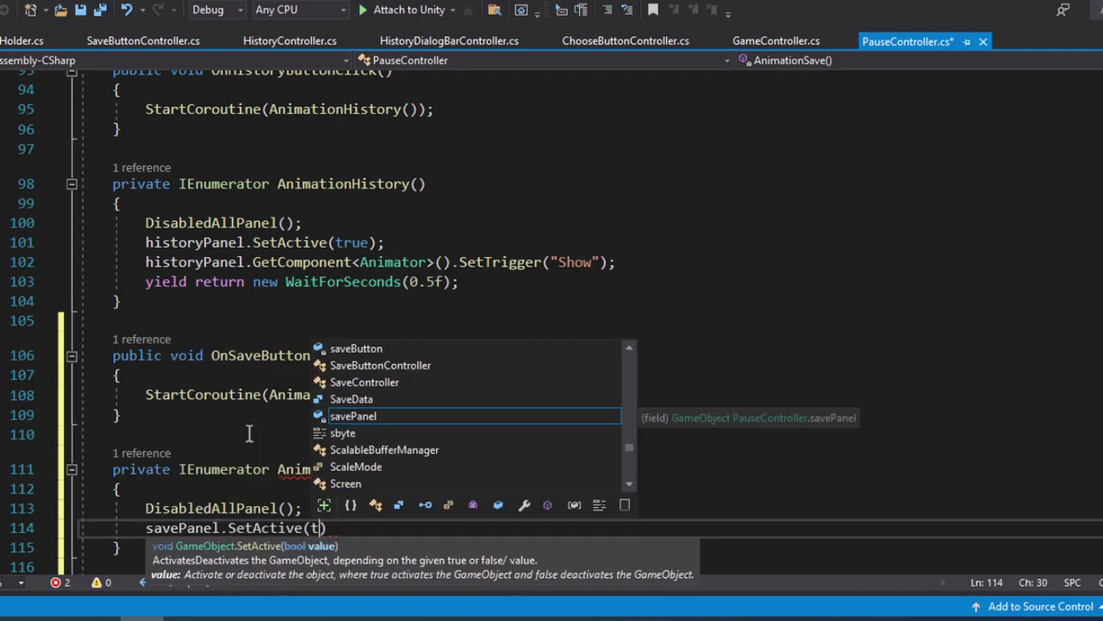
text(rue);)
key(Return)
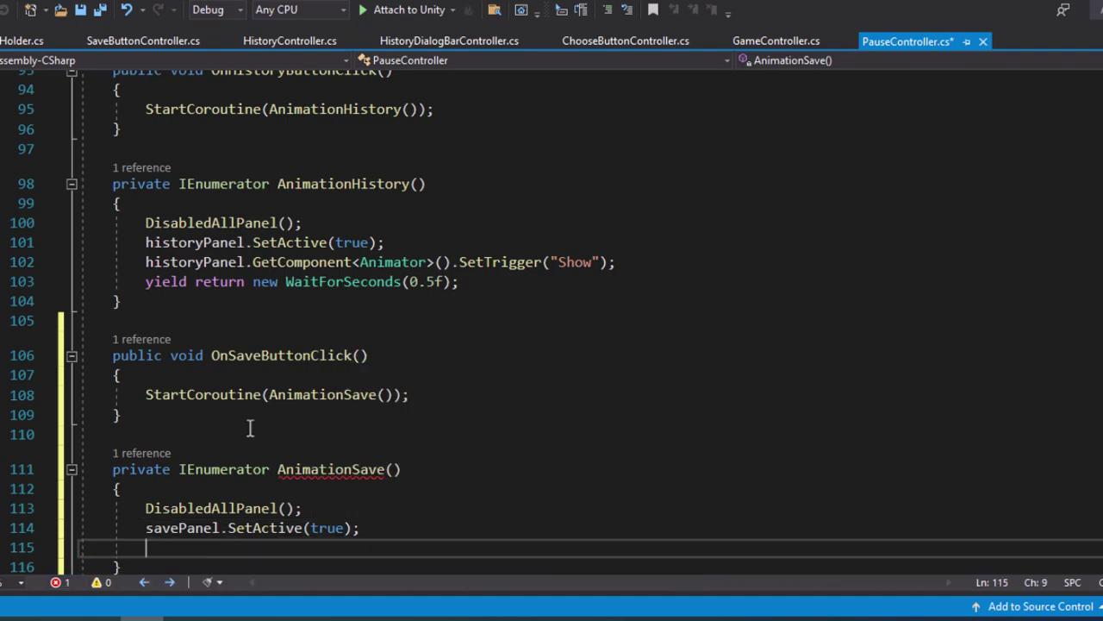
- Fire the "Show" trigger on savePanel's Animator via GetComponent<Animator>().SetTrigger
text(save)
key(Tab)
text(.g)
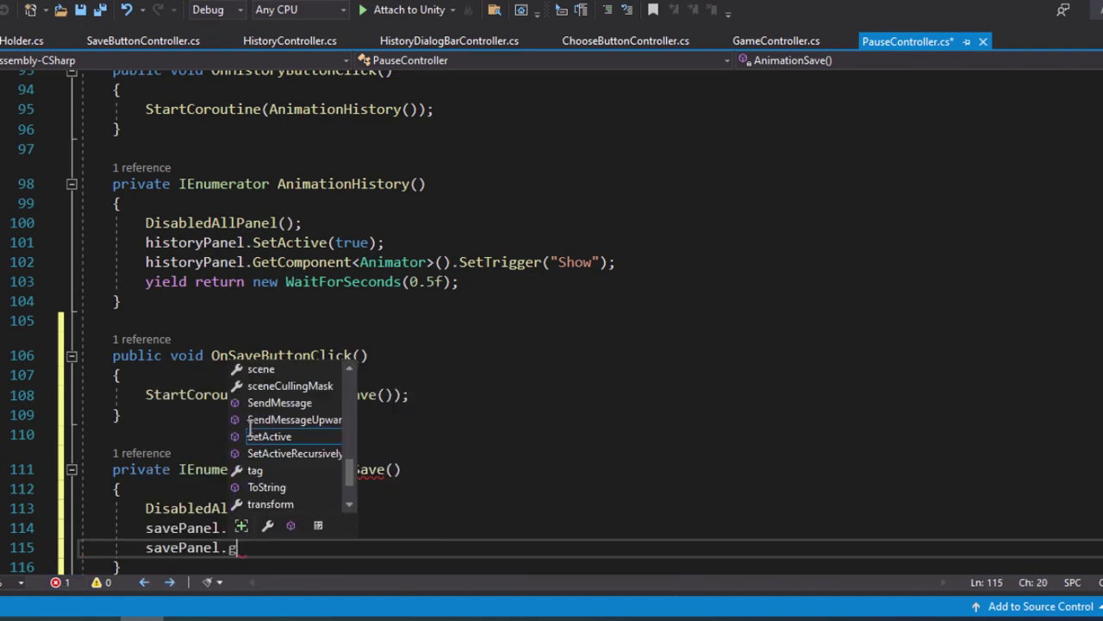
text(et)
text(<A>)
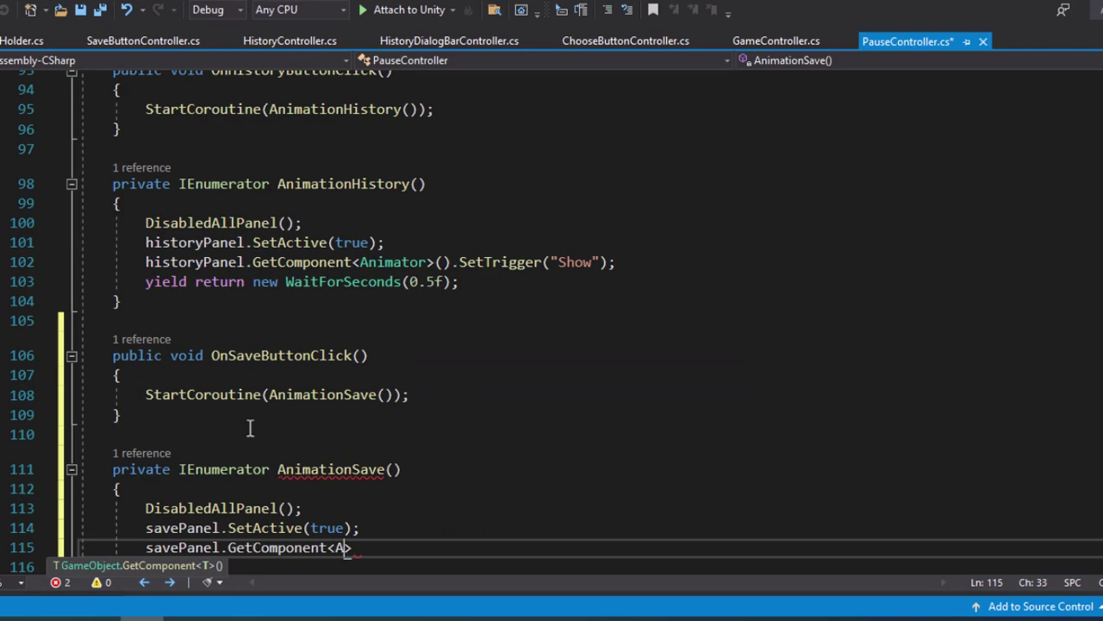
text(nimation)
key(BackSpace)
key(BackSpace)
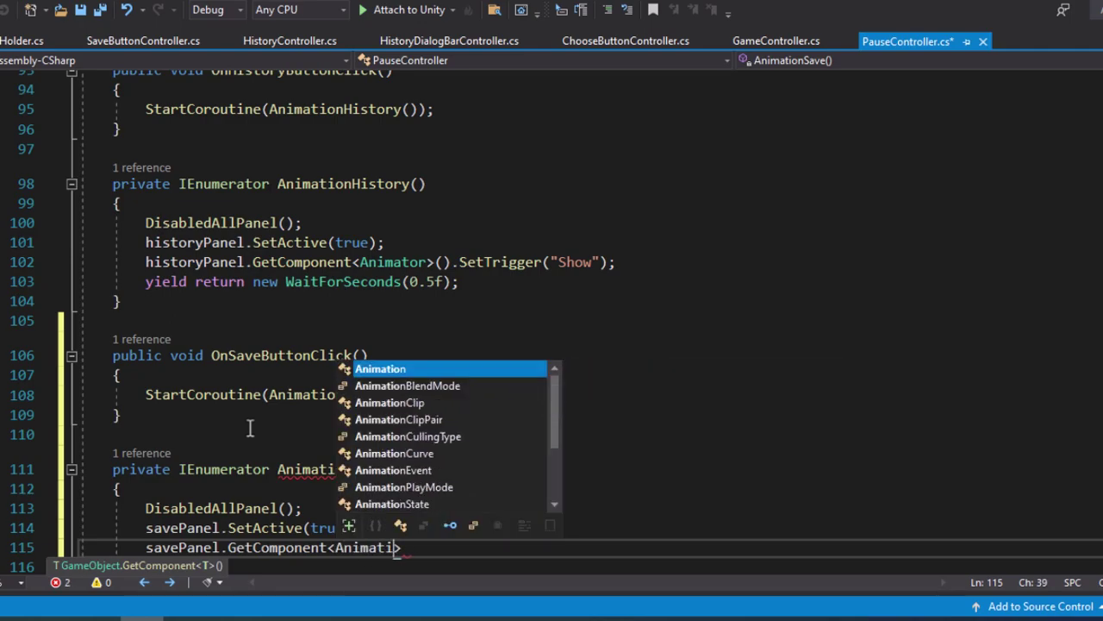
key(BackSpace)
text(or>()
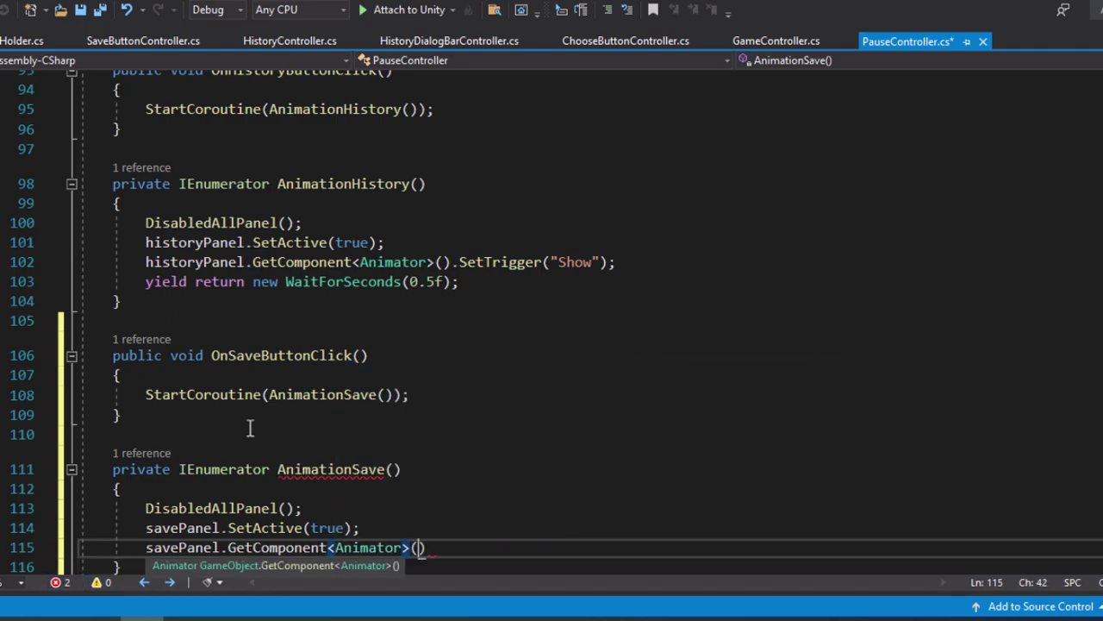
text().se)
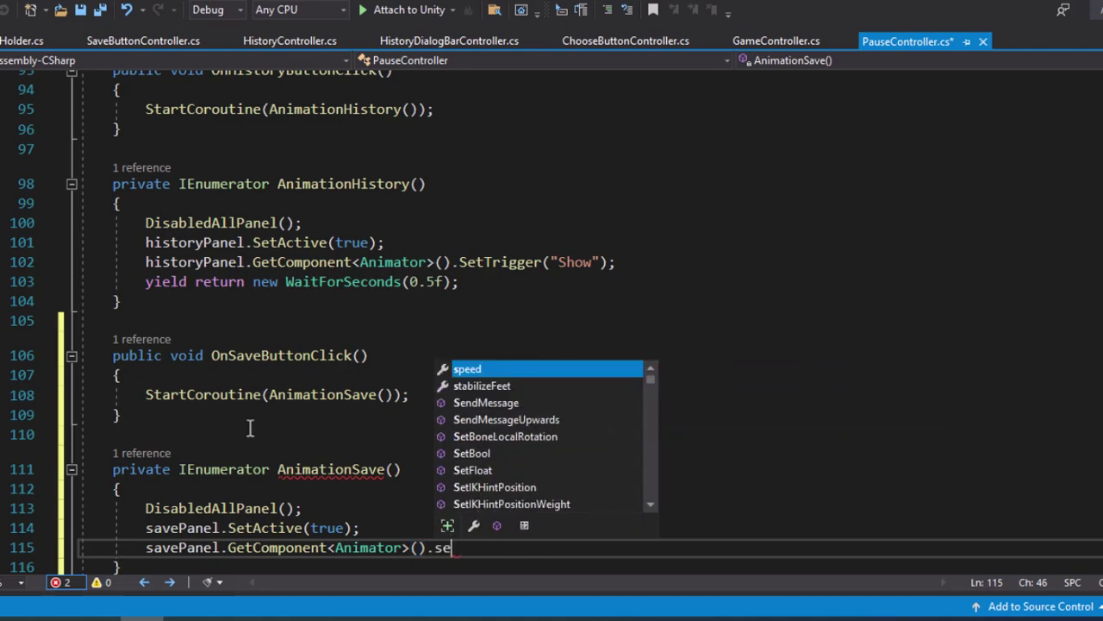
text(tt)
key(Tab)
text(()
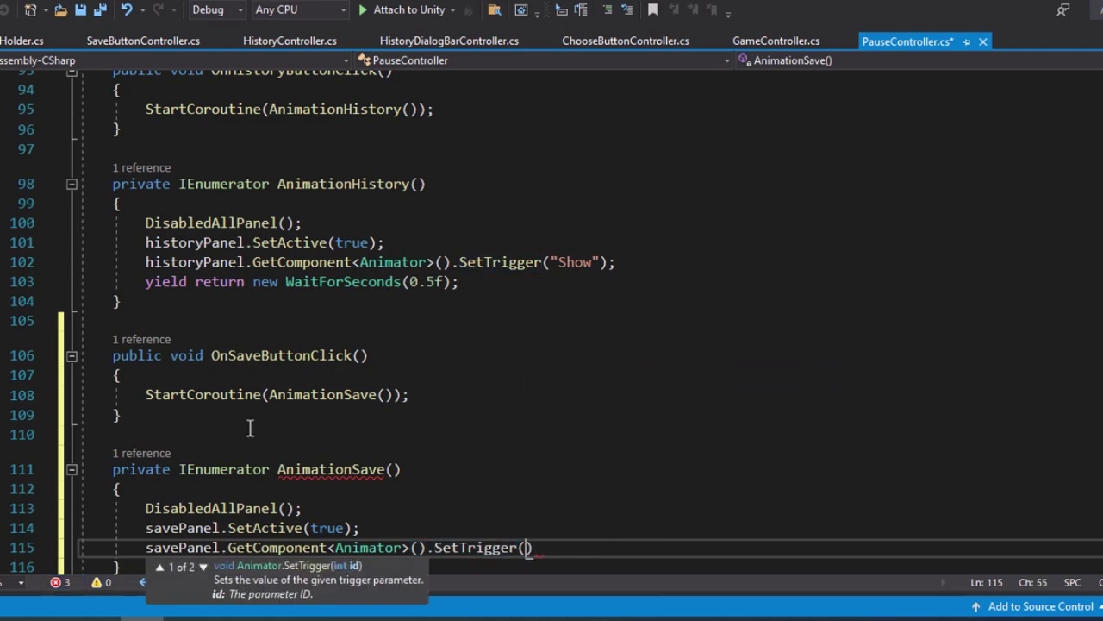
text("Show");)
key(Return)
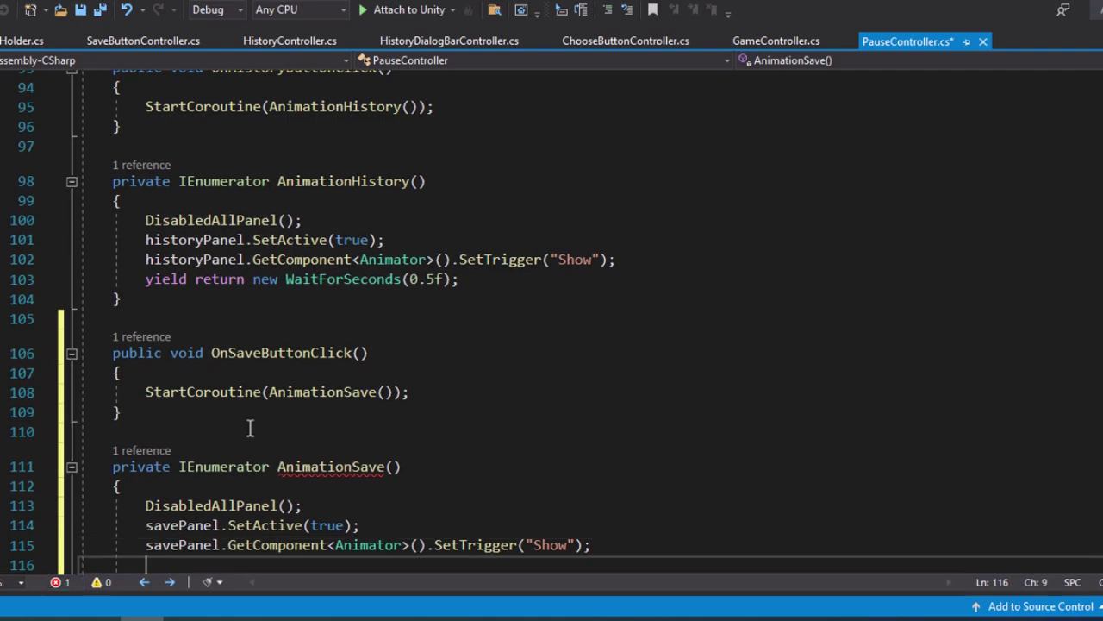
- Make AnimationSave wait with yield return new WaitForSeconds(0.5f)
scroll(250, 428, down, 1)
text(yi)
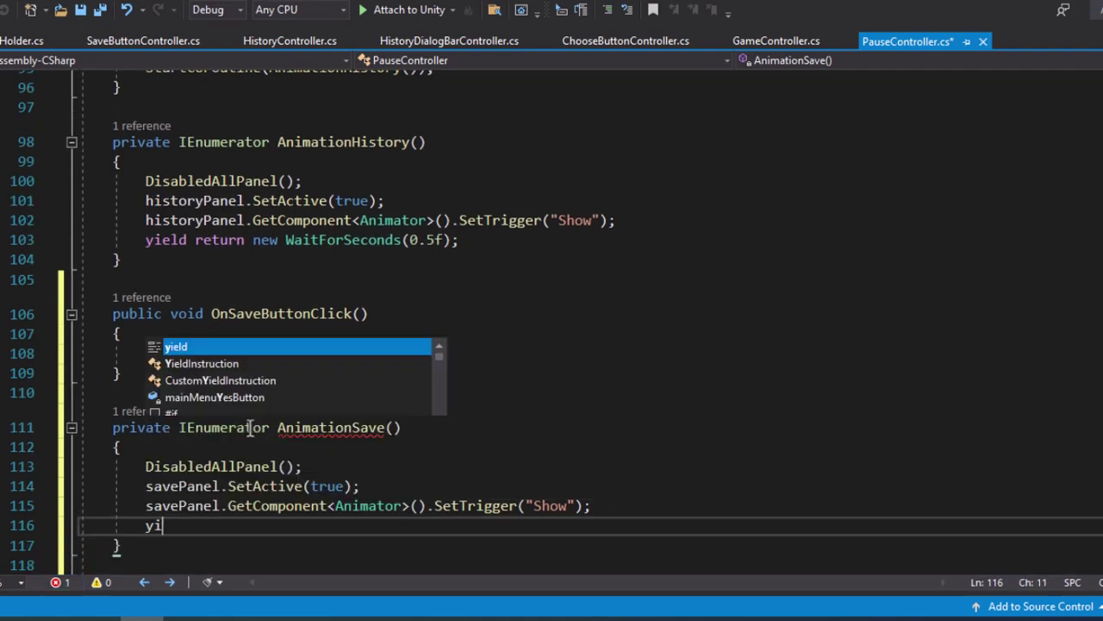
text(eld return )
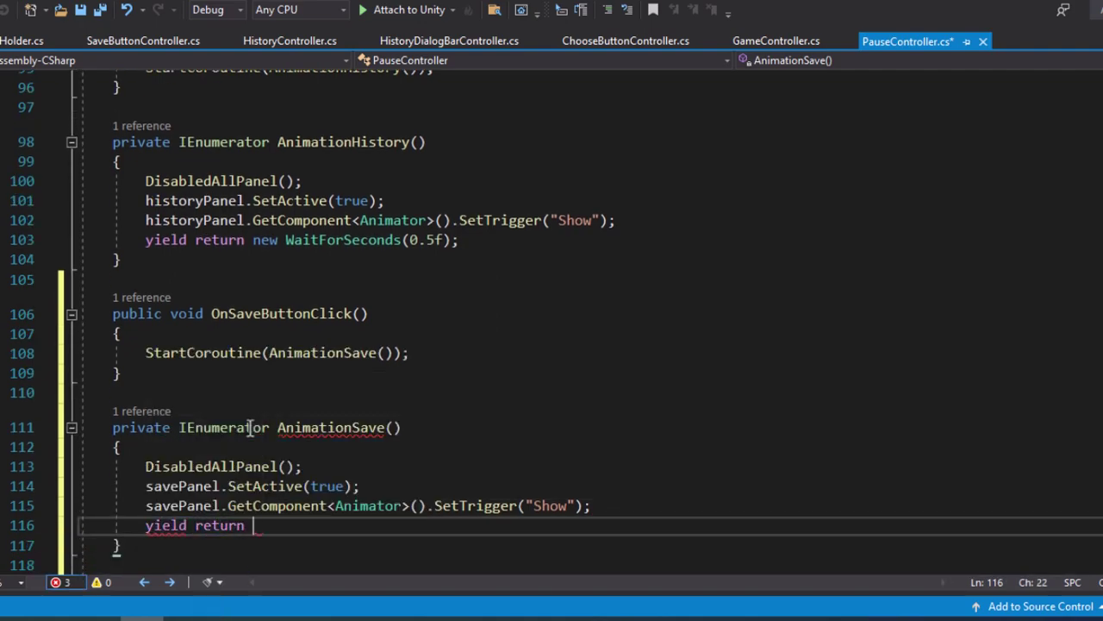
text(new Wait)
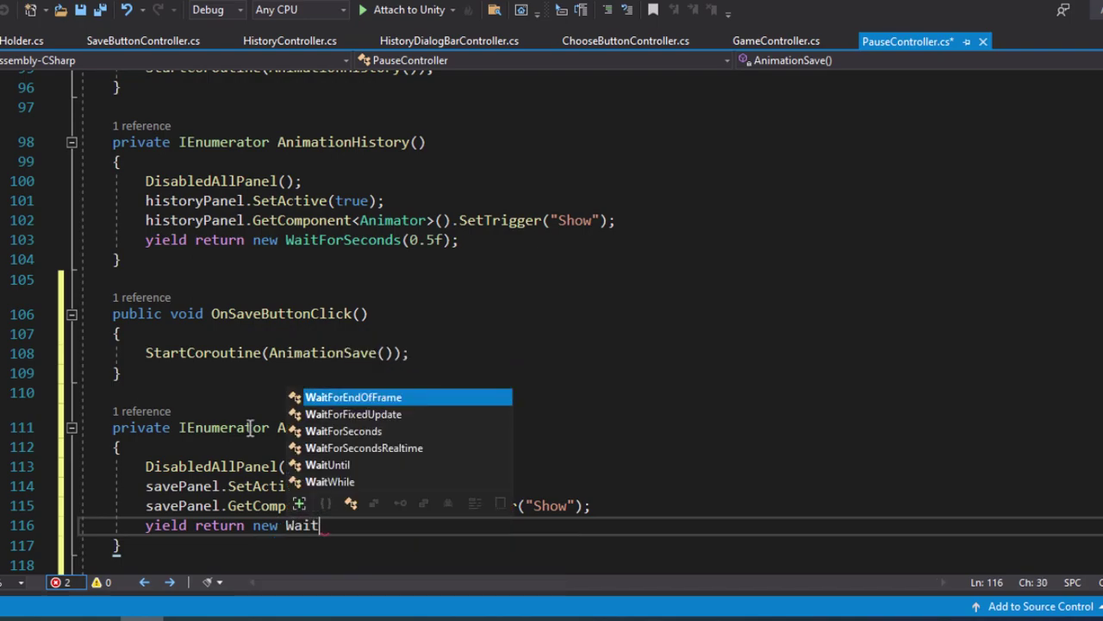
key(Down)
key(Down)
key(Tab)
text((0)
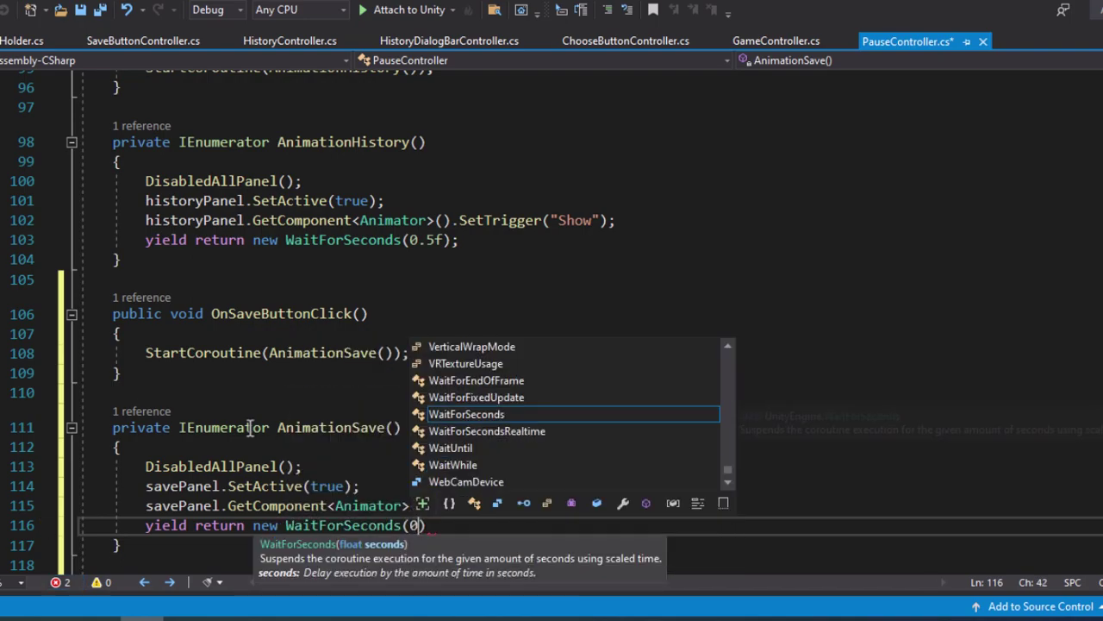
text(.5f);)
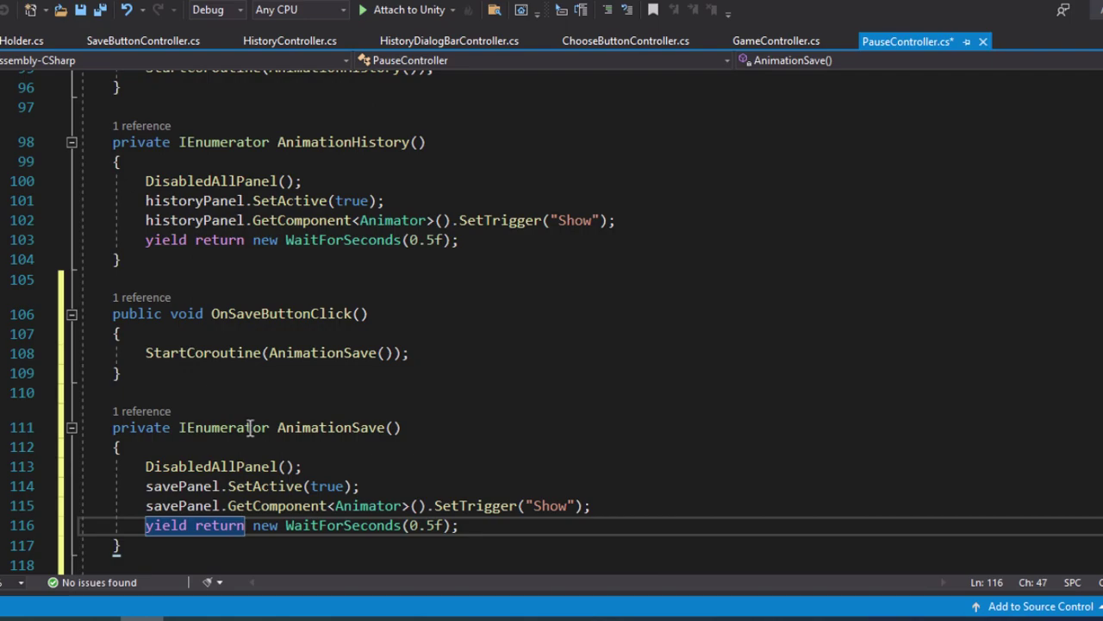
- Add savePanel.SetActive(false) to DisabledAllPanel and save PauseController.cs
scroll(268, 476, down, 3)
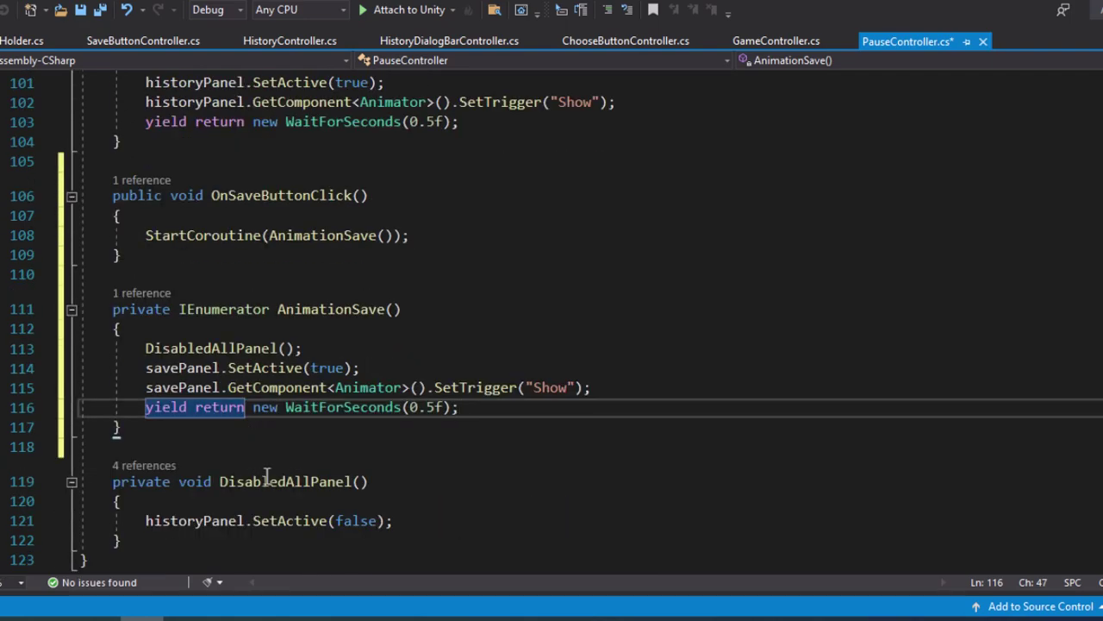
click(424, 462)
key(Return)
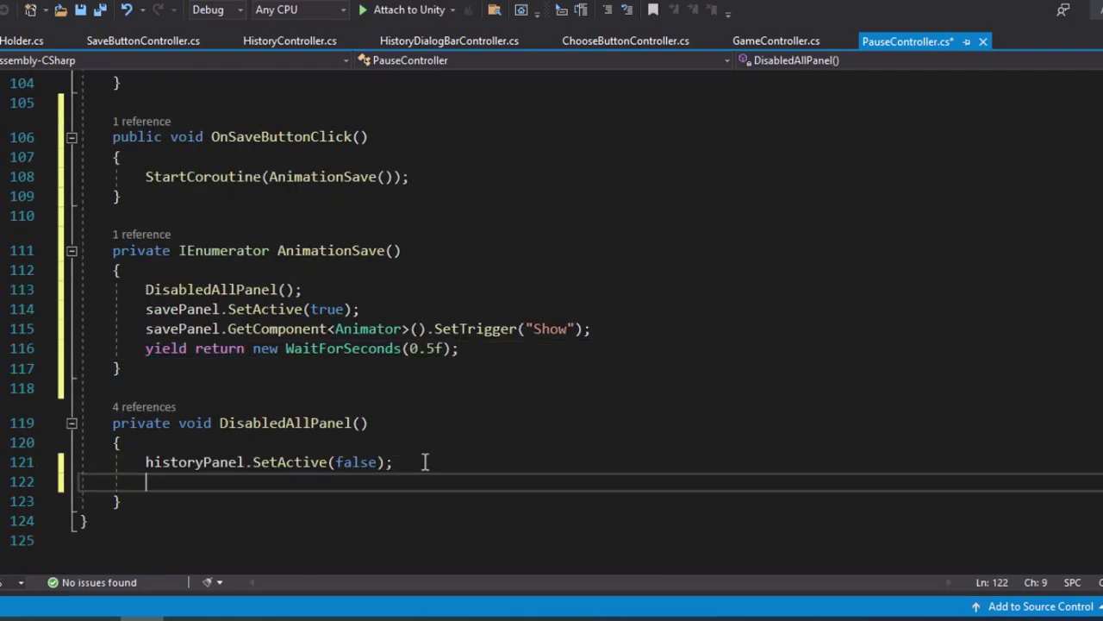
text(save)
key(Tab)
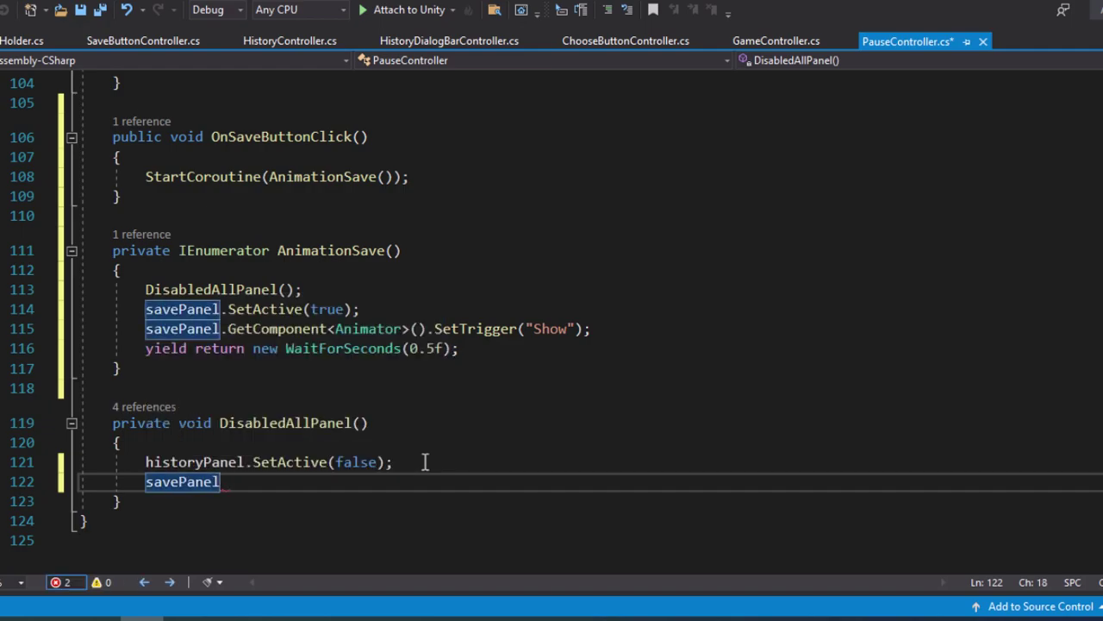
text(.set()
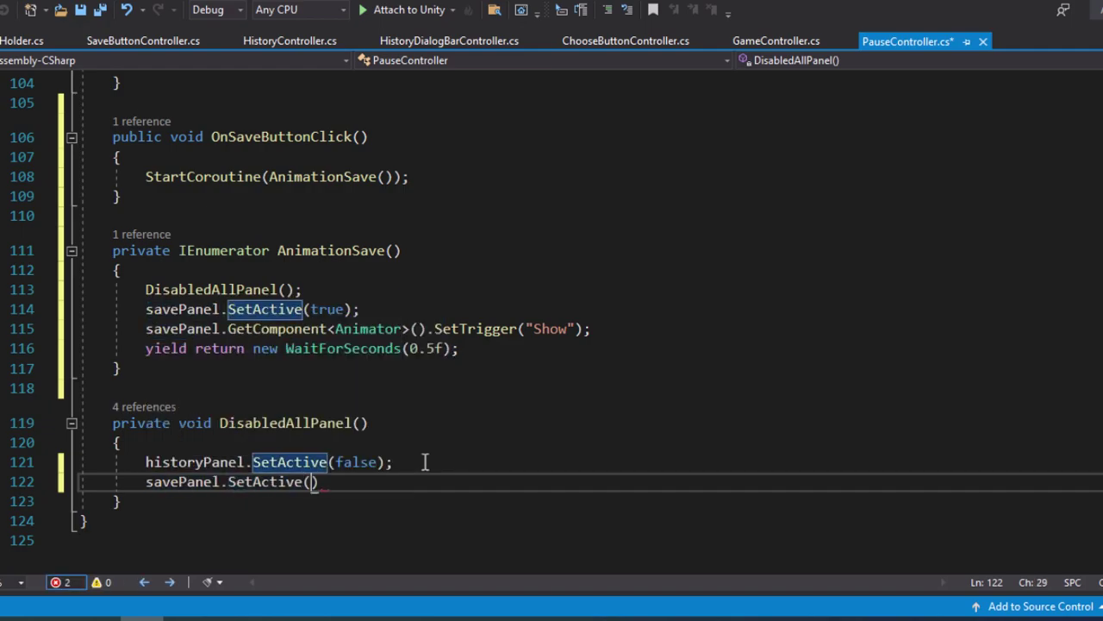
text(false);)
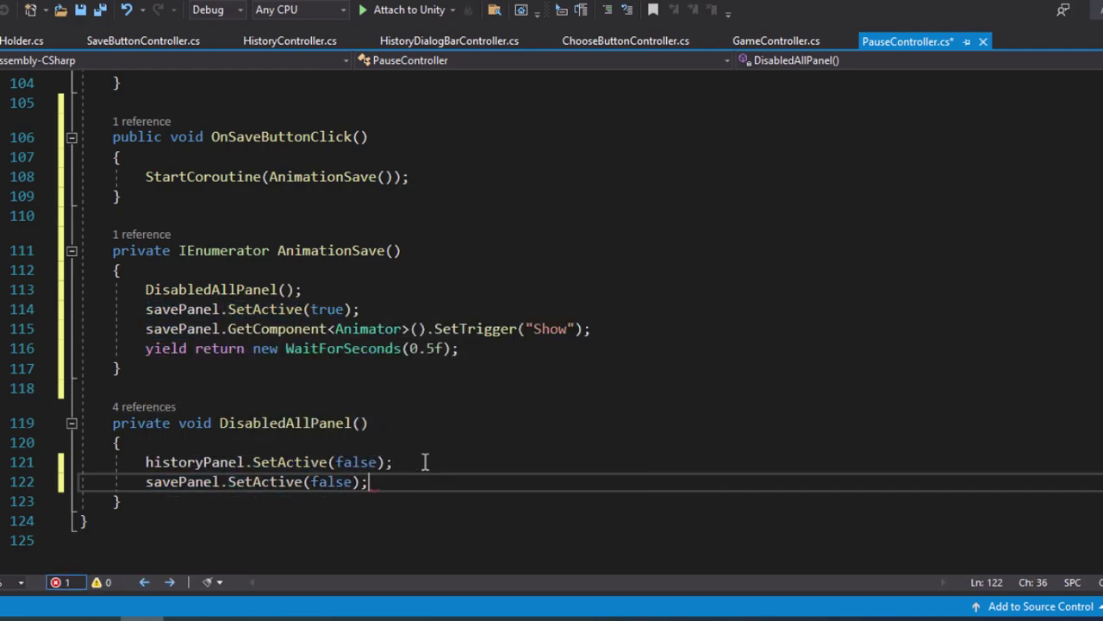
key(ctrl+s)
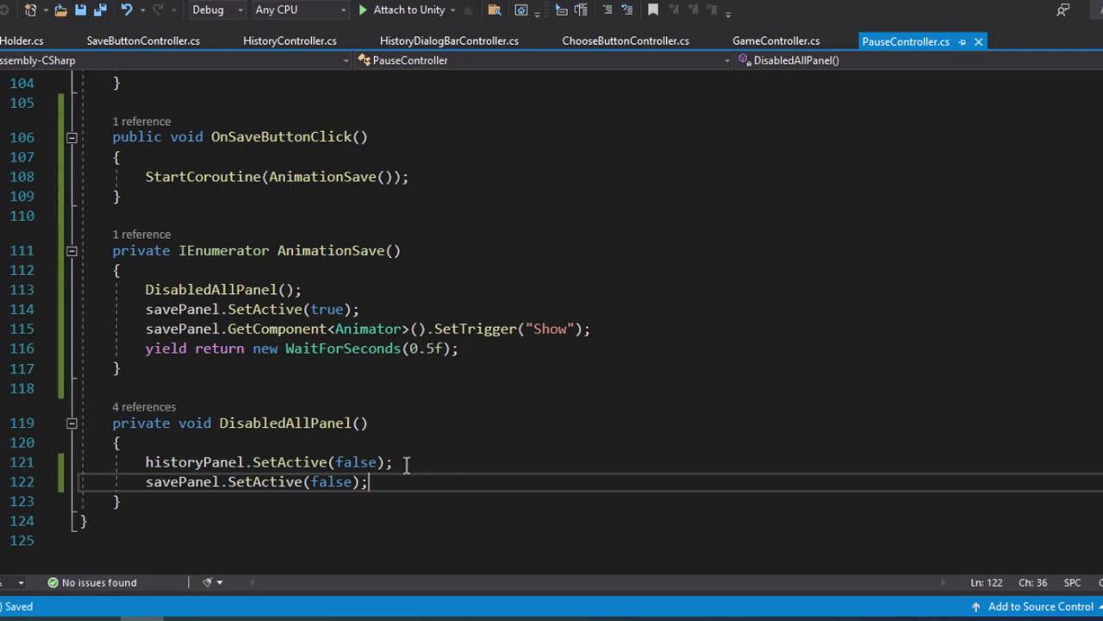
- Assign Save Panel to the Canvas Game Controller's Save Controller field and save the Gameplay scene
click(99, 605)
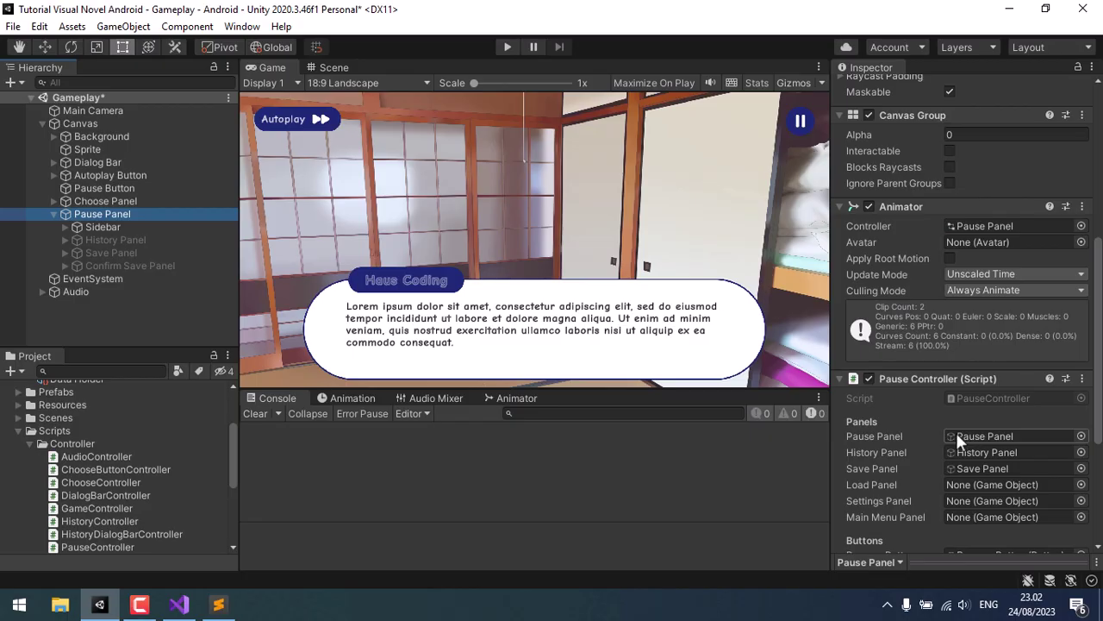
click(77, 125)
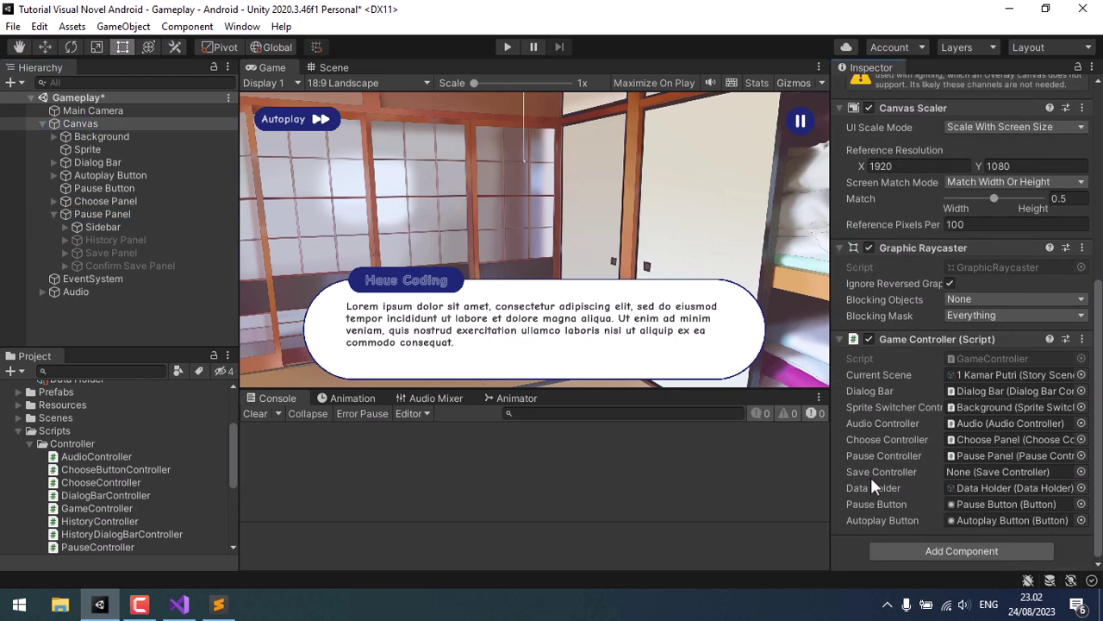
drag(111, 253, 1006, 474)
key(ctrl+s)
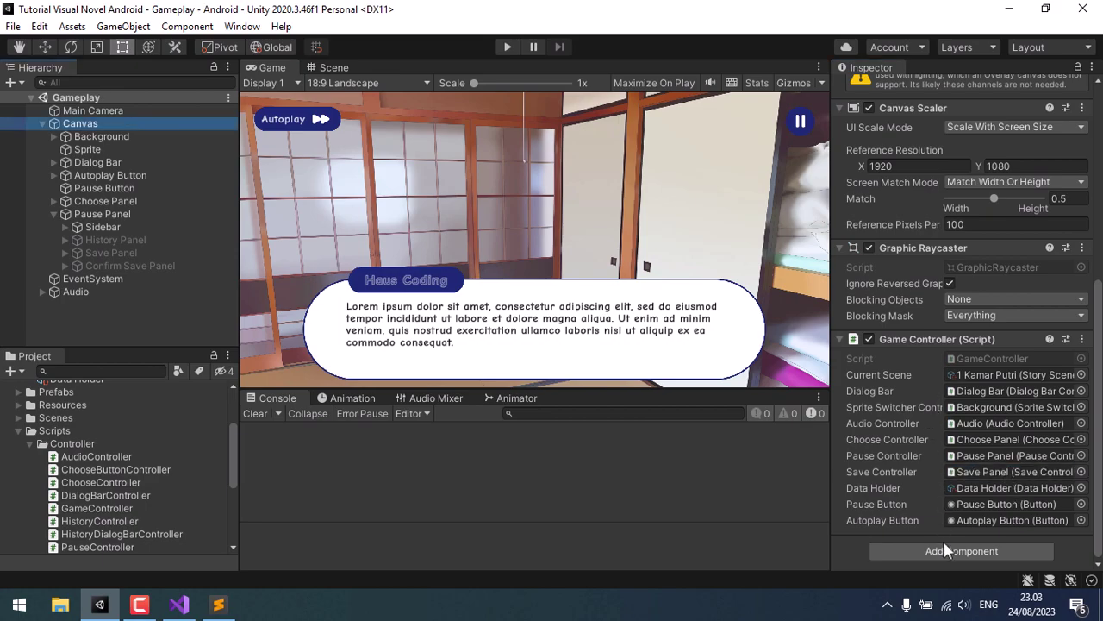
- Add a Player Prefs Controller component to Canvas and start Play mode
click(948, 551)
text(P)
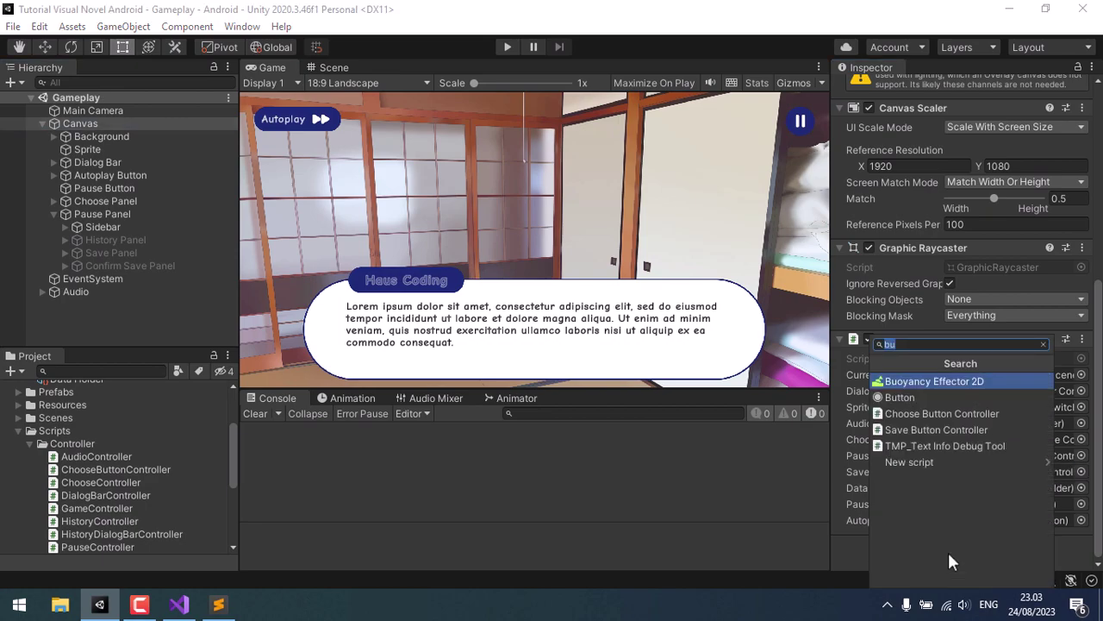
text(layer)
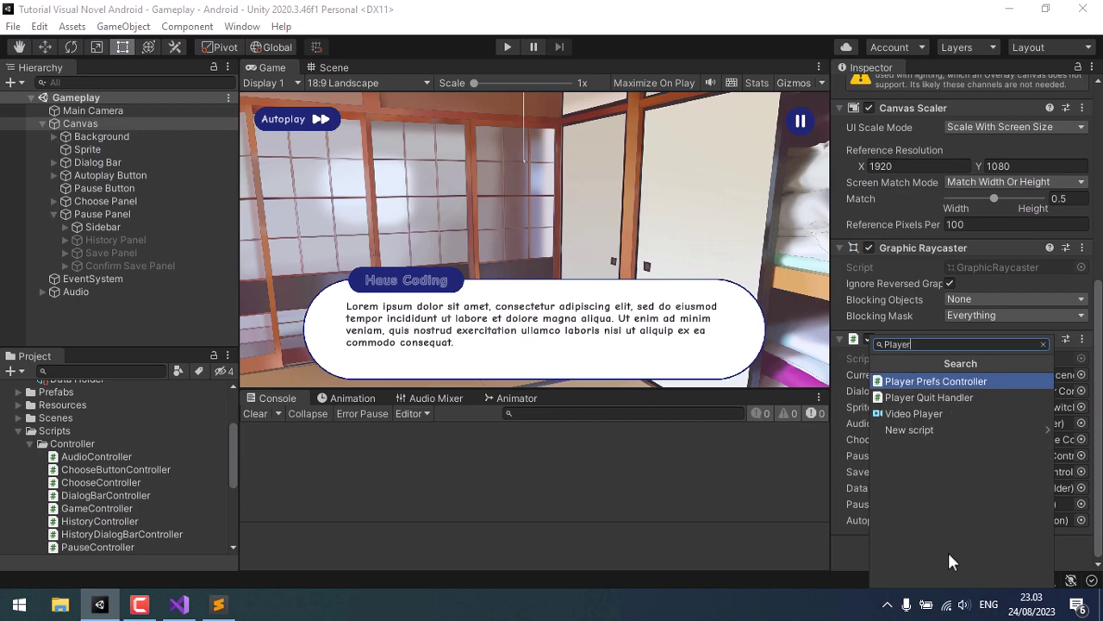
key(Return)
scroll(935, 520, down, 1)
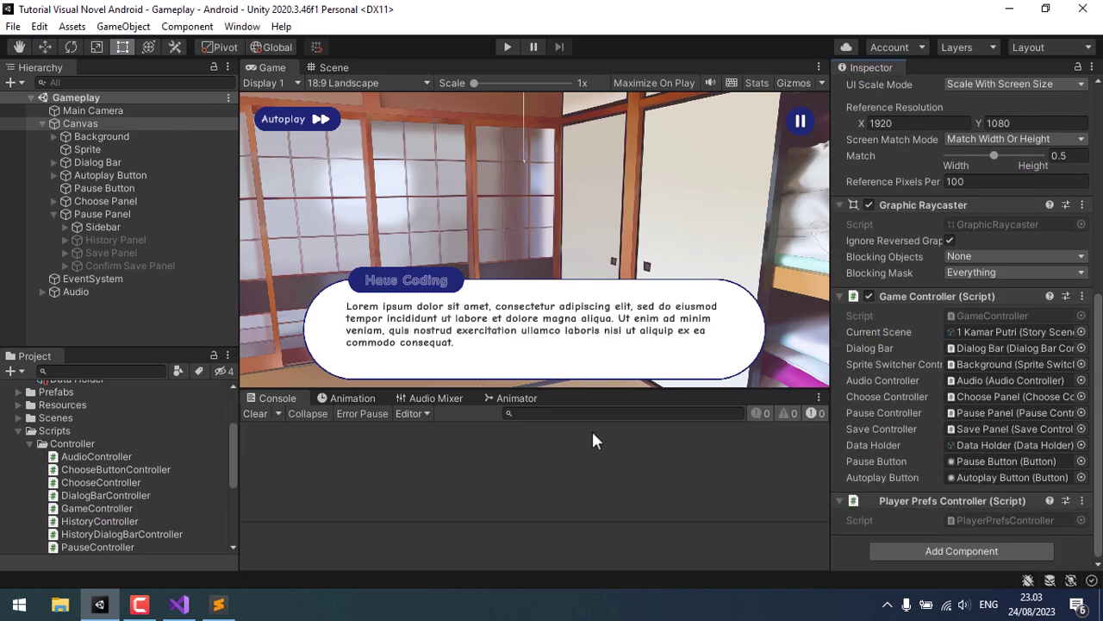
click(507, 46)
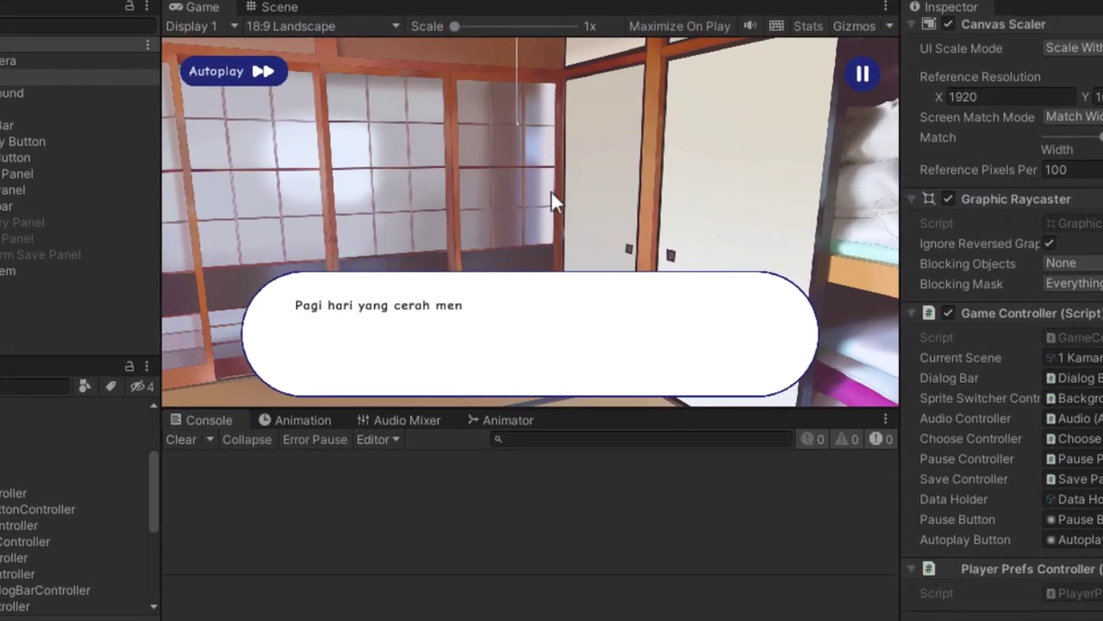
- From the pause menu, save into the first empty slot, then resume the game
click(873, 77)
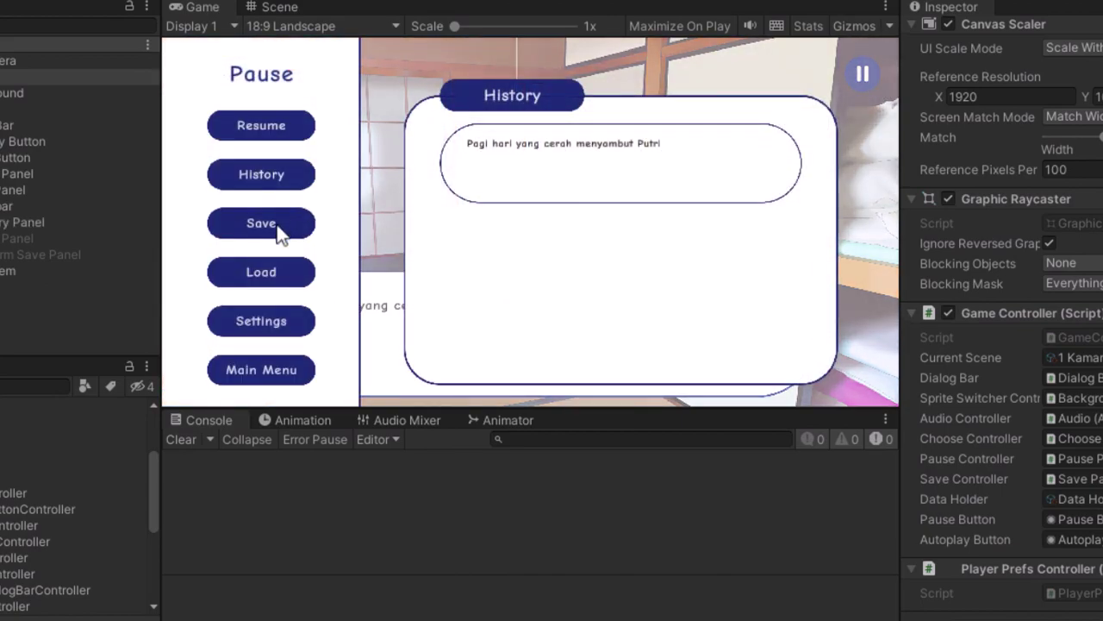
click(272, 228)
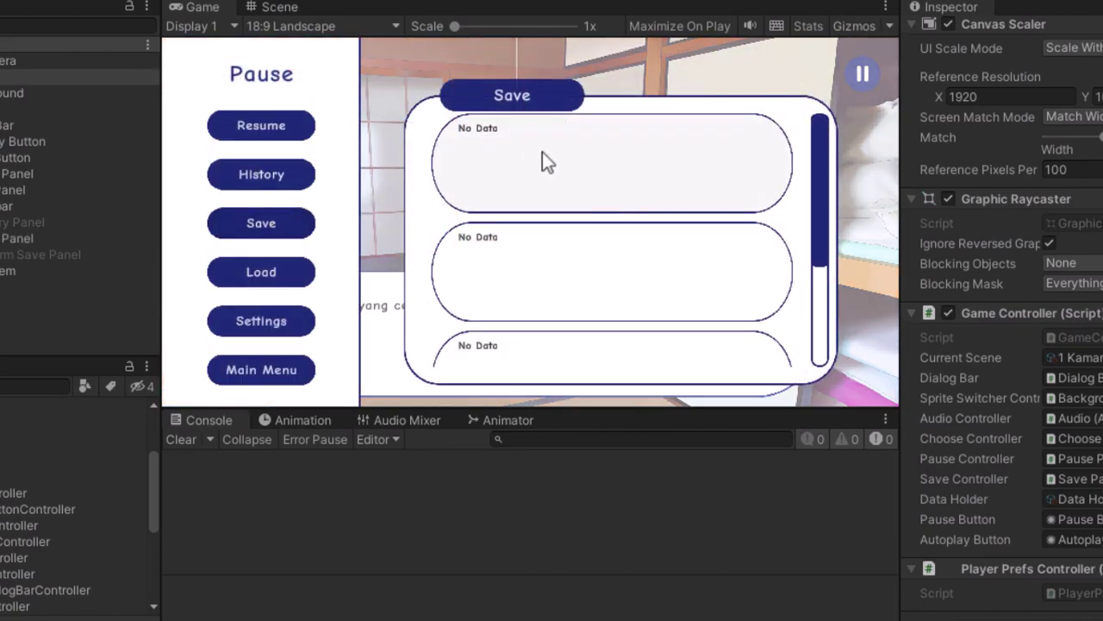
click(579, 162)
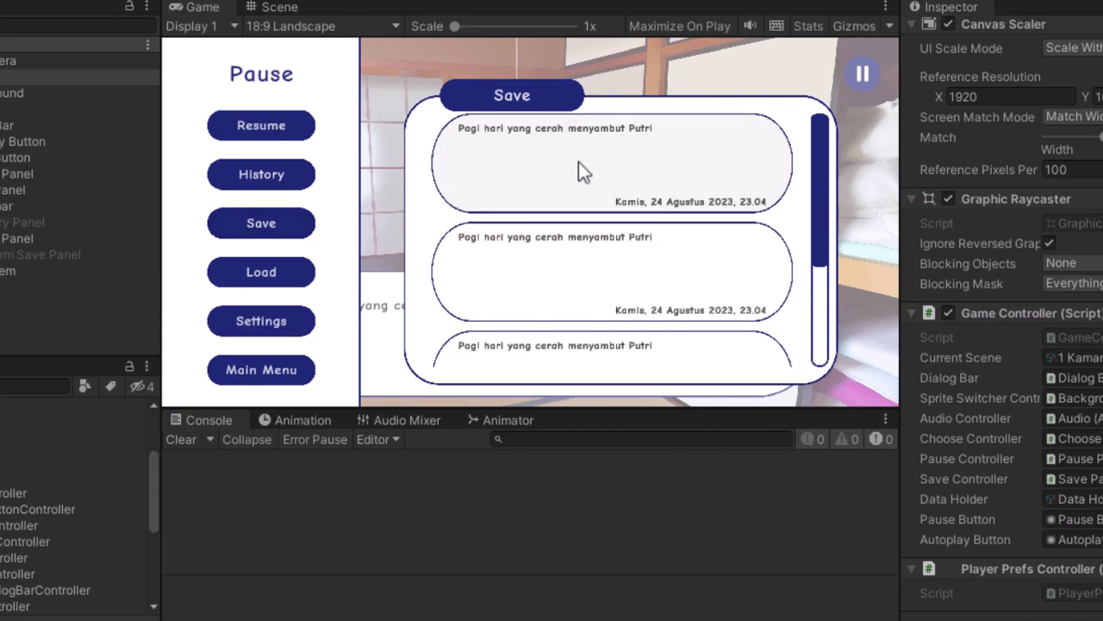
scroll(578, 164, down, 3)
scroll(597, 186, down, 3)
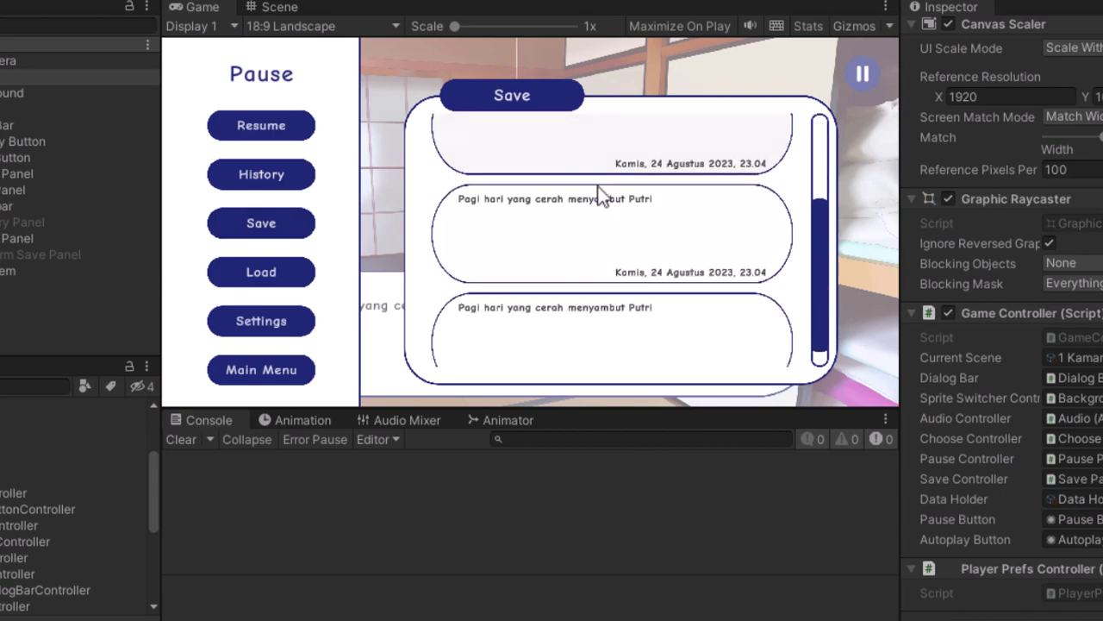
scroll(595, 207, up, 2)
scroll(591, 214, up, 1)
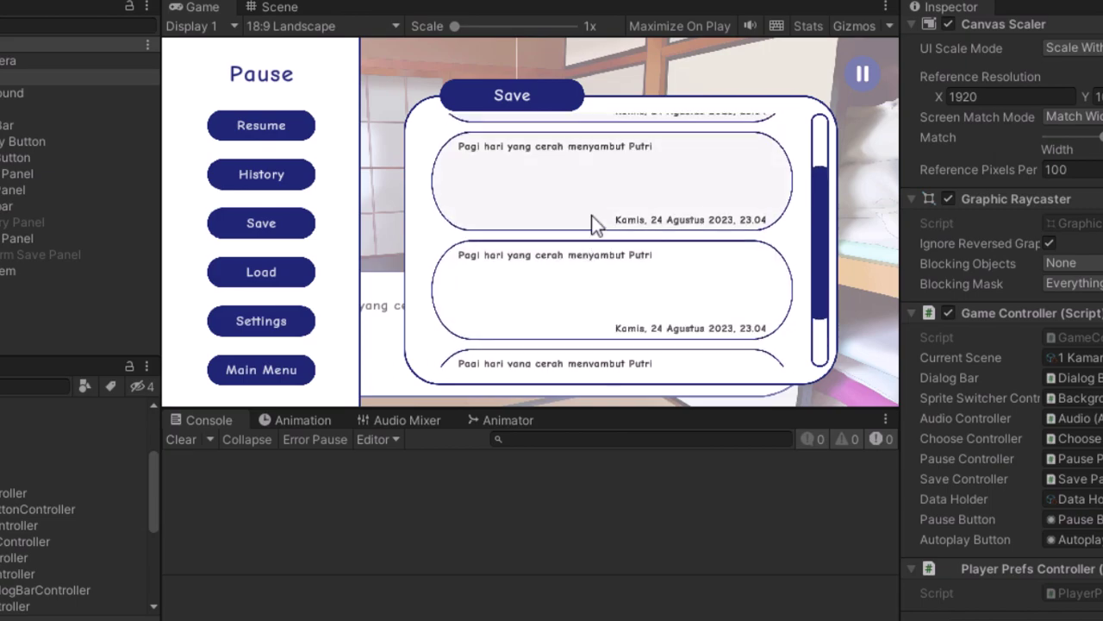
scroll(591, 214, up, 1)
scroll(591, 215, up, 2)
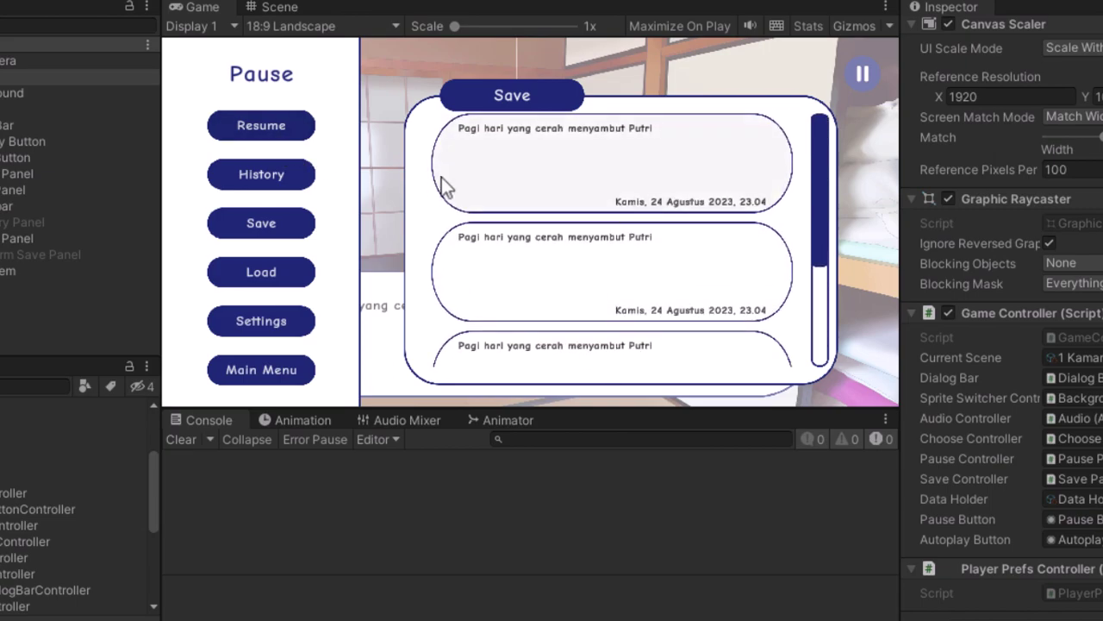
click(276, 135)
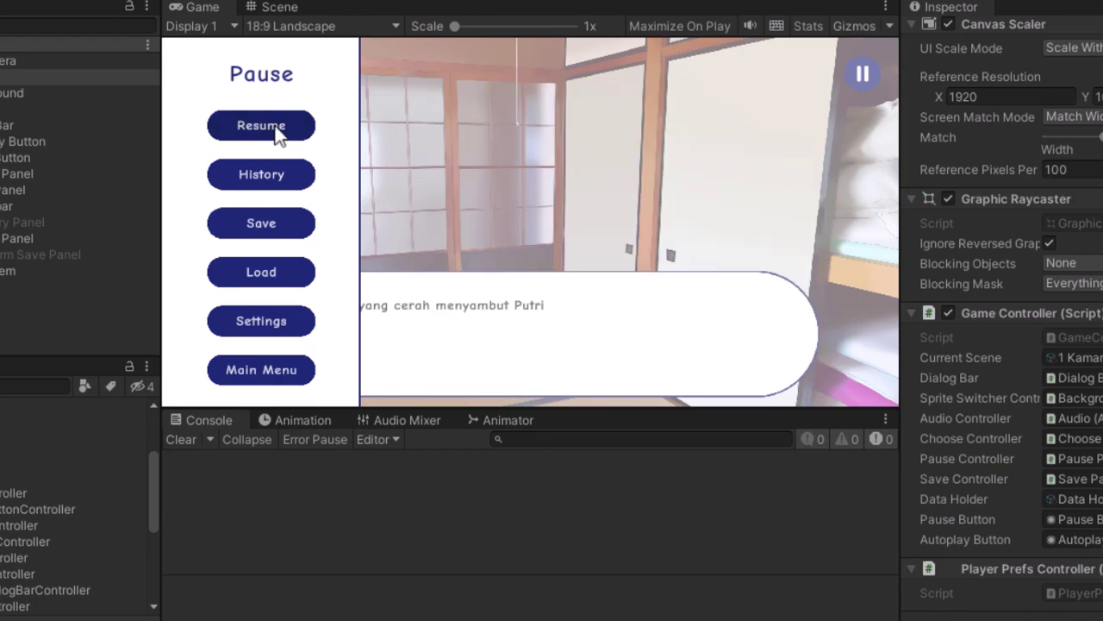
- Advance the dialogue, retry the filled first slot to get the caution dialog, then stop playing
click(527, 328)
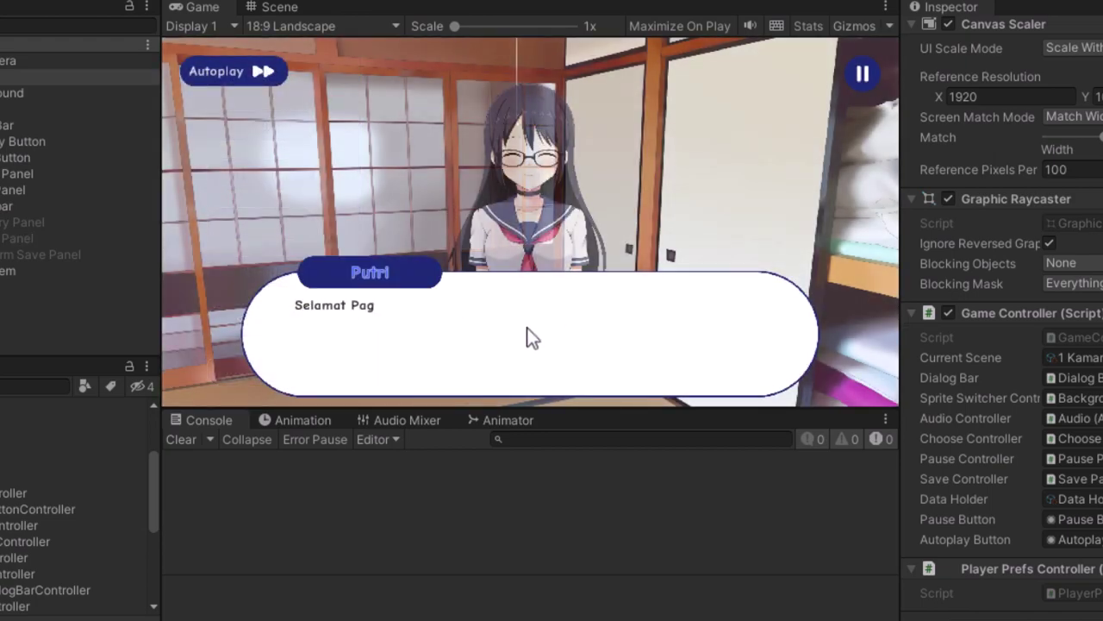
click(527, 327)
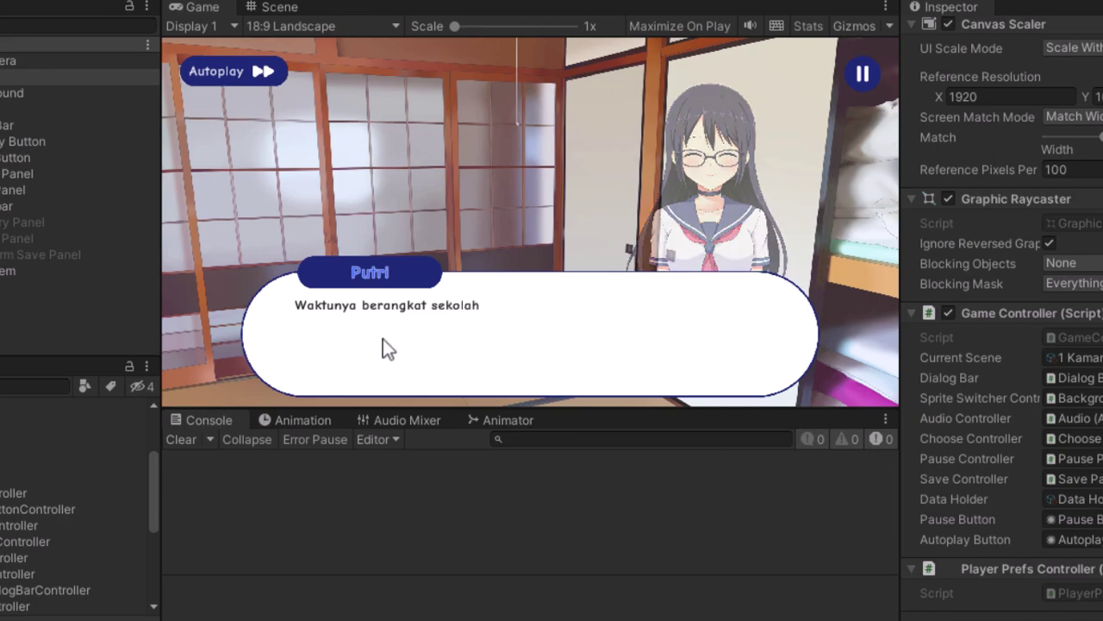
click(867, 72)
click(274, 226)
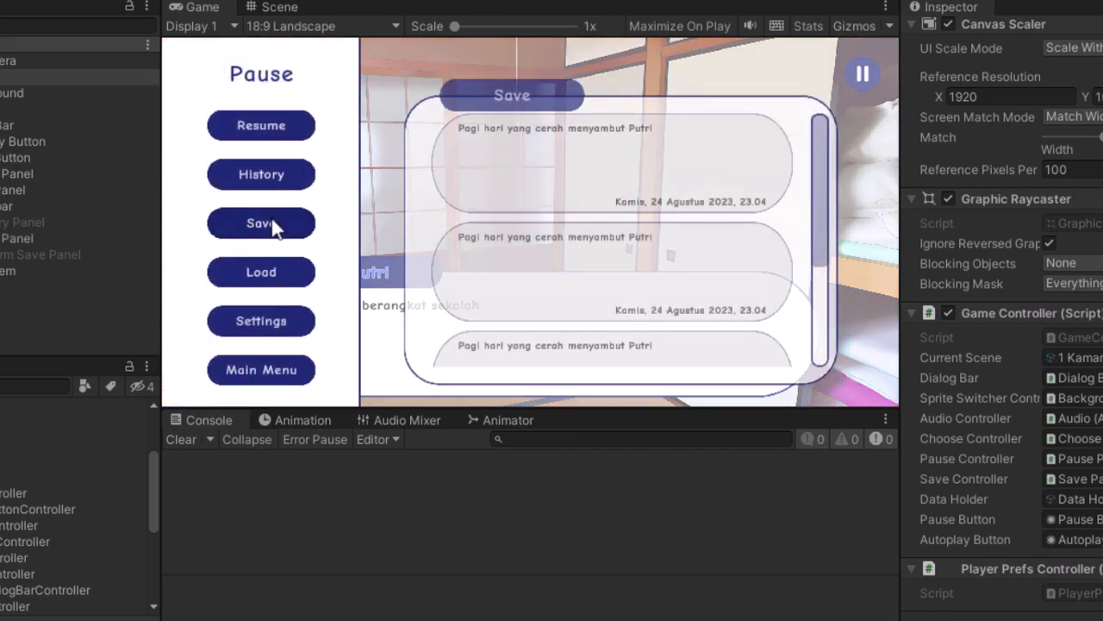
click(574, 179)
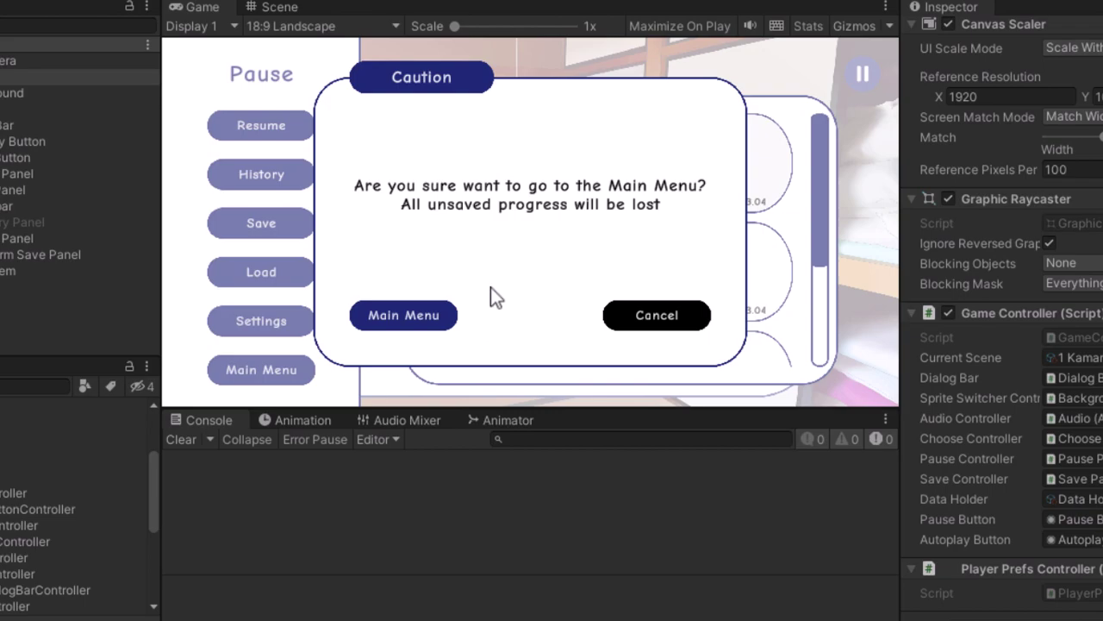
click(480, 0)
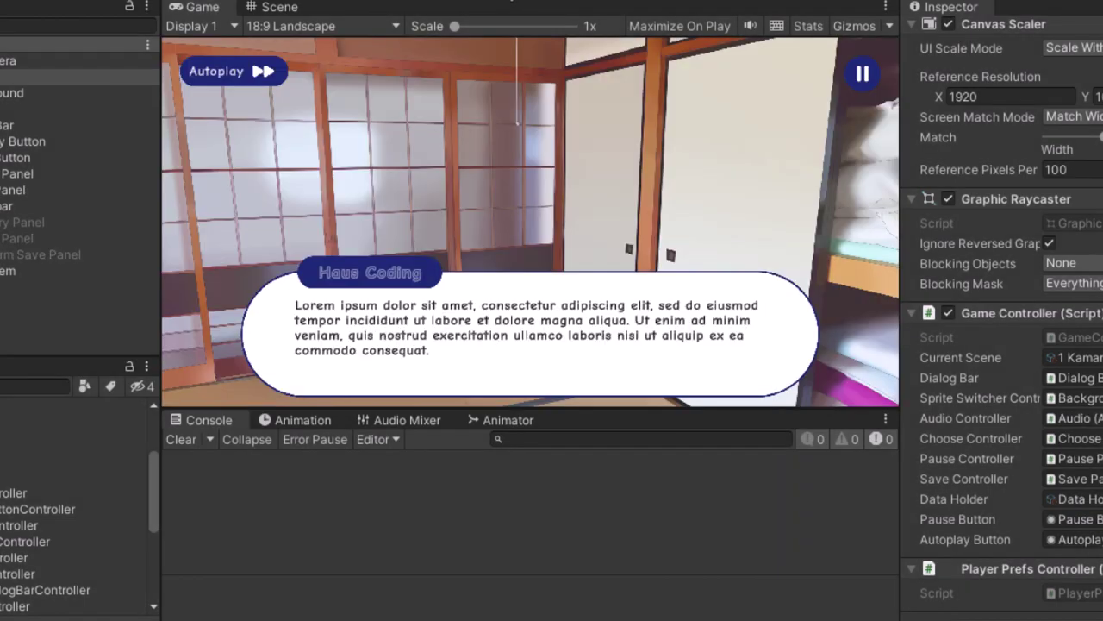
- Show the Confirm Save Panel and set the Pause Panel's Canvas Group Alpha to 1
click(82, 265)
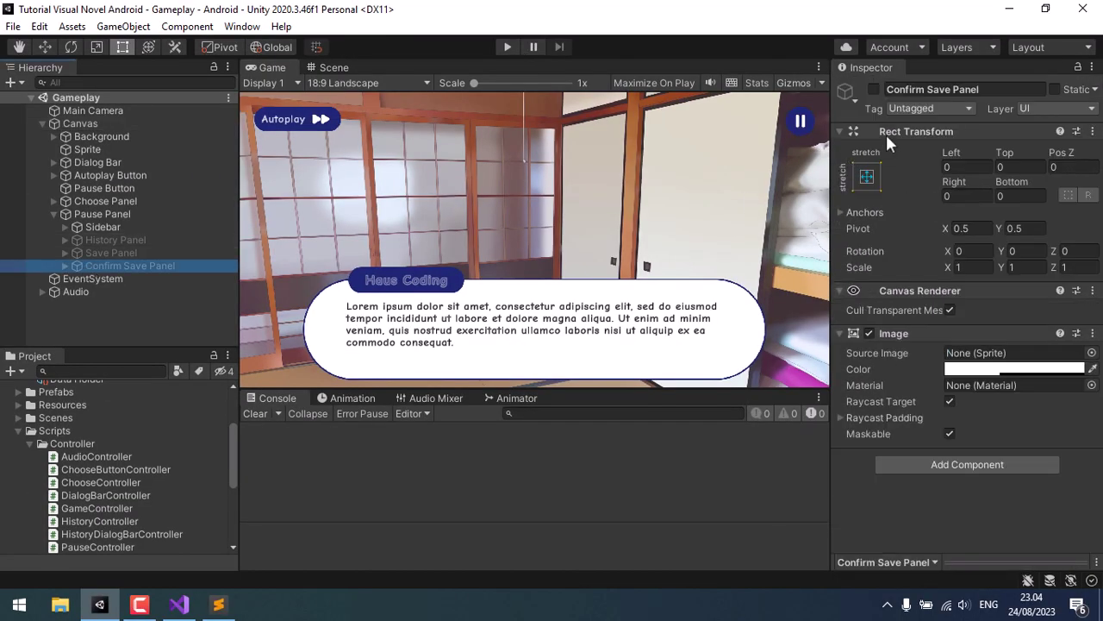
click(873, 89)
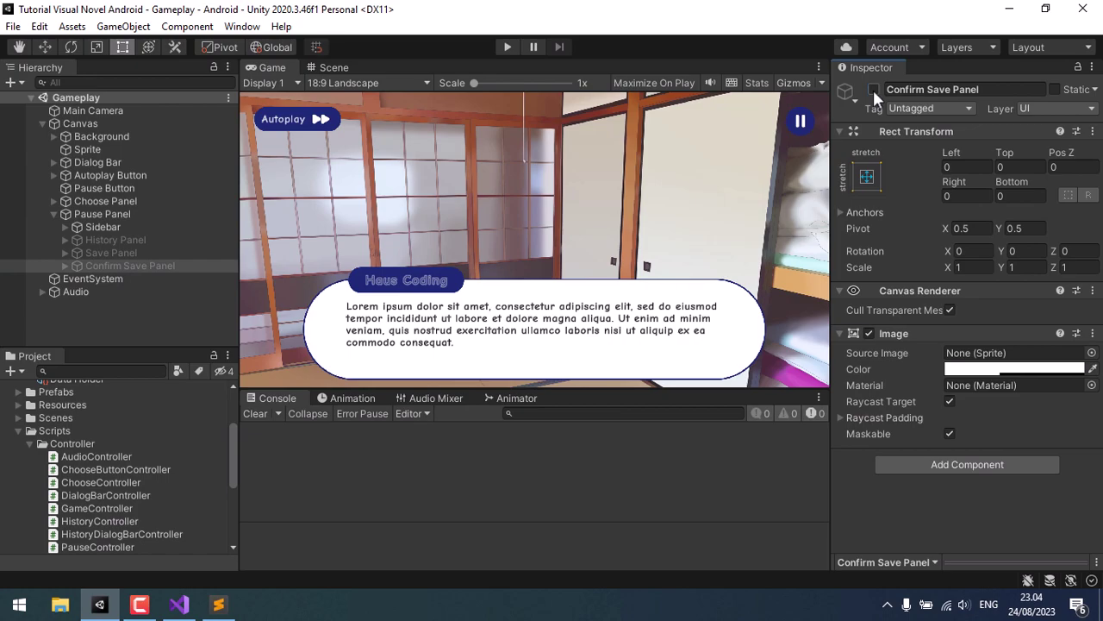
click(64, 266)
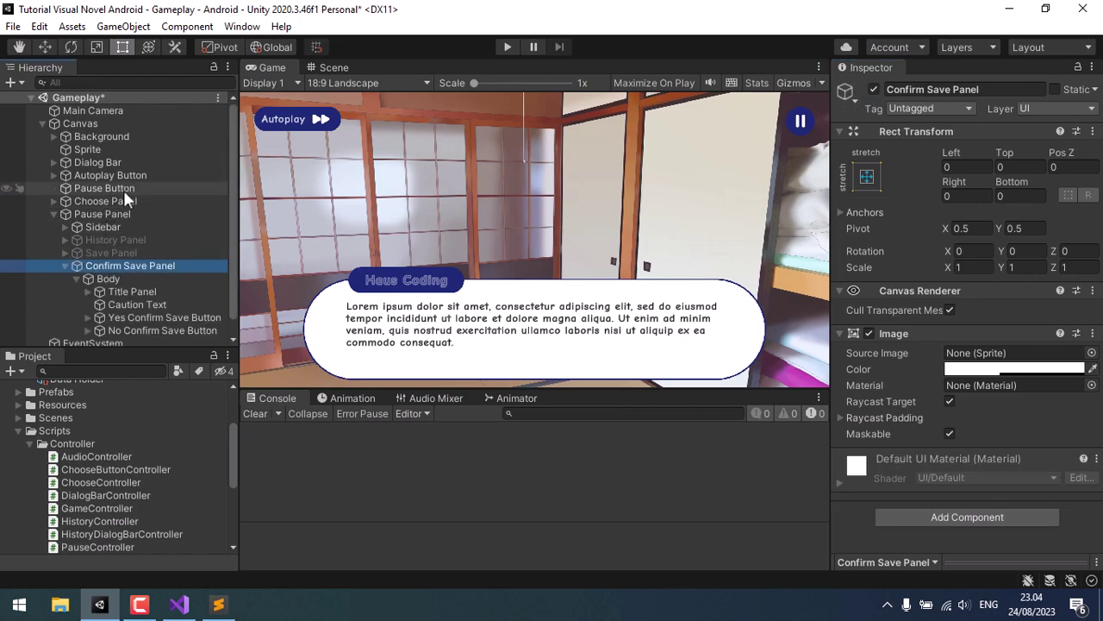
click(124, 212)
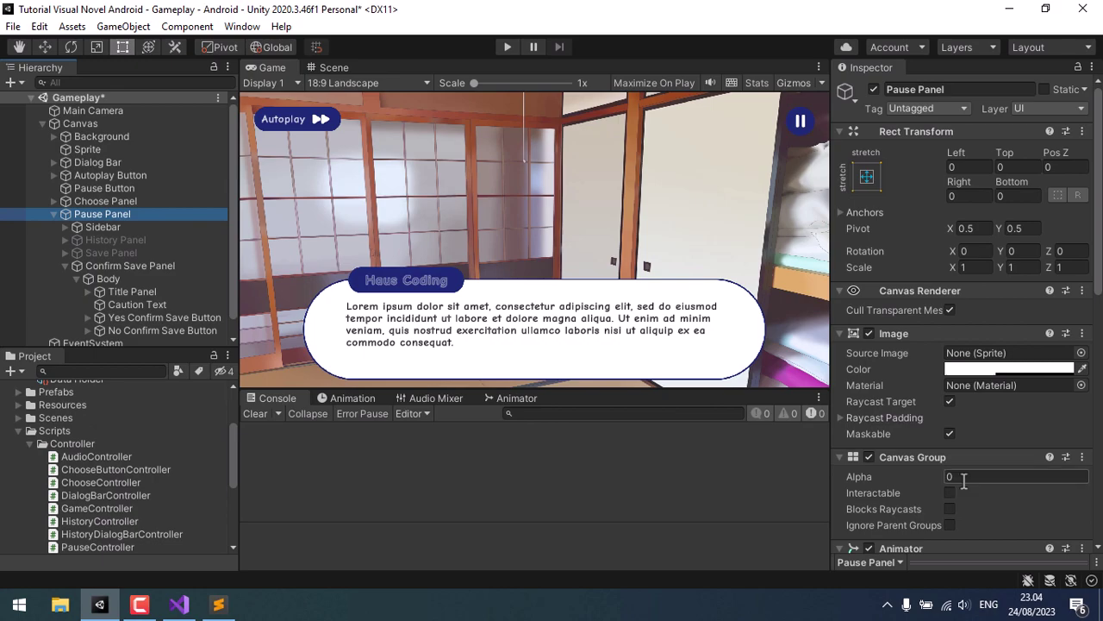
click(964, 480)
text(1)
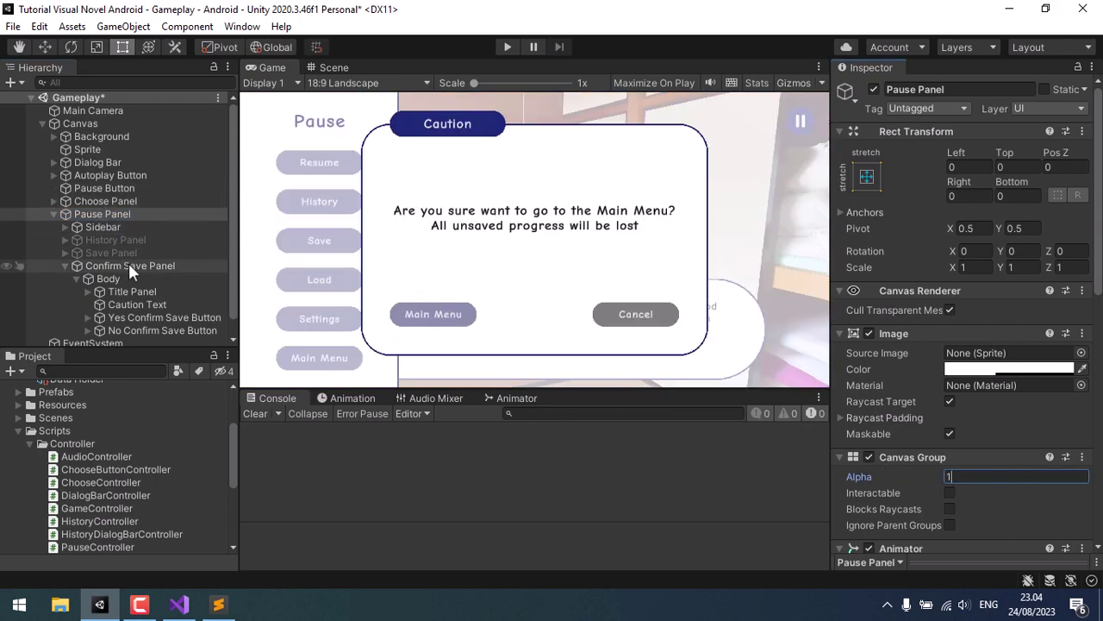
- Change the Caution Text to 'Are you sure want to replace the saved data before?'
click(143, 318)
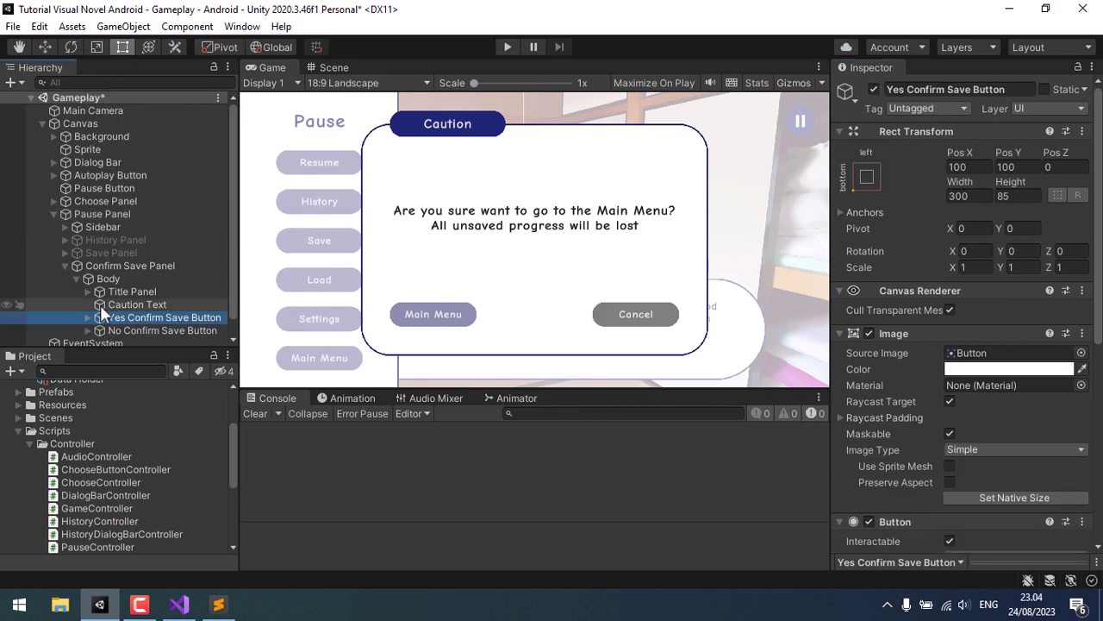
click(100, 304)
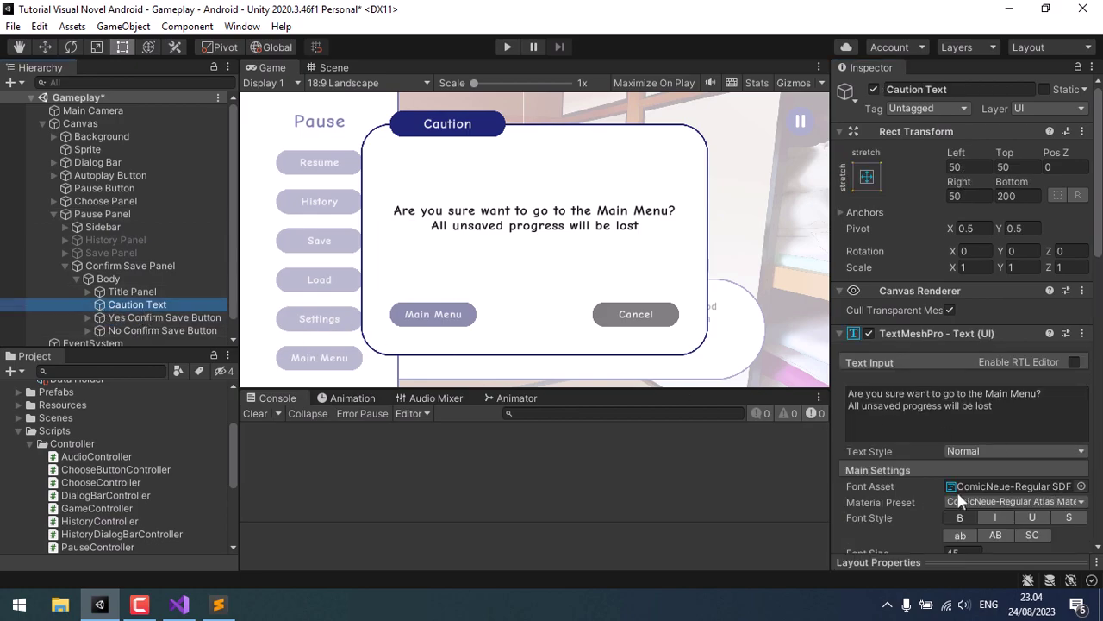
click(983, 407)
key(ctrl+a)
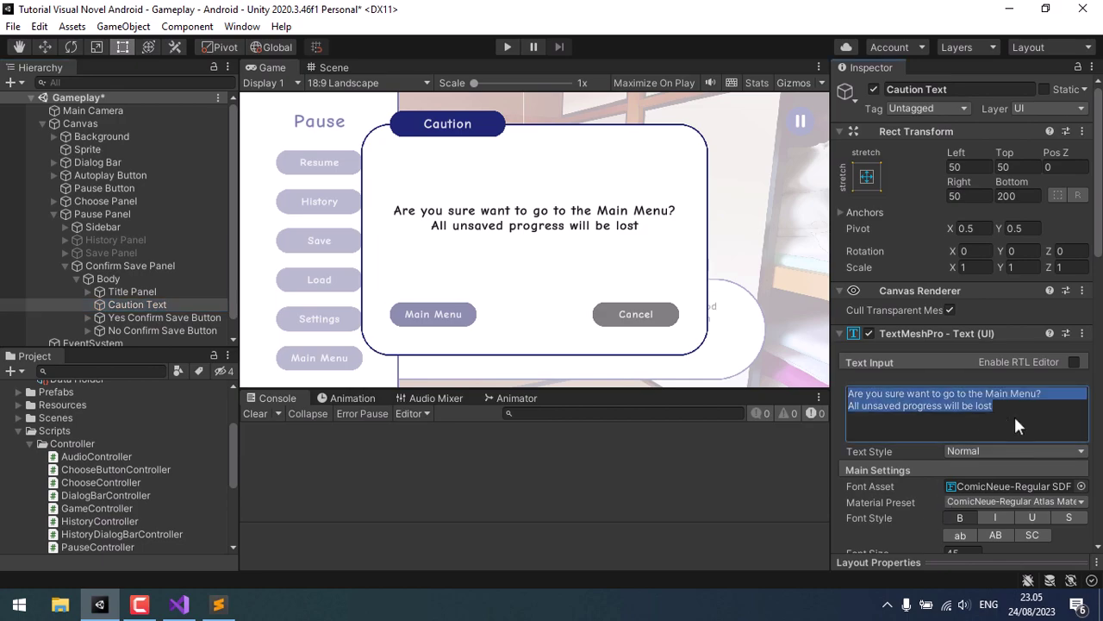
text(Ar)
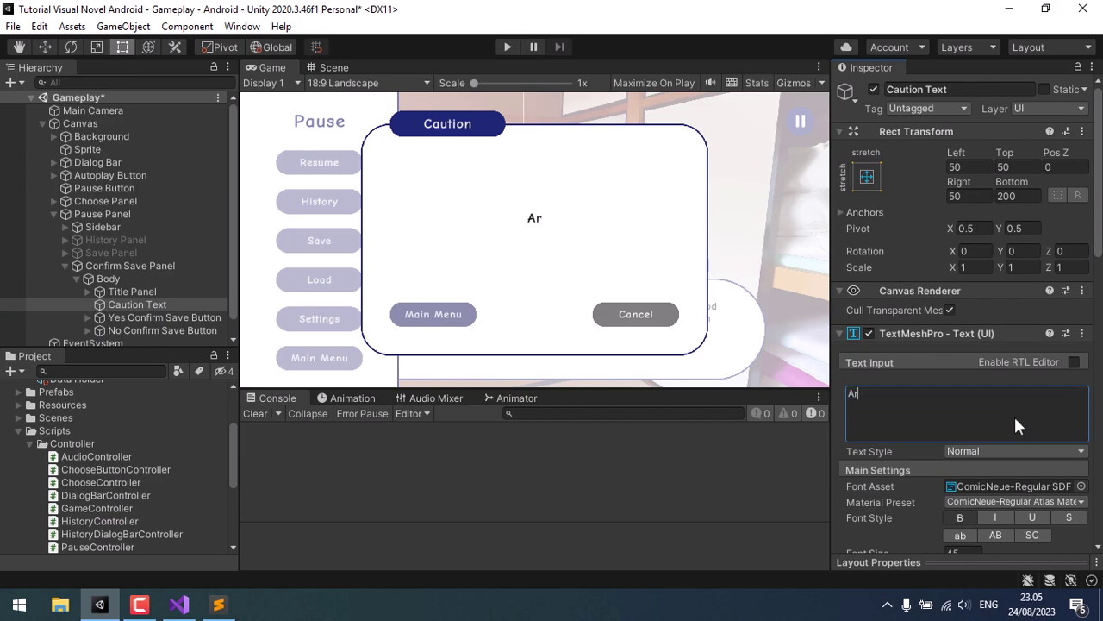
text(e you sure)
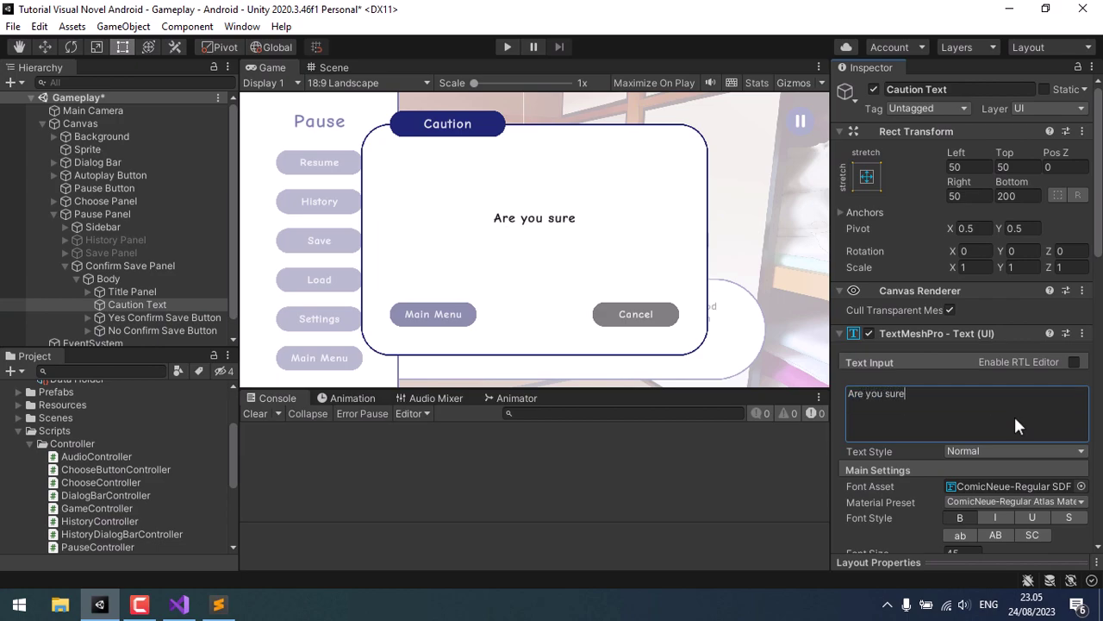
text( want to re)
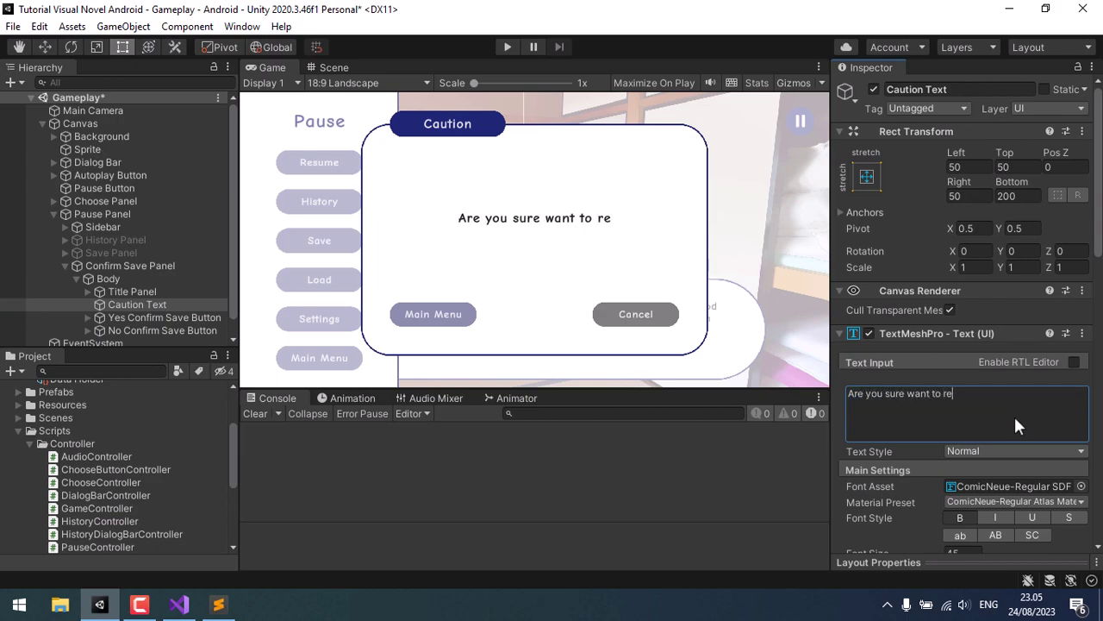
text(place)
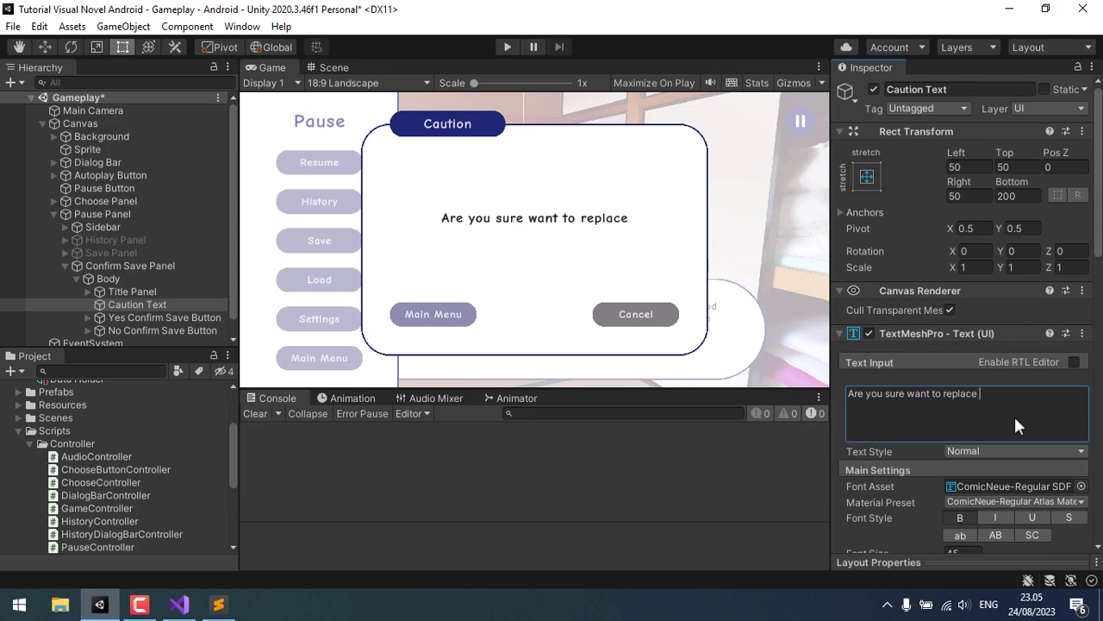
text( the saved )
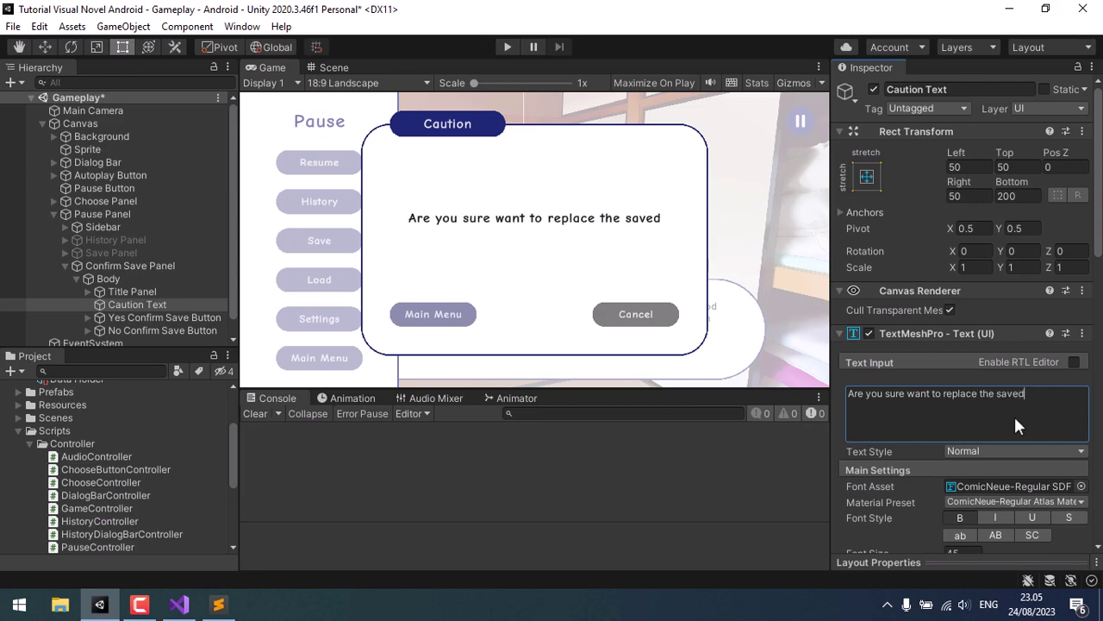
text(data bef)
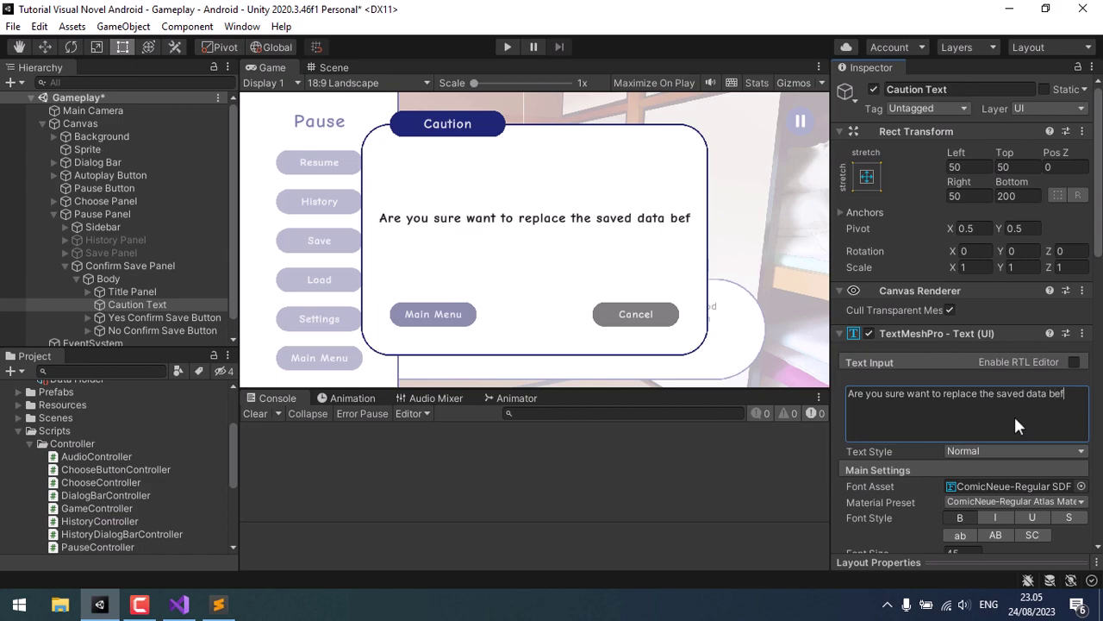
text(ore?)
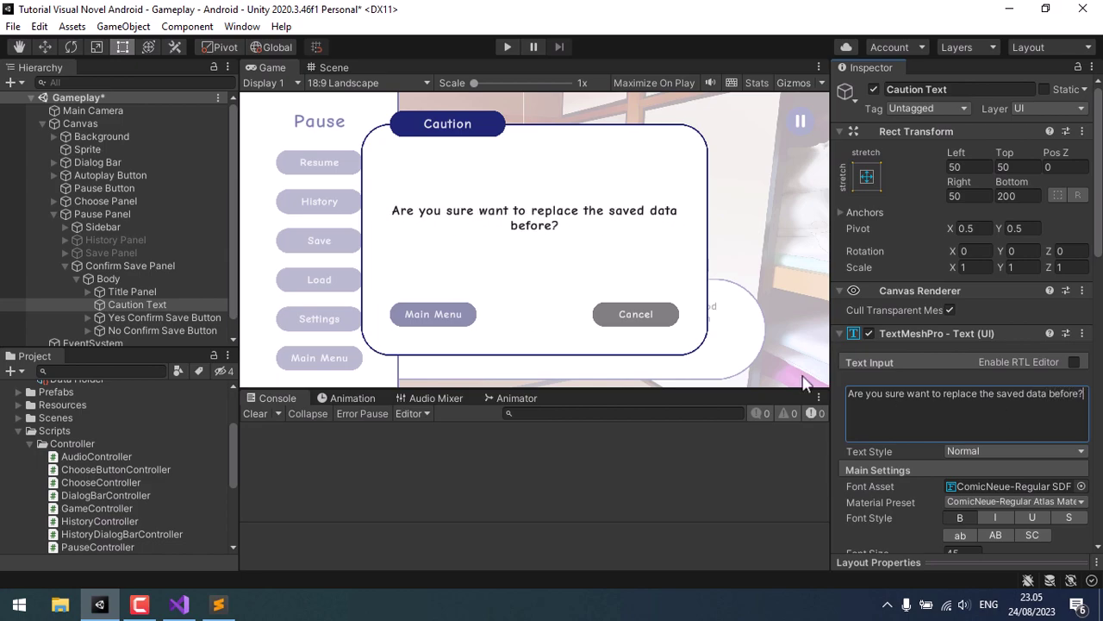
- Relabel the confirm save button's Text (TMP) from Main Menu to 'Yes'
click(89, 317)
click(134, 332)
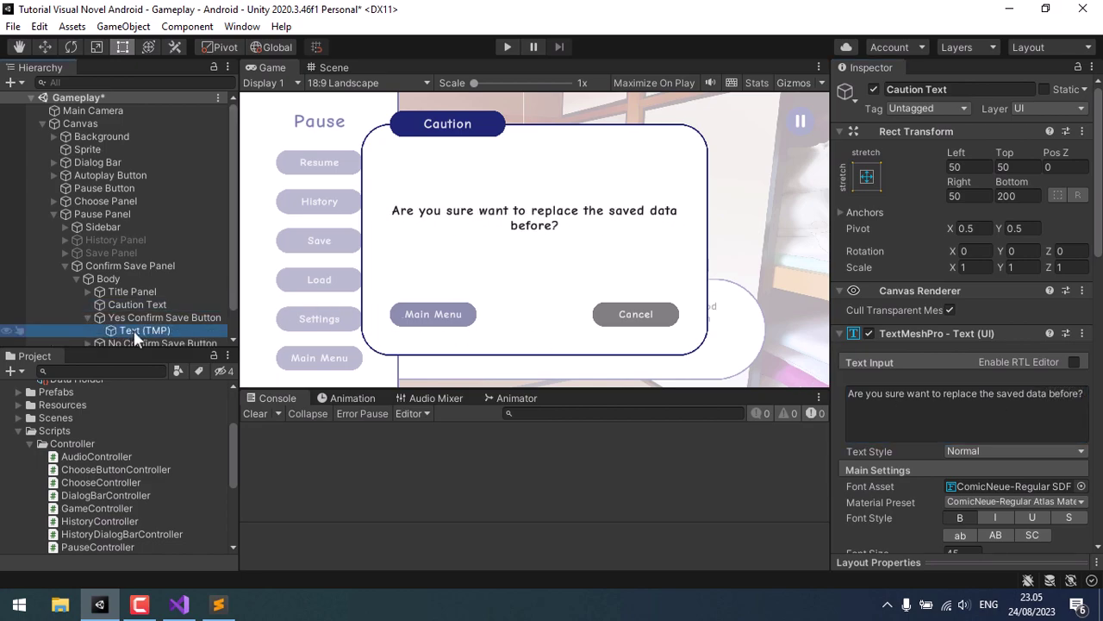
click(1034, 421)
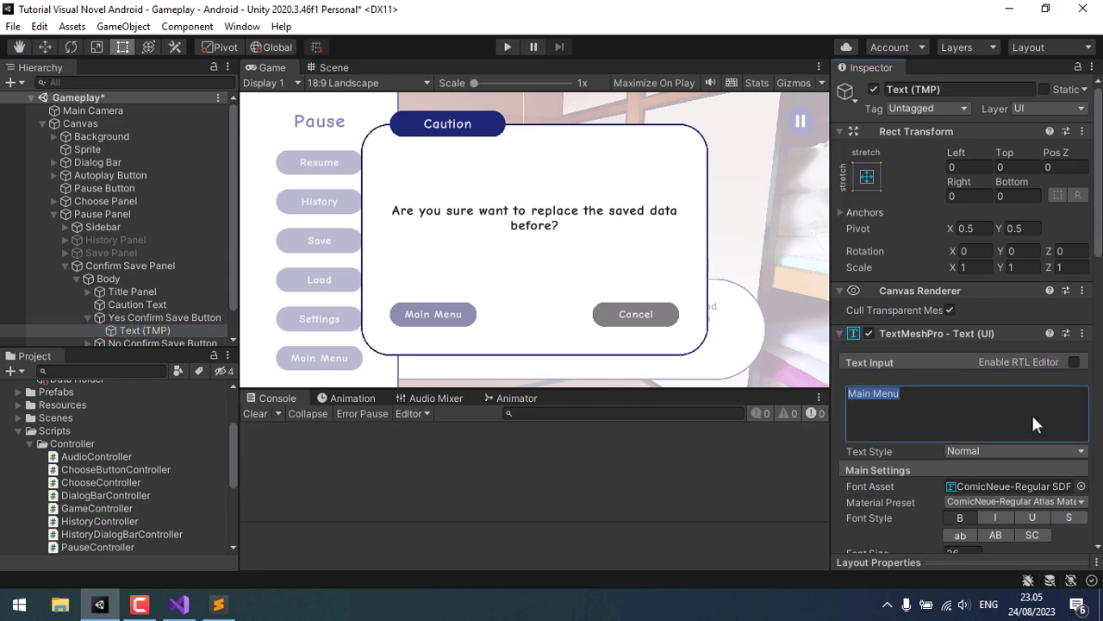
text(Yes)
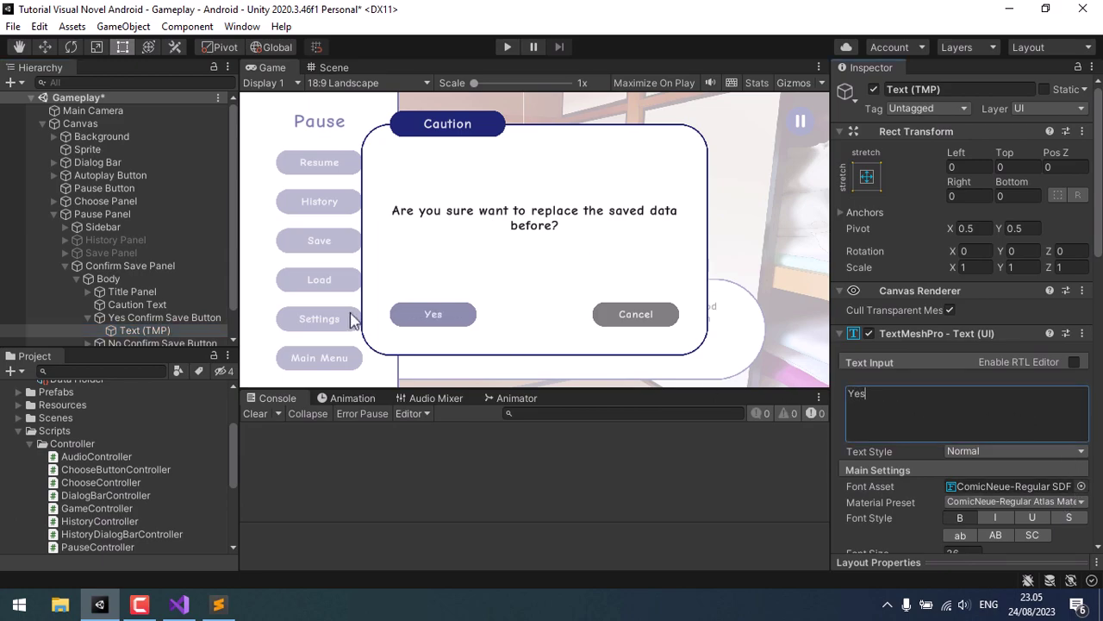
- Hide the Confirm Save Panel, set Pause Panel Alpha back to 0, and save the scene
click(86, 318)
click(87, 268)
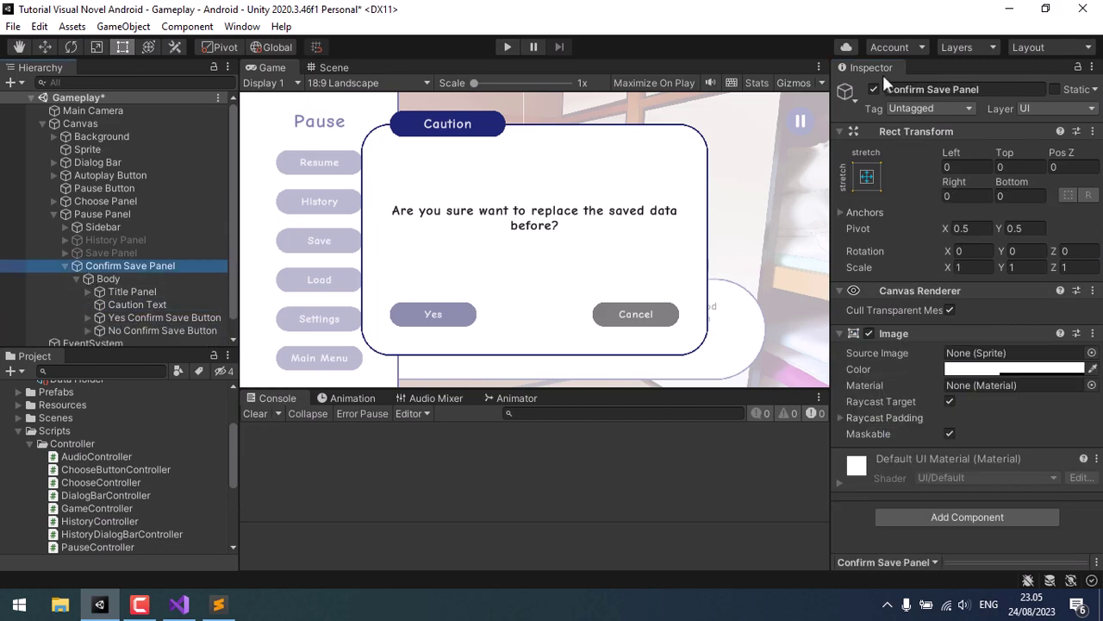
click(874, 90)
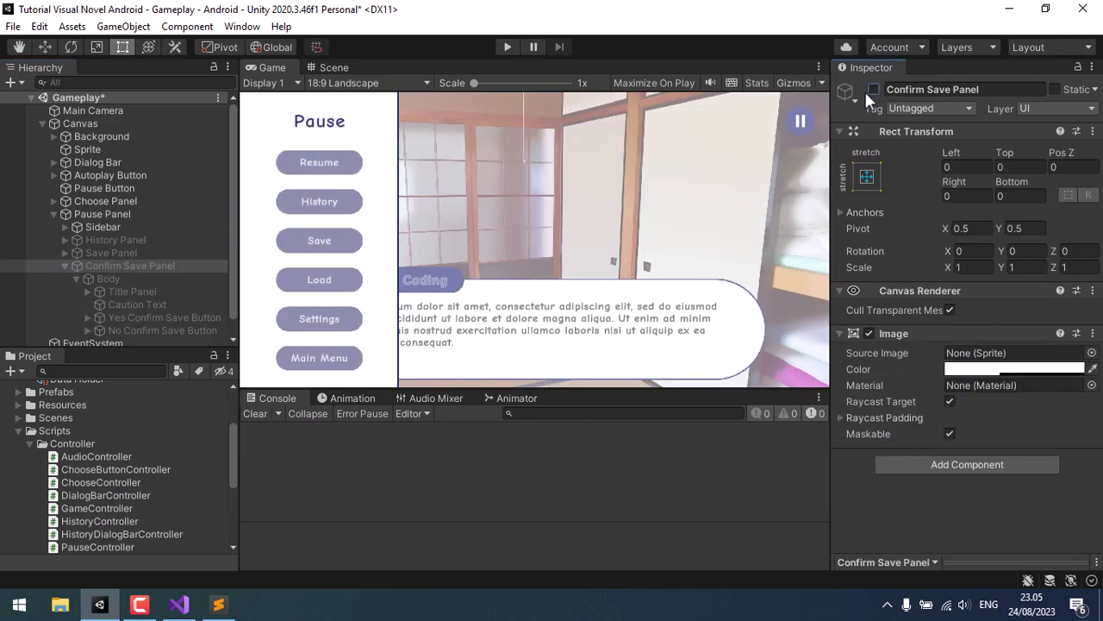
click(93, 214)
click(1001, 480)
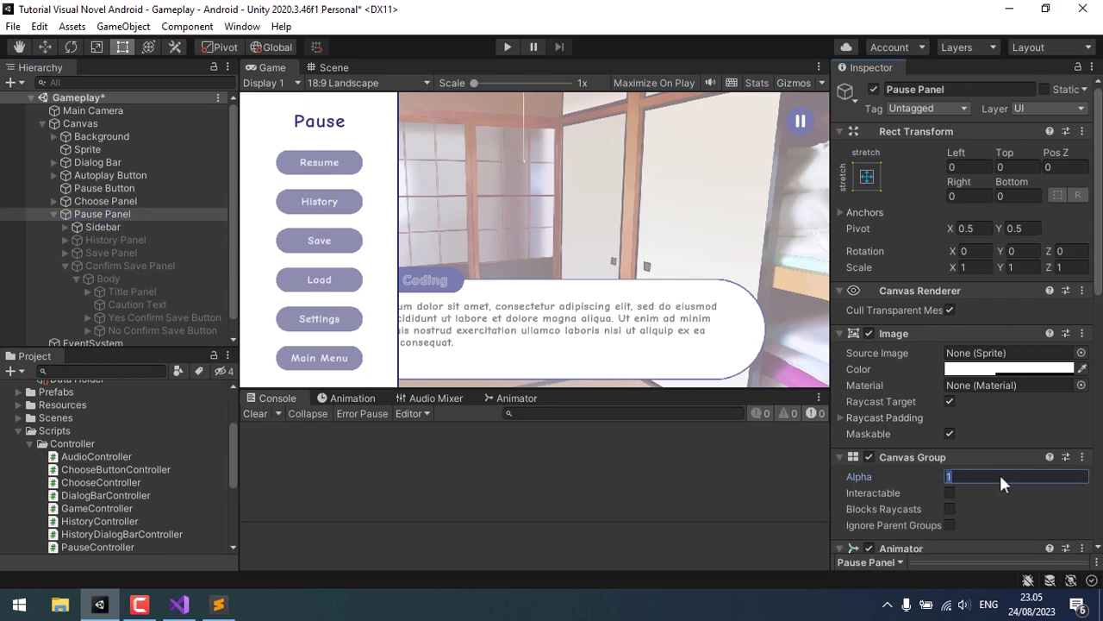
text(0)
key(Return)
key(ctrl+s)
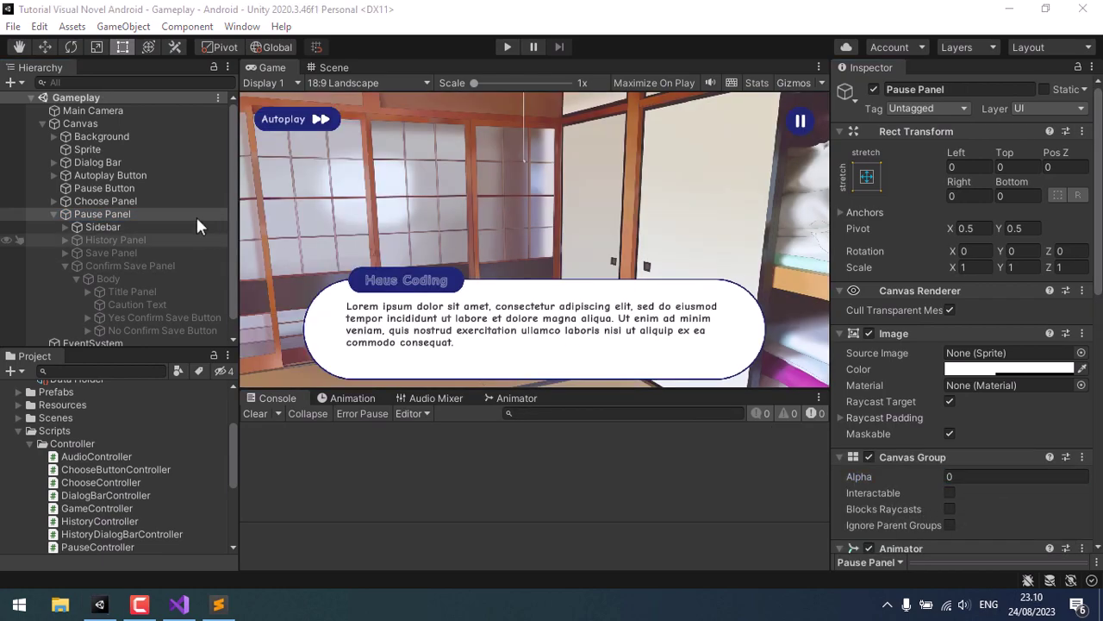
- Locate the GameController script through the Canvas's Game Controller component
click(103, 124)
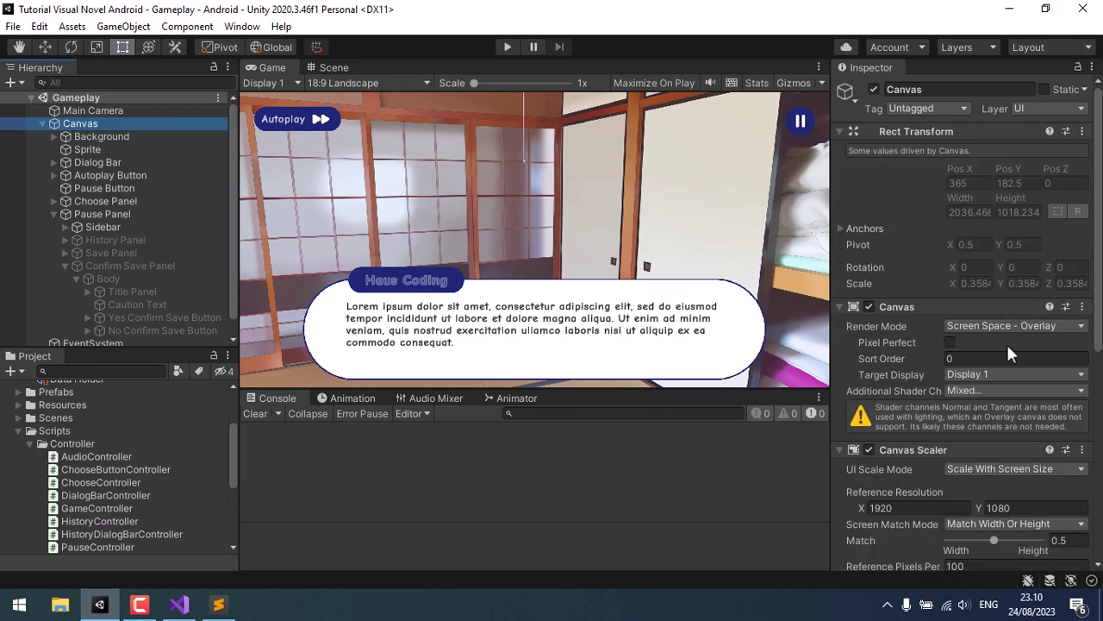
scroll(1000, 362, down, 10)
click(987, 317)
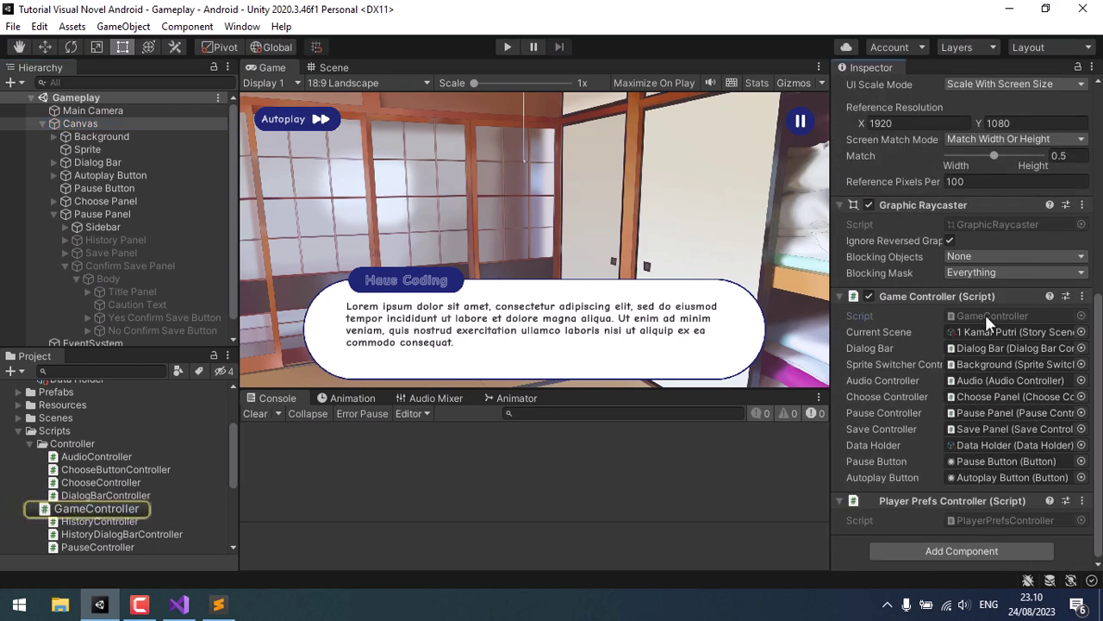
- In GameController's Start loop, store i in choosenButton, pass it to OnSaveButtonClick, and save
double_click(985, 314)
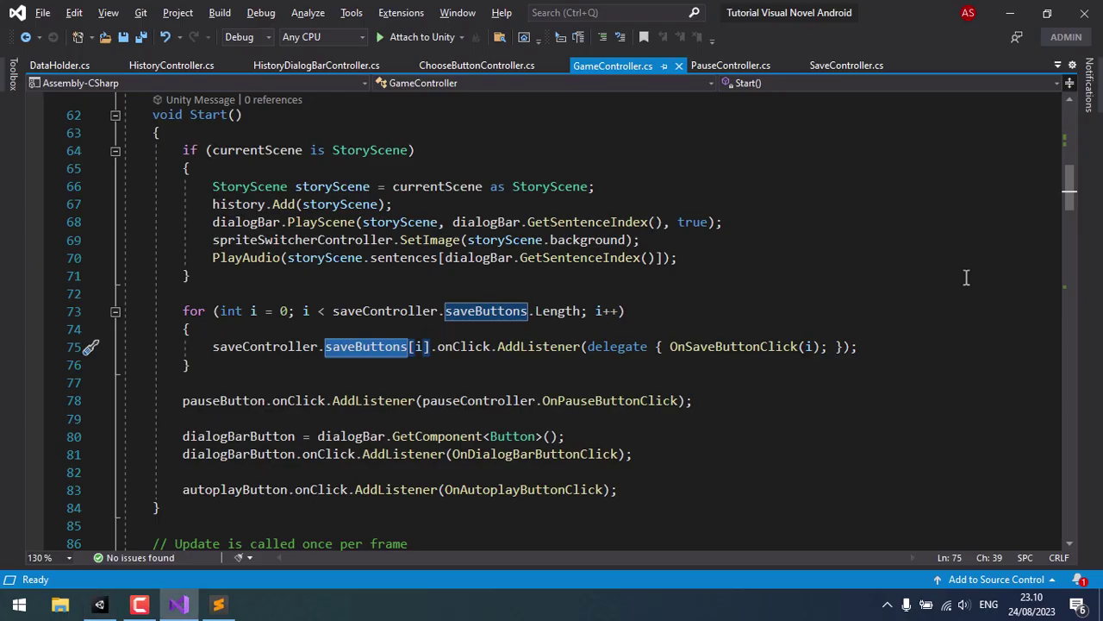
click(347, 332)
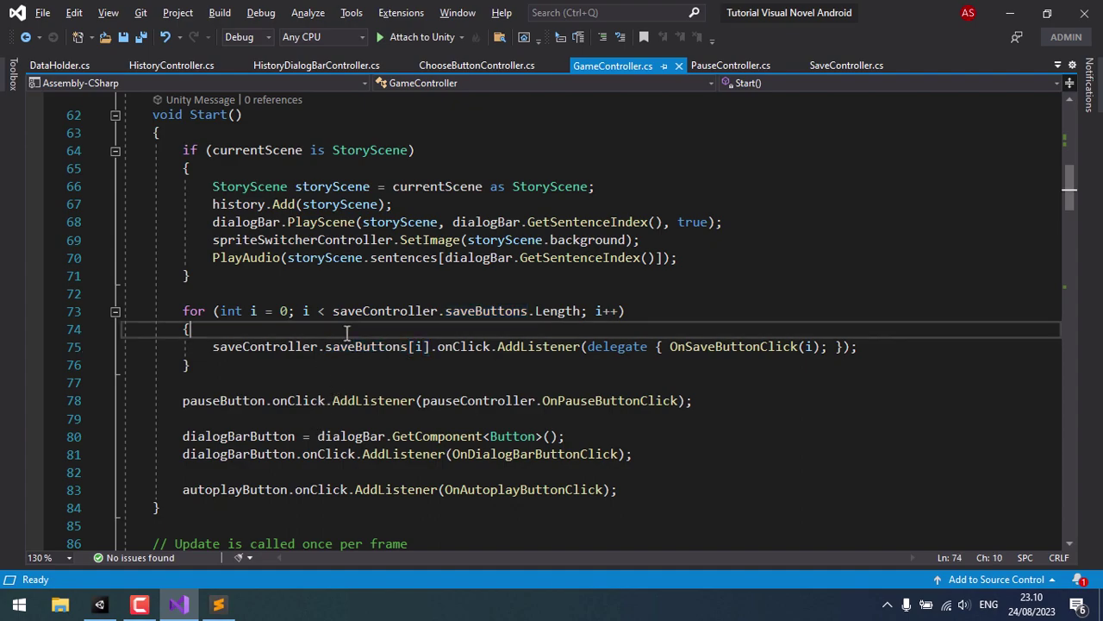
key(Return)
text(int)
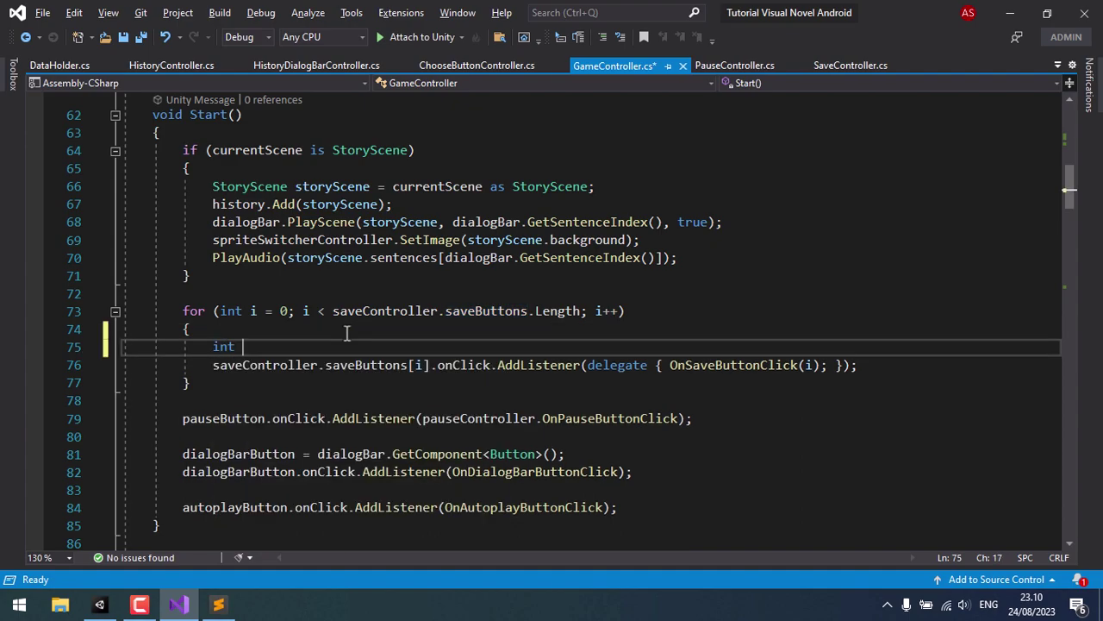
text(choosen)
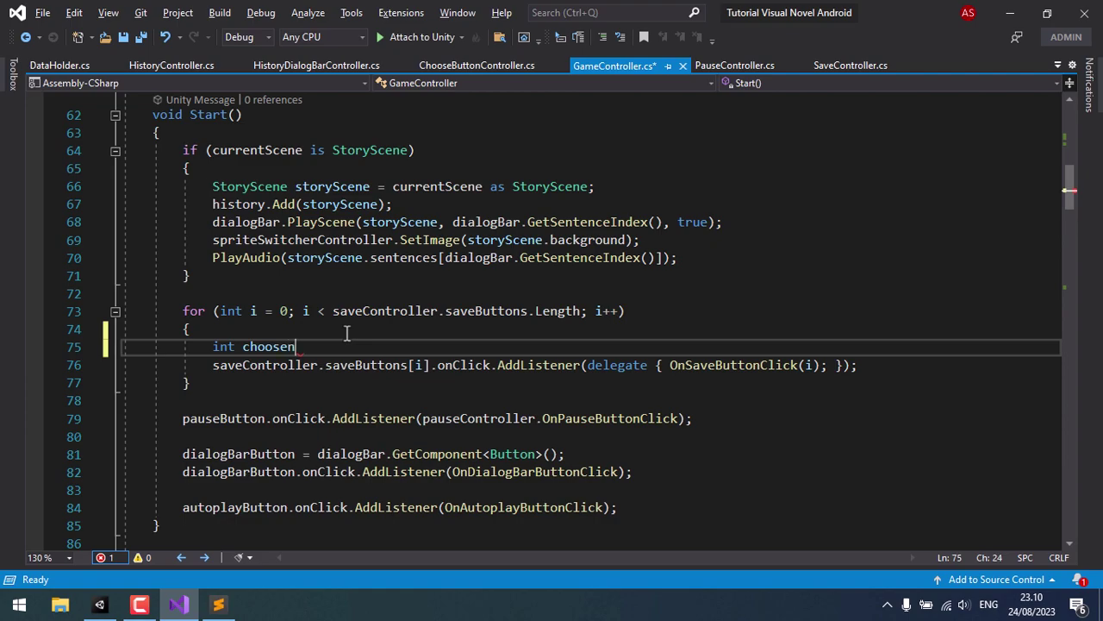
text(Button = i)
text(;)
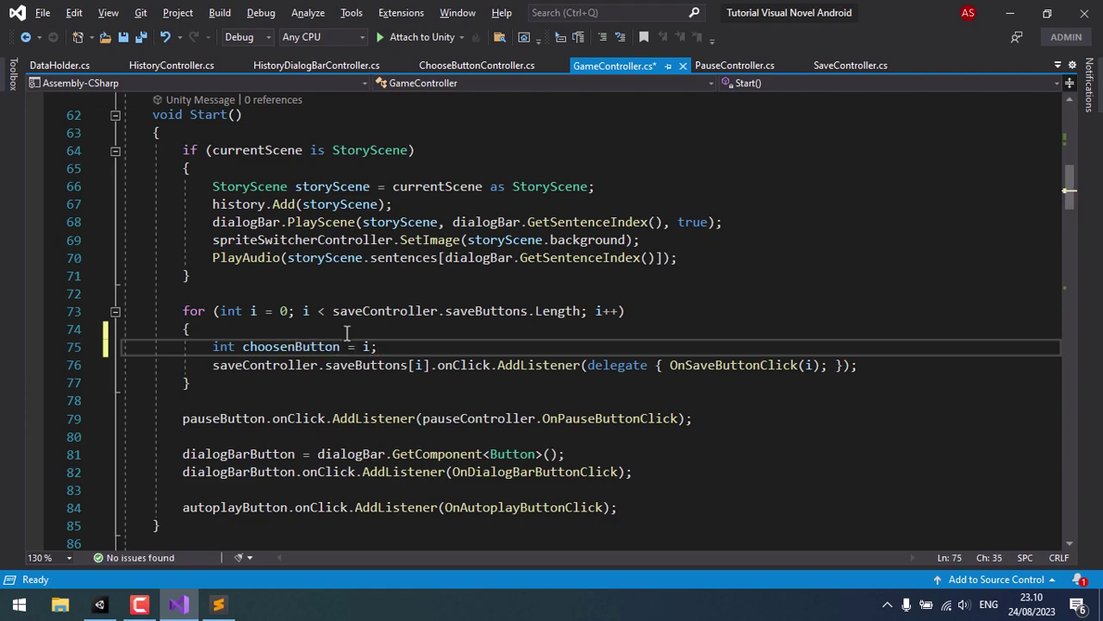
click(271, 346)
double_click(270, 347)
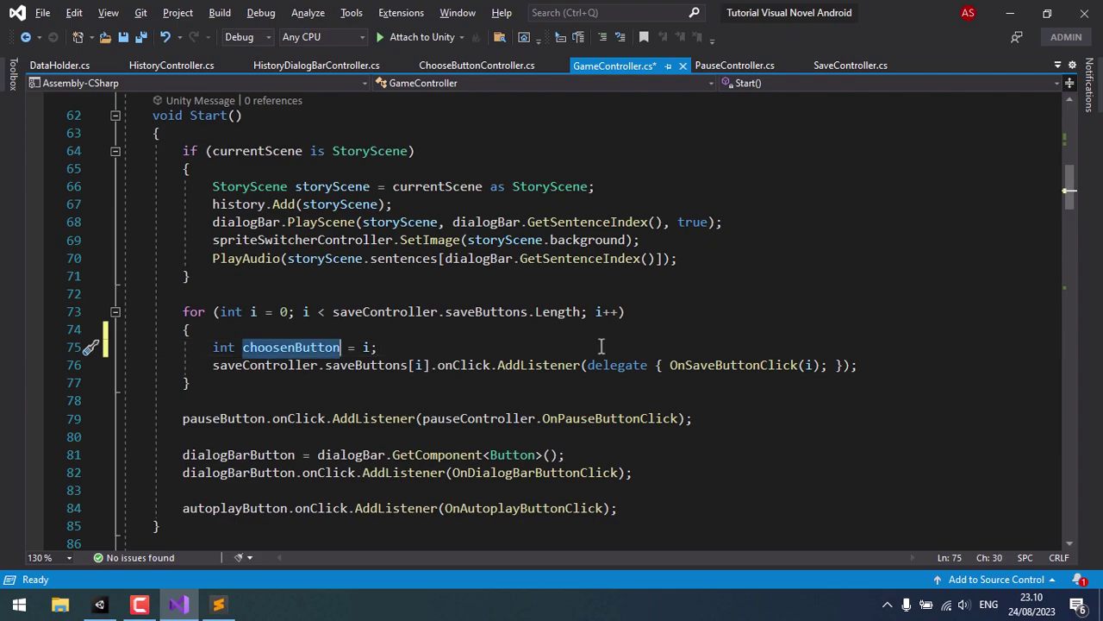
key(ctrl+c)
double_click(811, 364)
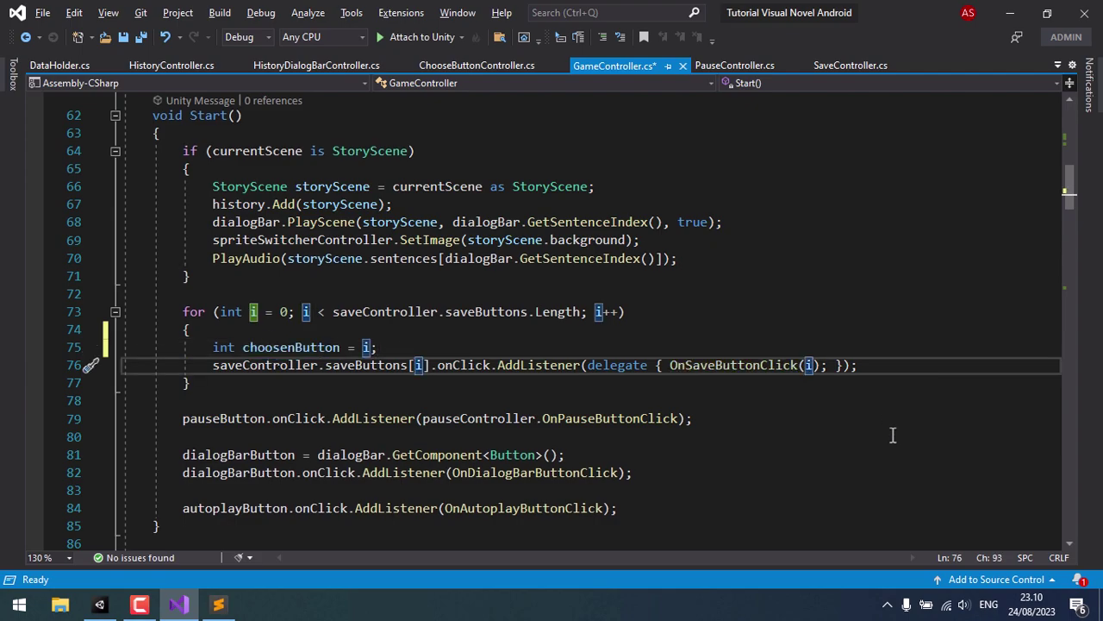
key(ctrl+v)
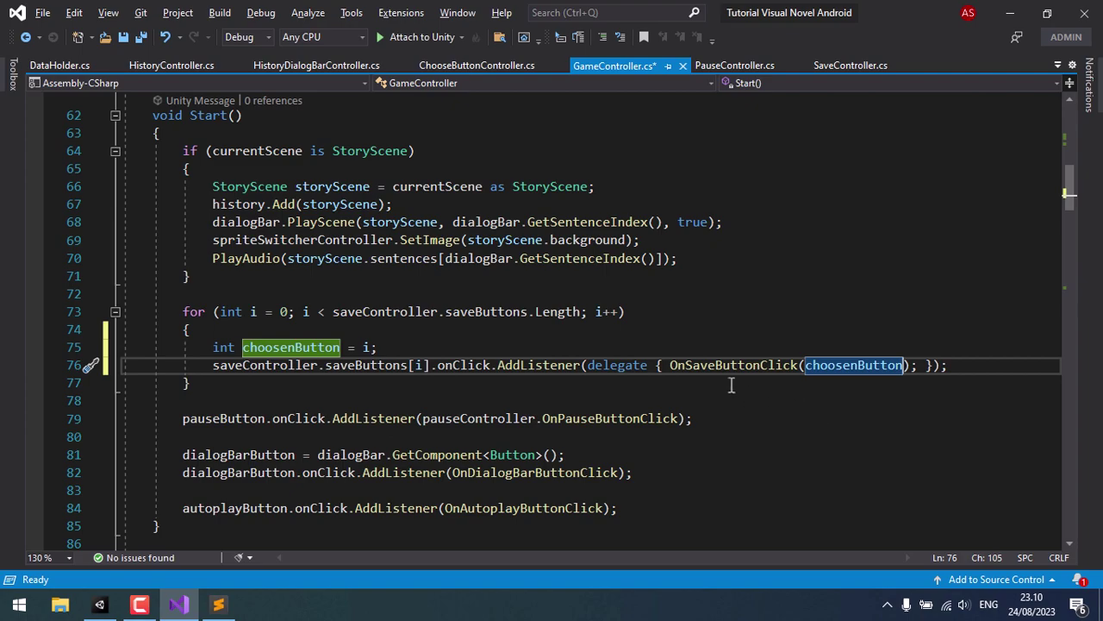
key(ctrl+s)
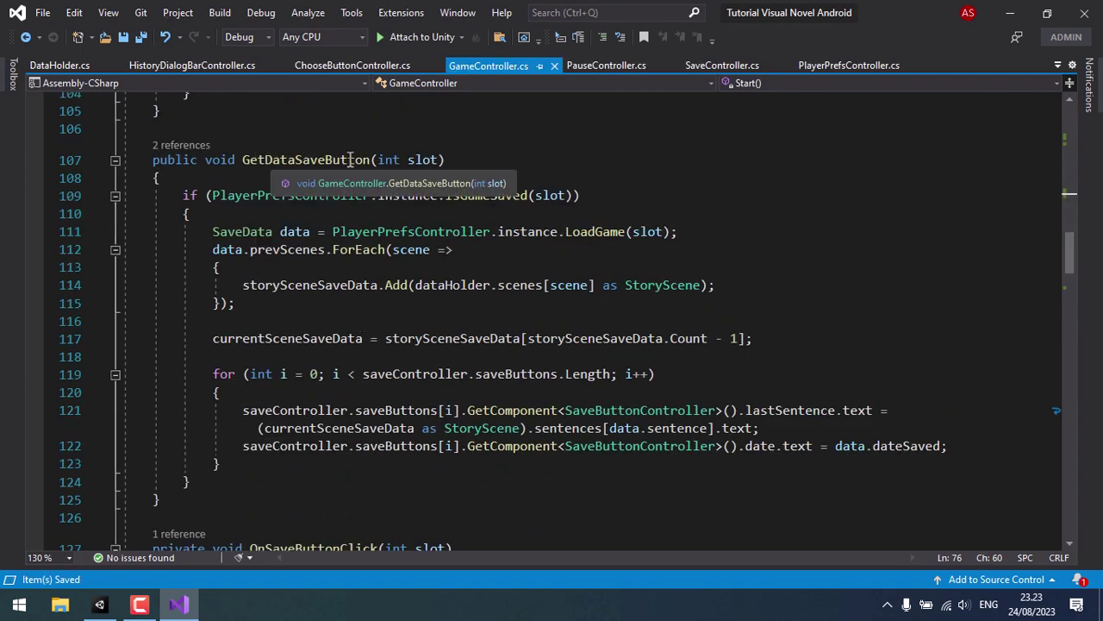
- Remove the for loop header and braces from GetDataSaveButton and un-indent its two lines
click(210, 373)
drag(125, 356, 274, 397)
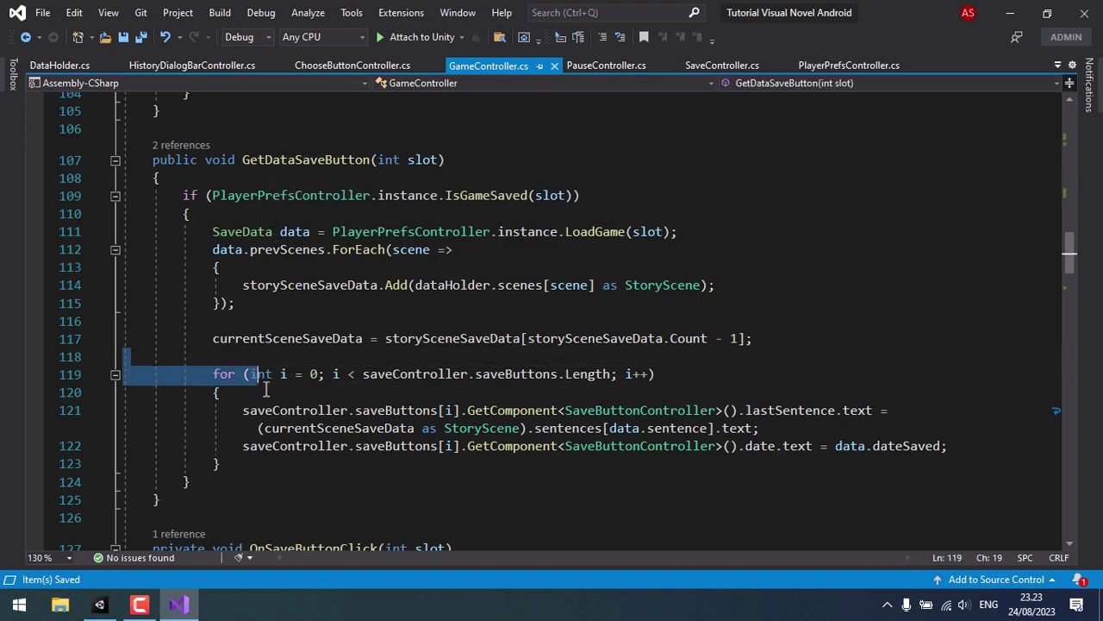
key(BackSpace)
click(231, 428)
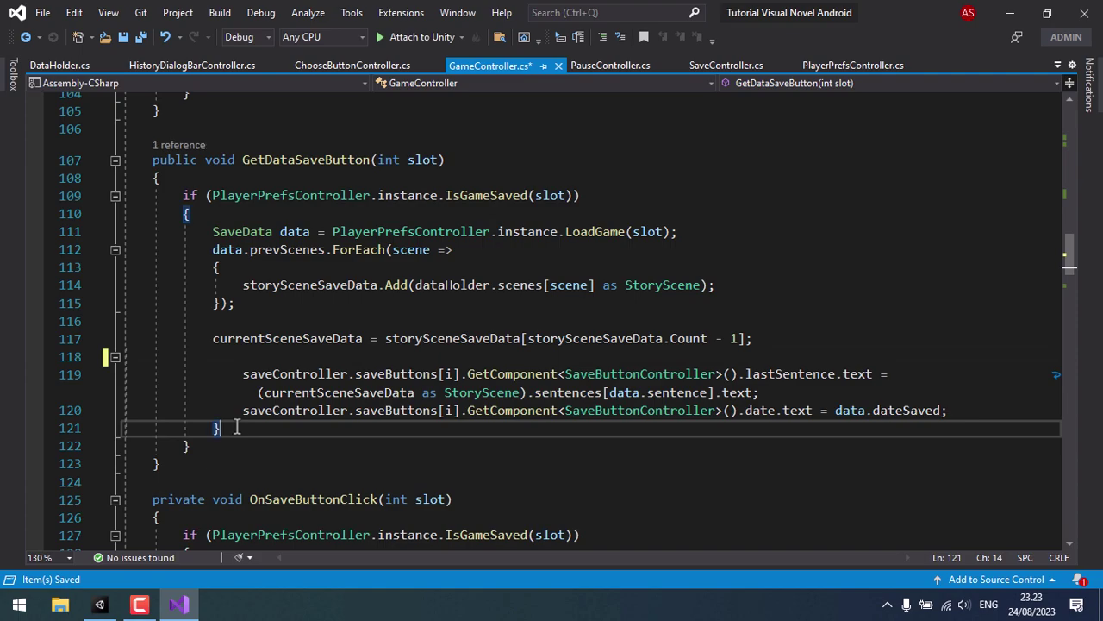
key(ctrl+x)
drag(242, 375, 297, 420)
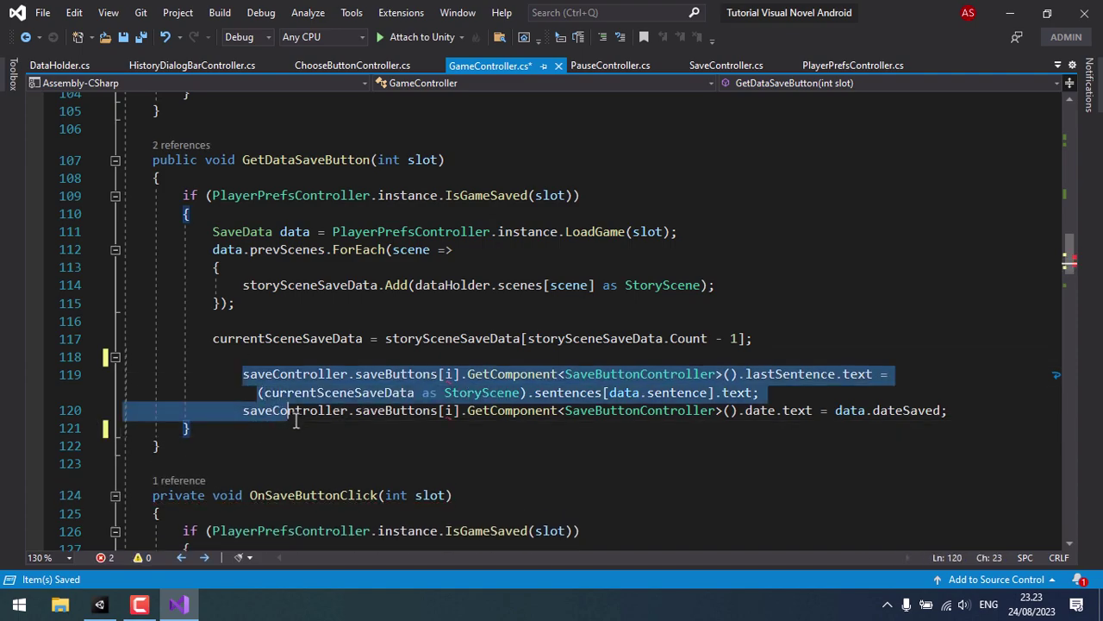
key(shift+Tab)
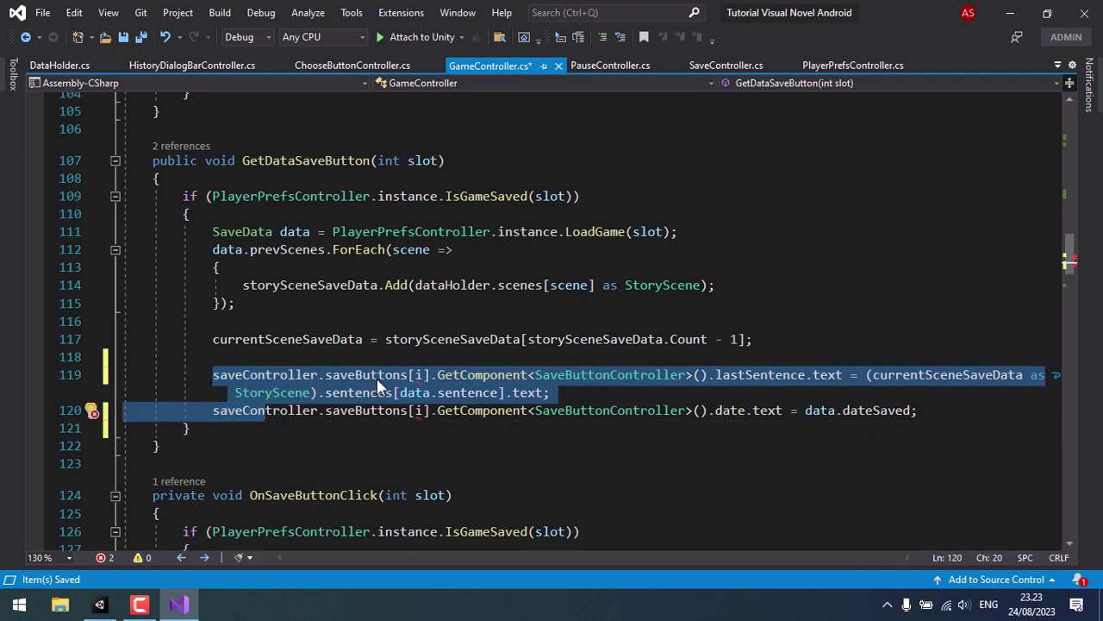
- Index saveButtons with [slot] instead of [i] on both lines, save, and return to Unity
click(414, 374)
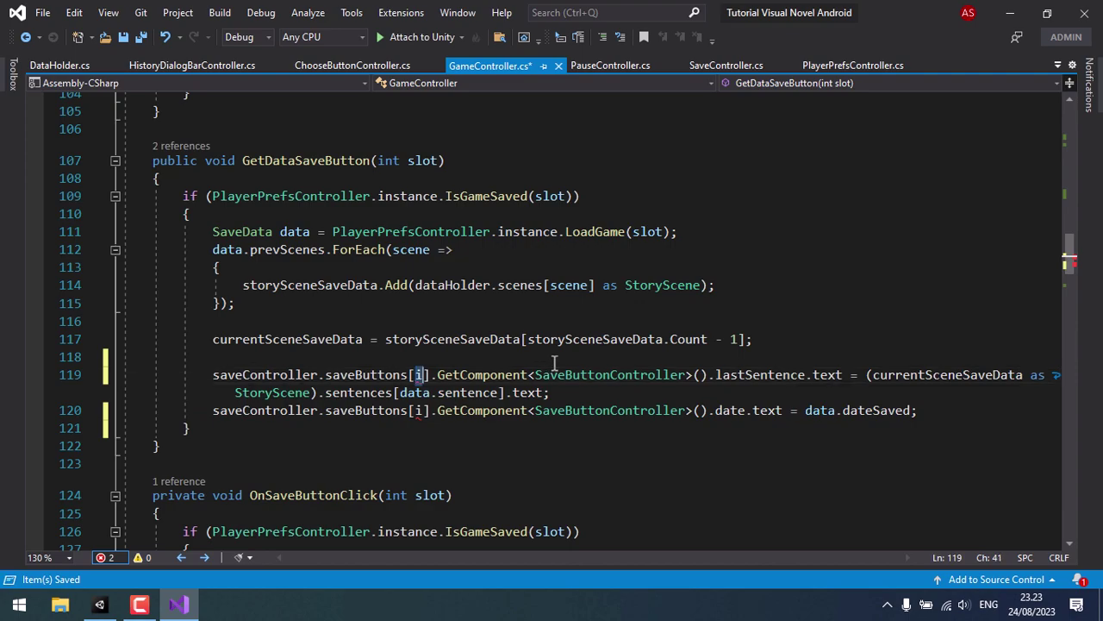
key(Delete)
text(slot)
key(Escape)
key(Down)
key(Down)
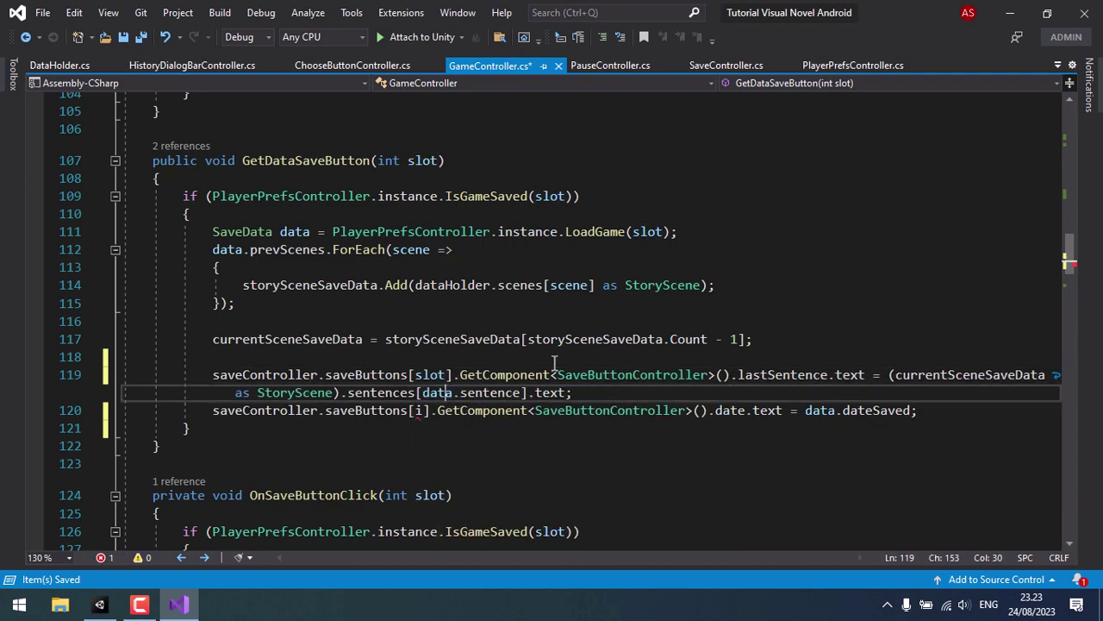
key(Left)
key(Left)
key(BackSpace)
text(slot)
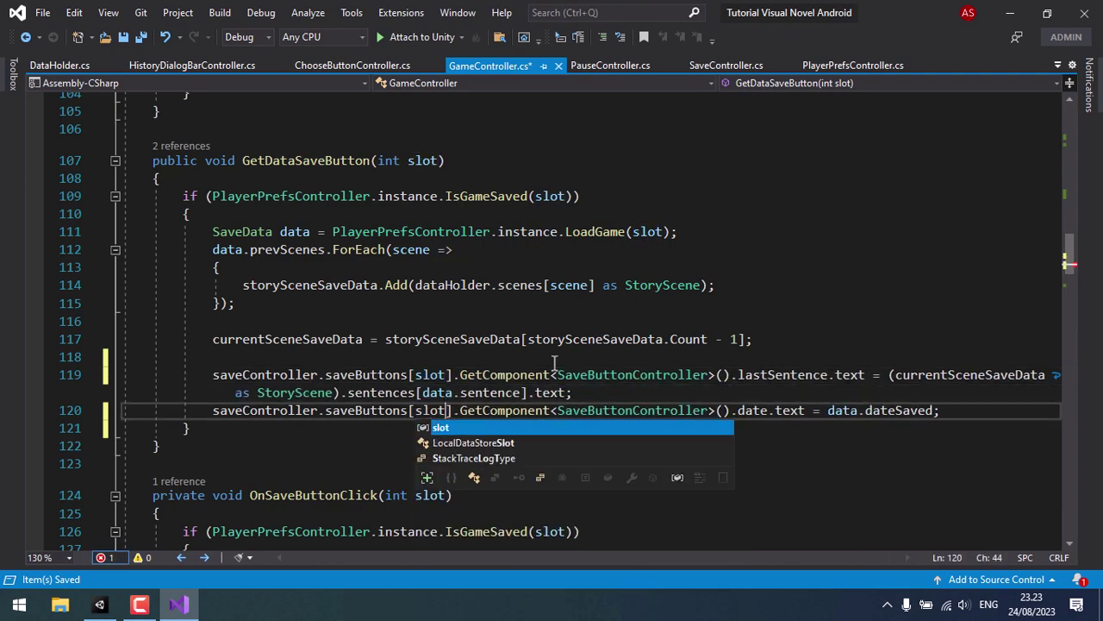
key(Escape)
key(ctrl+s)
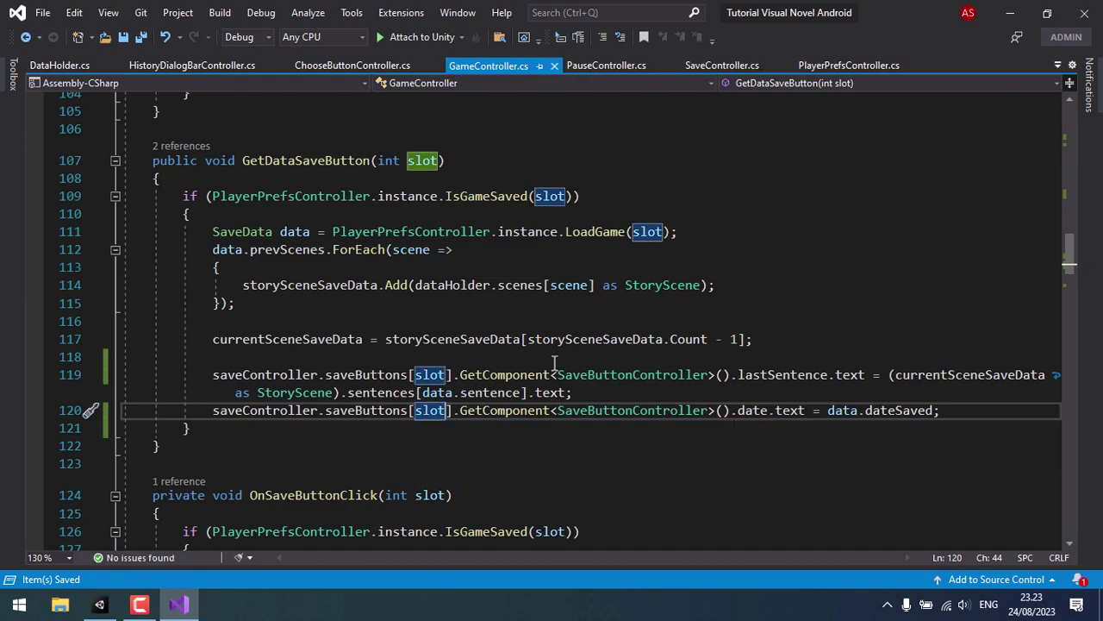
click(99, 604)
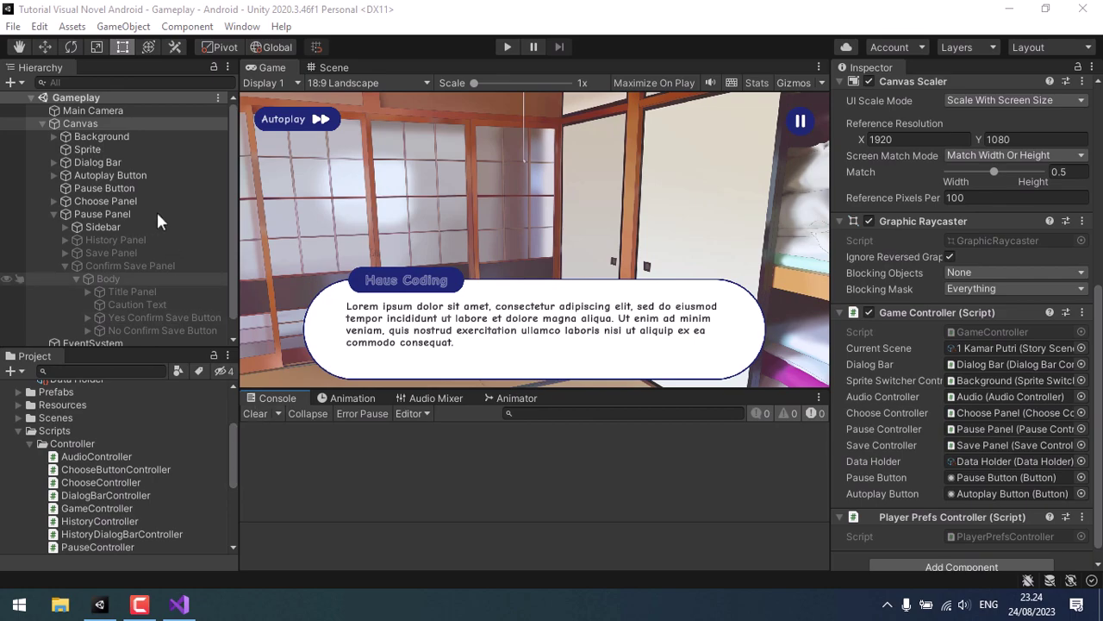
- Run Edit > Clear All PlayerPrefs and confirm with Yes
click(39, 27)
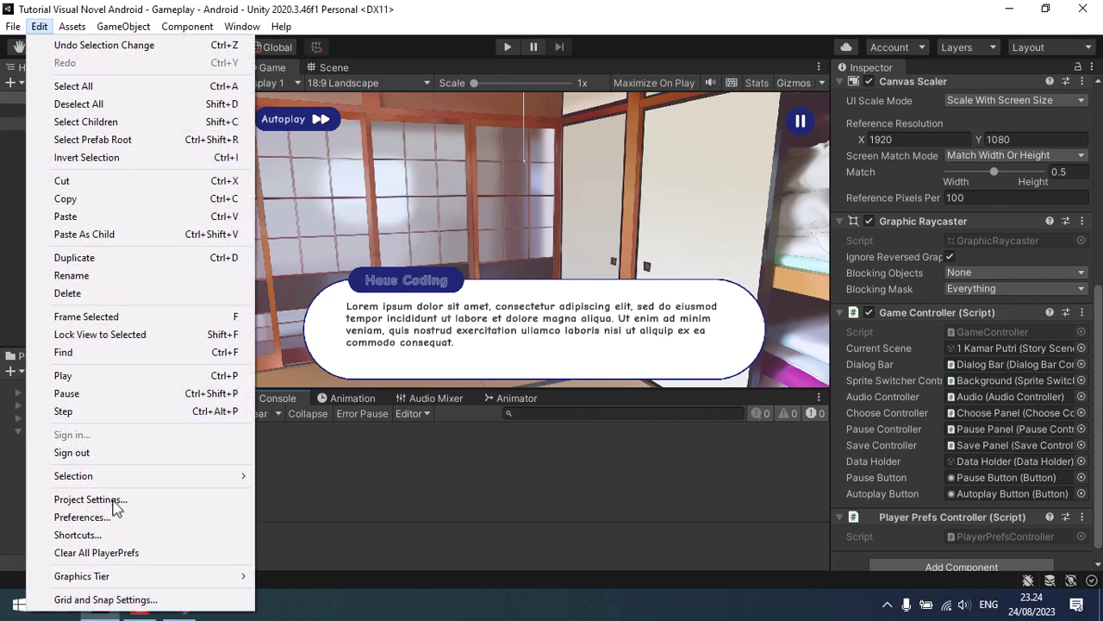
click(129, 557)
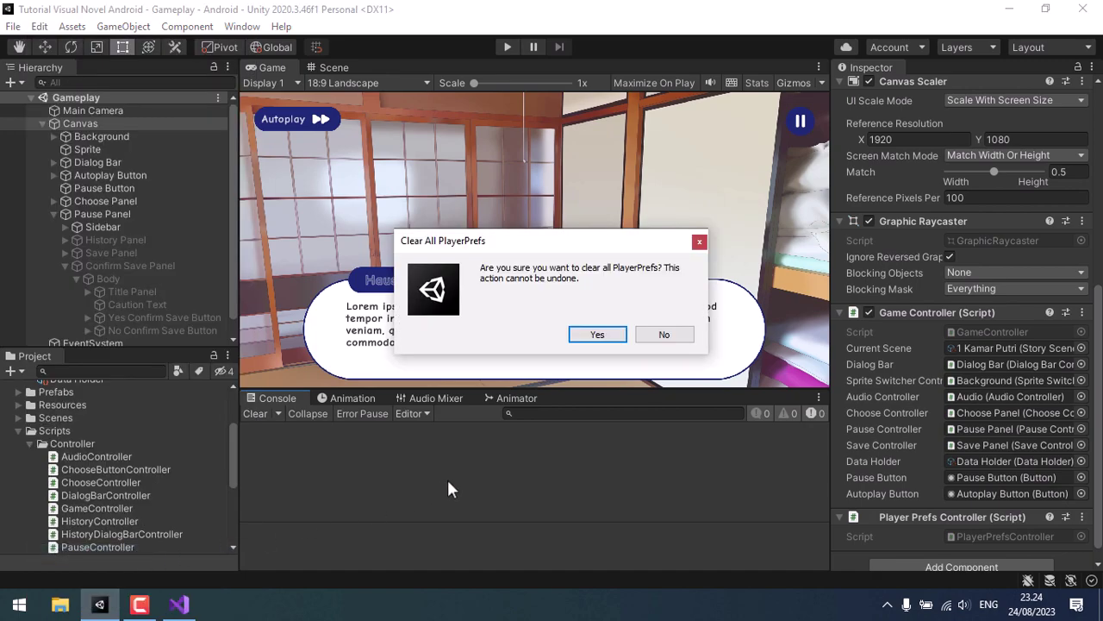
click(595, 336)
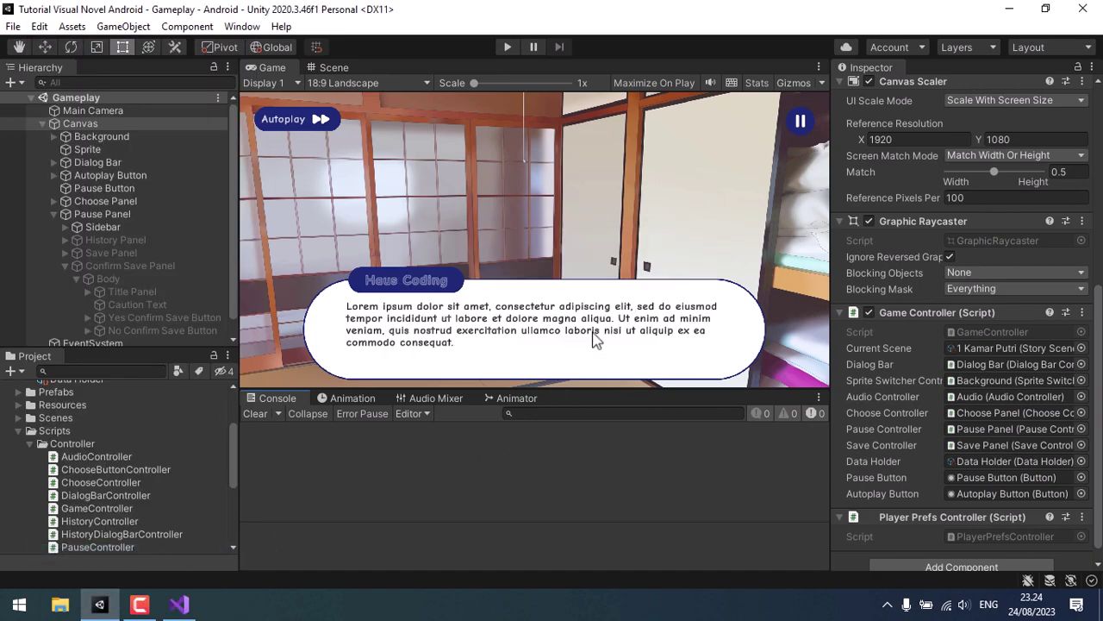
- Play the game, save into slot one from the pause menu, resume, and advance the dialogue
click(503, 47)
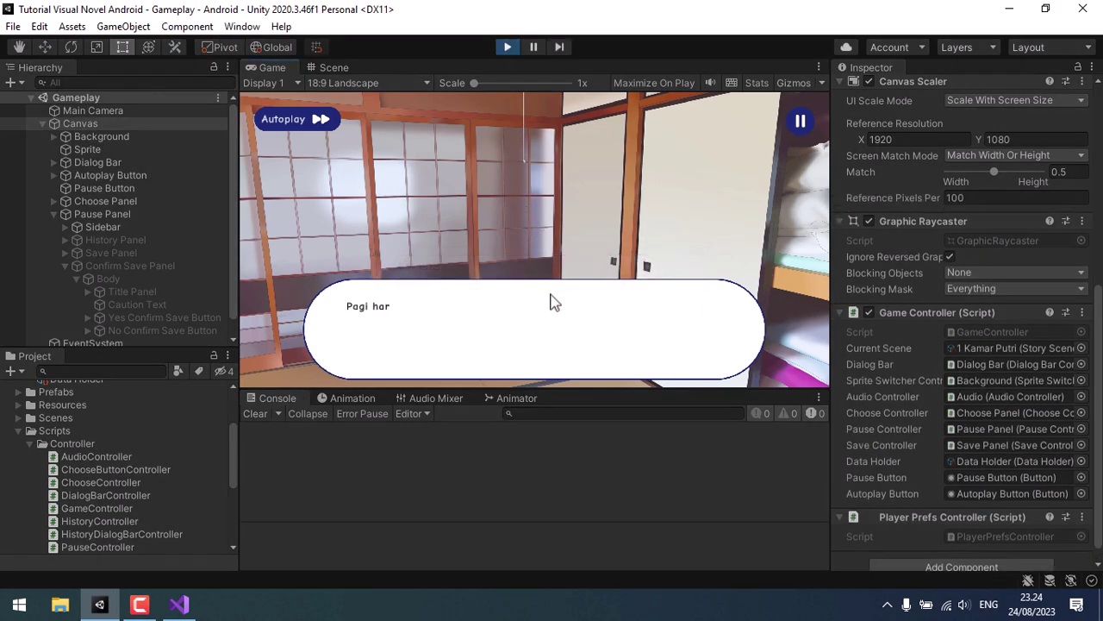
click(799, 123)
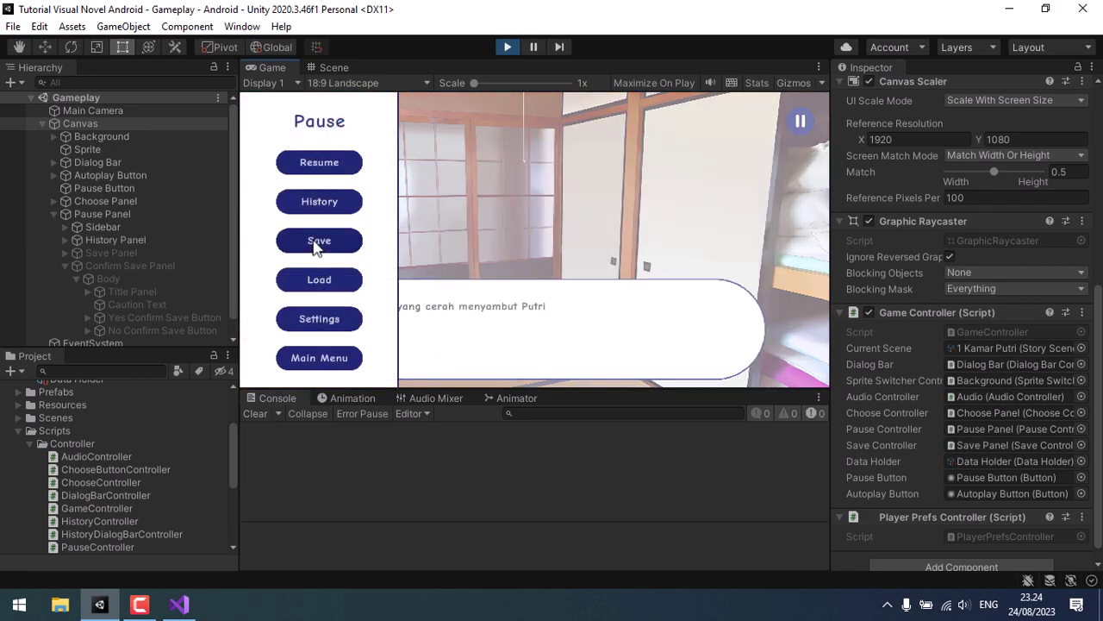
click(318, 245)
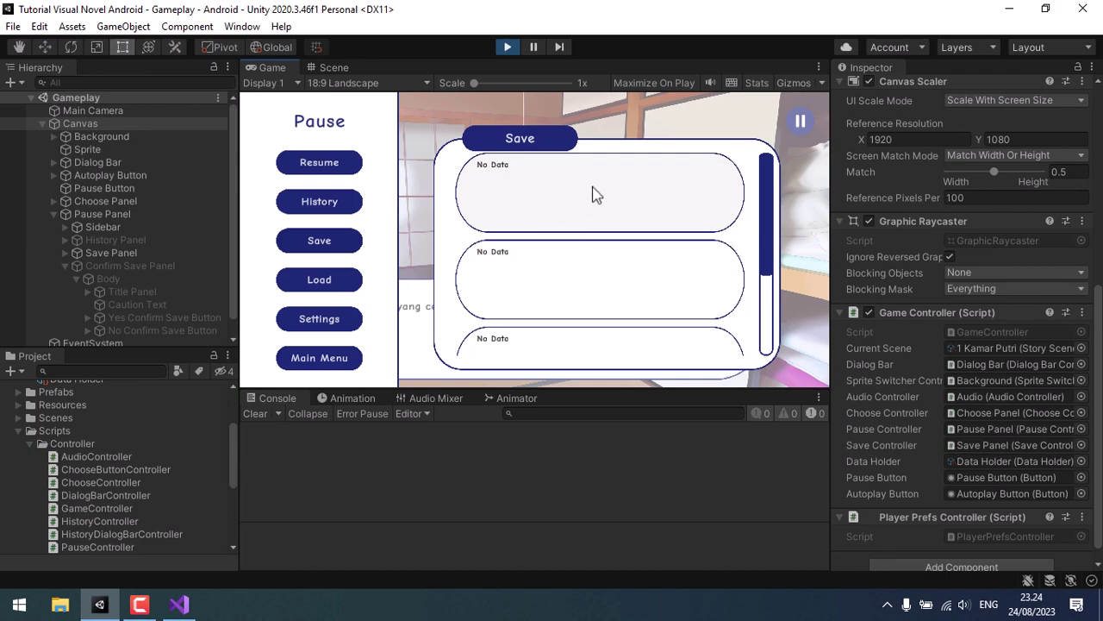
click(592, 195)
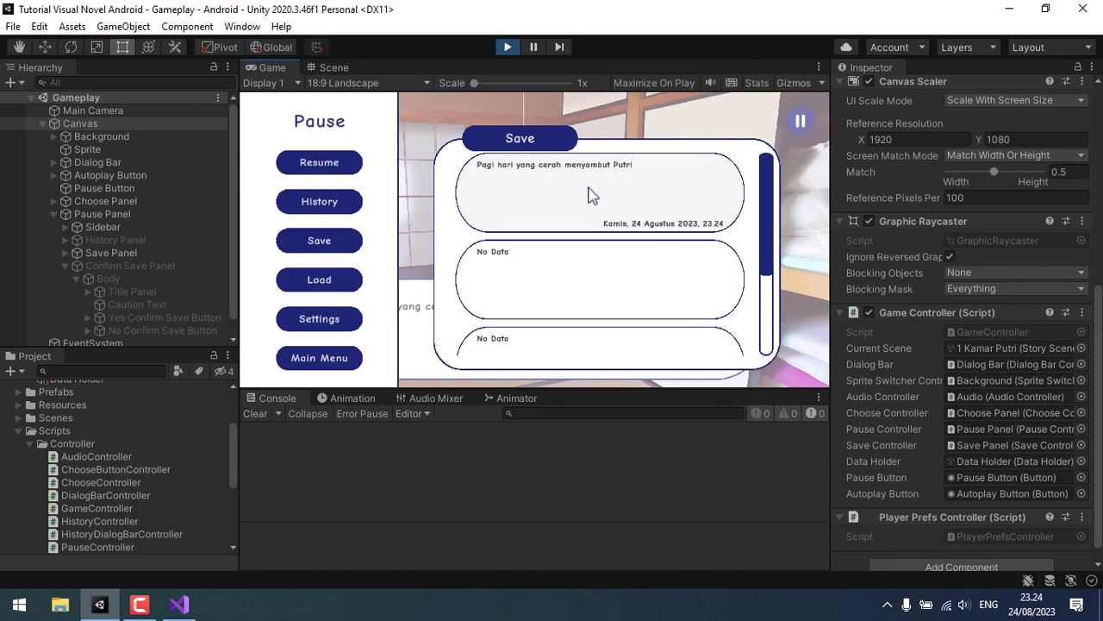
click(319, 162)
click(517, 323)
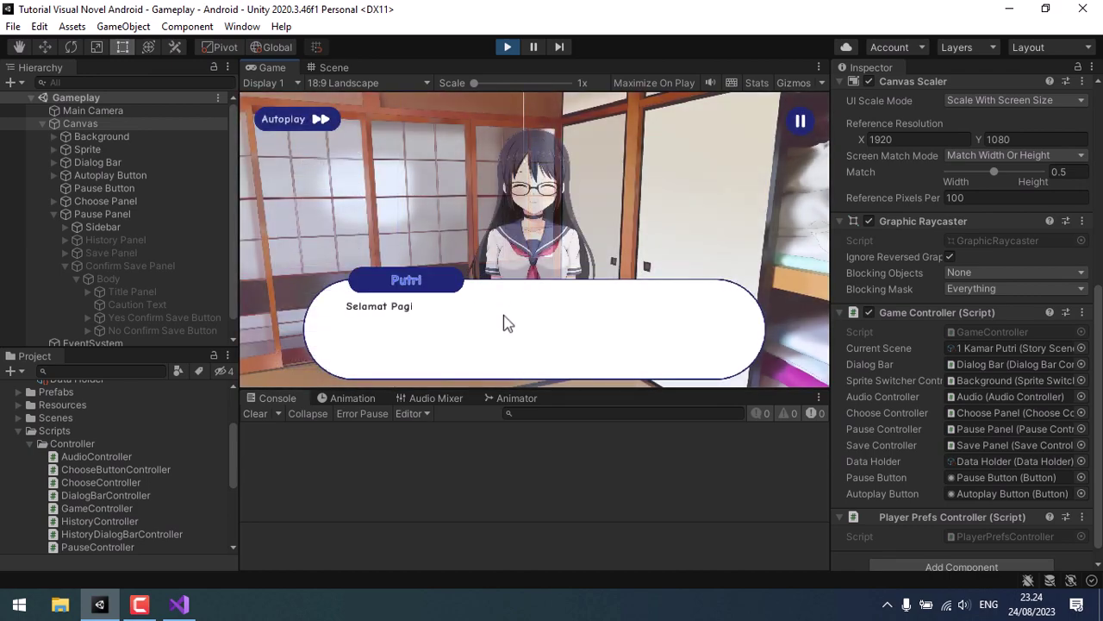
- Overwrite slot one, confirming with Yes, then save into the empty second slot
click(795, 129)
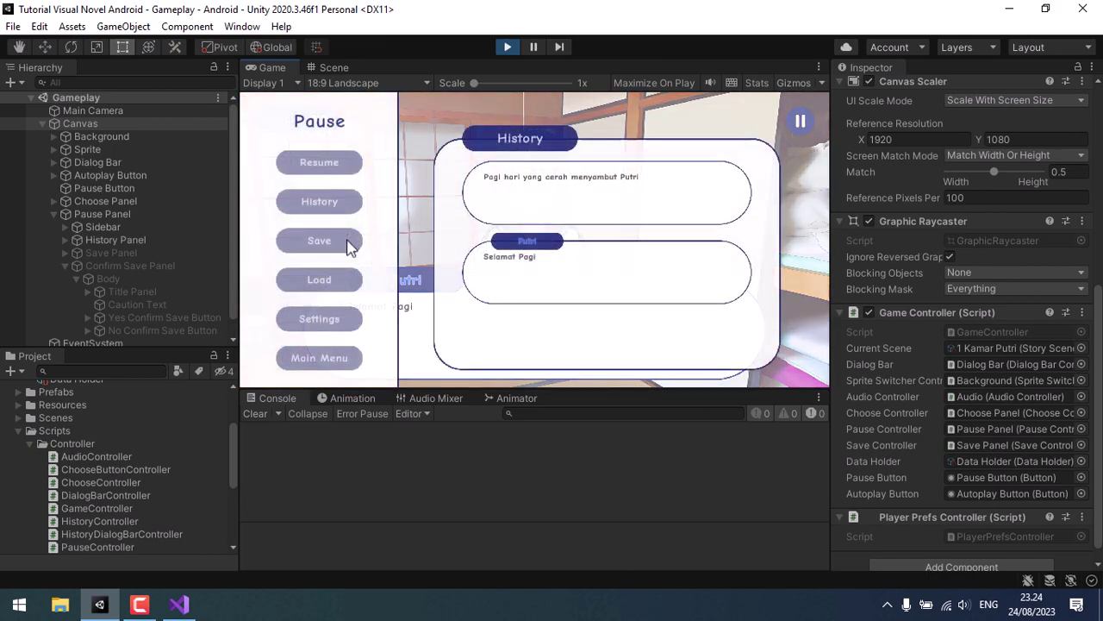
click(349, 244)
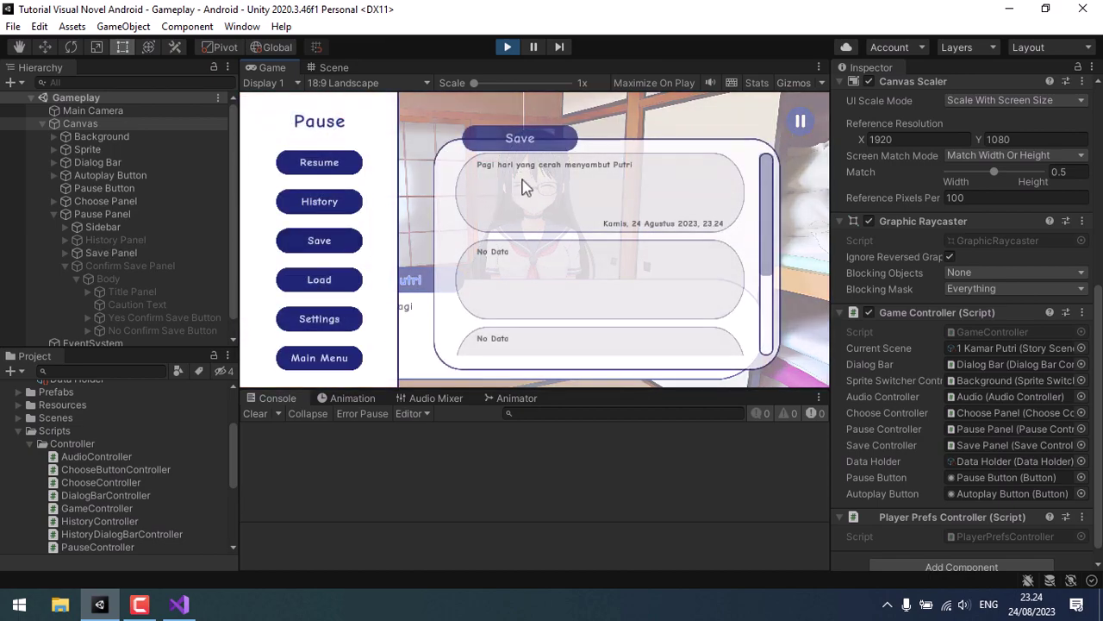
click(530, 190)
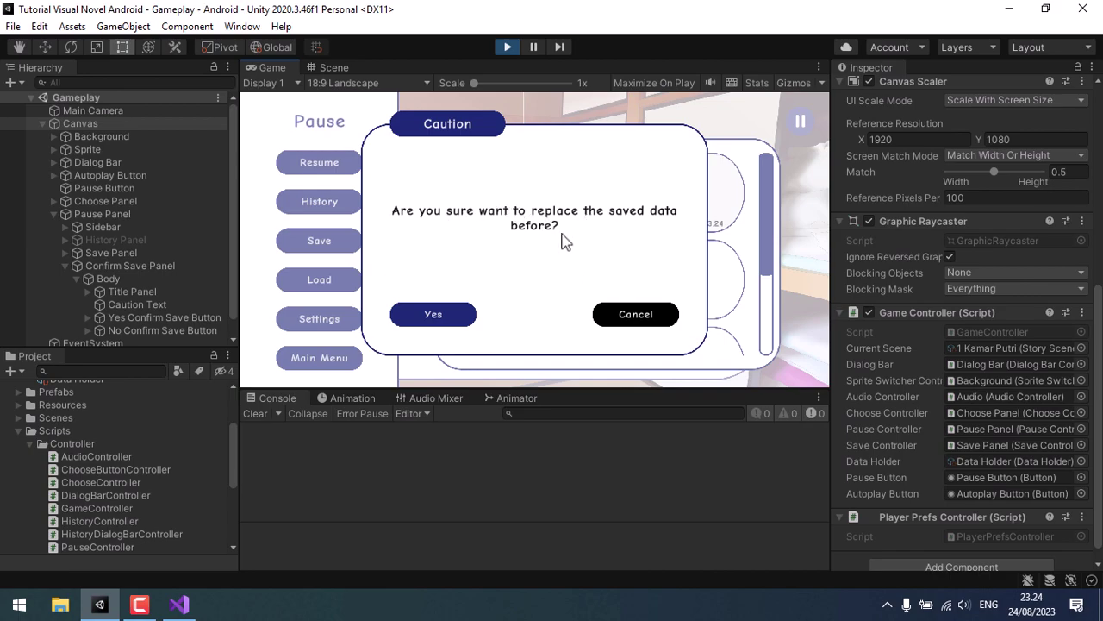
click(440, 315)
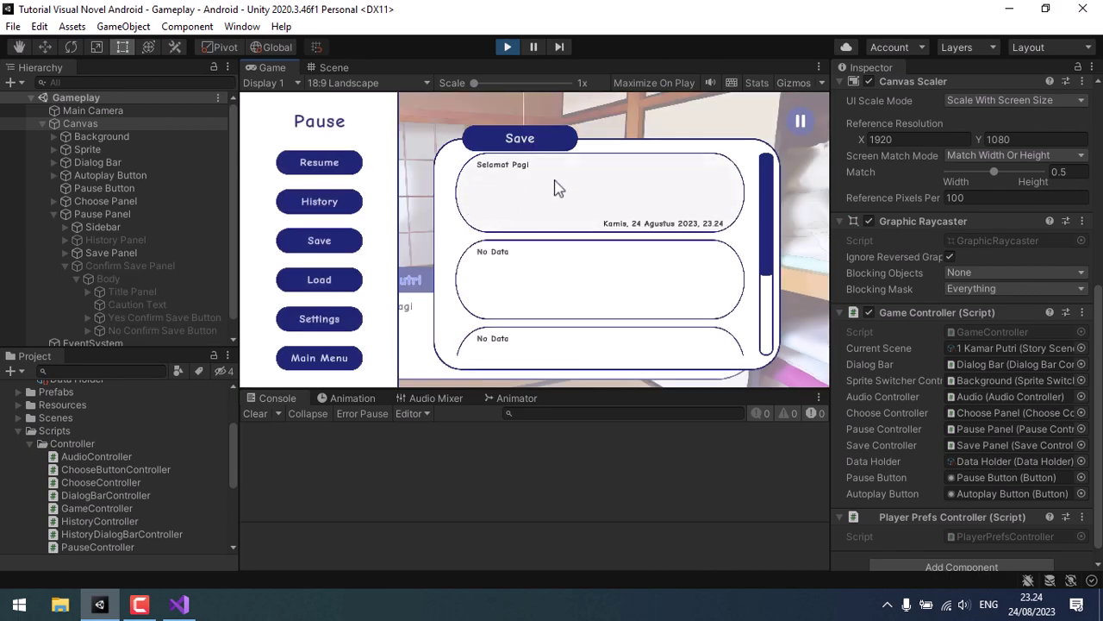
click(543, 279)
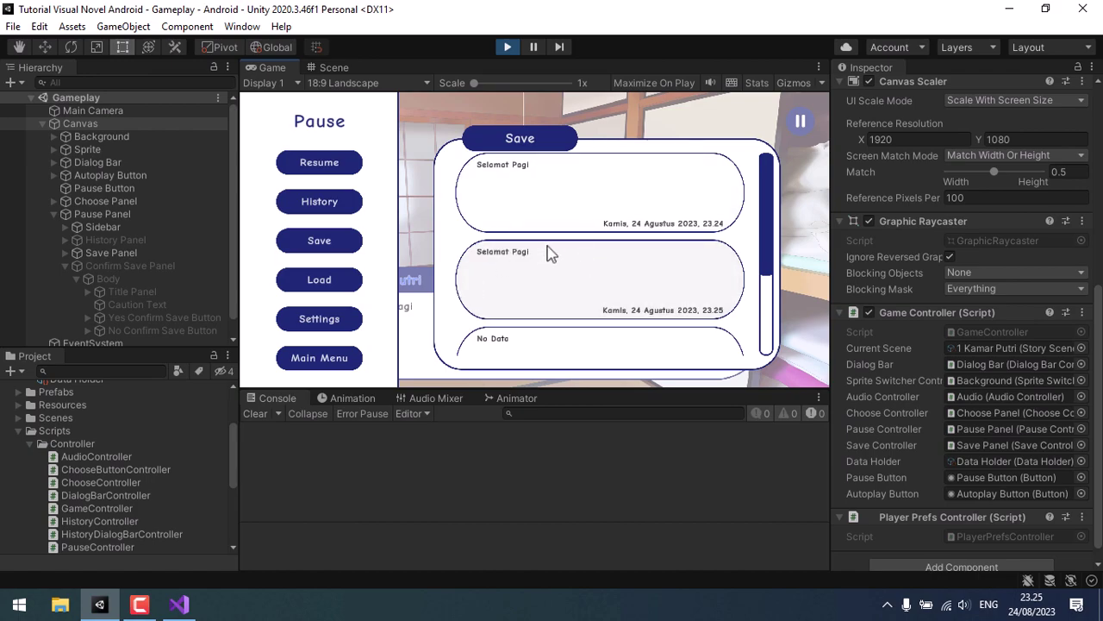
- Resume, pause again, and overwrite slot one once more, confirming with Yes
click(344, 164)
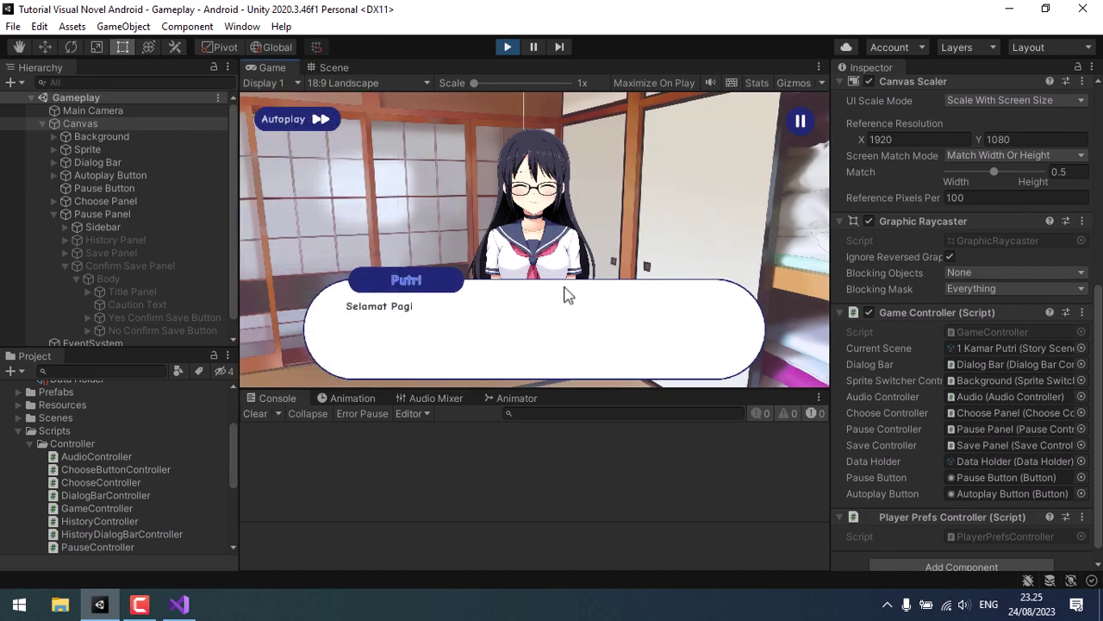
click(800, 123)
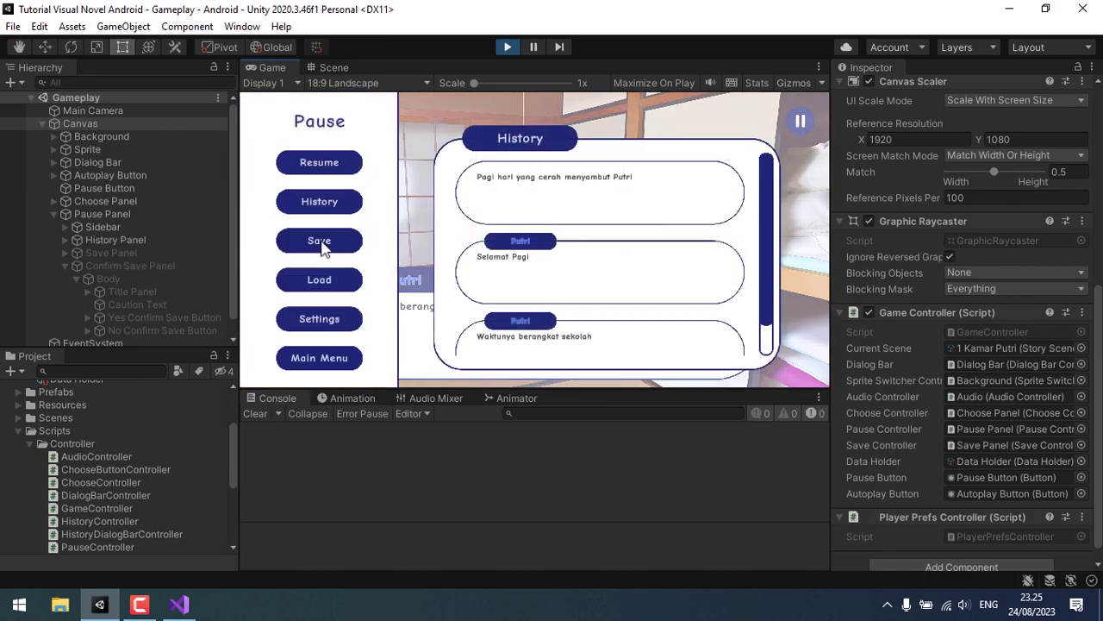
click(333, 250)
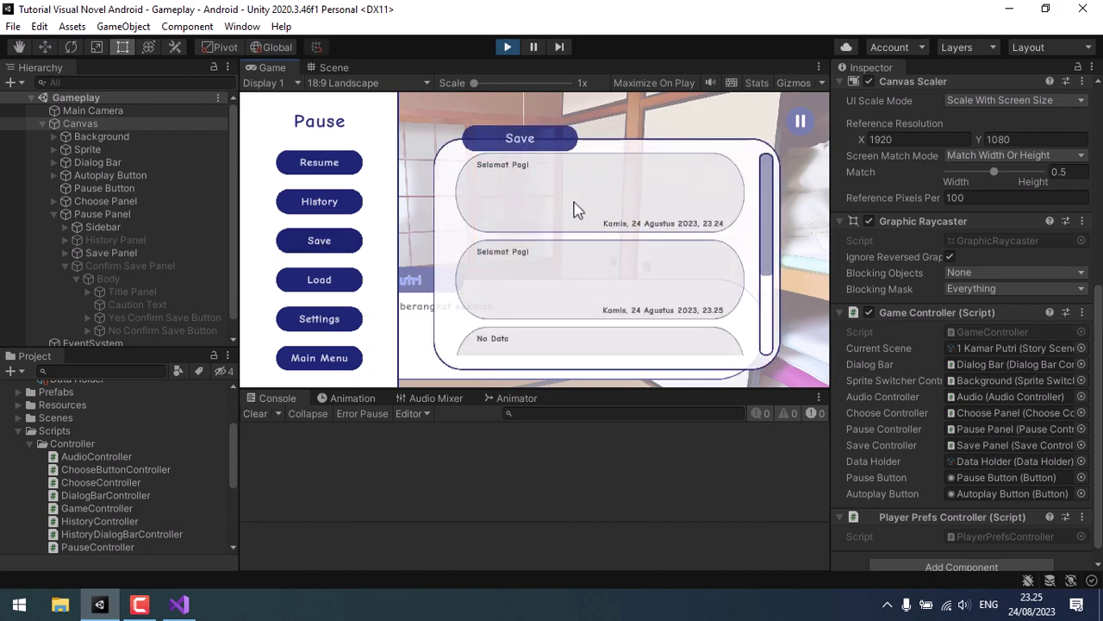
click(515, 205)
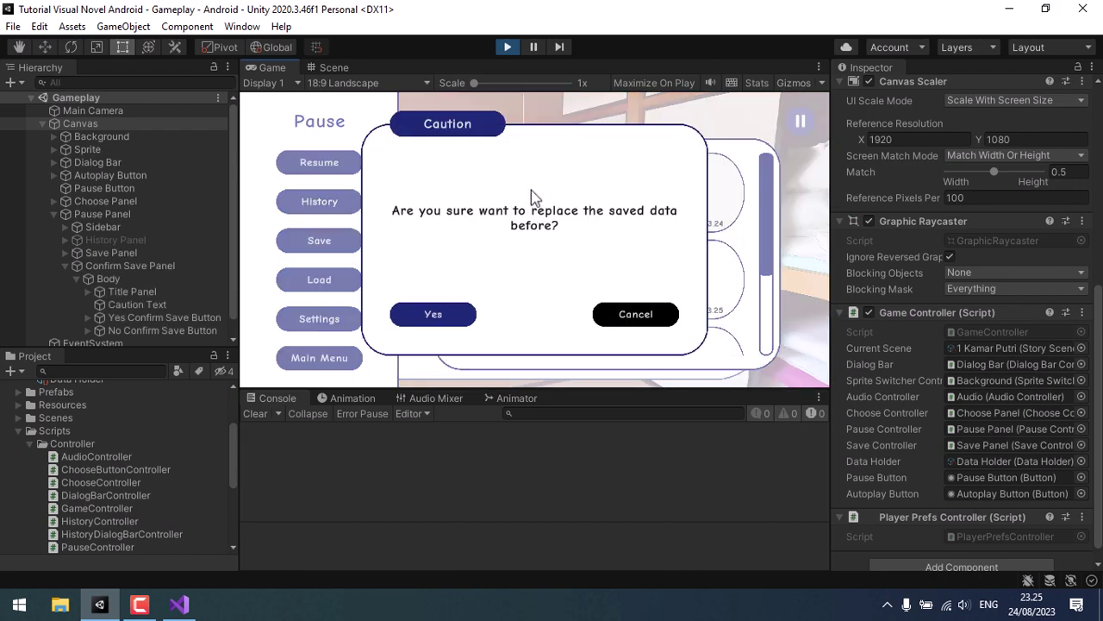
click(422, 315)
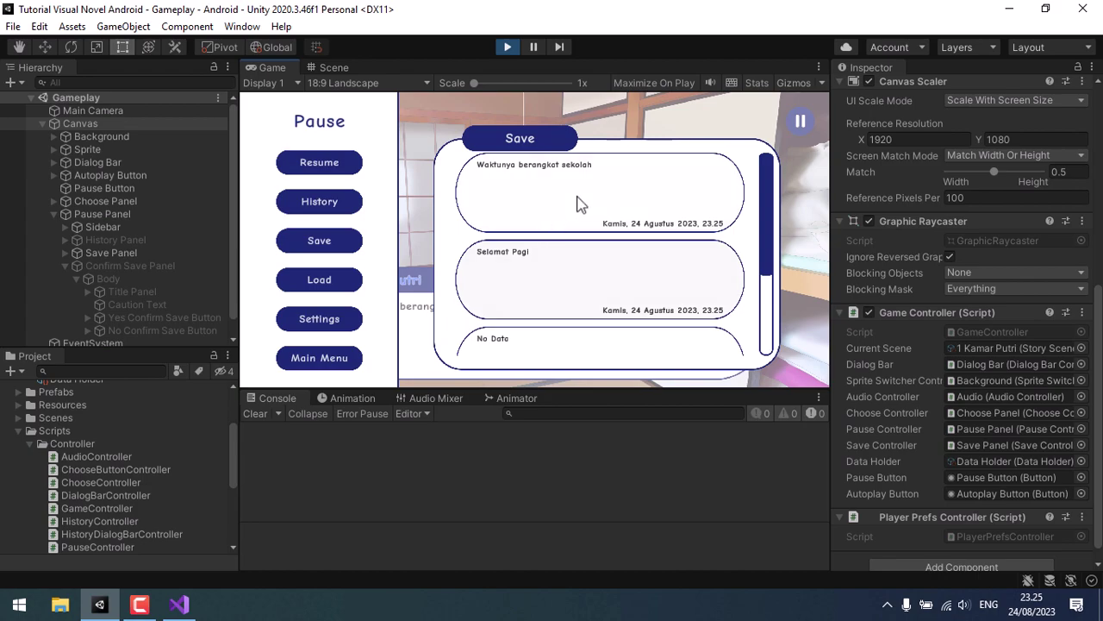